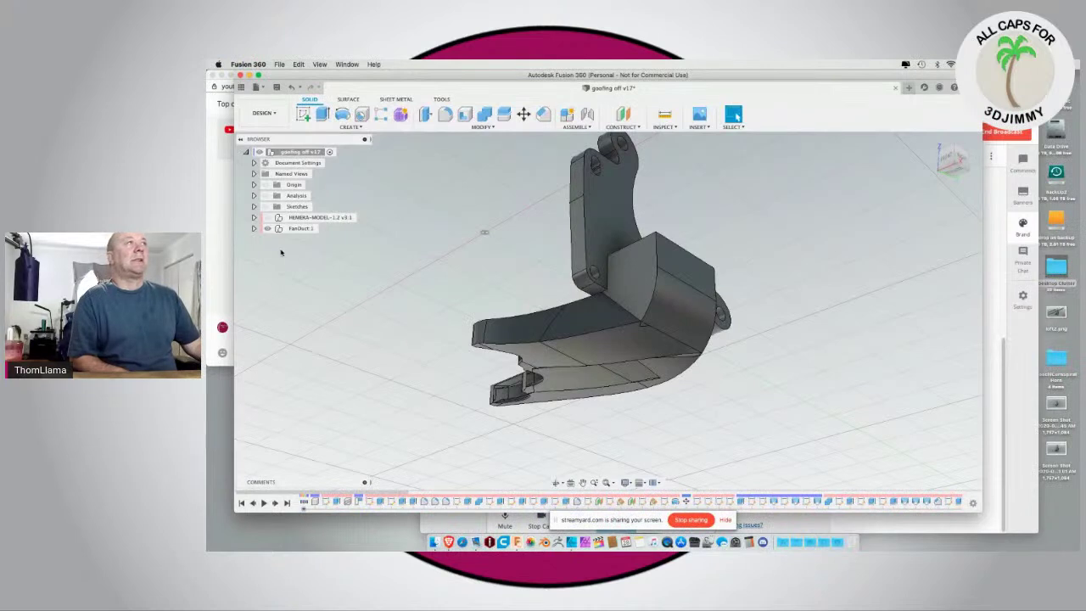
Step: Expand the FanDuct component and the Sketches folder in the model tree and inspect the fan duct from the other side
{"action": "left_click", "coordinate": [254, 228]}
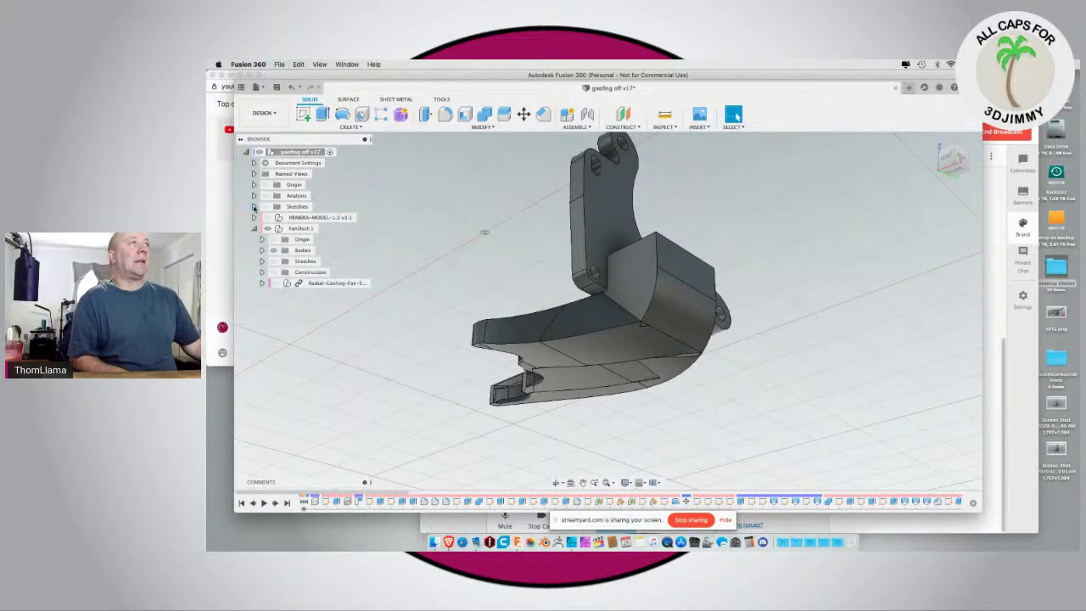
{"action": "left_click", "coordinate": [253, 206]}
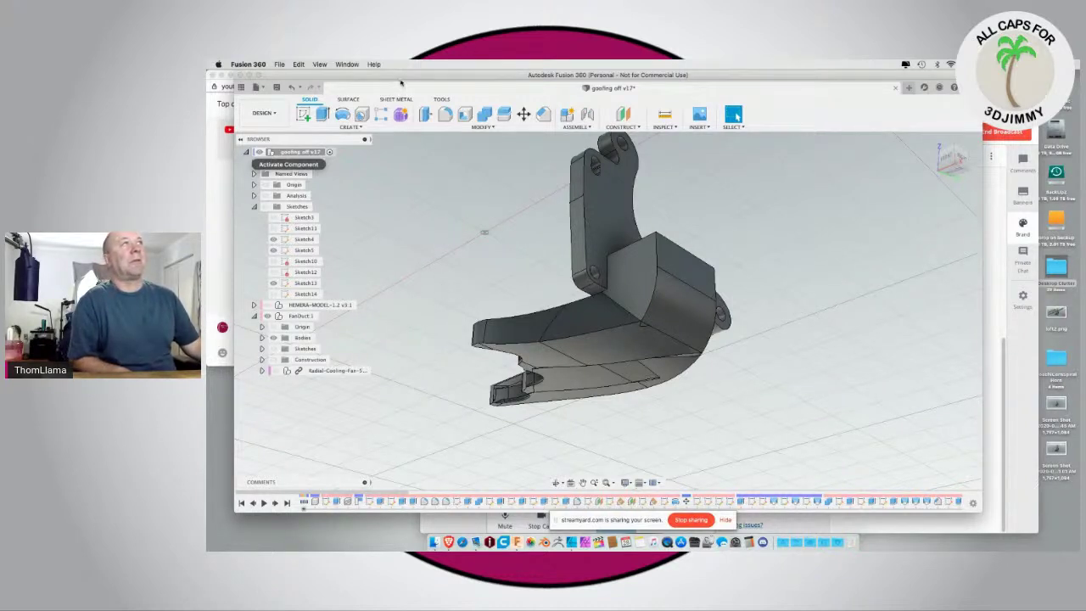
{"action": "middle_click_drag", "start_coordinate": [401, 149], "coordinate": [692, 312], "text": "shift"}
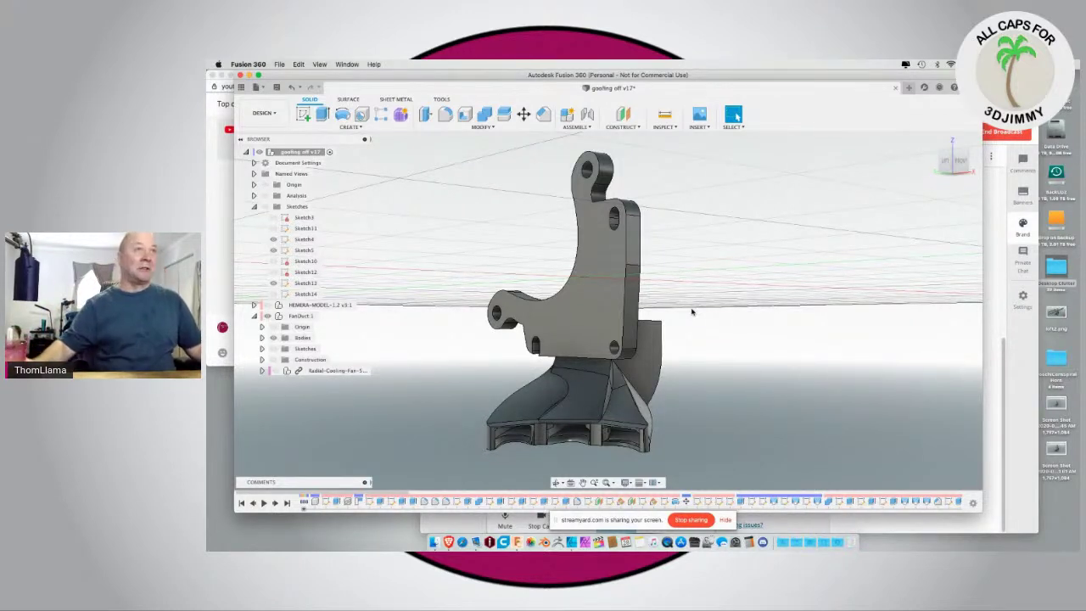
Step: Minimize the StreamYard browser window behind the model and put the modeling window back in place
{"action": "left_click_drag", "start_coordinate": [379, 74], "coordinate": [398, 308]}
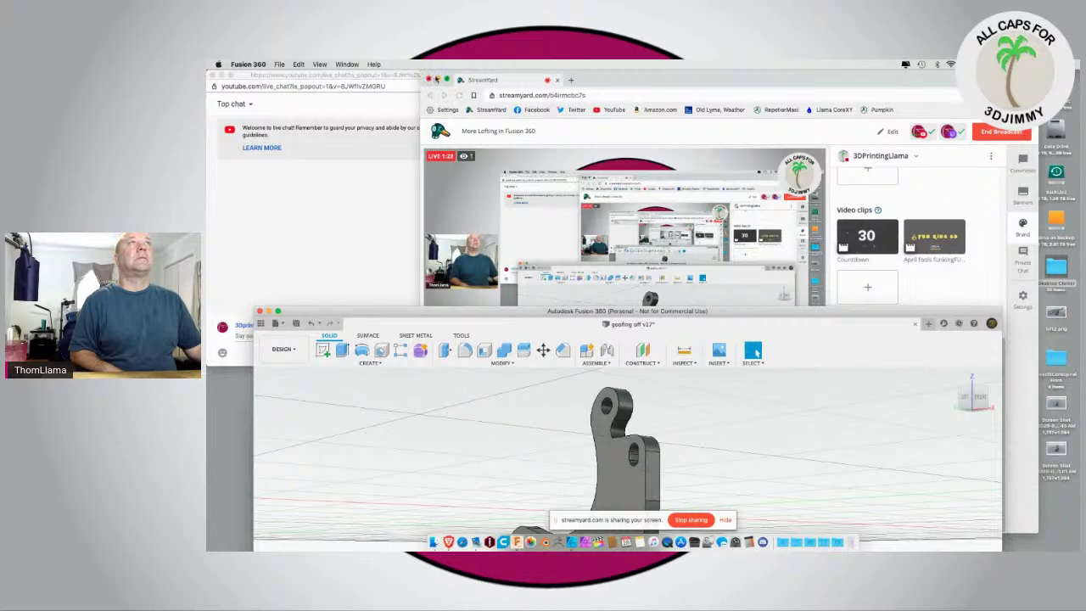
{"action": "left_click", "coordinate": [437, 79]}
{"action": "left_click_drag", "start_coordinate": [425, 312], "coordinate": [476, 64]}
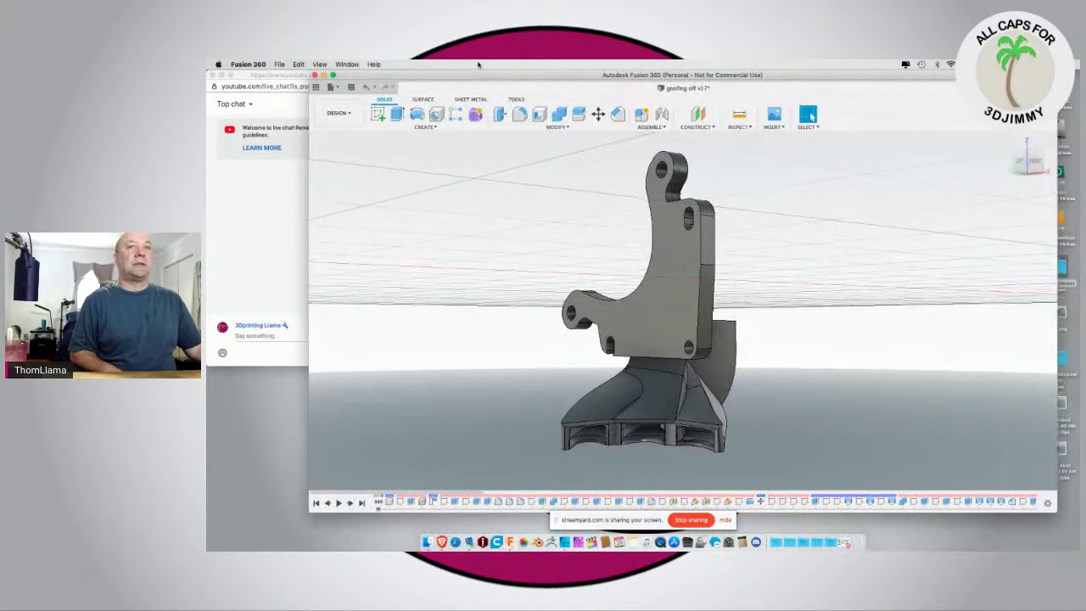
{"action": "mouse_move", "coordinate": [456, 371]}
{"action": "middle_mouse_down", "text": "shift"}
{"action": "mouse_move", "coordinate": [487, 376]}
{"action": "mouse_move", "coordinate": [460, 371]}
{"action": "middle_mouse_up", "text": "shift"}
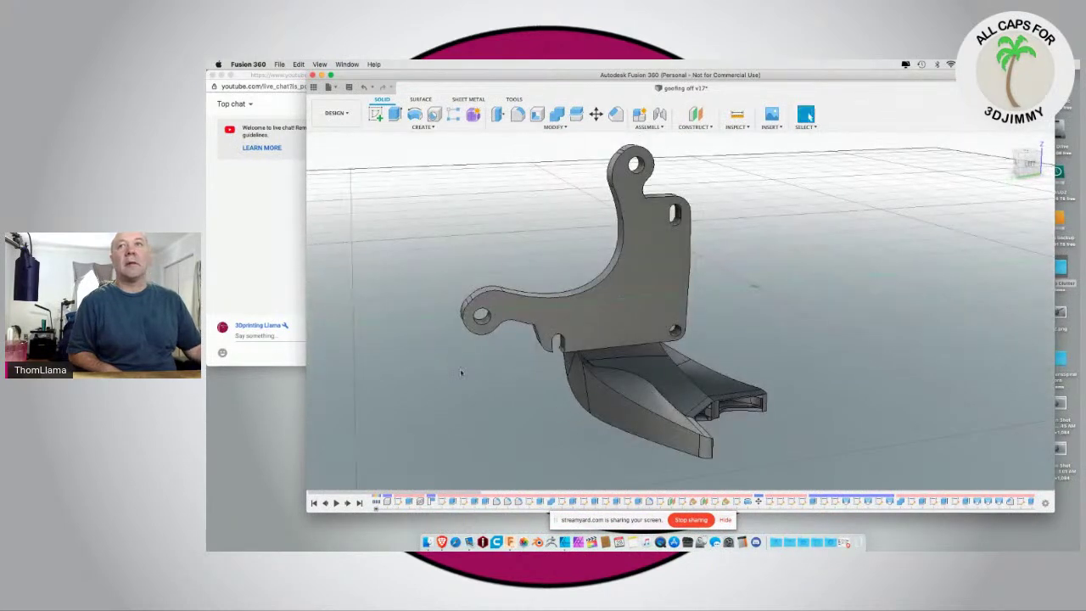
Step: In the Graphics preferences, disable Wood Bump and enable Disable Surface Normal Display
{"action": "left_click", "coordinate": [967, 108]}
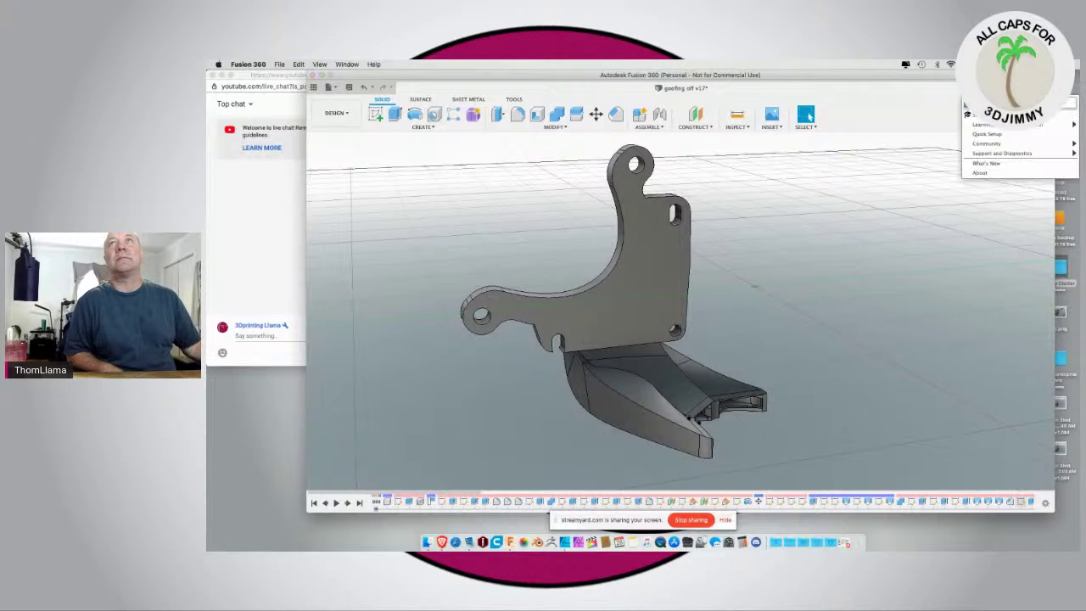
{"action": "left_click", "coordinate": [1032, 88]}
{"action": "left_click", "coordinate": [1033, 88]}
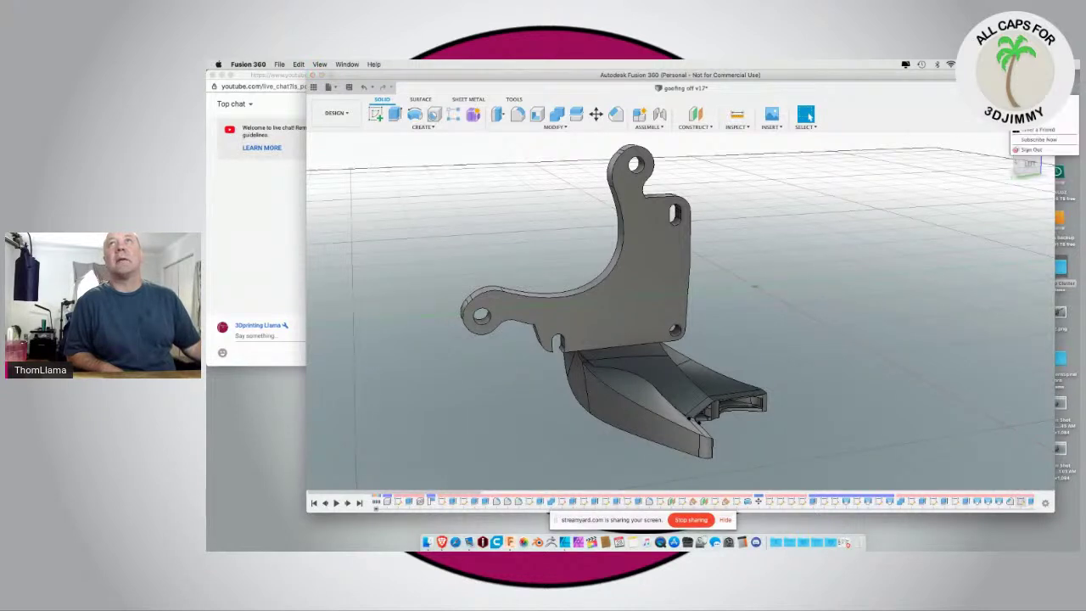
{"action": "left_click", "coordinate": [1033, 110]}
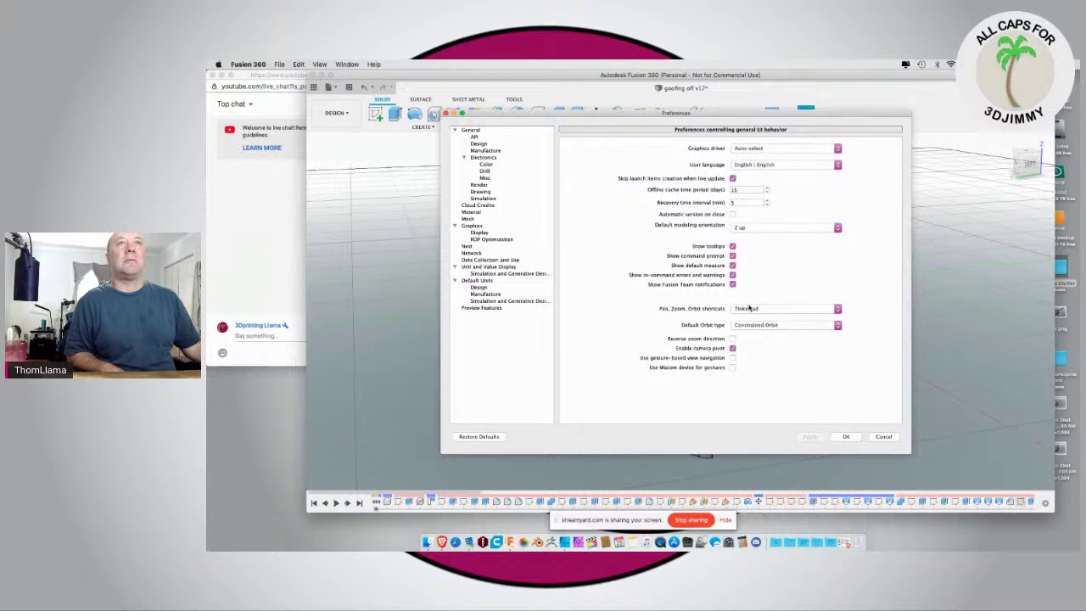
{"action": "left_click", "coordinate": [473, 226]}
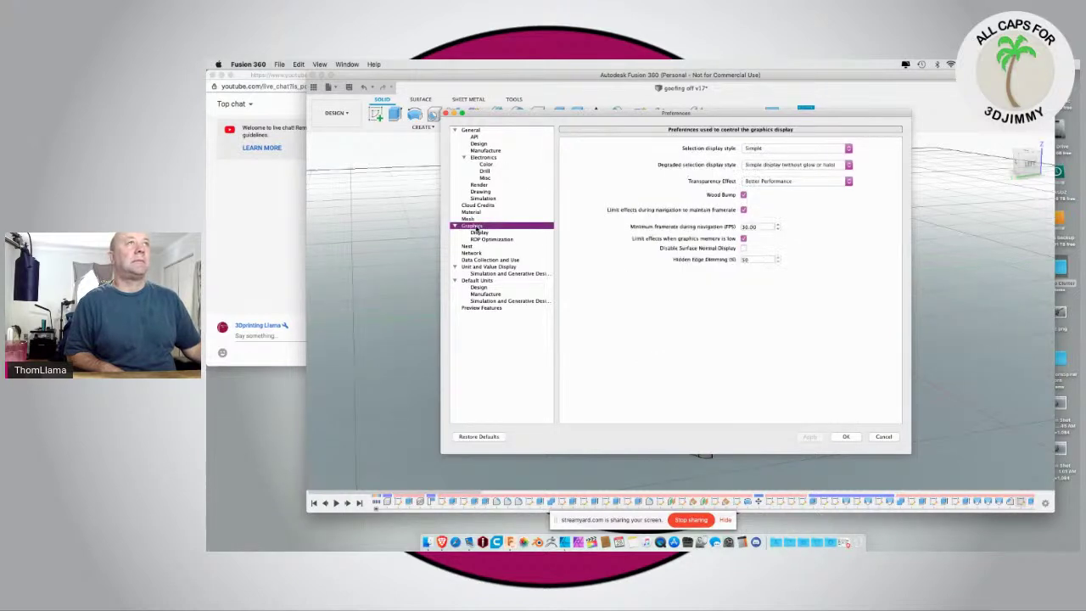
{"action": "left_click", "coordinate": [770, 183]}
{"action": "left_click", "coordinate": [768, 180]}
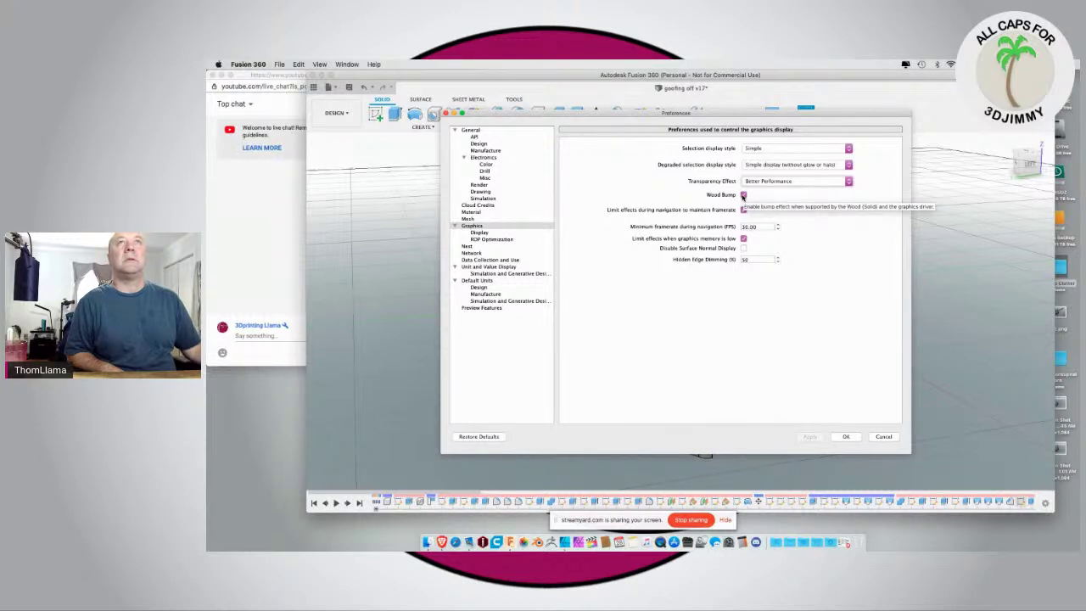
{"action": "left_click", "coordinate": [743, 195]}
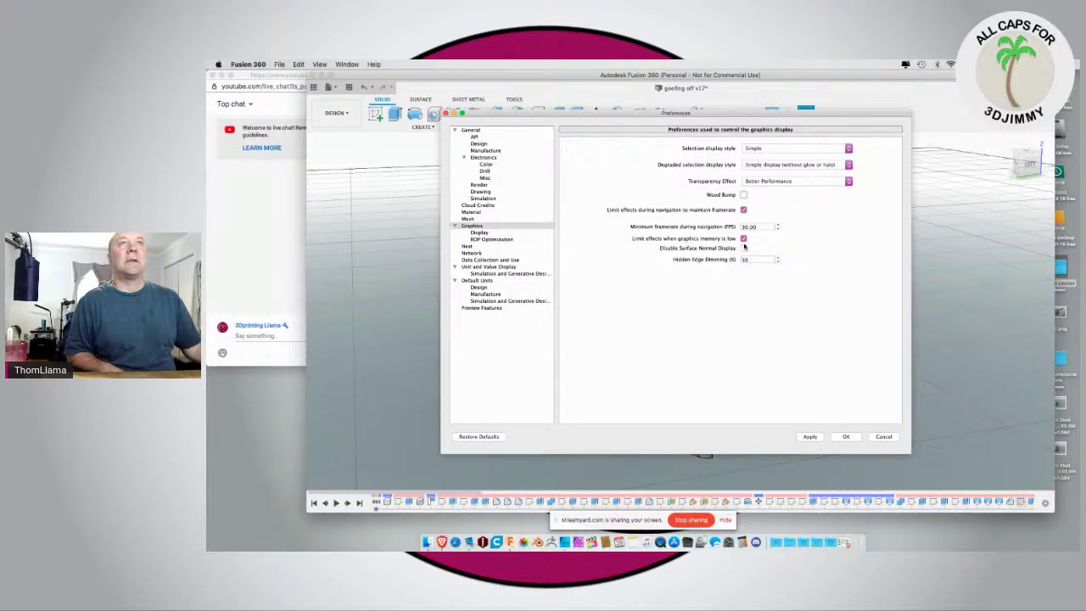
{"action": "left_click", "coordinate": [744, 248]}
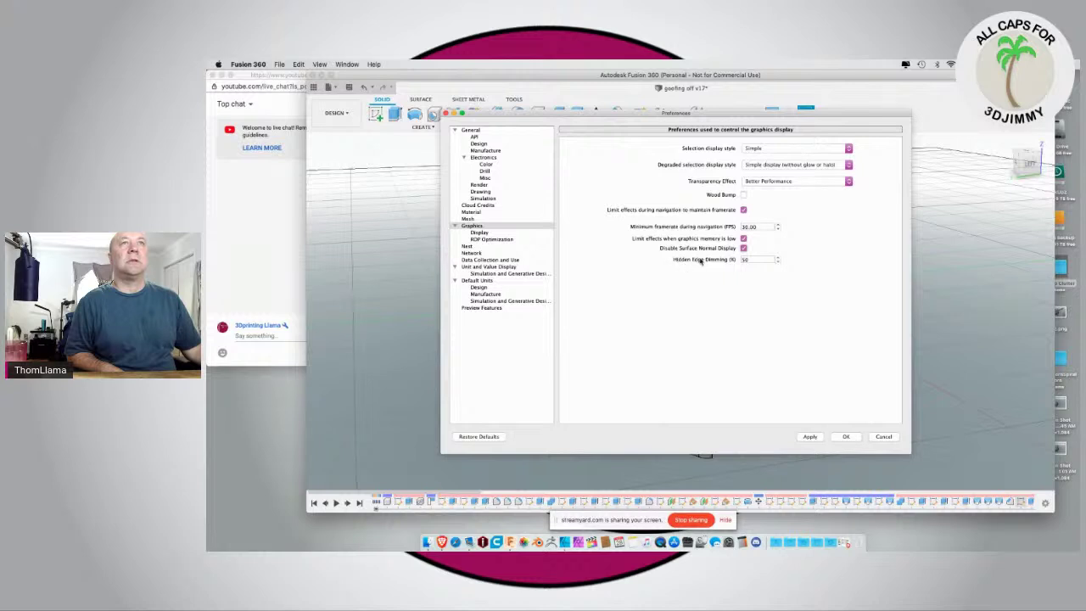
Step: Set the minimum framerate during navigation to 15 FPS and apply the graphics preferences
{"action": "left_click", "coordinate": [779, 230]}
{"action": "left_click", "coordinate": [778, 229]}
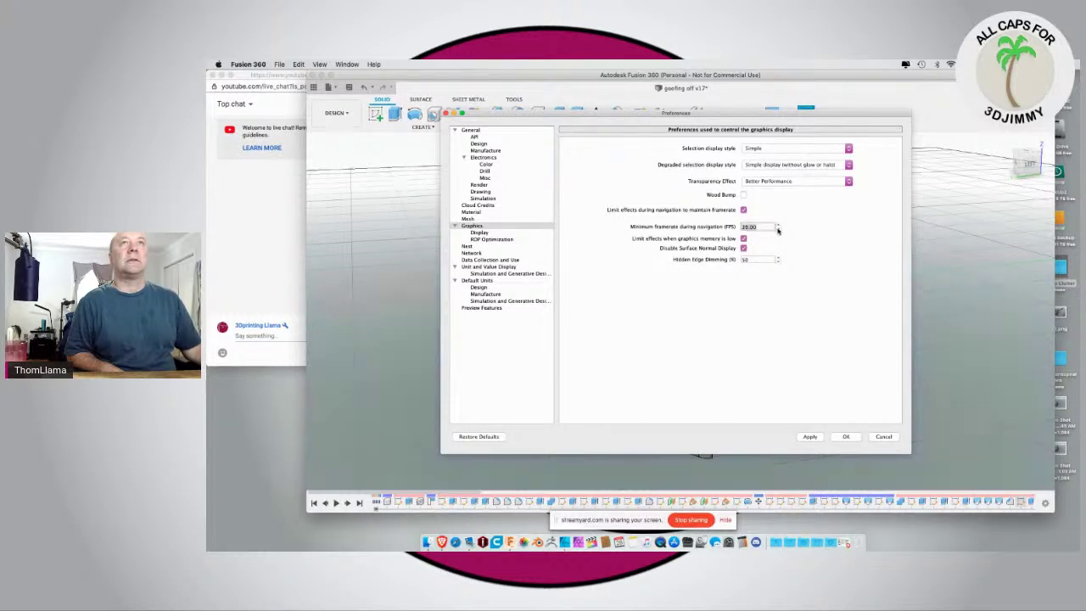
{"action": "left_click", "coordinate": [778, 229]}
{"action": "left_click", "coordinate": [809, 437]}
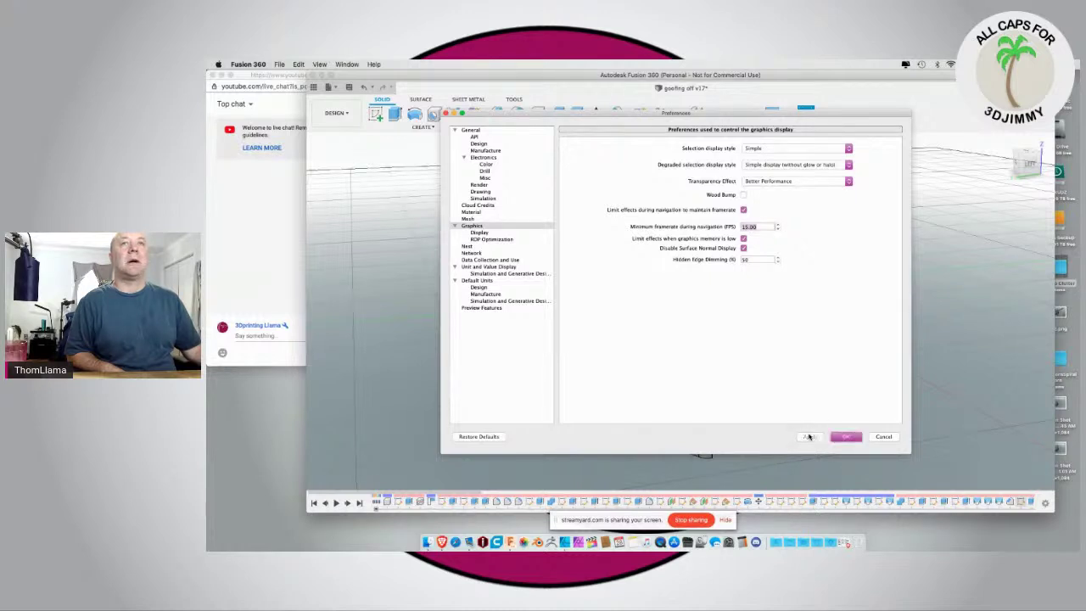
Step: Review the Display, RDP Optimization, Nest and Network preferences and close the preferences
{"action": "left_click", "coordinate": [479, 232]}
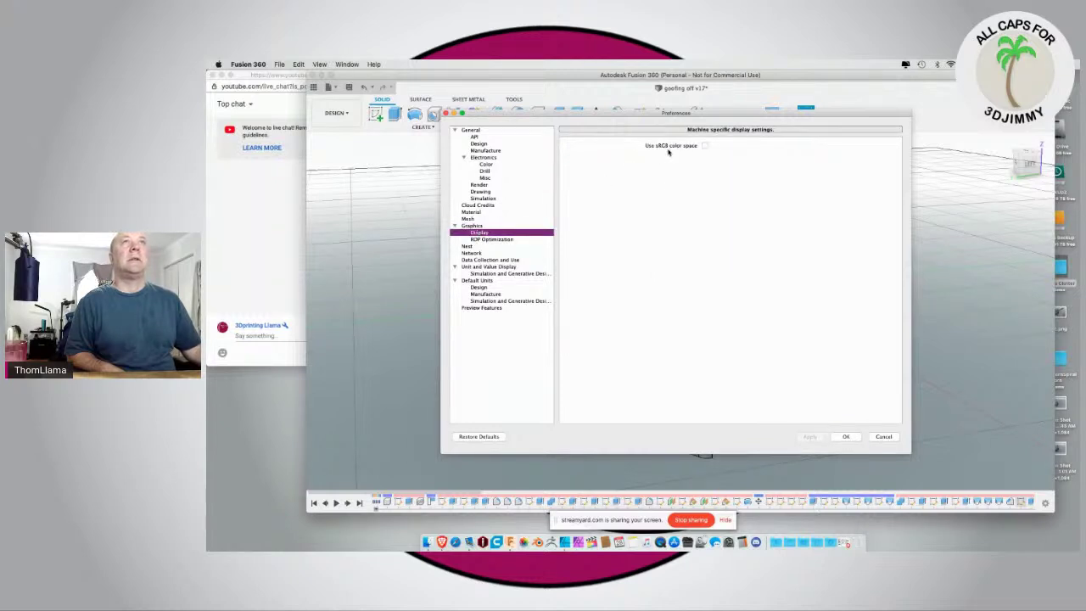
{"action": "left_click", "coordinate": [492, 240]}
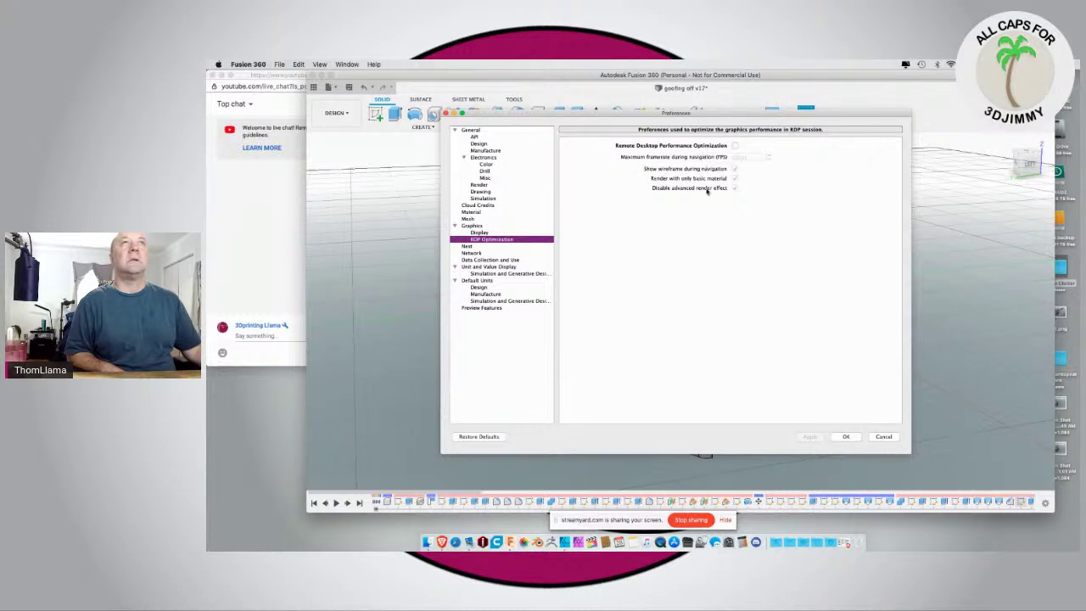
{"action": "left_click", "coordinate": [467, 246]}
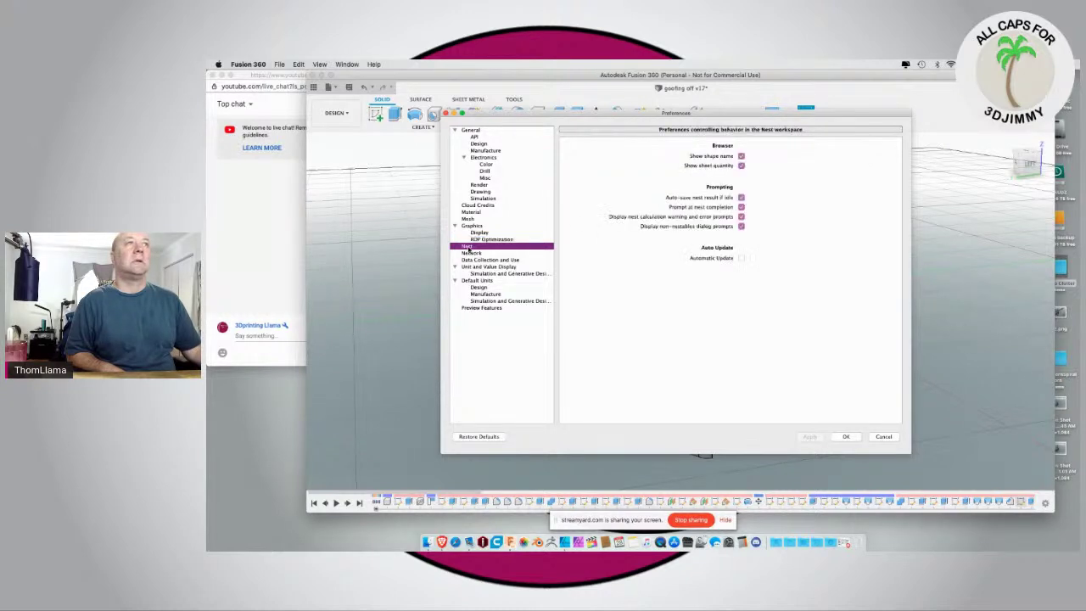
{"action": "left_click", "coordinate": [471, 253]}
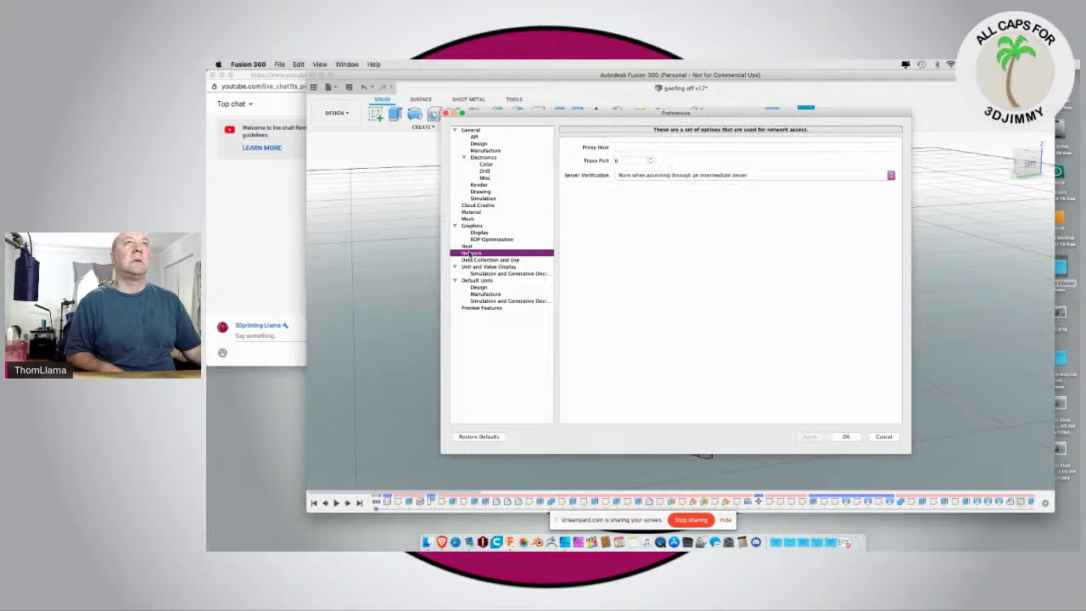
{"action": "left_click", "coordinate": [846, 437]}
{"action": "middle_click_drag", "start_coordinate": [509, 431], "coordinate": [415, 413], "text": "shift"}
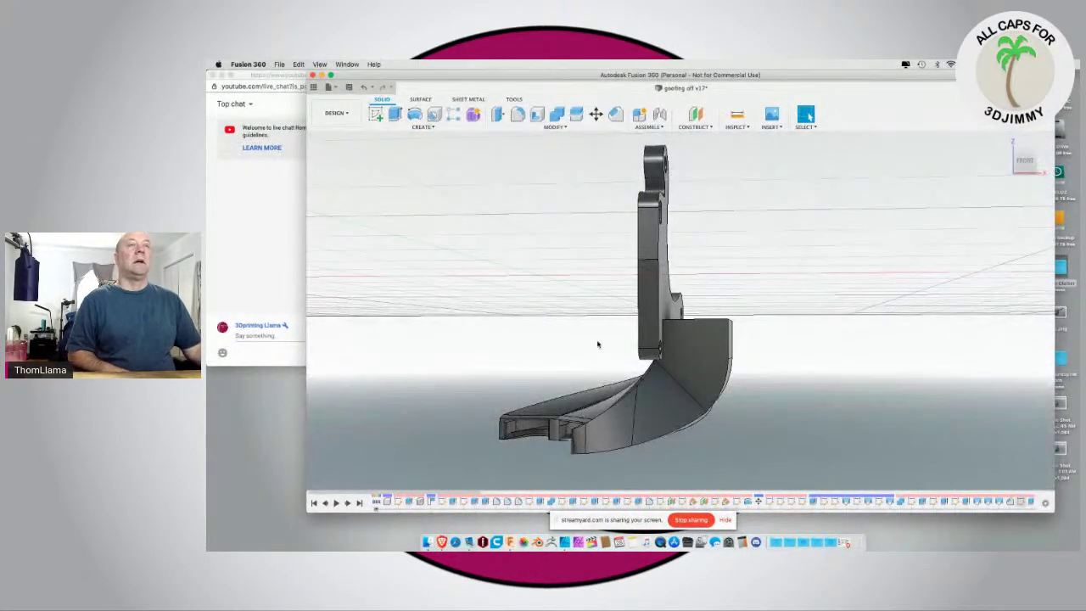
{"action": "scroll", "coordinate": [598, 345], "scroll_direction": "down", "scroll_amount": 3}
{"action": "scroll", "coordinate": [598, 345], "scroll_direction": "up", "scroll_amount": 6}
{"action": "scroll", "coordinate": [598, 345], "scroll_direction": "down", "scroll_amount": 4}
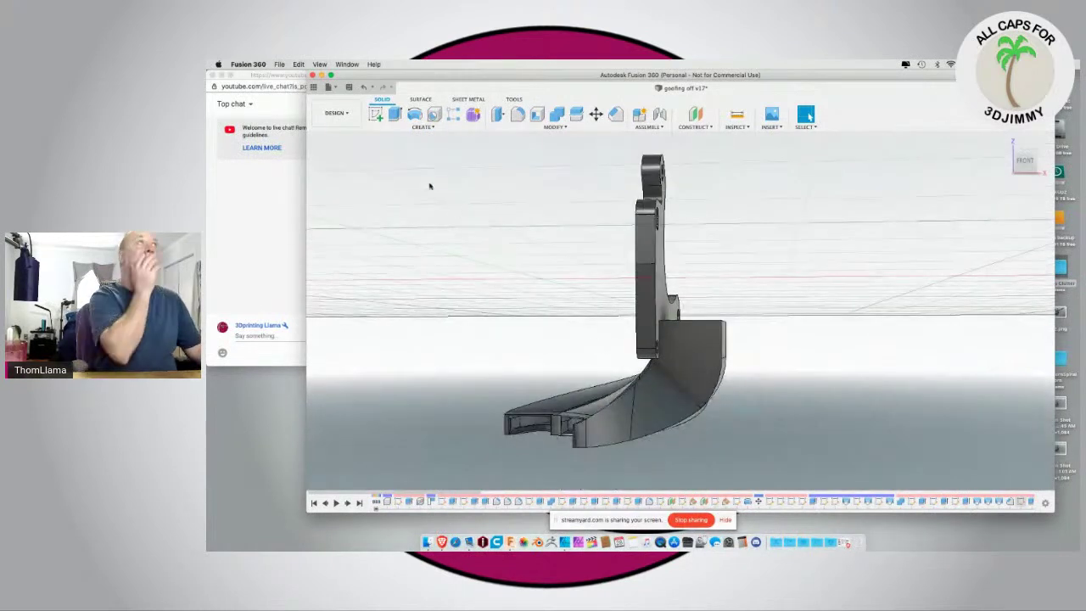
Step: Save a copy of the design in the Hemera folder as "More Lofting Improvements"
{"action": "left_click", "coordinate": [314, 87]}
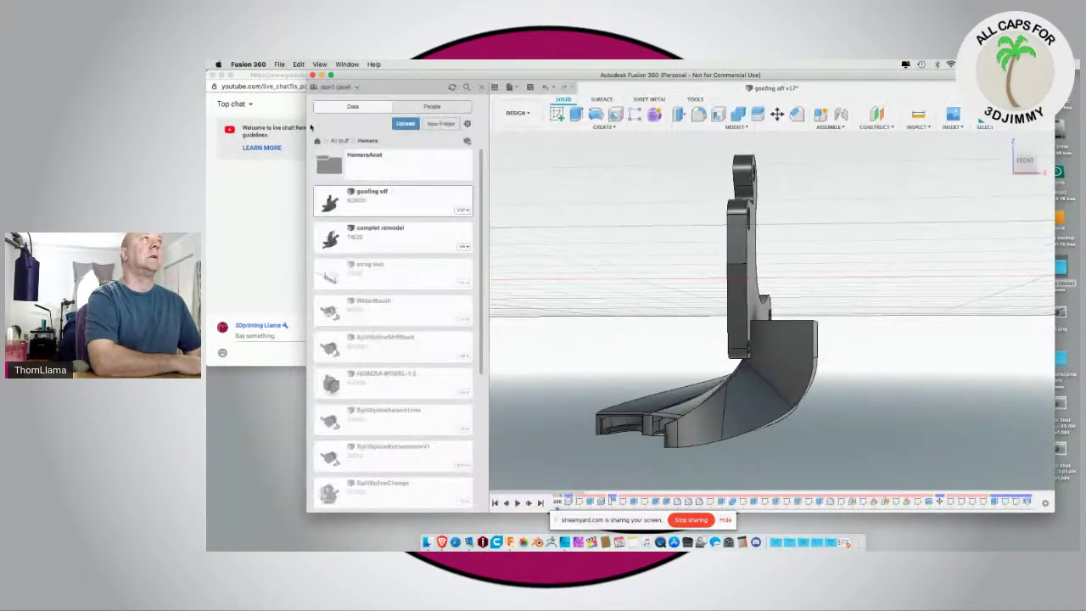
{"action": "left_click", "coordinate": [515, 88]}
{"action": "left_click", "coordinate": [556, 189]}
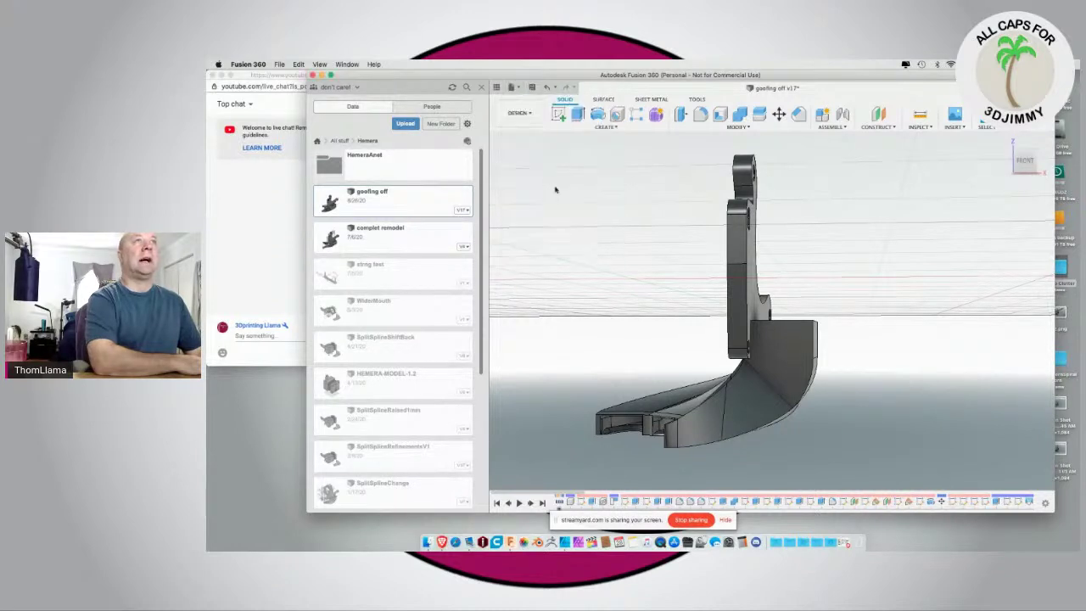
{"action": "left_click", "coordinate": [559, 154]}
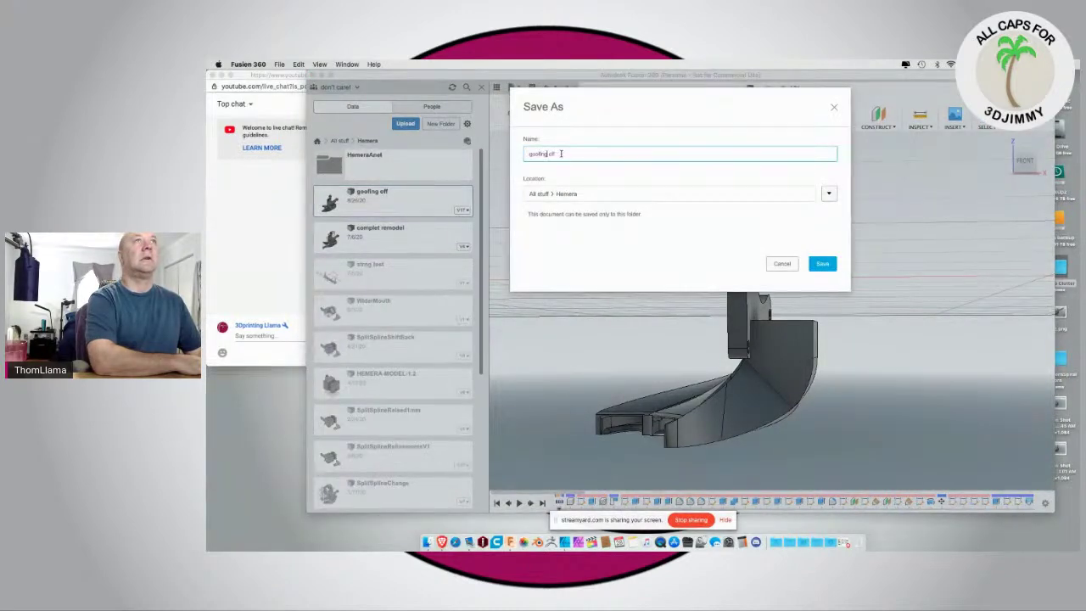
{"action": "triple_click", "coordinate": [553, 154]}
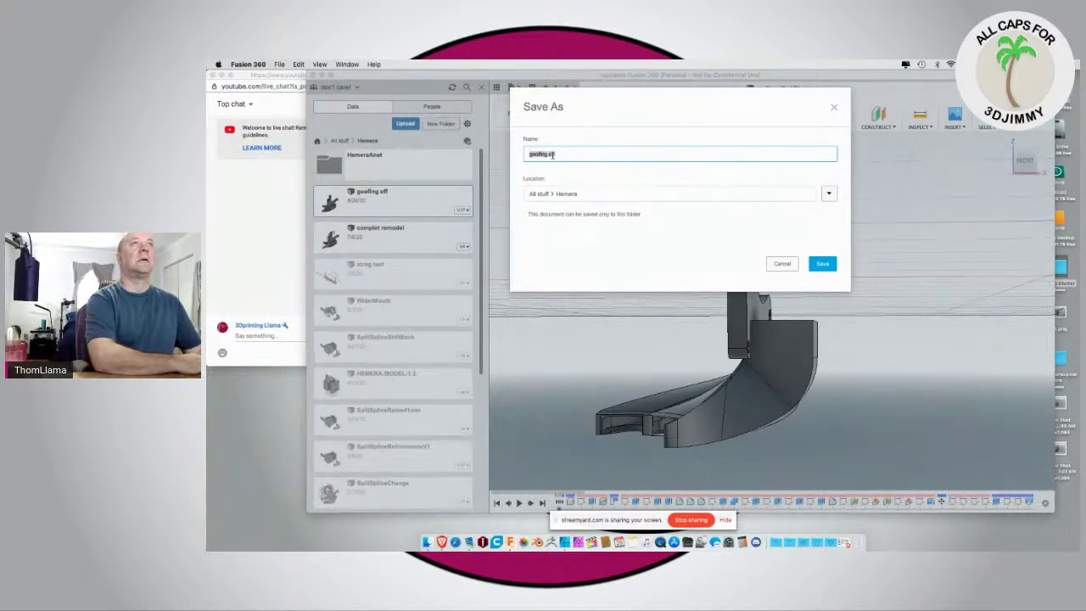
{"action": "type", "text": "H"}
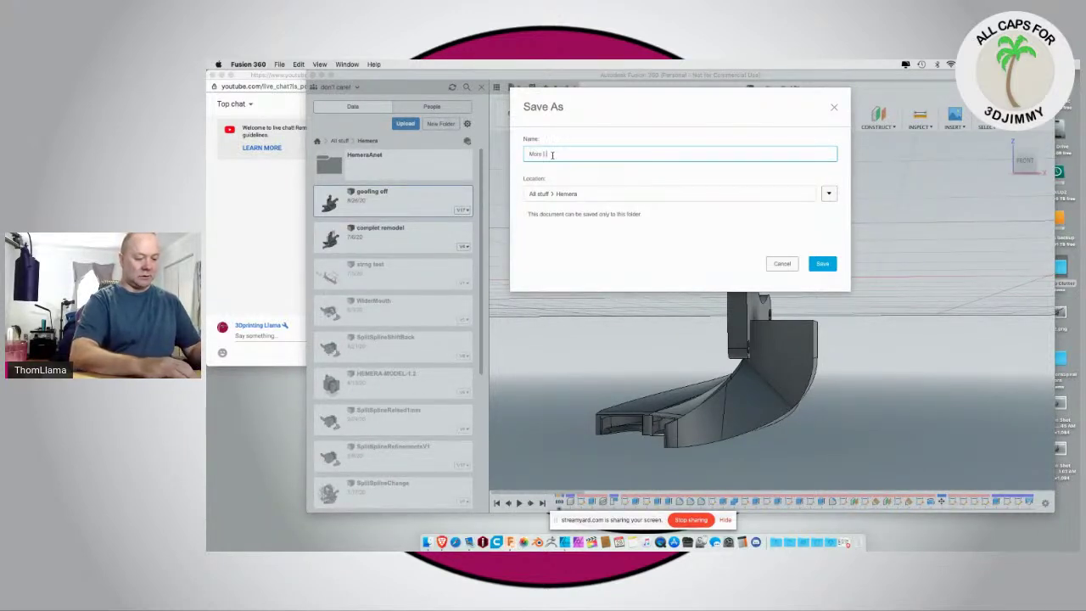
{"action": "type", "text": "ore Lofting In"}
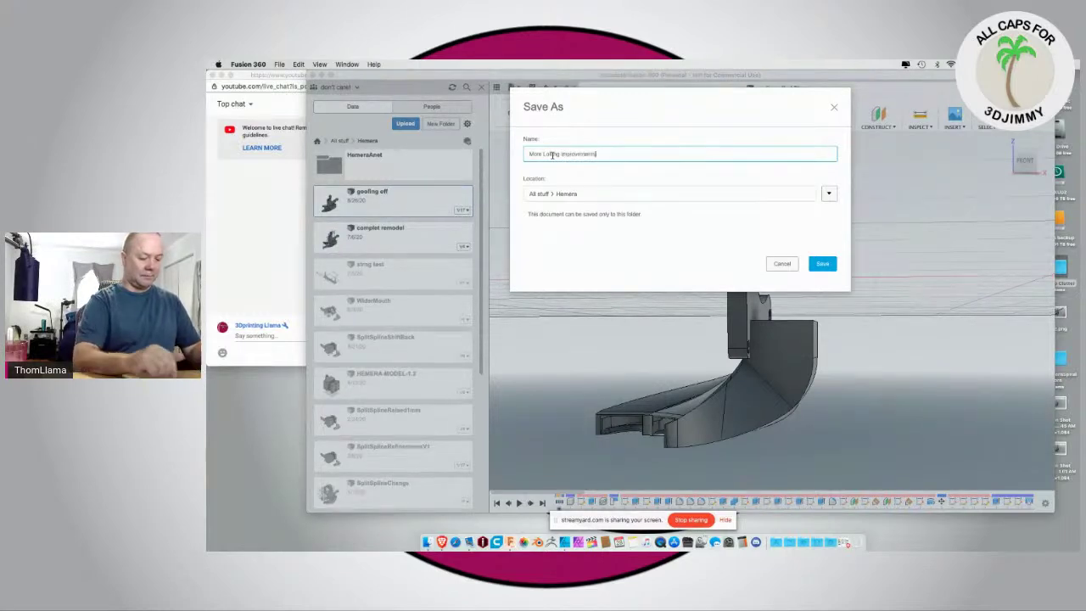
{"action": "key", "text": "Return"}
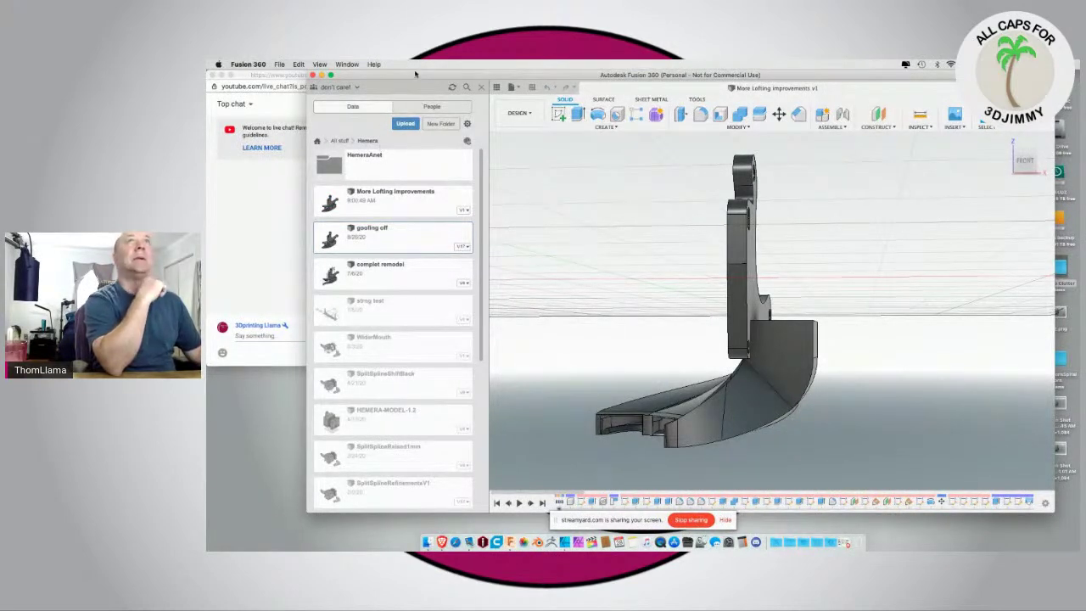
{"action": "mouse_move", "coordinate": [413, 76]}
{"action": "left_mouse_down"}
{"action": "mouse_move", "coordinate": [439, 215]}
{"action": "mouse_move", "coordinate": [420, 245]}
{"action": "mouse_move", "coordinate": [368, 152]}
{"action": "mouse_move", "coordinate": [356, 89]}
{"action": "mouse_move", "coordinate": [406, 66]}
{"action": "left_mouse_up"}
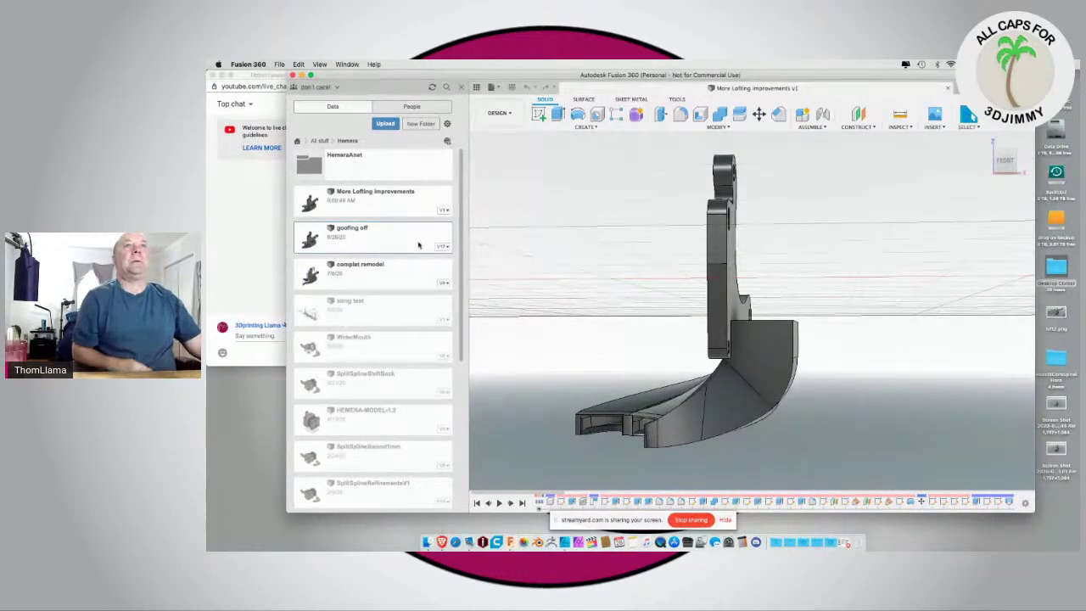
{"action": "mouse_move", "coordinate": [557, 314]}
{"action": "middle_mouse_down", "text": "shift"}
{"action": "mouse_move", "coordinate": [602, 317]}
{"action": "mouse_move", "coordinate": [575, 259]}
{"action": "mouse_move", "coordinate": [566, 322]}
{"action": "middle_mouse_up", "text": "shift"}
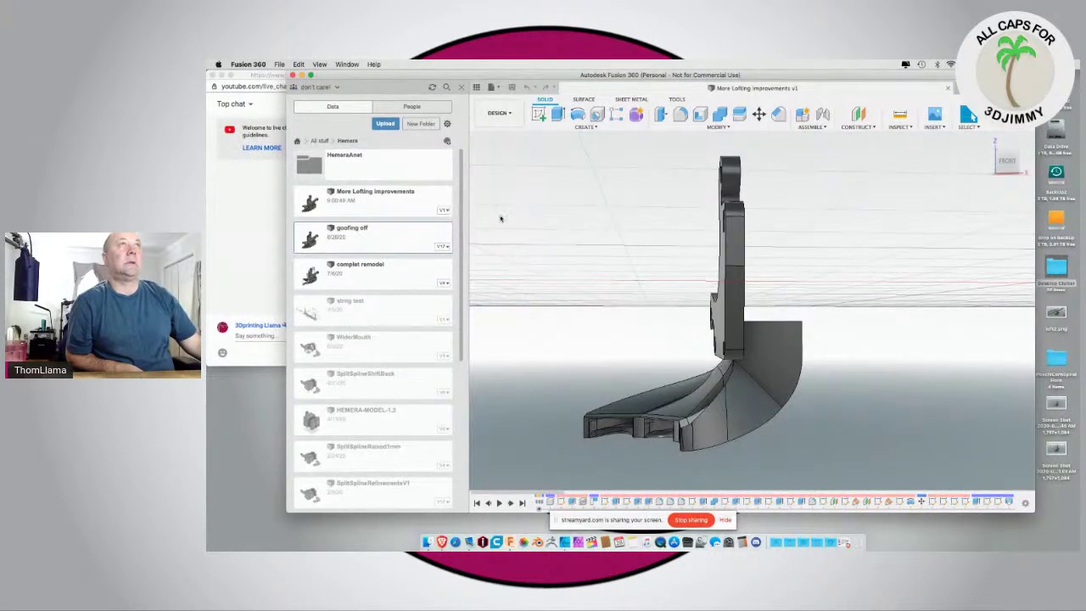
{"action": "left_click_drag", "start_coordinate": [392, 75], "coordinate": [355, 77]}
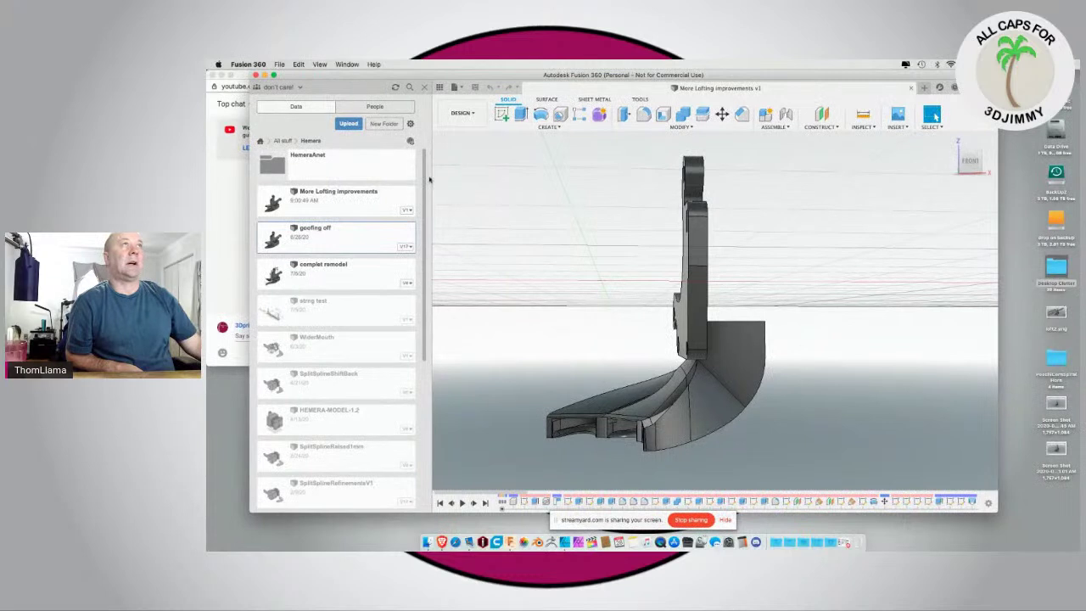
{"action": "left_click", "coordinate": [432, 90]}
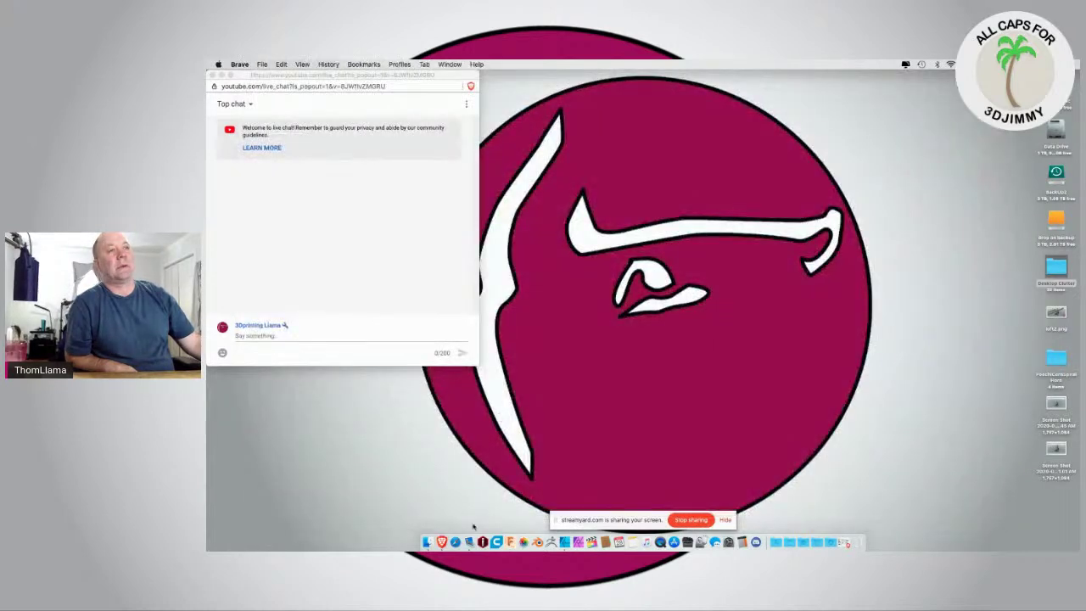
Step: Switch to Fusion 360 and open the "More Lofting Improvements" design from the Hemera folder
{"action": "left_click", "coordinate": [510, 541]}
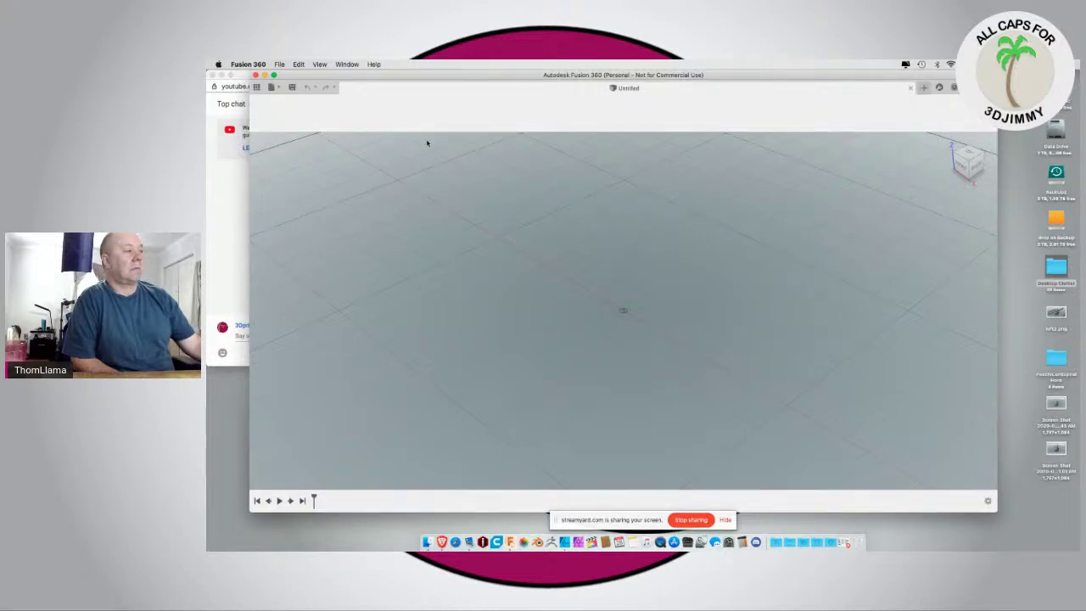
{"action": "left_click", "coordinate": [256, 87]}
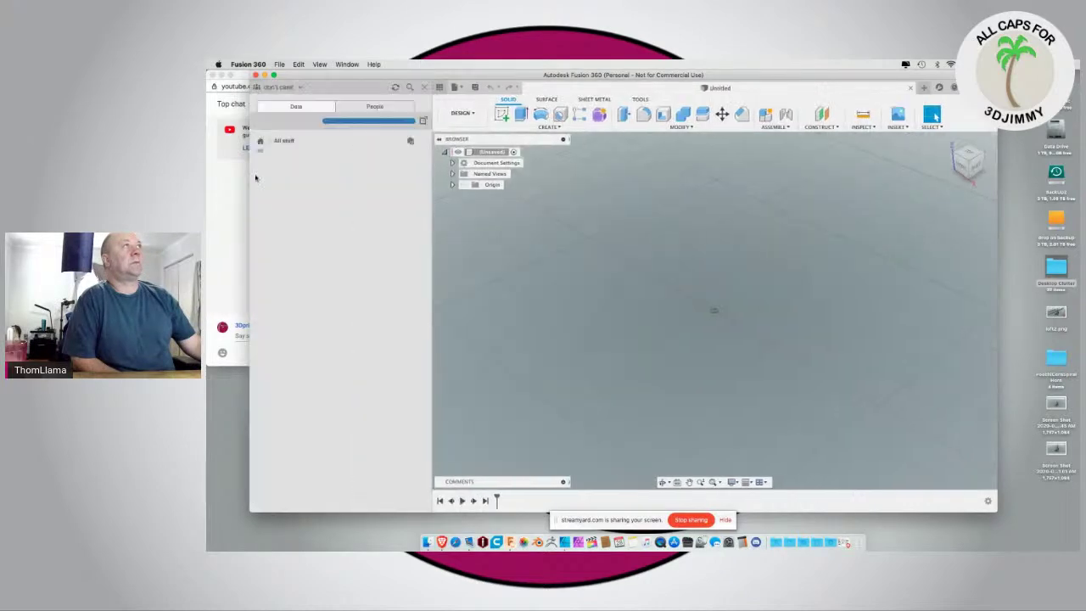
{"action": "left_click", "coordinate": [287, 168]}
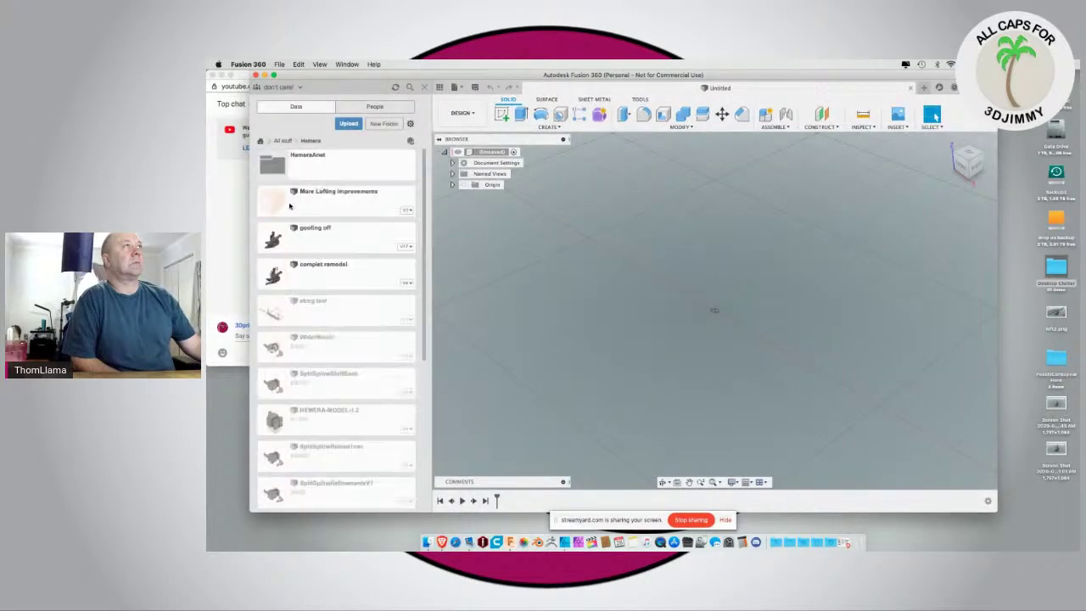
{"action": "double_click", "coordinate": [290, 204]}
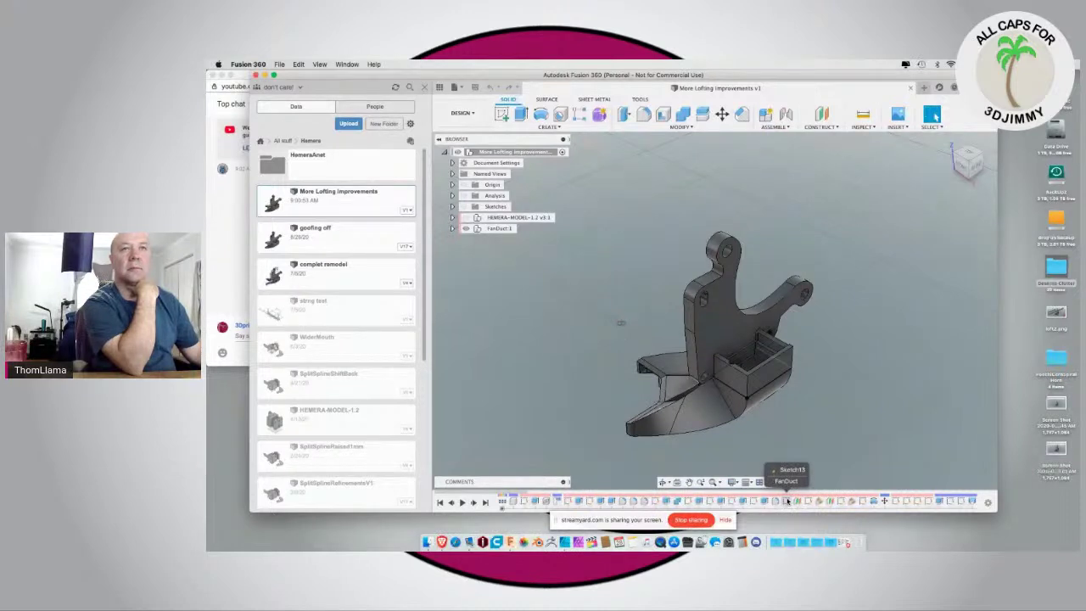
Step: Roll the design history back to Sketch13 of the FanDuct component and replay the features one by one up to Revolve5
{"action": "right_click", "coordinate": [787, 501]}
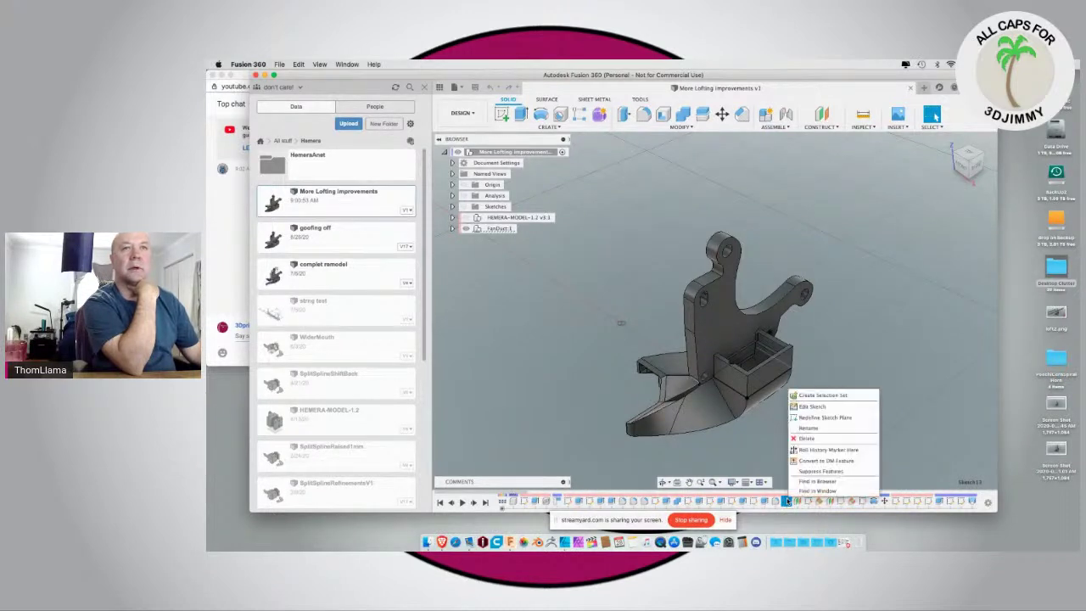
{"action": "left_click", "coordinate": [800, 450]}
{"action": "mouse_move", "coordinate": [800, 452]}
{"action": "middle_mouse_down", "text": "shift"}
{"action": "mouse_move", "coordinate": [685, 391]}
{"action": "mouse_move", "coordinate": [666, 339]}
{"action": "middle_mouse_up", "text": "shift"}
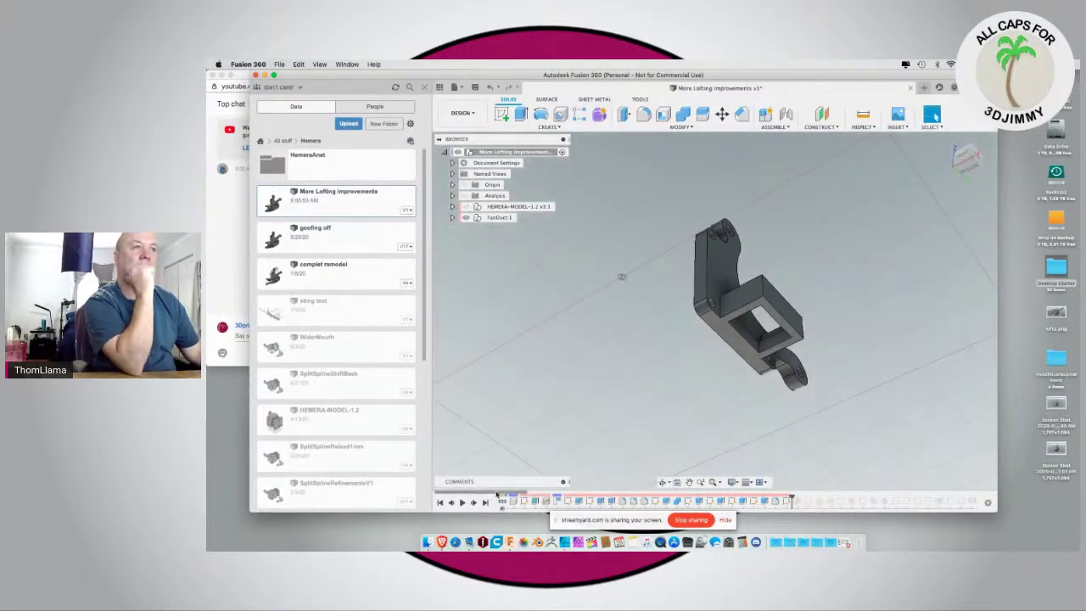
{"action": "left_click", "coordinate": [473, 503]}
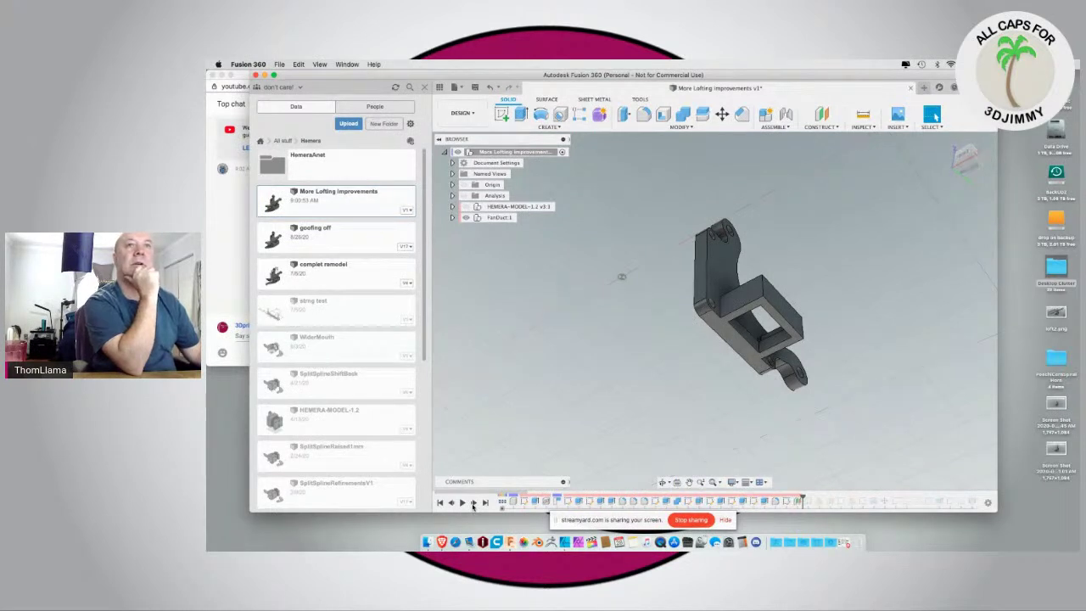
{"action": "left_click", "coordinate": [474, 503]}
{"action": "left_click", "coordinate": [474, 503]}
{"action": "left_click", "coordinate": [473, 503]}
{"action": "left_click", "coordinate": [474, 503]}
{"action": "left_click", "coordinate": [474, 503]}
{"action": "left_click", "coordinate": [474, 504]}
{"action": "left_click", "coordinate": [474, 503]}
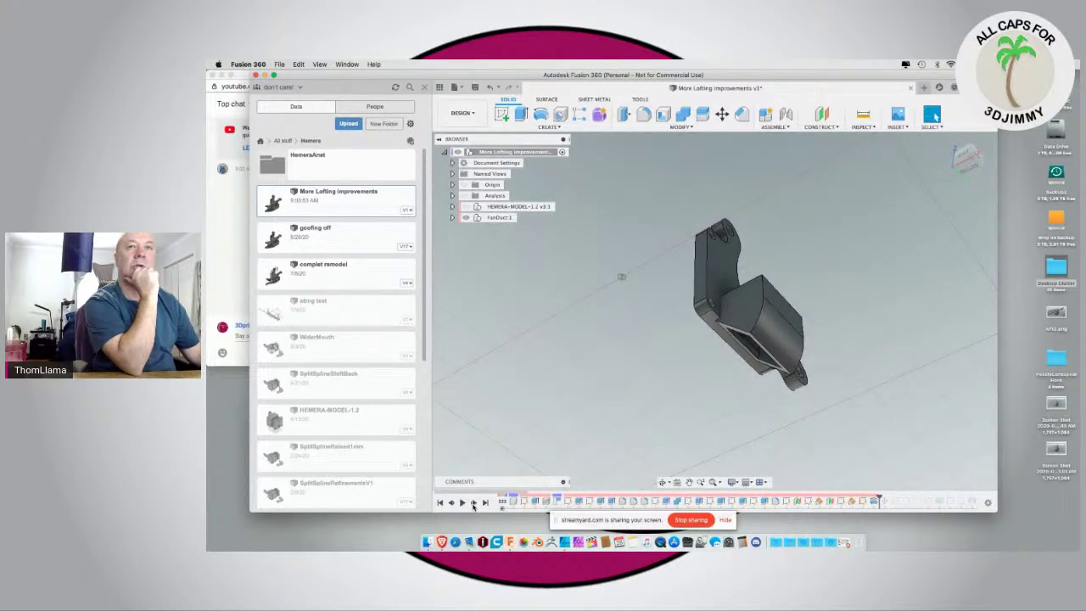
Step: Examine the revolved duct section and its opening from several sides, and list the contents of the FanDuct component
{"action": "middle_click_drag", "start_coordinate": [741, 404], "coordinate": [764, 402], "text": "shift"}
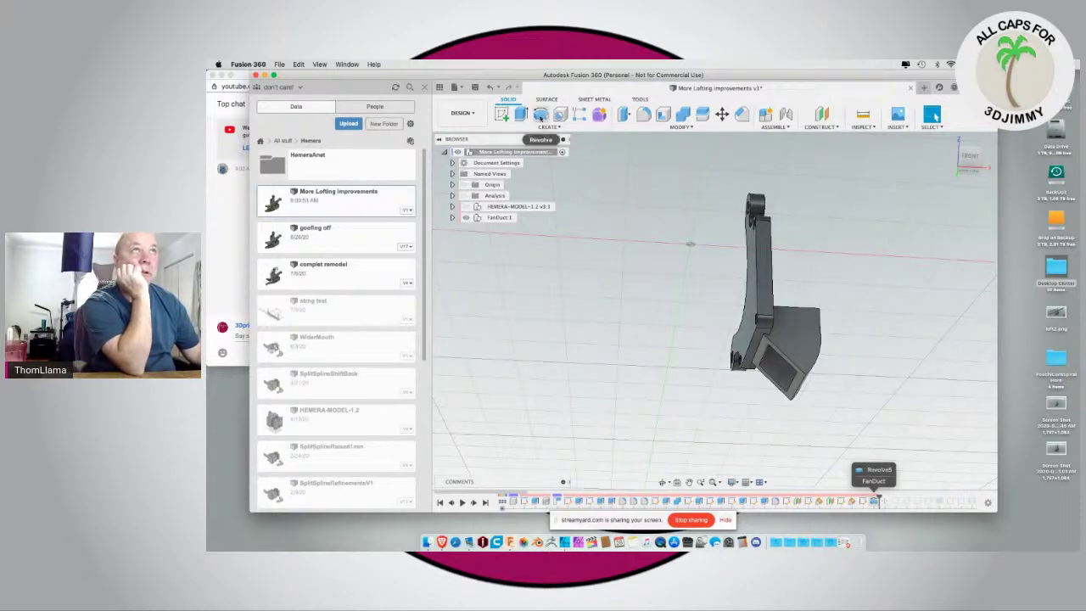
{"action": "middle_click_drag", "start_coordinate": [601, 249], "coordinate": [508, 253], "text": "shift"}
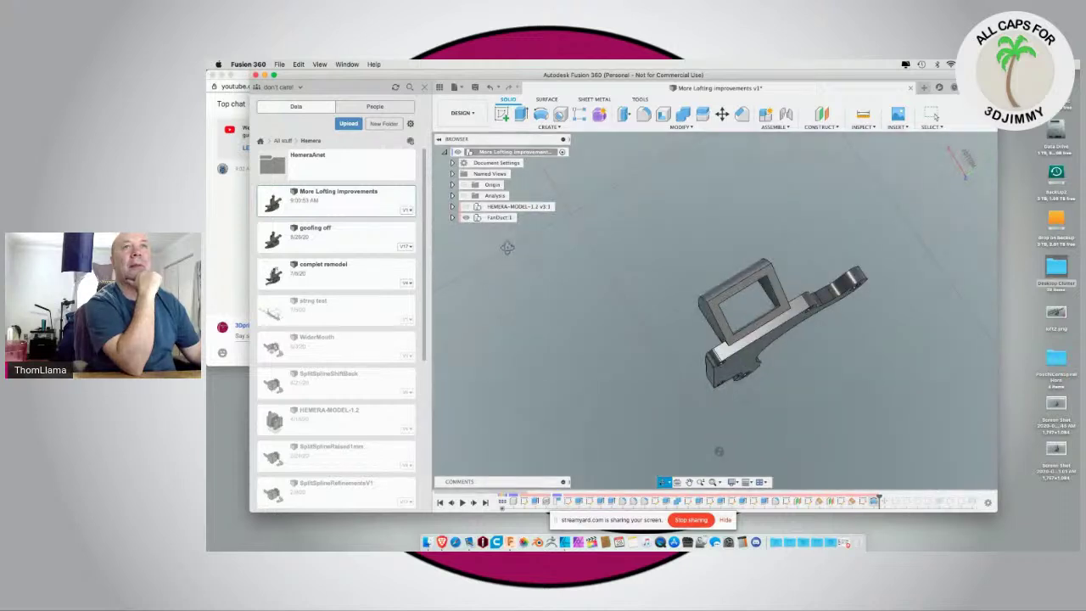
{"action": "left_click_drag", "start_coordinate": [507, 253], "coordinate": [506, 246]}
{"action": "key", "text": "Escape"}
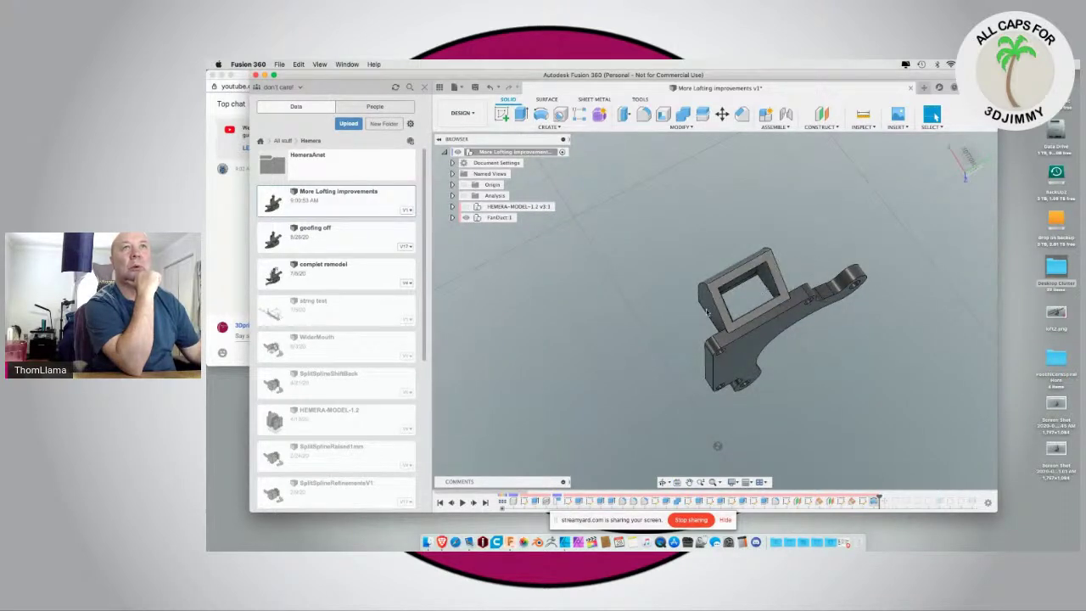
{"action": "middle_click_drag", "start_coordinate": [579, 298], "coordinate": [755, 362], "text": "shift"}
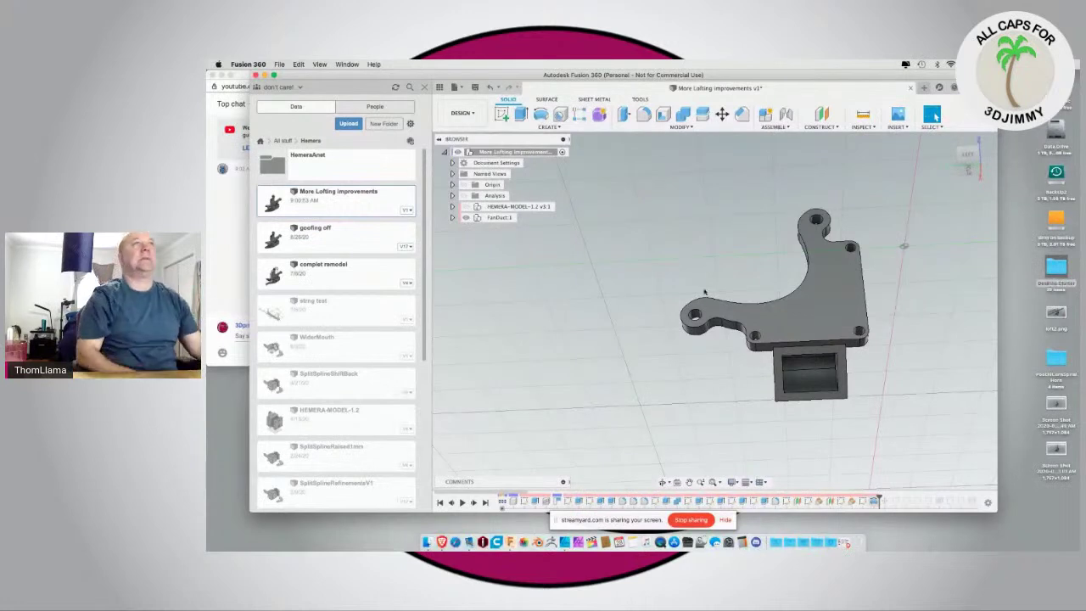
{"action": "left_click", "coordinate": [454, 218]}
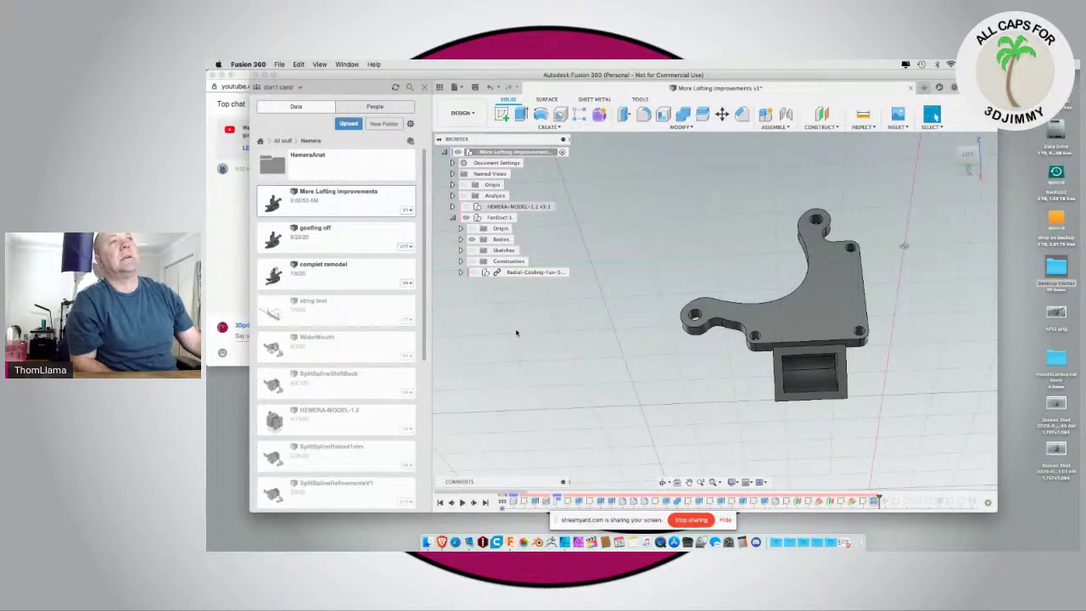
{"action": "middle_click_drag", "start_coordinate": [562, 358], "coordinate": [522, 388], "text": "shift"}
{"action": "middle_click_drag", "start_coordinate": [509, 387], "coordinate": [591, 335], "text": "shift"}
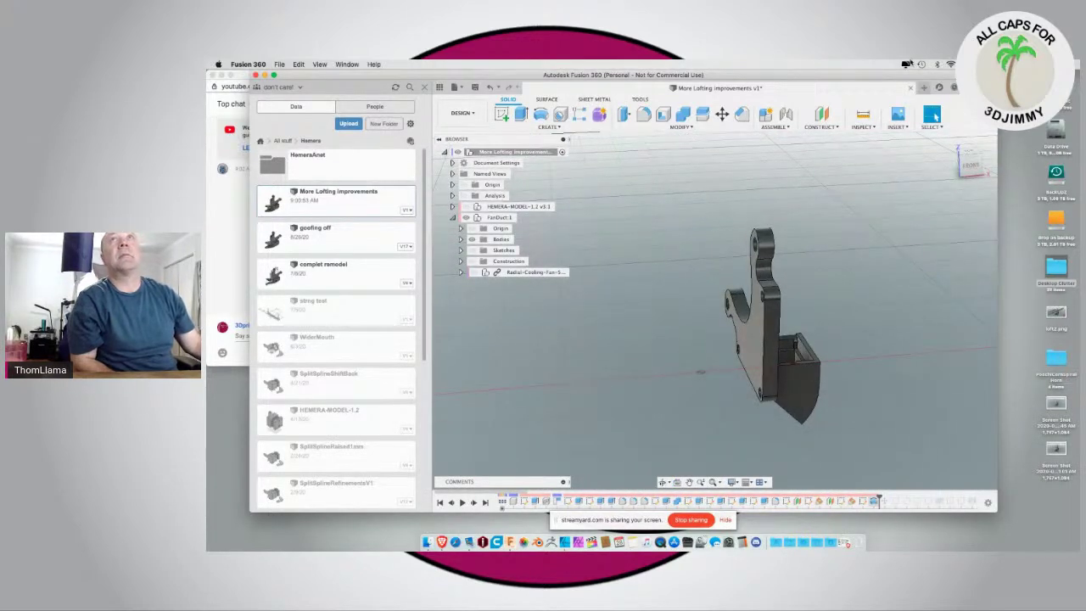
Step: Free up system memory with the CleanMyMac monitor and close it
{"action": "left_click", "coordinate": [906, 64]}
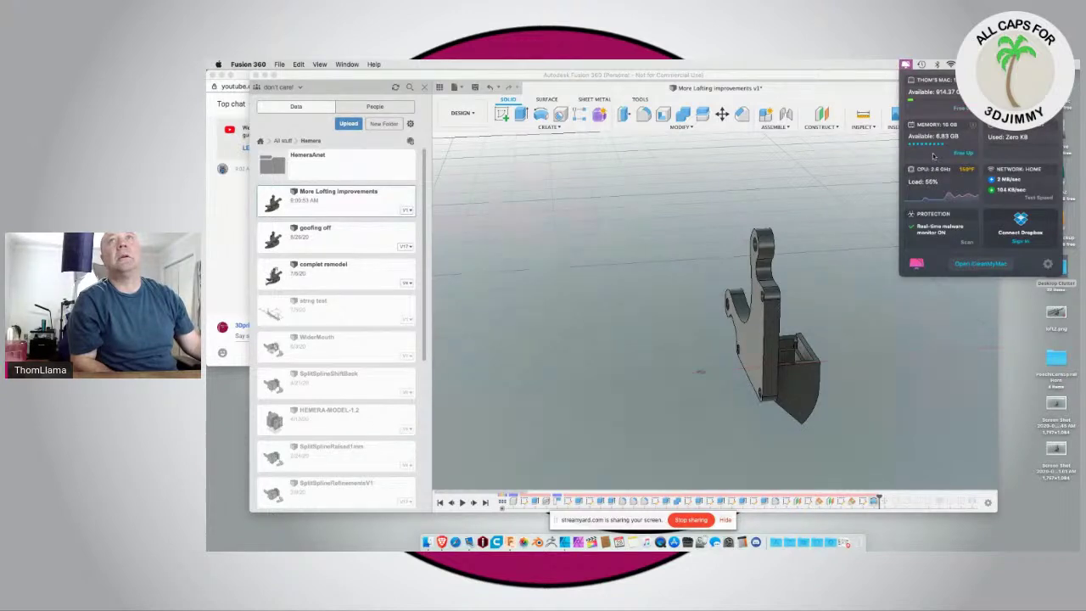
{"action": "left_click", "coordinate": [967, 154]}
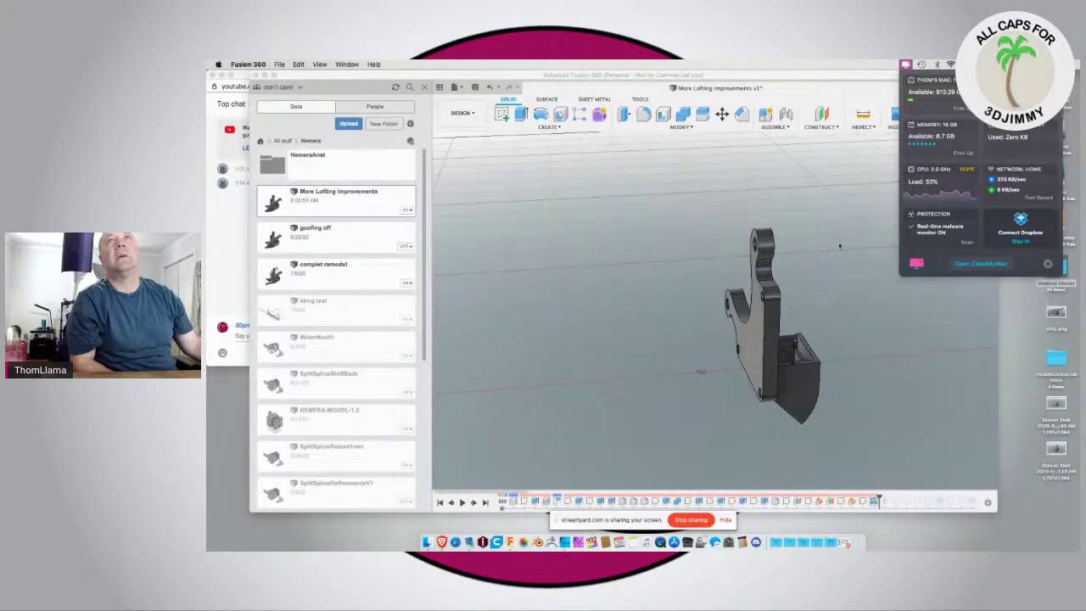
{"action": "left_click", "coordinate": [883, 162]}
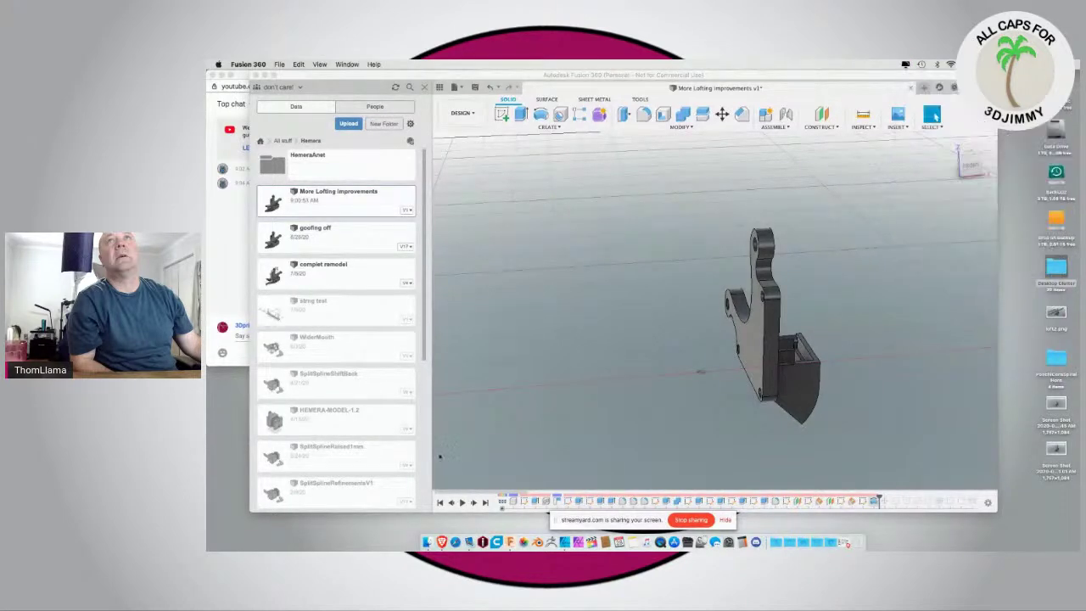
Step: Roll the design history forward to the end of the timeline so the complete fan duct is rebuilt
{"action": "mouse_move", "coordinate": [544, 383]}
{"action": "middle_mouse_down", "text": "shift"}
{"action": "mouse_move", "coordinate": [579, 334]}
{"action": "mouse_move", "coordinate": [618, 313]}
{"action": "mouse_move", "coordinate": [556, 314]}
{"action": "mouse_move", "coordinate": [548, 359]}
{"action": "mouse_move", "coordinate": [636, 374]}
{"action": "mouse_move", "coordinate": [529, 386]}
{"action": "middle_mouse_up", "text": "shift"}
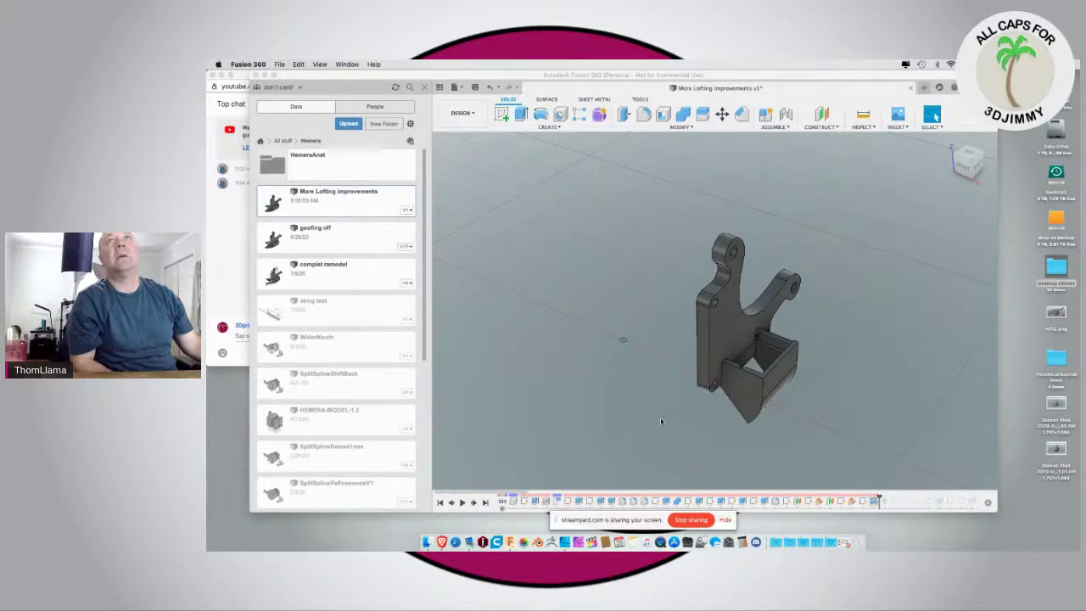
{"action": "mouse_move", "coordinate": [616, 391]}
{"action": "middle_mouse_down", "text": "shift"}
{"action": "mouse_move", "coordinate": [667, 362]}
{"action": "mouse_move", "coordinate": [645, 342]}
{"action": "mouse_move", "coordinate": [650, 364]}
{"action": "mouse_move", "coordinate": [708, 358]}
{"action": "mouse_move", "coordinate": [654, 305]}
{"action": "mouse_move", "coordinate": [630, 248]}
{"action": "mouse_move", "coordinate": [671, 357]}
{"action": "mouse_move", "coordinate": [599, 364]}
{"action": "mouse_move", "coordinate": [609, 375]}
{"action": "middle_mouse_up", "text": "shift"}
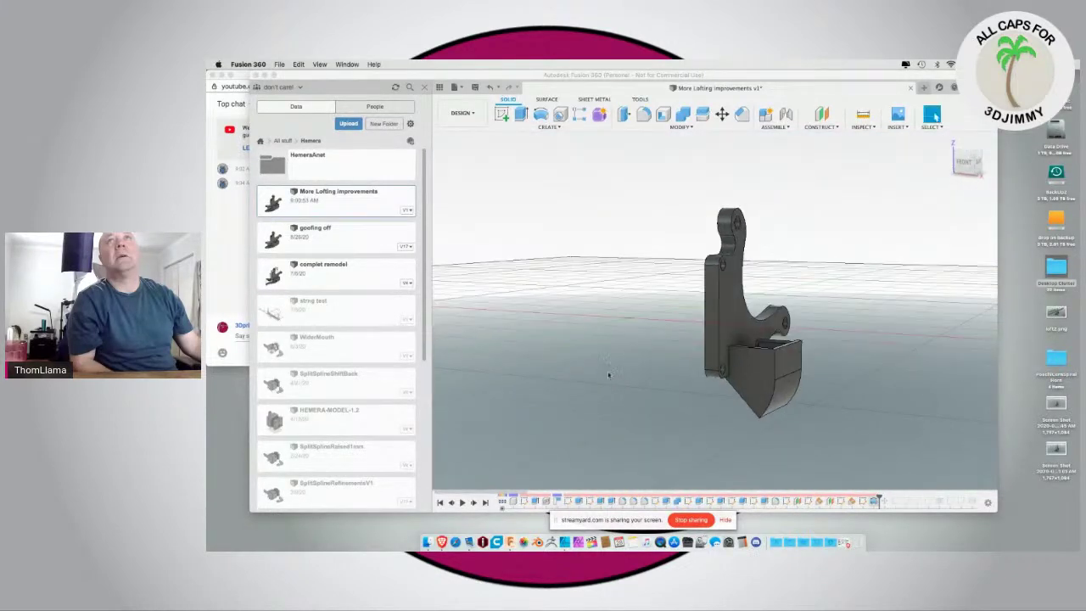
{"action": "left_click", "coordinate": [488, 504]}
{"action": "left_click", "coordinate": [484, 503]}
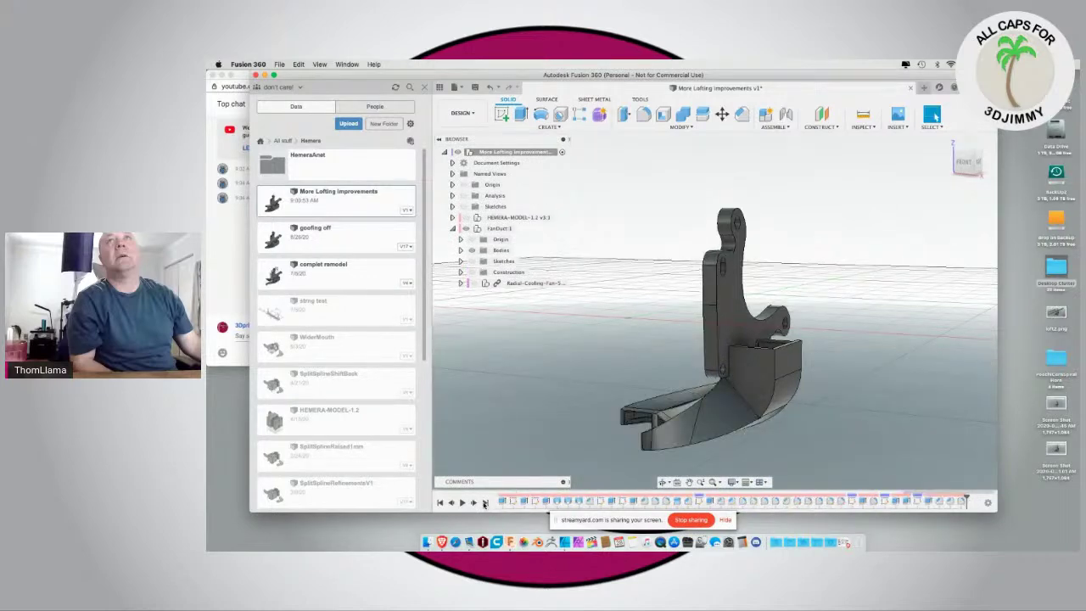
Step: Start a new sketch on the front end of the fan duct's outlet
{"action": "left_click_drag", "start_coordinate": [589, 438], "coordinate": [685, 426]}
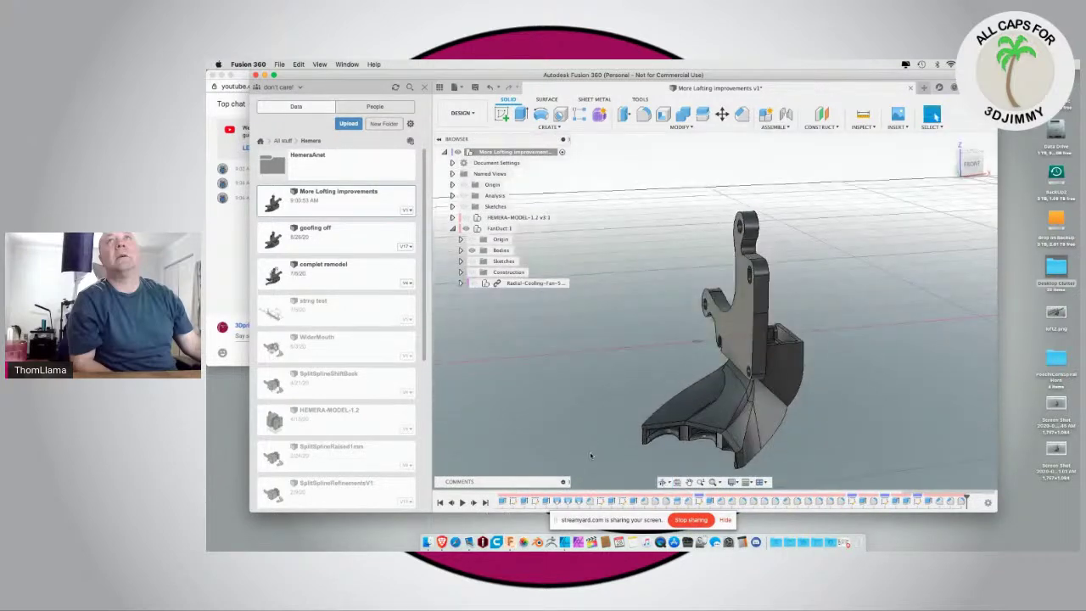
{"action": "mouse_move", "coordinate": [590, 390]}
{"action": "middle_mouse_down", "text": "shift"}
{"action": "mouse_move", "coordinate": [566, 359]}
{"action": "mouse_move", "coordinate": [599, 395]}
{"action": "middle_mouse_up", "text": "shift"}
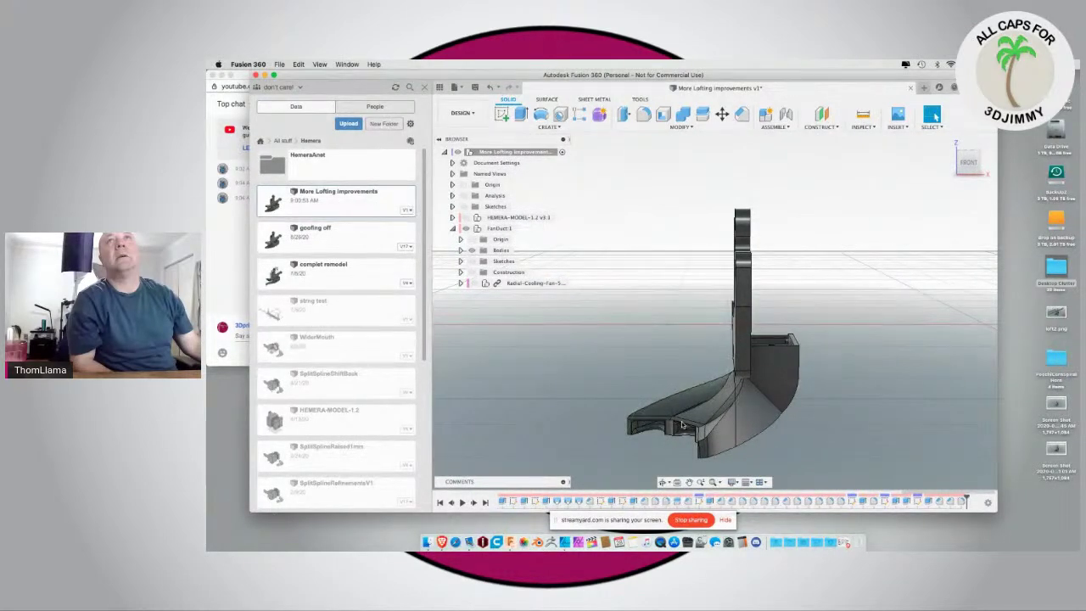
{"action": "scroll", "coordinate": [679, 424], "scroll_direction": "up", "scroll_amount": 5}
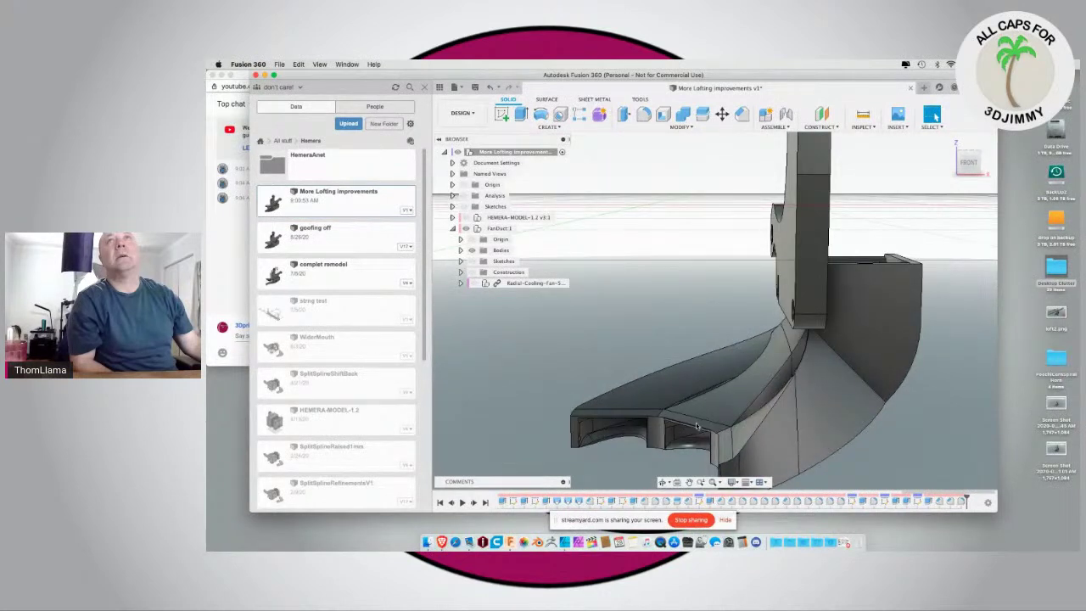
{"action": "left_click", "coordinate": [697, 422]}
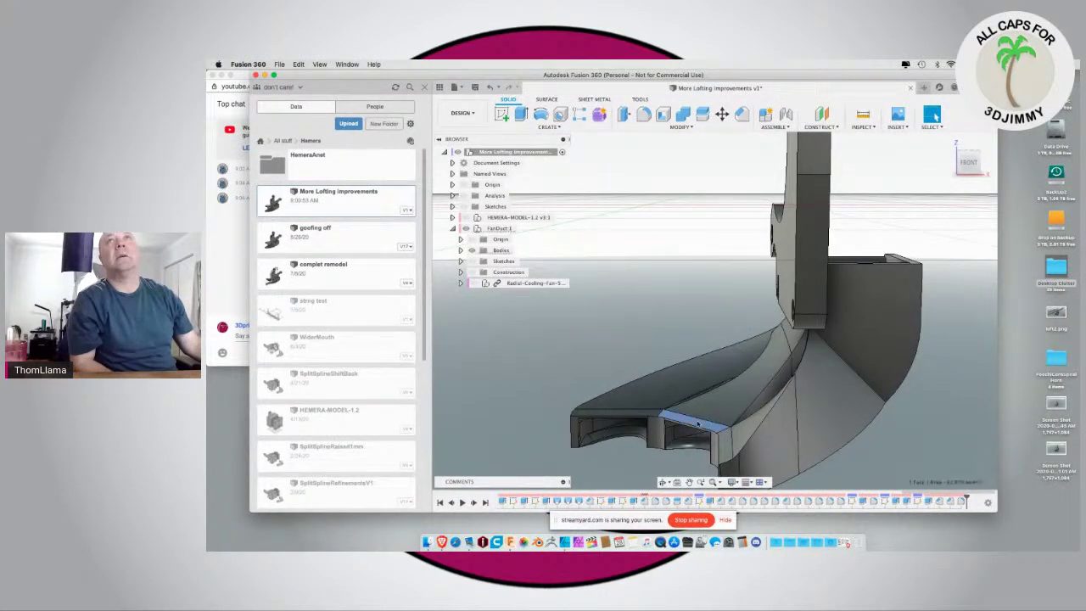
{"action": "middle_click_drag", "start_coordinate": [875, 323], "coordinate": [752, 323], "text": "shift"}
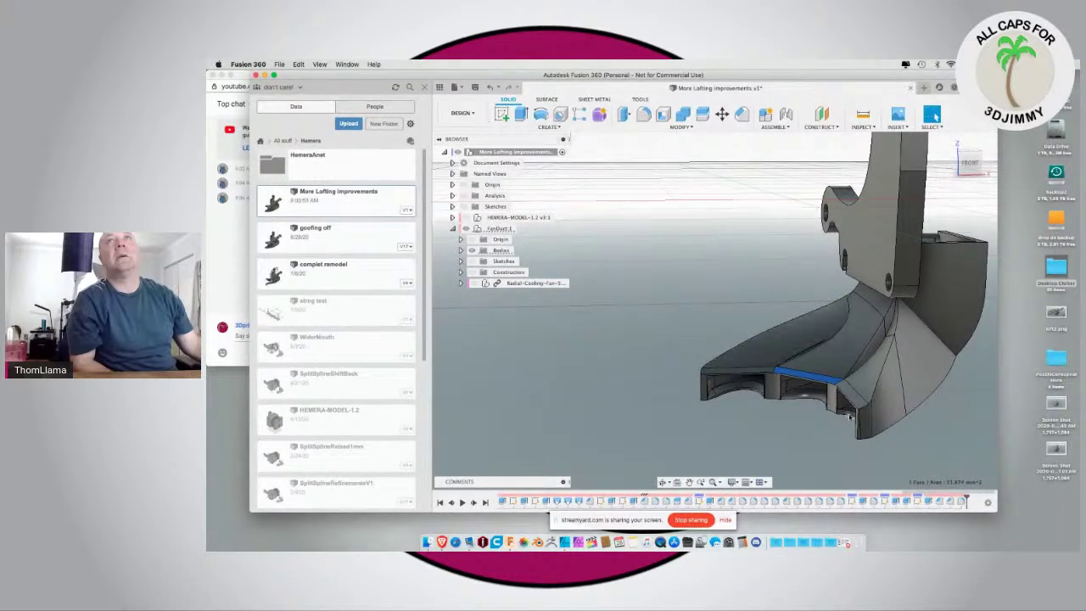
{"action": "scroll", "coordinate": [860, 437], "scroll_direction": "up", "scroll_amount": 3}
{"action": "scroll", "coordinate": [865, 441], "scroll_direction": "up", "scroll_amount": 3}
{"action": "left_click", "coordinate": [845, 382]}
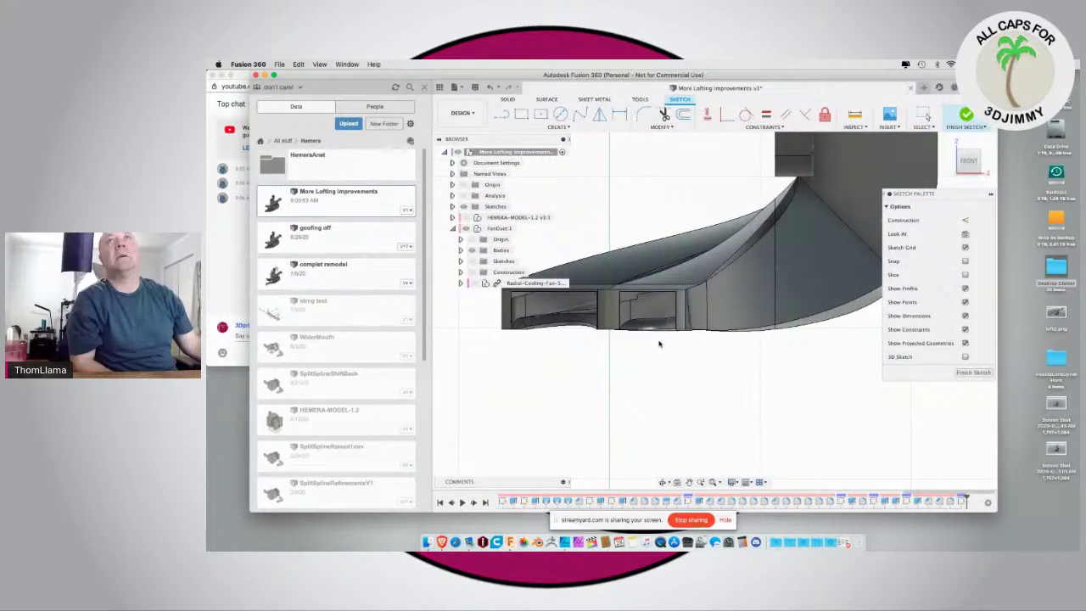
Step: Project the whole Ducts body into the sketch with the body selection filter and the projection link enabled
{"action": "left_click", "coordinate": [502, 114]}
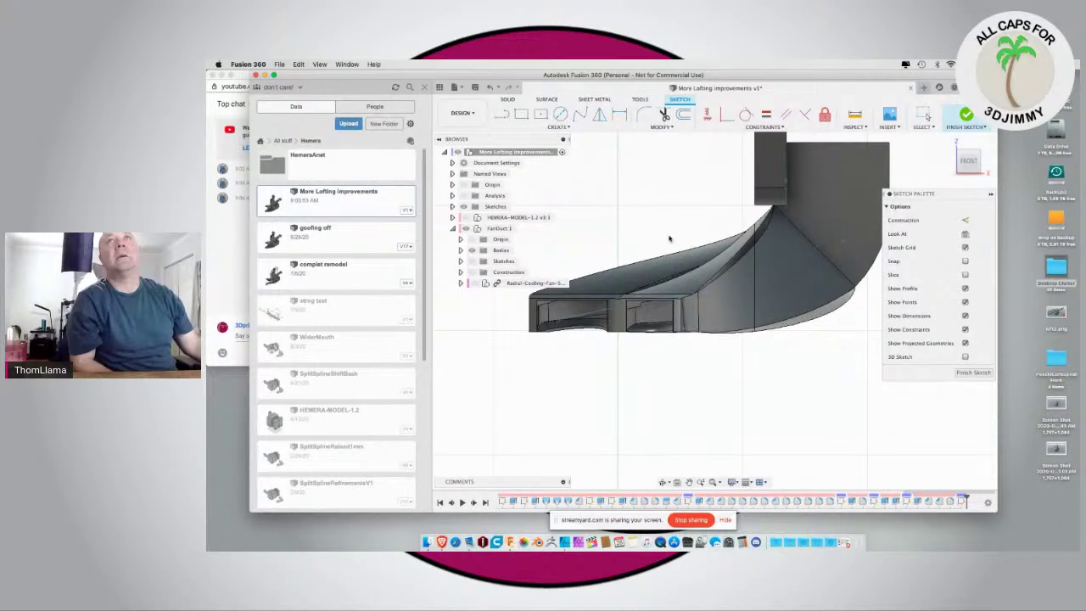
{"action": "scroll", "coordinate": [656, 303], "scroll_direction": "up", "scroll_amount": 5}
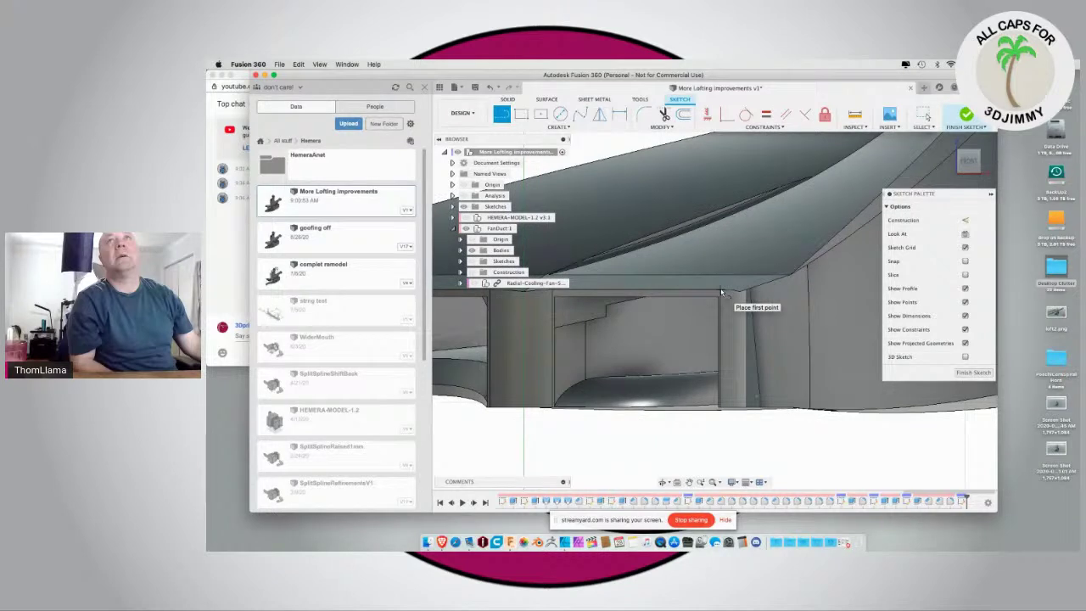
{"action": "key", "text": "p"}
{"action": "left_click", "coordinate": [818, 233]}
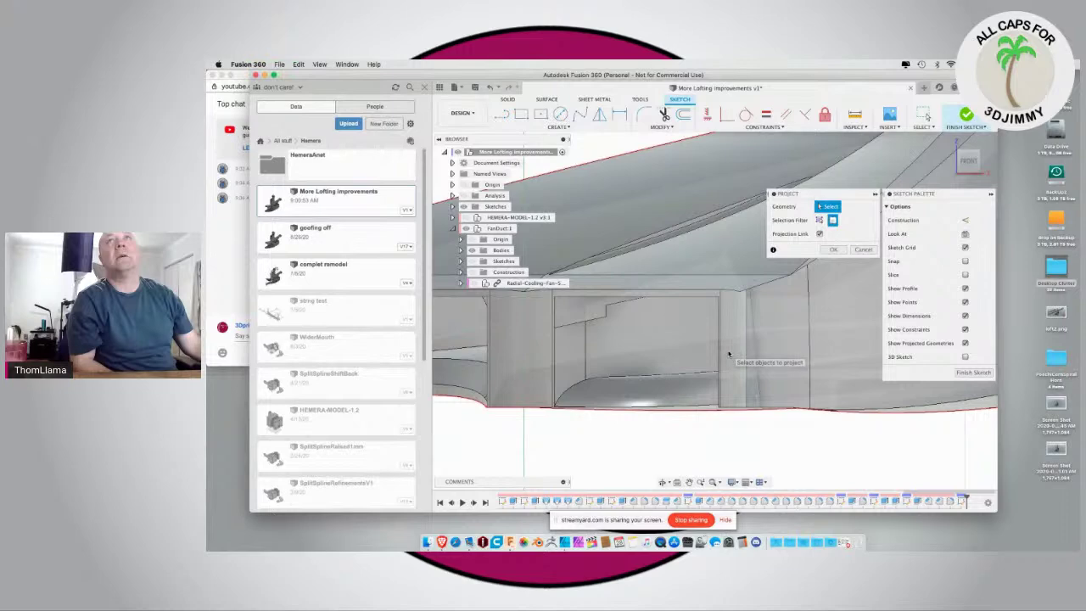
{"action": "left_click", "coordinate": [728, 355]}
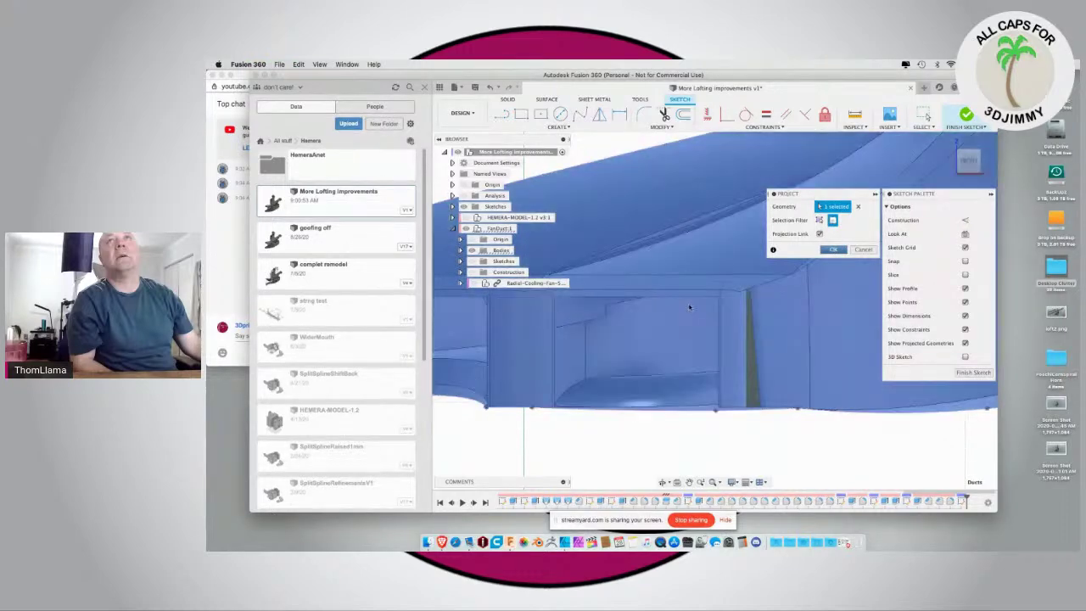
{"action": "key", "text": "Return"}
{"action": "scroll", "coordinate": [639, 299], "scroll_direction": "down", "scroll_amount": 2}
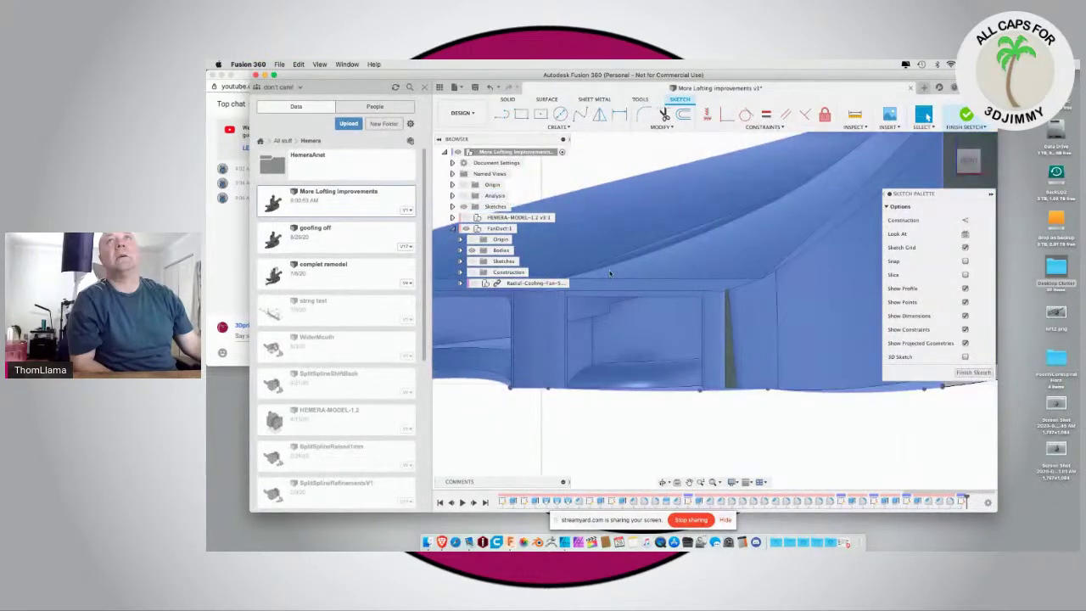
Step: Project the narrow slanted outline beside the outlet opening into the sketch, using the specified-entities selection filter and the projection link
{"action": "left_click", "coordinate": [503, 115]}
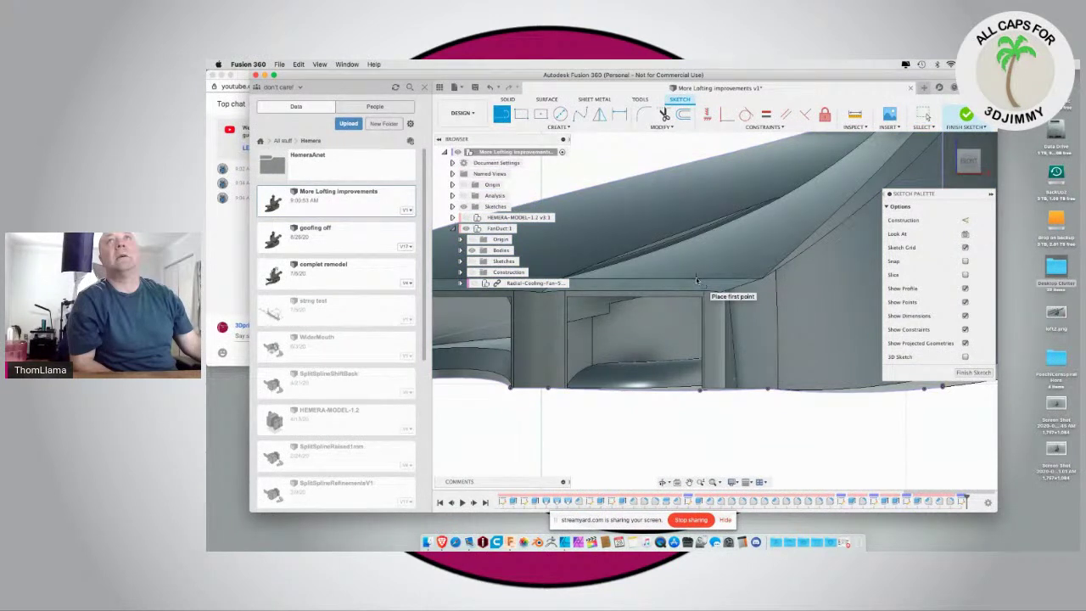
{"action": "key", "text": "p"}
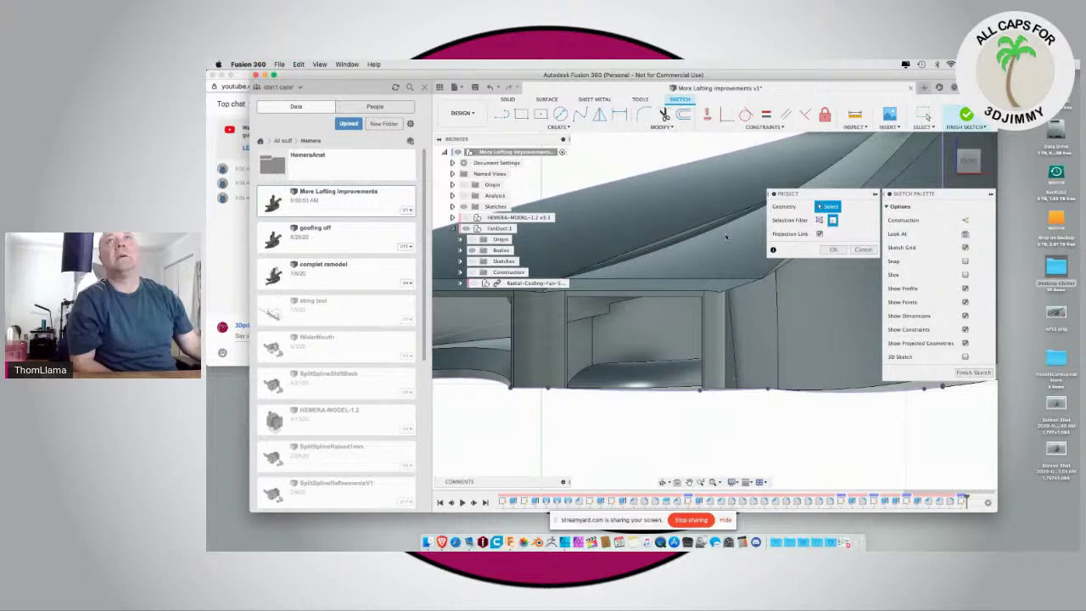
{"action": "middle_click_drag", "start_coordinate": [629, 278], "coordinate": [638, 254], "text": "shift"}
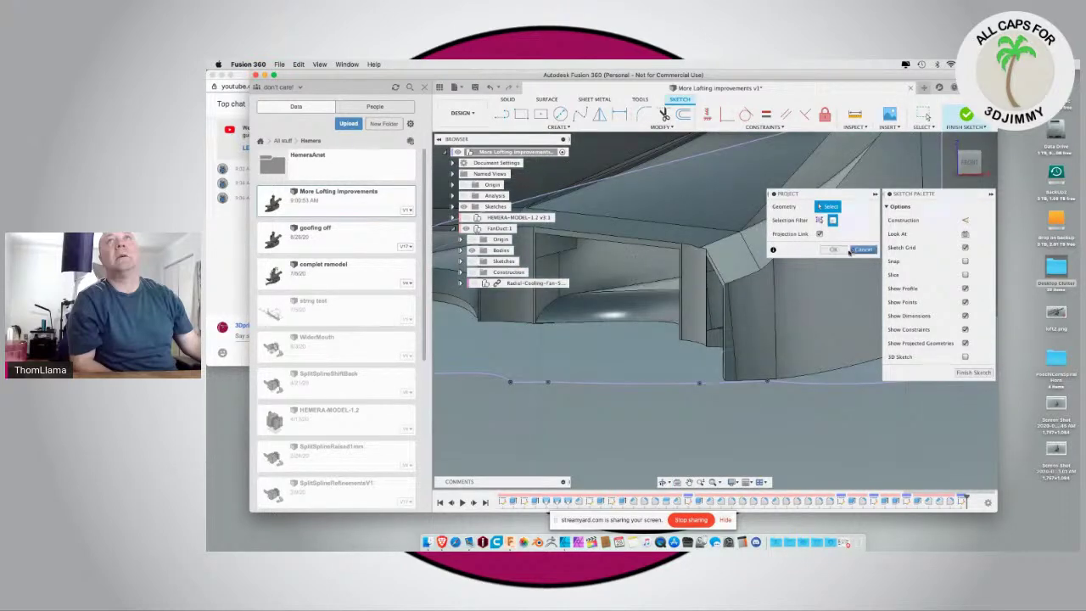
{"action": "left_click", "coordinate": [820, 220]}
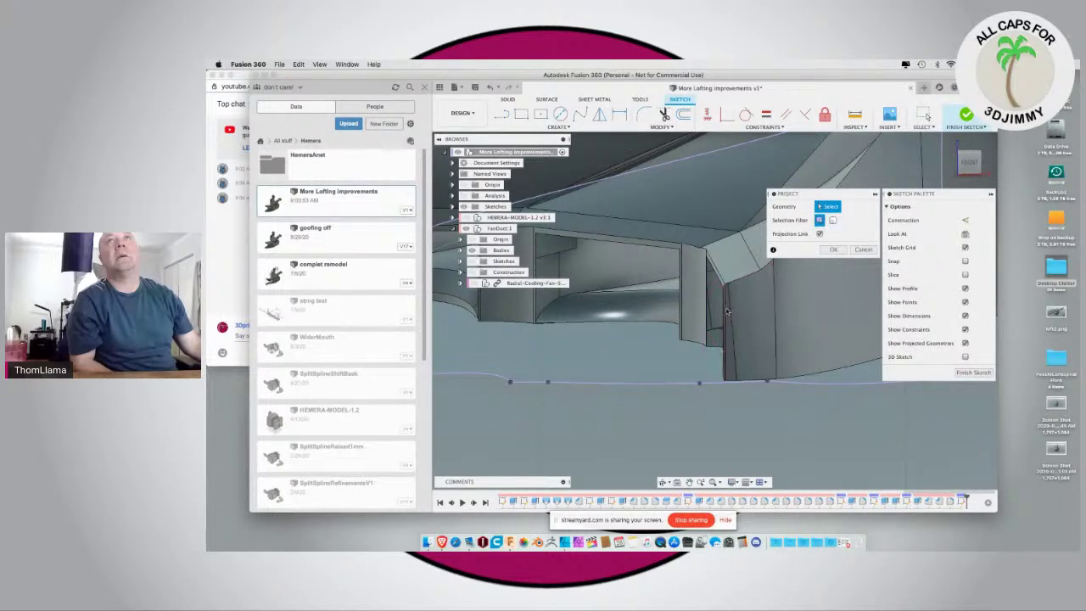
{"action": "scroll", "coordinate": [727, 313], "scroll_direction": "up", "scroll_amount": 2}
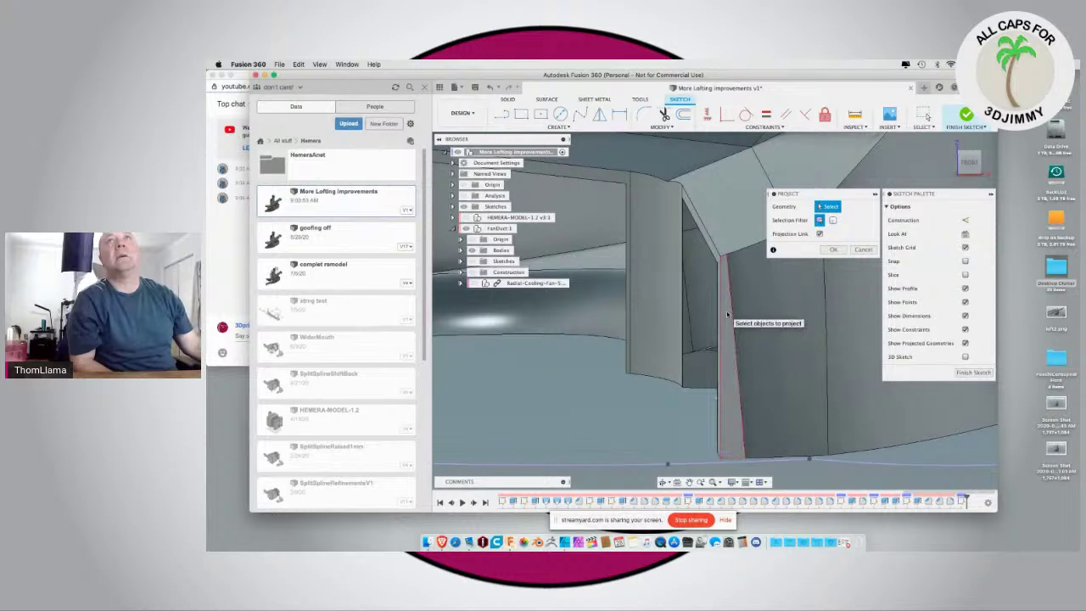
{"action": "left_click", "coordinate": [727, 315]}
{"action": "left_click", "coordinate": [833, 249]}
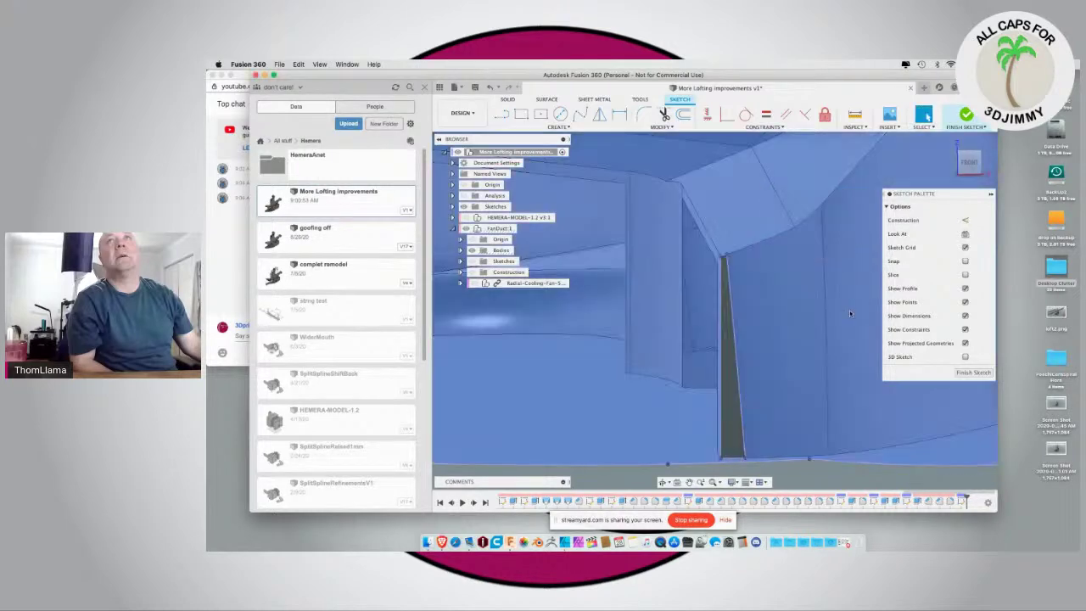
Step: Sketch a horizontal line about 41 mm long from the upper end of the projected slanted outline across the duct's elbow
{"action": "middle_click_drag", "start_coordinate": [722, 307], "coordinate": [688, 273], "text": "shift"}
{"action": "left_click", "coordinate": [685, 406]}
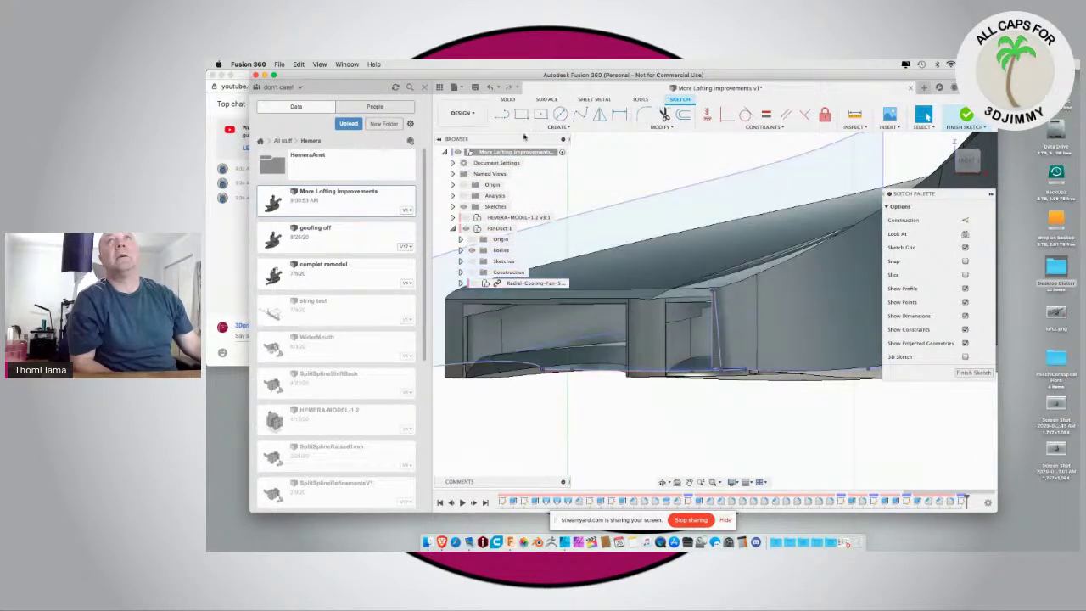
{"action": "left_click", "coordinate": [499, 115]}
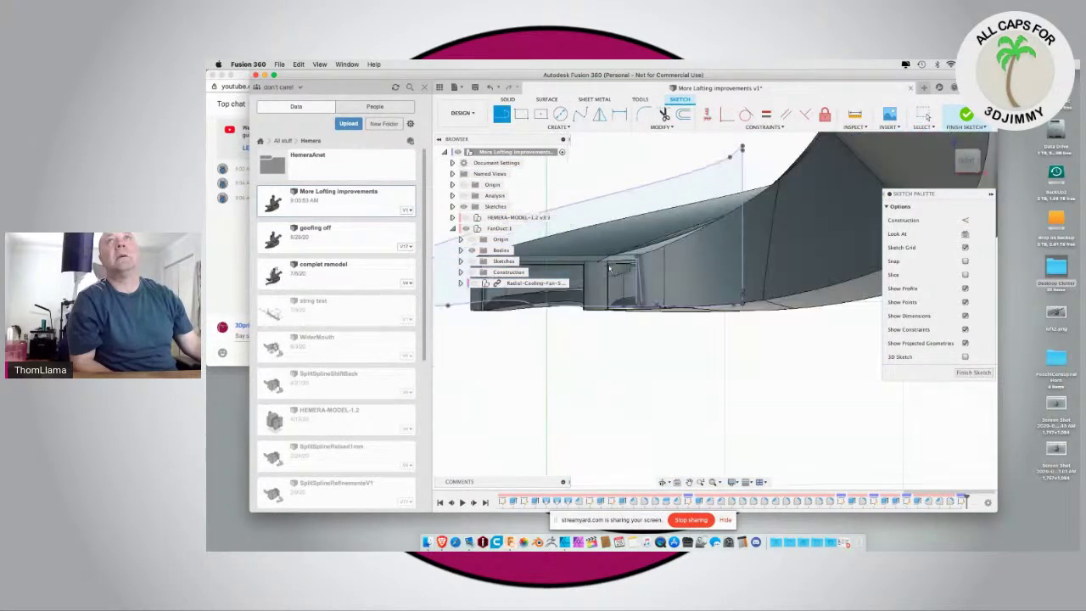
{"action": "scroll", "coordinate": [637, 259], "scroll_direction": "up", "scroll_amount": 5}
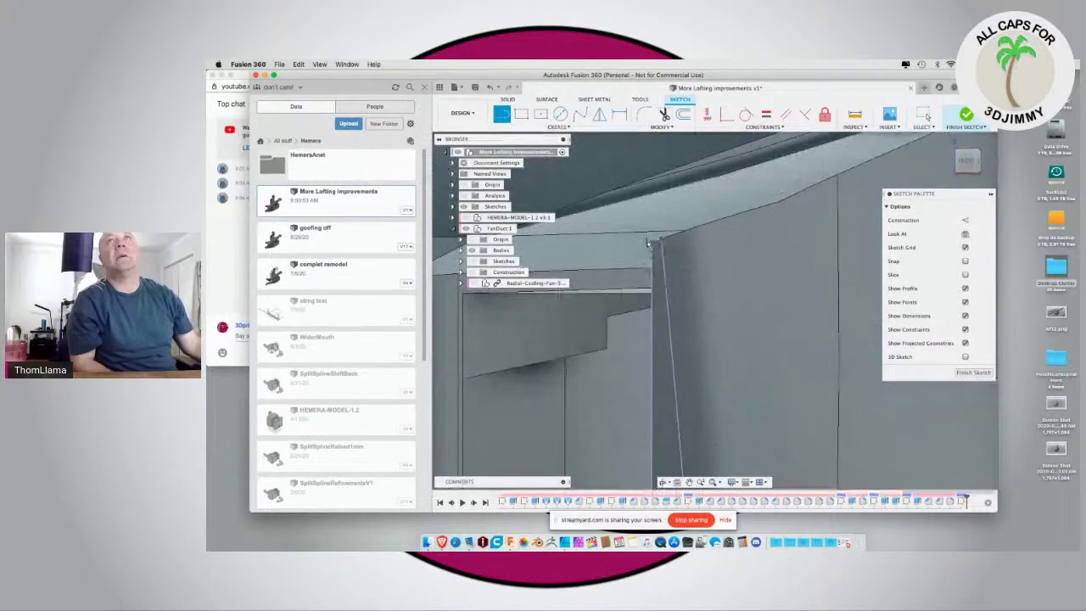
{"action": "left_click", "coordinate": [658, 246]}
{"action": "scroll", "coordinate": [662, 246], "scroll_direction": "down", "scroll_amount": 5}
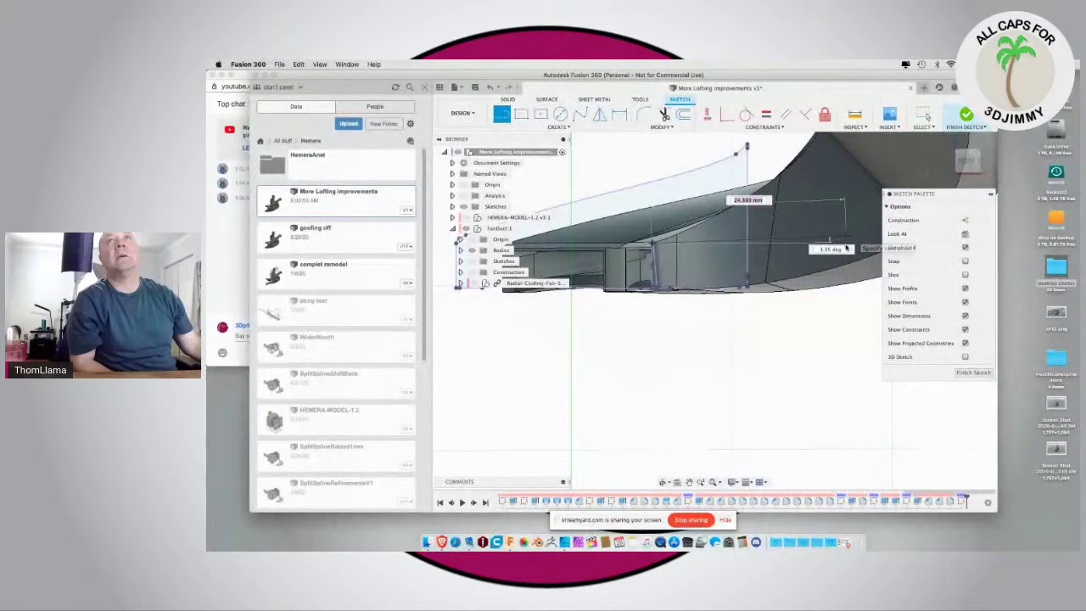
{"action": "scroll", "coordinate": [806, 268], "scroll_direction": "down", "scroll_amount": 5}
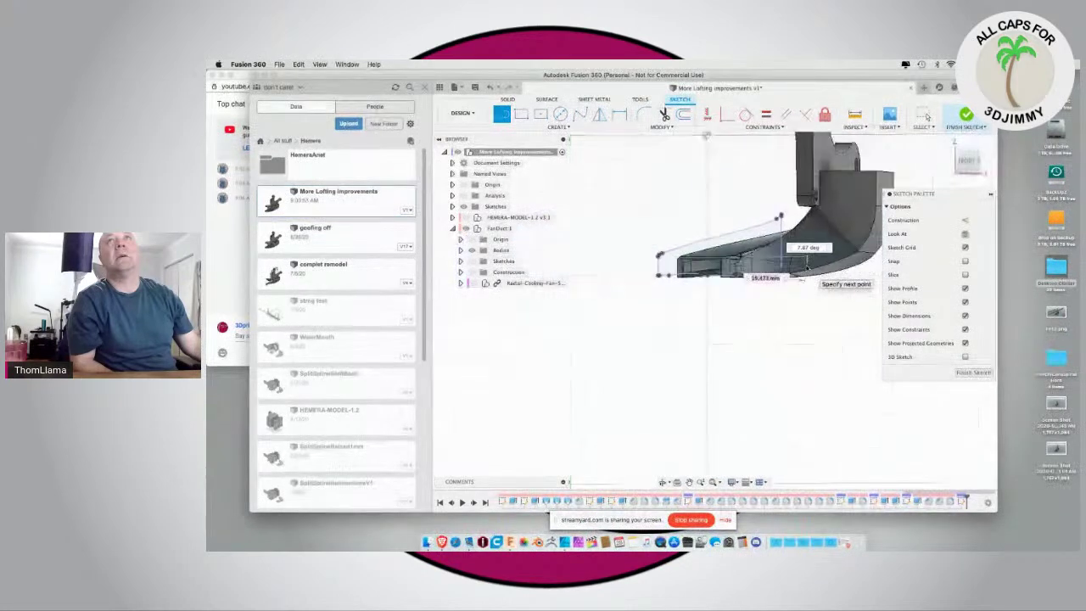
{"action": "middle_click_drag", "start_coordinate": [728, 271], "coordinate": [781, 229], "text": "shift"}
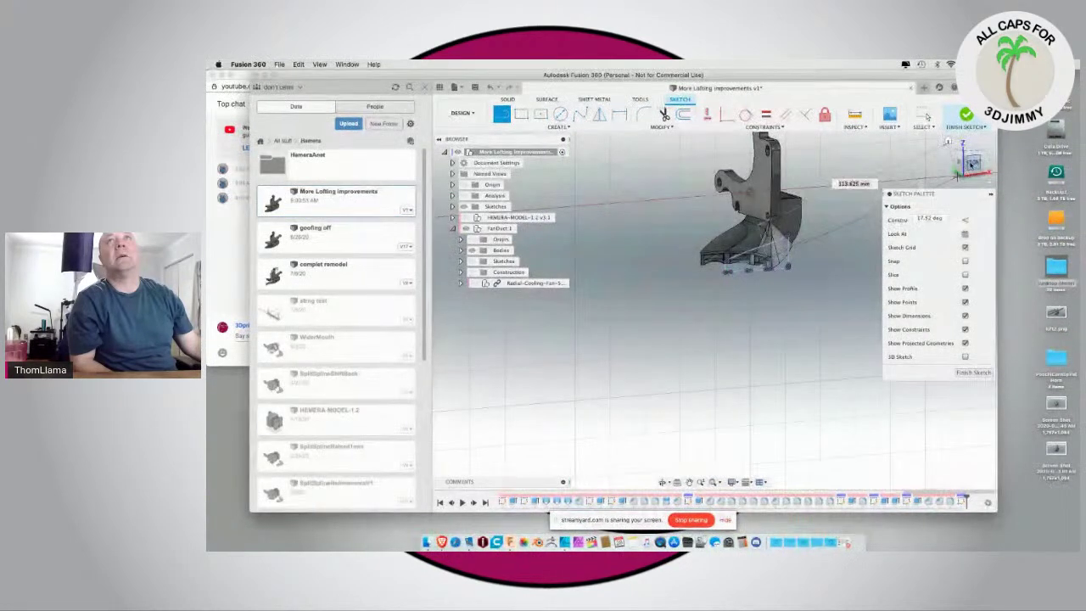
{"action": "left_click", "coordinate": [973, 162]}
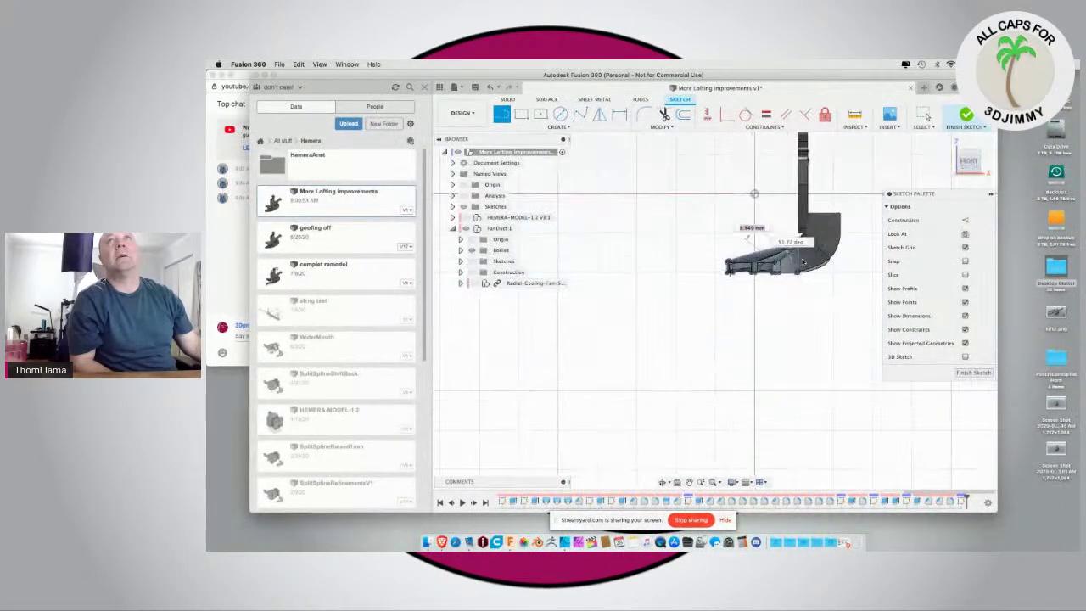
{"action": "left_click", "coordinate": [851, 262]}
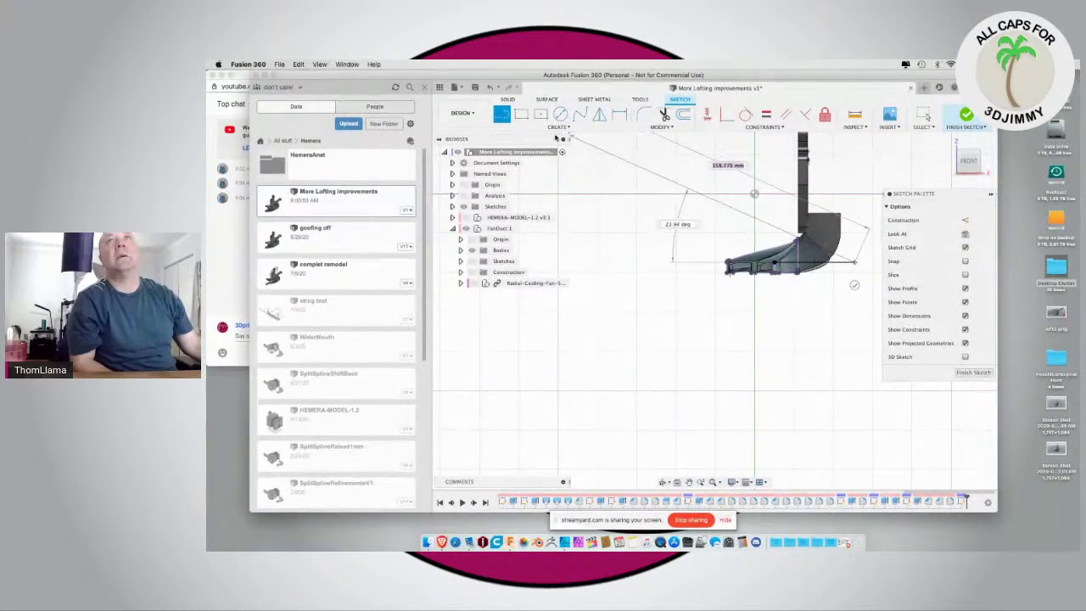
{"action": "key", "text": "Escape"}
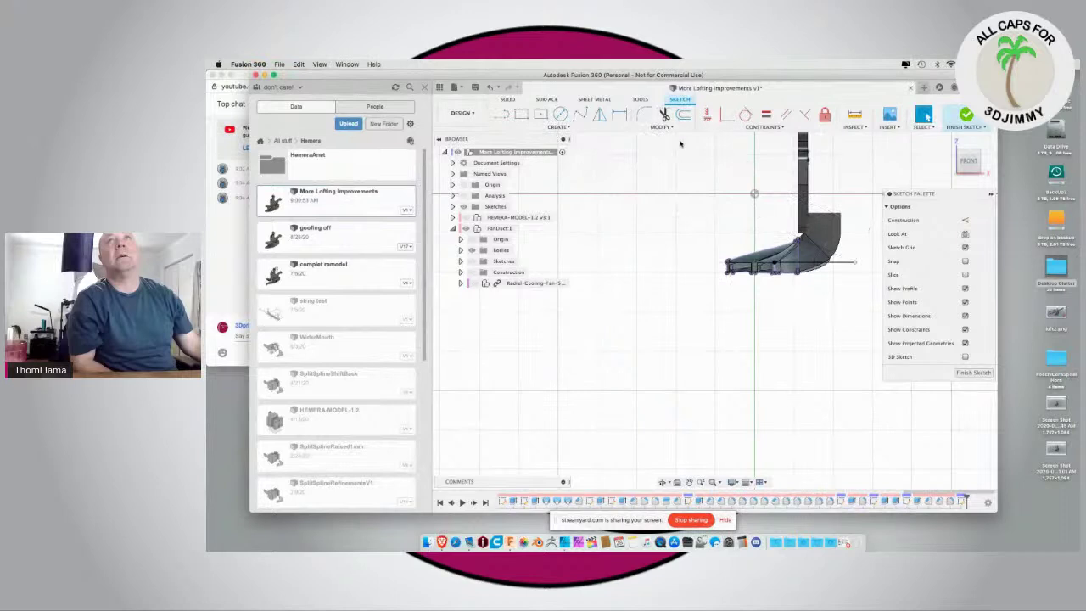
Step: Measure the new horizontal line's length with the data panel closed and convert the line to construction geometry
{"action": "left_click", "coordinate": [854, 116]}
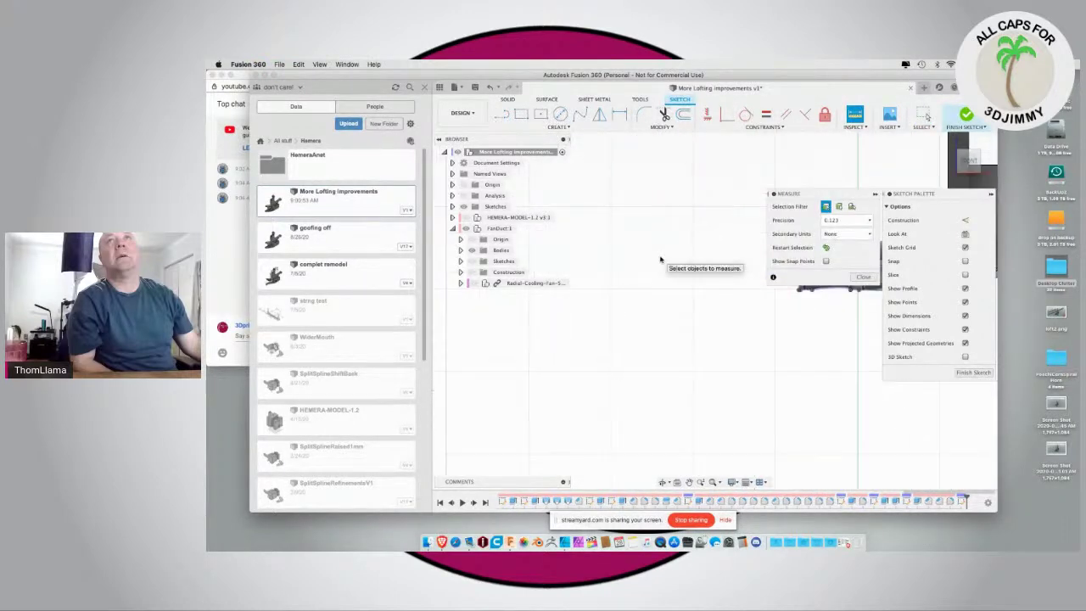
{"action": "mouse_move", "coordinate": [808, 194]}
{"action": "left_mouse_down"}
{"action": "mouse_move", "coordinate": [940, 469]}
{"action": "mouse_move", "coordinate": [919, 389]}
{"action": "left_mouse_up"}
{"action": "scroll", "coordinate": [635, 378], "scroll_direction": "down", "scroll_amount": 4}
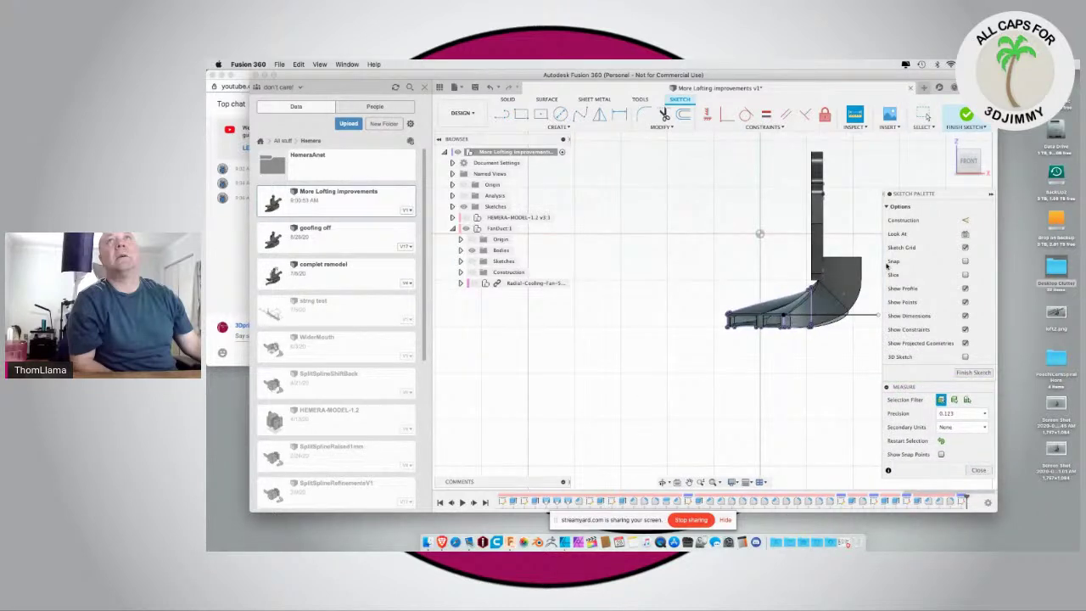
{"action": "scroll", "coordinate": [849, 280], "scroll_direction": "up", "scroll_amount": 3}
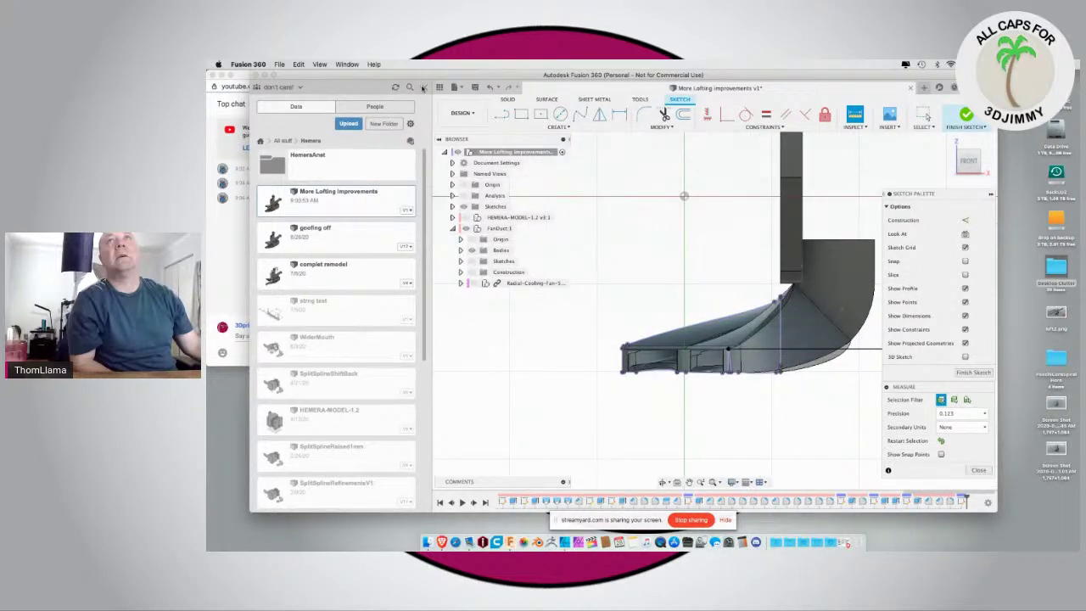
{"action": "left_click", "coordinate": [423, 87]}
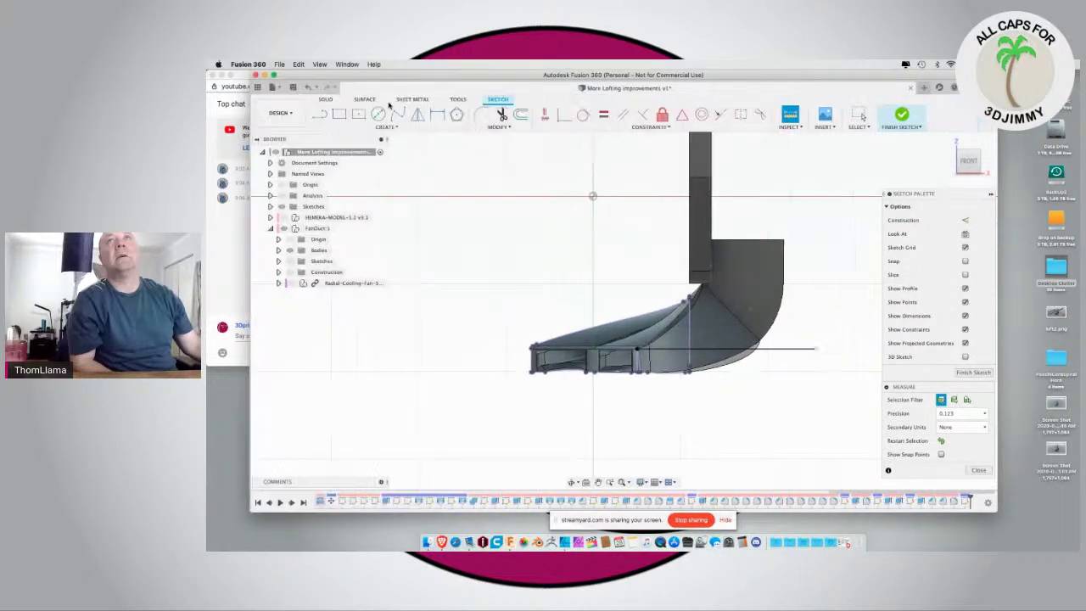
{"action": "left_click", "coordinate": [717, 347]}
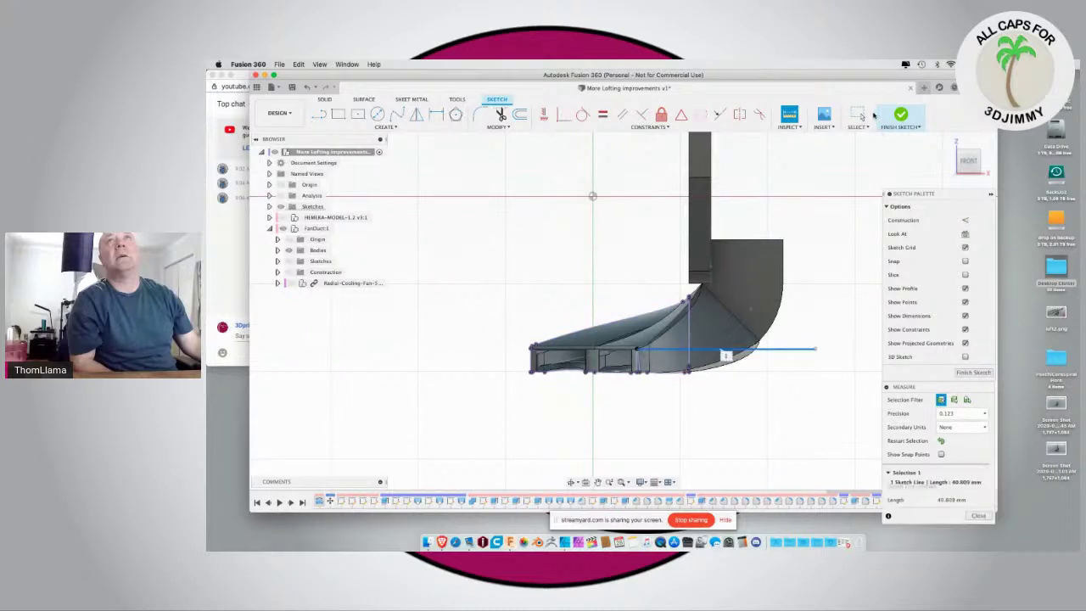
{"action": "left_click", "coordinate": [965, 219]}
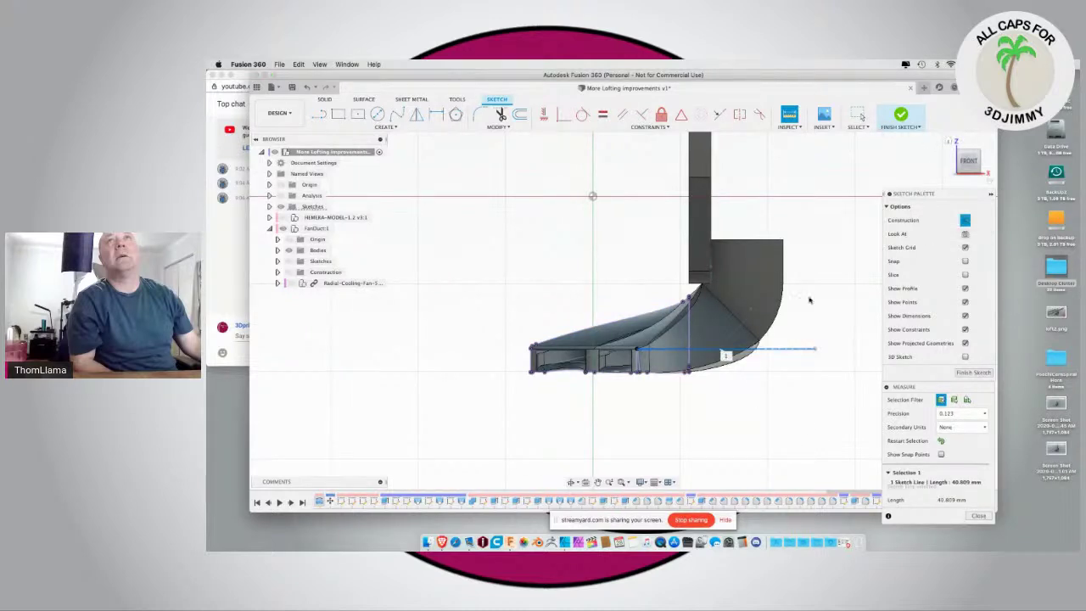
Step: Measure the distance between the horizontal construction line and the bottom edge of the fan mounting bracket
{"action": "scroll", "coordinate": [751, 297], "scroll_direction": "up", "scroll_amount": 4}
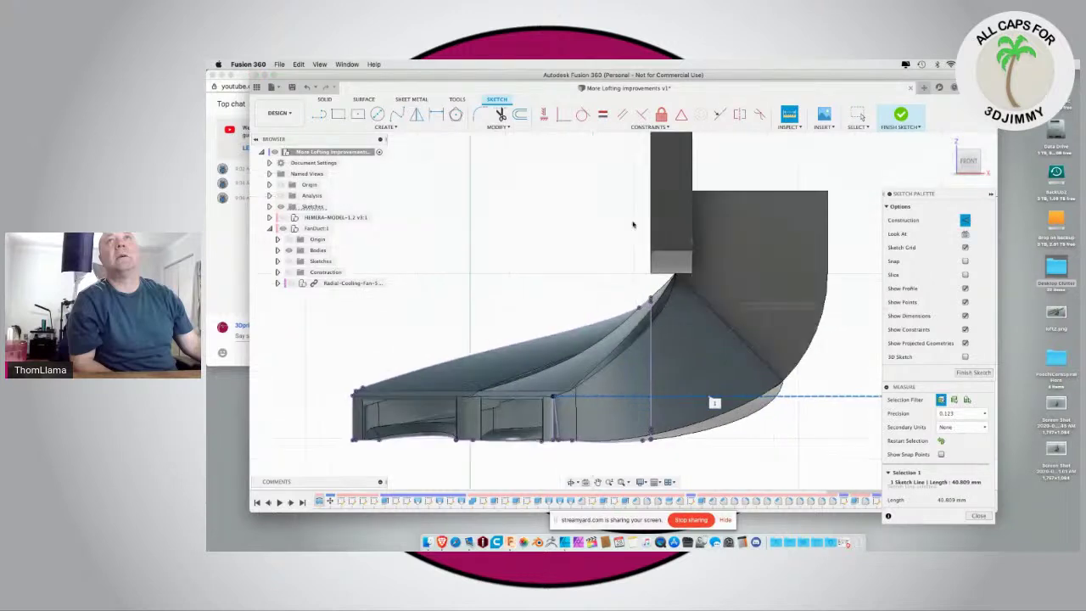
{"action": "left_click", "coordinate": [667, 282]}
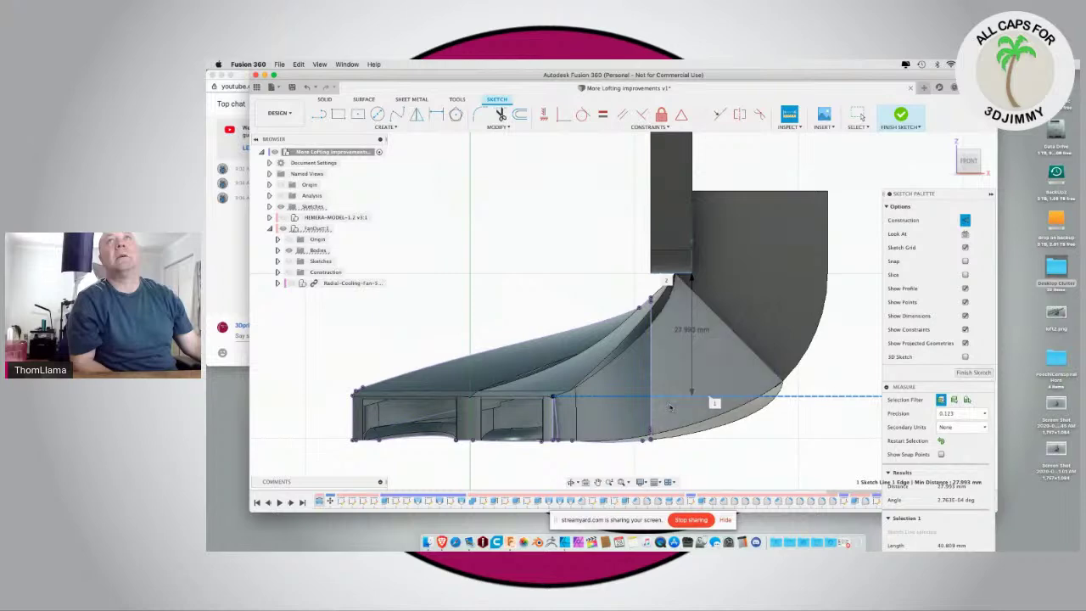
{"action": "mouse_move", "coordinate": [544, 307]}
{"action": "middle_mouse_down", "text": "shift"}
{"action": "mouse_move", "coordinate": [536, 293]}
{"action": "mouse_move", "coordinate": [549, 306]}
{"action": "middle_mouse_up", "text": "shift"}
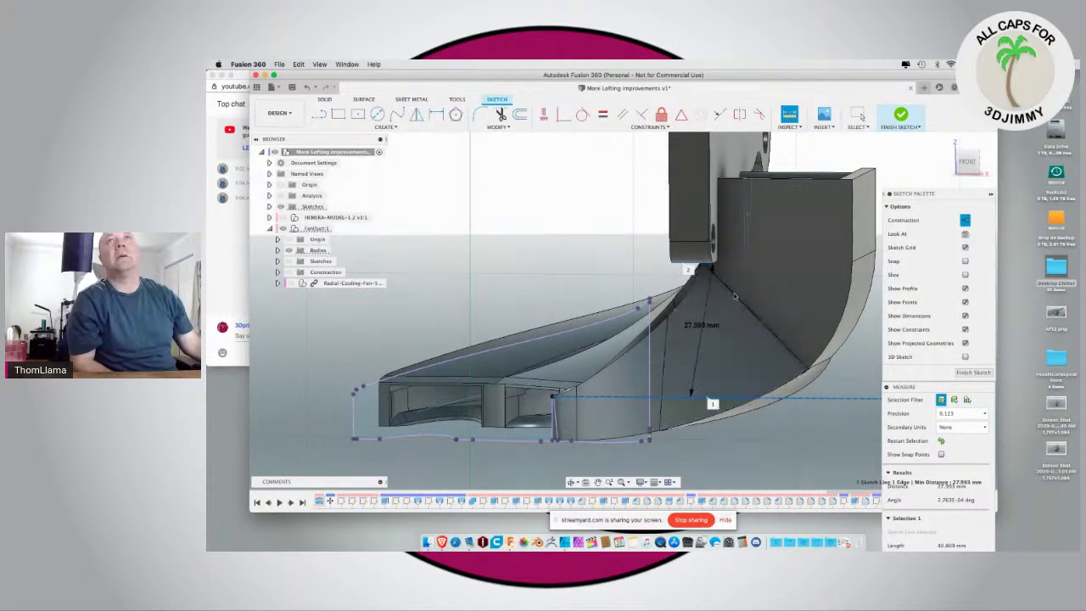
{"action": "middle_click_drag", "start_coordinate": [531, 285], "coordinate": [458, 287], "text": "shift"}
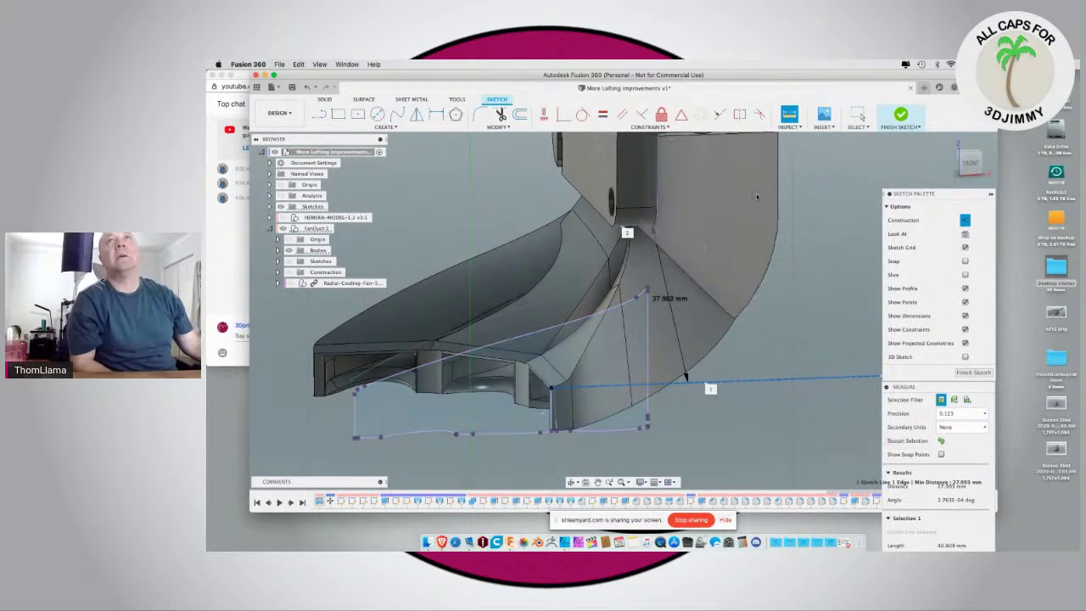
{"action": "key", "text": "Escape"}
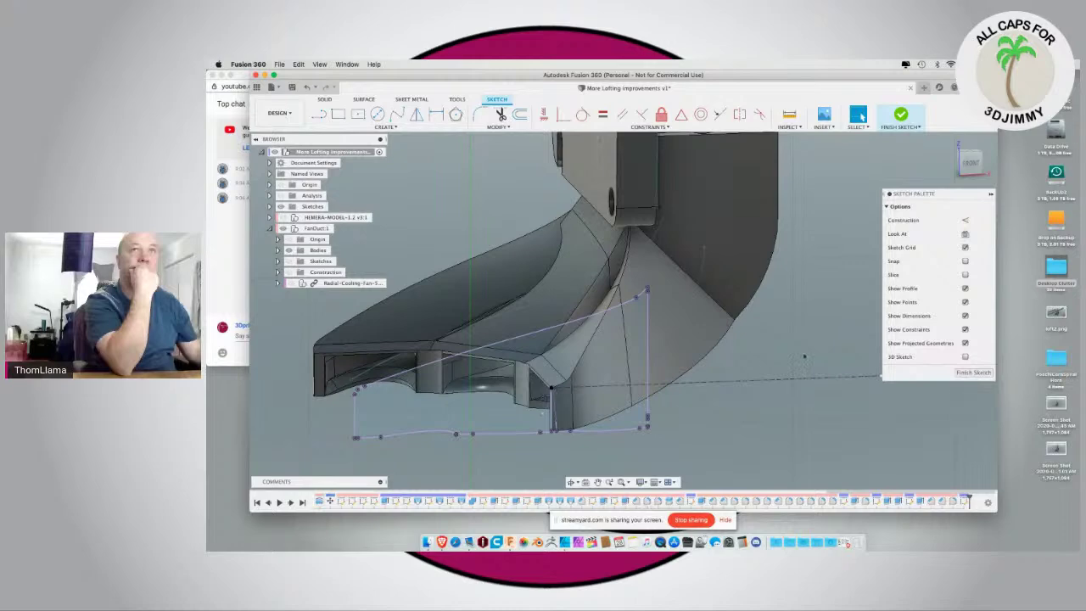
Step: Finish the sketch and roll the design history back to where only the fan bracket and the upper elbow piece exist
{"action": "left_click", "coordinate": [967, 373]}
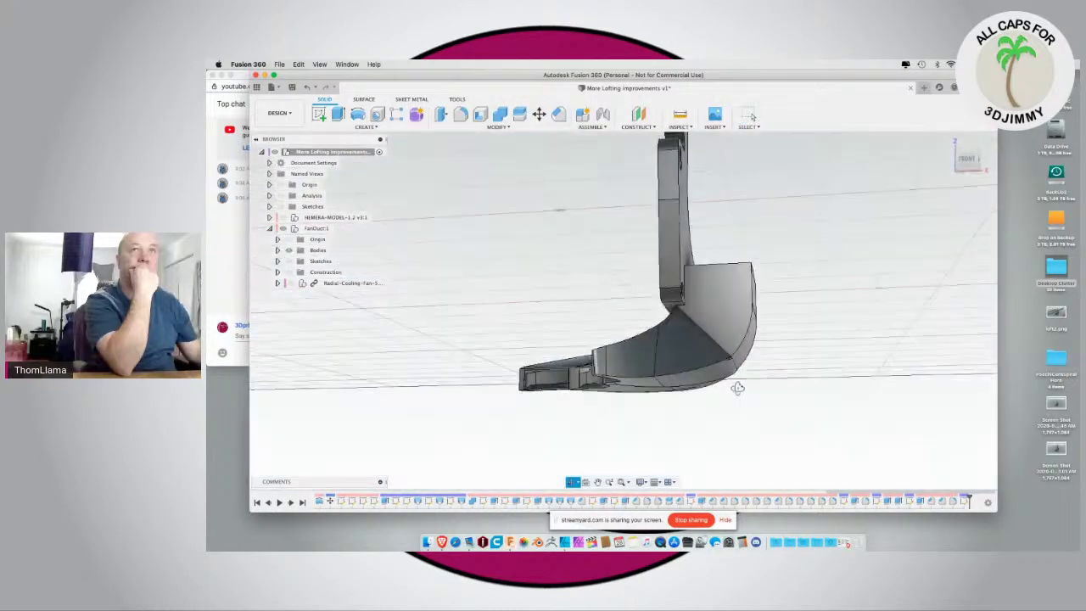
{"action": "mouse_move", "coordinate": [966, 499]}
{"action": "left_mouse_down"}
{"action": "mouse_move", "coordinate": [583, 523]}
{"action": "mouse_move", "coordinate": [323, 519]}
{"action": "left_mouse_up"}
{"action": "middle_click_drag", "start_coordinate": [460, 402], "coordinate": [469, 413], "text": "shift"}
Step: Delete all the features after the rolled-back history marker, including the new outlet sketch
{"action": "left_click", "coordinate": [964, 502]}
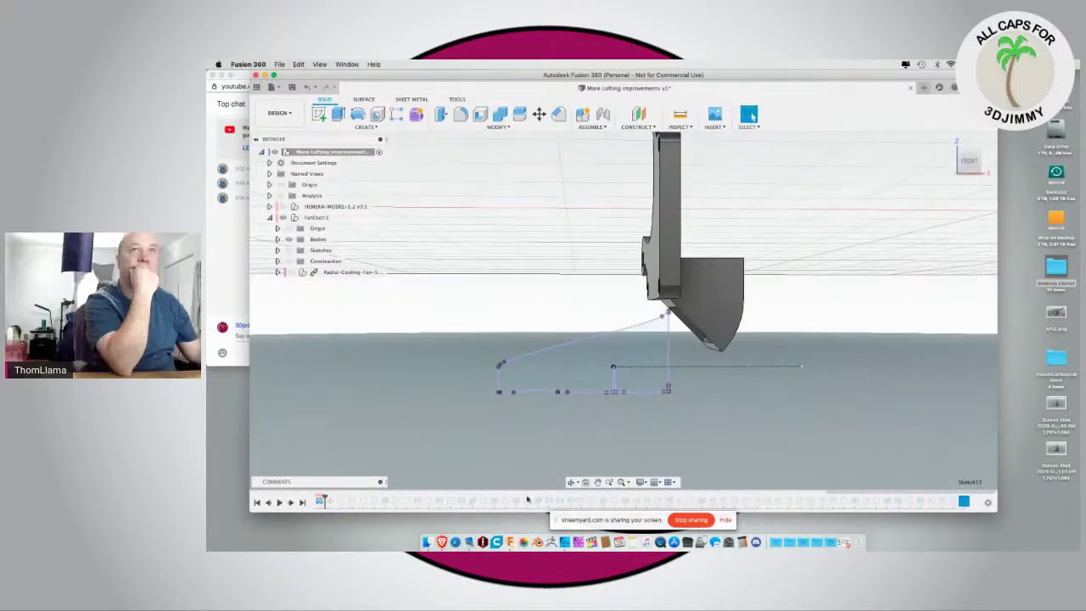
{"action": "left_click", "coordinate": [323, 502], "text": "shift"}
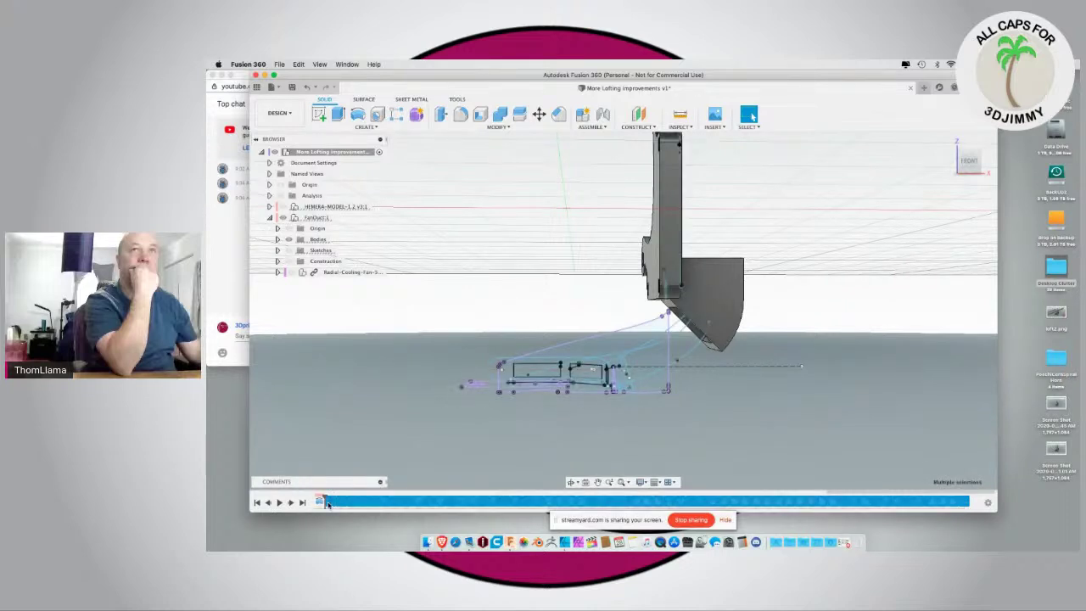
{"action": "left_click", "coordinate": [328, 505]}
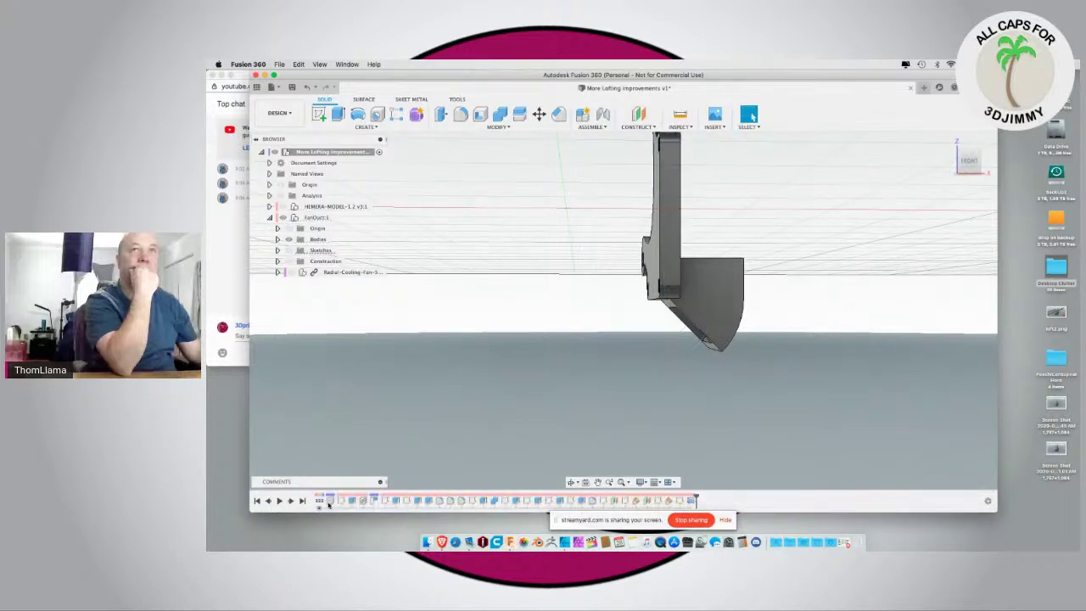
{"action": "middle_click_drag", "start_coordinate": [548, 416], "coordinate": [581, 418], "text": "shift"}
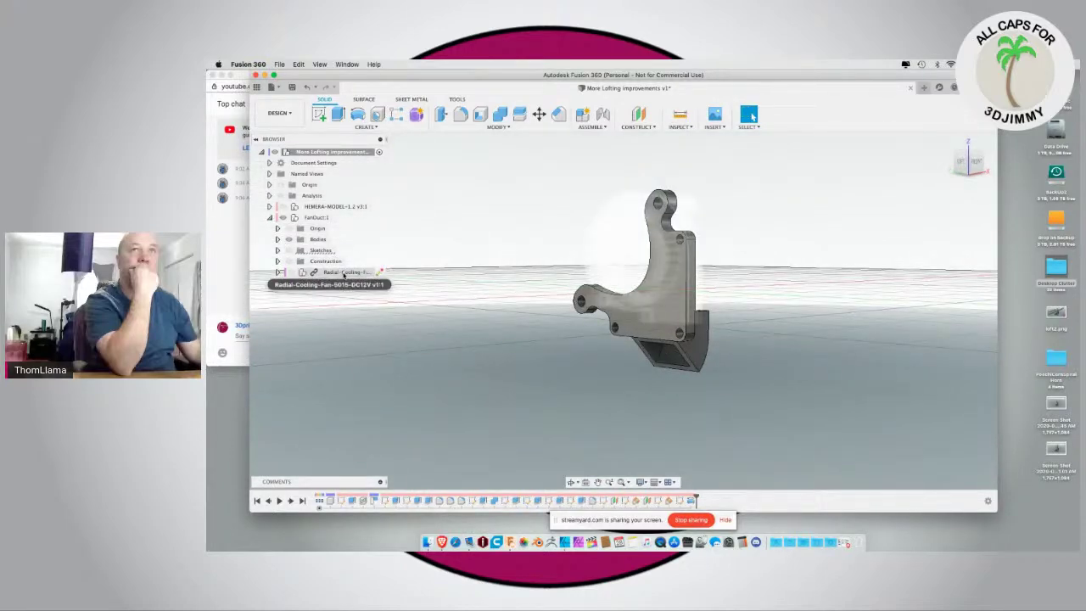
Step: Activate the FanDuct component and show the HEMERA-MODEL-1.2 component around it
{"action": "left_click", "coordinate": [320, 218]}
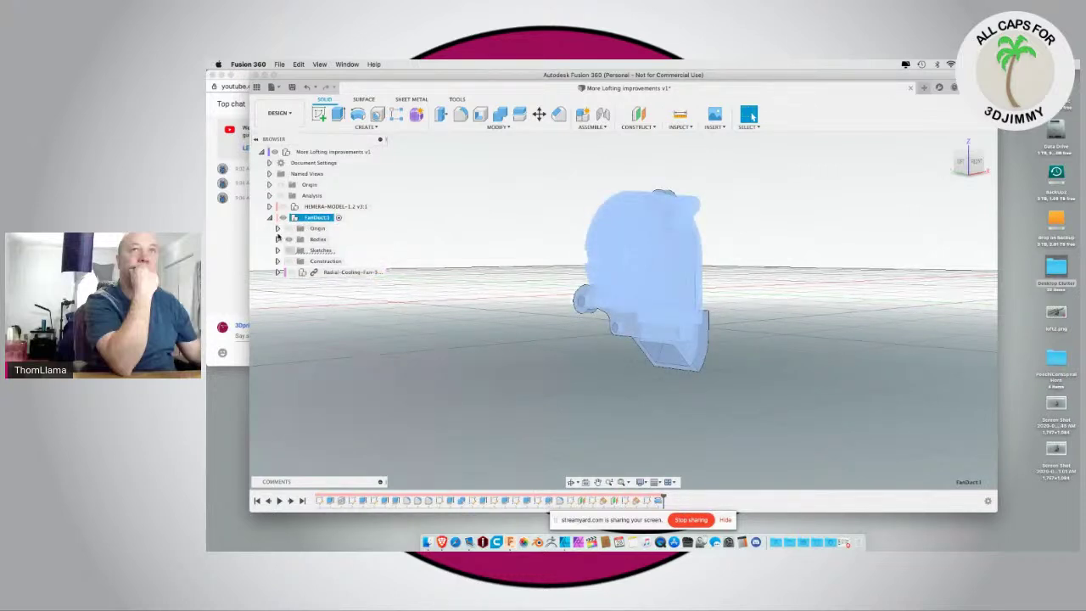
{"action": "middle_click_drag", "start_coordinate": [455, 232], "coordinate": [473, 250], "text": "shift"}
{"action": "key", "text": "v"}
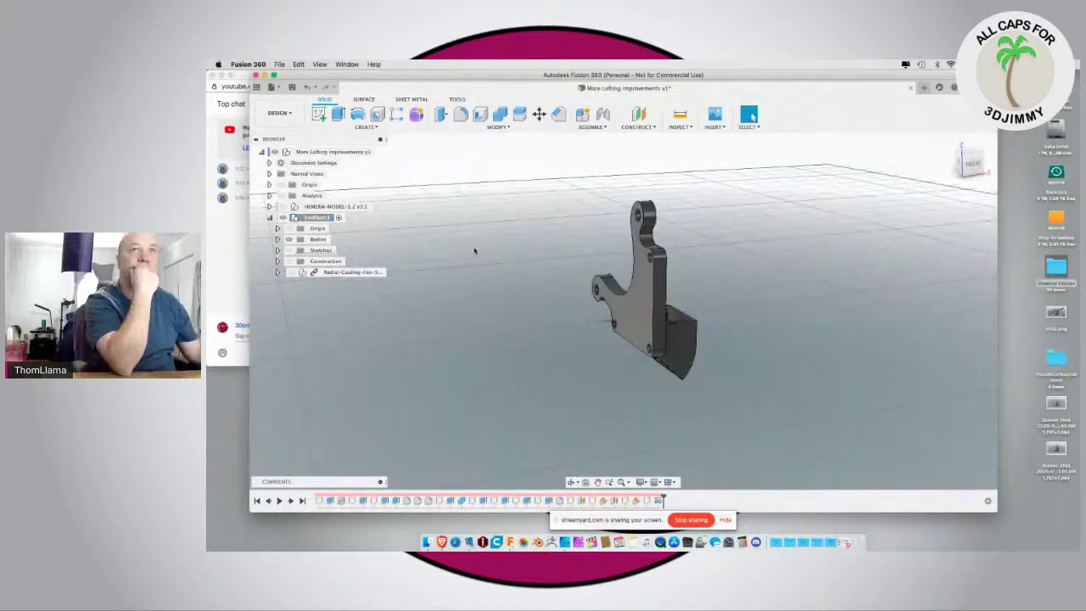
{"action": "left_click", "coordinate": [283, 208]}
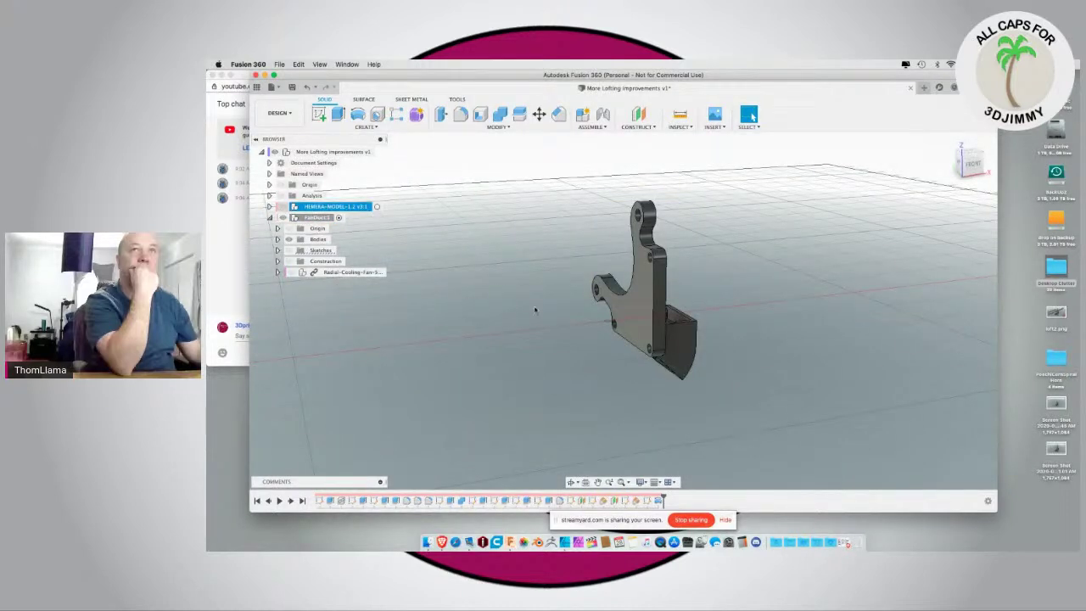
{"action": "key", "text": "v"}
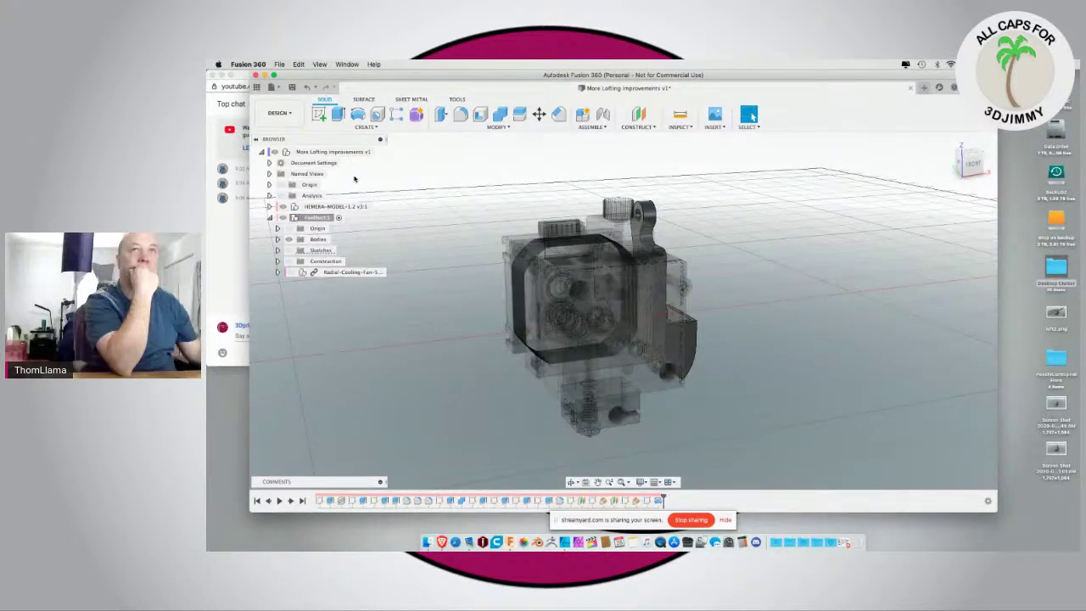
Step: Roll the design history back by one feature so that the elbow below the bracket's rectangular air inlet is left out
{"action": "middle_click_drag", "start_coordinate": [440, 277], "coordinate": [430, 219], "text": "shift"}
{"action": "middle_click_drag", "start_coordinate": [437, 342], "coordinate": [415, 345], "text": "shift"}
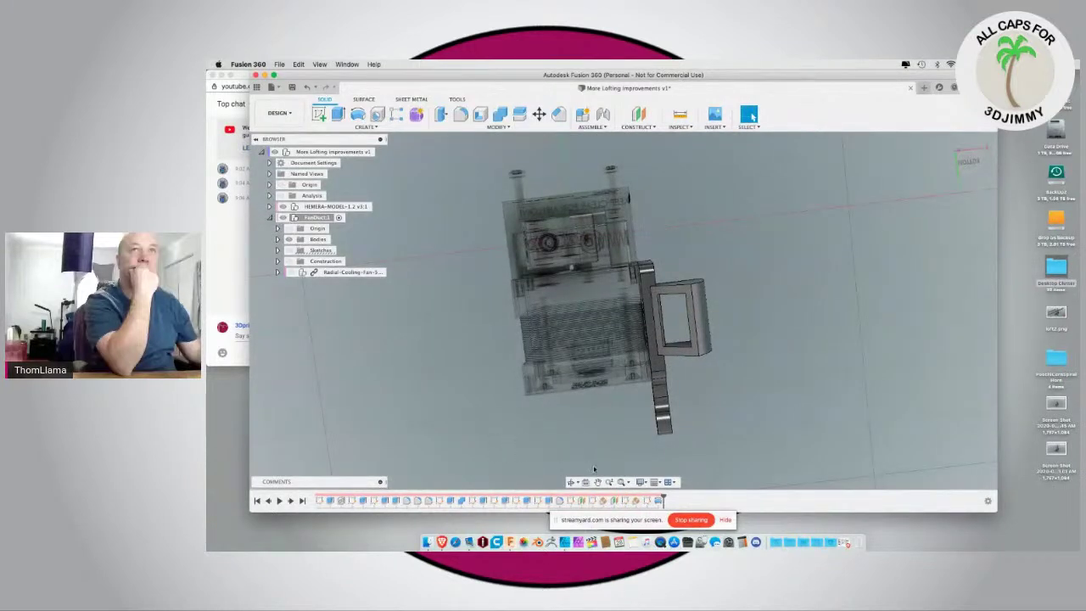
{"action": "left_click_drag", "start_coordinate": [660, 500], "coordinate": [650, 501]}
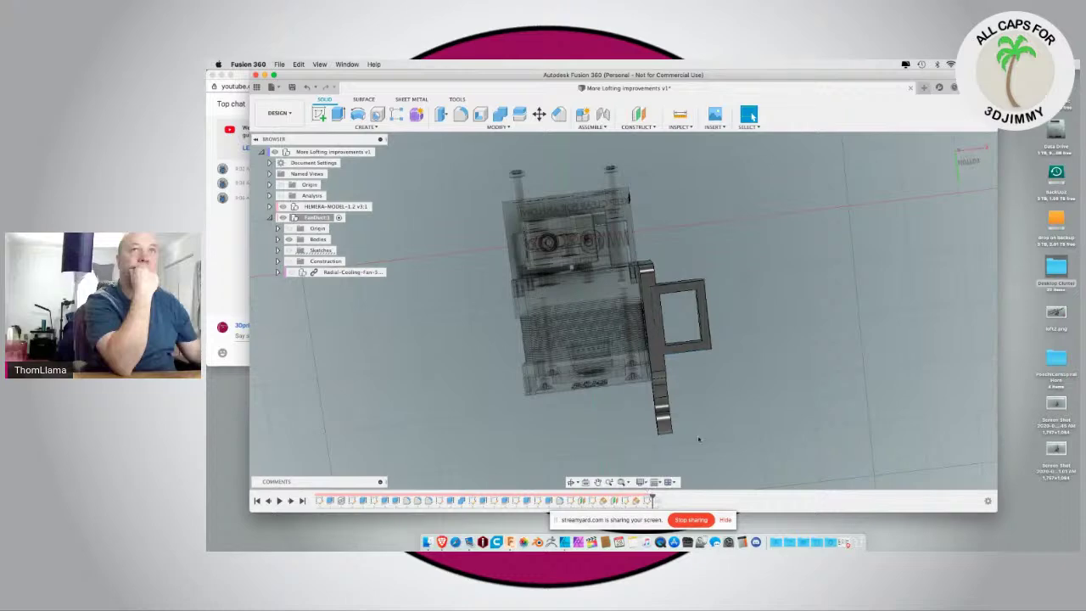
{"action": "middle_click_drag", "start_coordinate": [720, 409], "coordinate": [717, 466], "text": "shift"}
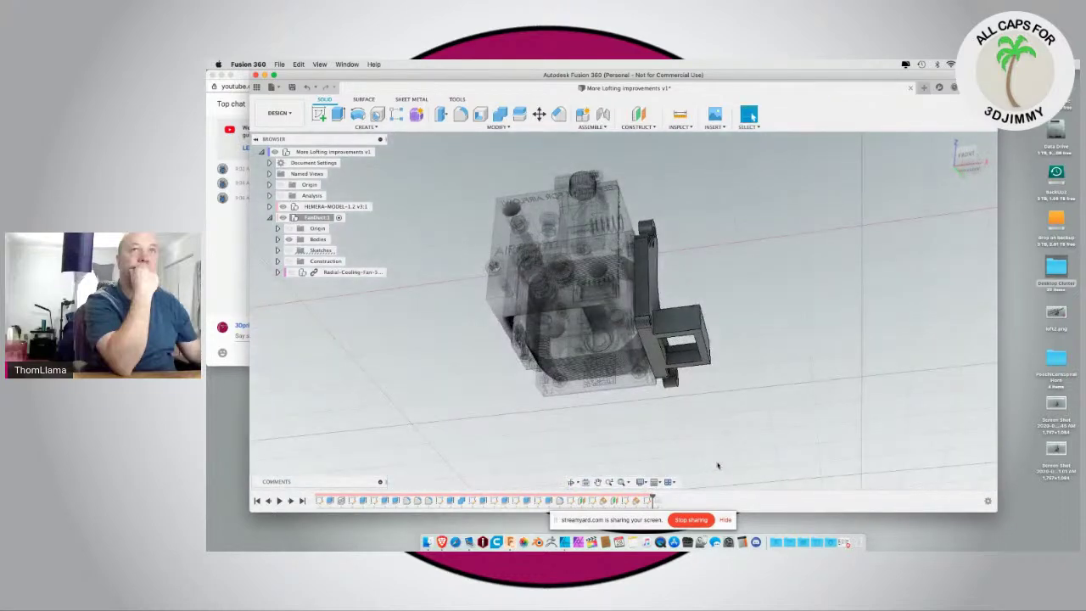
Step: Create a construction plane at a 135 degree angle through the fan bracket's 34 mm lower edge, with the FanDuct component's construction geometry shown
{"action": "left_click", "coordinate": [647, 360]}
{"action": "left_click", "coordinate": [641, 122]}
{"action": "left_click", "coordinate": [640, 127]}
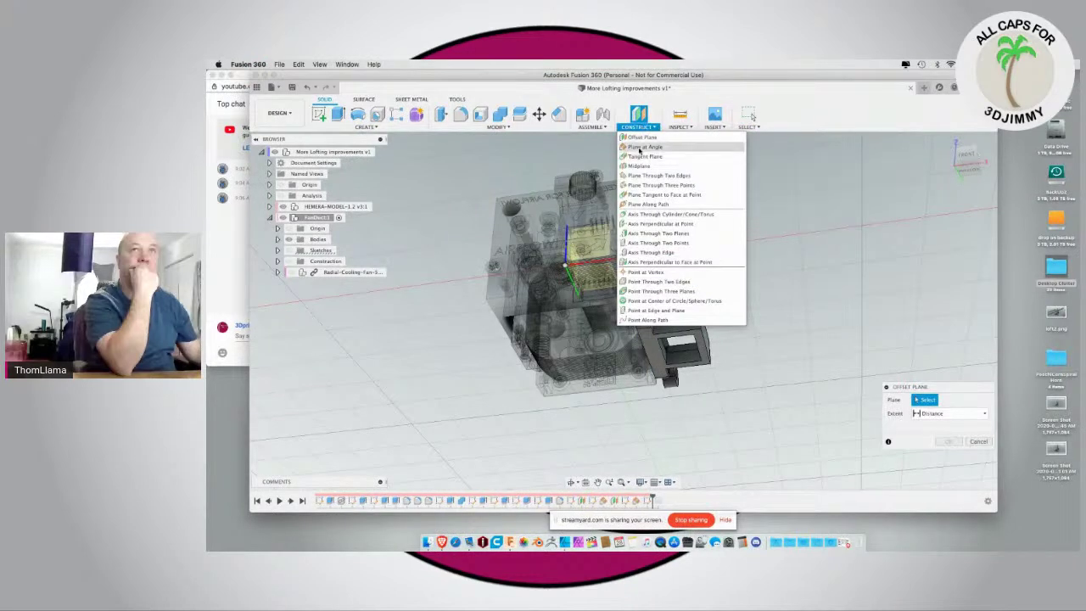
{"action": "left_click", "coordinate": [641, 148]}
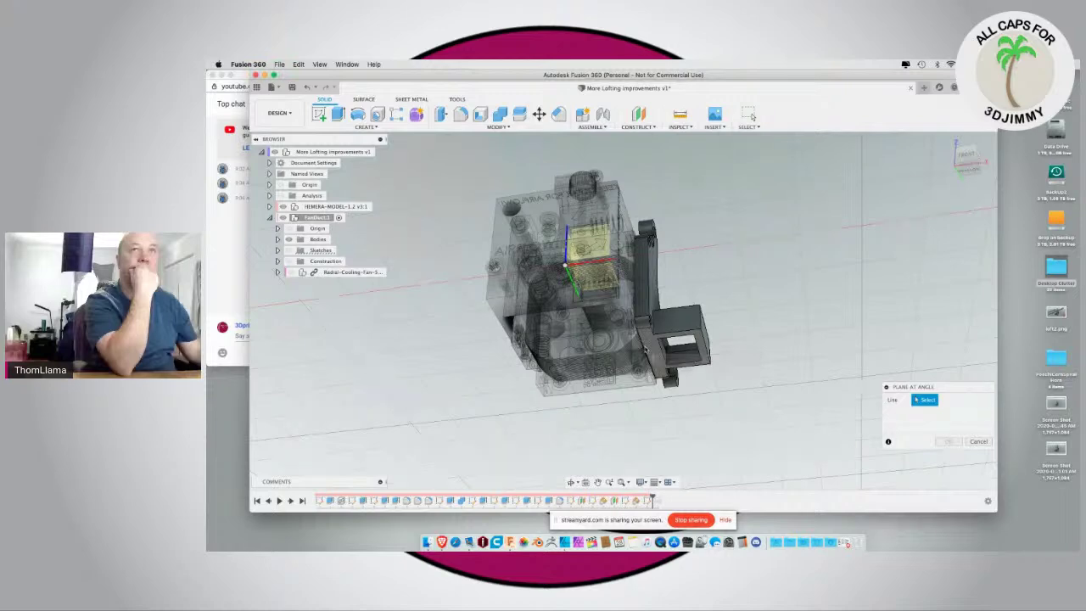
{"action": "left_click", "coordinate": [647, 350]}
{"action": "middle_click_drag", "start_coordinate": [687, 369], "coordinate": [686, 413], "text": "shift"}
{"action": "left_click_drag", "start_coordinate": [642, 308], "coordinate": [612, 319]}
{"action": "middle_click_drag", "start_coordinate": [705, 407], "coordinate": [699, 405], "text": "shift"}
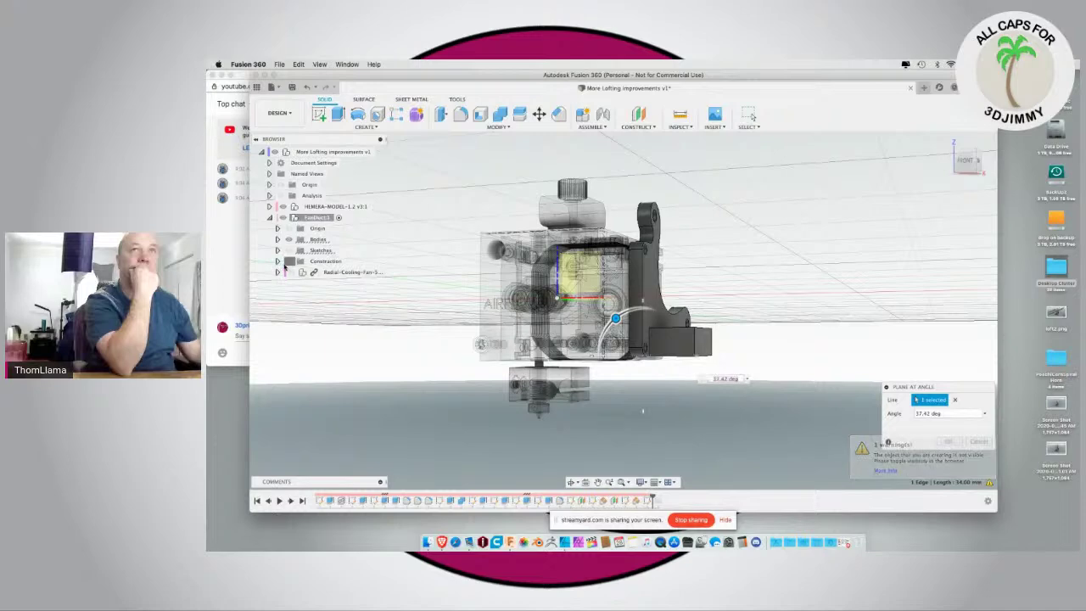
{"action": "middle_click_drag", "start_coordinate": [366, 308], "coordinate": [414, 305], "text": "shift"}
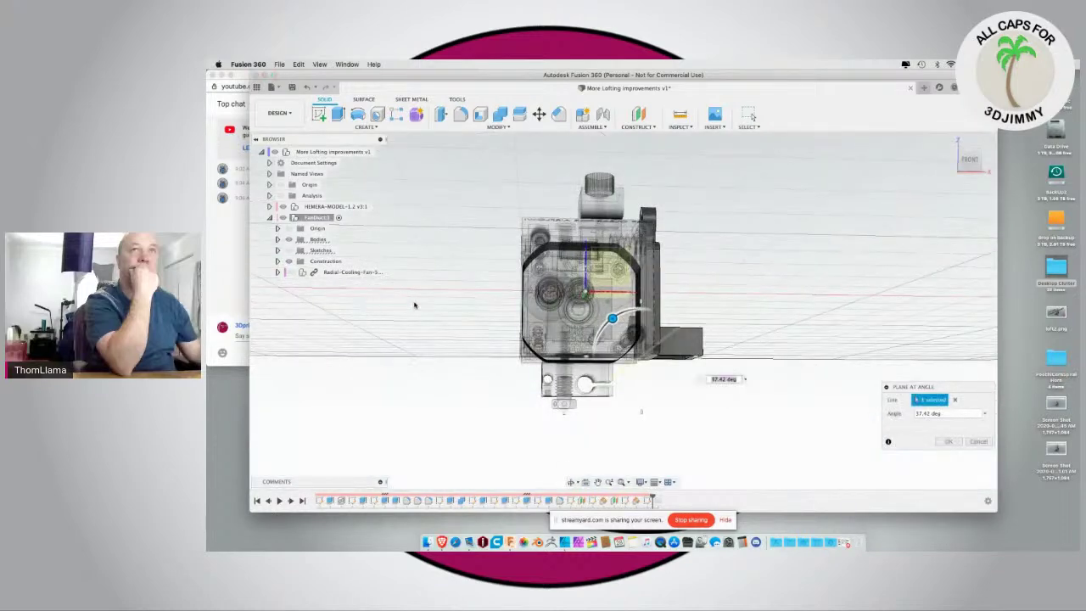
{"action": "left_click_drag", "start_coordinate": [612, 318], "coordinate": [617, 393]}
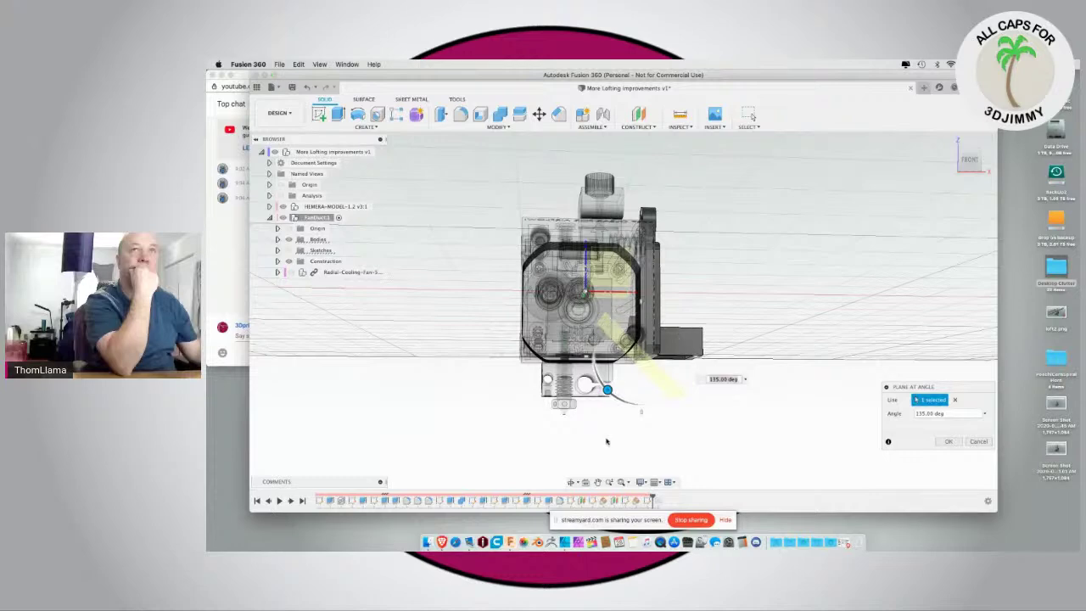
{"action": "middle_click_drag", "start_coordinate": [598, 442], "coordinate": [588, 429], "text": "shift"}
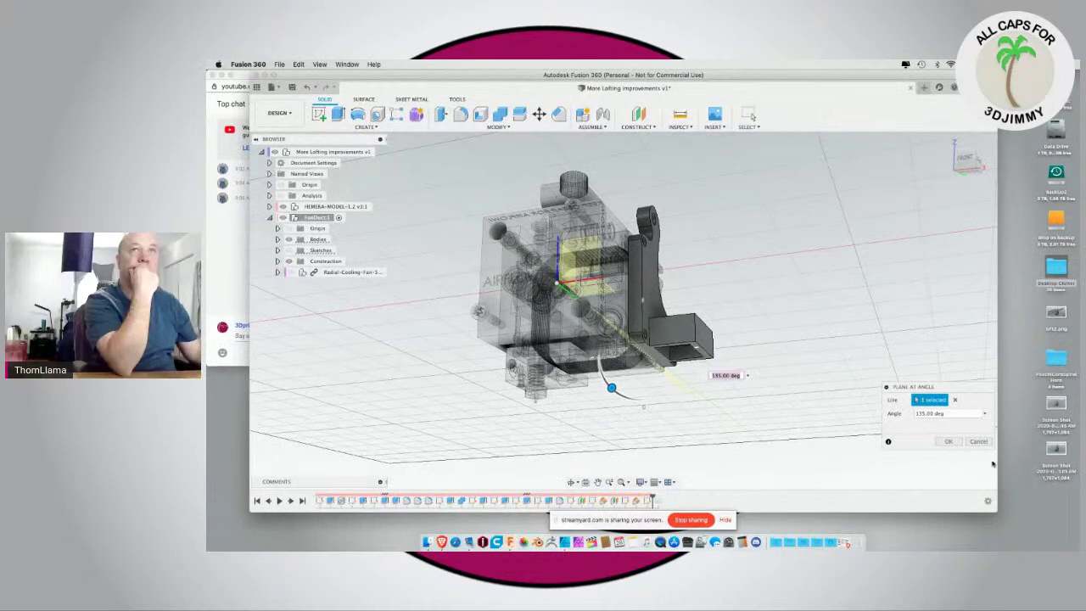
{"action": "left_click", "coordinate": [949, 441]}
Step: Start a sketch on the new angled plane and project the bracket's bottom face with the rectangular air opening into it
{"action": "middle_click_drag", "start_coordinate": [769, 414], "coordinate": [707, 446], "text": "shift"}
{"action": "left_click", "coordinate": [586, 311]}
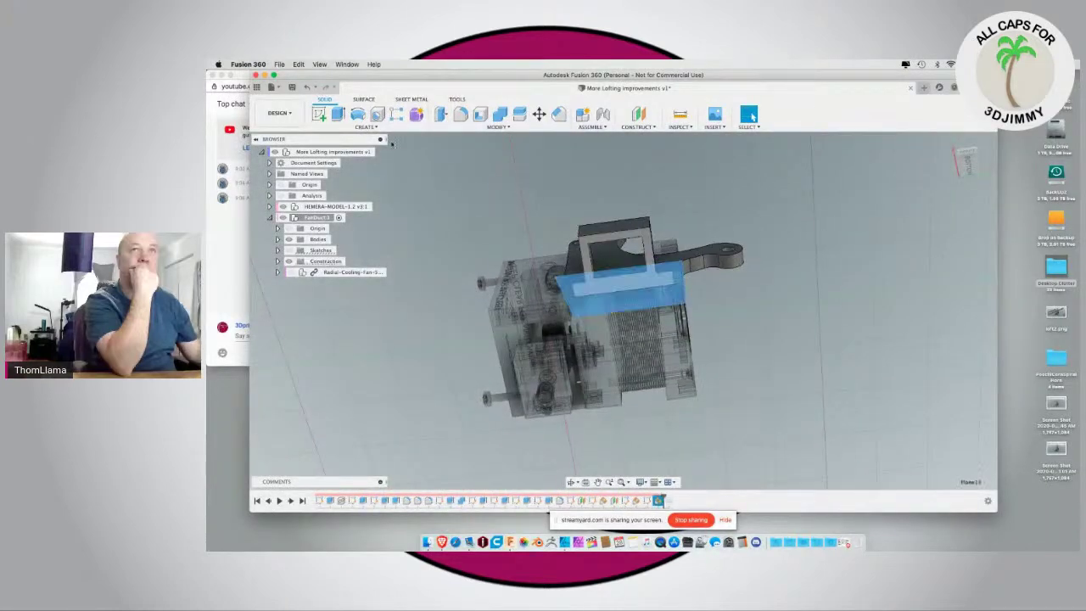
{"action": "left_click", "coordinate": [319, 114]}
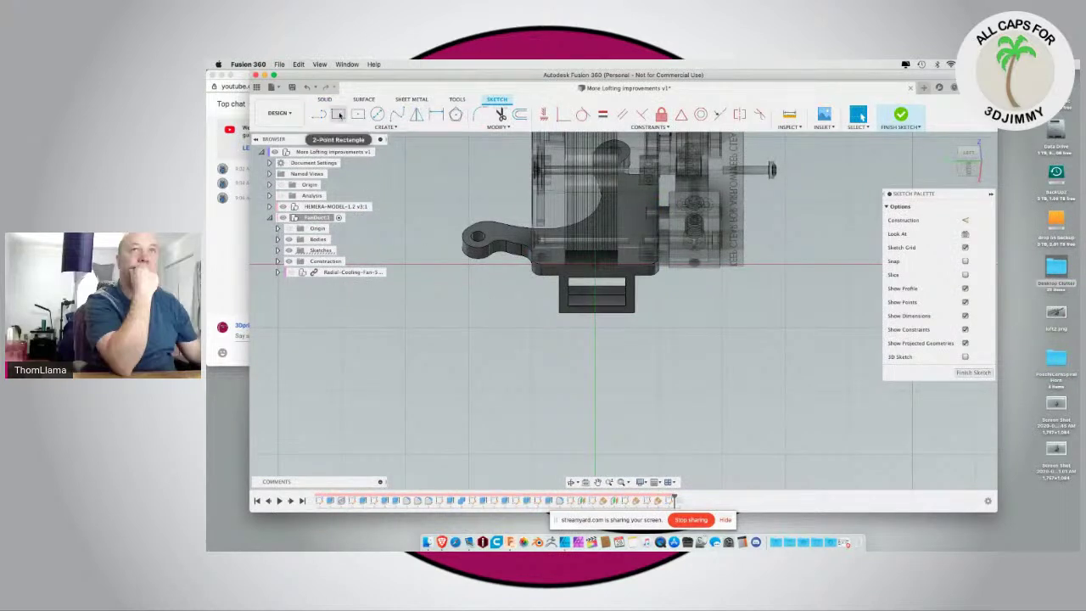
{"action": "left_click", "coordinate": [338, 114]}
{"action": "left_click", "coordinate": [358, 114]}
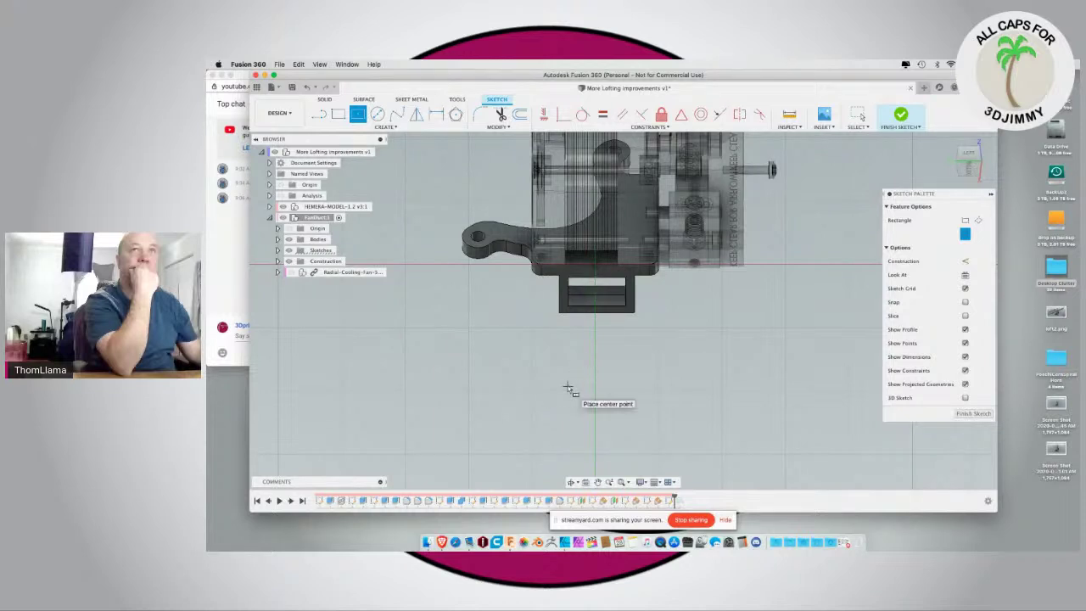
{"action": "key", "text": "p"}
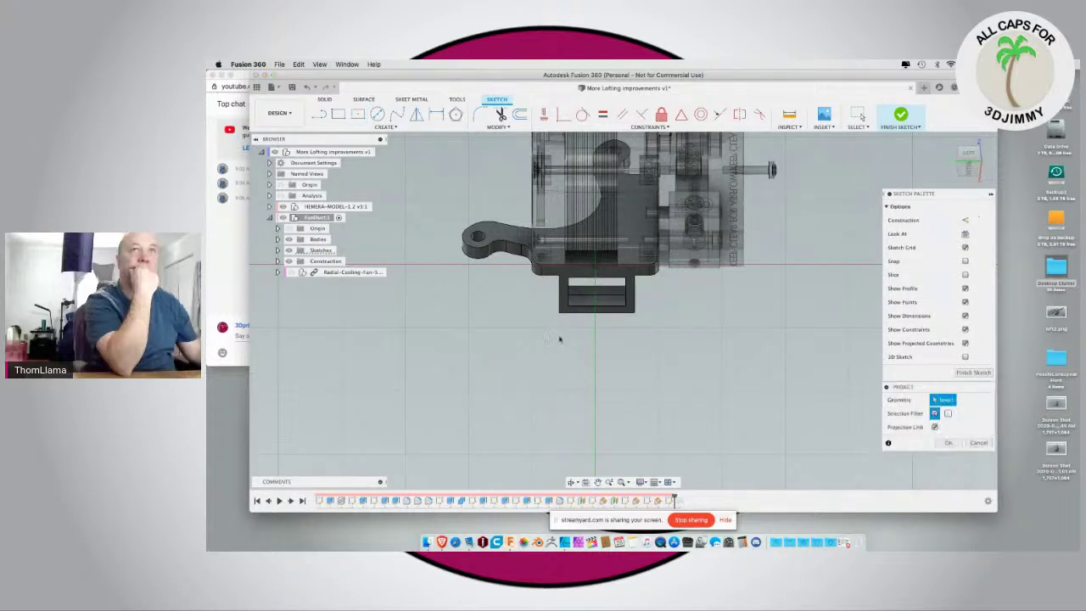
{"action": "left_click", "coordinate": [563, 287]}
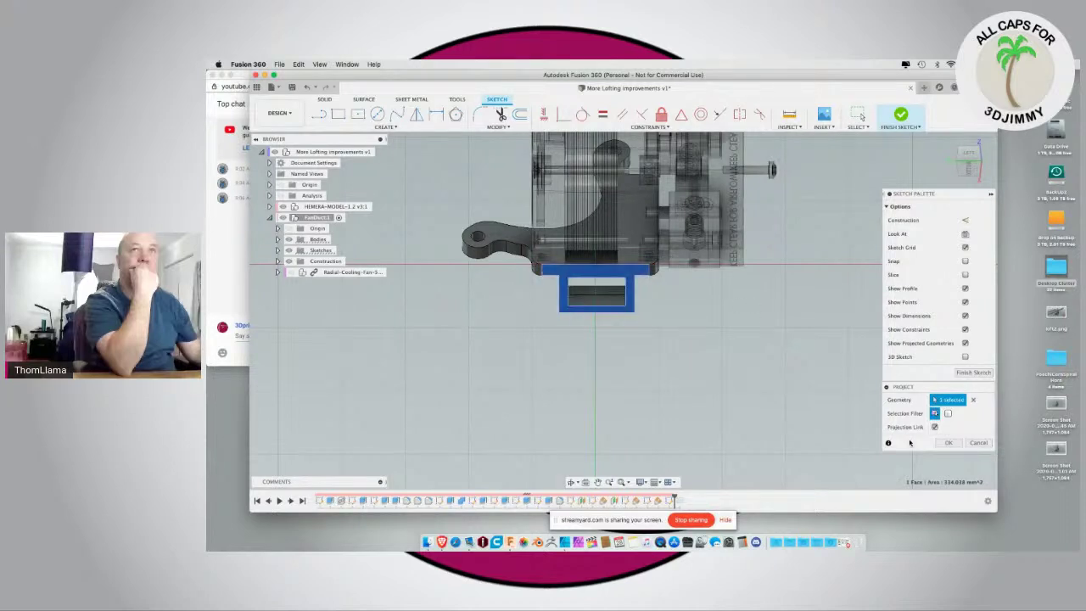
{"action": "key", "text": "Return"}
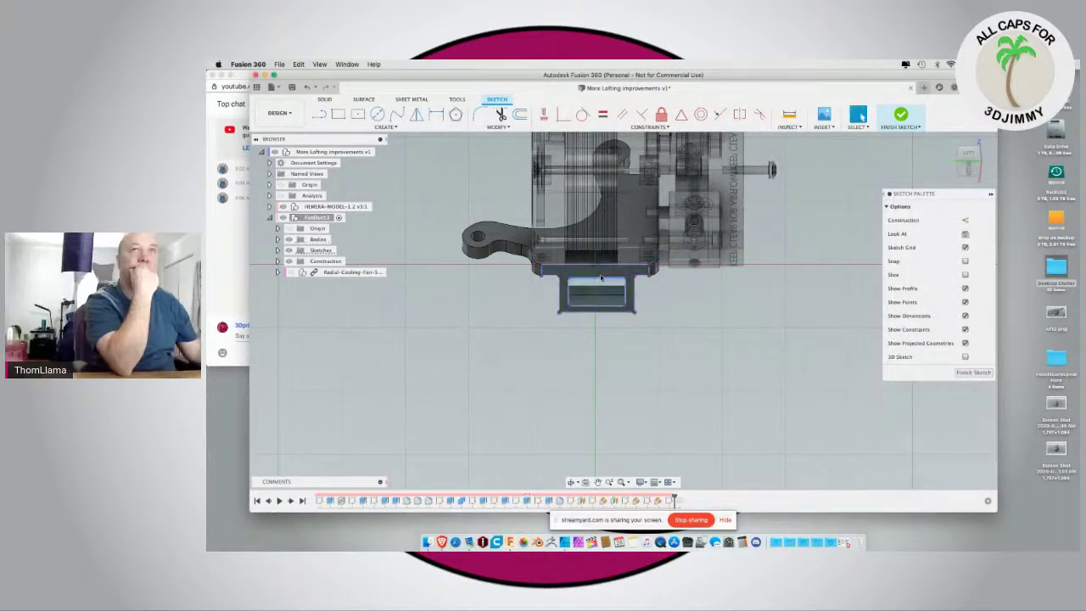
Step: Draw a construction line about 24 mm long from the opening's lower edge midpoint up across the bracket, hiding the HEMERA-MODEL-1.2 component
{"action": "left_click", "coordinate": [318, 113]}
{"action": "left_click", "coordinate": [597, 310]}
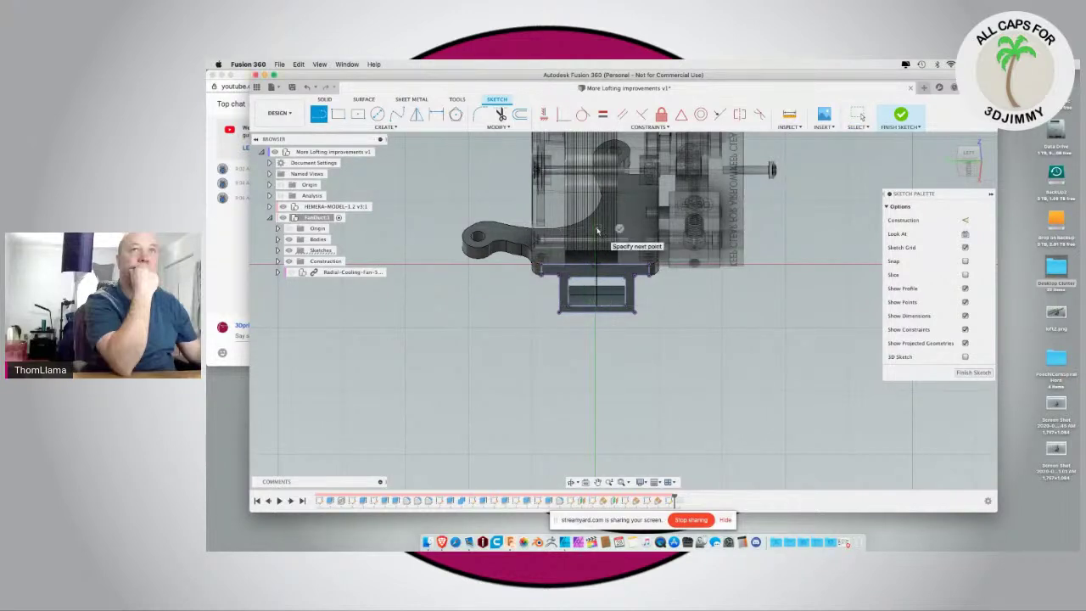
{"action": "left_click", "coordinate": [282, 206]}
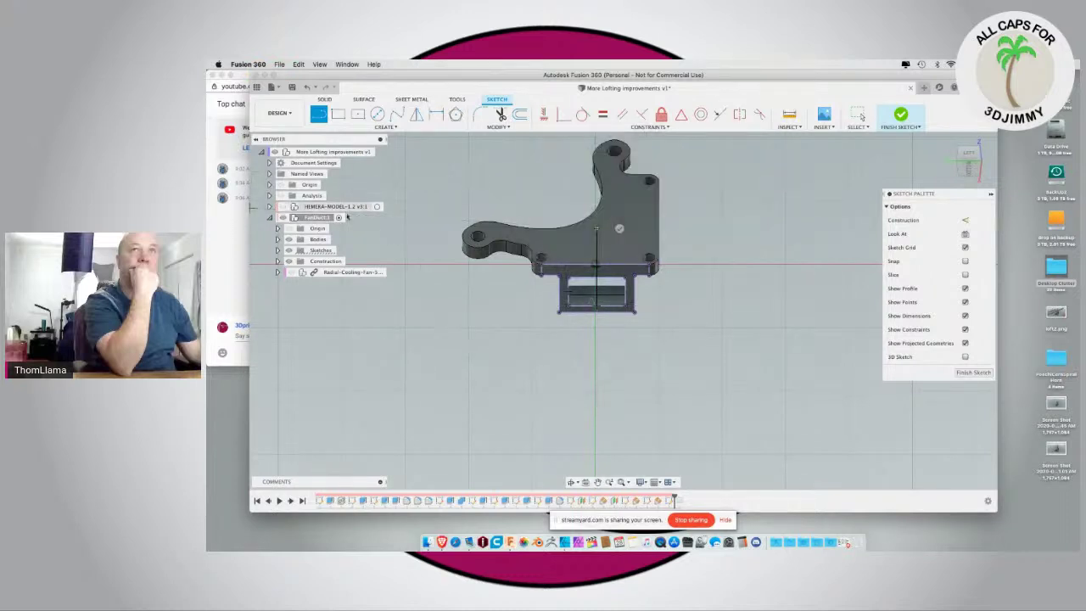
{"action": "key", "text": "Escape"}
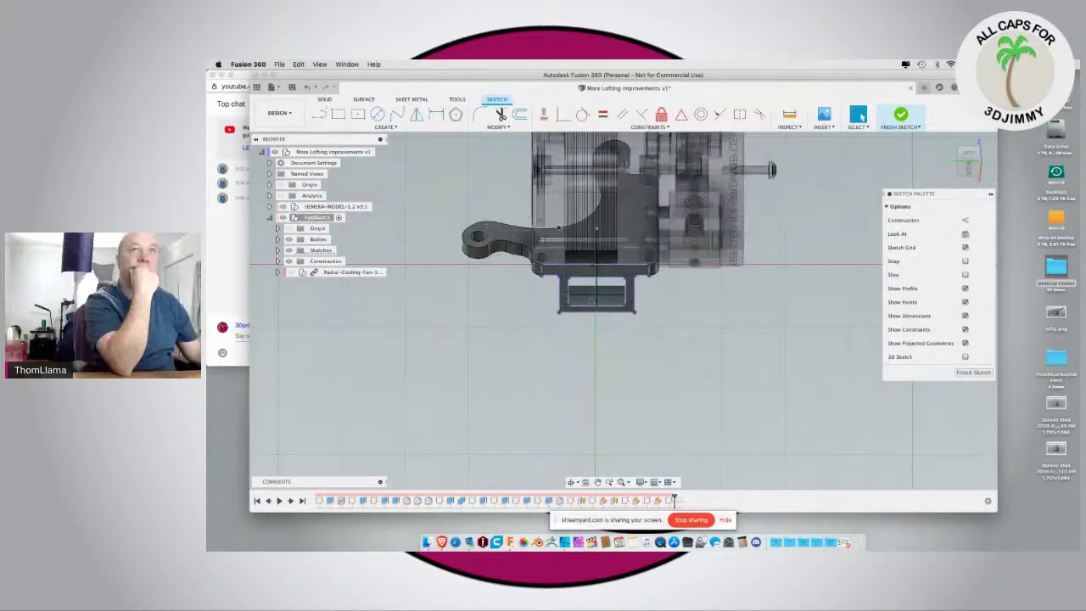
{"action": "left_click", "coordinate": [283, 207]}
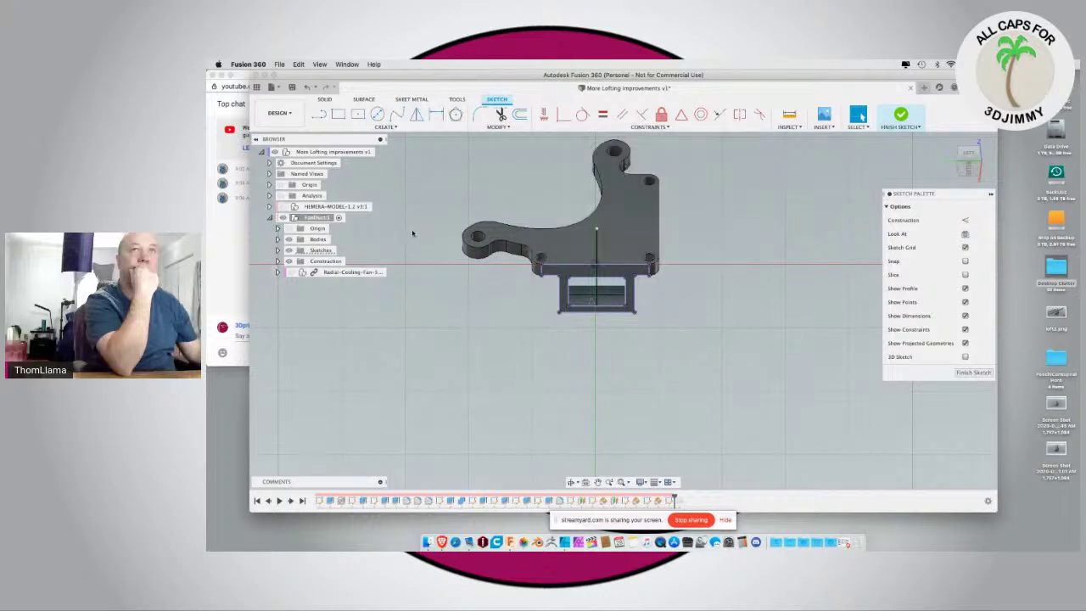
{"action": "left_click", "coordinate": [965, 221]}
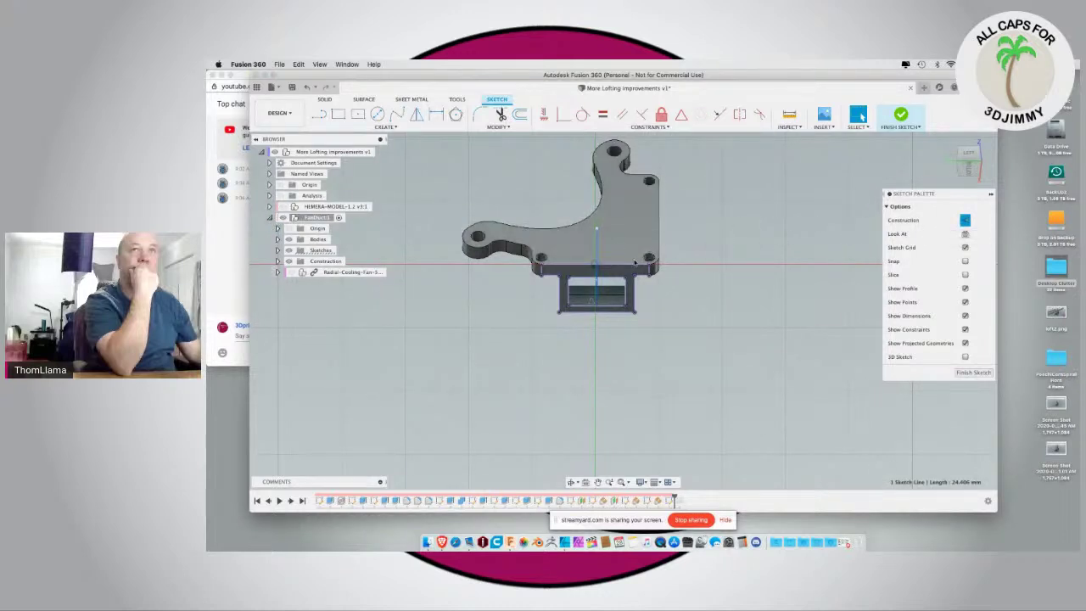
Step: Draw a center rectangle about 29.5 by 11.8 mm centred on the vertical construction line above the opening
{"action": "left_click", "coordinate": [357, 116]}
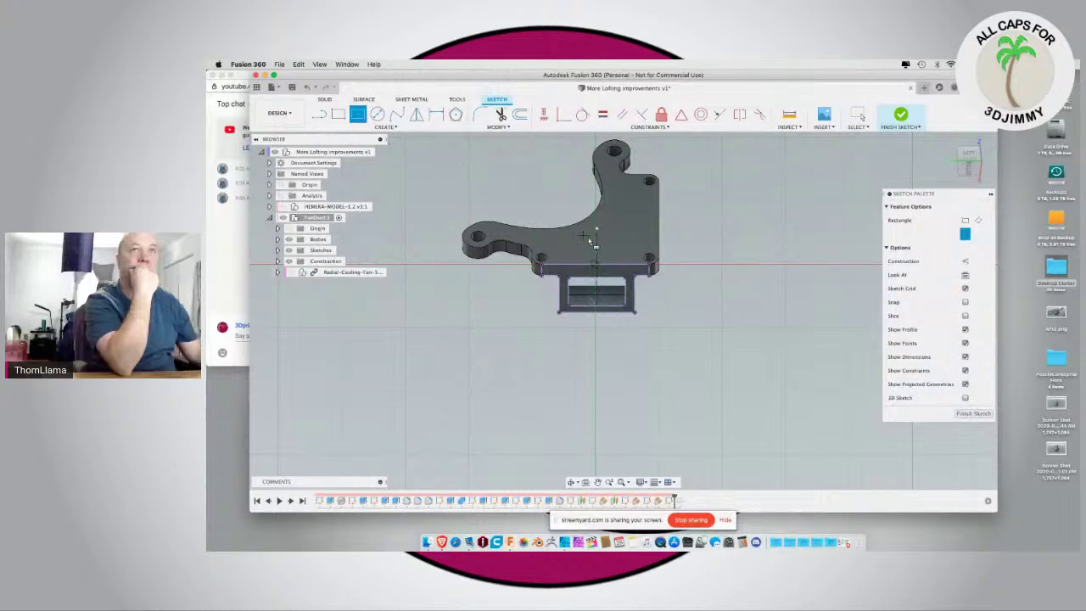
{"action": "left_click", "coordinate": [598, 250]}
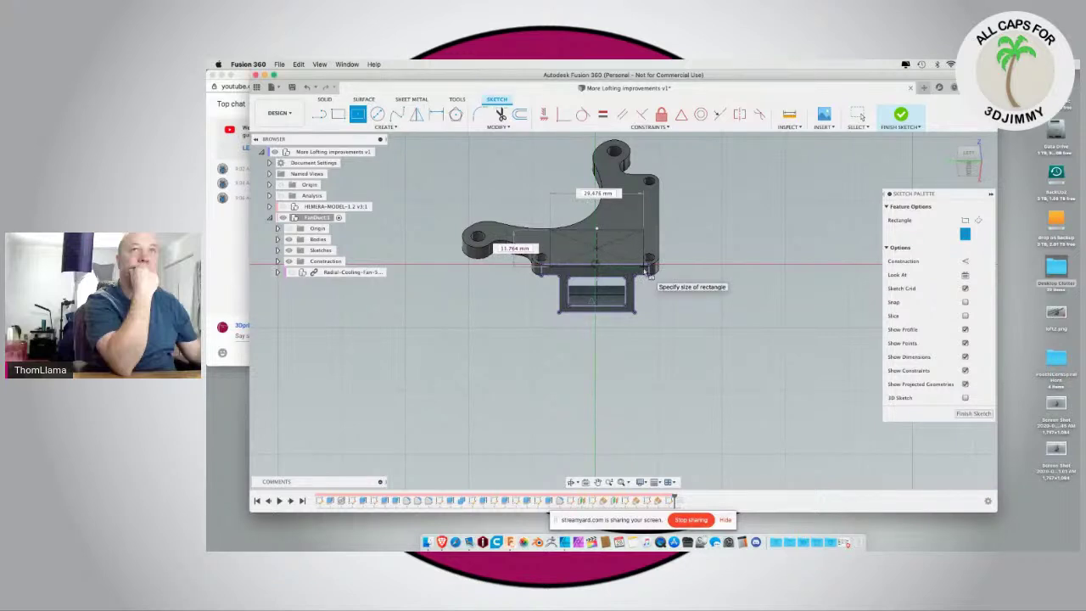
{"action": "left_click", "coordinate": [648, 271]}
{"action": "key", "text": "Escape"}
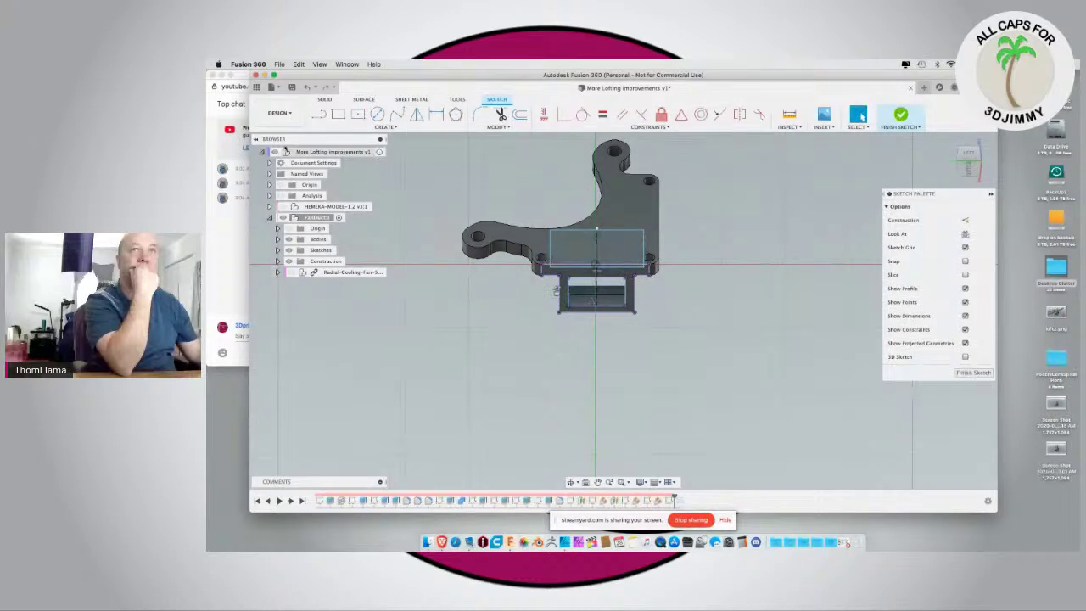
Step: Measure the width and the height of the projected rectangular air opening
{"action": "key", "text": "i"}
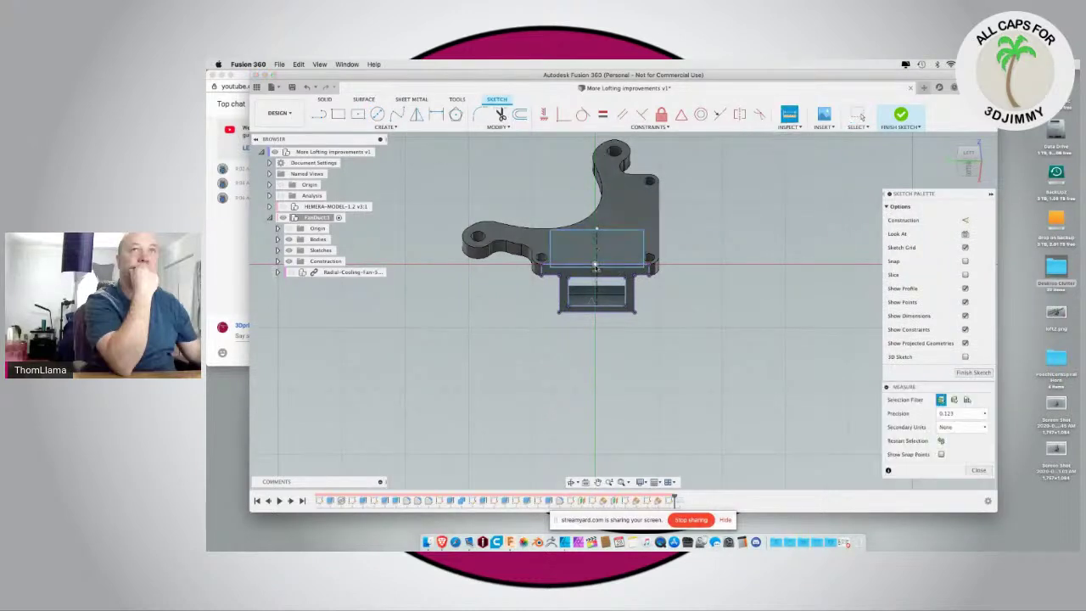
{"action": "left_click", "coordinate": [622, 287]}
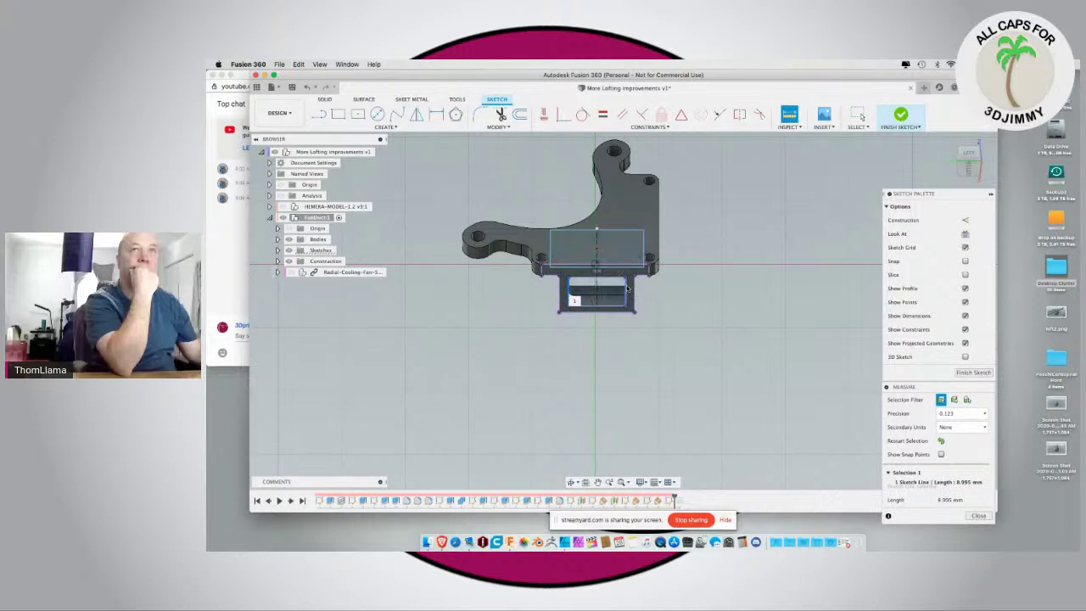
{"action": "left_click", "coordinate": [628, 292]}
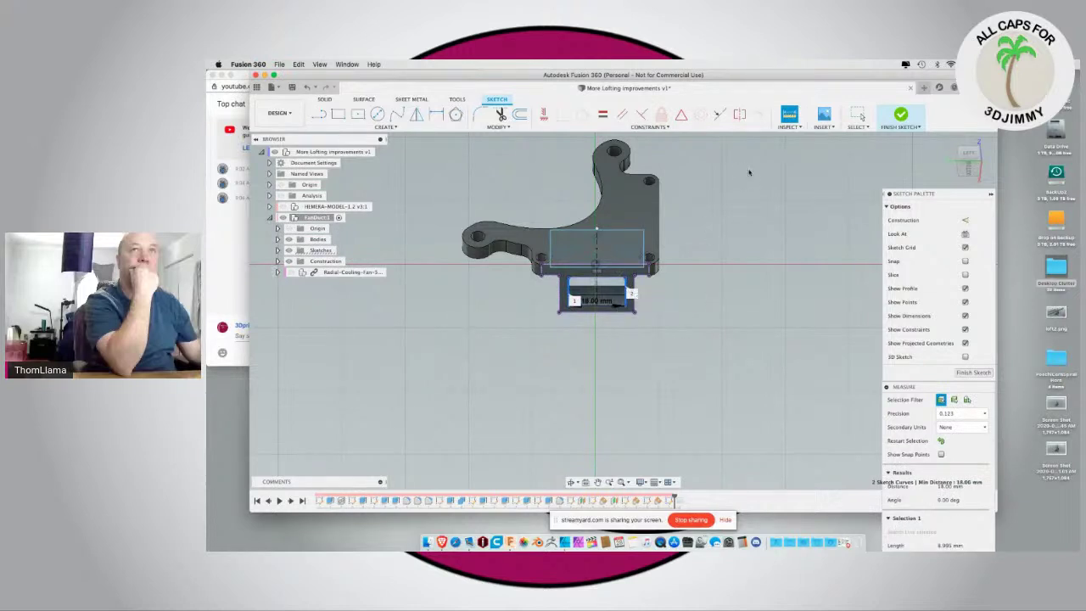
{"action": "left_click", "coordinate": [789, 117]}
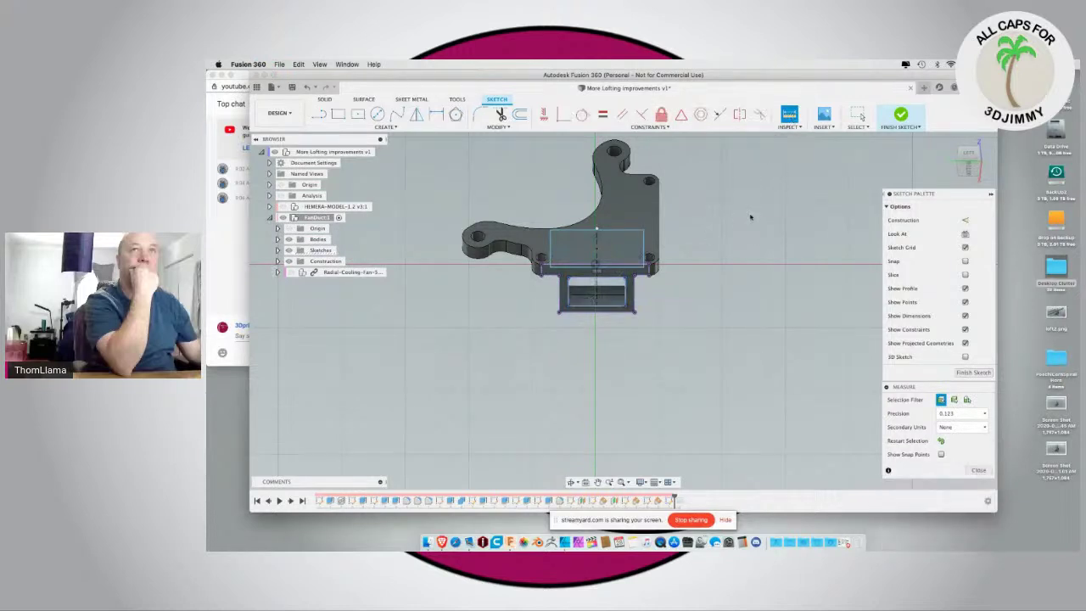
{"action": "left_click", "coordinate": [604, 281]}
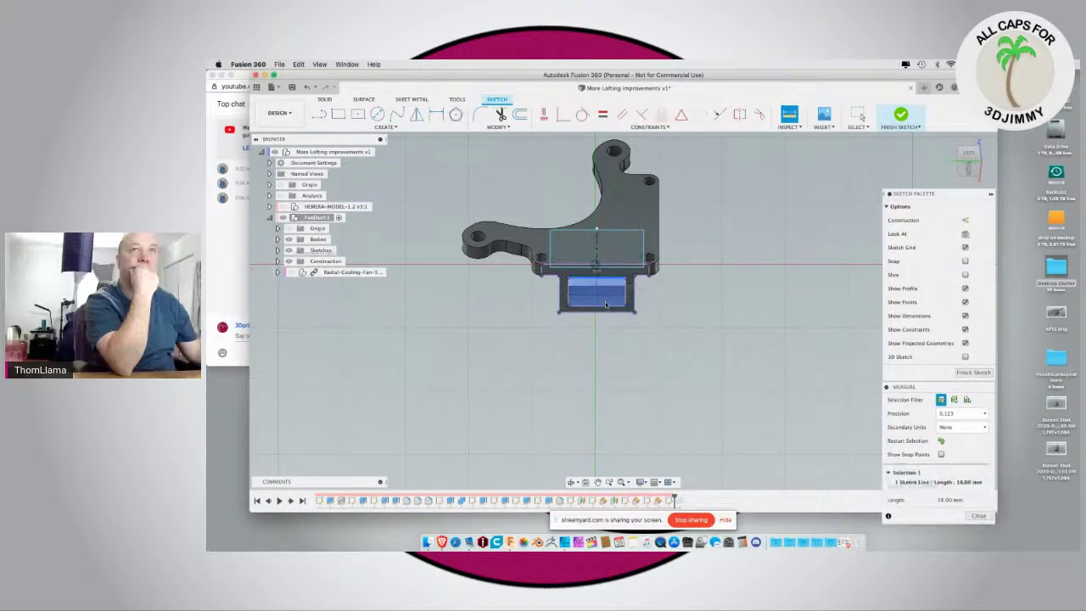
{"action": "left_click", "coordinate": [606, 307]}
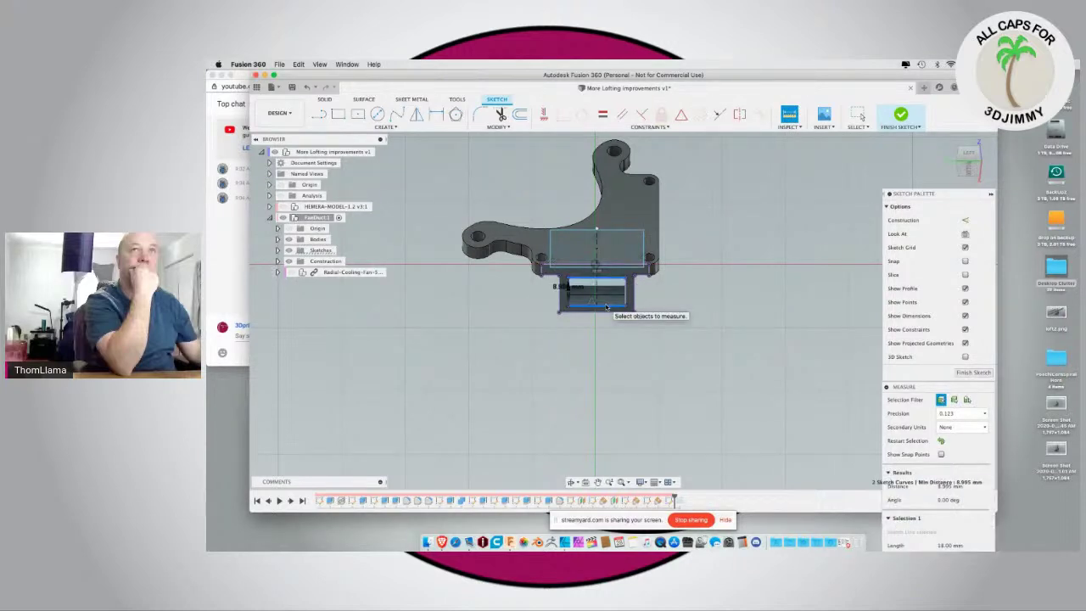
{"action": "scroll", "coordinate": [530, 310], "scroll_direction": "up", "scroll_amount": 3}
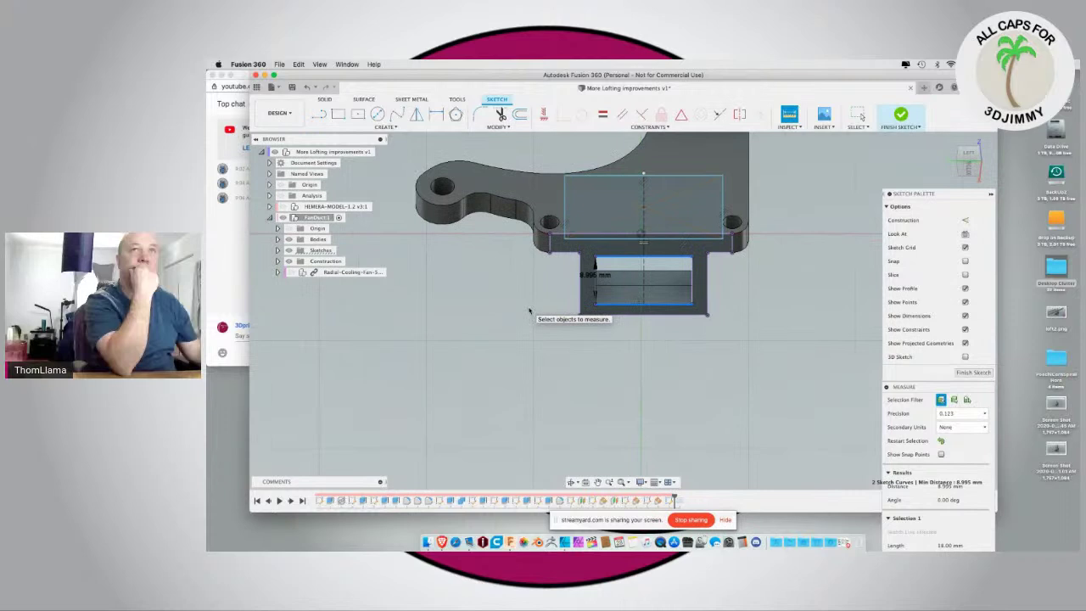
{"action": "scroll", "coordinate": [530, 311], "scroll_direction": "down", "scroll_amount": 3}
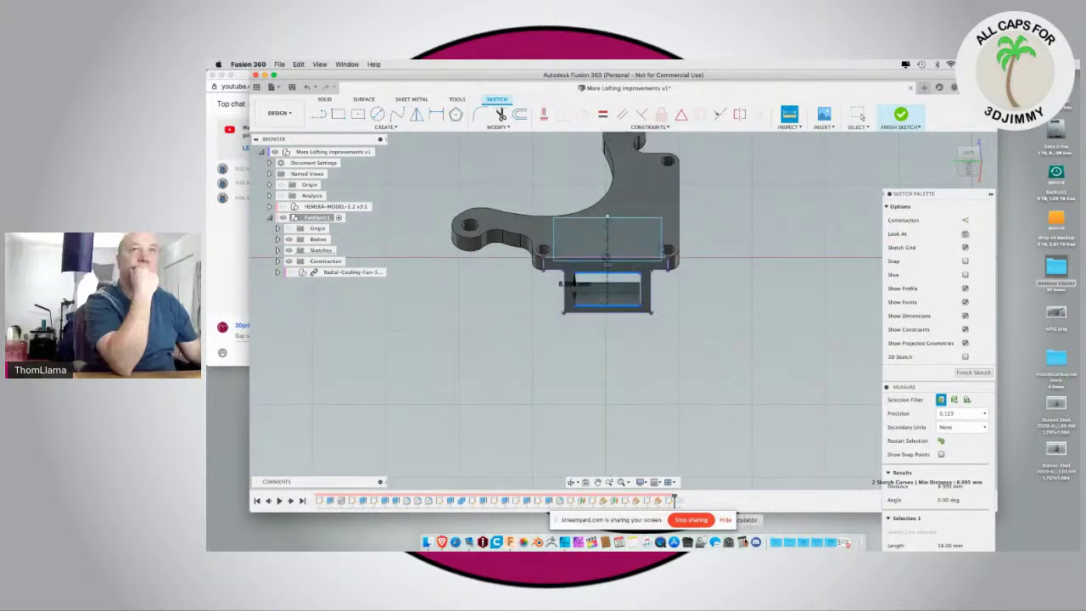
Step: Multiply the opening's width of 18 by its height in the Calculator, return to Fusion 360 and leave the measurement
{"action": "left_click", "coordinate": [743, 543]}
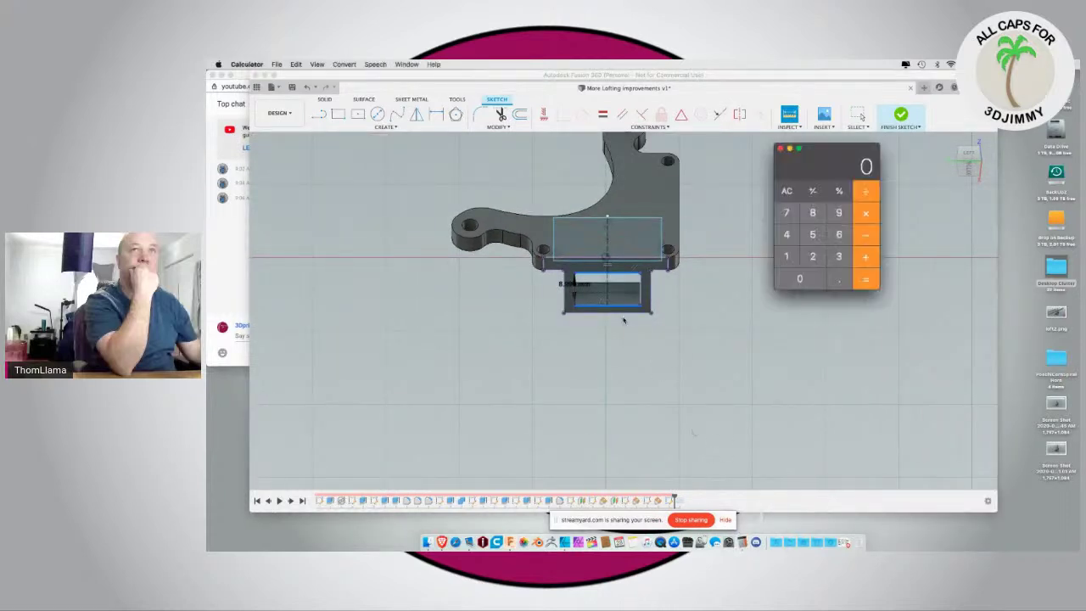
{"action": "left_click", "coordinate": [786, 257]}
{"action": "left_click", "coordinate": [813, 213]}
{"action": "left_click", "coordinate": [857, 210]}
{"action": "left_click", "coordinate": [867, 278]}
{"action": "left_click", "coordinate": [781, 149]}
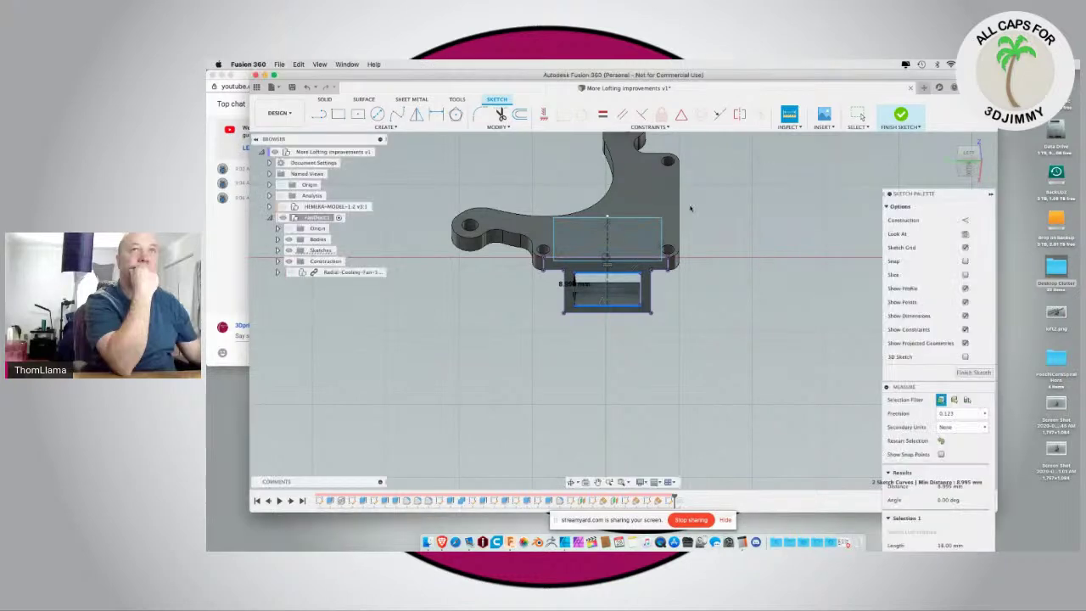
{"action": "left_click", "coordinate": [646, 221]}
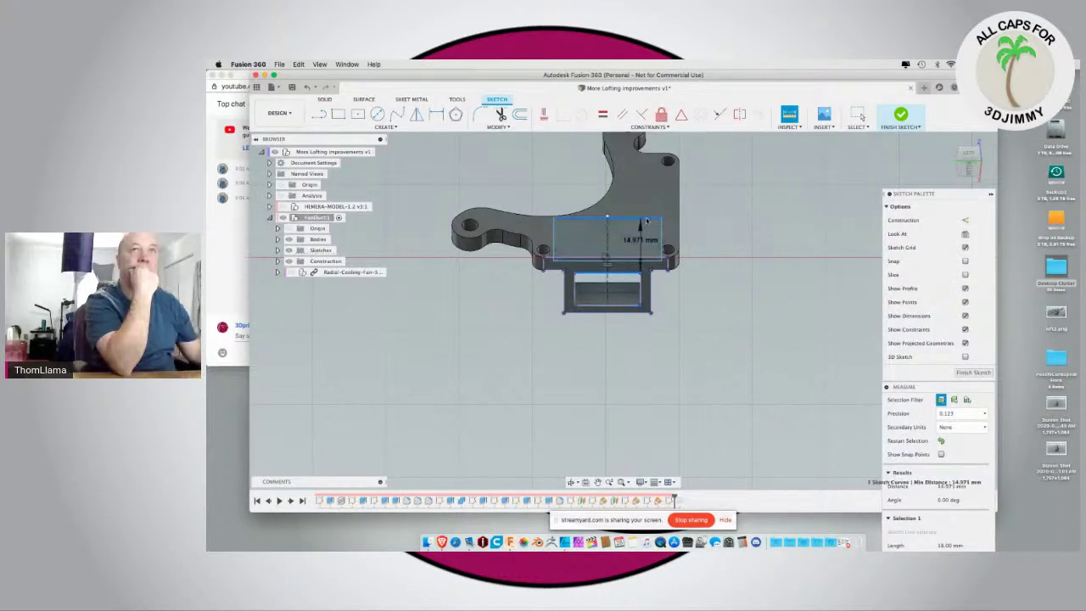
{"action": "key", "text": "Escape"}
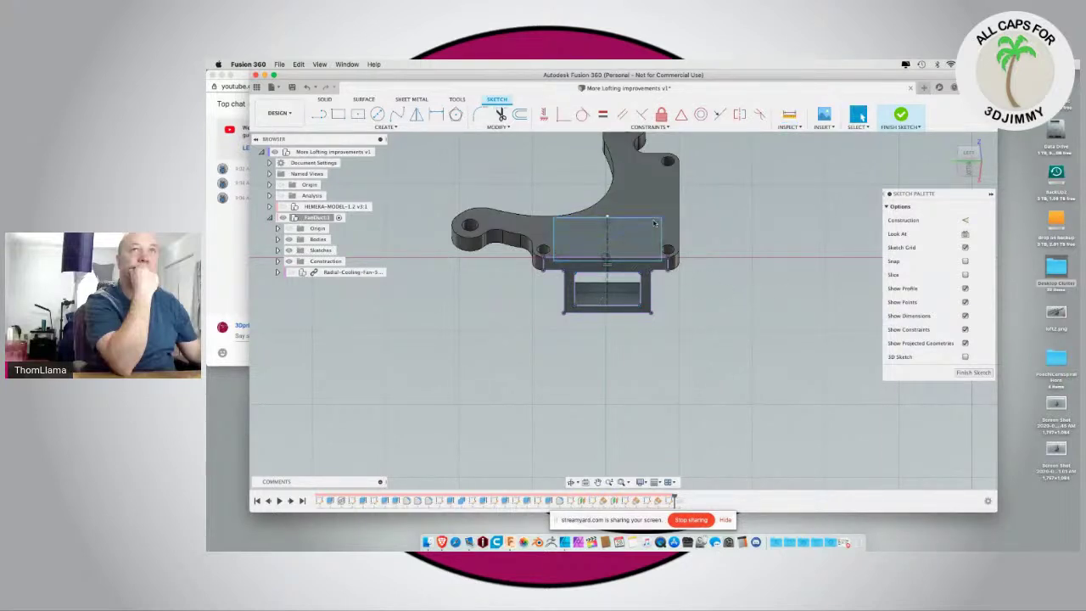
{"action": "left_click", "coordinate": [653, 220]}
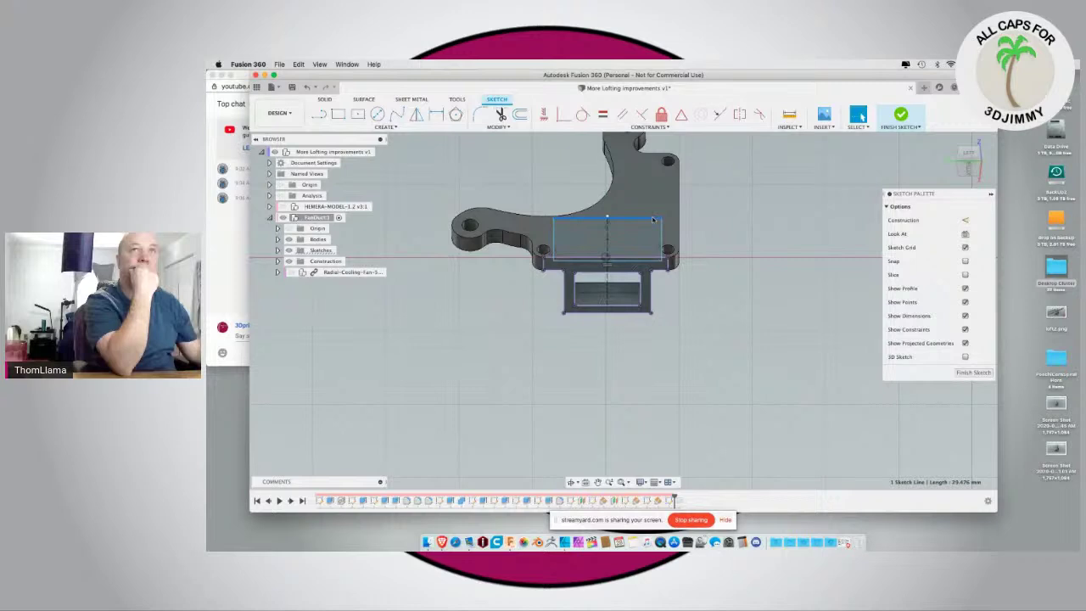
{"action": "left_click", "coordinate": [640, 262]}
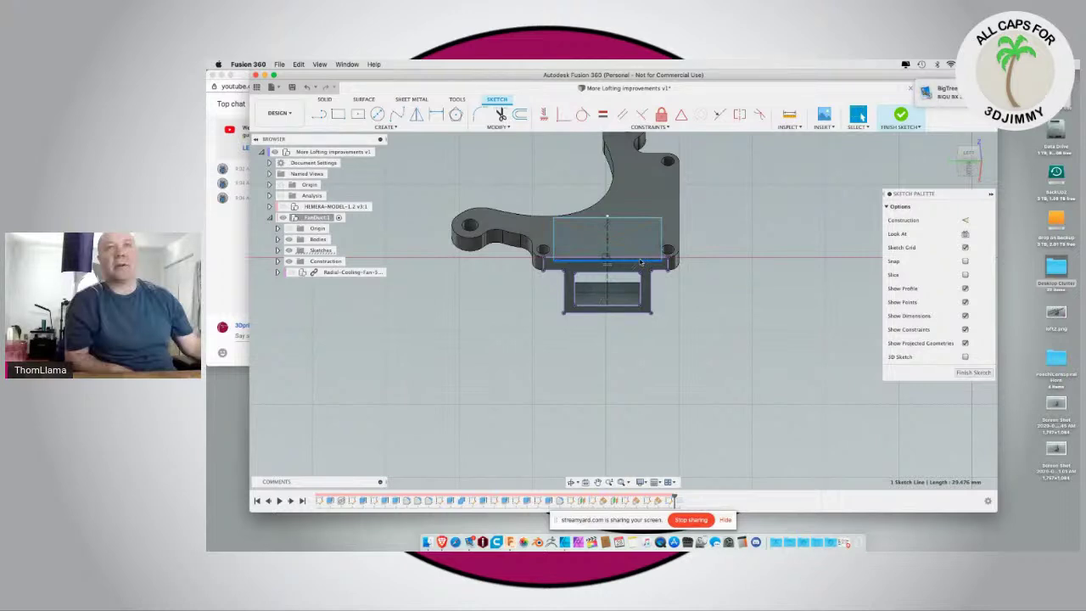
Step: Switch to Mail, read the BigTree-Tech Team message about the BIQU BX 3D printer, and return to Fusion 360
{"action": "left_click", "coordinate": [470, 542]}
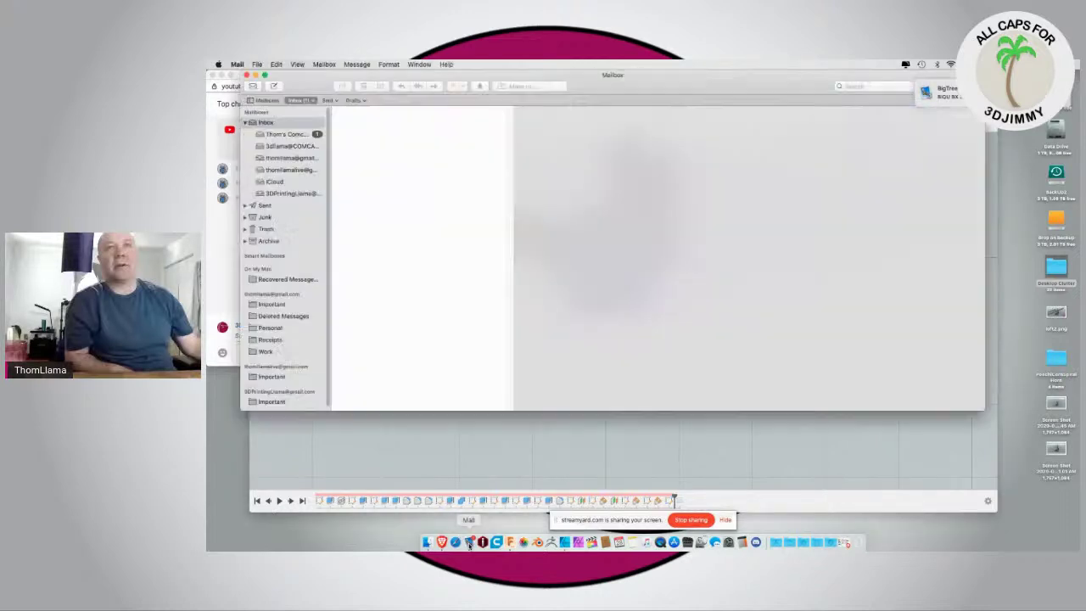
{"action": "left_click", "coordinate": [359, 126]}
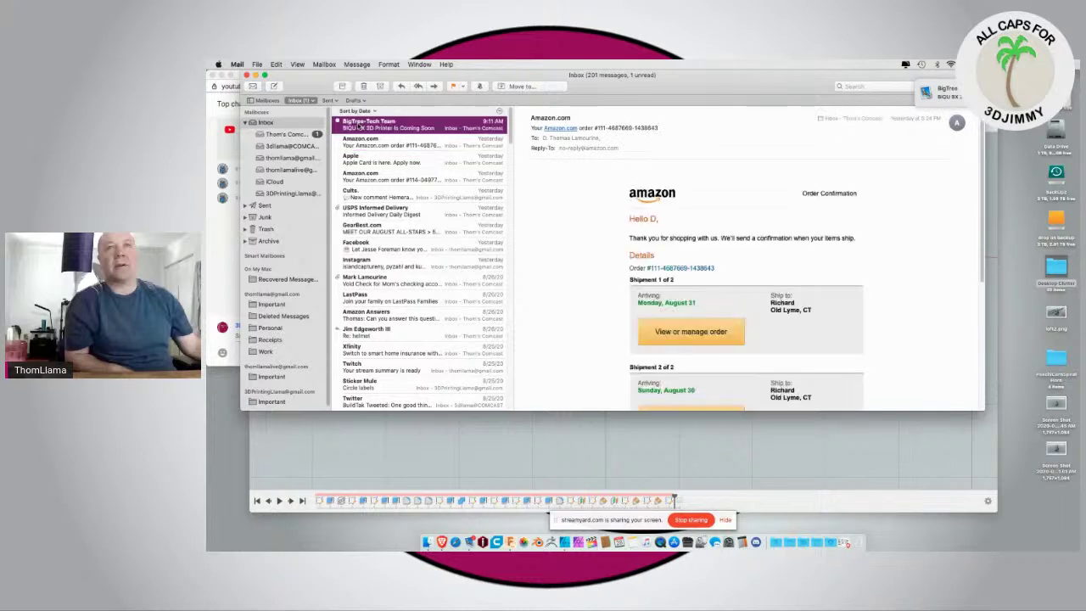
{"action": "scroll", "coordinate": [594, 312], "scroll_direction": "down", "scroll_amount": 5}
{"action": "scroll", "coordinate": [594, 315], "scroll_direction": "up", "scroll_amount": 5}
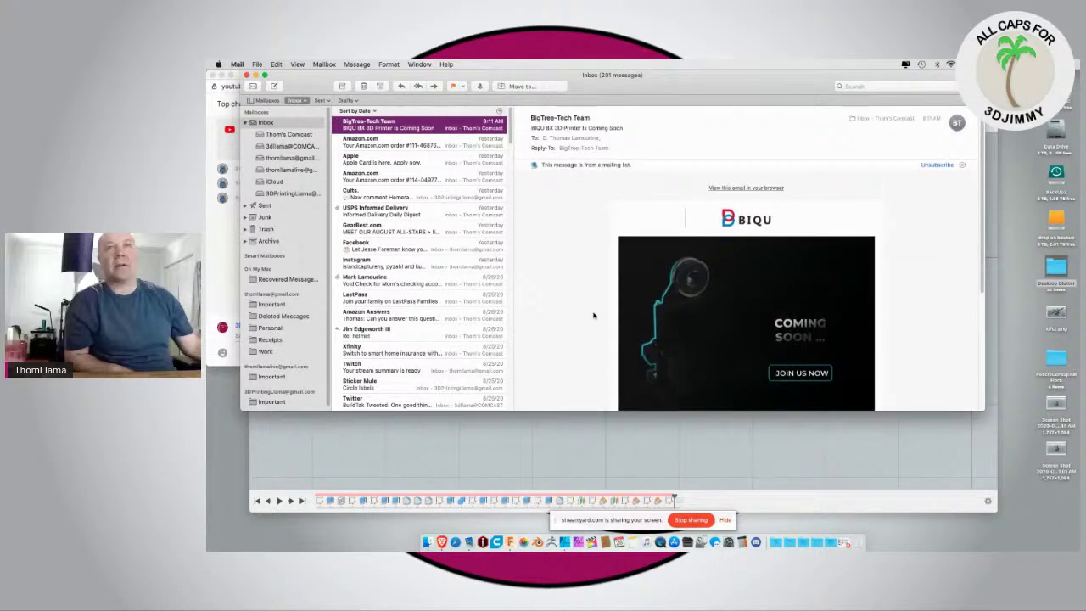
{"action": "scroll", "coordinate": [594, 316], "scroll_direction": "down", "scroll_amount": 5}
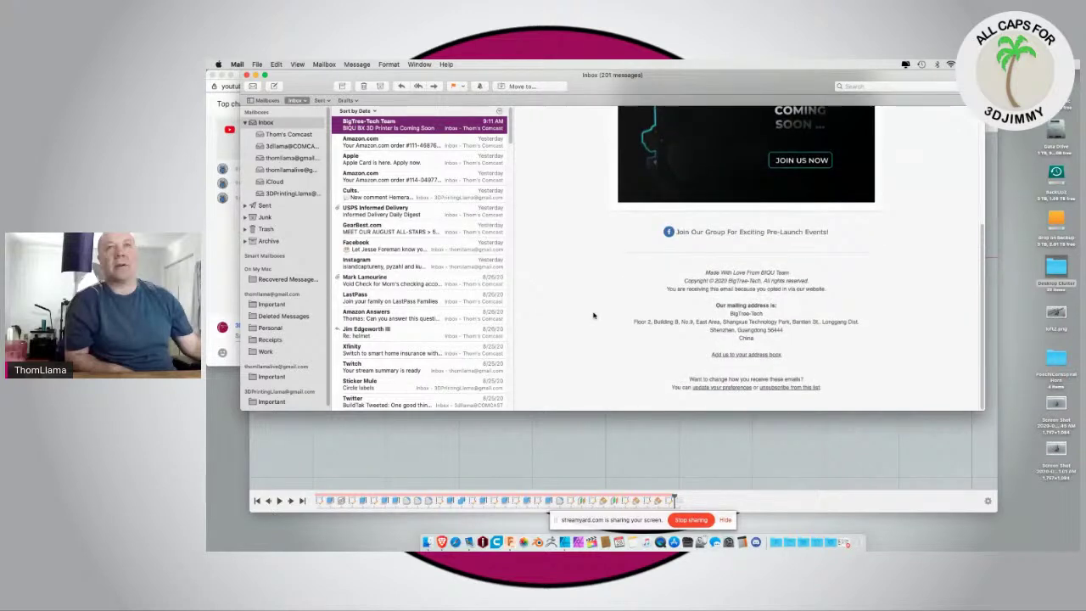
{"action": "key", "text": "super+Tab"}
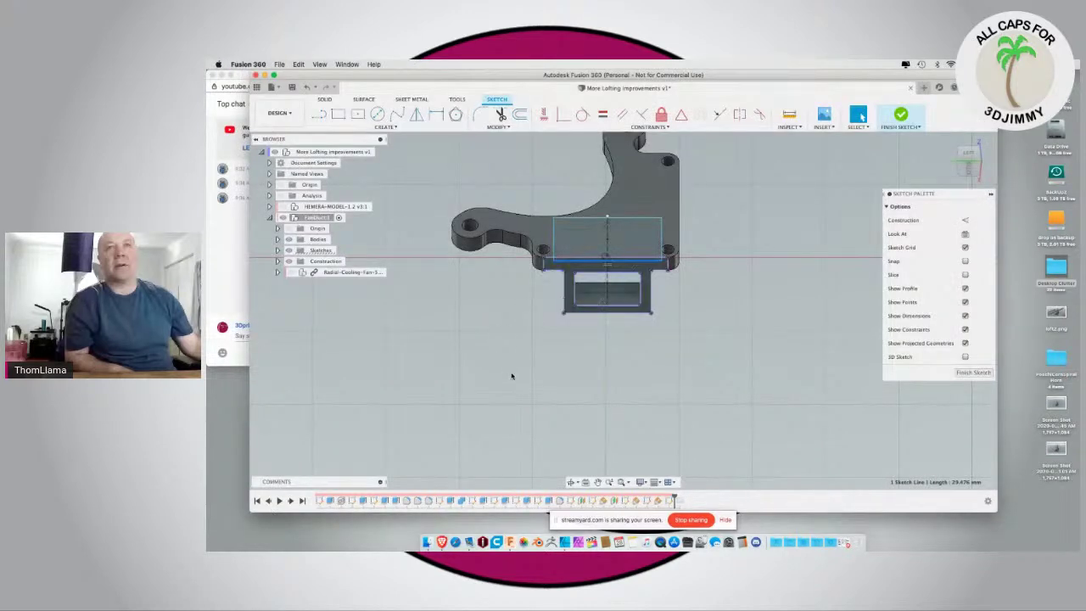
{"action": "left_click", "coordinate": [566, 542]}
{"action": "key", "text": "super+q"}
{"action": "scroll", "coordinate": [585, 396], "scroll_direction": "down", "scroll_amount": 3}
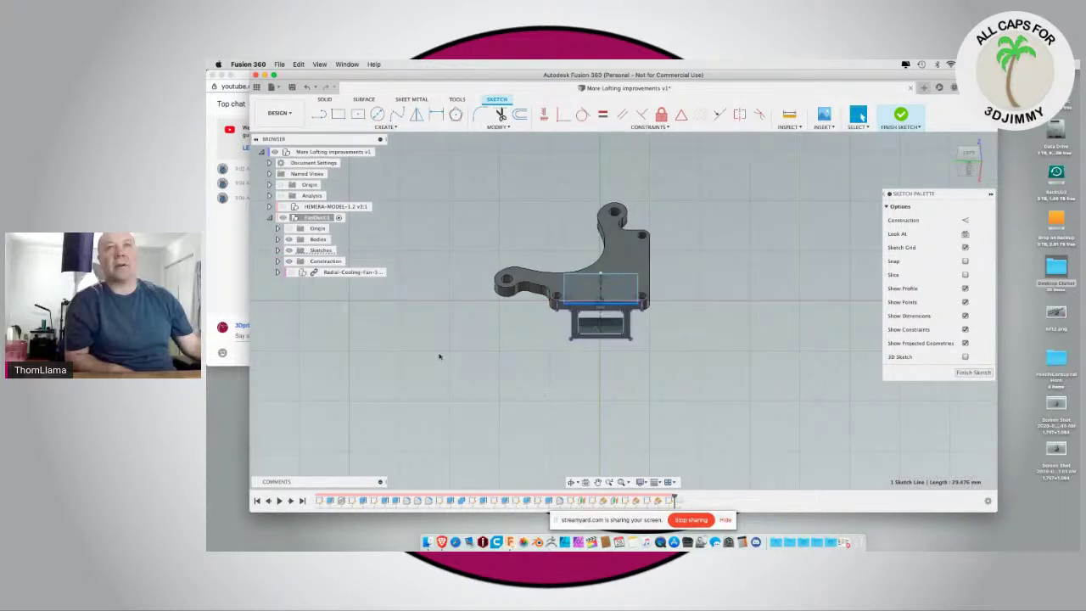
{"action": "left_click", "coordinate": [213, 270]}
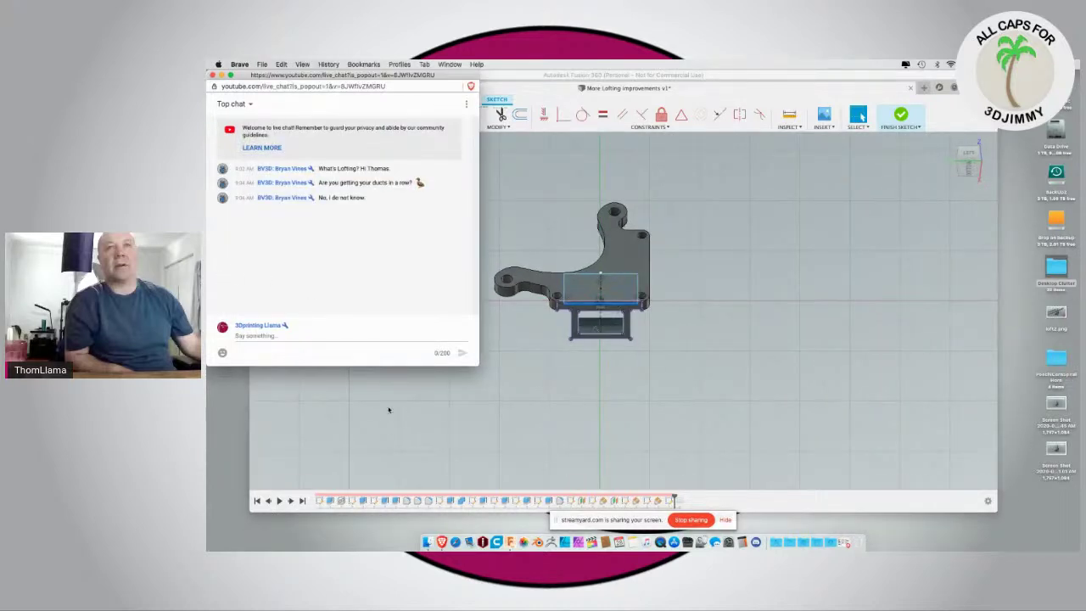
{"action": "scroll", "coordinate": [637, 413], "scroll_direction": "down", "scroll_amount": 3}
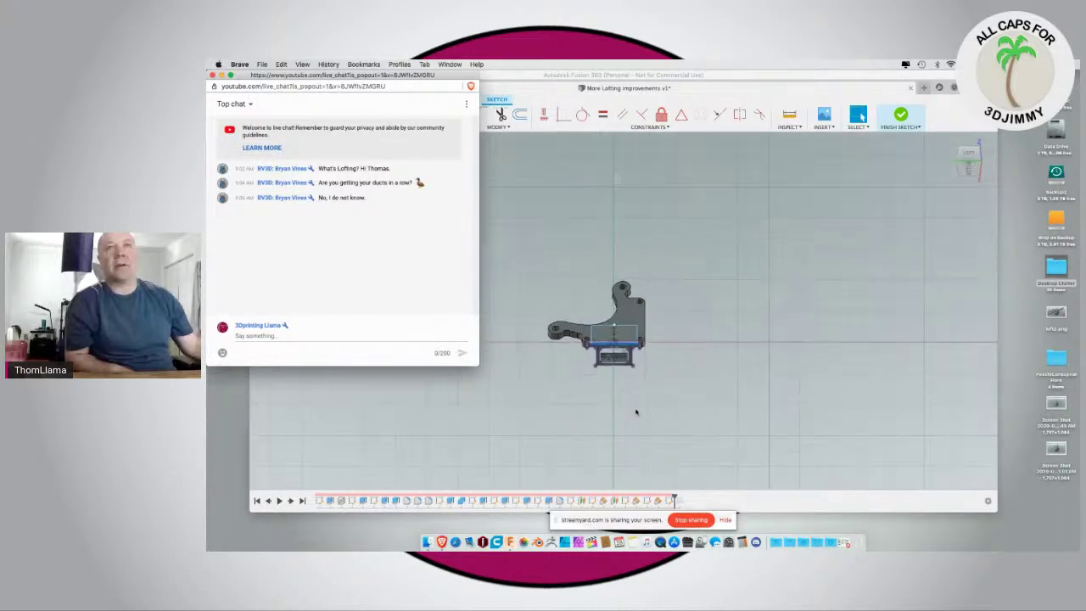
{"action": "scroll", "coordinate": [553, 337], "scroll_direction": "up", "scroll_amount": 5}
{"action": "middle_click_drag", "start_coordinate": [534, 387], "coordinate": [515, 328]}
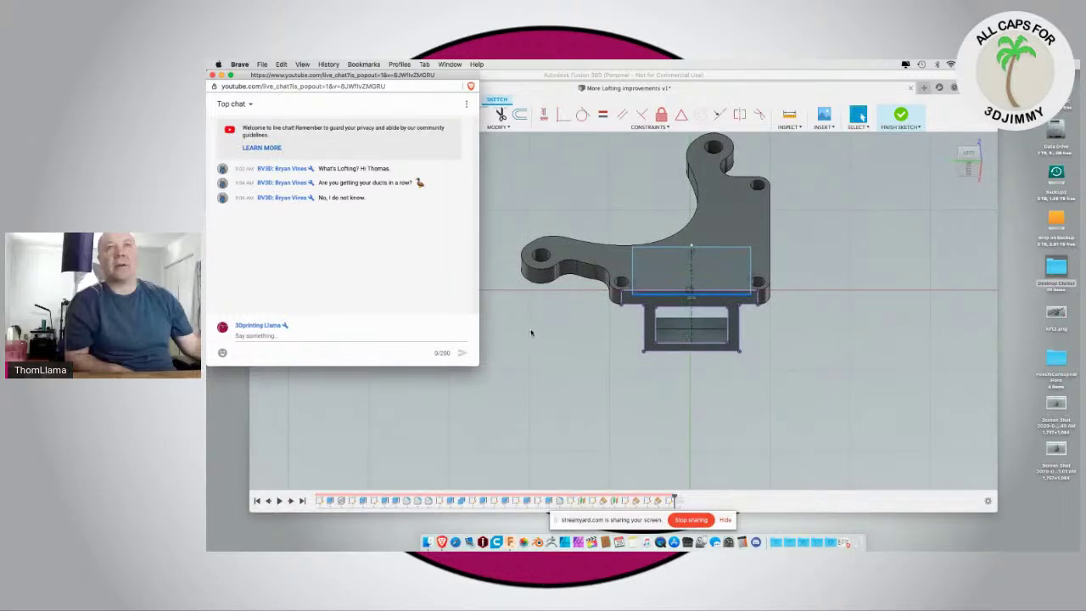
Step: Return to the Fusion 360 sketch and dimension the outlet rectangle to 7 mm high and 25 mm wide
{"action": "middle_click_drag", "start_coordinate": [533, 333], "coordinate": [572, 317], "text": "shift"}
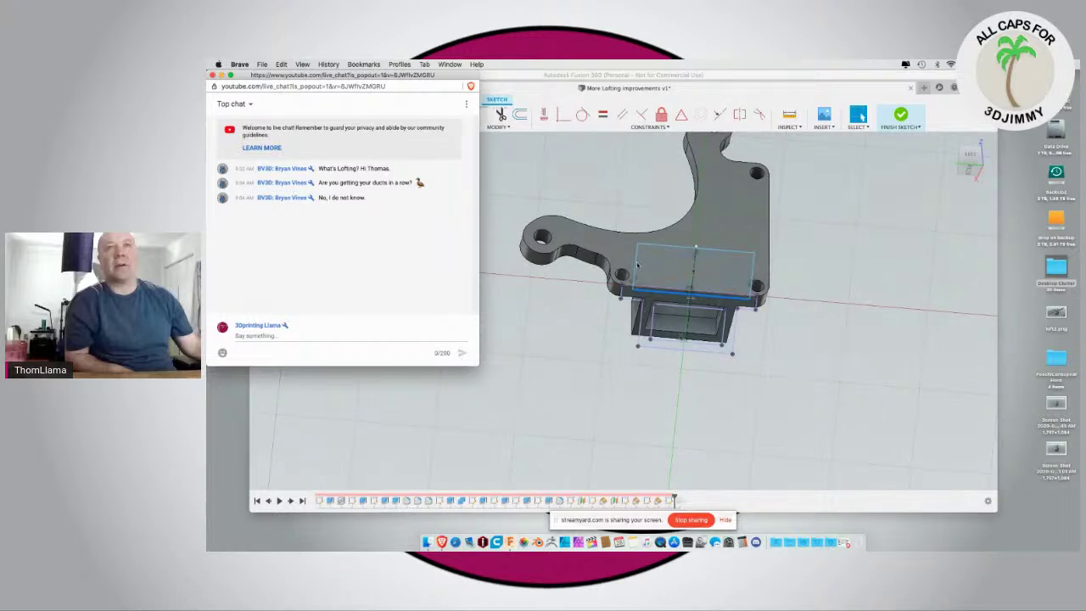
{"action": "left_click", "coordinate": [568, 304]}
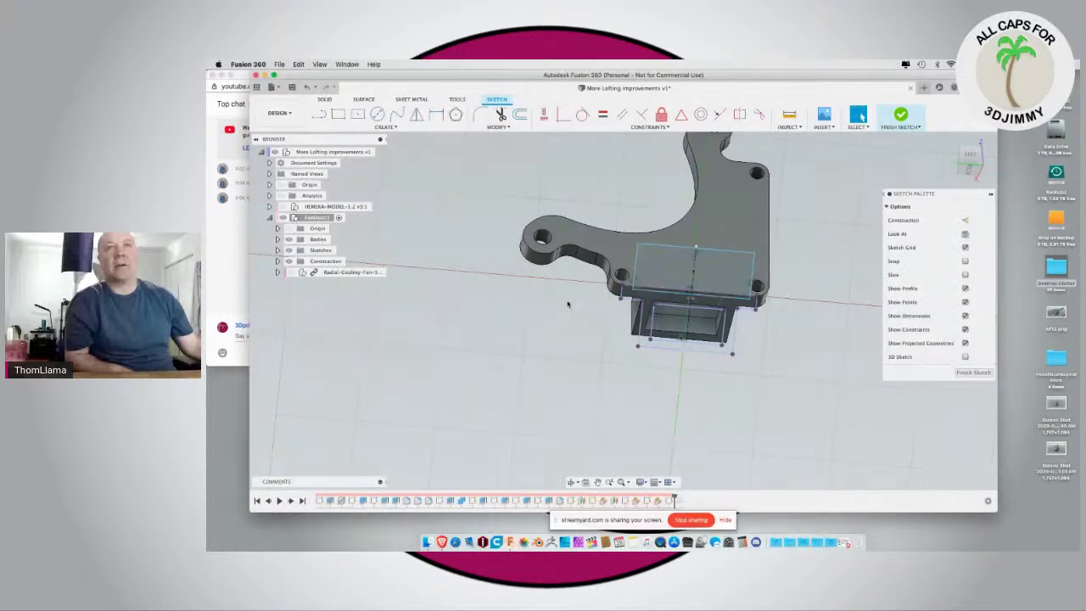
{"action": "key", "text": "d"}
{"action": "left_click", "coordinate": [636, 257]}
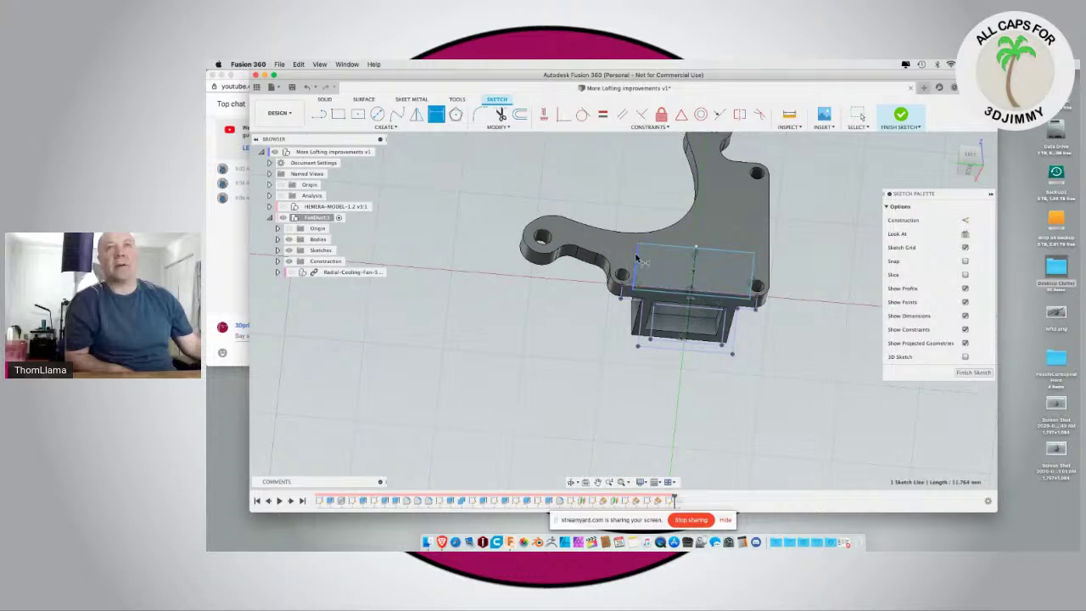
{"action": "left_click", "coordinate": [489, 235]}
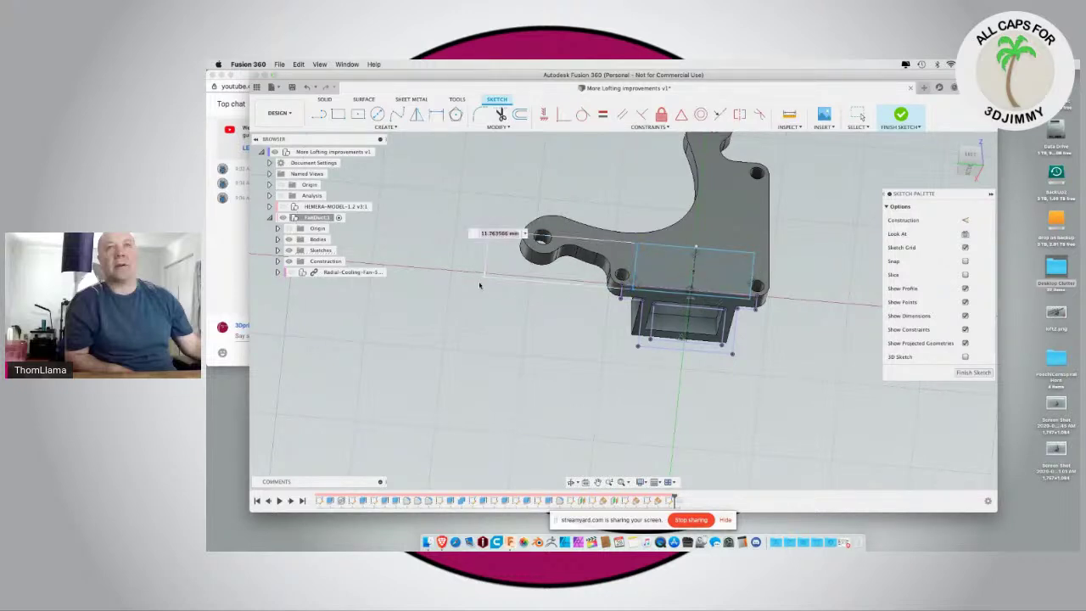
{"action": "type", "text": "7"}
{"action": "key", "text": "Return"}
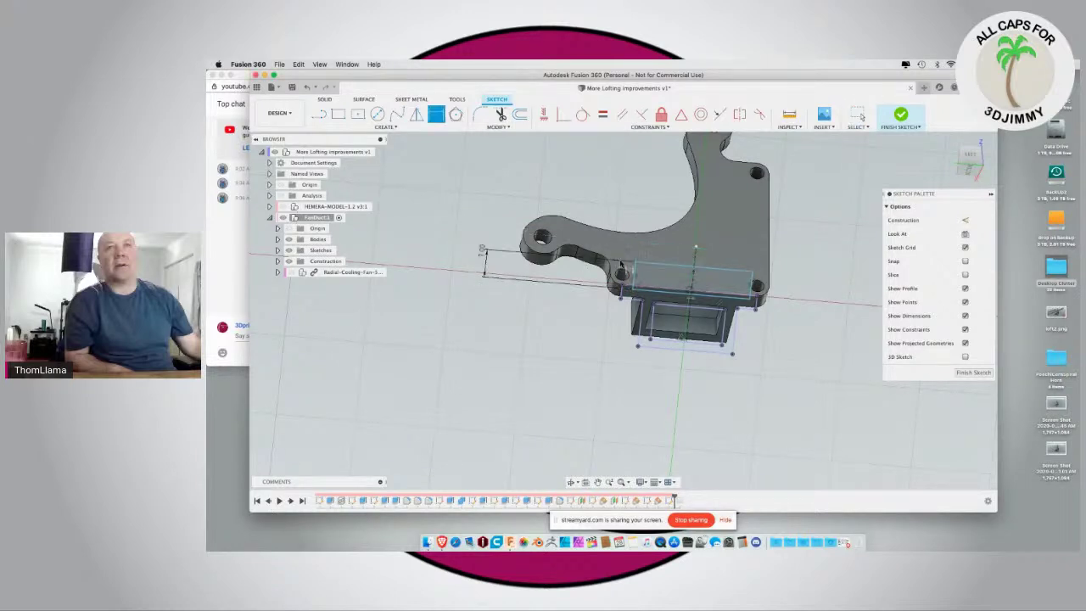
{"action": "left_click", "coordinate": [664, 268]}
{"action": "left_click", "coordinate": [662, 222]}
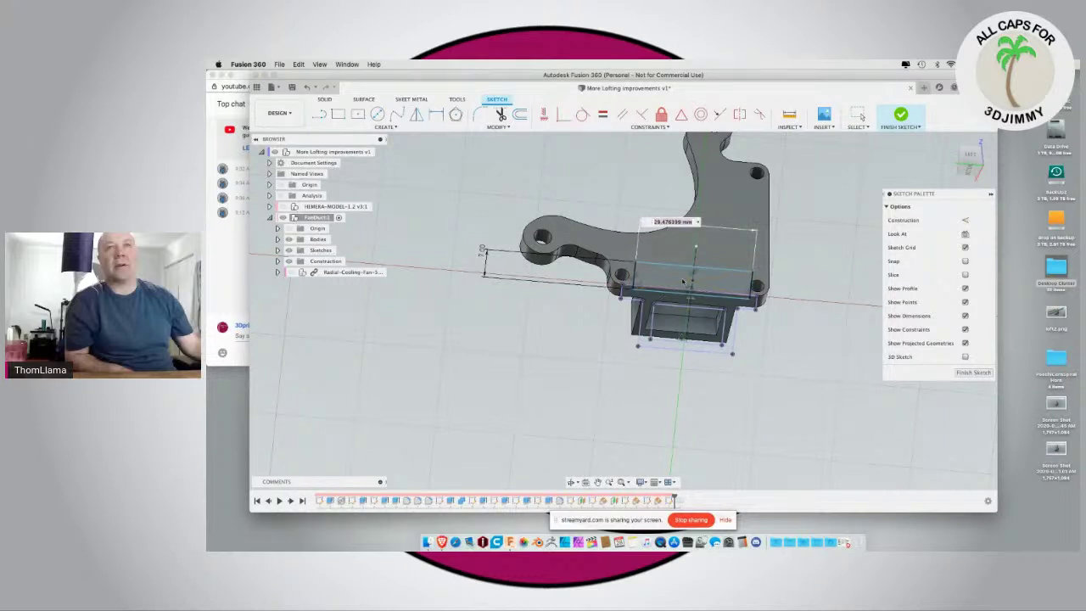
{"action": "type", "text": "25"}
{"action": "key", "text": "Return"}
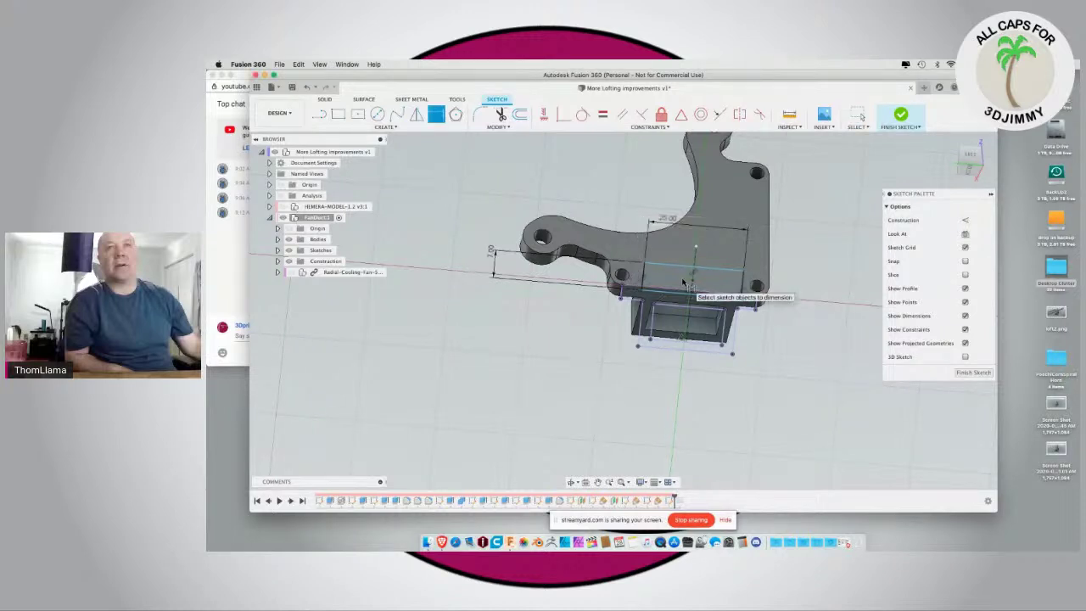
Step: Leave the dimension command and move the rectangle by its centre point down along the construction line onto the projected opening
{"action": "middle_click_drag", "start_coordinate": [561, 332], "coordinate": [608, 354], "text": "shift"}
{"action": "key", "text": "d"}
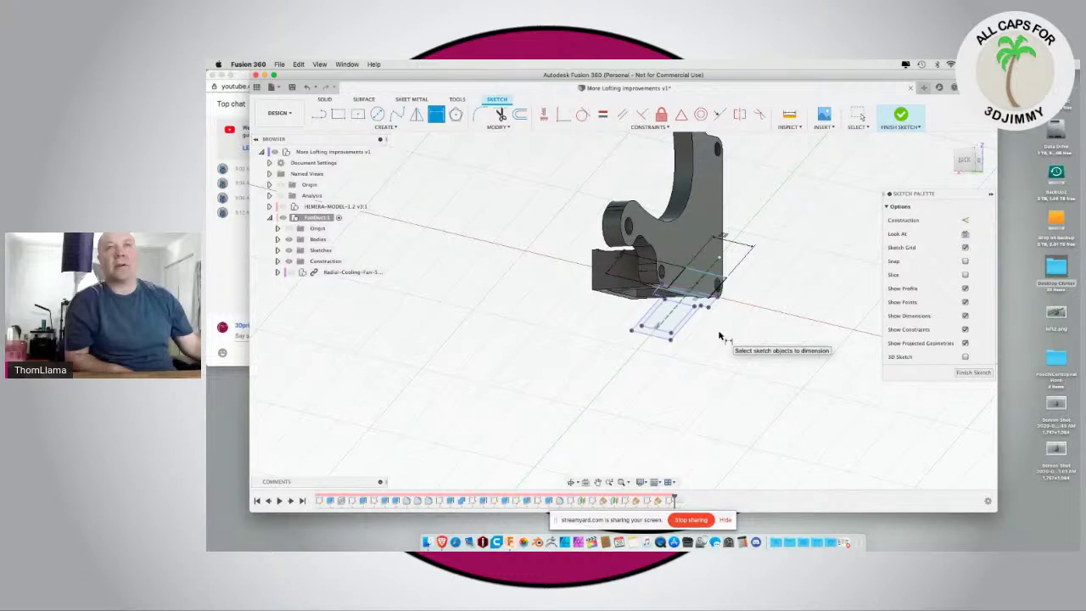
{"action": "key", "text": "Escape"}
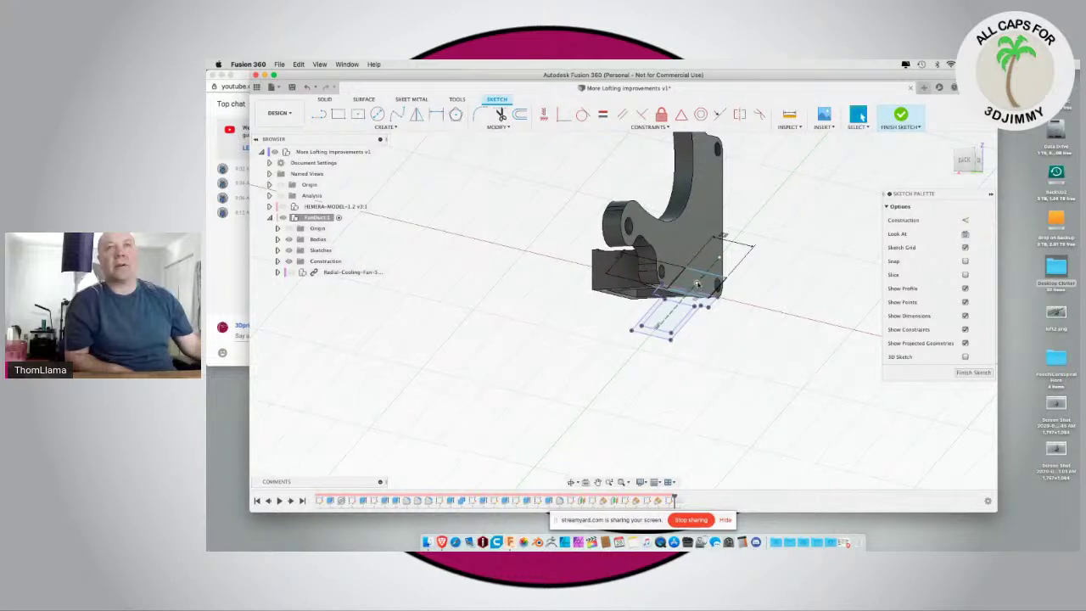
{"action": "left_click_drag", "start_coordinate": [696, 283], "coordinate": [681, 311]}
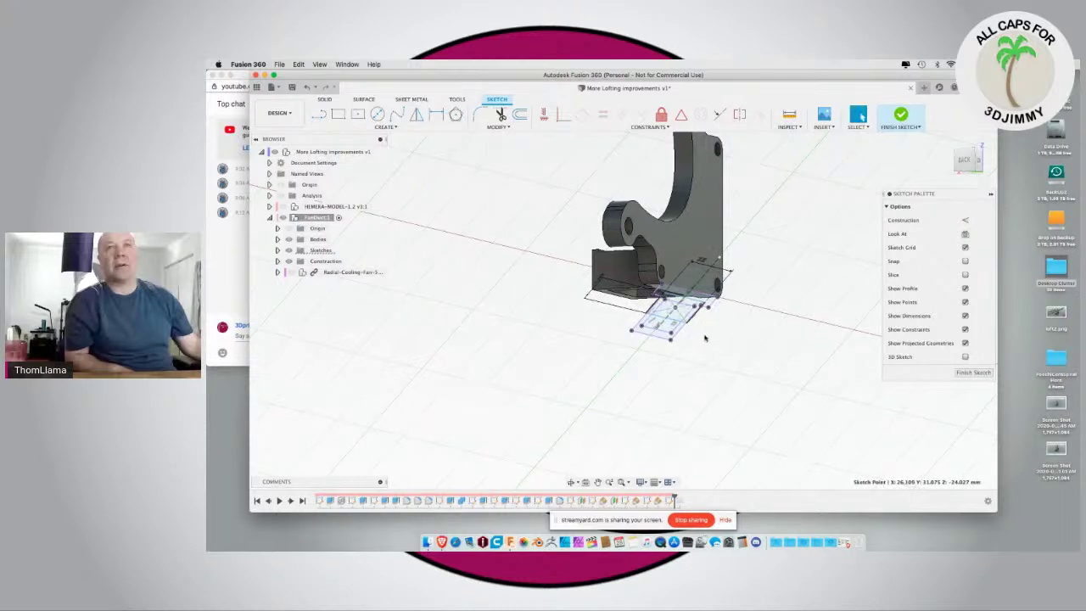
{"action": "mouse_move", "coordinate": [704, 338]}
{"action": "middle_mouse_down", "text": "shift"}
{"action": "mouse_move", "coordinate": [579, 313]}
{"action": "mouse_move", "coordinate": [555, 245]}
{"action": "mouse_move", "coordinate": [594, 232]}
{"action": "mouse_move", "coordinate": [603, 215]}
{"action": "mouse_move", "coordinate": [611, 234]}
{"action": "middle_mouse_up", "text": "shift"}
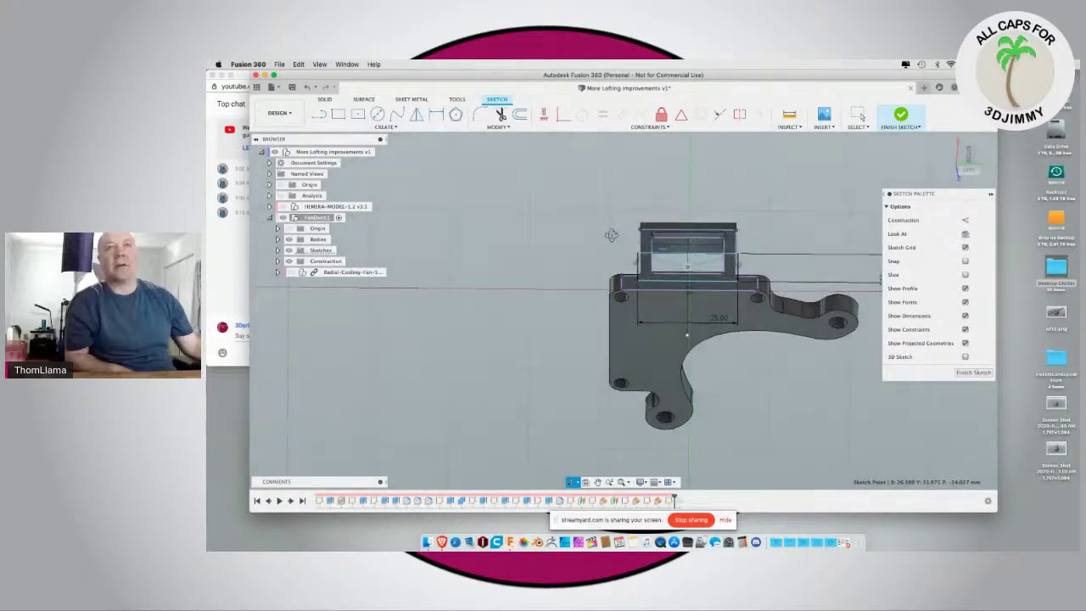
{"action": "key", "text": "Escape"}
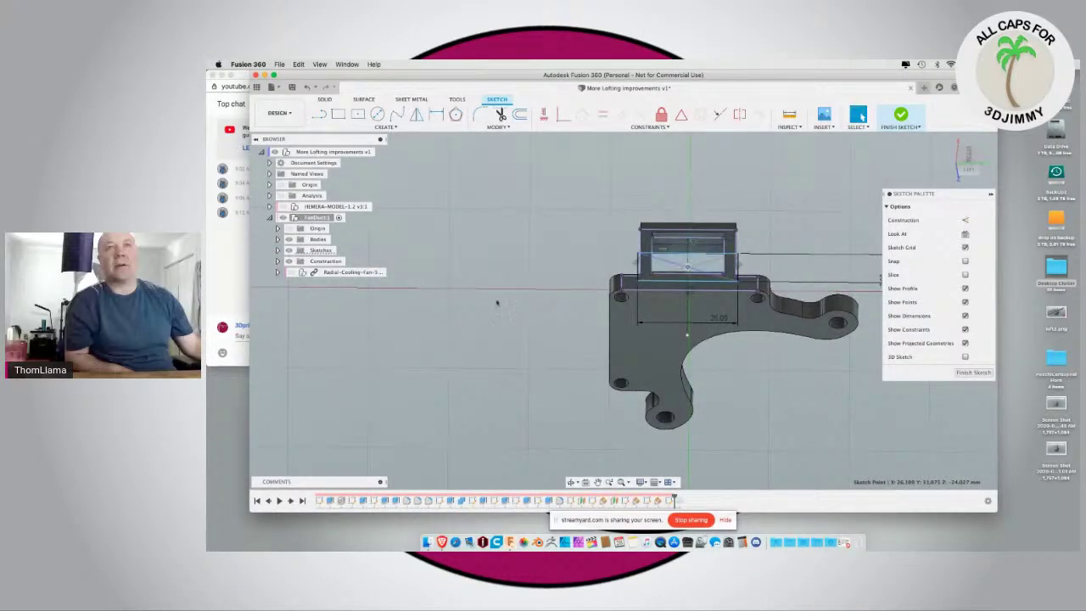
Step: Set the outlet rectangle's height to 9 mm and shift the rectangle further over the projected bracket opening
{"action": "scroll", "coordinate": [426, 310], "scroll_direction": "down", "scroll_amount": 3}
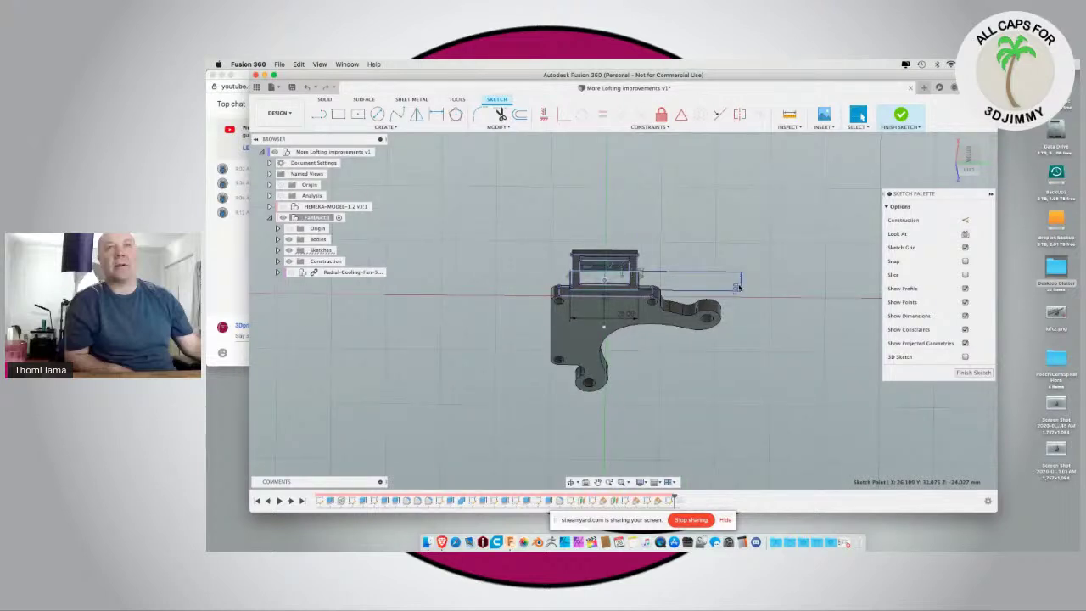
{"action": "left_click", "coordinate": [739, 286]}
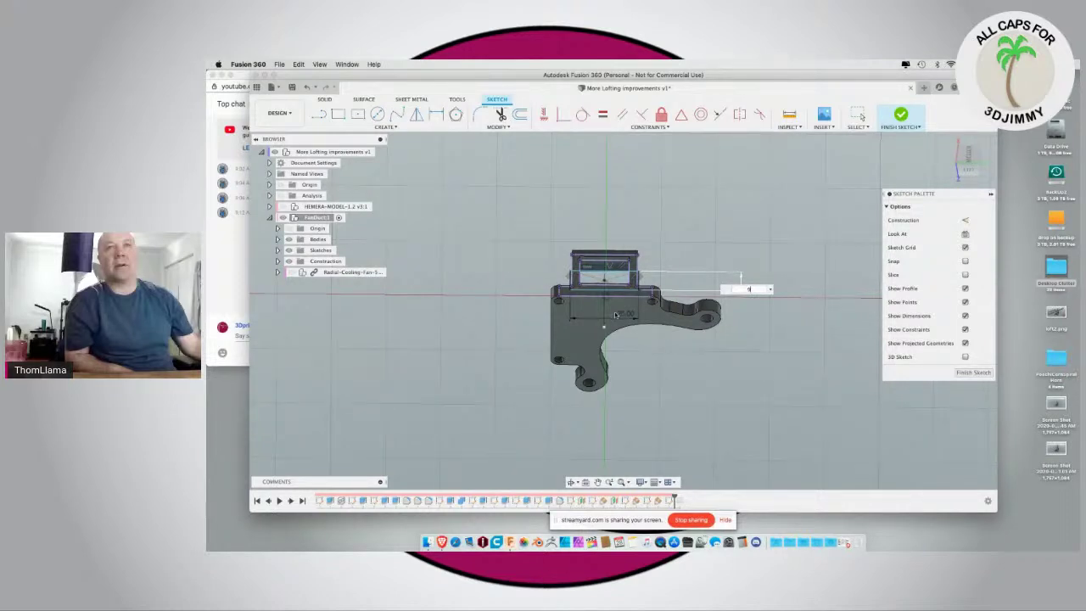
{"action": "type", "text": "9"}
{"action": "key", "text": "Return"}
{"action": "key", "text": "Escape"}
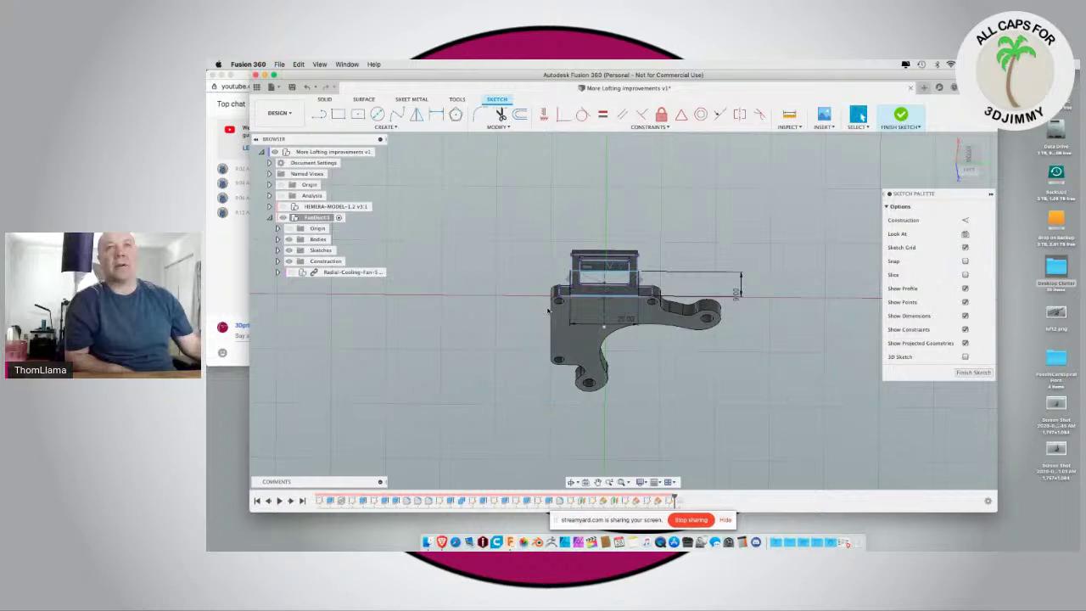
{"action": "scroll", "coordinate": [578, 290], "scroll_direction": "up", "scroll_amount": 5}
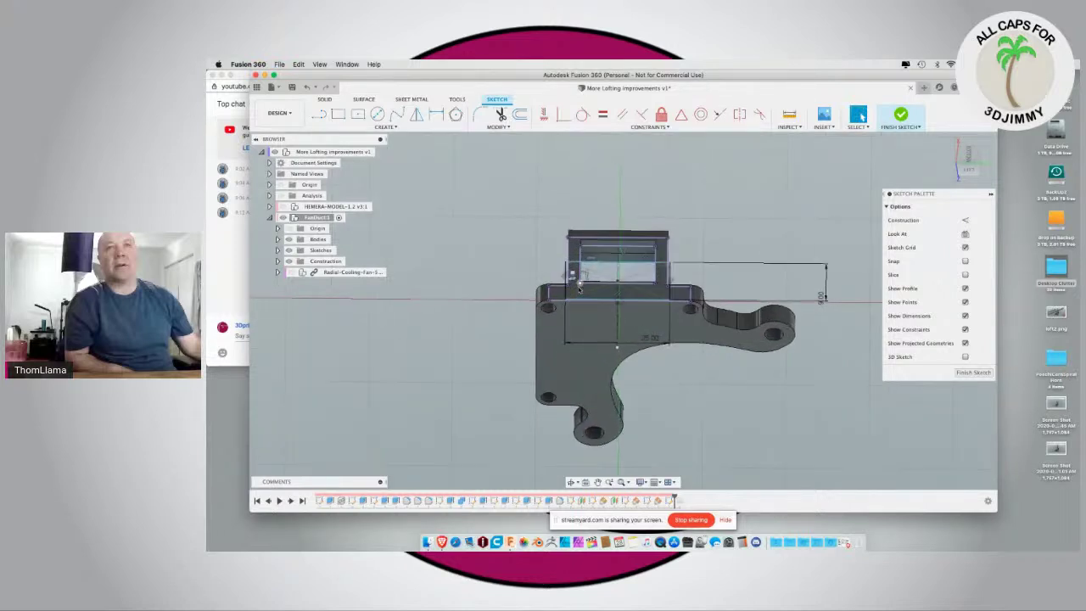
{"action": "left_click_drag", "start_coordinate": [664, 277], "coordinate": [658, 248]}
Step: Convert the projected outer bracket outline and the projected inner opening rectangle to construction lines
{"action": "mouse_move", "coordinate": [467, 240]}
{"action": "middle_mouse_down", "text": "shift"}
{"action": "mouse_move", "coordinate": [413, 267]}
{"action": "mouse_move", "coordinate": [416, 297]}
{"action": "mouse_move", "coordinate": [437, 330]}
{"action": "mouse_move", "coordinate": [444, 323]}
{"action": "middle_mouse_up", "text": "shift"}
{"action": "left_click", "coordinate": [737, 432]}
{"action": "double_click", "coordinate": [738, 432]}
{"action": "left_click", "coordinate": [964, 220]}
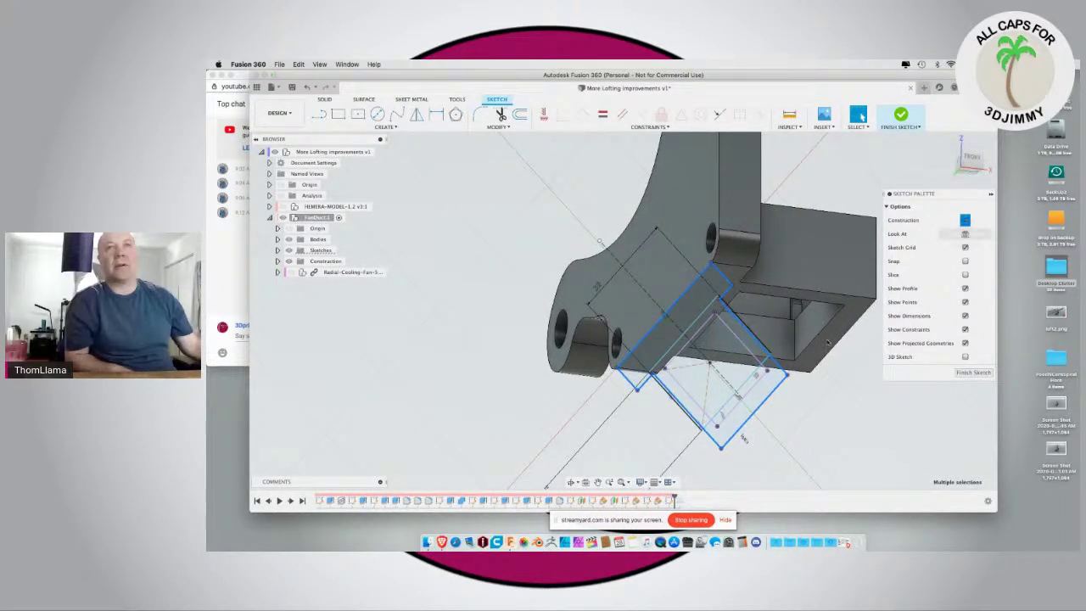
{"action": "left_click", "coordinate": [750, 392]}
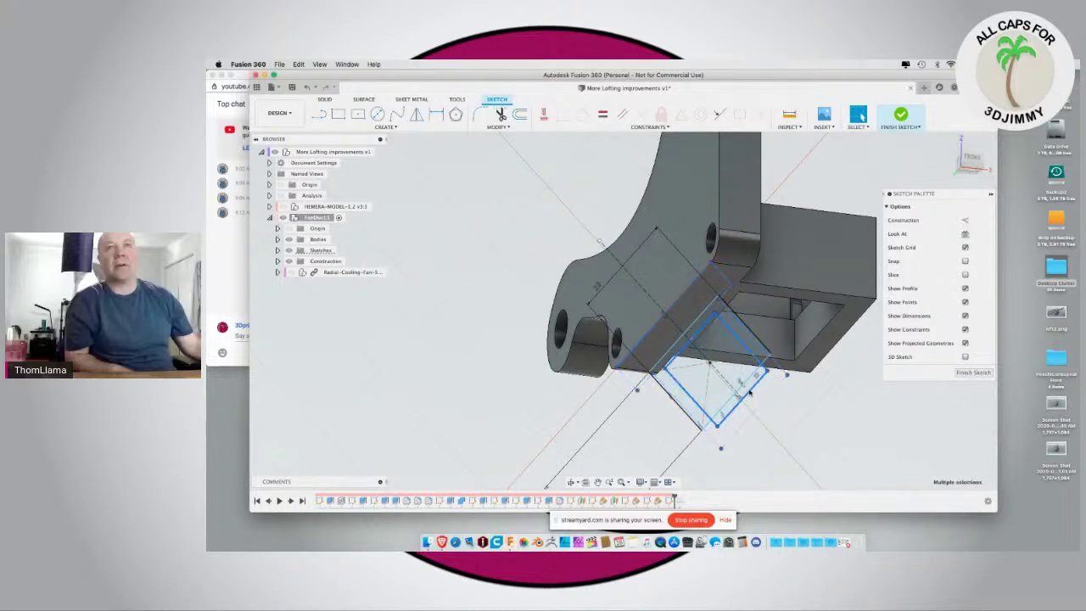
{"action": "left_click", "coordinate": [965, 220]}
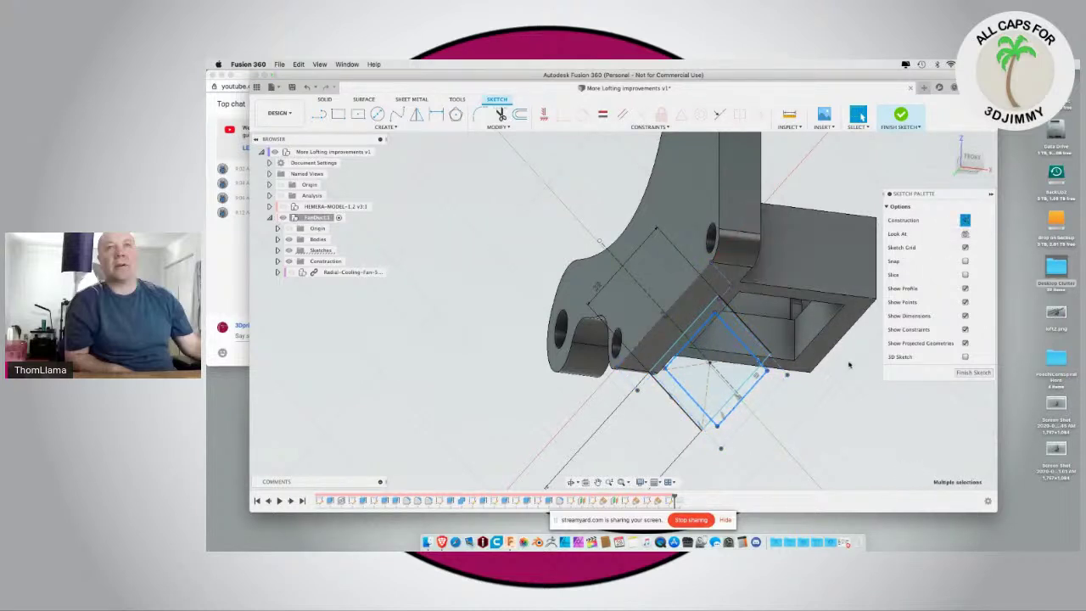
{"action": "left_click", "coordinate": [859, 434]}
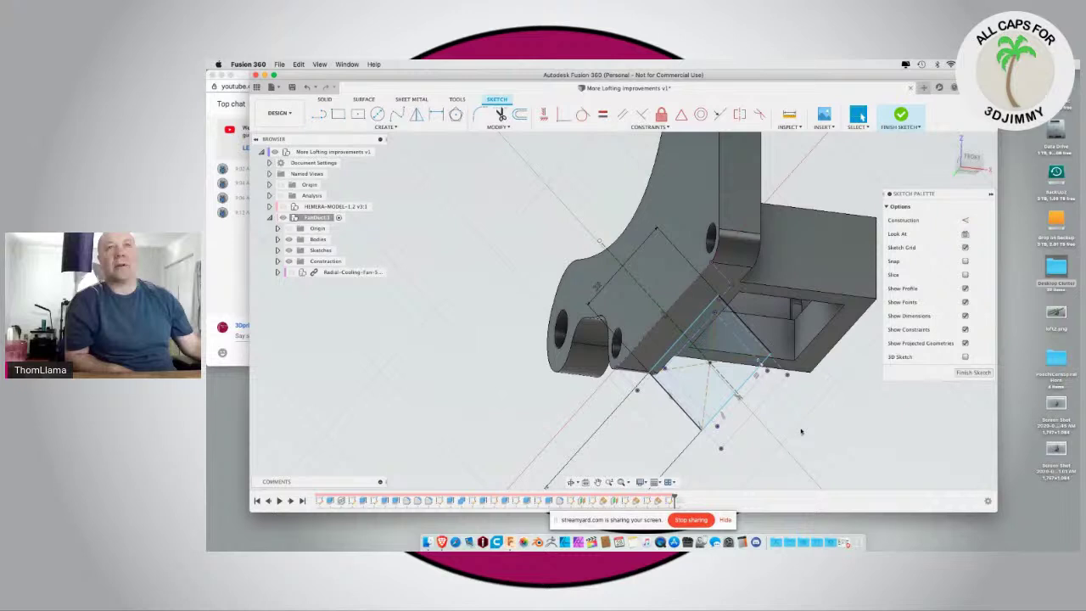
{"action": "left_click", "coordinate": [747, 384]}
{"action": "double_click", "coordinate": [747, 383]}
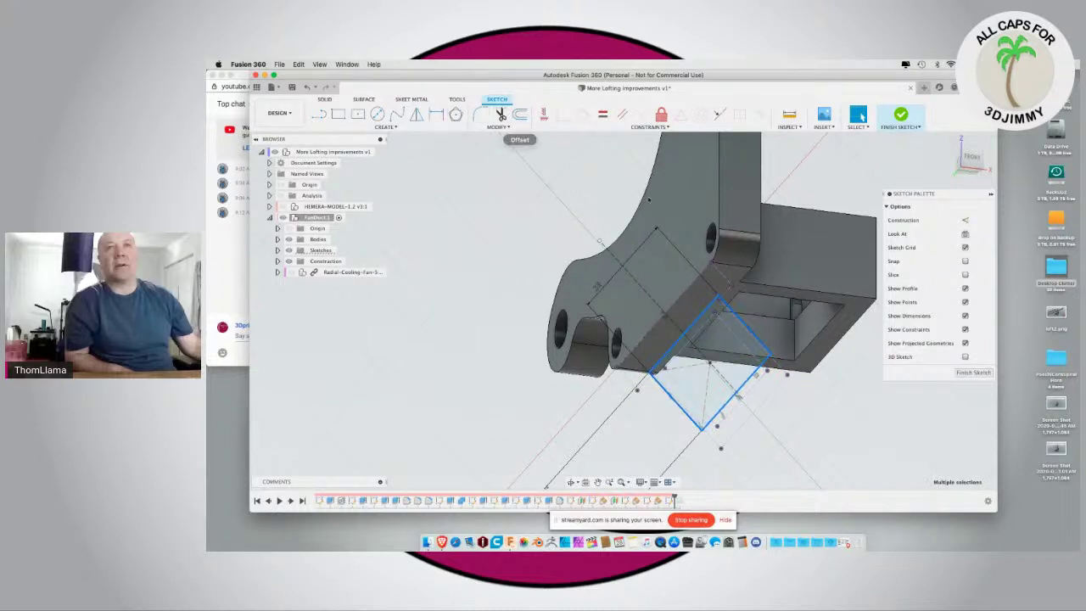
{"action": "left_click", "coordinate": [590, 150]}
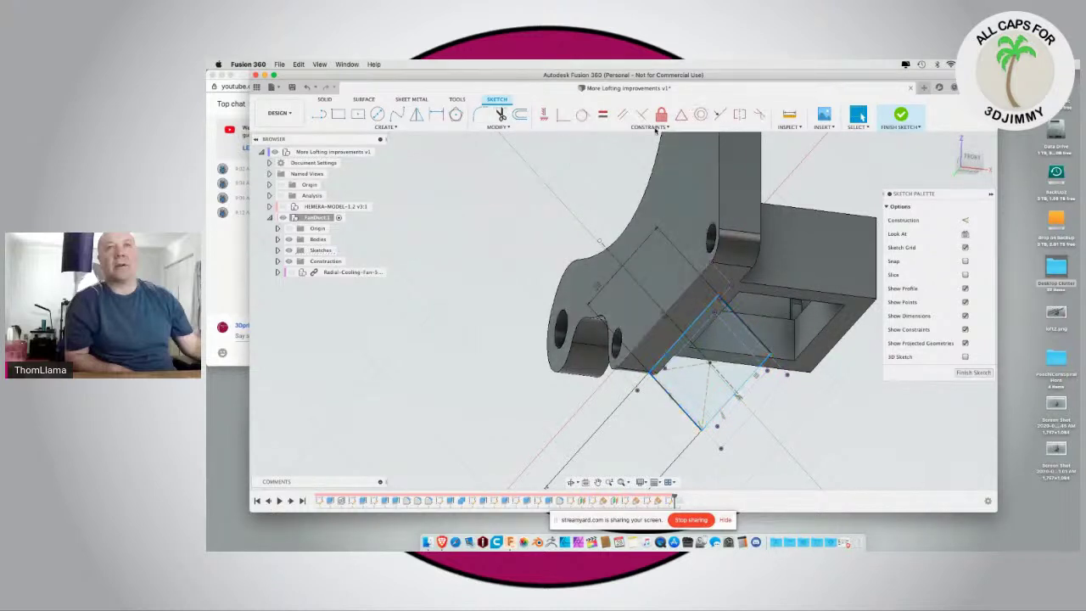
Step: Measure the distance between the outlet rectangle's upper edge and the adjacent lower edge of the bracket's fan opening block
{"action": "left_click", "coordinate": [789, 115]}
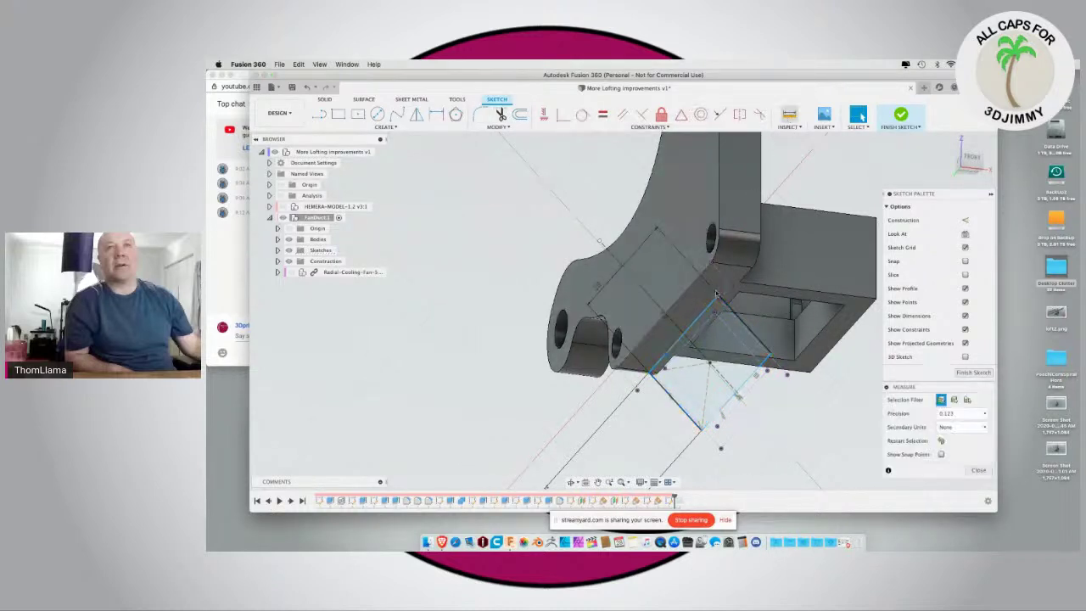
{"action": "left_click", "coordinate": [773, 296]}
{"action": "left_click", "coordinate": [784, 291]}
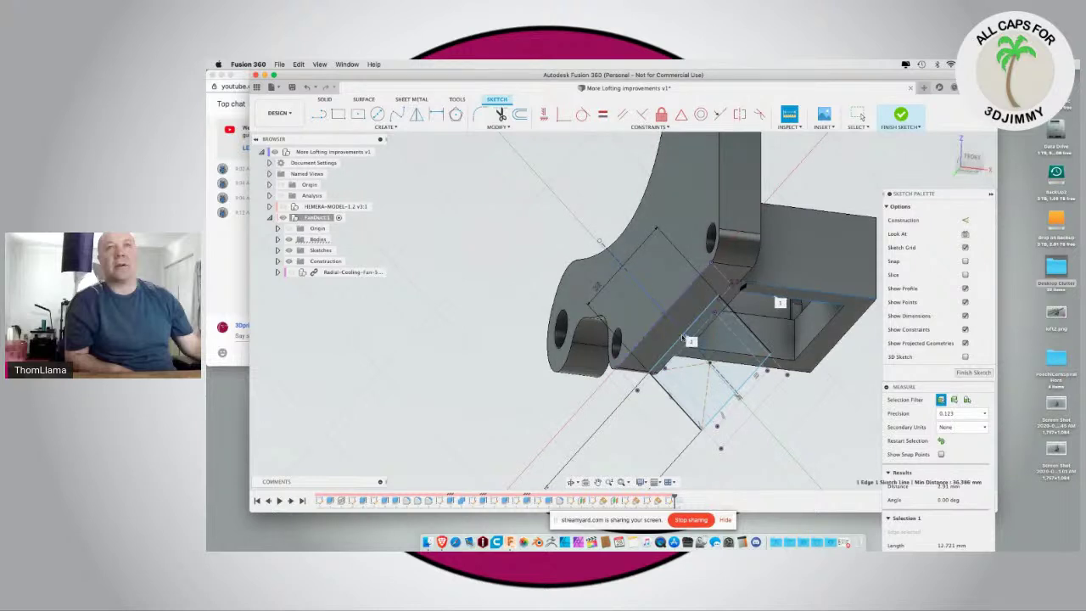
{"action": "key", "text": "Escape"}
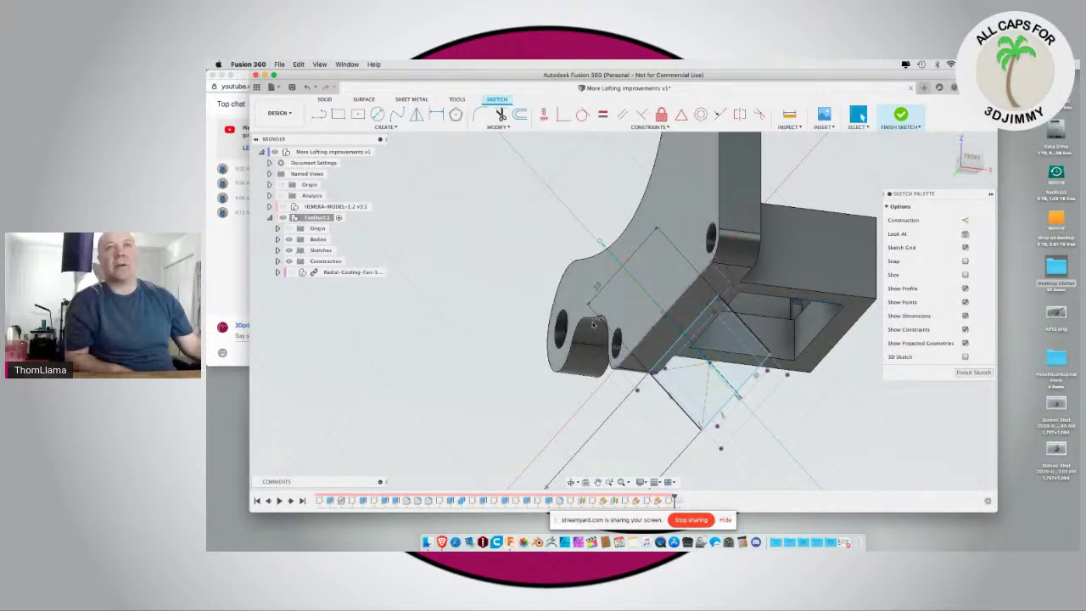
Step: Offset all four sides of the outlet rectangle outward, with the offset position set to -3 mm
{"action": "left_click", "coordinate": [694, 328]}
{"action": "double_click", "coordinate": [694, 328]}
{"action": "left_click", "coordinate": [520, 115]}
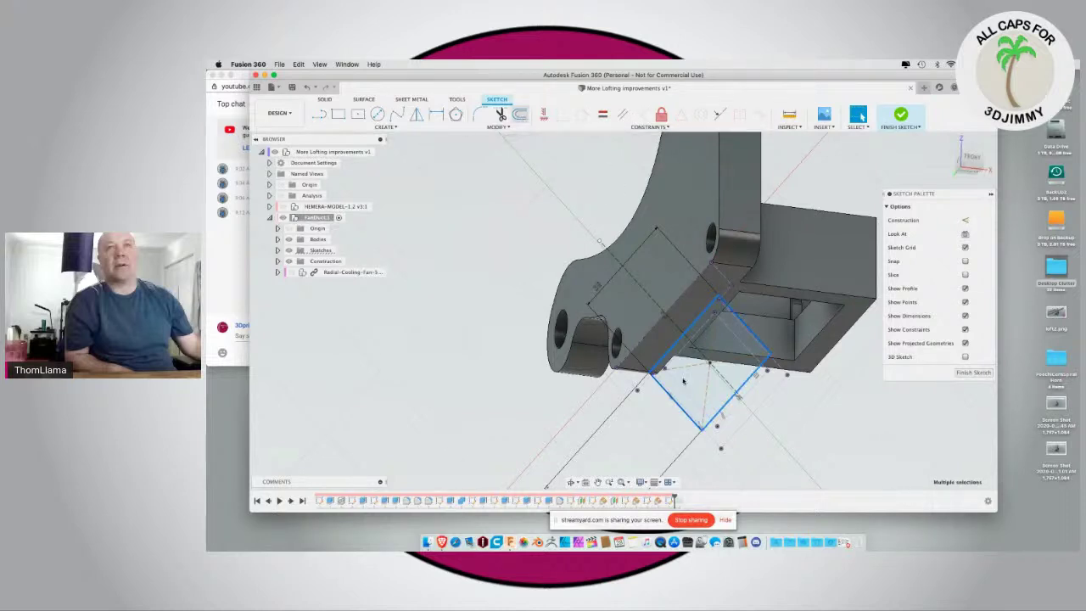
{"action": "type", "text": "-3"}
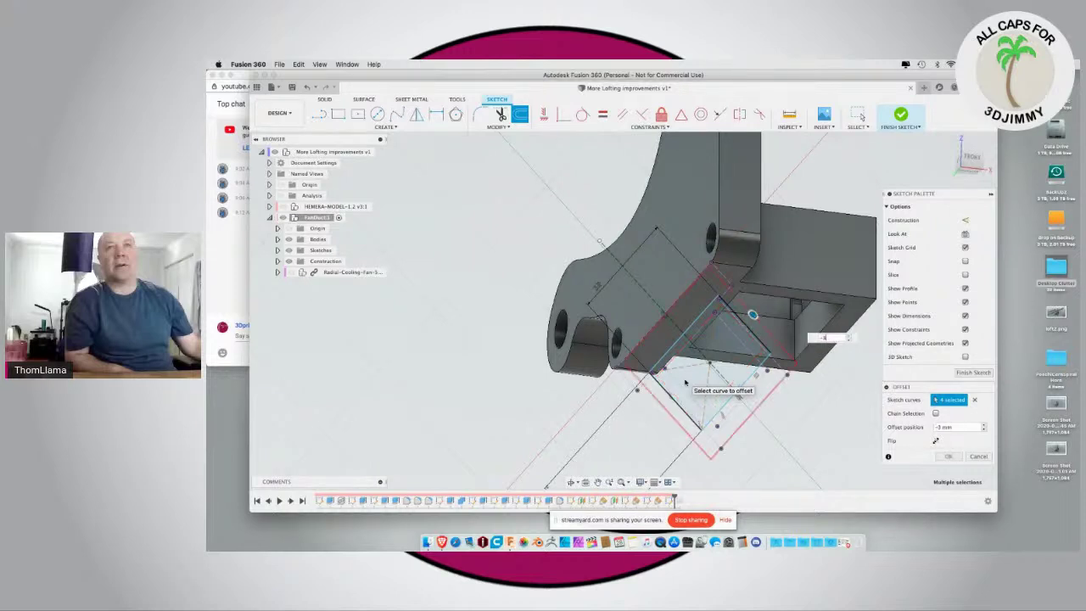
{"action": "key", "text": "Return"}
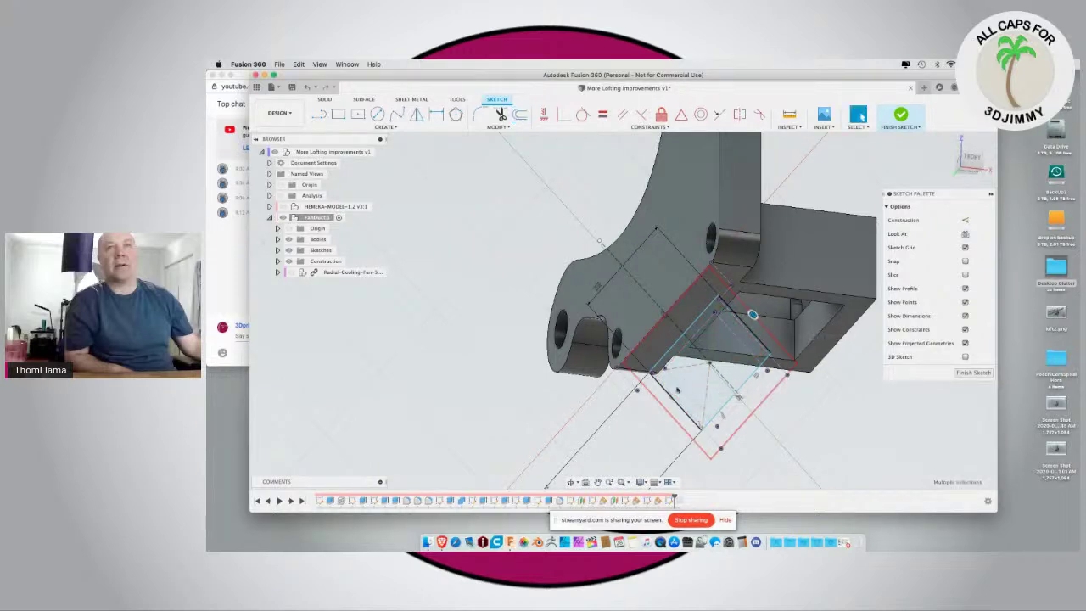
Step: Shift the outlet rectangle by its centre point and dimension the centre 8.5 mm from the projected outer bracket edge
{"action": "mouse_move", "coordinate": [494, 379]}
{"action": "middle_mouse_down", "text": "shift"}
{"action": "mouse_move", "coordinate": [475, 383]}
{"action": "mouse_move", "coordinate": [488, 390]}
{"action": "middle_mouse_up", "text": "shift"}
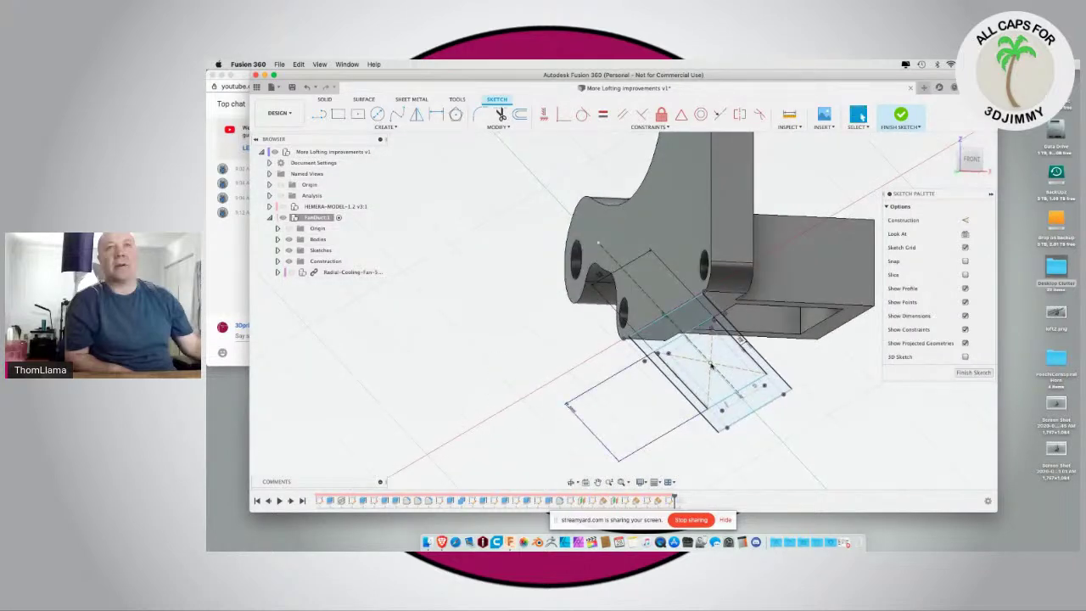
{"action": "left_click_drag", "start_coordinate": [710, 363], "coordinate": [715, 370]}
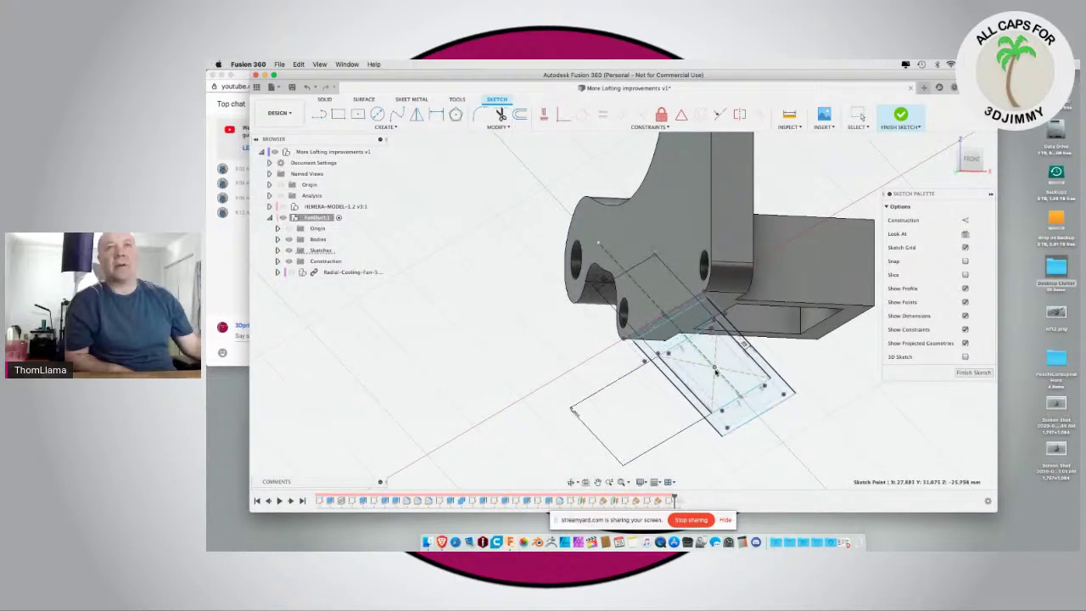
{"action": "key", "text": "Escape"}
{"action": "key", "text": "d"}
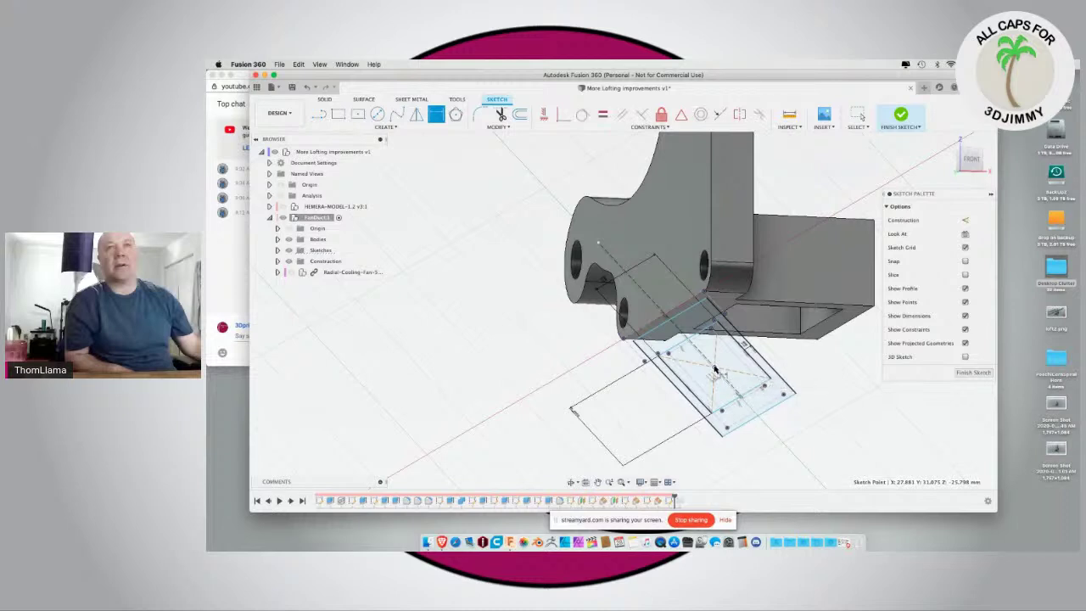
{"action": "left_click", "coordinate": [679, 317]}
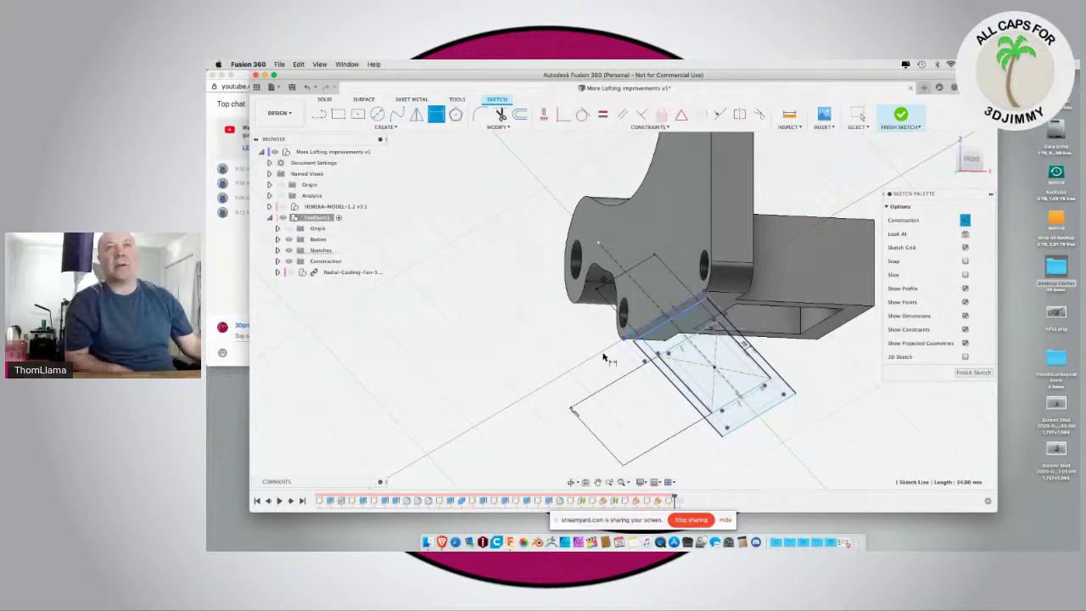
{"action": "left_click", "coordinate": [715, 368]}
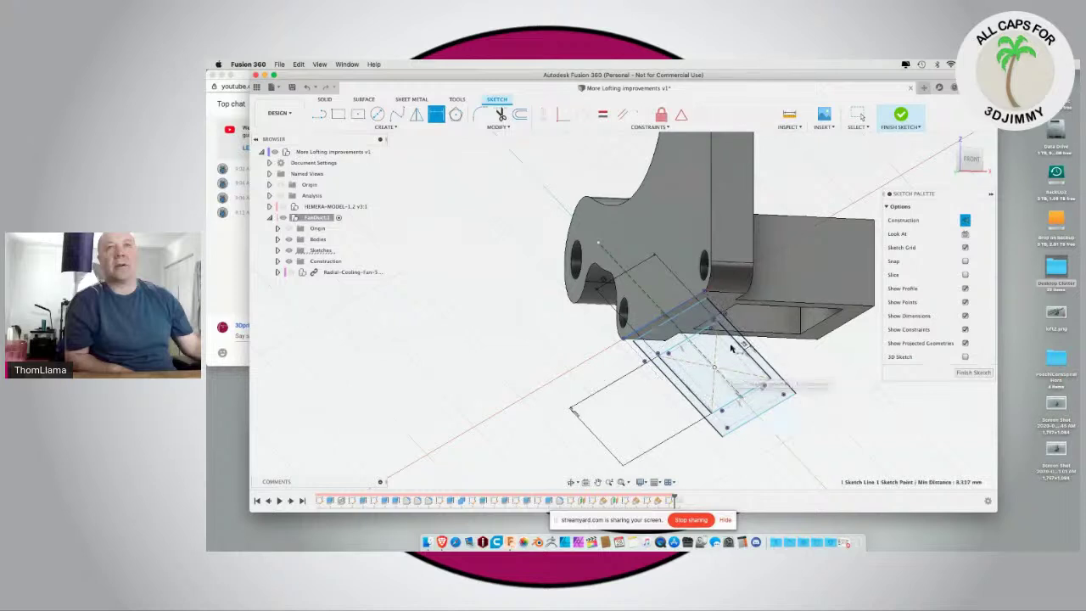
{"action": "left_click", "coordinate": [803, 287]}
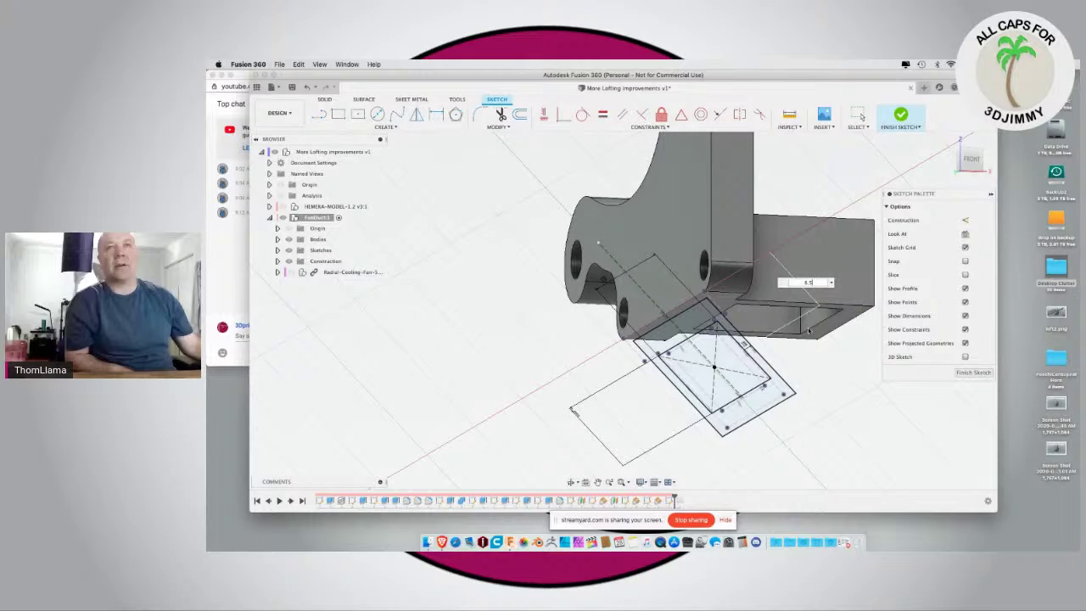
{"action": "mouse_move", "coordinate": [593, 383]}
{"action": "middle_mouse_down", "text": "shift"}
{"action": "mouse_move", "coordinate": [549, 383]}
{"action": "mouse_move", "coordinate": [545, 359]}
{"action": "middle_mouse_up", "text": "shift"}
{"action": "key", "text": "d"}
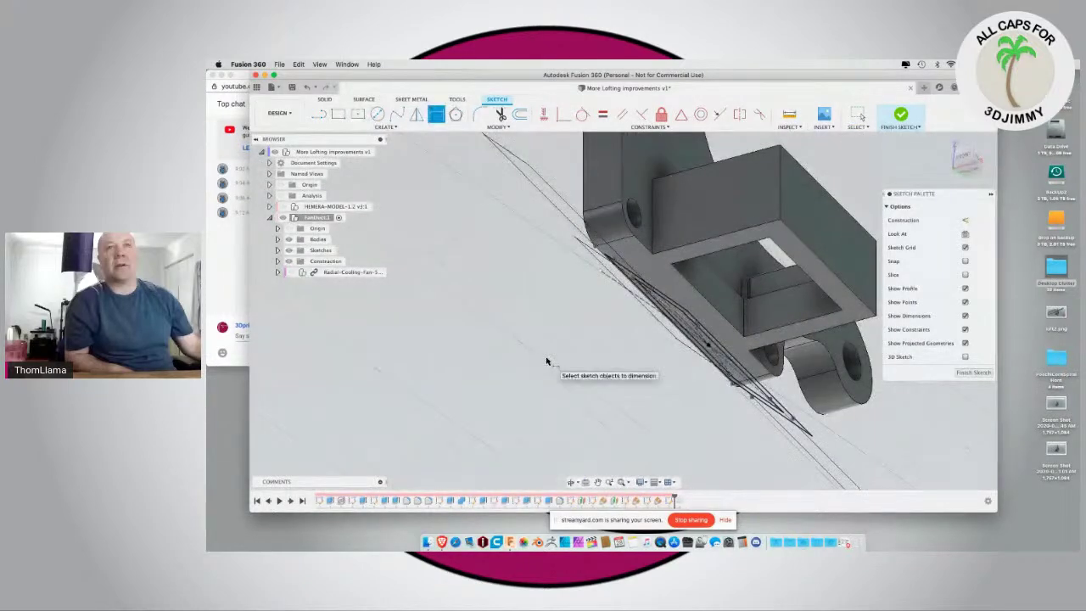
{"action": "key", "text": "Escape"}
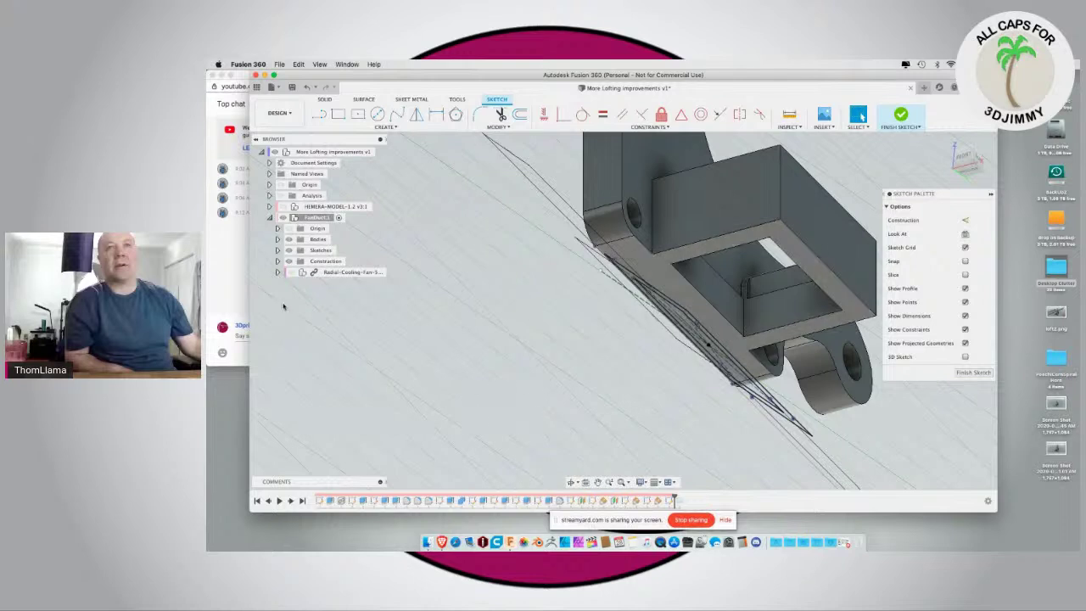
Step: List the fan duct's sketches and show Sketch43, which outlines the underside of the bracket opening
{"action": "left_click", "coordinate": [277, 250]}
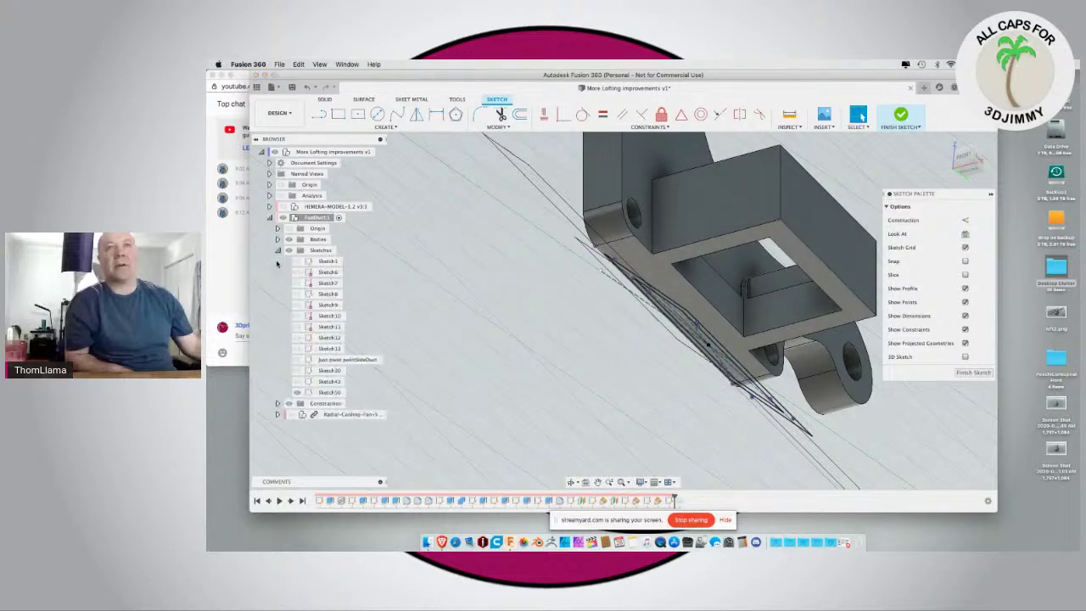
{"action": "left_click", "coordinate": [328, 382]}
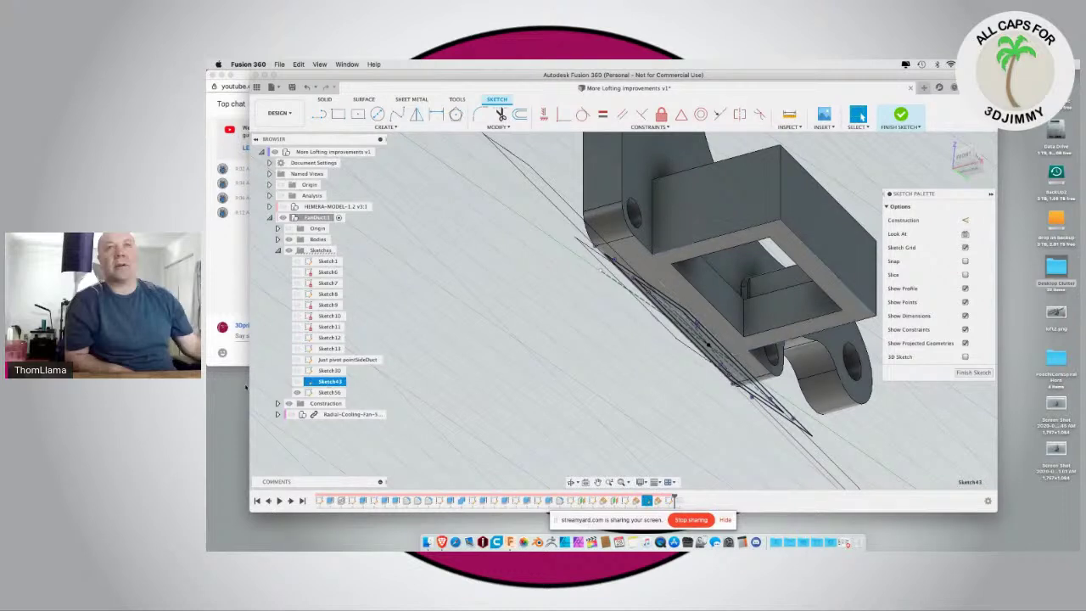
{"action": "left_click", "coordinate": [296, 382]}
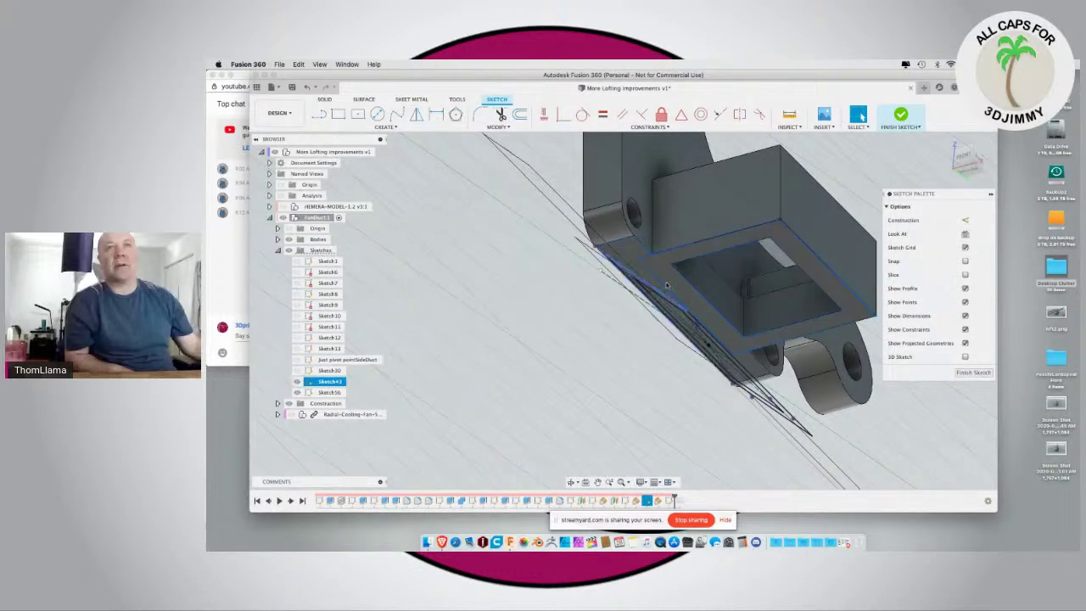
{"action": "mouse_move", "coordinate": [538, 348]}
{"action": "middle_mouse_down", "text": "shift"}
{"action": "mouse_move", "coordinate": [560, 331]}
{"action": "mouse_move", "coordinate": [556, 343]}
{"action": "middle_mouse_up", "text": "shift"}
{"action": "left_click", "coordinate": [557, 347]}
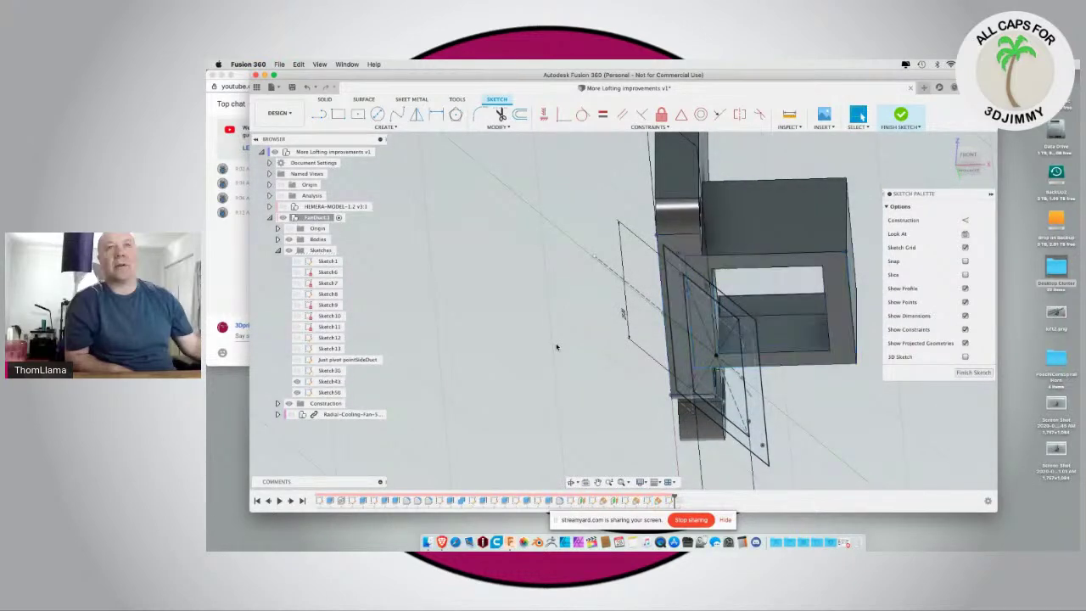
{"action": "left_click", "coordinate": [830, 264]}
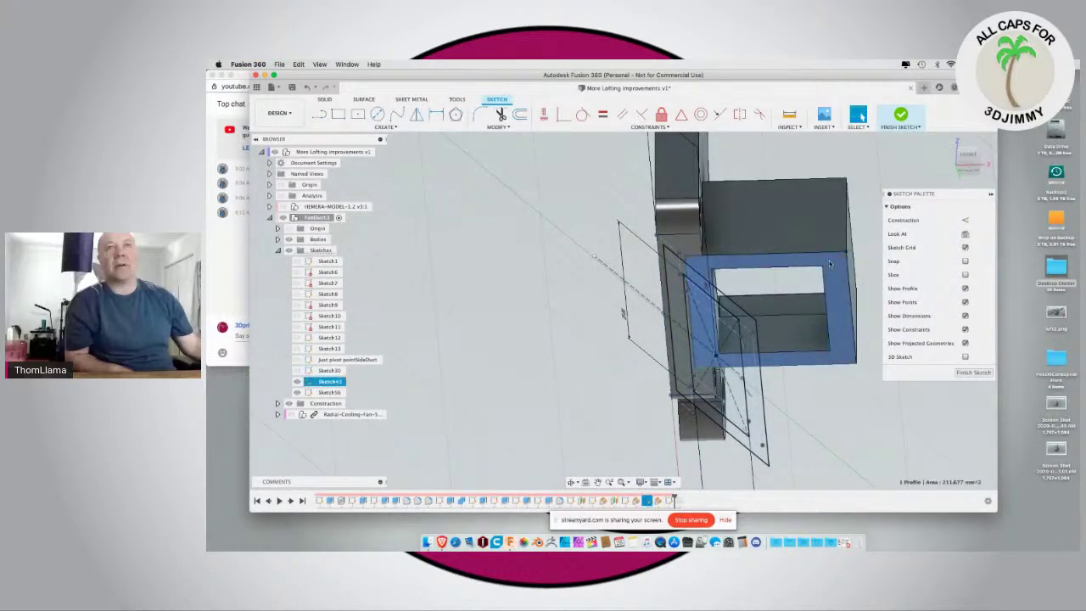
{"action": "left_click", "coordinate": [326, 100]}
{"action": "left_click", "coordinate": [336, 114]}
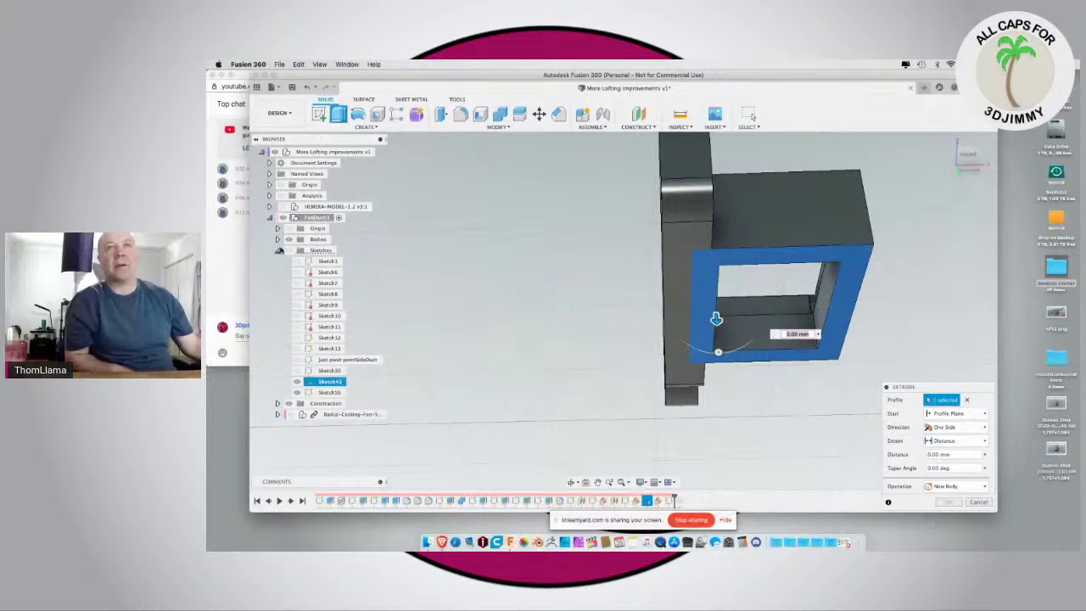
{"action": "left_click", "coordinate": [291, 252]}
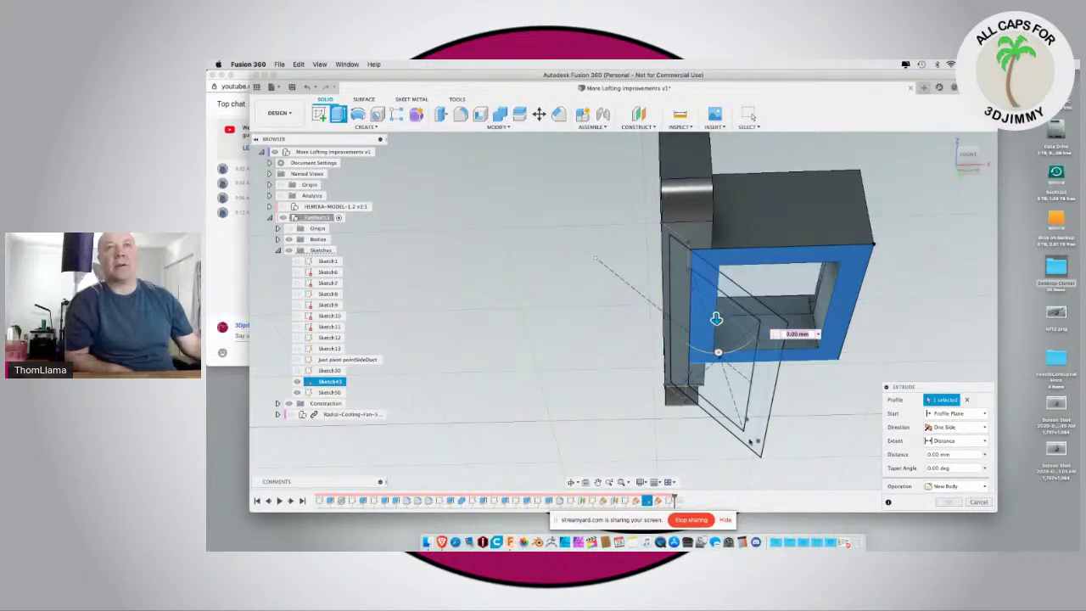
{"action": "middle_click_drag", "start_coordinate": [500, 384], "coordinate": [476, 389], "text": "shift"}
{"action": "mouse_move", "coordinate": [642, 377]}
{"action": "middle_mouse_down", "text": "shift"}
{"action": "mouse_move", "coordinate": [619, 388]}
{"action": "mouse_move", "coordinate": [626, 382]}
{"action": "middle_mouse_up", "text": "shift"}
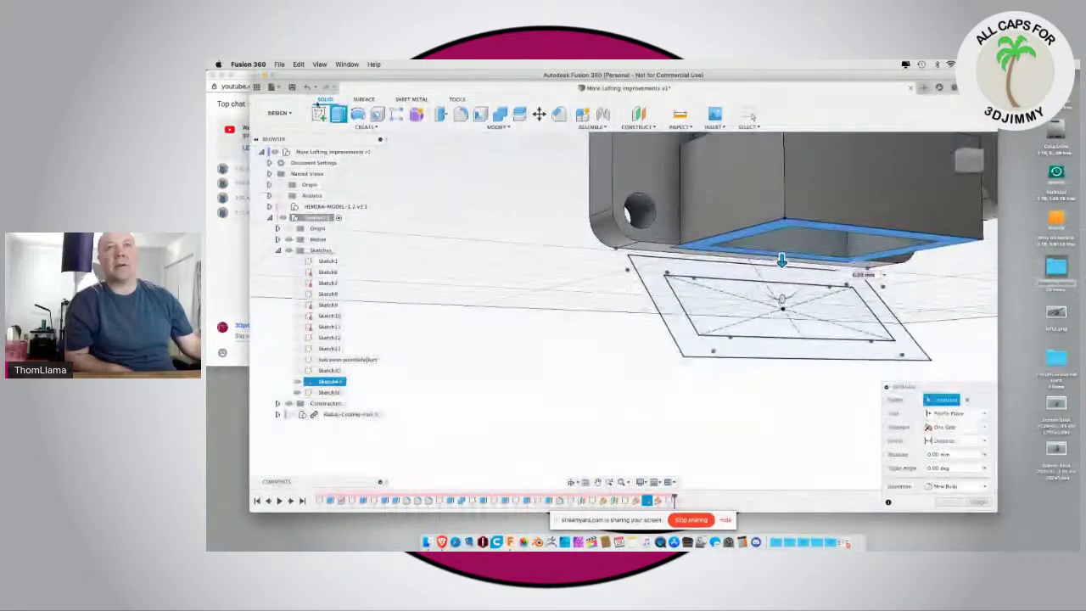
Step: Start a loft with the sketches shown, from the frame profile around the bracket opening to the angled outlet profile
{"action": "left_click", "coordinate": [357, 127]}
{"action": "left_click", "coordinate": [447, 231]}
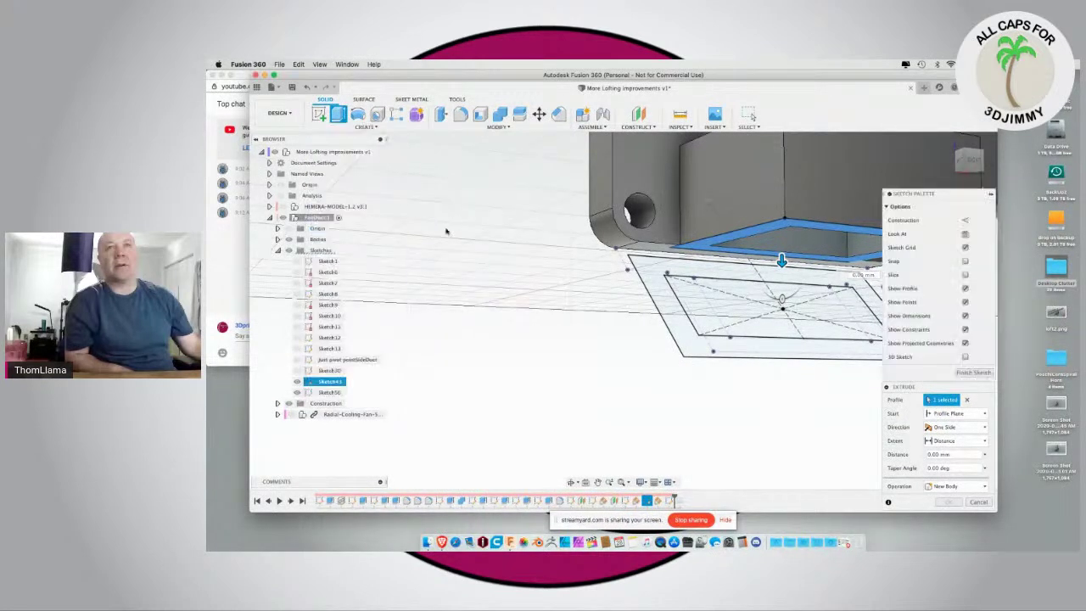
{"action": "left_click", "coordinate": [288, 250]}
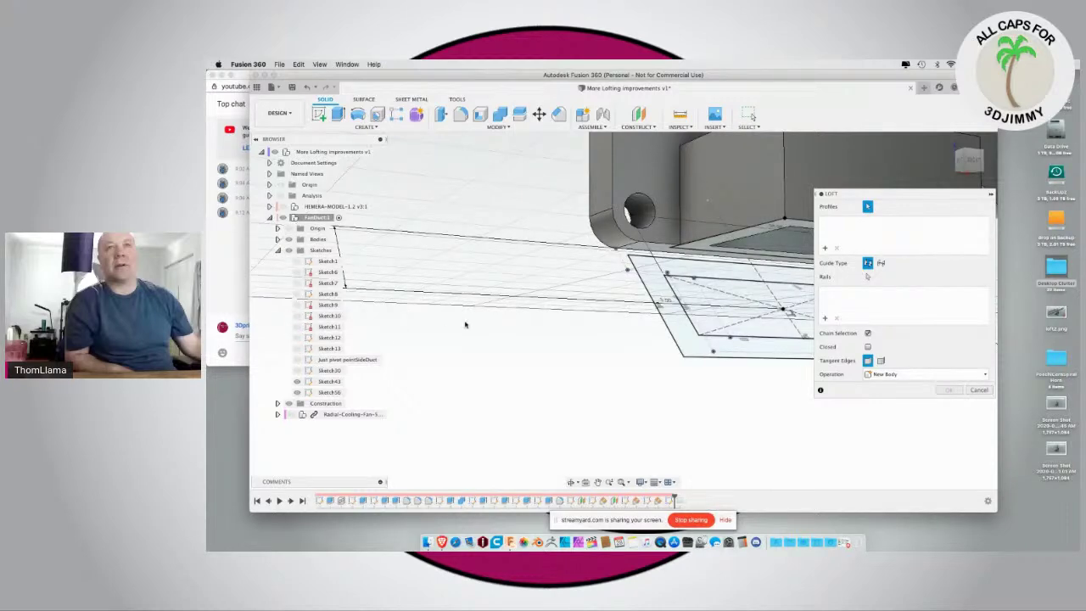
{"action": "scroll", "coordinate": [465, 325], "scroll_direction": "down", "scroll_amount": 3}
{"action": "scroll", "coordinate": [719, 347], "scroll_direction": "up", "scroll_amount": 3}
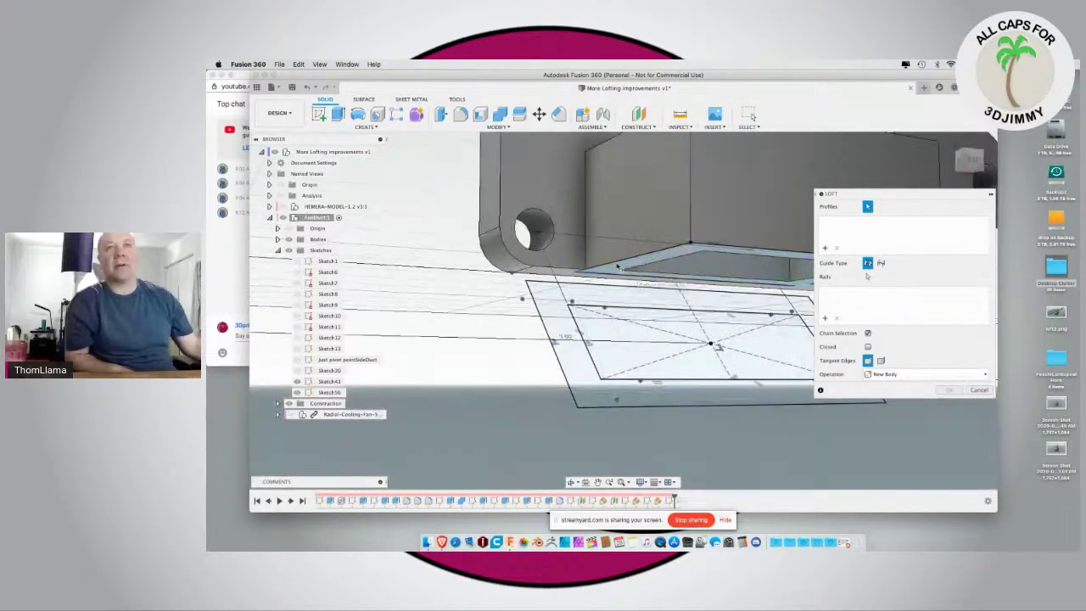
{"action": "left_click", "coordinate": [622, 274]}
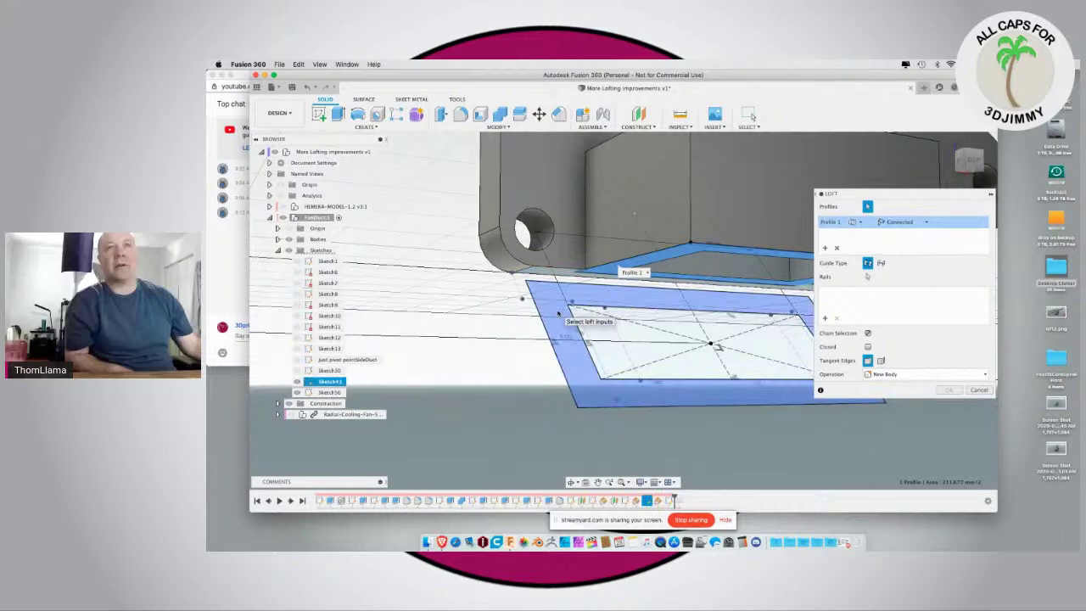
{"action": "left_click", "coordinate": [558, 314]}
{"action": "middle_click_drag", "start_coordinate": [515, 339], "coordinate": [456, 280], "text": "shift"}
{"action": "scroll", "coordinate": [495, 381], "scroll_direction": "down", "scroll_amount": 3}
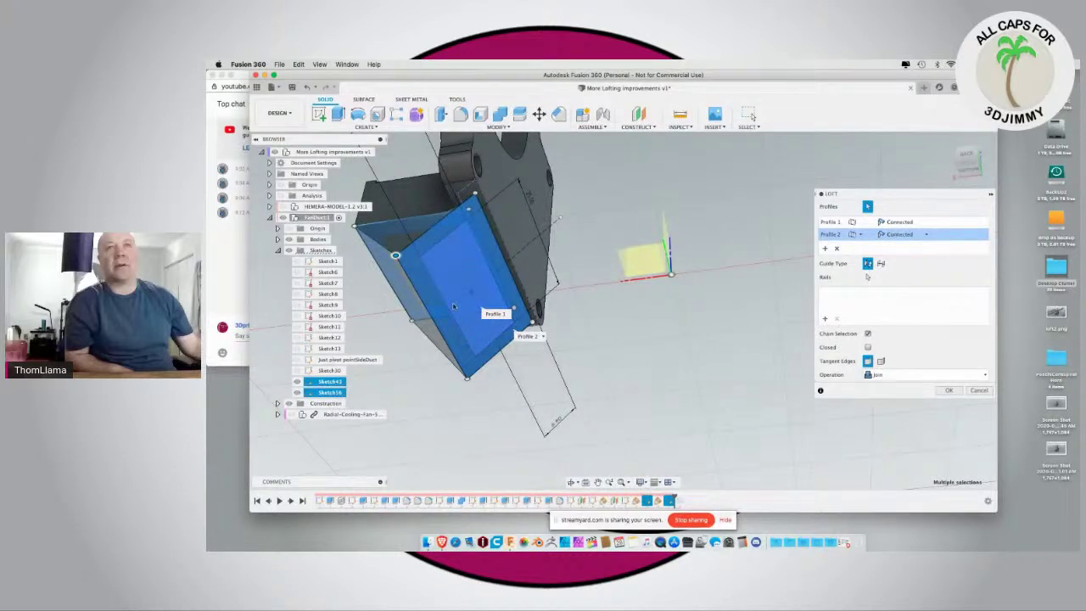
Step: Reselect the angled outlet frame as the second loft profile and create the loft with the Join operation
{"action": "left_click", "coordinate": [437, 251]}
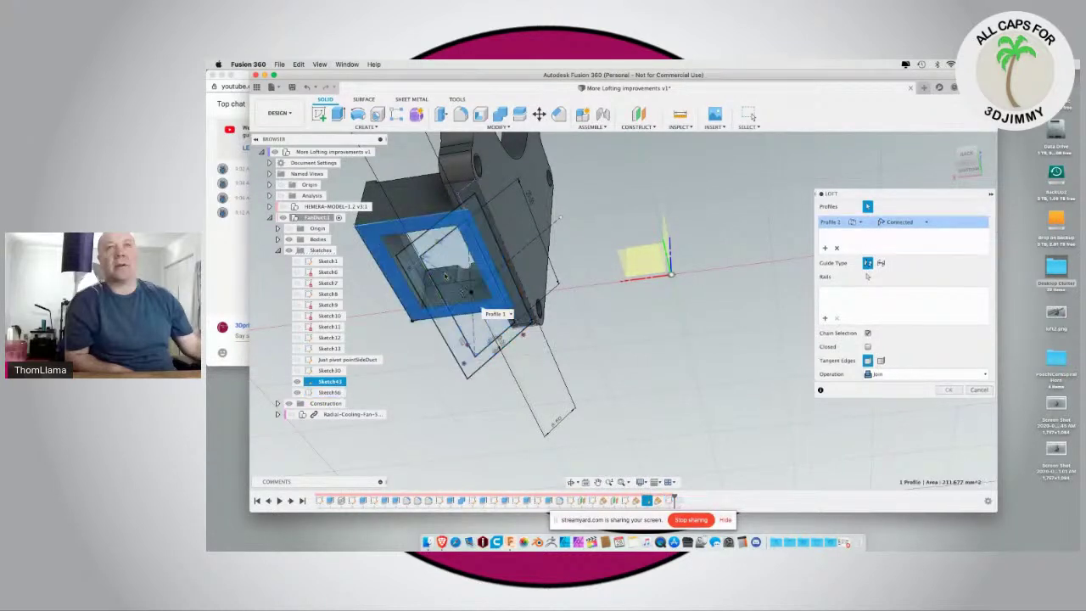
{"action": "left_click", "coordinate": [419, 285]}
{"action": "middle_click_drag", "start_coordinate": [378, 334], "coordinate": [358, 373], "text": "shift"}
{"action": "middle_click_drag", "start_coordinate": [409, 411], "coordinate": [447, 396], "text": "shift"}
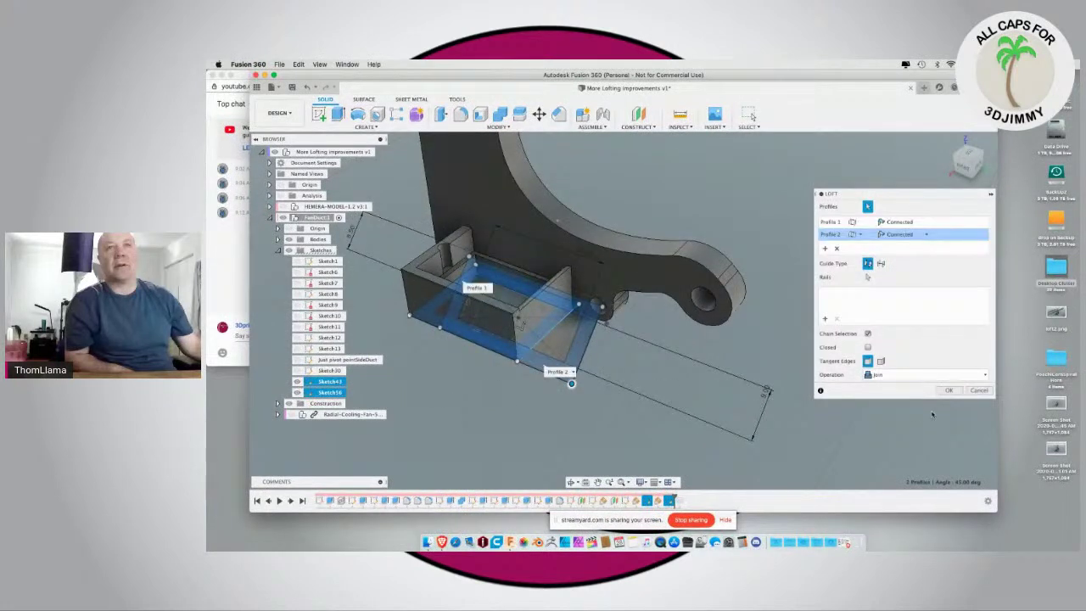
{"action": "key", "text": "Return"}
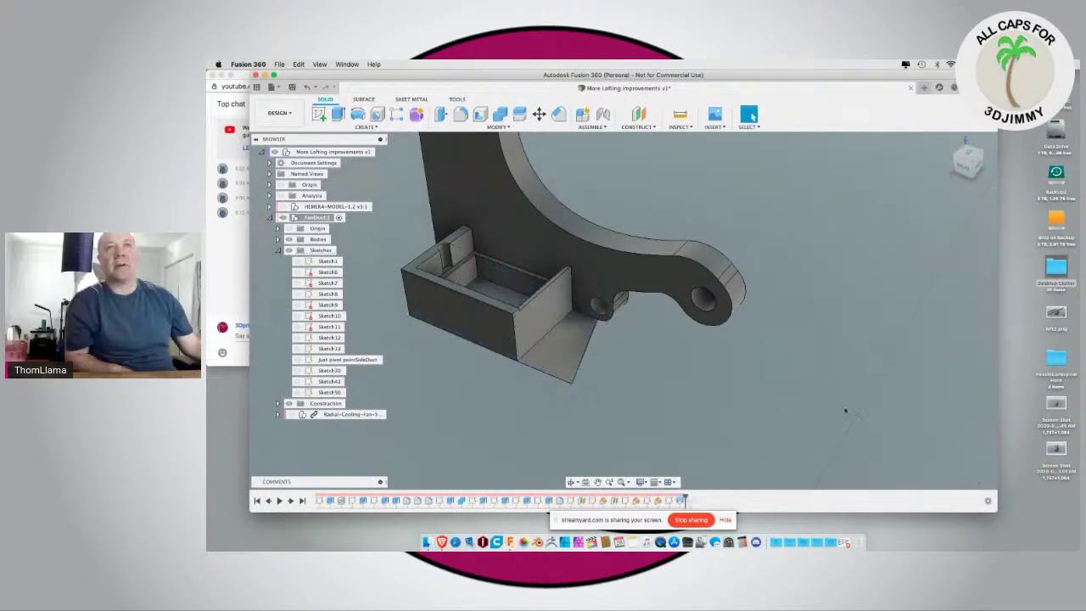
Step: Roll the timeline back before the new outlet loft and delete that loft feature
{"action": "middle_click_drag", "start_coordinate": [716, 399], "coordinate": [603, 356], "text": "shift"}
{"action": "scroll", "coordinate": [604, 370], "scroll_direction": "down", "scroll_amount": 3}
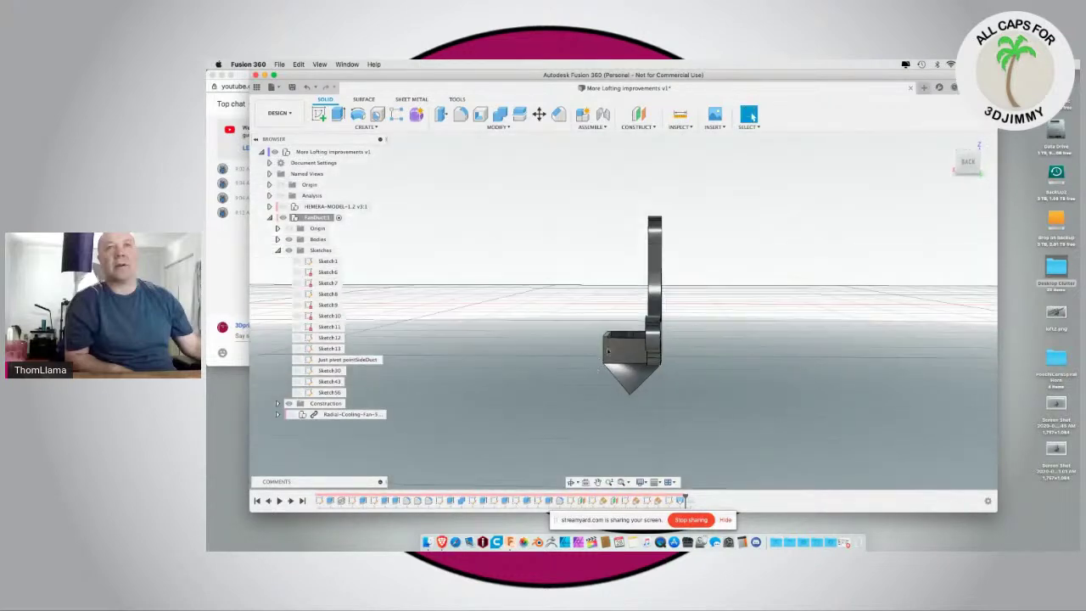
{"action": "left_click_drag", "start_coordinate": [685, 499], "coordinate": [670, 499]}
{"action": "left_click", "coordinate": [689, 505]}
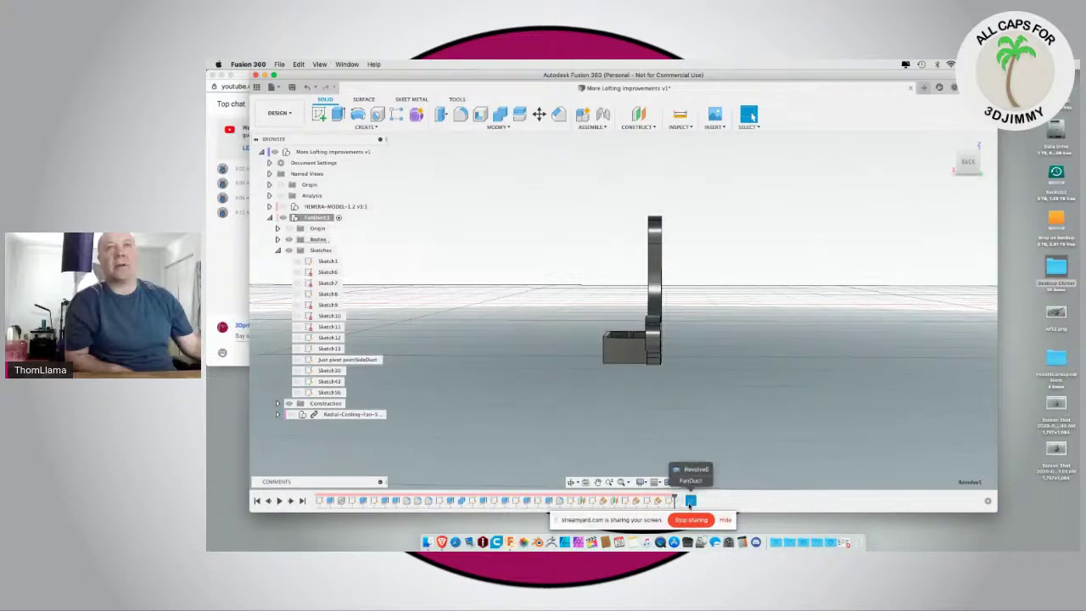
{"action": "key", "text": "Delete"}
Step: Start a new sketch on the vertical plane facing the Back view and show Sketch56 and Sketch43 as references
{"action": "left_click", "coordinate": [318, 117]}
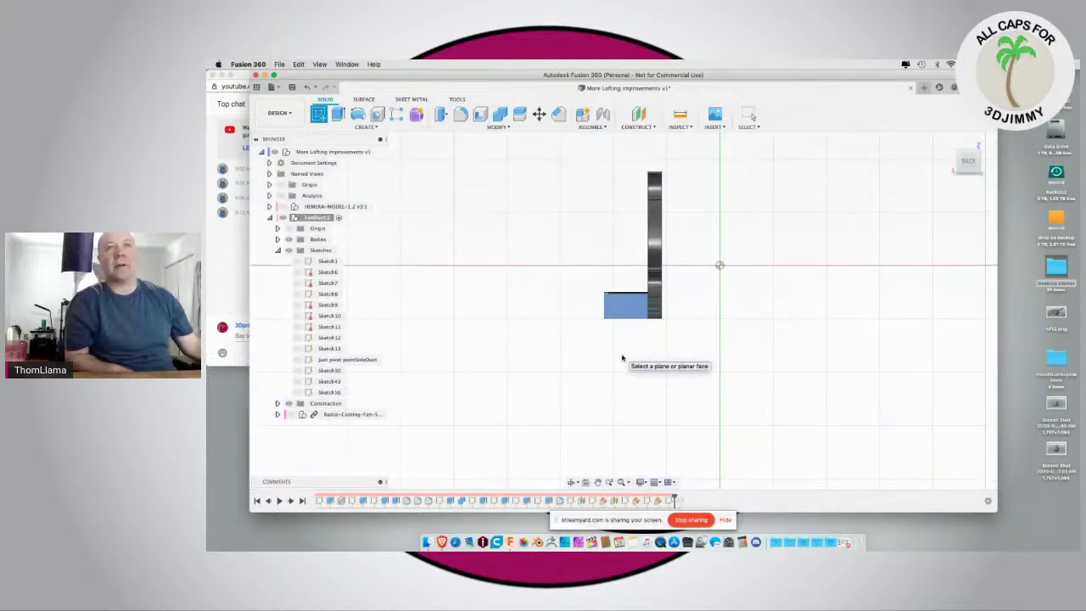
{"action": "left_click", "coordinate": [667, 446]}
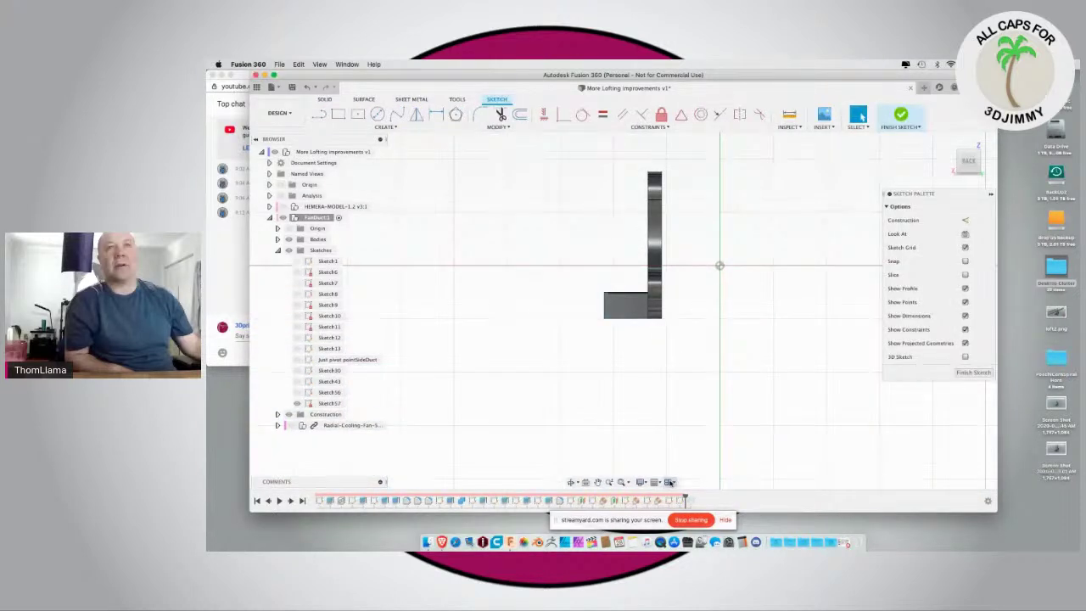
{"action": "left_click", "coordinate": [296, 392]}
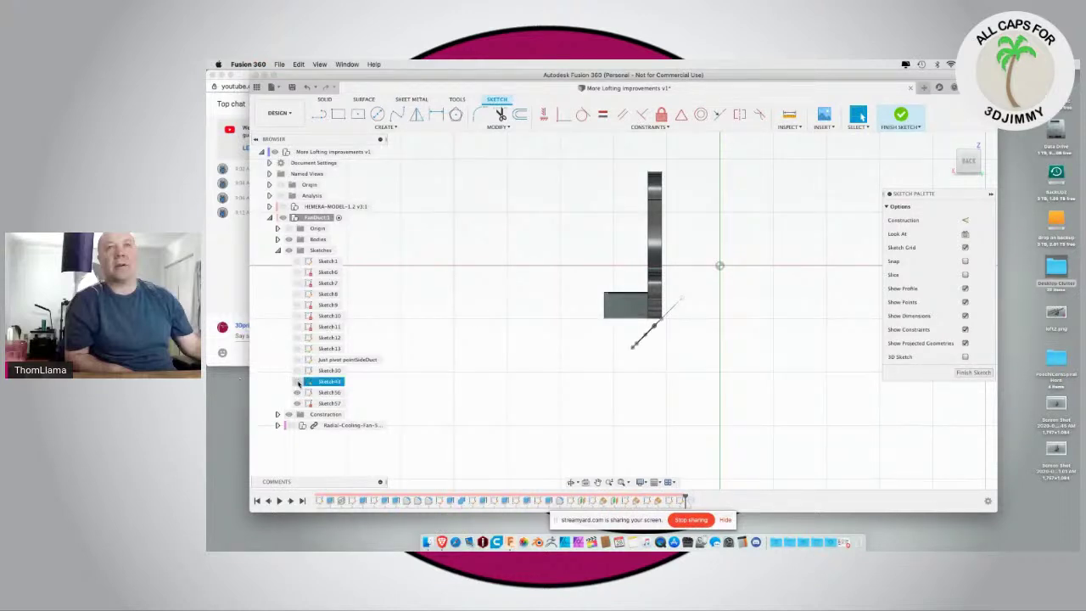
{"action": "middle_click_drag", "start_coordinate": [663, 369], "coordinate": [681, 328], "text": "shift"}
{"action": "key", "text": "Escape"}
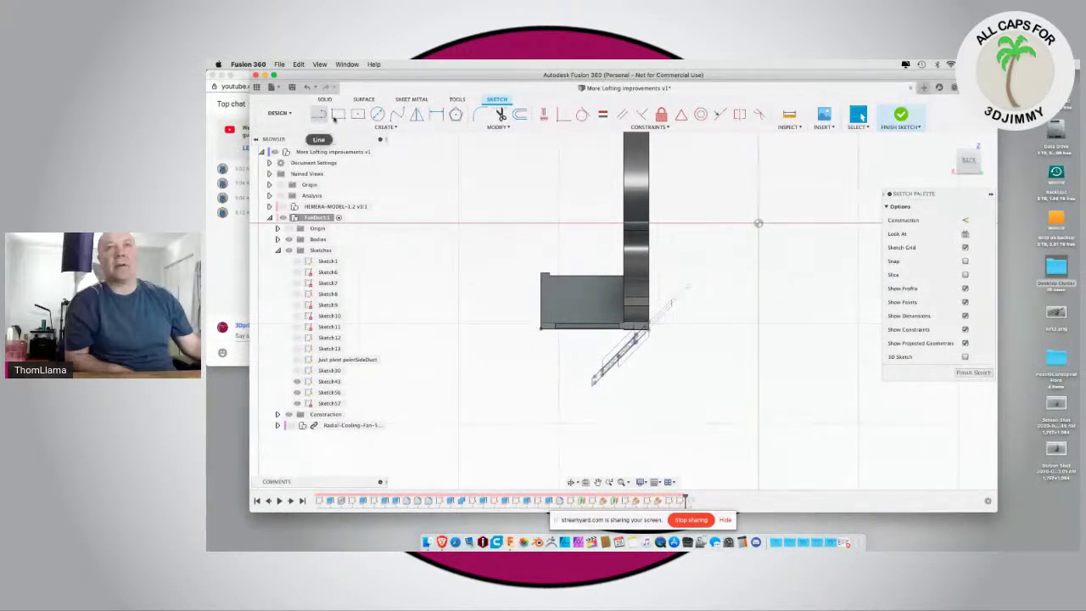
Step: Draw a two-point spline from inside the bracket opening to the angled outlet profile and bend its outlet end into a curve
{"action": "left_click", "coordinate": [394, 119]}
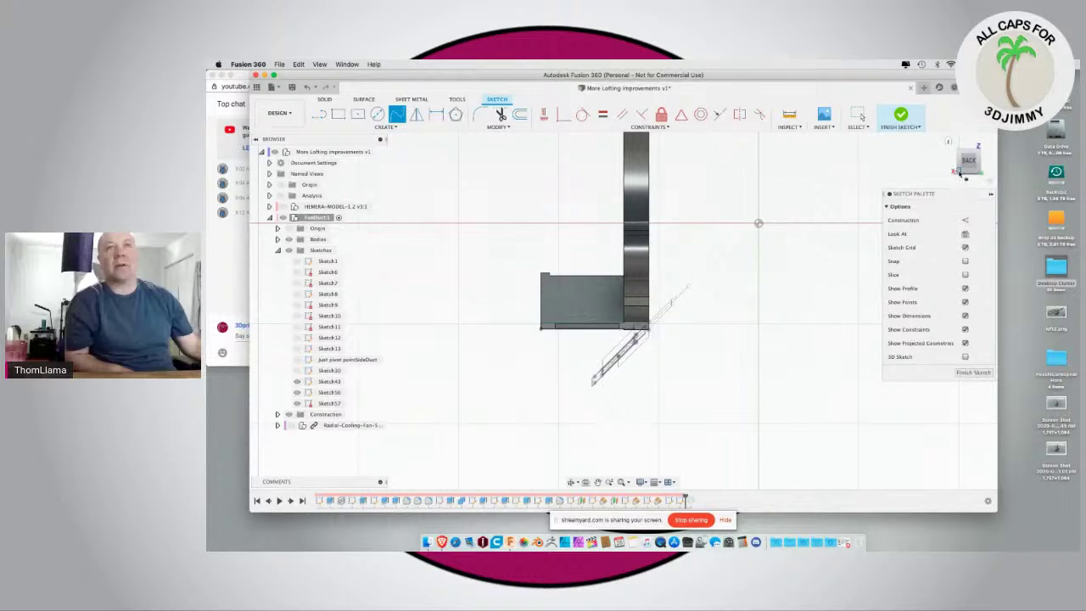
{"action": "left_click", "coordinate": [969, 161]}
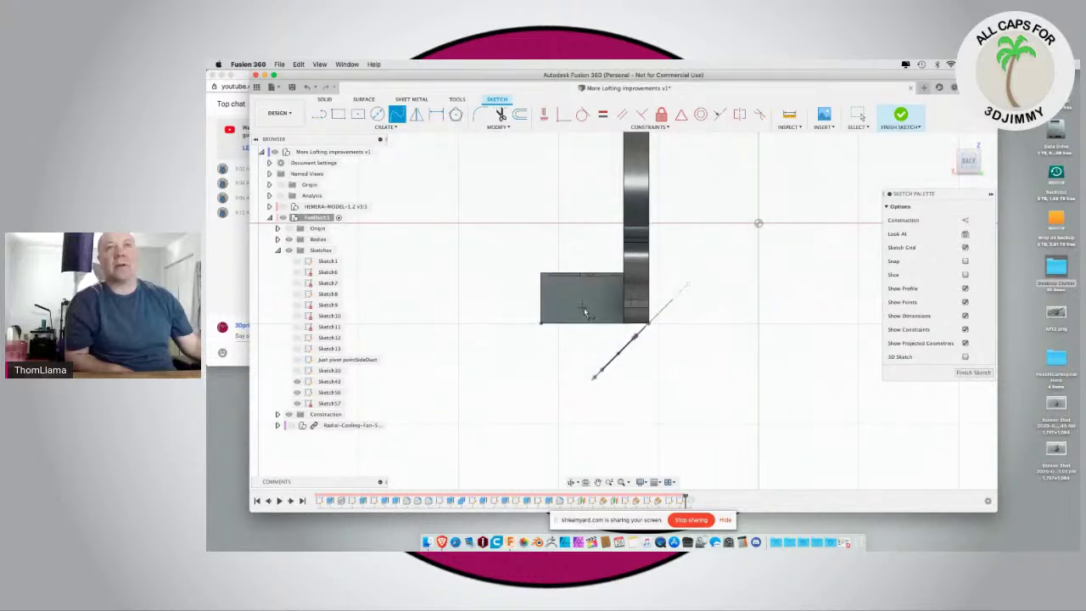
{"action": "left_click", "coordinate": [608, 375]}
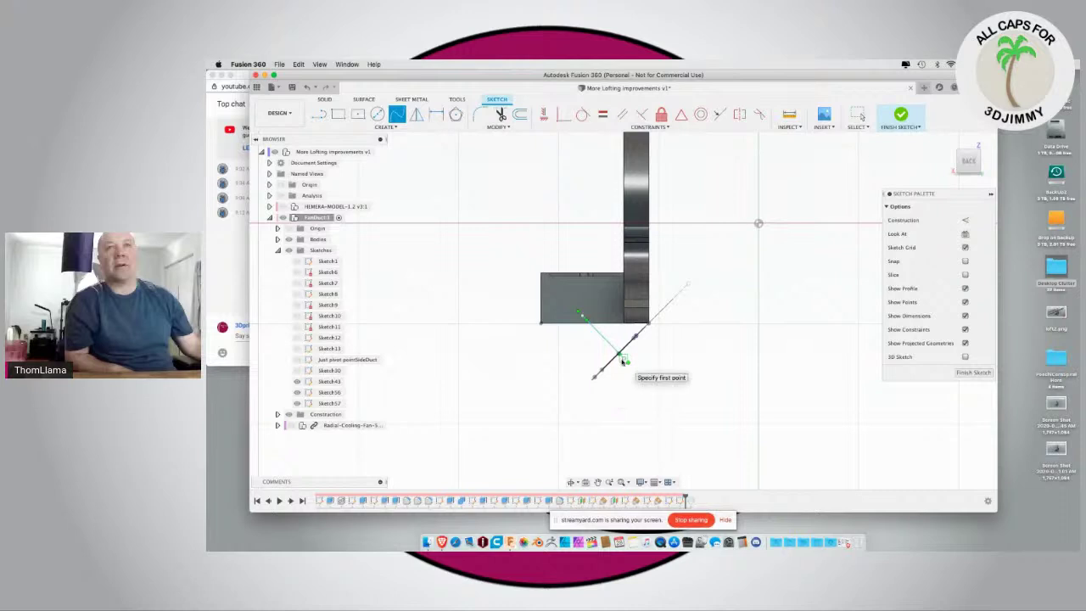
{"action": "key", "text": "Escape"}
{"action": "left_click_drag", "start_coordinate": [620, 357], "coordinate": [614, 353]}
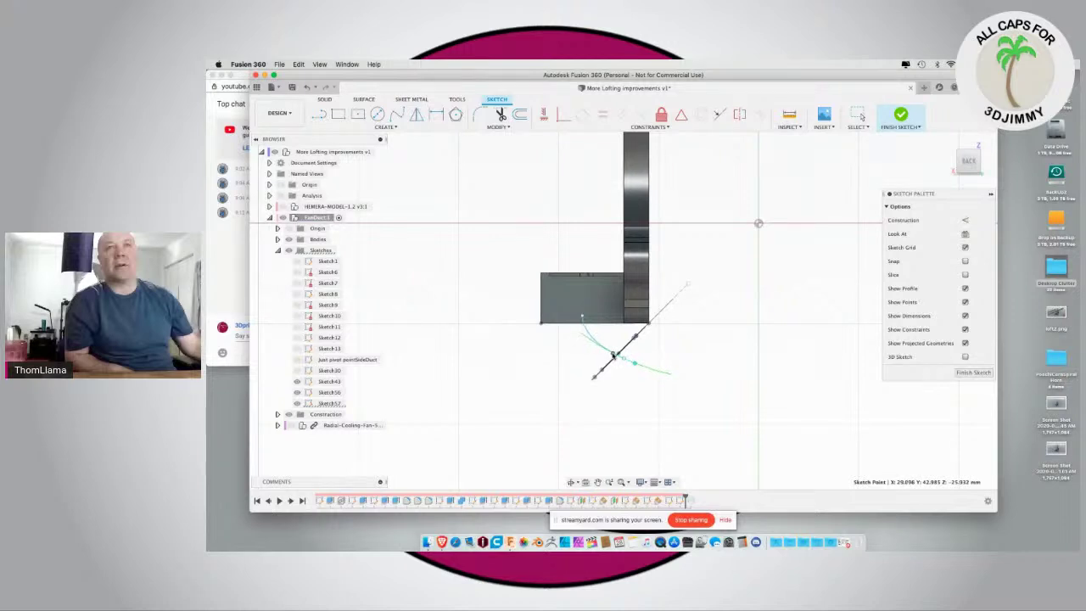
Step: Fine-tune the spline's start and outlet points so it curves smoothly through the duct, and finish the sketch
{"action": "scroll", "coordinate": [593, 319], "scroll_direction": "up", "scroll_amount": 4}
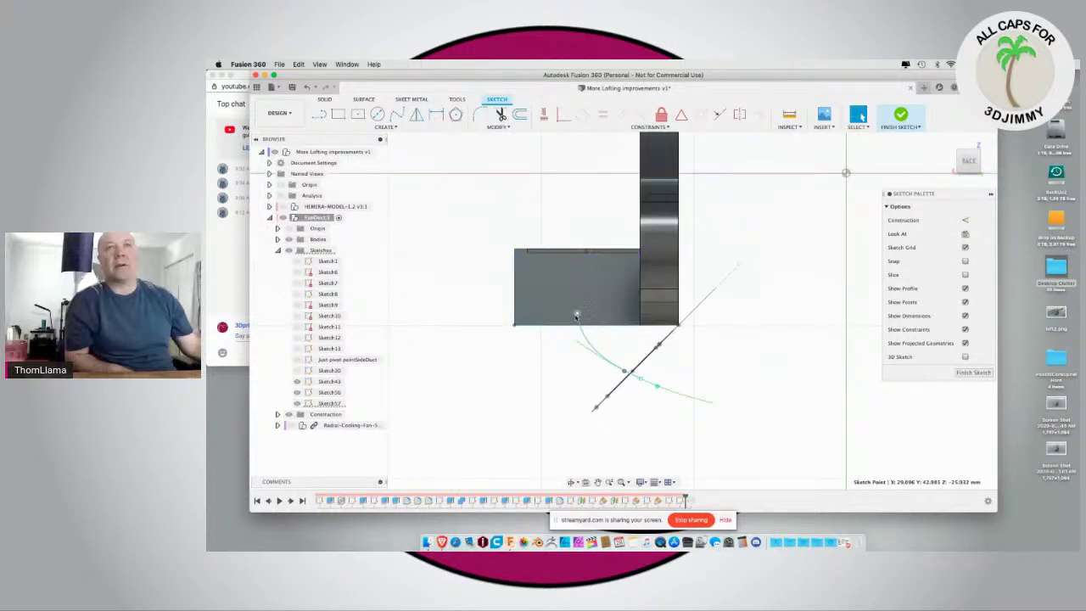
{"action": "left_click", "coordinate": [578, 315]}
{"action": "left_click_drag", "start_coordinate": [577, 310], "coordinate": [576, 309]}
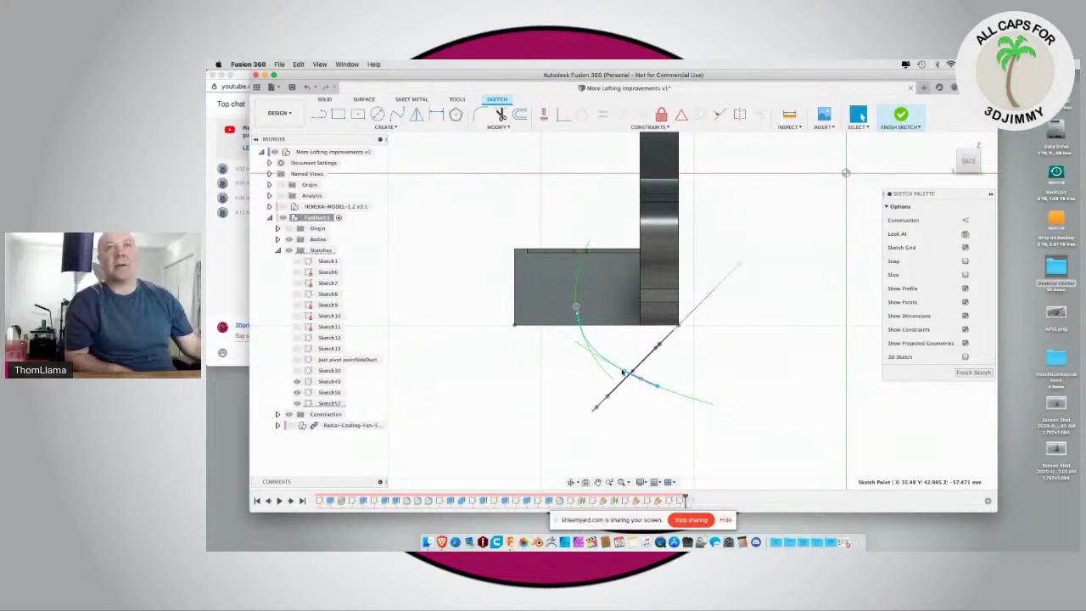
{"action": "left_click_drag", "start_coordinate": [626, 371], "coordinate": [626, 370]}
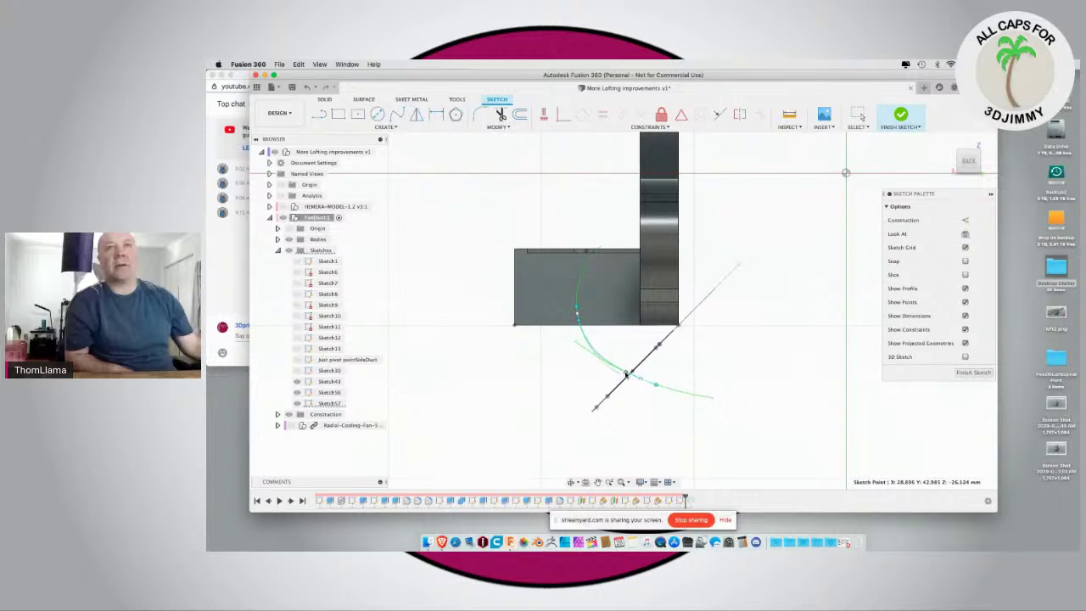
{"action": "scroll", "coordinate": [565, 383], "scroll_direction": "up", "scroll_amount": 2}
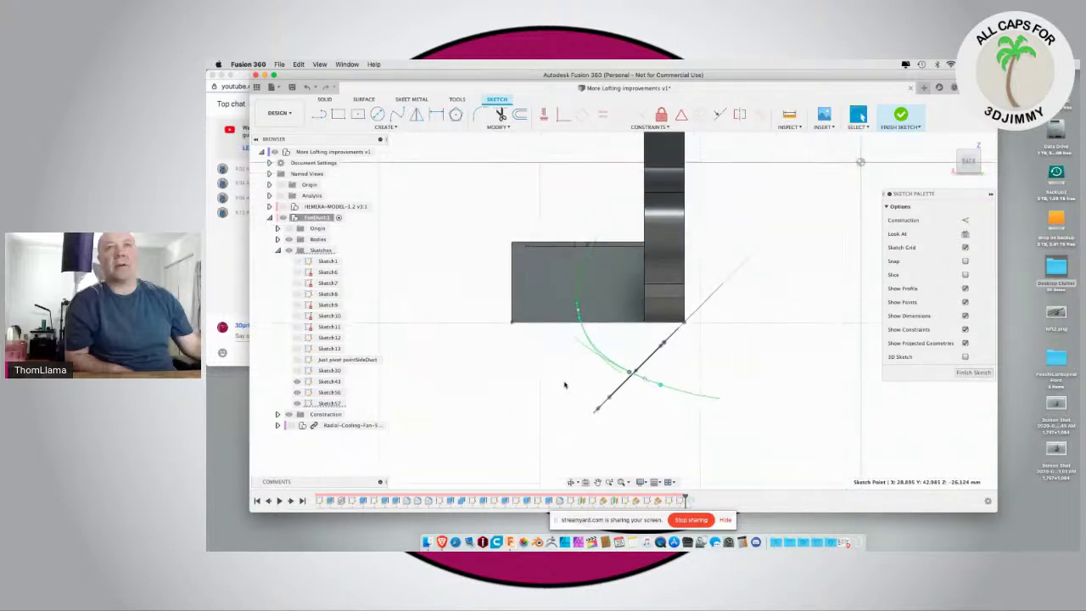
{"action": "left_click", "coordinate": [974, 372]}
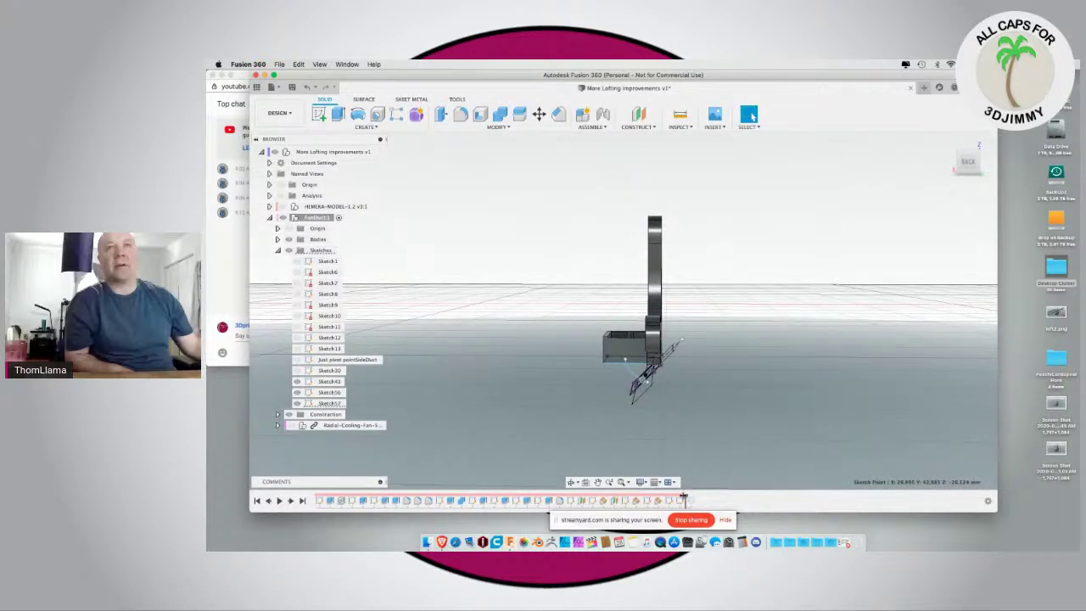
Step: Roll the timeline past the outer duct loft and edit it to follow the new spline as its centerline
{"action": "right_click", "coordinate": [690, 501]}
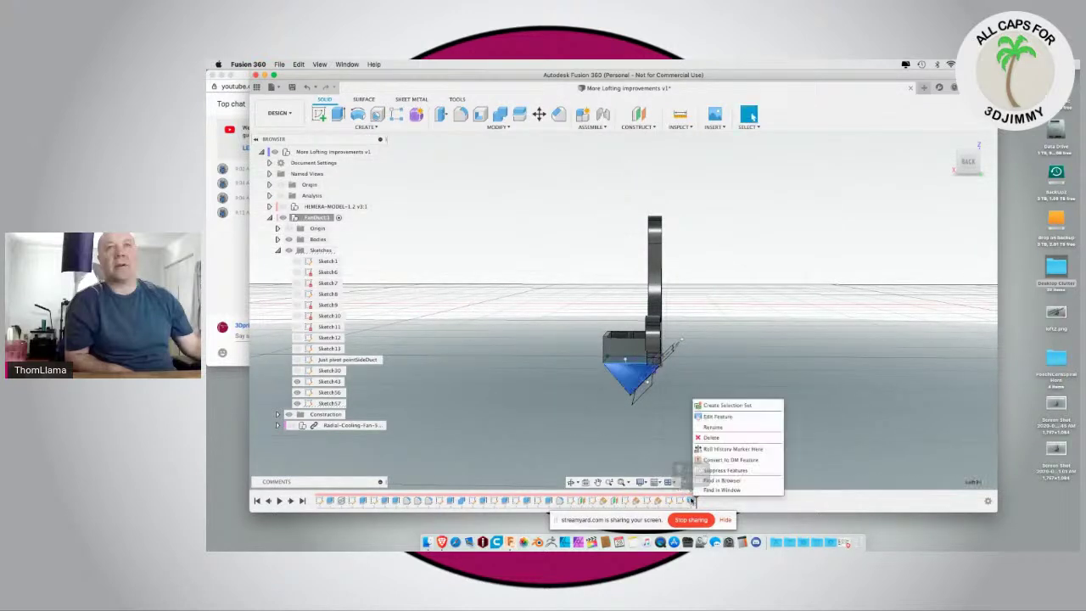
{"action": "left_click", "coordinate": [717, 416]}
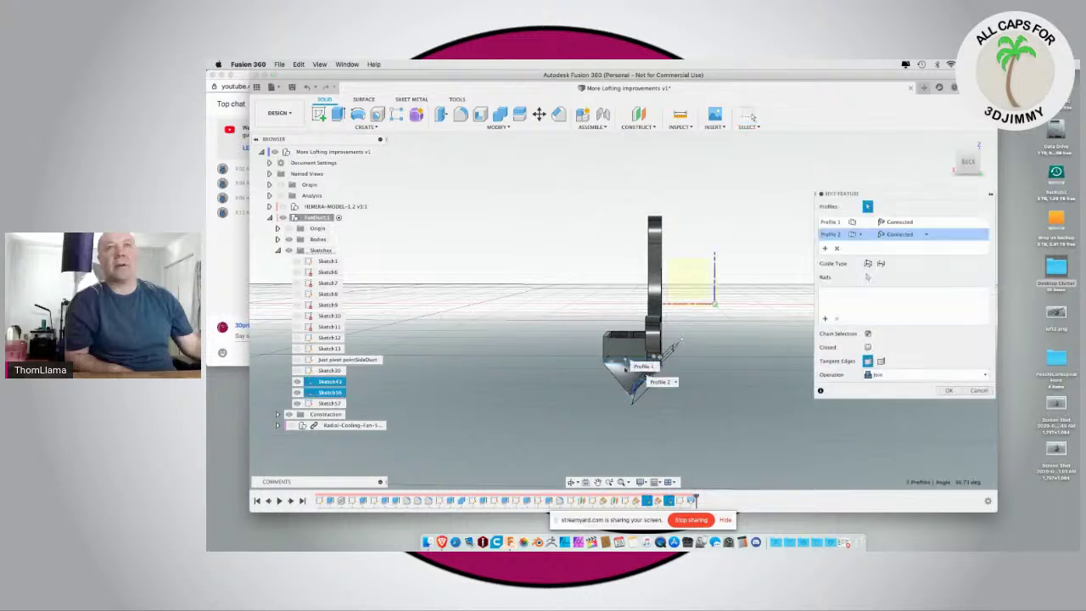
{"action": "left_click", "coordinate": [881, 263]}
{"action": "left_click", "coordinate": [635, 376]}
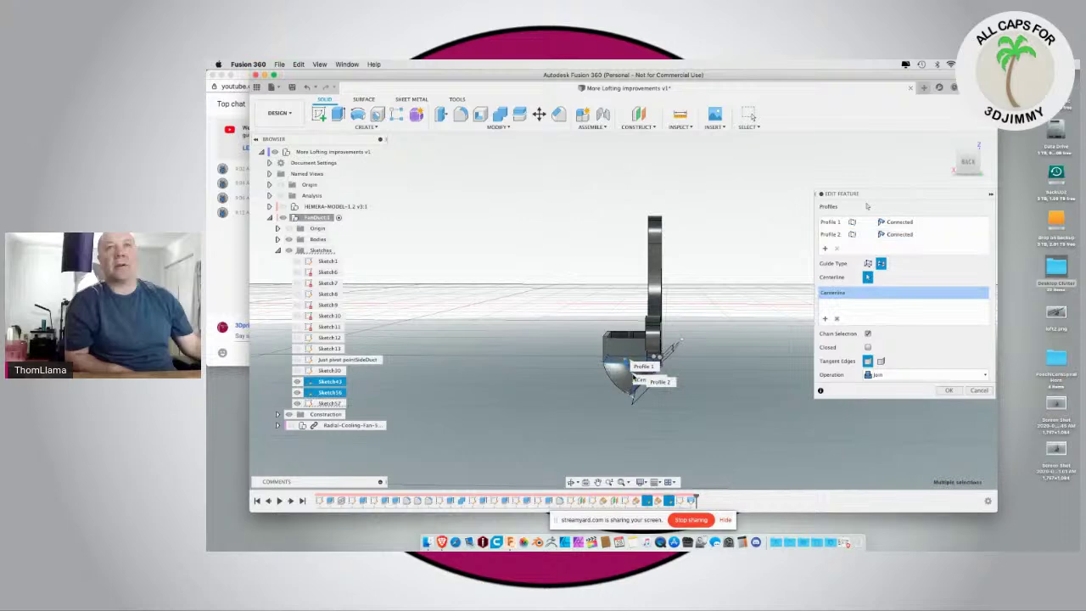
{"action": "middle_click_drag", "start_coordinate": [585, 399], "coordinate": [645, 330], "text": "shift"}
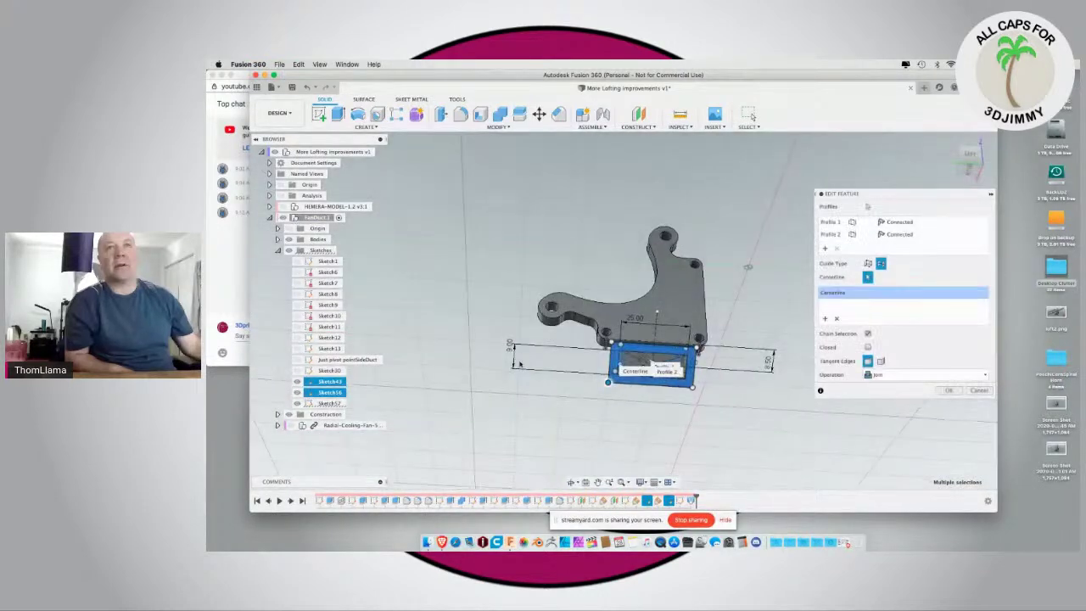
{"action": "left_click", "coordinate": [951, 390]}
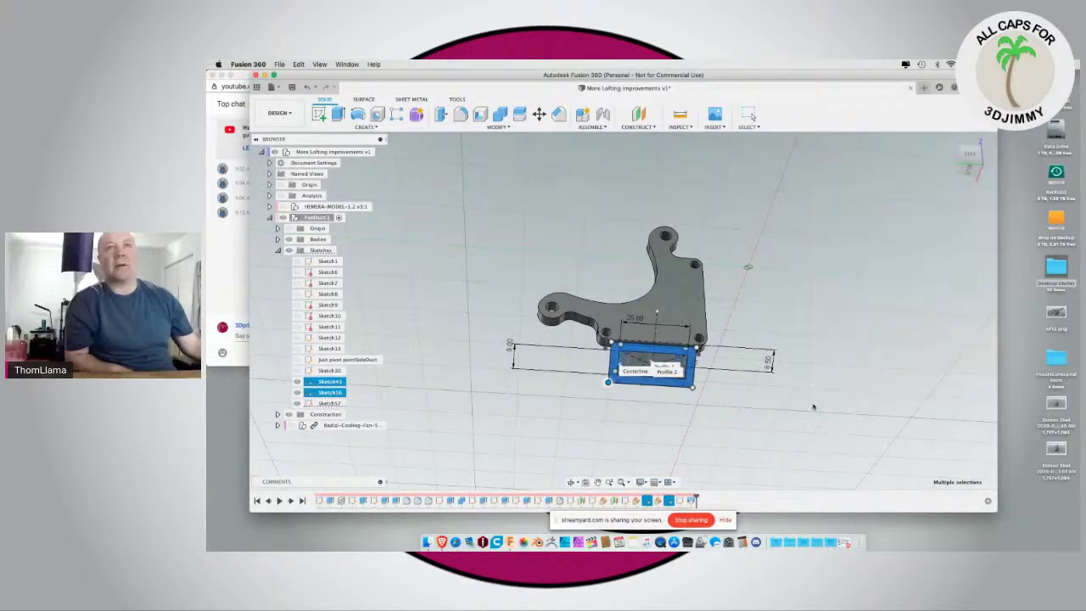
Step: Start a Cut loft from the inner opening profile to the inner outlet profile, with Centerline as the guide type
{"action": "middle_click_drag", "start_coordinate": [722, 396], "coordinate": [705, 394], "text": "shift"}
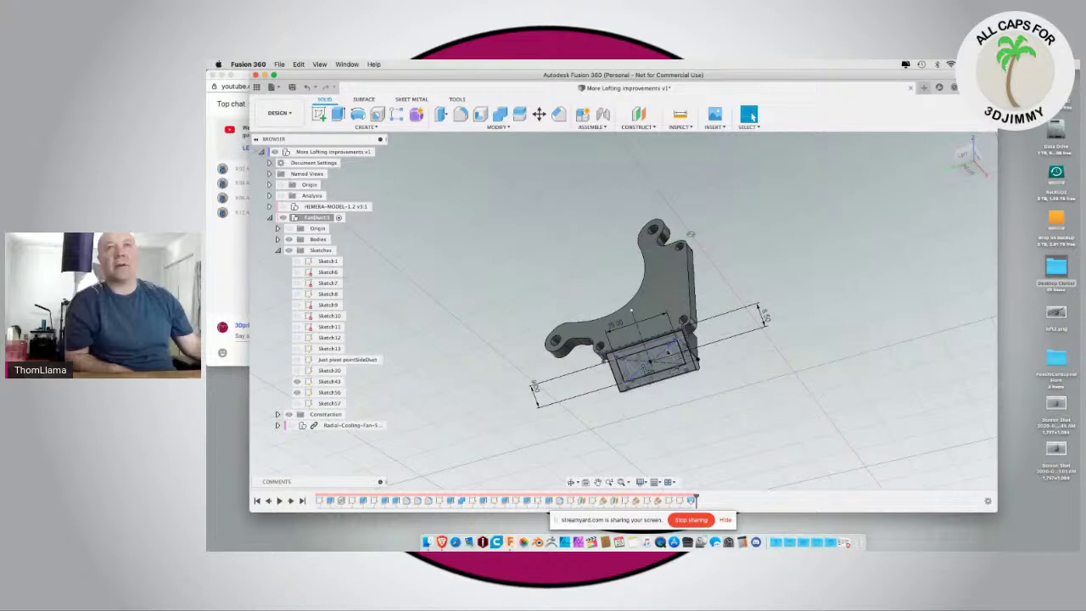
{"action": "middle_click_drag", "start_coordinate": [726, 370], "coordinate": [677, 435], "text": "shift"}
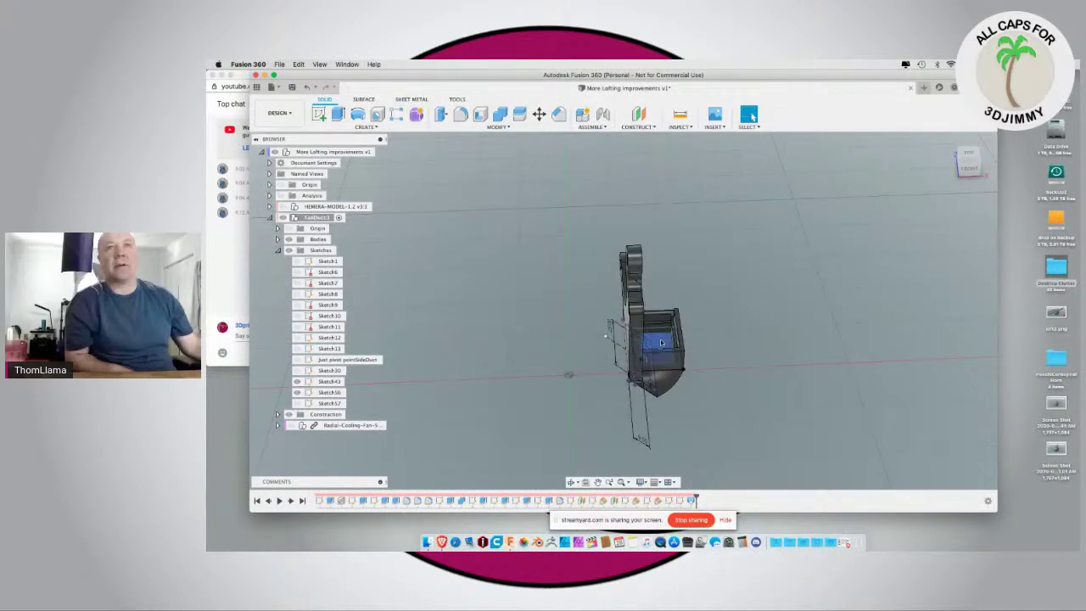
{"action": "left_click", "coordinate": [661, 342]}
{"action": "left_click", "coordinate": [365, 127]}
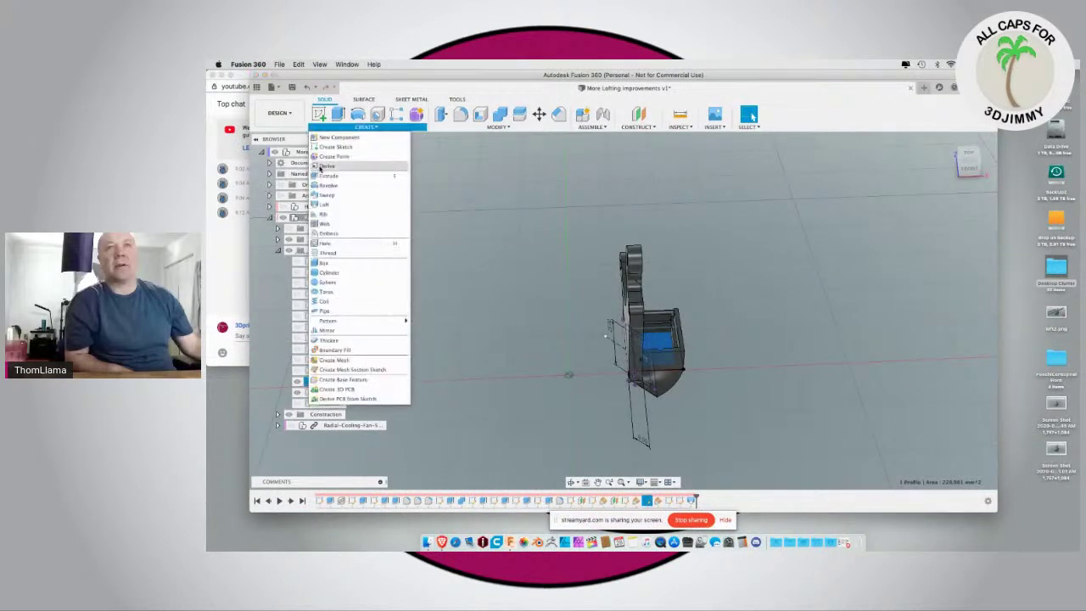
{"action": "left_click", "coordinate": [329, 207]}
{"action": "middle_click_drag", "start_coordinate": [552, 397], "coordinate": [628, 344], "text": "shift"}
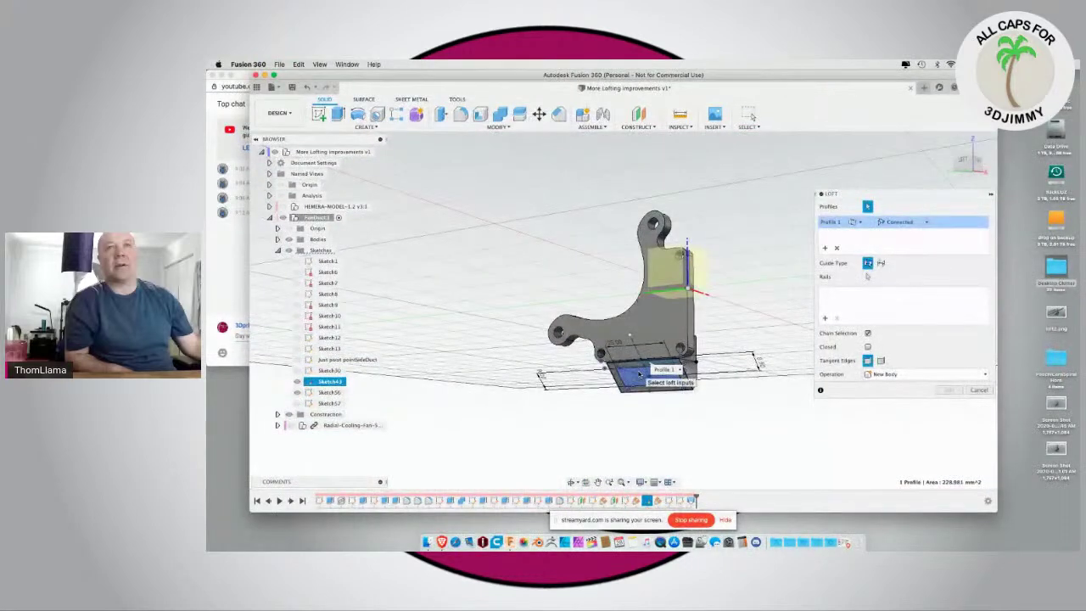
{"action": "left_click", "coordinate": [616, 381]}
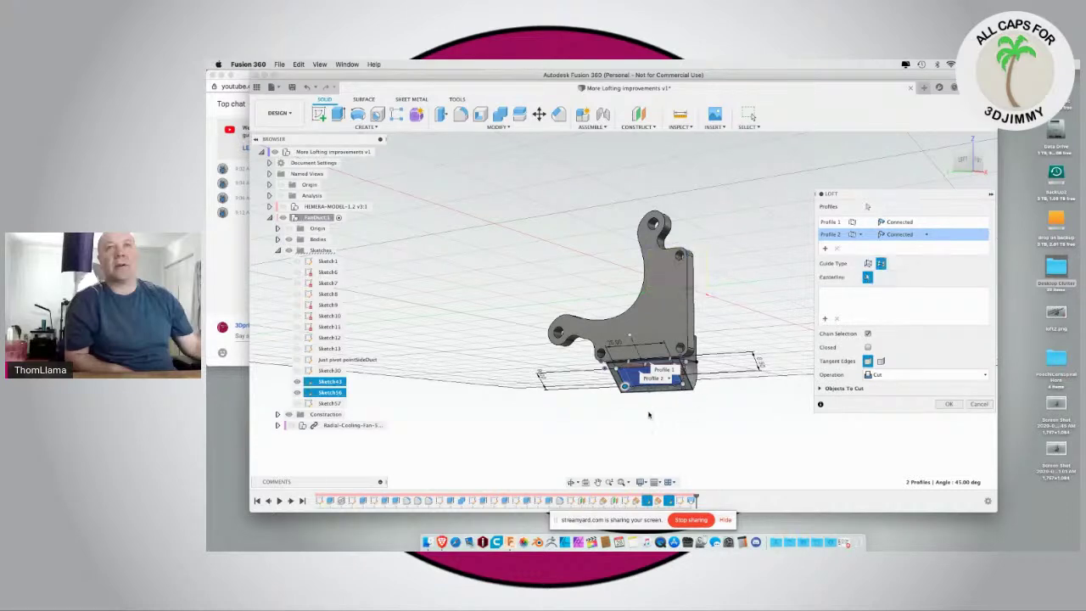
{"action": "mouse_move", "coordinate": [703, 413]}
{"action": "middle_mouse_down", "text": "shift"}
{"action": "mouse_move", "coordinate": [734, 408]}
{"action": "mouse_move", "coordinate": [703, 421]}
{"action": "middle_mouse_up", "text": "shift"}
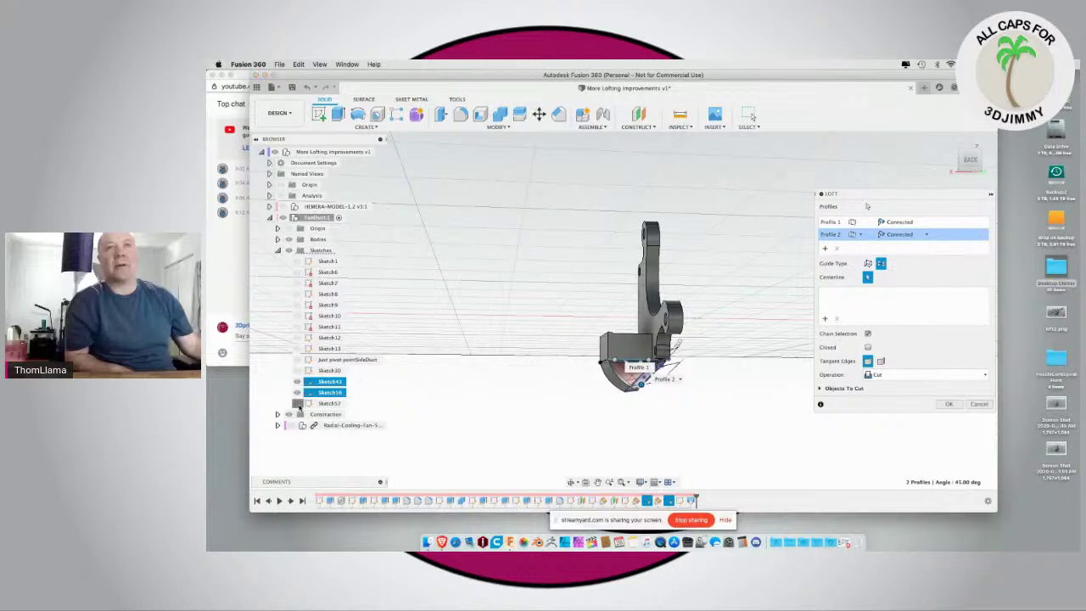
Step: Show Sketch57, pick its spline as the centerline and create the cut loft that hollows the duct
{"action": "right_click", "coordinate": [535, 388]}
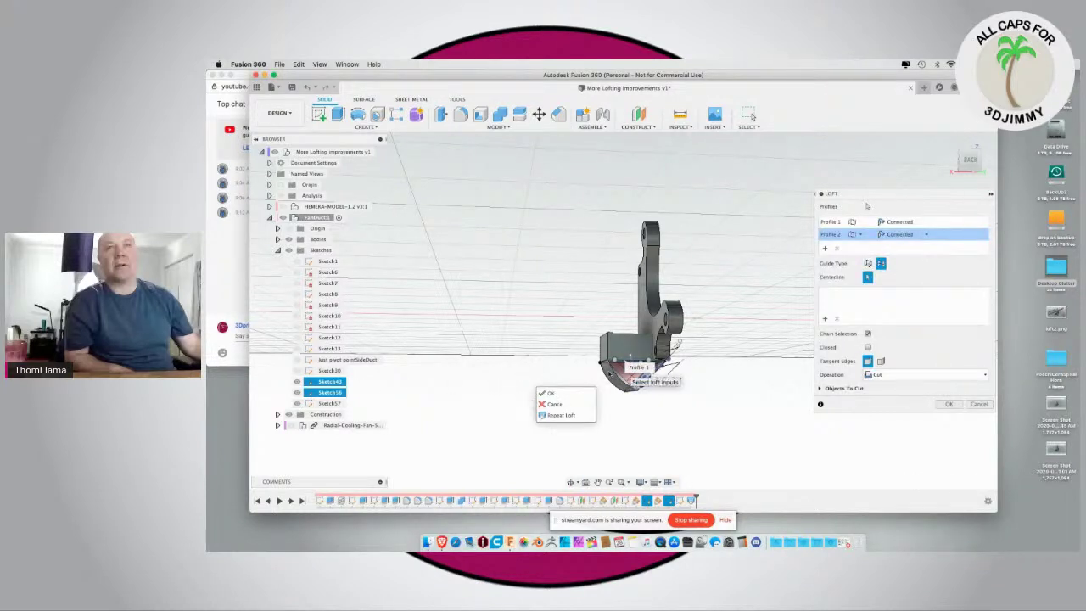
{"action": "left_click", "coordinate": [493, 383]}
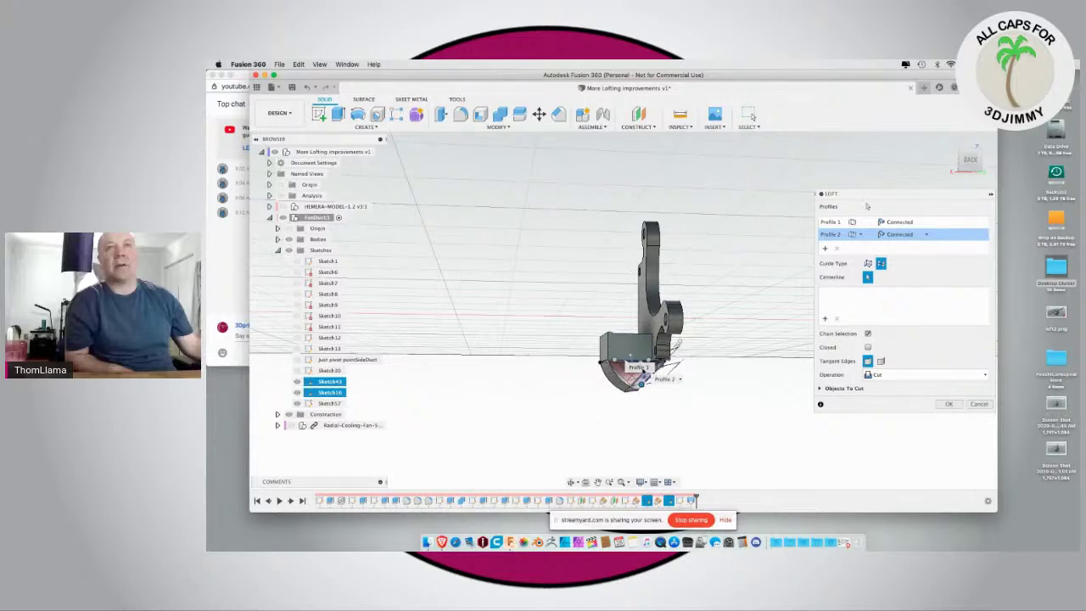
{"action": "scroll", "coordinate": [634, 345], "scroll_direction": "down", "scroll_amount": 5}
{"action": "scroll", "coordinate": [632, 363], "scroll_direction": "up", "scroll_amount": 5}
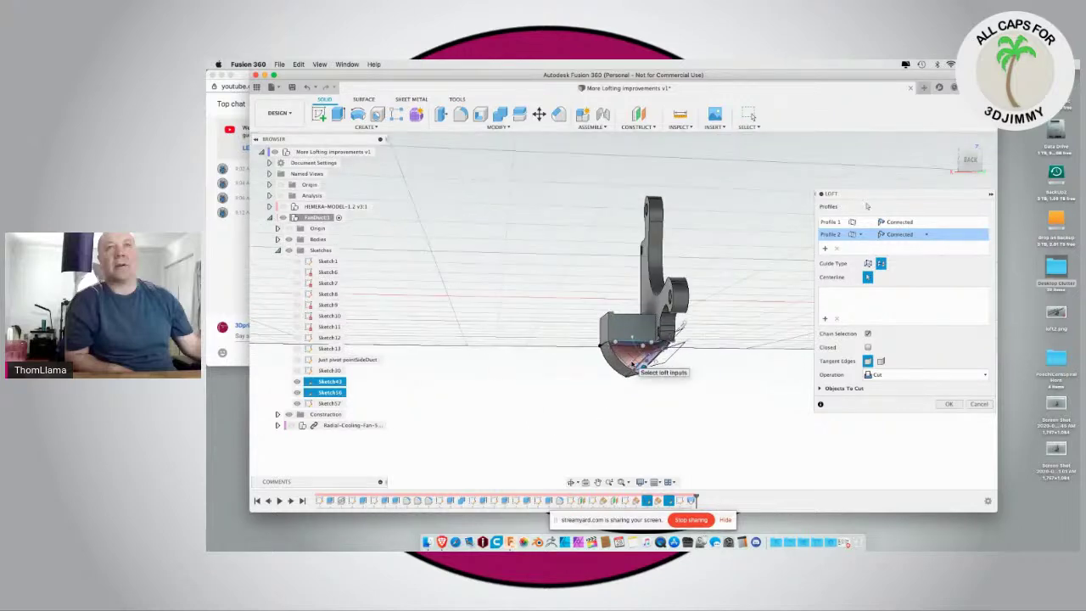
{"action": "scroll", "coordinate": [638, 363], "scroll_direction": "up", "scroll_amount": 5}
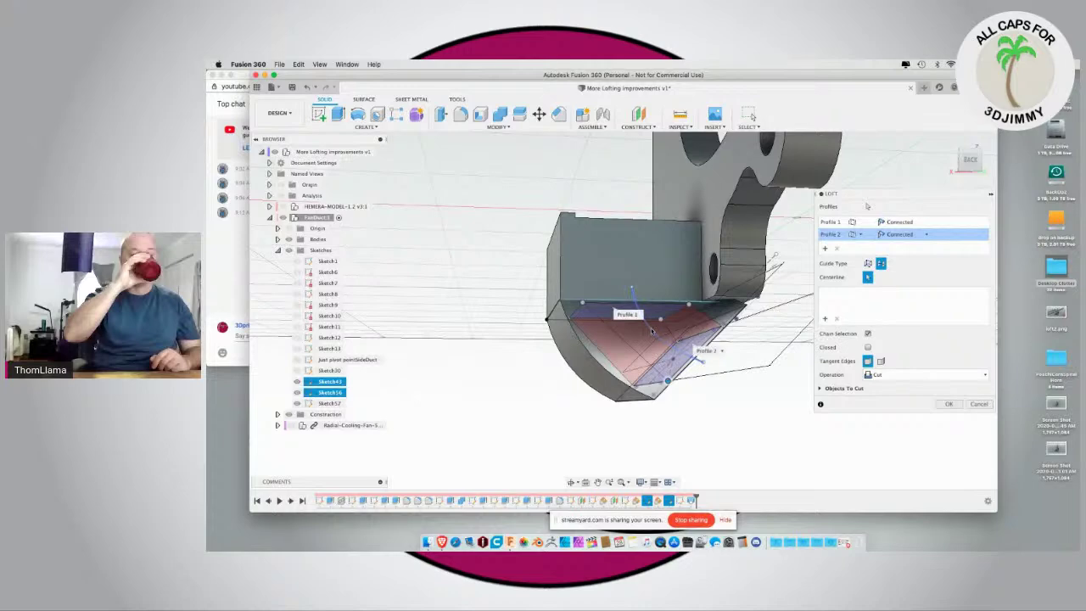
{"action": "left_click", "coordinate": [652, 327]}
{"action": "middle_click_drag", "start_coordinate": [652, 382], "coordinate": [645, 306], "text": "shift"}
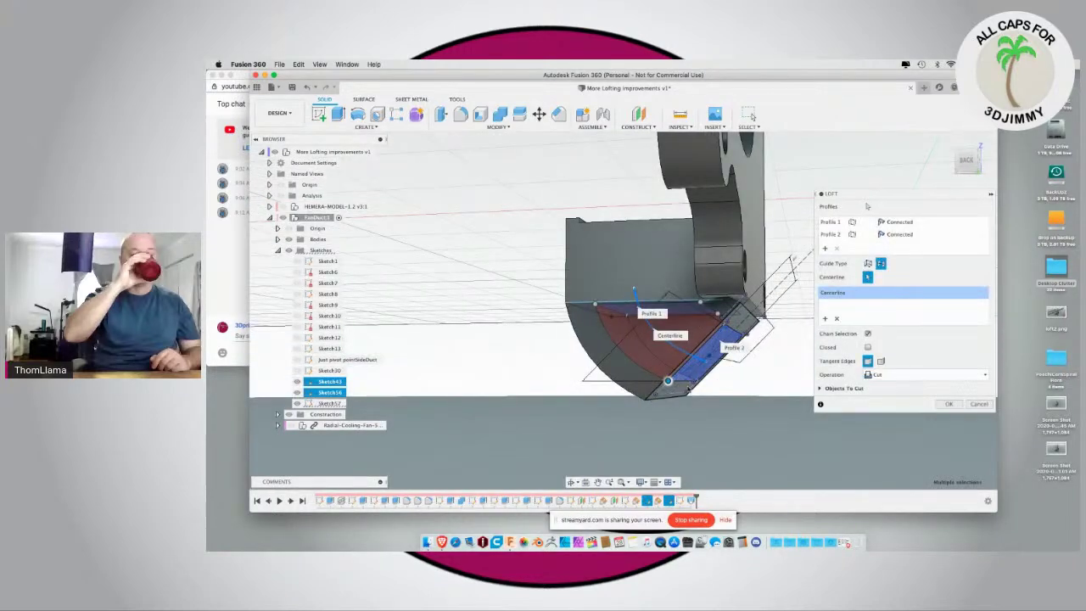
{"action": "left_click", "coordinate": [950, 404]}
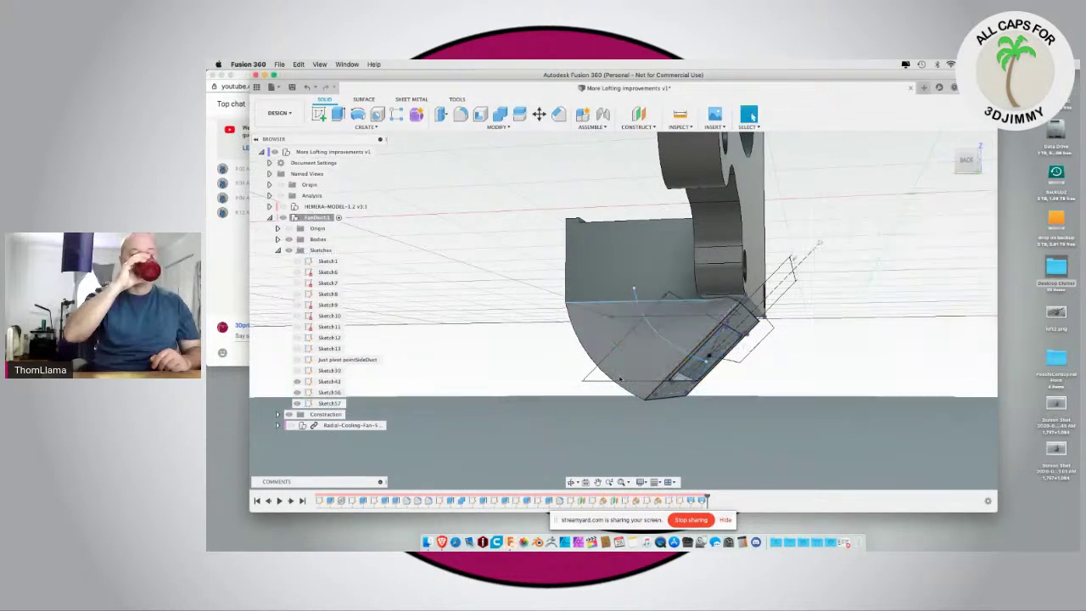
Step: Hide Sketch43, Sketch56 and Sketch57 and inspect the hollow duct from several sides
{"action": "middle_click_drag", "start_coordinate": [526, 360], "coordinate": [486, 347], "text": "shift"}
{"action": "key", "text": "Escape"}
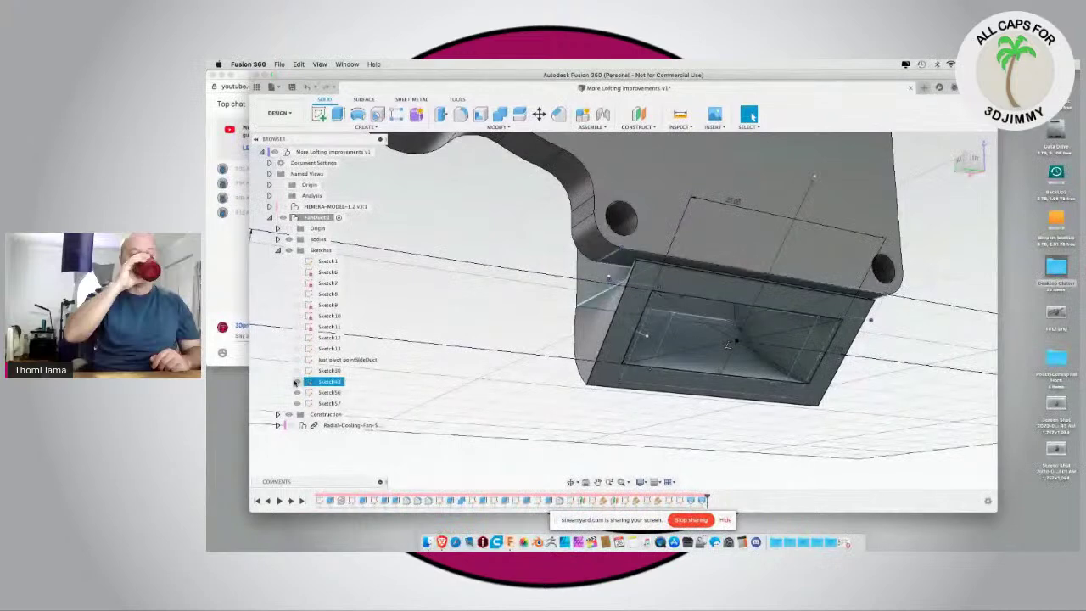
{"action": "left_click", "coordinate": [298, 393]}
{"action": "left_click", "coordinate": [298, 403]}
{"action": "mouse_move", "coordinate": [441, 391]}
{"action": "middle_mouse_down", "text": "shift"}
{"action": "mouse_move", "coordinate": [459, 402]}
{"action": "mouse_move", "coordinate": [480, 383]}
{"action": "mouse_move", "coordinate": [488, 395]}
{"action": "mouse_move", "coordinate": [407, 381]}
{"action": "mouse_move", "coordinate": [390, 365]}
{"action": "mouse_move", "coordinate": [388, 375]}
{"action": "mouse_move", "coordinate": [419, 371]}
{"action": "mouse_move", "coordinate": [405, 364]}
{"action": "mouse_move", "coordinate": [379, 371]}
{"action": "mouse_move", "coordinate": [379, 393]}
{"action": "mouse_move", "coordinate": [496, 382]}
{"action": "middle_mouse_up", "text": "shift"}
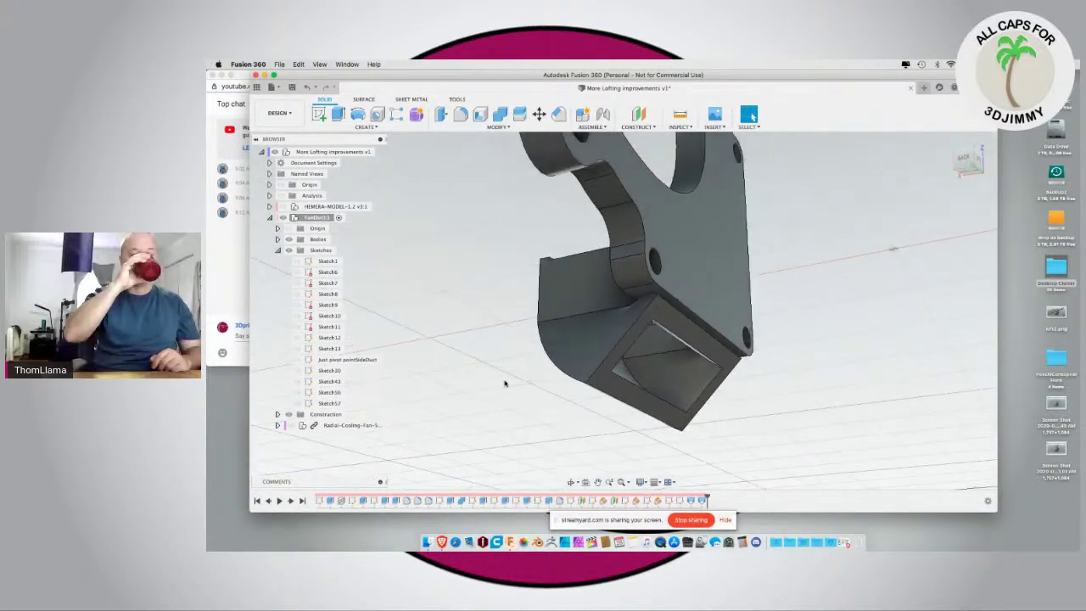
{"action": "middle_click_drag", "start_coordinate": [505, 384], "coordinate": [556, 365], "text": "shift"}
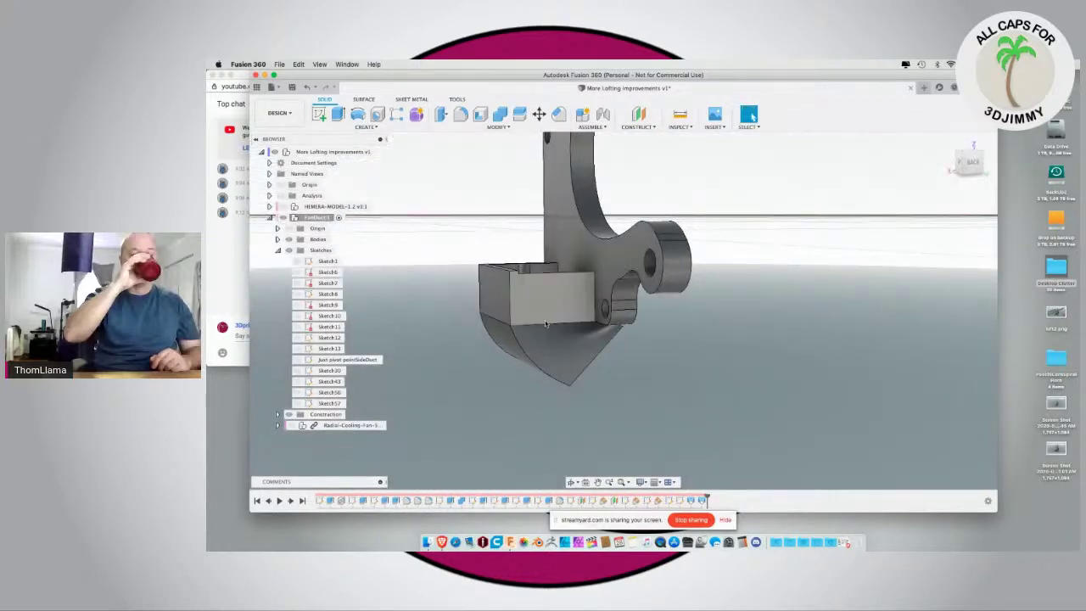
{"action": "middle_click_drag", "start_coordinate": [472, 397], "coordinate": [385, 399], "text": "shift"}
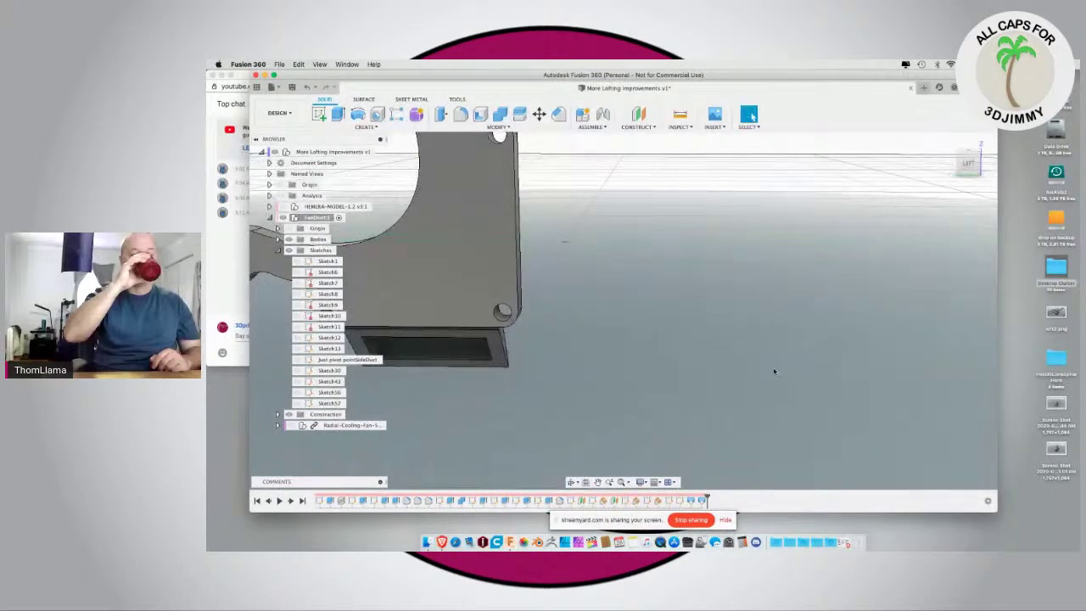
{"action": "scroll", "coordinate": [774, 371], "scroll_direction": "down", "scroll_amount": 5}
{"action": "scroll", "coordinate": [625, 387], "scroll_direction": "up", "scroll_amount": 5}
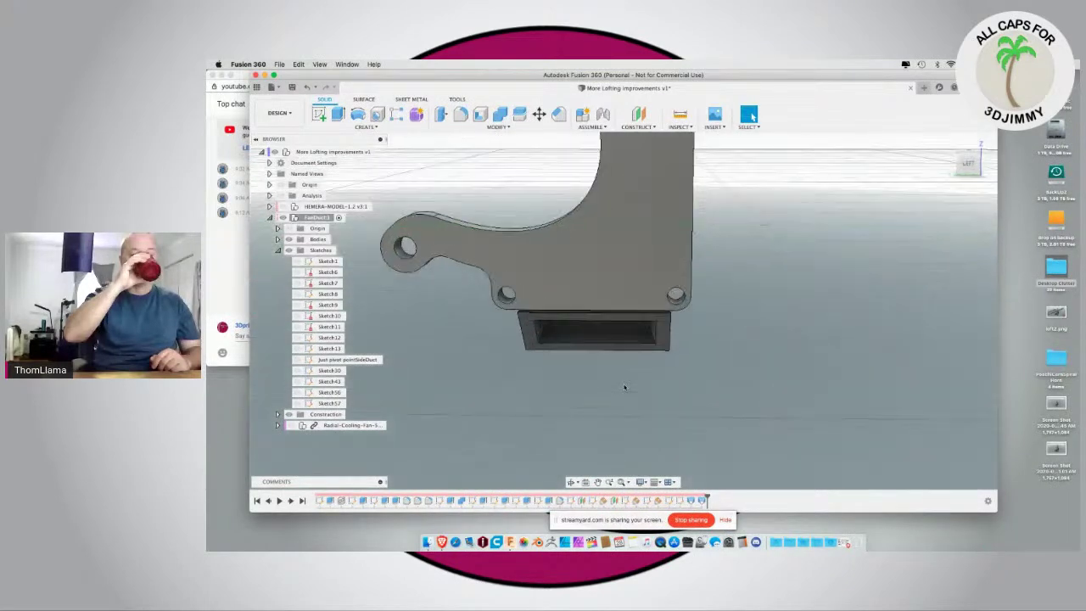
Step: Show the HEMERA model and start a new sketch on the flat end face of the nozzle tip
{"action": "middle_click_drag", "start_coordinate": [541, 384], "coordinate": [508, 370], "text": "shift"}
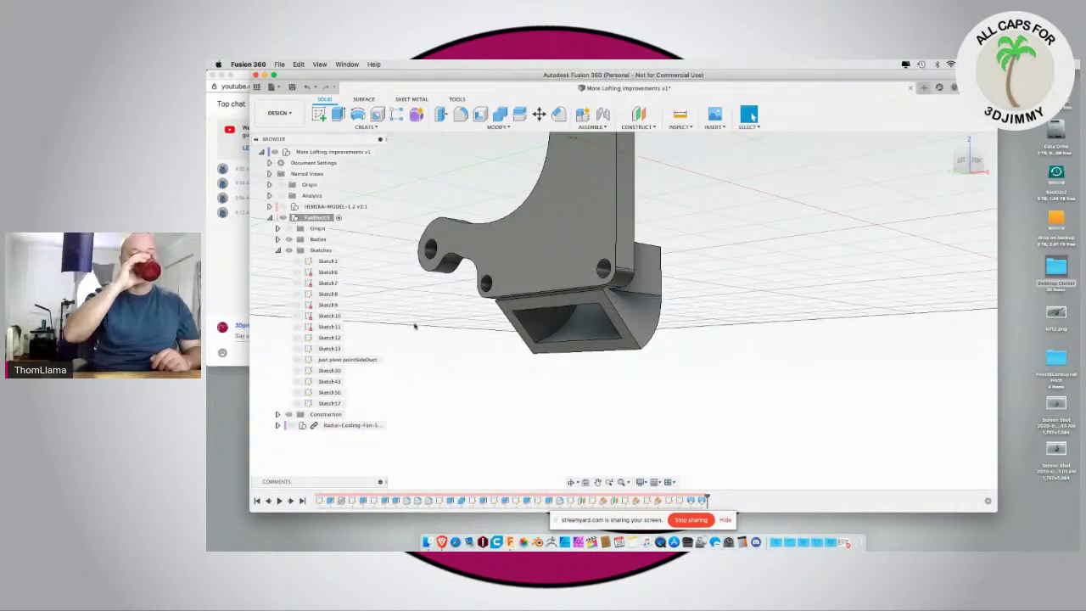
{"action": "left_click", "coordinate": [283, 207]}
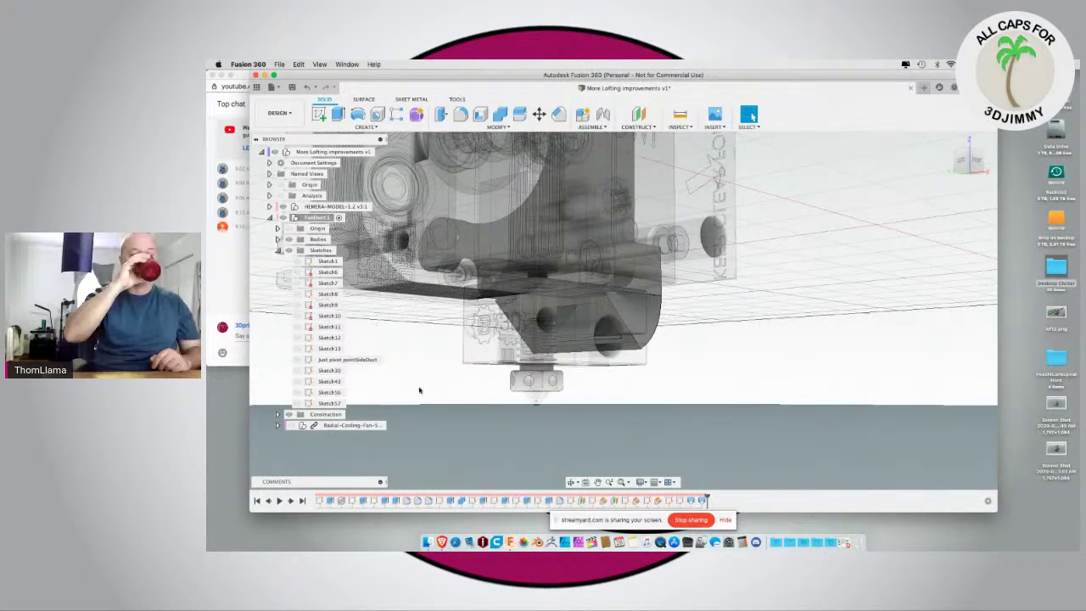
{"action": "middle_click_drag", "start_coordinate": [453, 443], "coordinate": [540, 337], "text": "shift"}
{"action": "scroll", "coordinate": [545, 340], "scroll_direction": "up", "scroll_amount": 5}
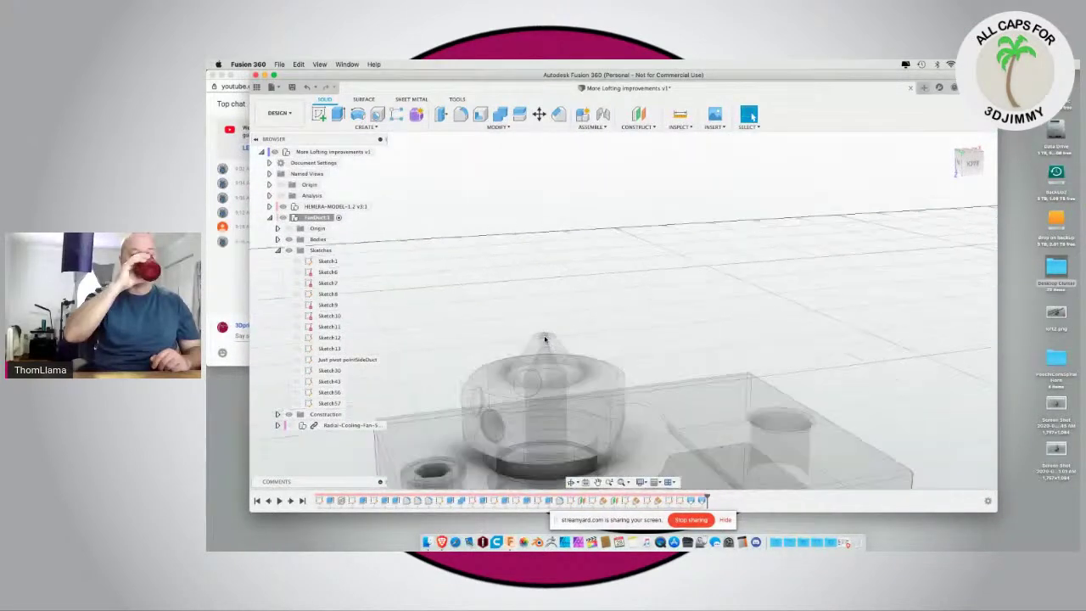
{"action": "scroll", "coordinate": [533, 341], "scroll_direction": "down", "scroll_amount": 4}
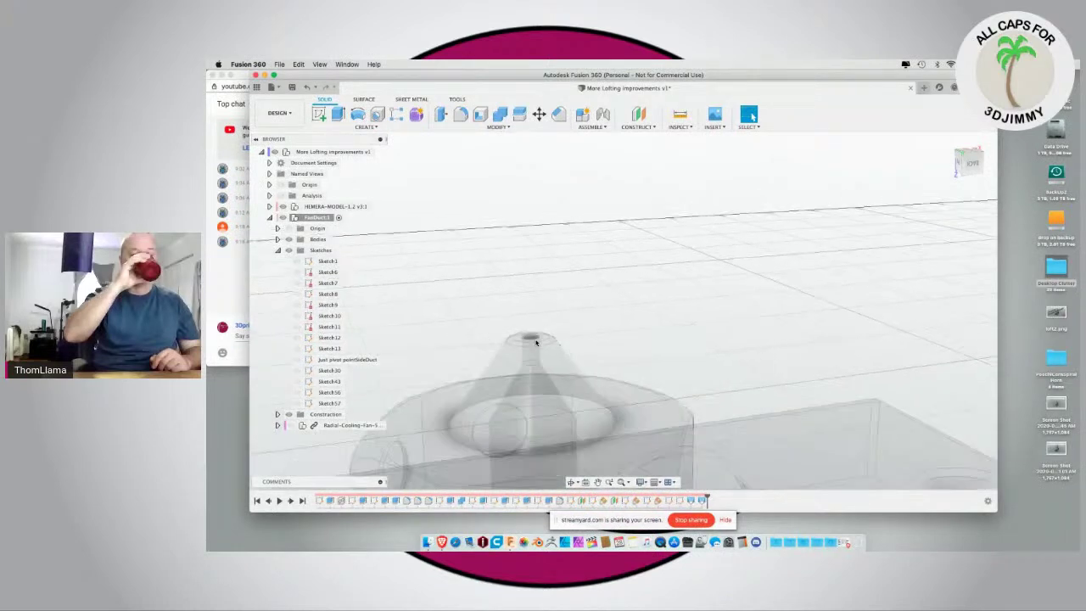
{"action": "scroll", "coordinate": [518, 341], "scroll_direction": "up", "scroll_amount": 3}
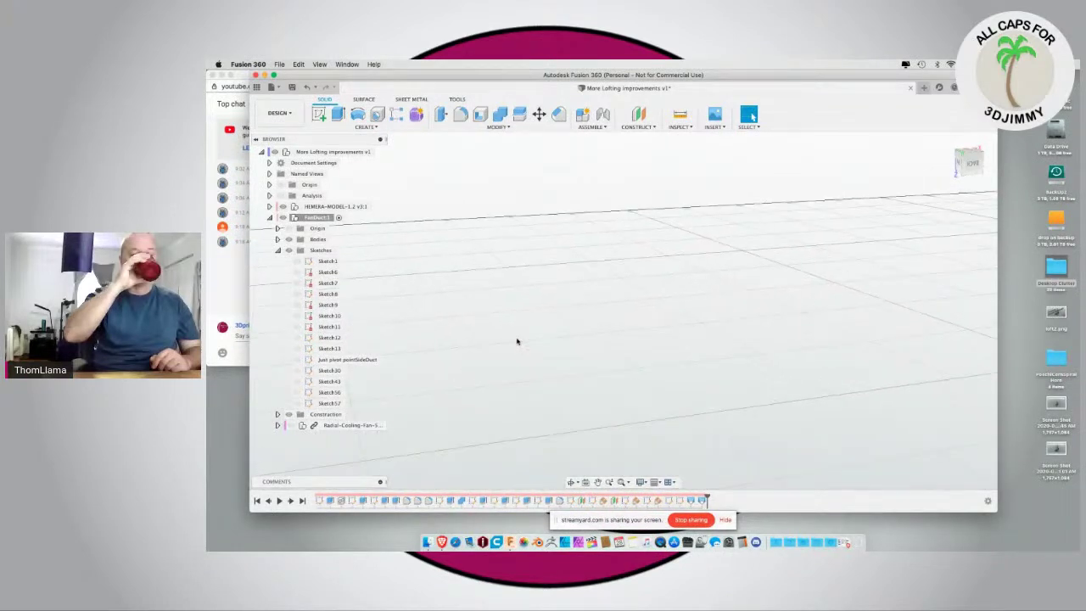
{"action": "scroll", "coordinate": [516, 341], "scroll_direction": "down", "scroll_amount": 3}
{"action": "left_click", "coordinate": [517, 340]}
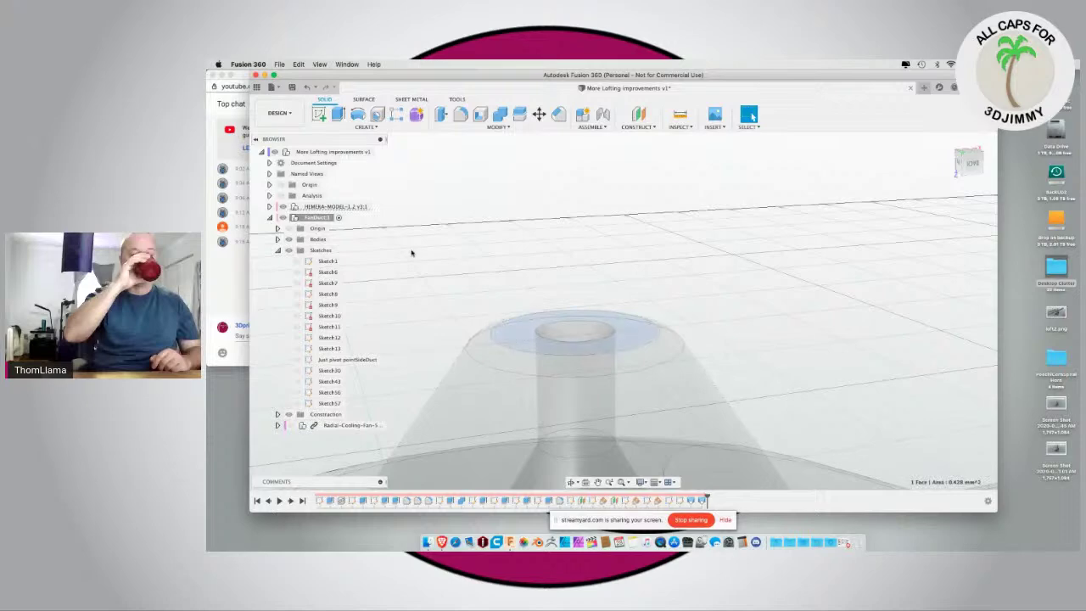
{"action": "left_click", "coordinate": [319, 114]}
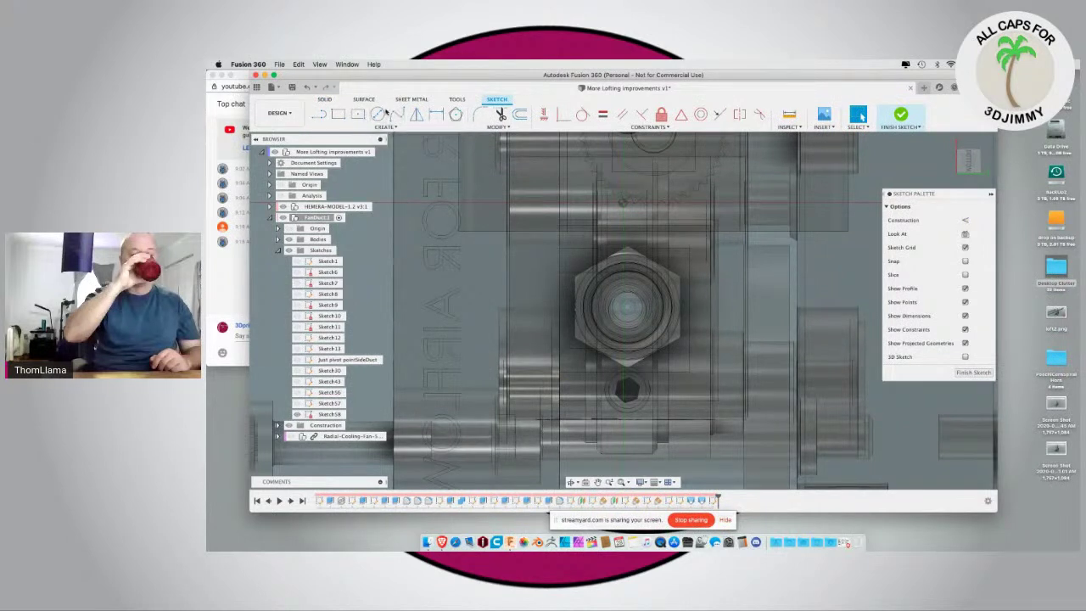
Step: Draw a circumscribed six-sided polygon centred on the nozzle, with a 17 mm centre-to-side distance
{"action": "left_click", "coordinate": [455, 113]}
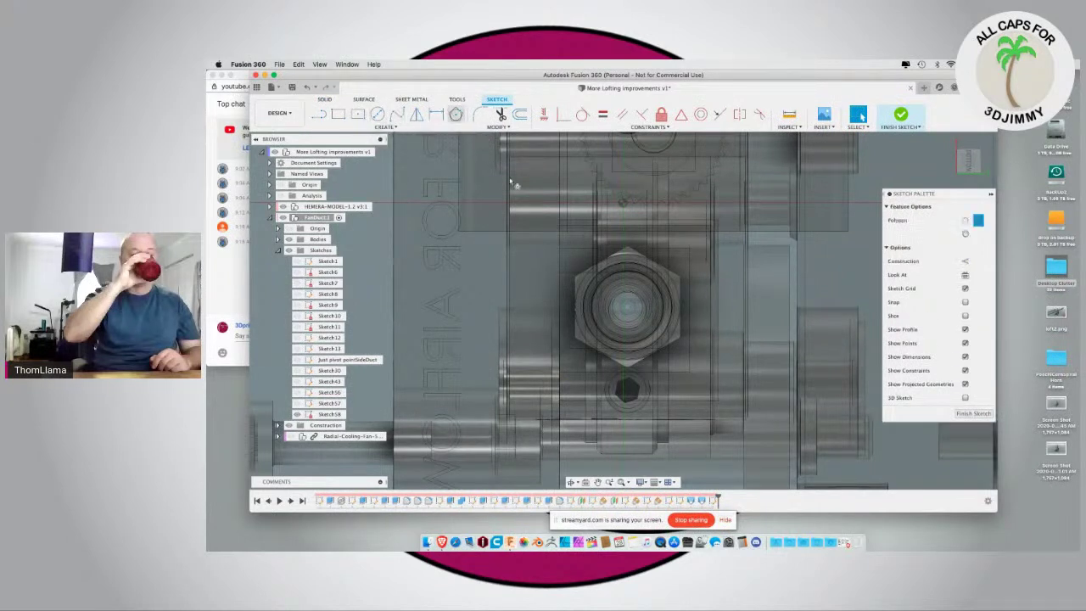
{"action": "left_click", "coordinate": [628, 308]}
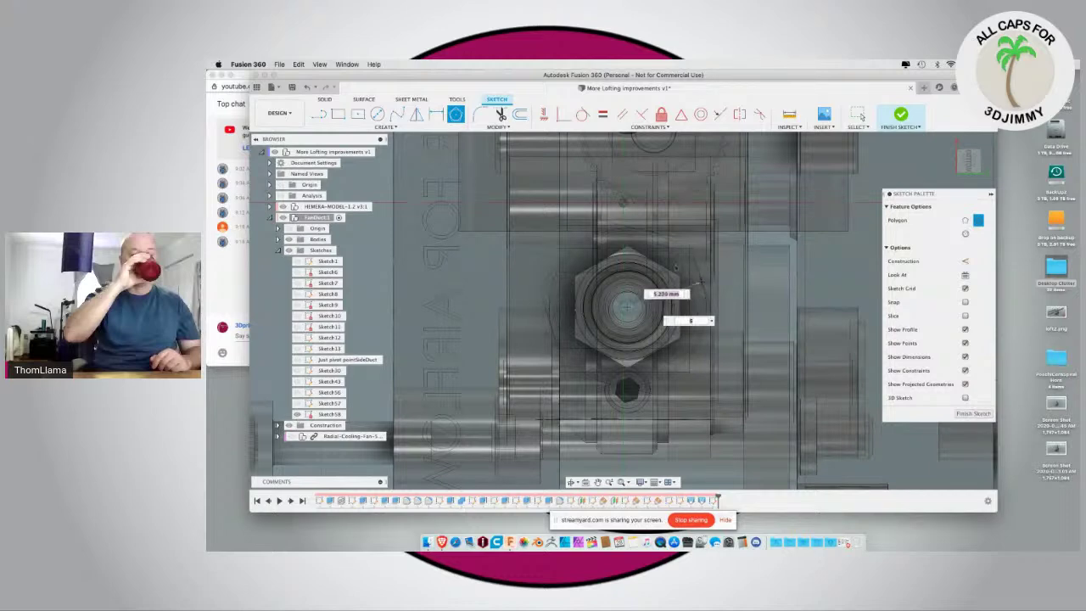
{"action": "scroll", "coordinate": [651, 250], "scroll_direction": "down", "scroll_amount": 5}
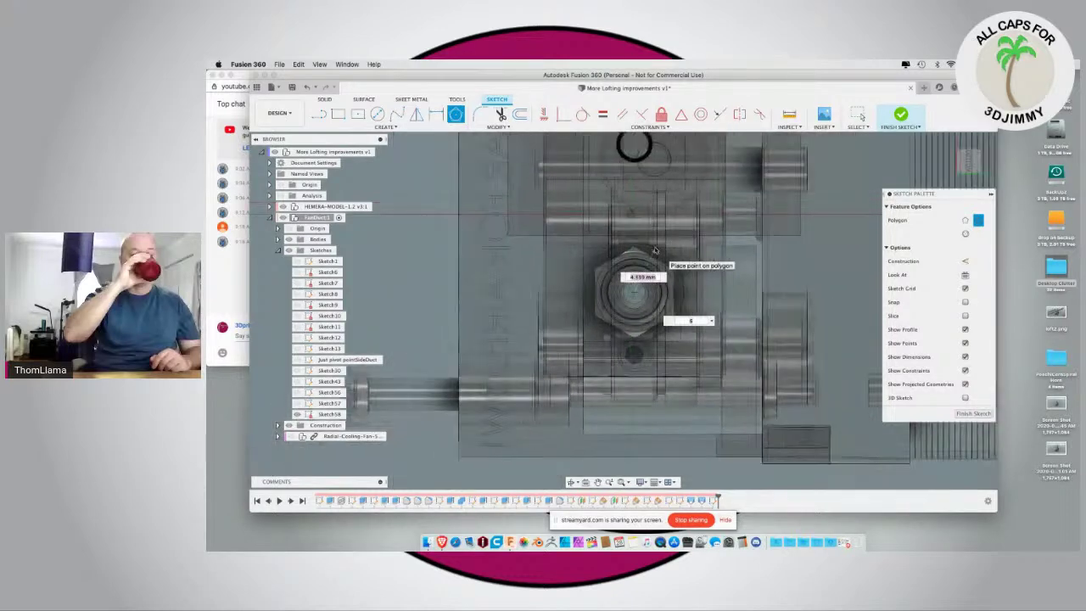
{"action": "scroll", "coordinate": [654, 250], "scroll_direction": "down", "scroll_amount": 6}
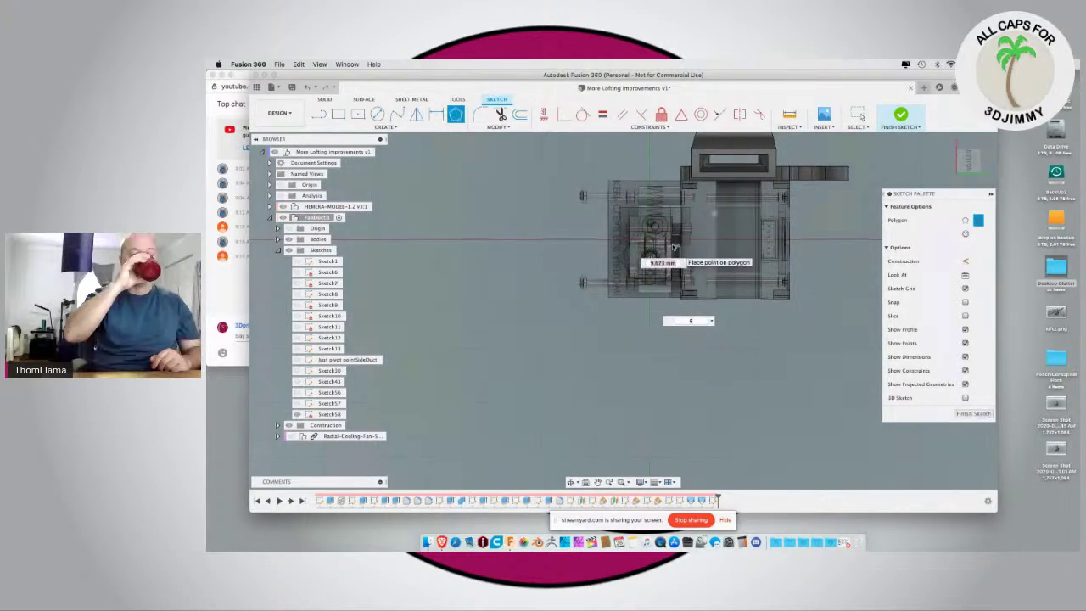
{"action": "scroll", "coordinate": [673, 247], "scroll_direction": "up", "scroll_amount": 5}
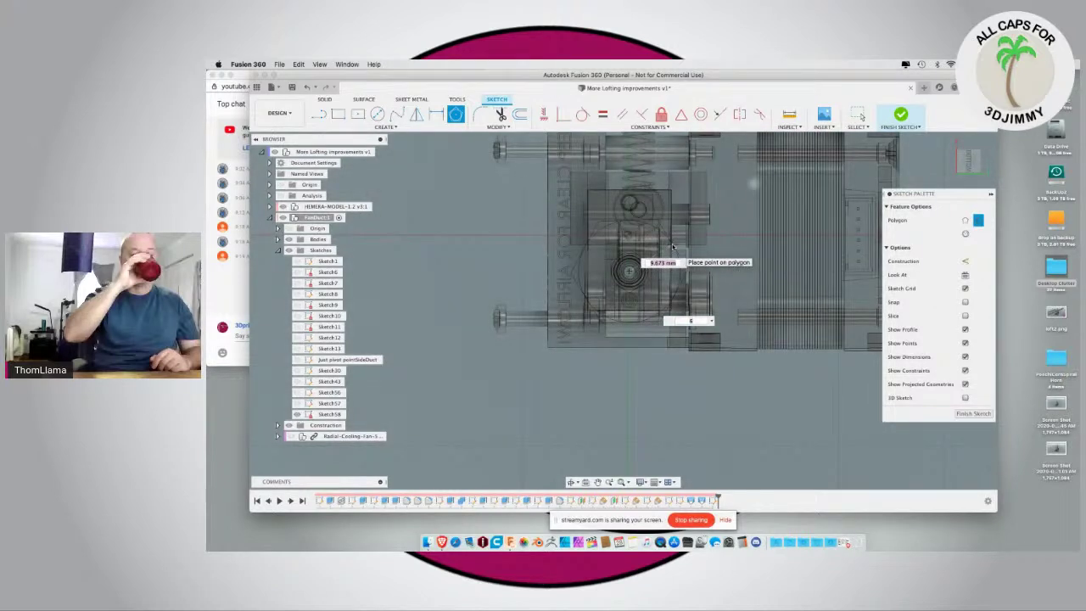
{"action": "type", "text": "17"}
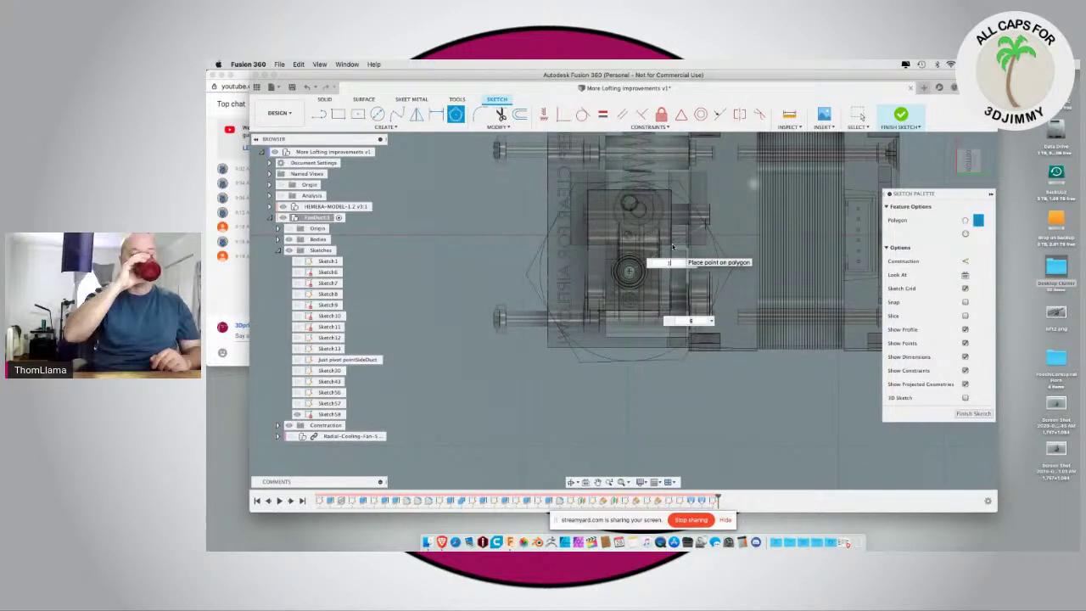
{"action": "type", "text": "8"}
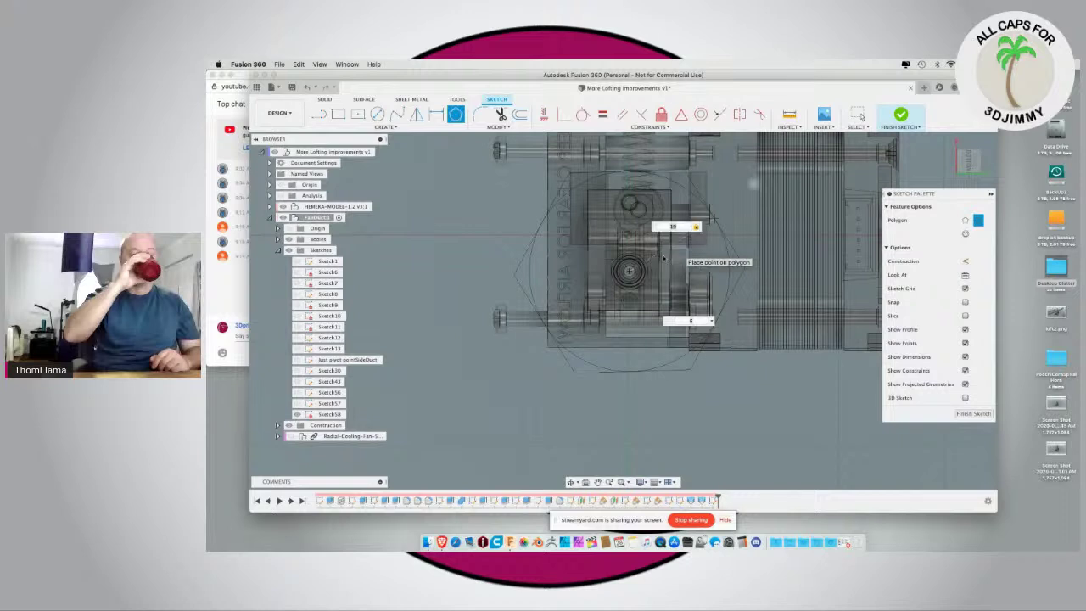
{"action": "scroll", "coordinate": [662, 254], "scroll_direction": "down", "scroll_amount": 4}
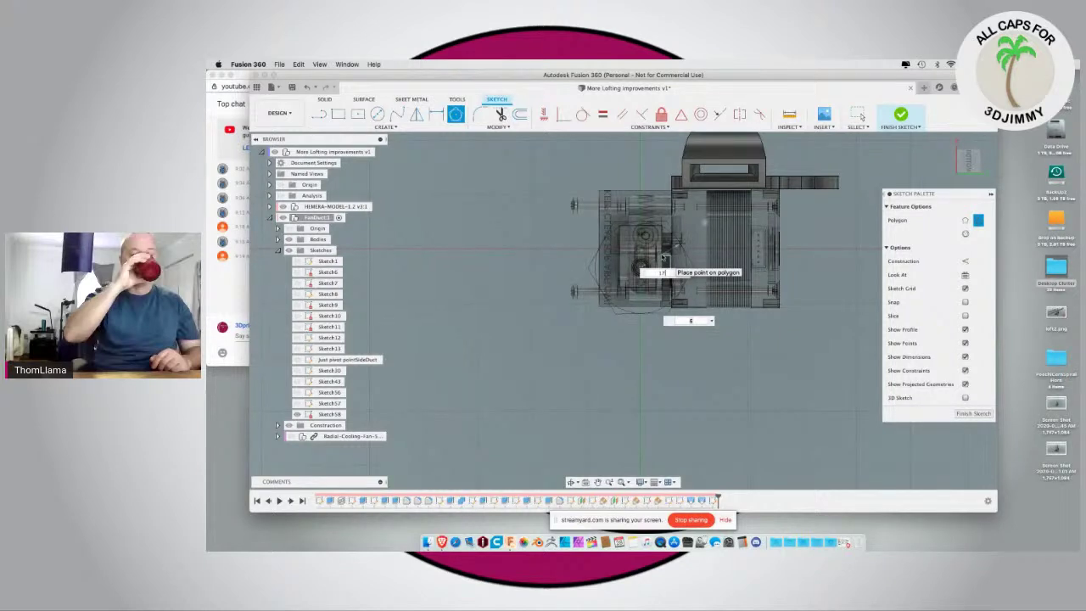
{"action": "key", "text": "Return"}
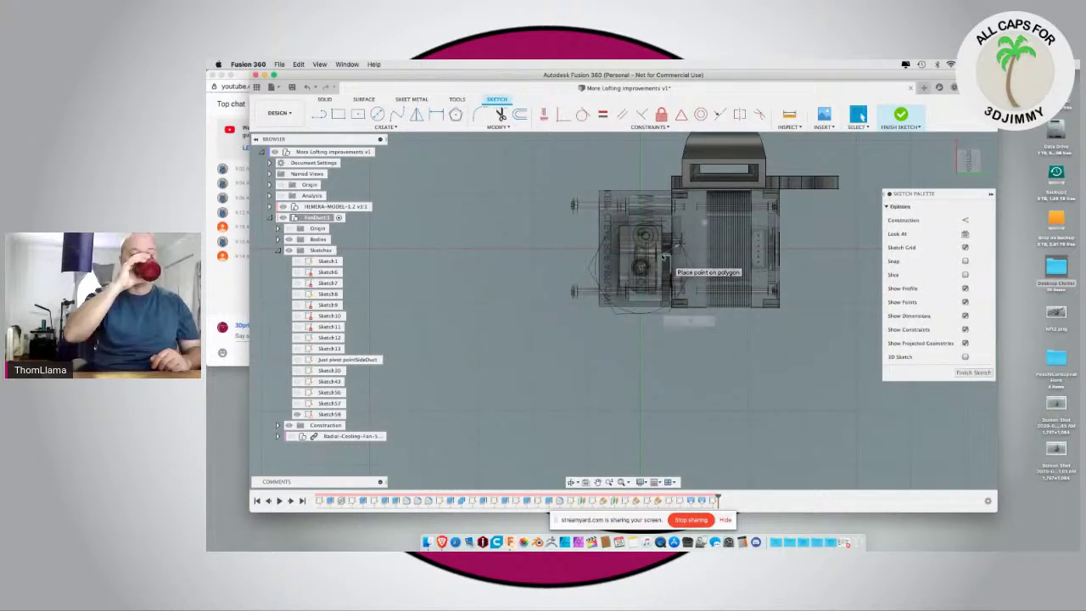
Step: Constrain the hexagon's side nearest the duct to horizontal
{"action": "left_click", "coordinate": [645, 222]}
{"action": "left_click", "coordinate": [544, 115]}
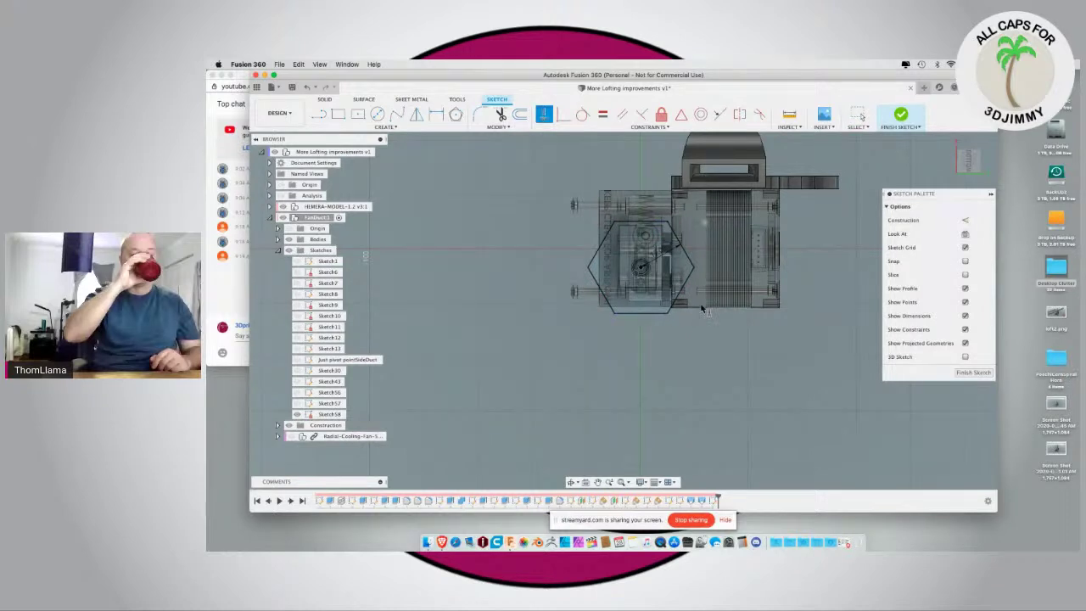
{"action": "scroll", "coordinate": [703, 310], "scroll_direction": "up", "scroll_amount": 2}
{"action": "scroll", "coordinate": [704, 311], "scroll_direction": "down", "scroll_amount": 2}
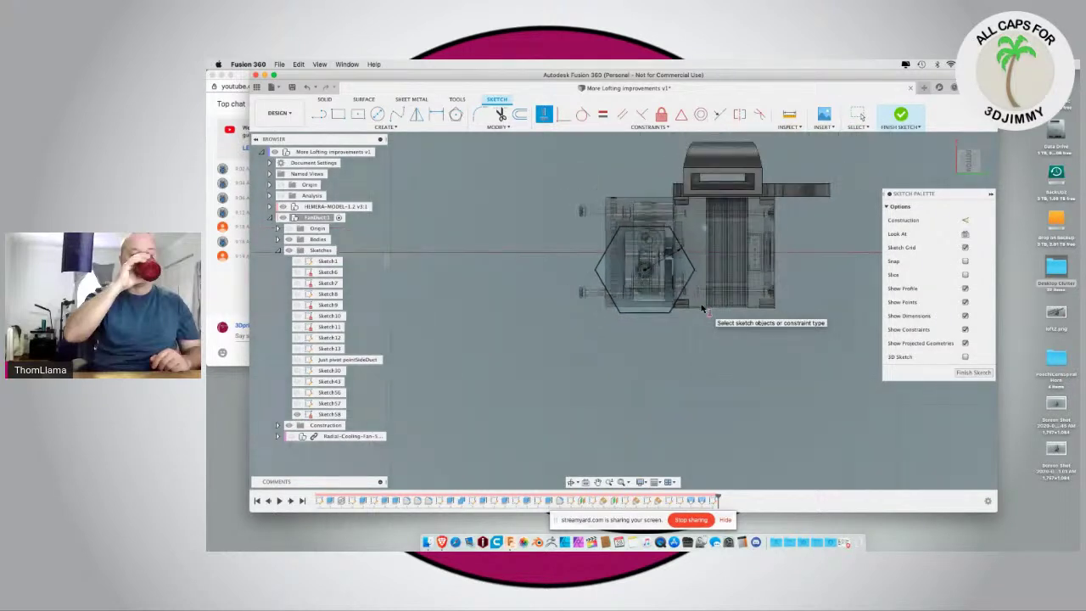
{"action": "key", "text": "Escape"}
Step: Convert the whole hexagon to construction lines and hide the HEMERA model
{"action": "double_click", "coordinate": [640, 314]}
{"action": "left_click", "coordinate": [966, 220]}
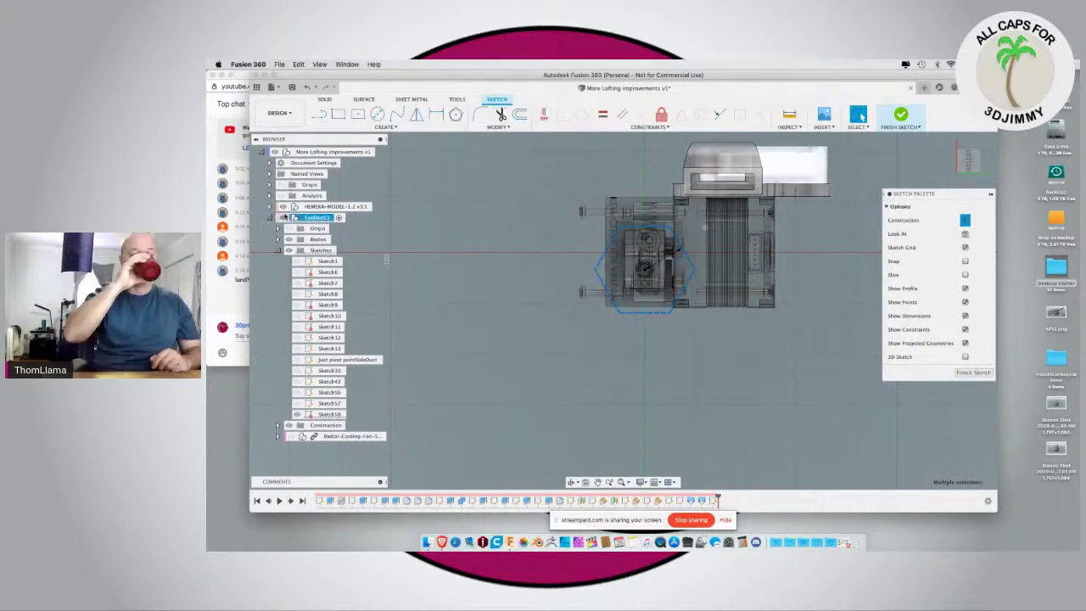
{"action": "left_click", "coordinate": [282, 207]}
{"action": "left_click", "coordinate": [464, 274]}
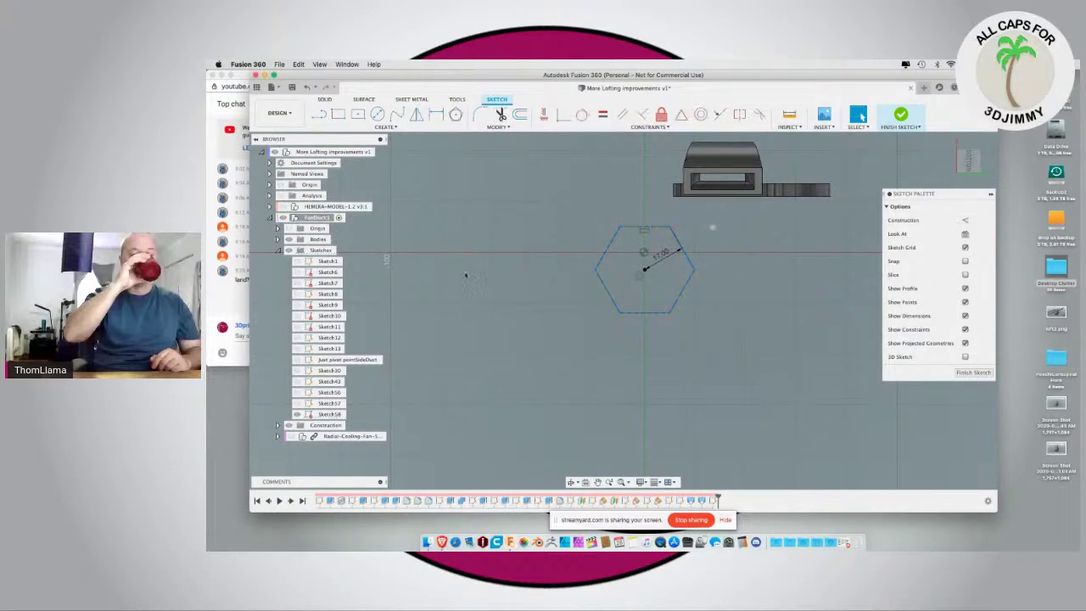
{"action": "mouse_move", "coordinate": [468, 292]}
{"action": "middle_mouse_down", "text": "shift"}
{"action": "mouse_move", "coordinate": [475, 328]}
{"action": "mouse_move", "coordinate": [538, 368]}
{"action": "mouse_move", "coordinate": [538, 347]}
{"action": "mouse_move", "coordinate": [475, 314]}
{"action": "mouse_move", "coordinate": [451, 268]}
{"action": "mouse_move", "coordinate": [461, 272]}
{"action": "middle_mouse_up", "text": "shift"}
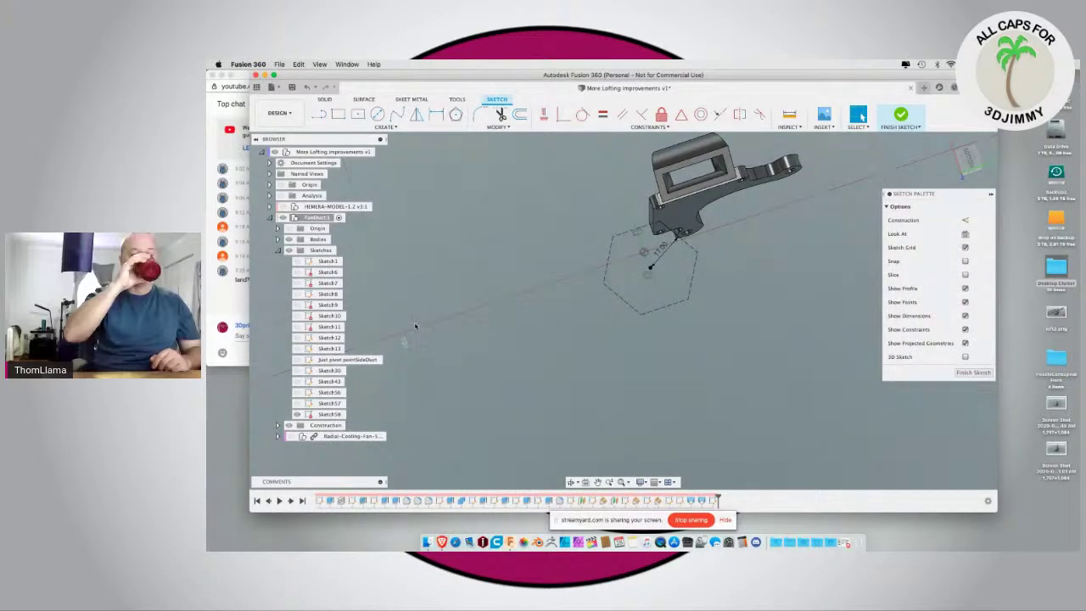
{"action": "mouse_move", "coordinate": [416, 325]}
{"action": "middle_mouse_down", "text": "shift"}
{"action": "mouse_move", "coordinate": [475, 332]}
{"action": "mouse_move", "coordinate": [500, 394]}
{"action": "mouse_move", "coordinate": [461, 400]}
{"action": "mouse_move", "coordinate": [475, 413]}
{"action": "mouse_move", "coordinate": [407, 427]}
{"action": "mouse_move", "coordinate": [417, 407]}
{"action": "mouse_move", "coordinate": [424, 425]}
{"action": "middle_mouse_up", "text": "shift"}
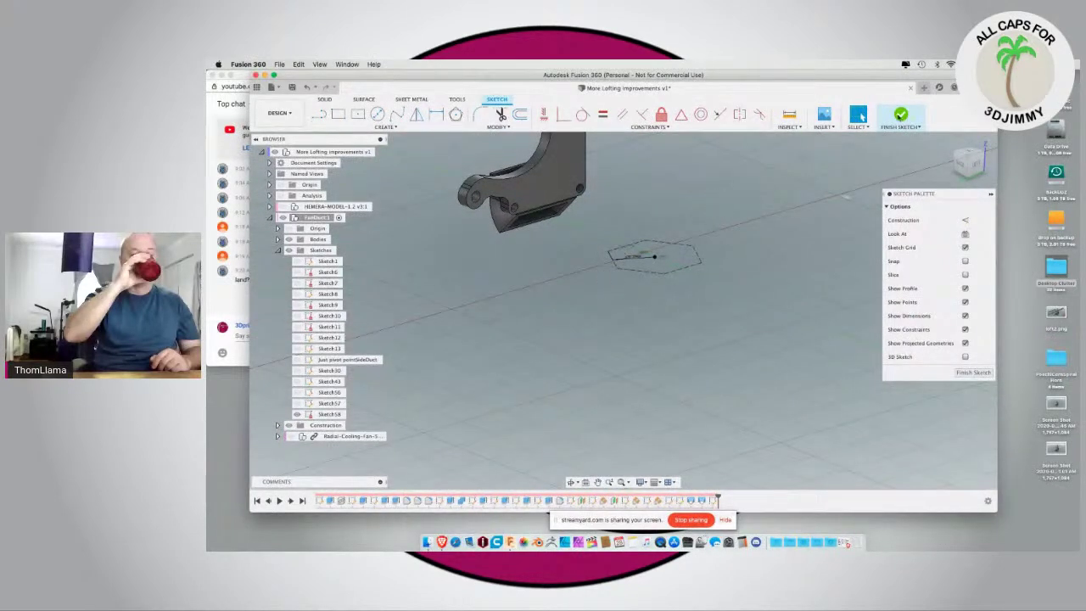
{"action": "left_click", "coordinate": [968, 155]}
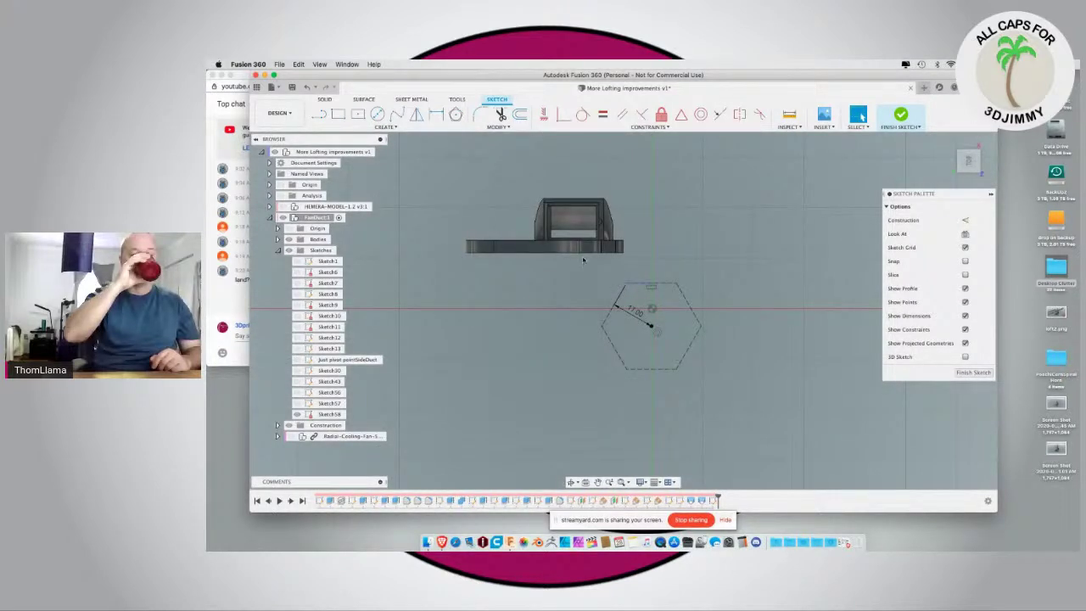
{"action": "left_click", "coordinate": [318, 114]}
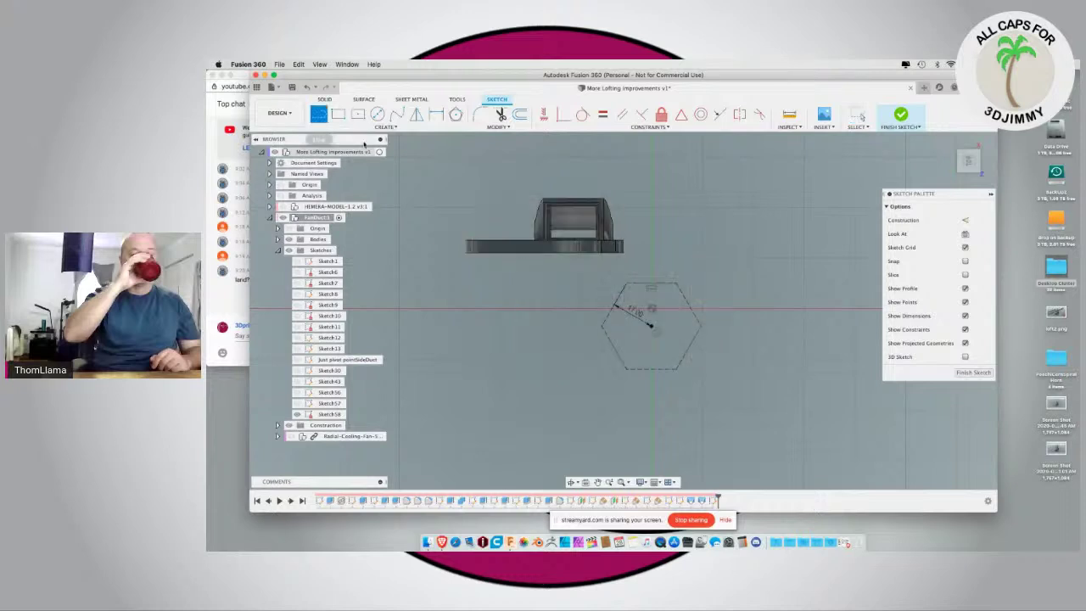
{"action": "left_click", "coordinate": [676, 285]}
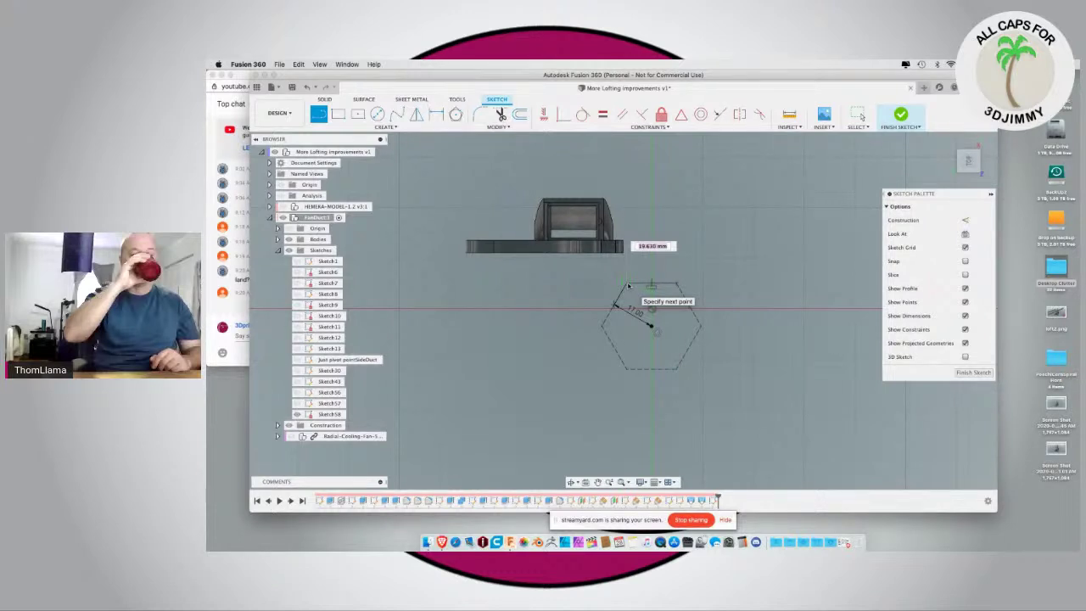
{"action": "key", "text": "Escape"}
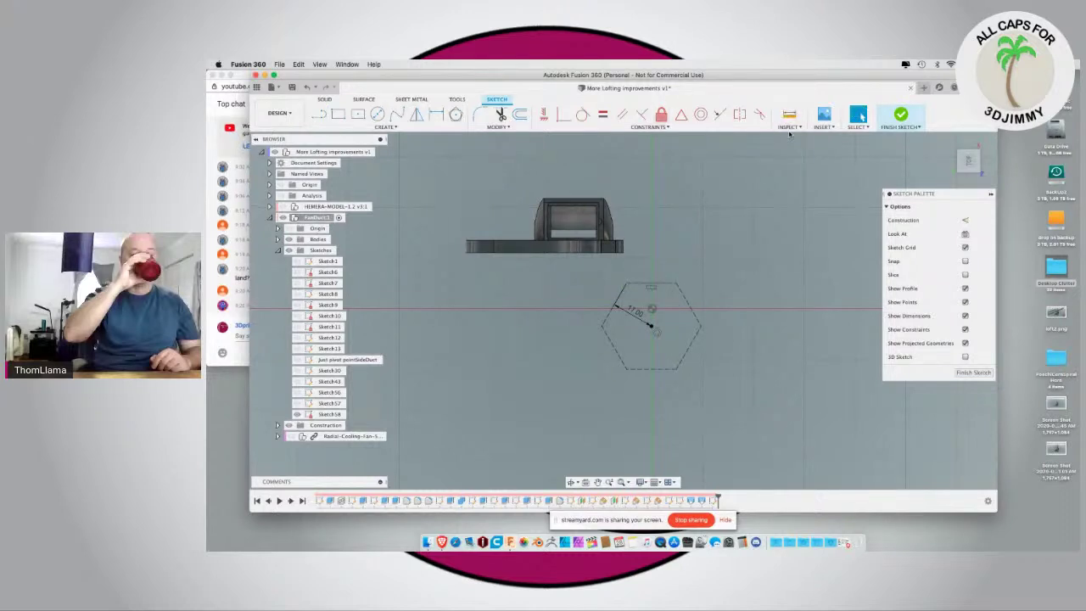
Step: Finish the hexagon sketch and start a Plane at Angle on the hexagon's side nearest the duct
{"action": "left_click", "coordinate": [973, 373]}
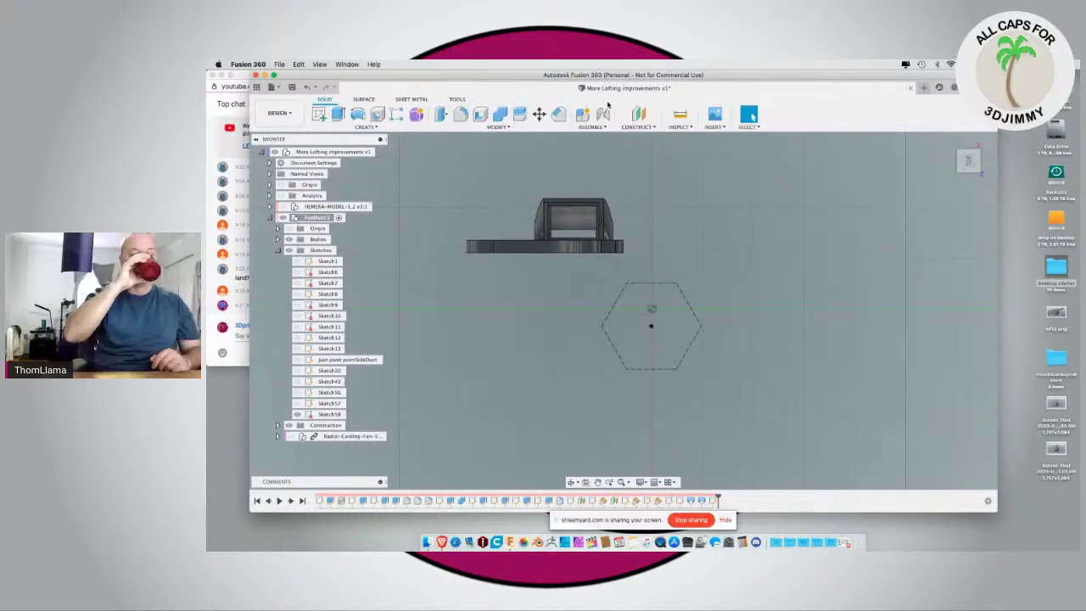
{"action": "left_click", "coordinate": [629, 128]}
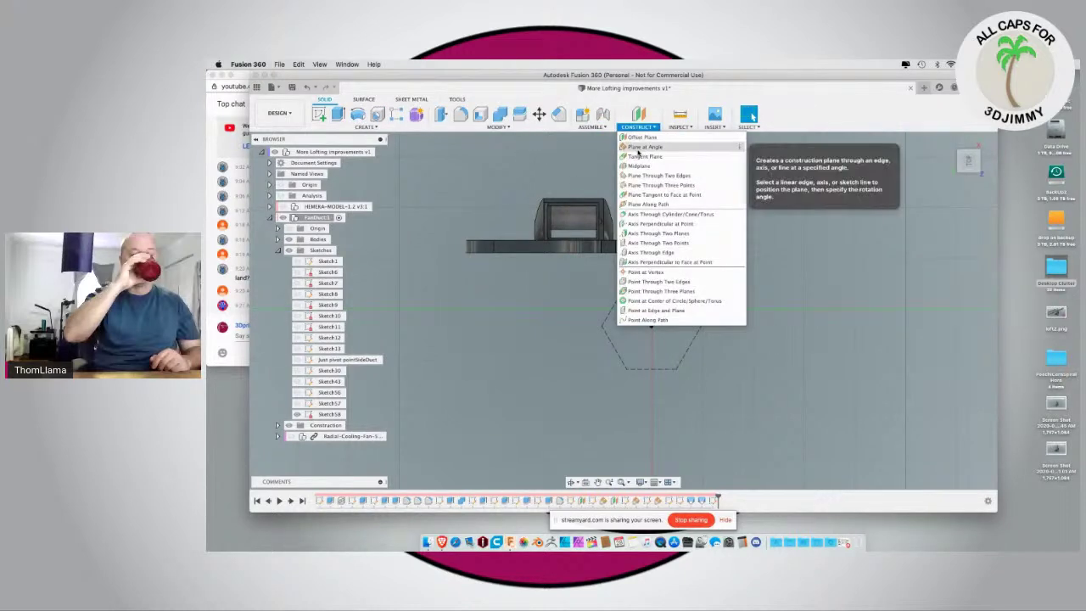
{"action": "left_click", "coordinate": [639, 149]}
{"action": "scroll", "coordinate": [650, 310], "scroll_direction": "up", "scroll_amount": 1}
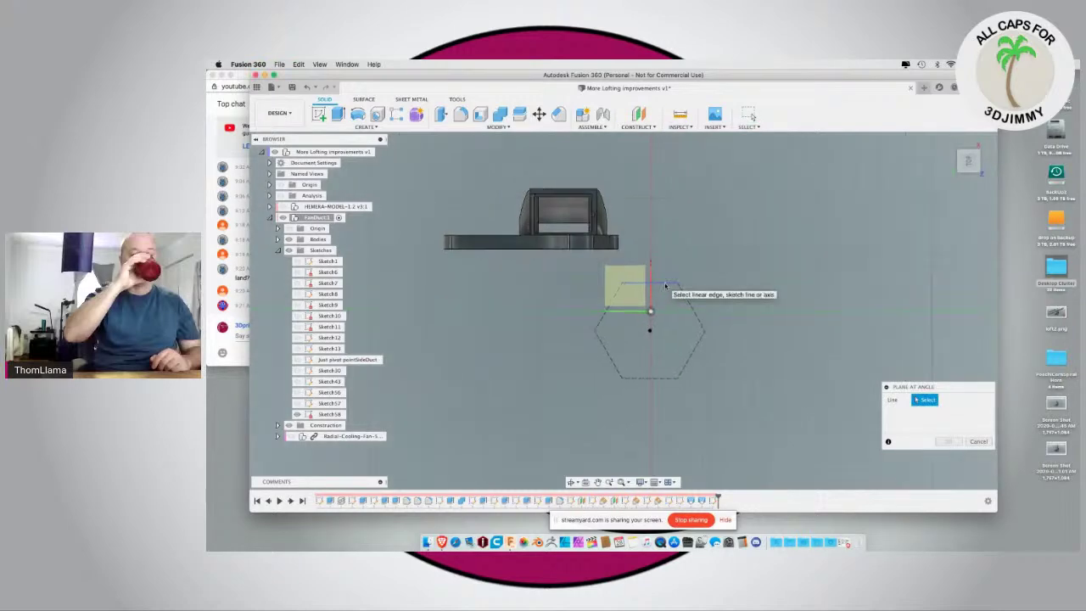
{"action": "left_click", "coordinate": [666, 285]}
{"action": "left_click", "coordinate": [548, 405]}
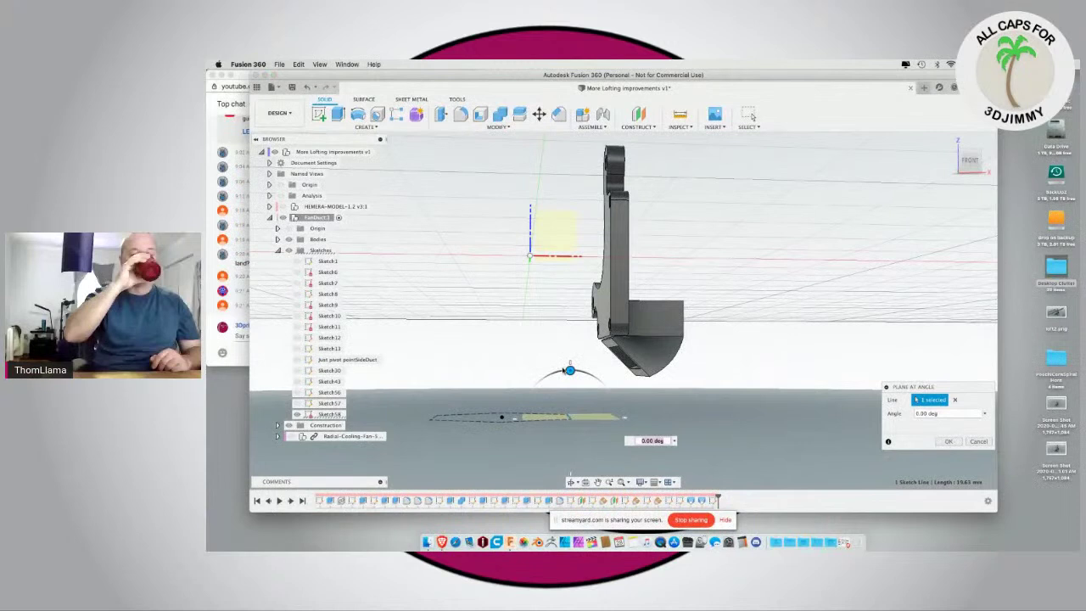
Step: Set the construction plane's angle to 90 degrees about the hexagon side and create the plane
{"action": "left_click_drag", "start_coordinate": [569, 371], "coordinate": [639, 411]}
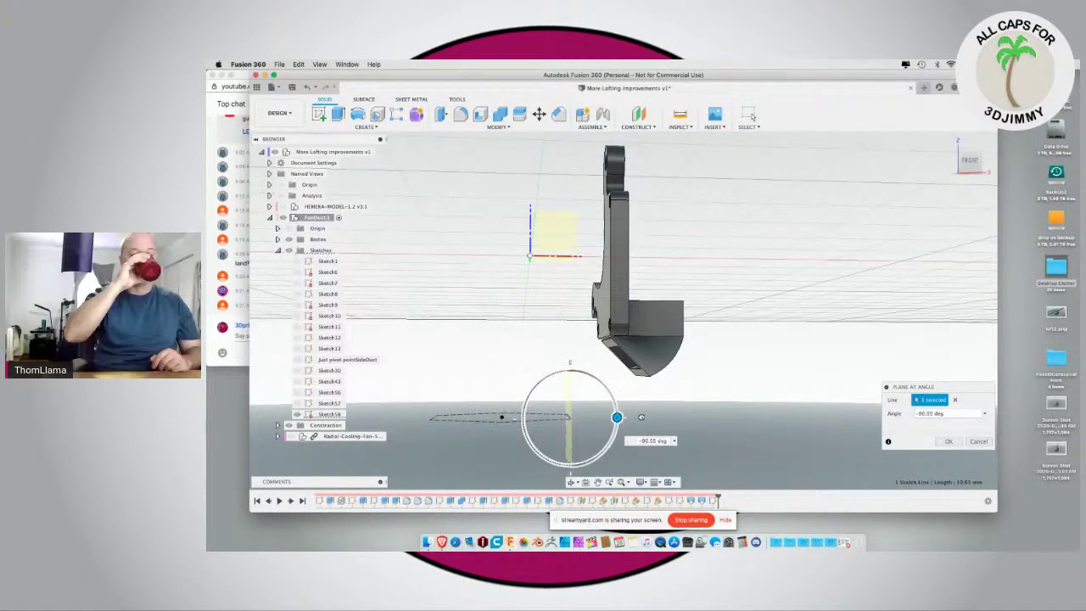
{"action": "left_click_drag", "start_coordinate": [641, 416], "coordinate": [521, 417]}
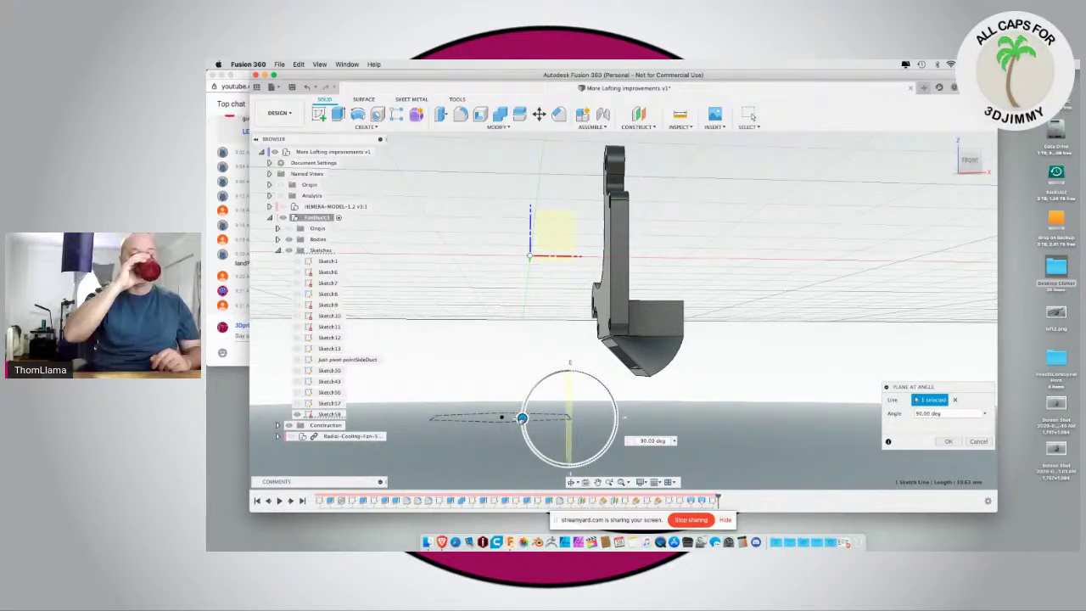
{"action": "left_click_drag", "start_coordinate": [522, 418], "coordinate": [525, 437]}
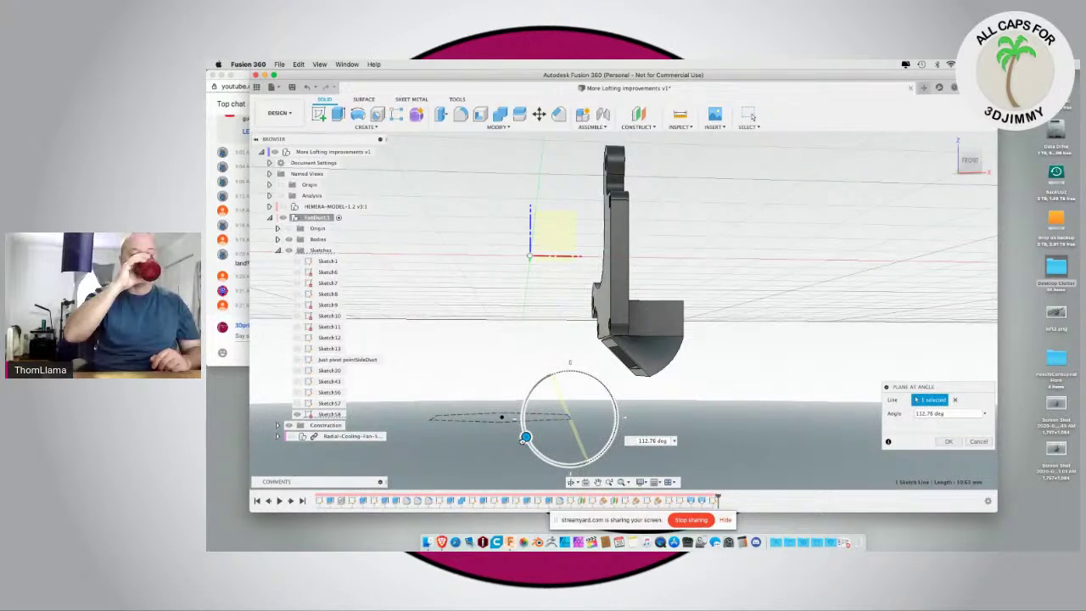
{"action": "left_click_drag", "start_coordinate": [526, 437], "coordinate": [522, 422]}
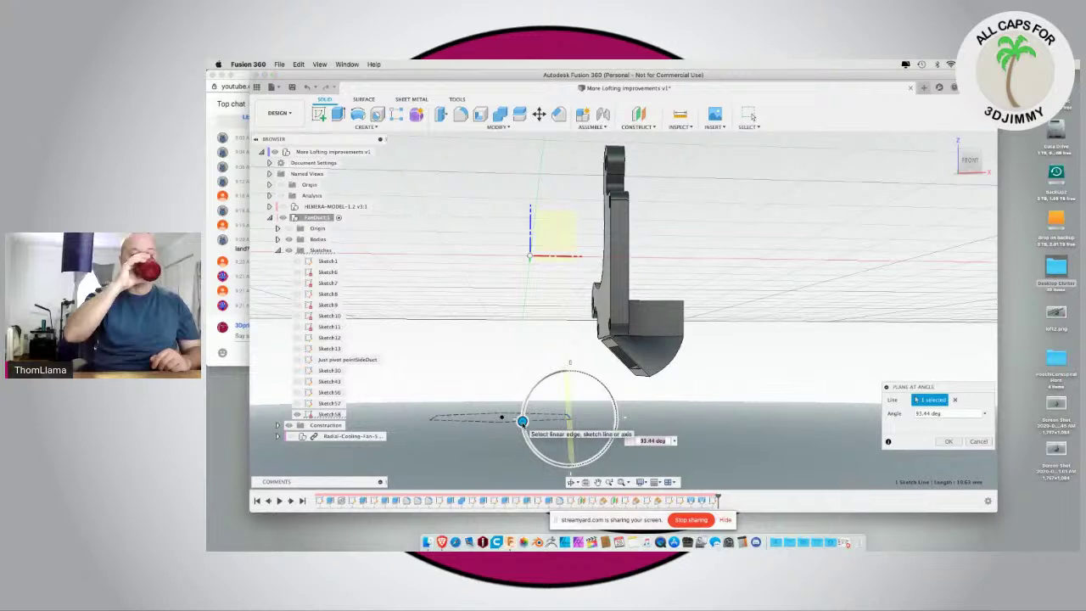
{"action": "type", "text": "90"}
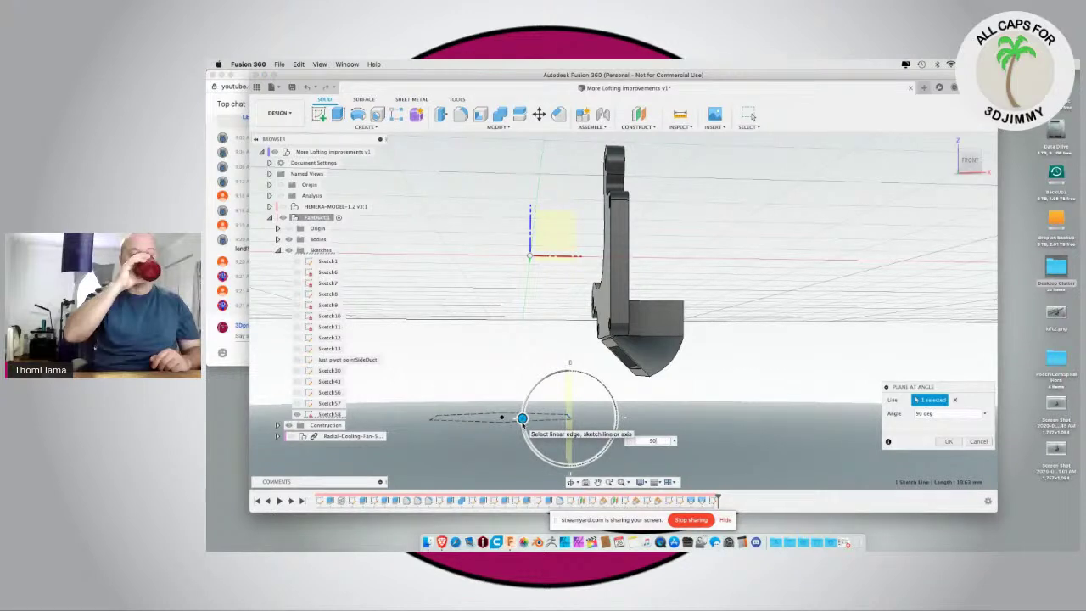
{"action": "key", "text": "Return"}
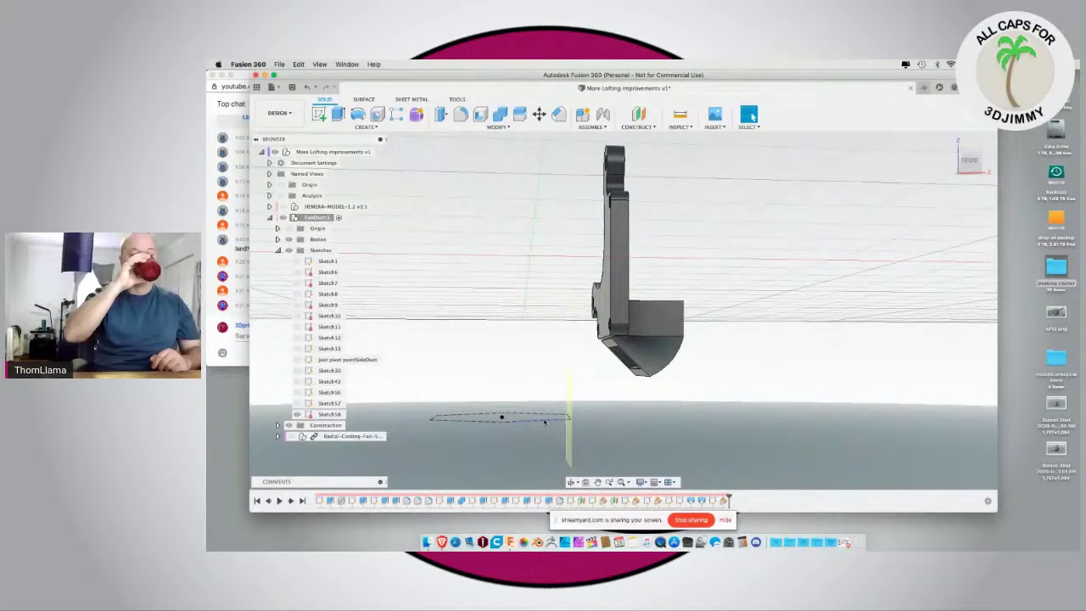
Step: Start a sketch on the new vertical plane and project the hexagon side nearest the duct into it
{"action": "middle_click_drag", "start_coordinate": [499, 430], "coordinate": [448, 426], "text": "shift"}
{"action": "left_click", "coordinate": [454, 424]}
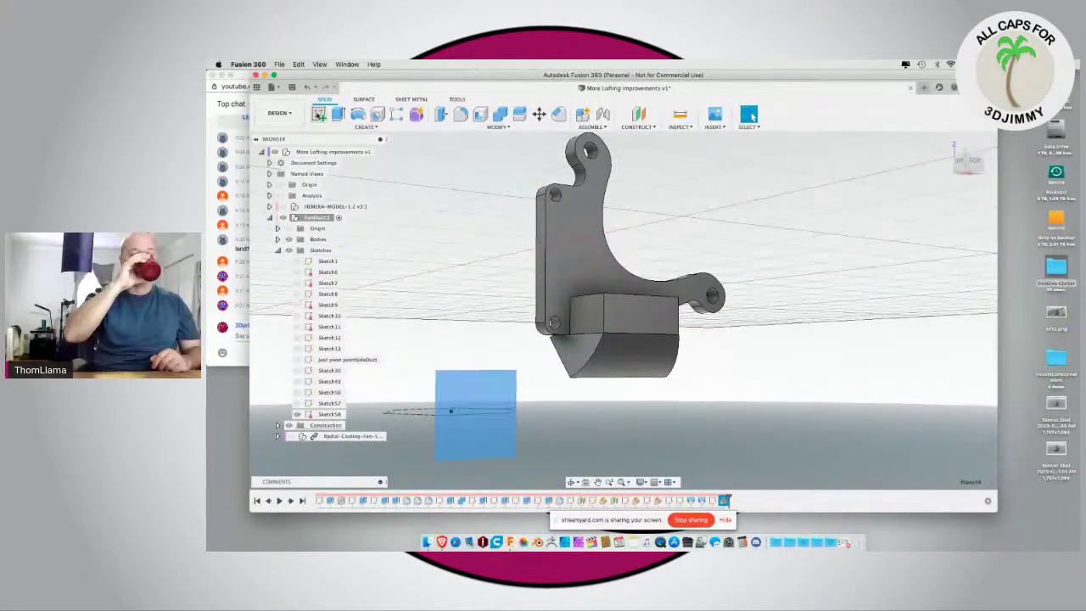
{"action": "left_click", "coordinate": [319, 115]}
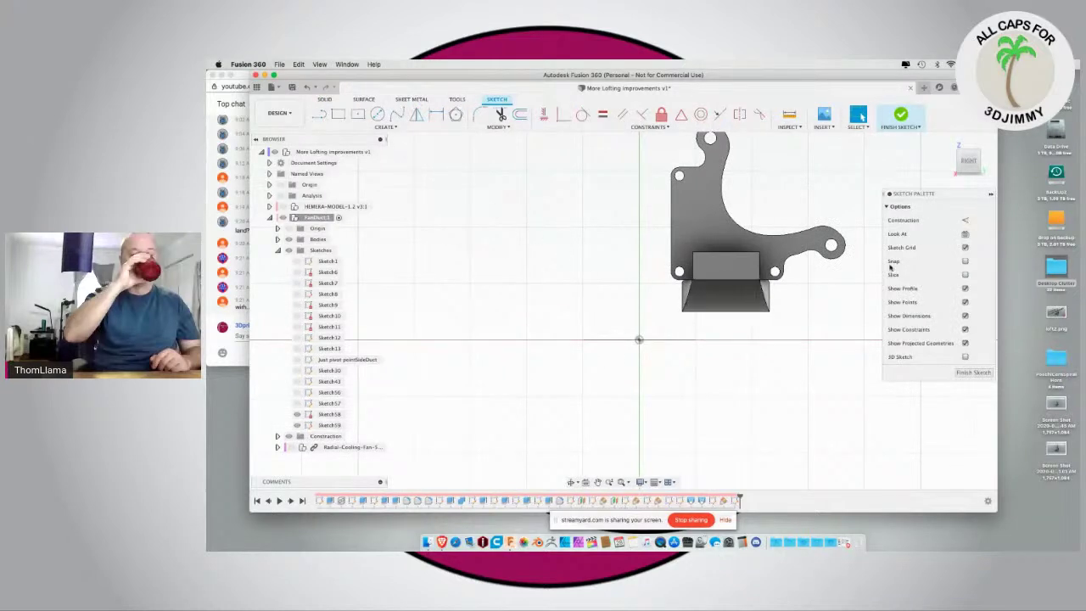
{"action": "key", "text": "p"}
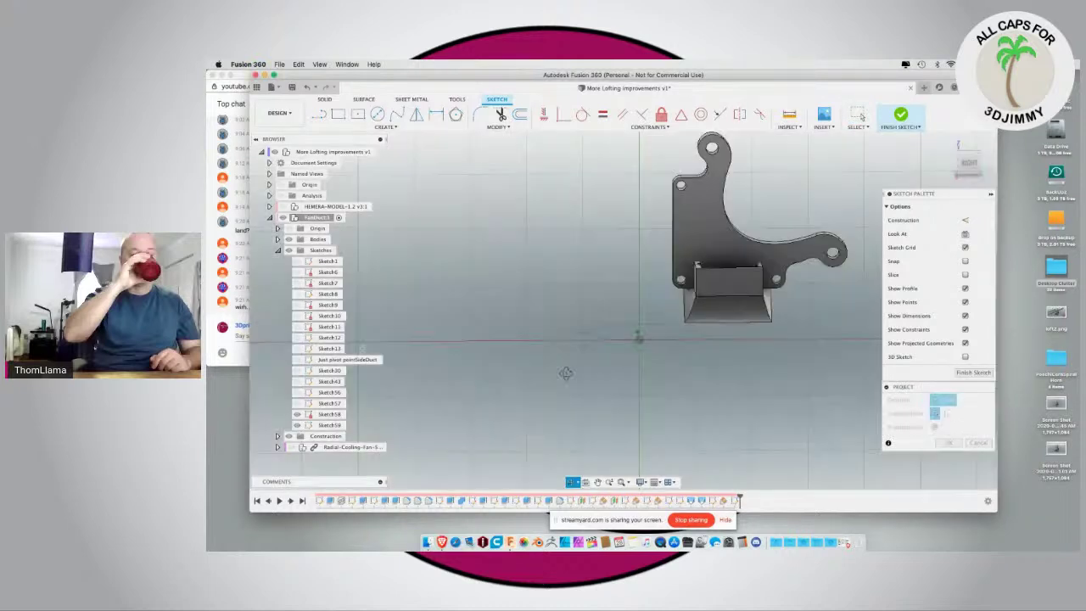
{"action": "middle_click_drag", "start_coordinate": [566, 373], "coordinate": [619, 355], "text": "shift"}
{"action": "left_click", "coordinate": [632, 343]}
{"action": "left_click", "coordinate": [950, 442]}
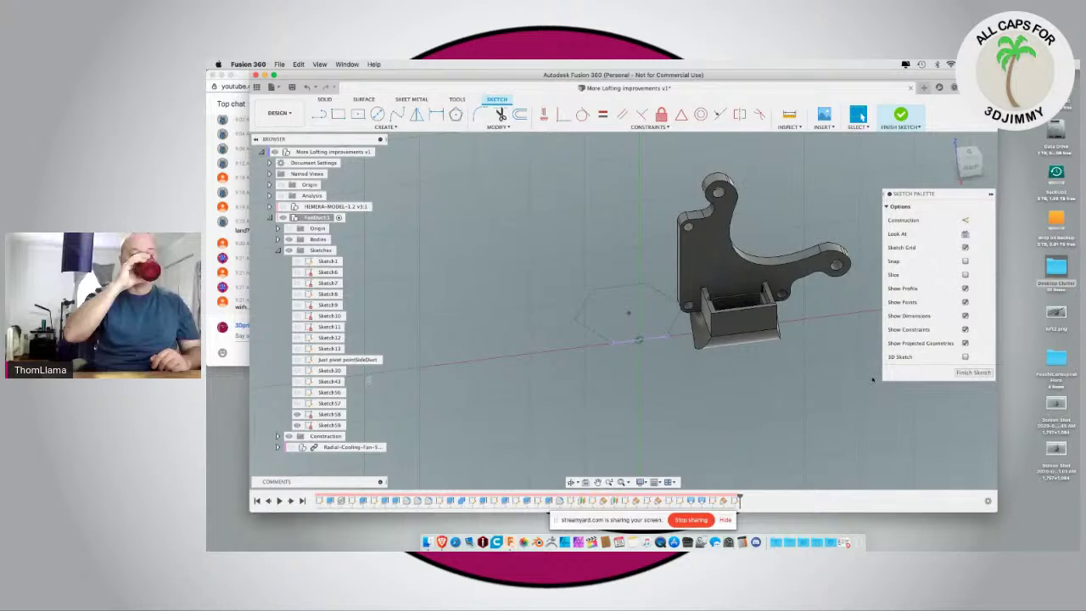
Step: Draw a two-point rectangle 8 mm high on the projected hexagon side, spanning its full length
{"action": "left_click", "coordinate": [972, 165]}
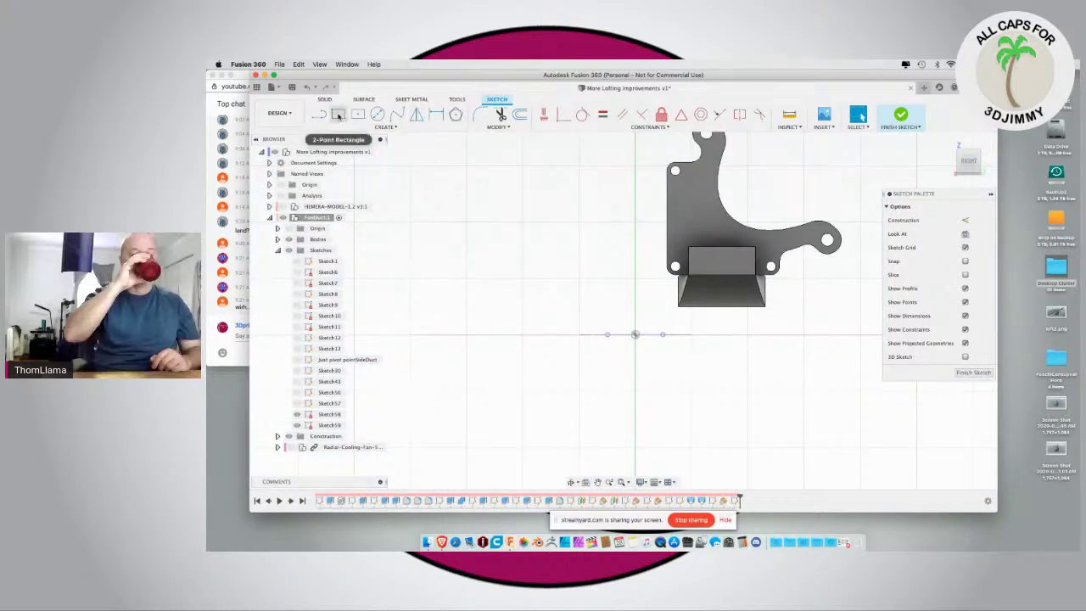
{"action": "left_click", "coordinate": [338, 115]}
{"action": "left_click", "coordinate": [355, 114]}
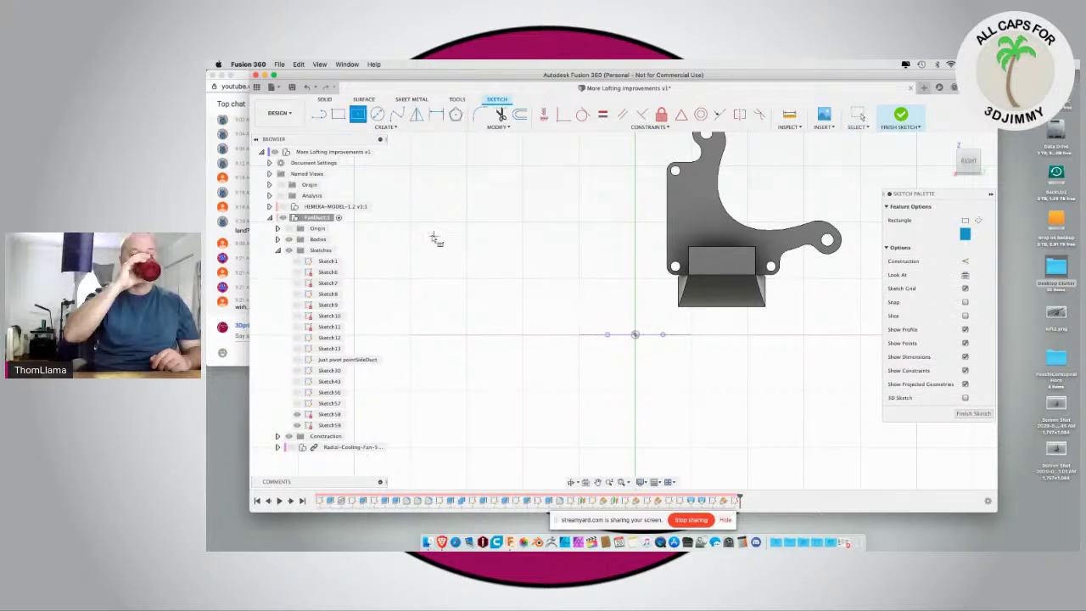
{"action": "left_click", "coordinate": [339, 115]}
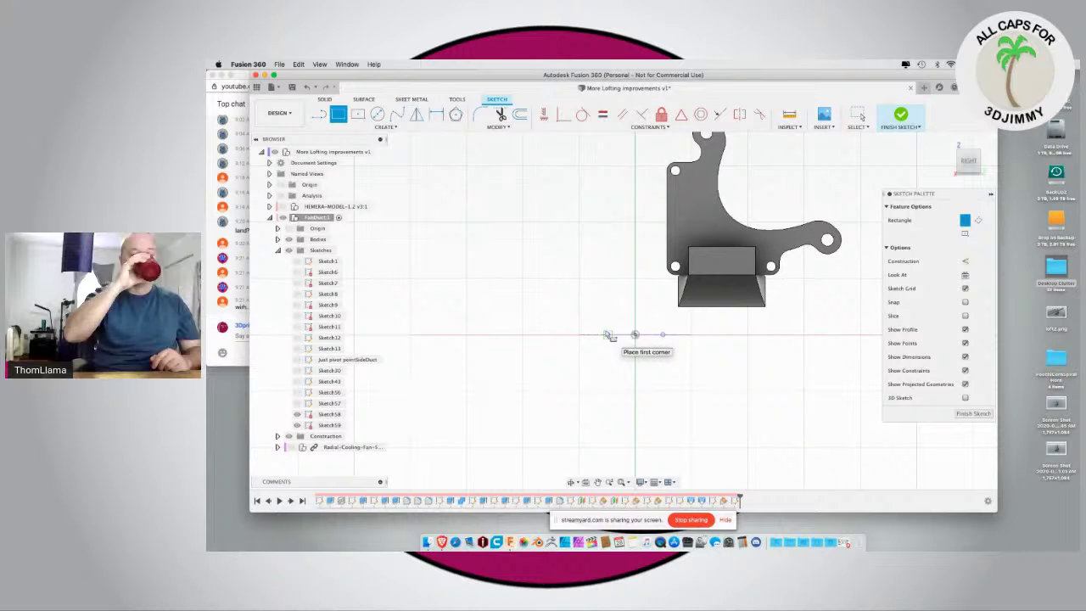
{"action": "left_click", "coordinate": [607, 335]}
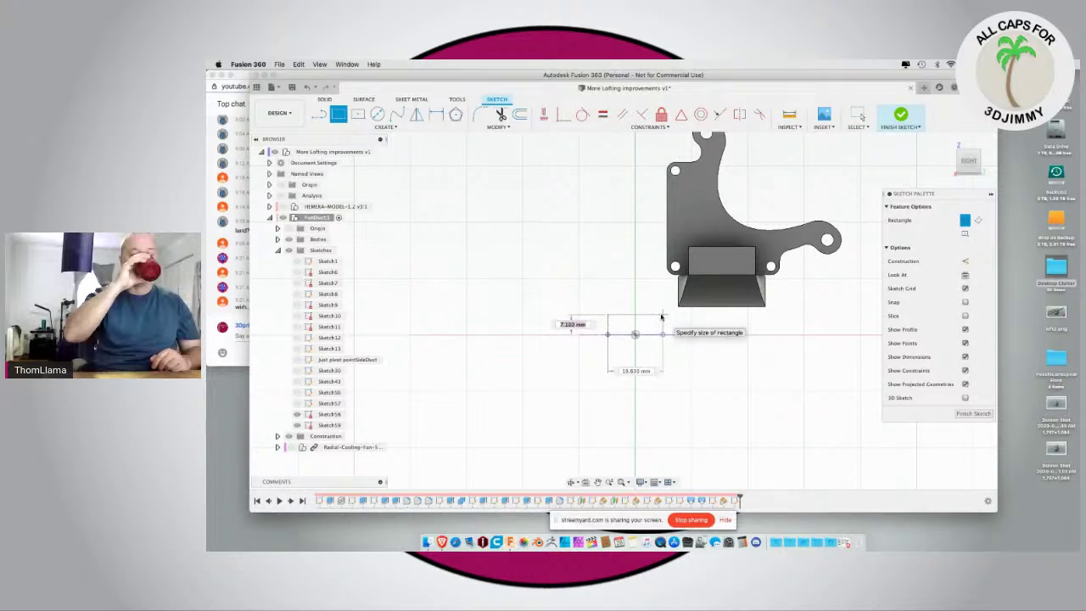
{"action": "type", "text": "8"}
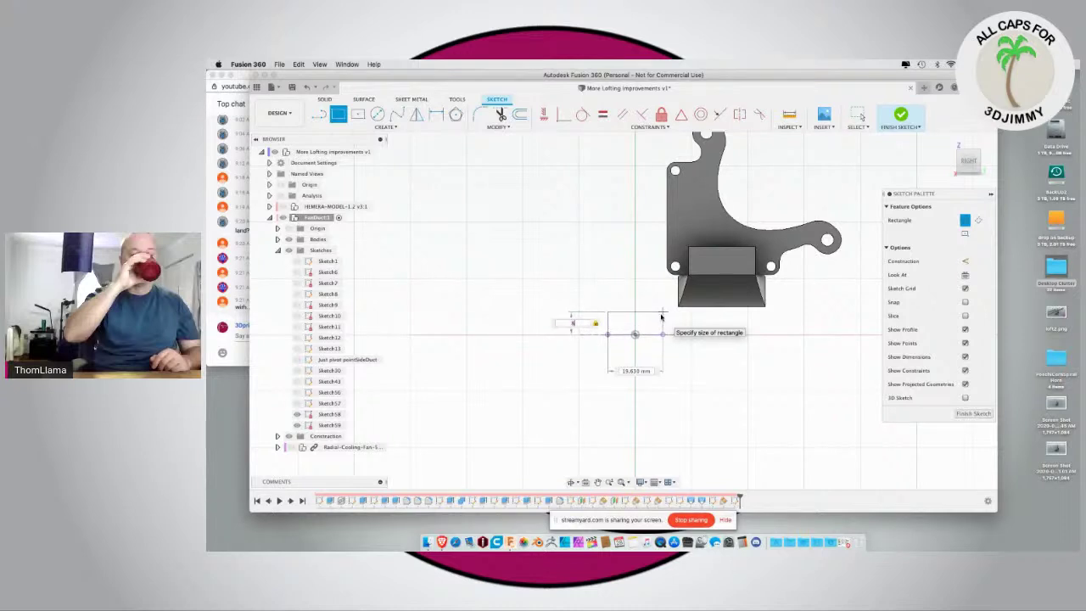
{"action": "key", "text": "Return"}
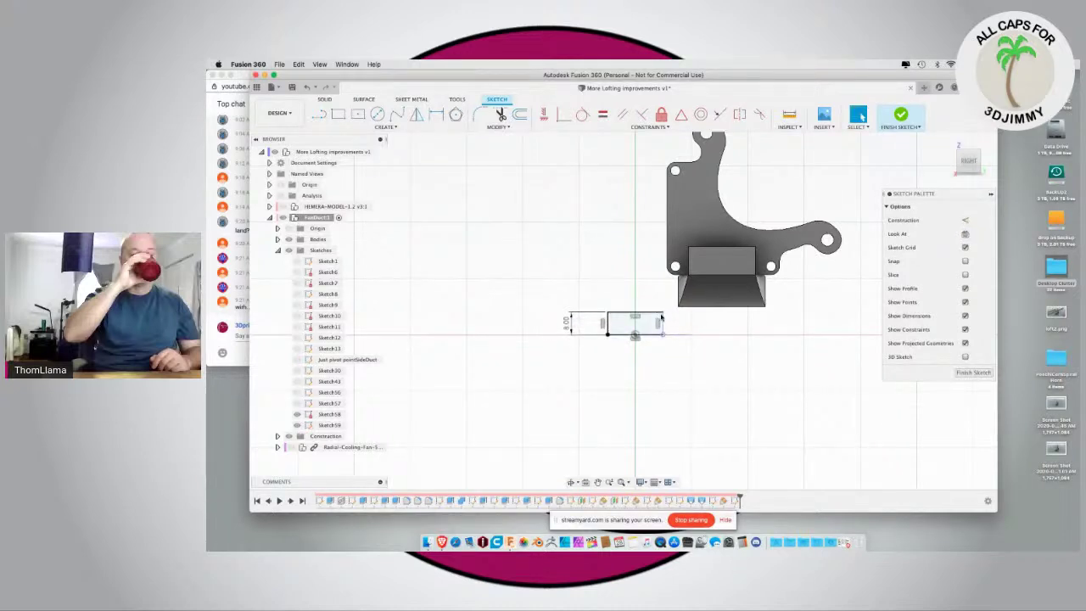
Step: Offset the whole rectangle 1.5 mm inwards and finish the sketch
{"action": "mouse_move", "coordinate": [545, 328]}
{"action": "middle_mouse_down", "text": "shift"}
{"action": "mouse_move", "coordinate": [562, 342]}
{"action": "mouse_move", "coordinate": [540, 322]}
{"action": "middle_mouse_up", "text": "shift"}
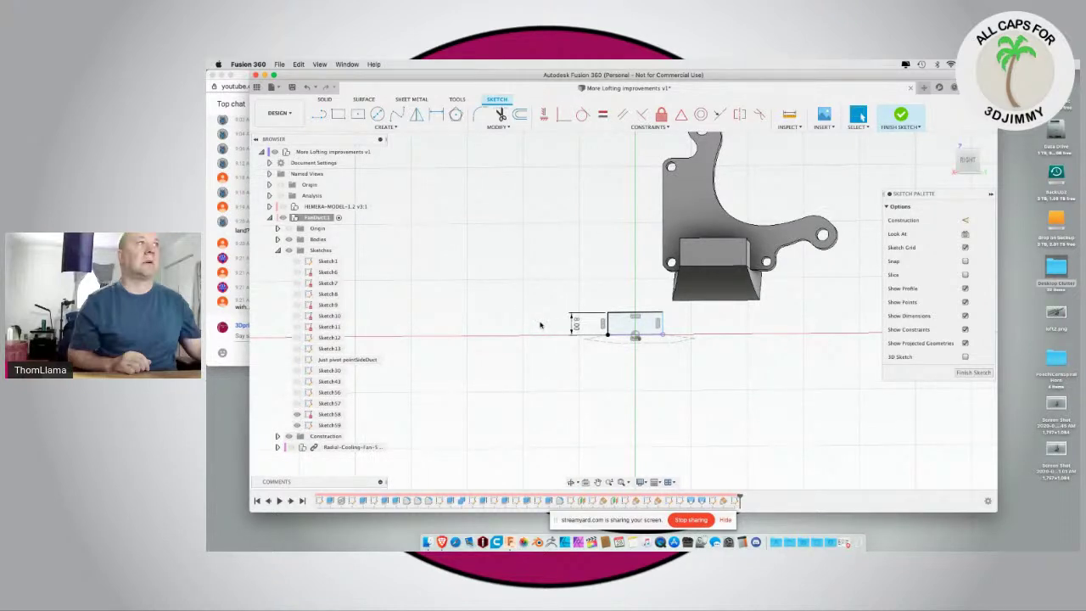
{"action": "mouse_move", "coordinate": [539, 325]}
{"action": "middle_mouse_down", "text": "shift"}
{"action": "mouse_move", "coordinate": [573, 344]}
{"action": "mouse_move", "coordinate": [528, 303]}
{"action": "mouse_move", "coordinate": [487, 310]}
{"action": "middle_mouse_up", "text": "shift"}
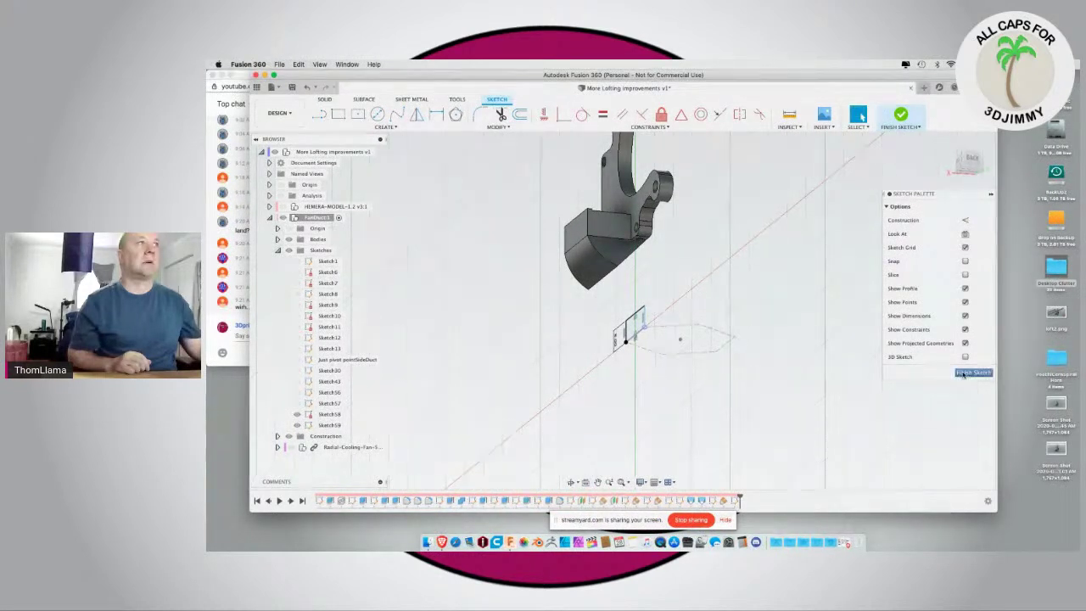
{"action": "mouse_move", "coordinate": [553, 368]}
{"action": "middle_mouse_down", "text": "shift"}
{"action": "mouse_move", "coordinate": [652, 386]}
{"action": "mouse_move", "coordinate": [642, 363]}
{"action": "middle_mouse_up", "text": "shift"}
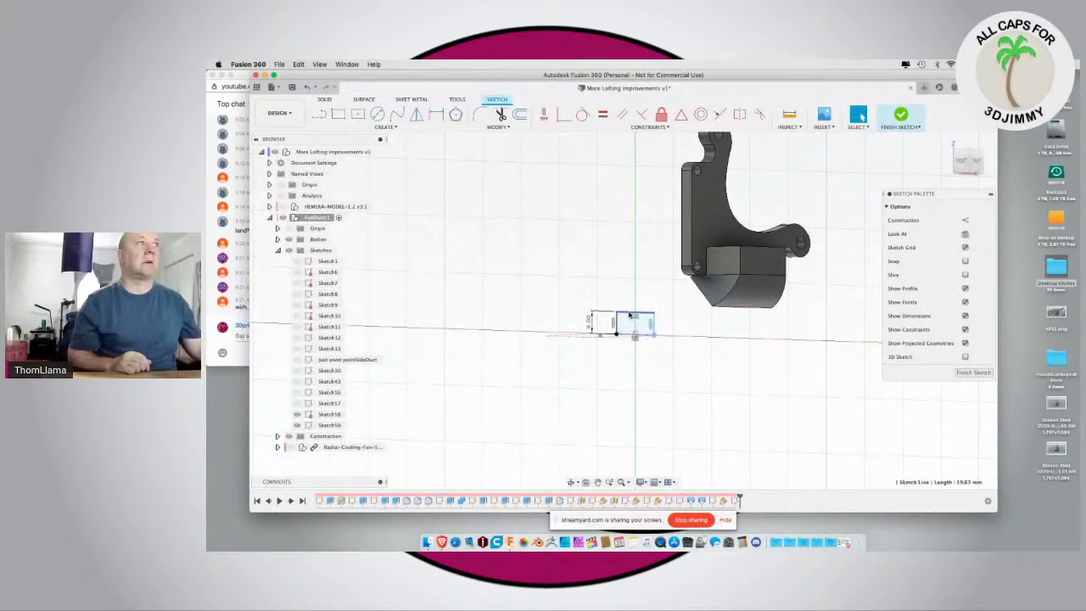
{"action": "double_click", "coordinate": [631, 314]}
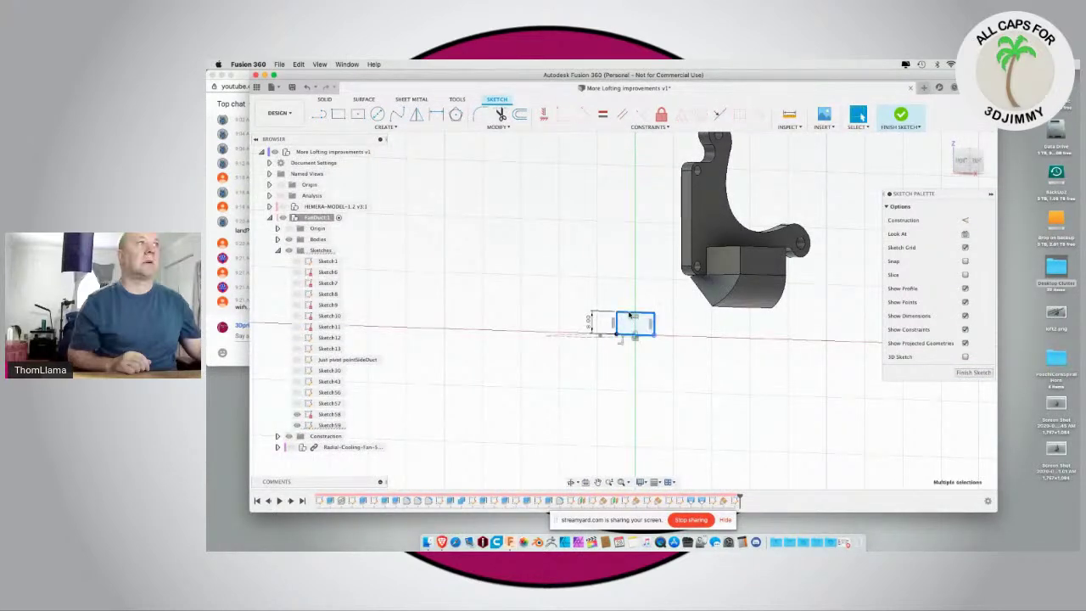
{"action": "left_click", "coordinate": [519, 115]}
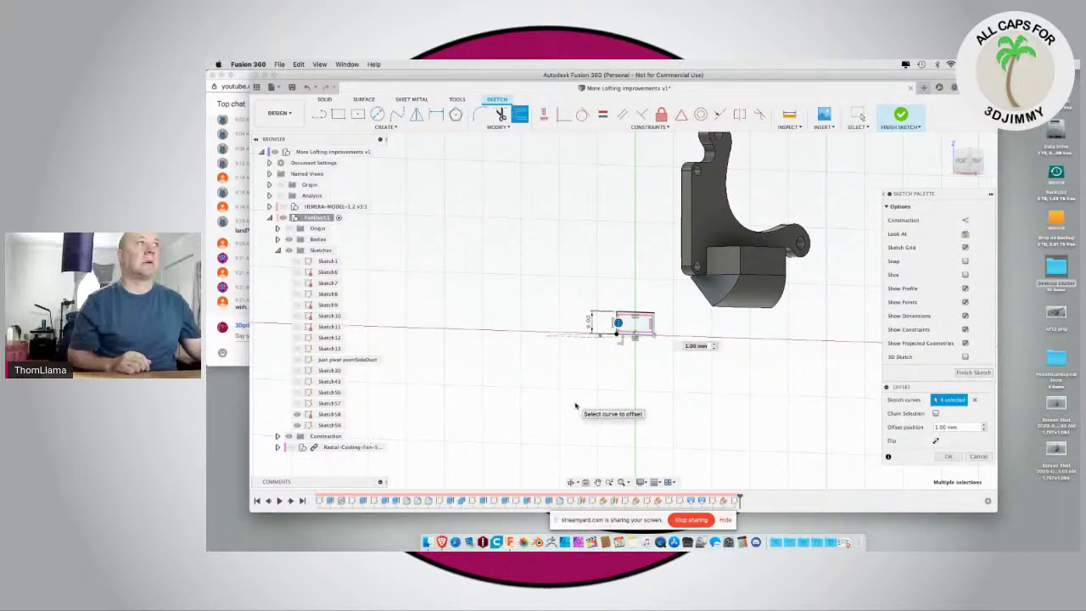
{"action": "type", "text": "1.5"}
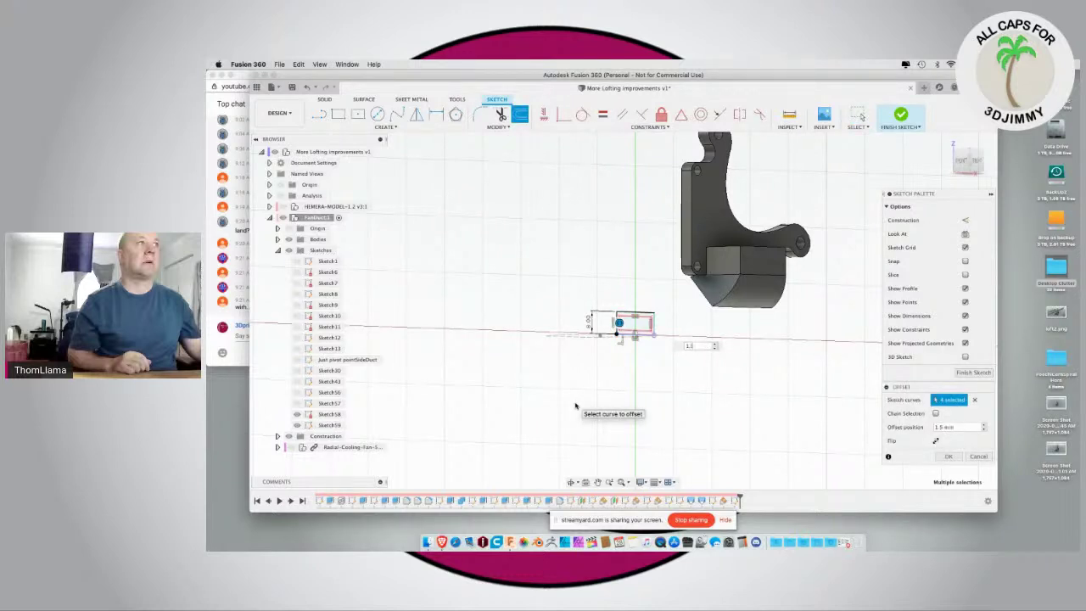
{"action": "key", "text": "Return"}
{"action": "middle_click_drag", "start_coordinate": [562, 369], "coordinate": [628, 379], "text": "shift"}
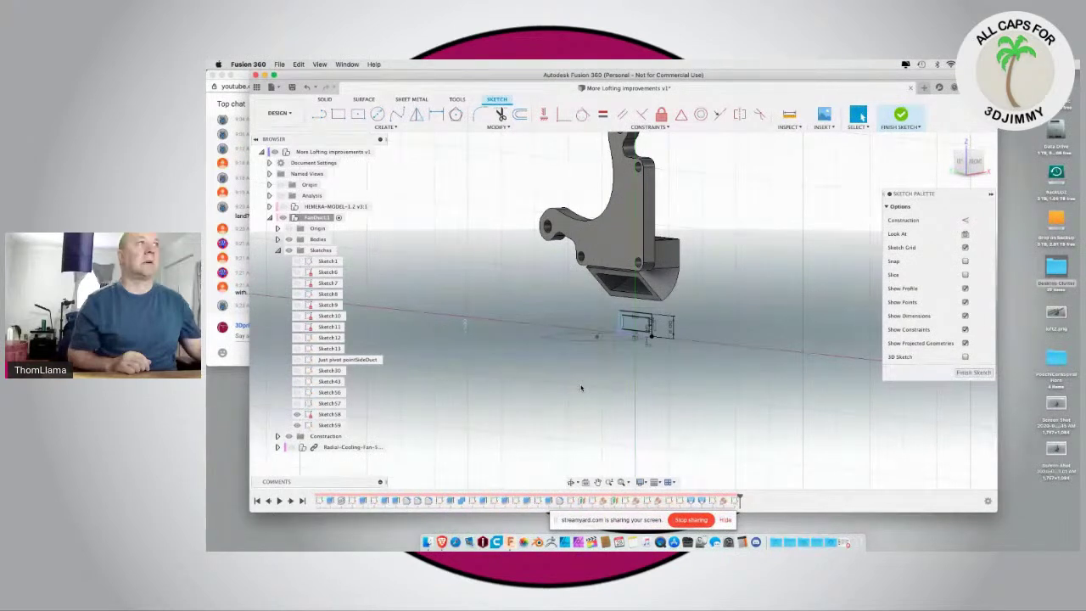
{"action": "middle_click_drag", "start_coordinate": [501, 348], "coordinate": [457, 344], "text": "shift"}
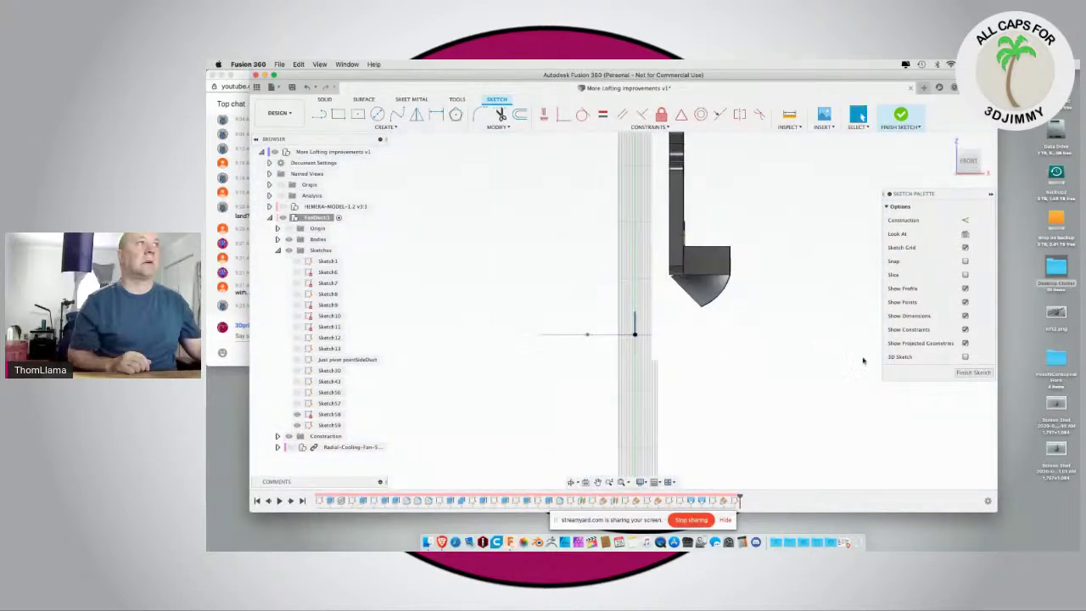
{"action": "left_click", "coordinate": [974, 373]}
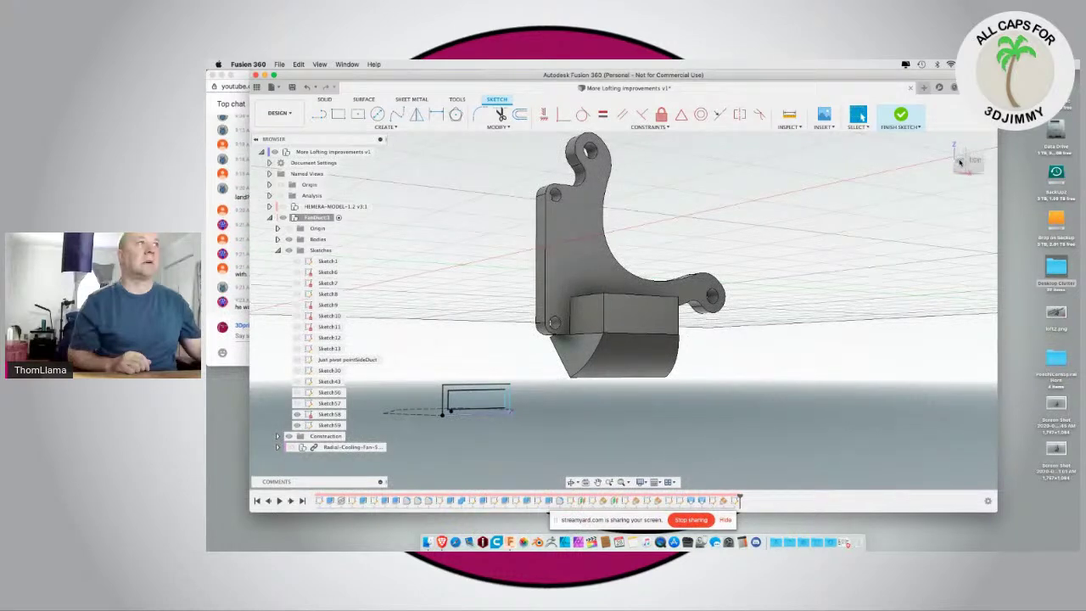
Step: Start a new sketch on the front side face of the duct's box section
{"action": "left_click", "coordinate": [967, 162]}
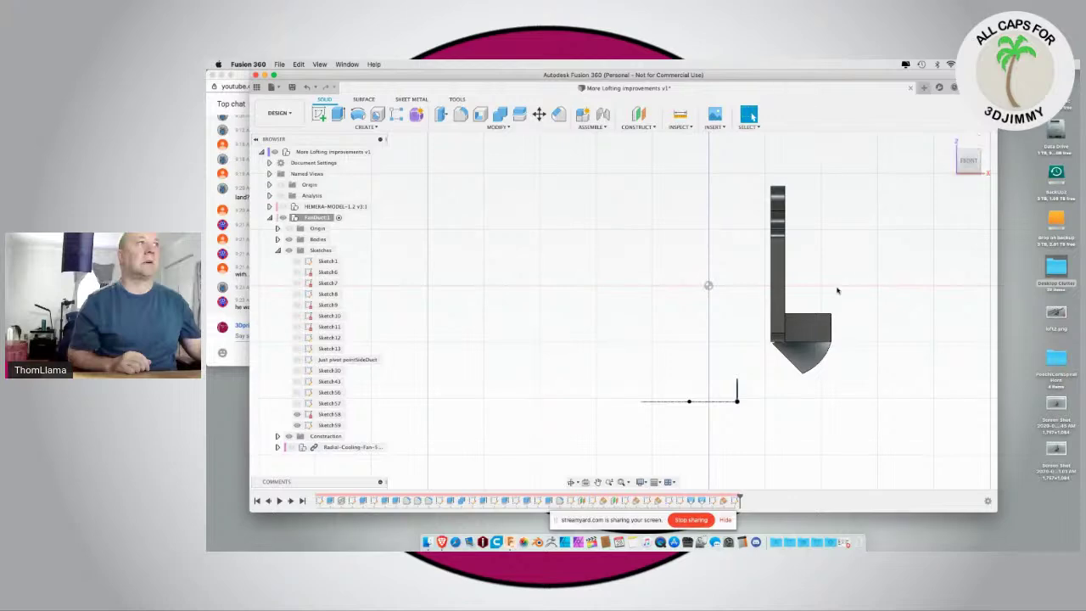
{"action": "scroll", "coordinate": [548, 364], "scroll_direction": "down", "scroll_amount": 2}
{"action": "mouse_move", "coordinate": [552, 348]}
{"action": "middle_mouse_down", "text": "shift"}
{"action": "mouse_move", "coordinate": [531, 360]}
{"action": "mouse_move", "coordinate": [548, 336]}
{"action": "middle_mouse_up", "text": "shift"}
{"action": "key", "text": "Escape"}
{"action": "left_click", "coordinate": [715, 341]}
{"action": "left_click", "coordinate": [320, 118]}
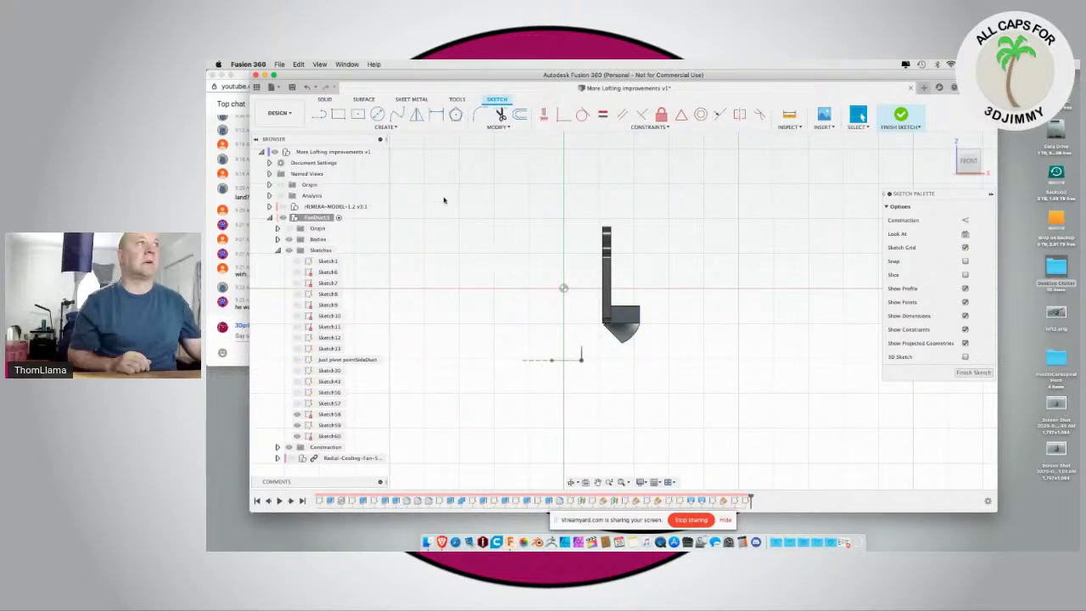
Step: Draw a three-point fit point spline from the middle of the duct's slanted outlet to just past the vertical rectangle profile
{"action": "scroll", "coordinate": [592, 340], "scroll_direction": "up", "scroll_amount": 3}
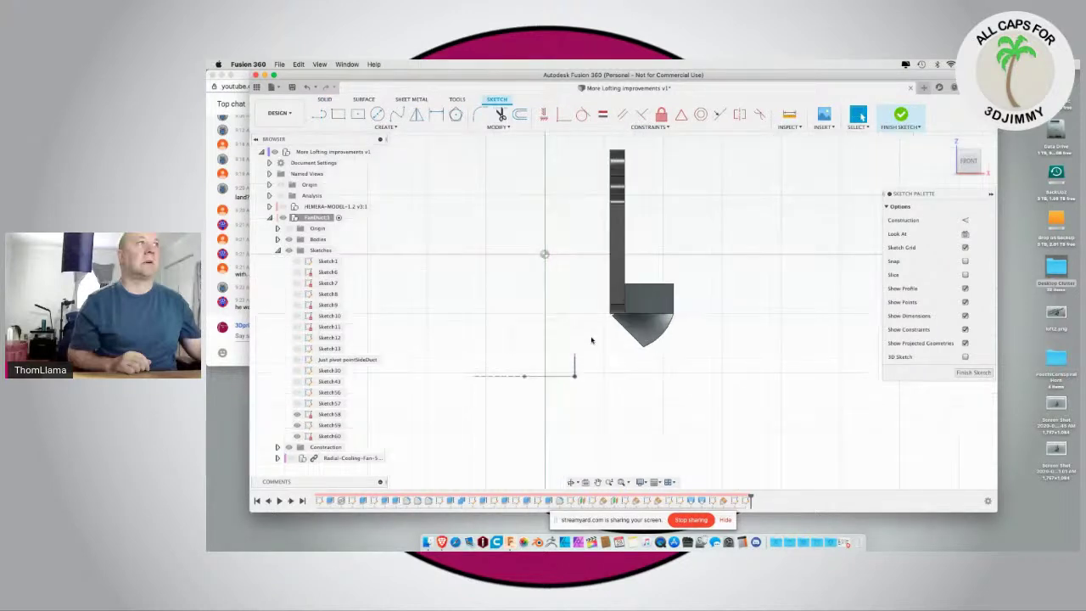
{"action": "scroll", "coordinate": [592, 341], "scroll_direction": "up", "scroll_amount": 2}
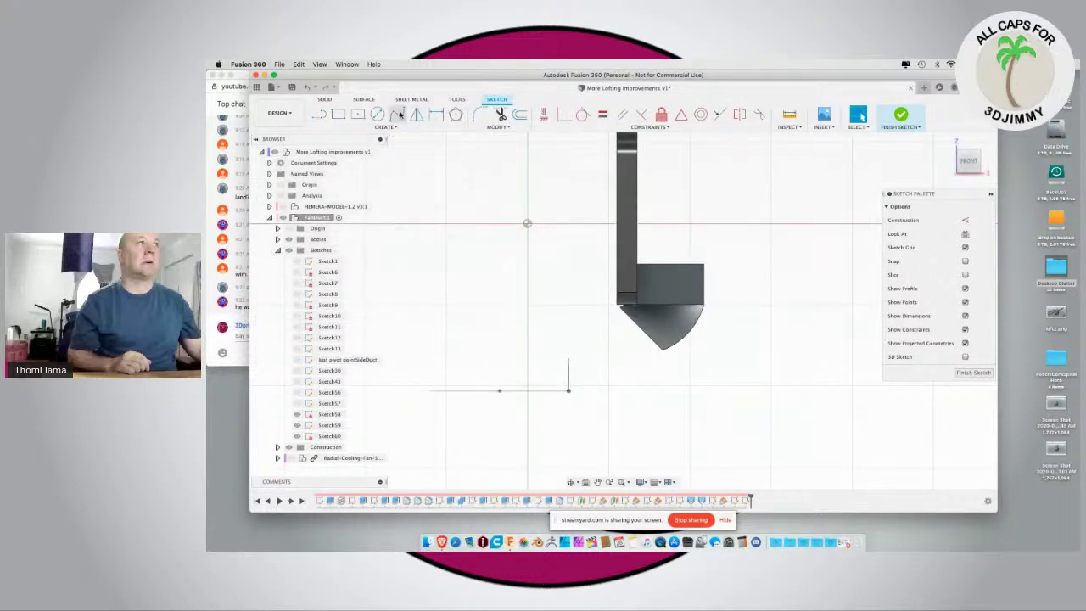
{"action": "left_click", "coordinate": [397, 113]}
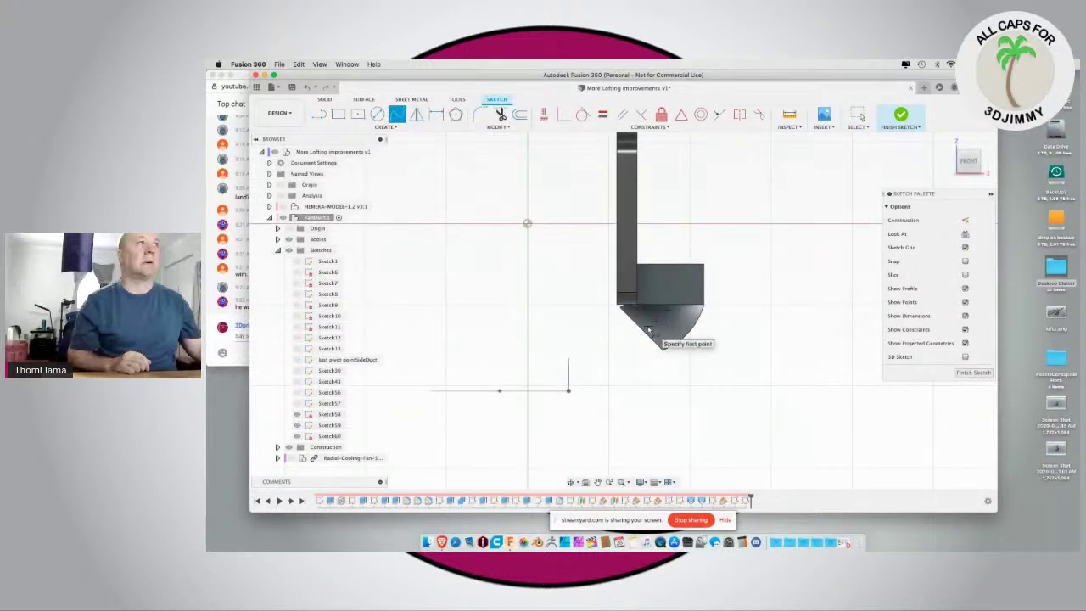
{"action": "left_click", "coordinate": [649, 328]}
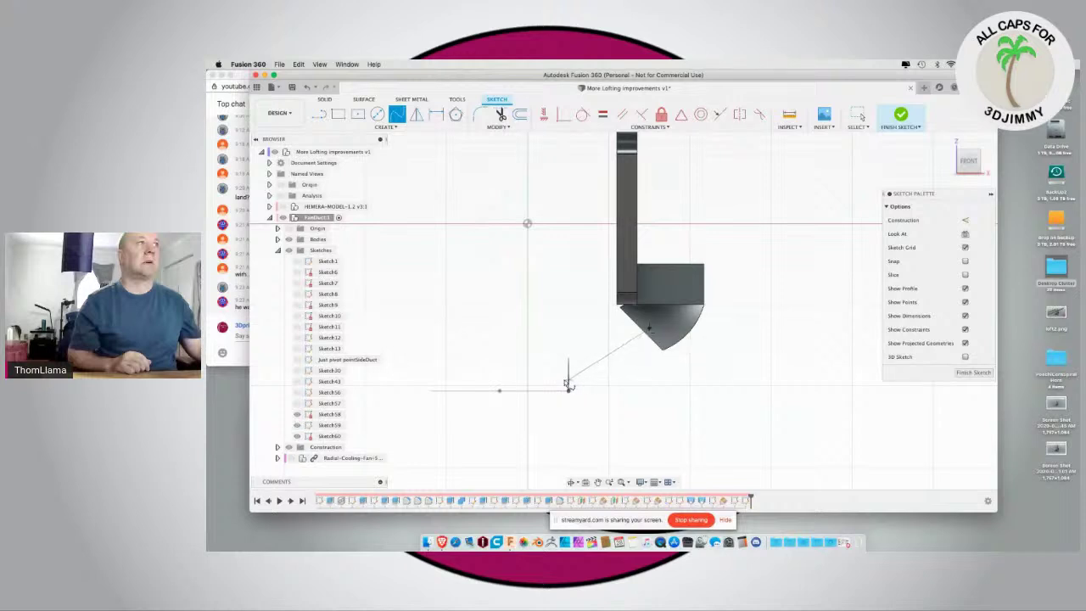
{"action": "left_click", "coordinate": [612, 355]}
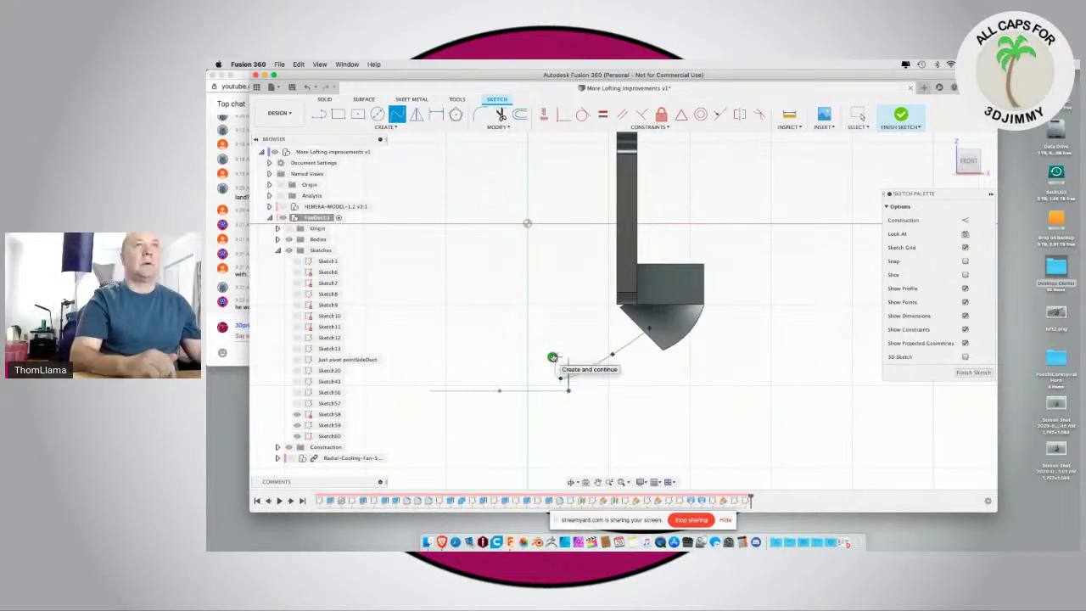
{"action": "left_click", "coordinate": [560, 369]}
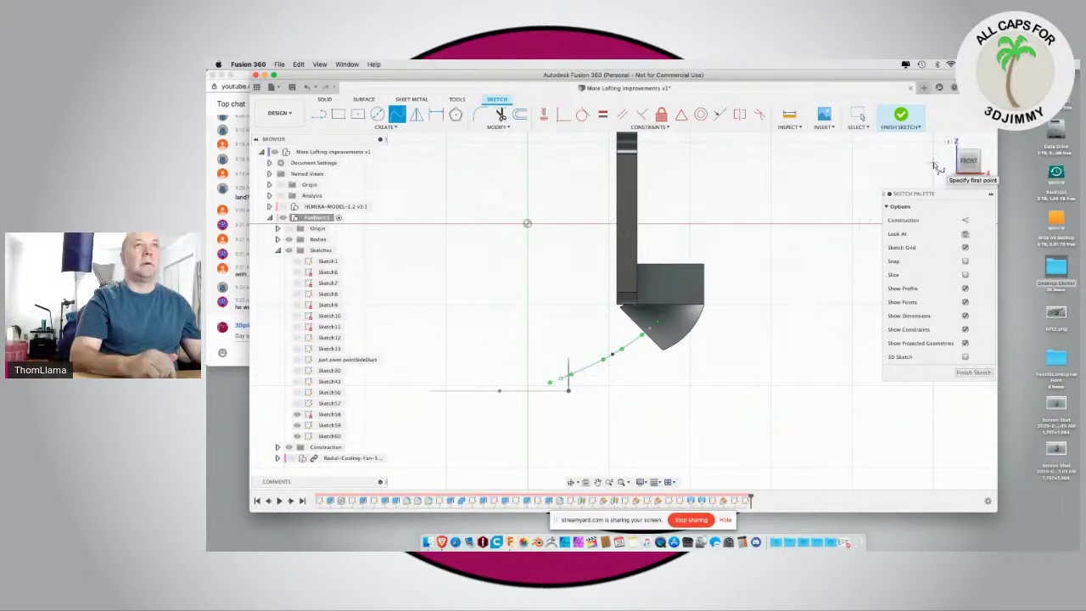
{"action": "key", "text": "Escape"}
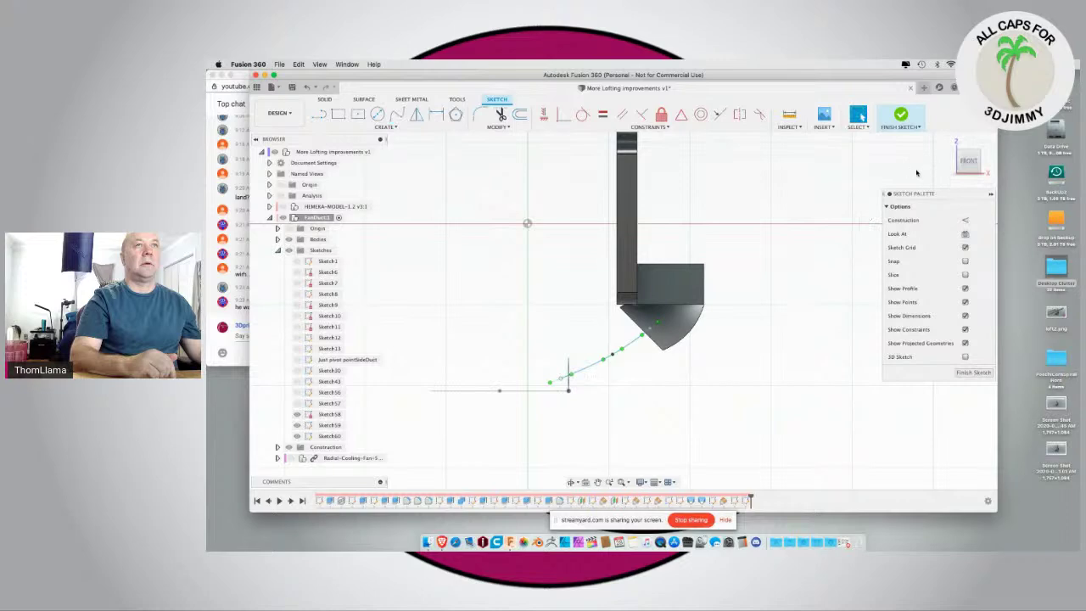
{"action": "left_click", "coordinate": [971, 178]}
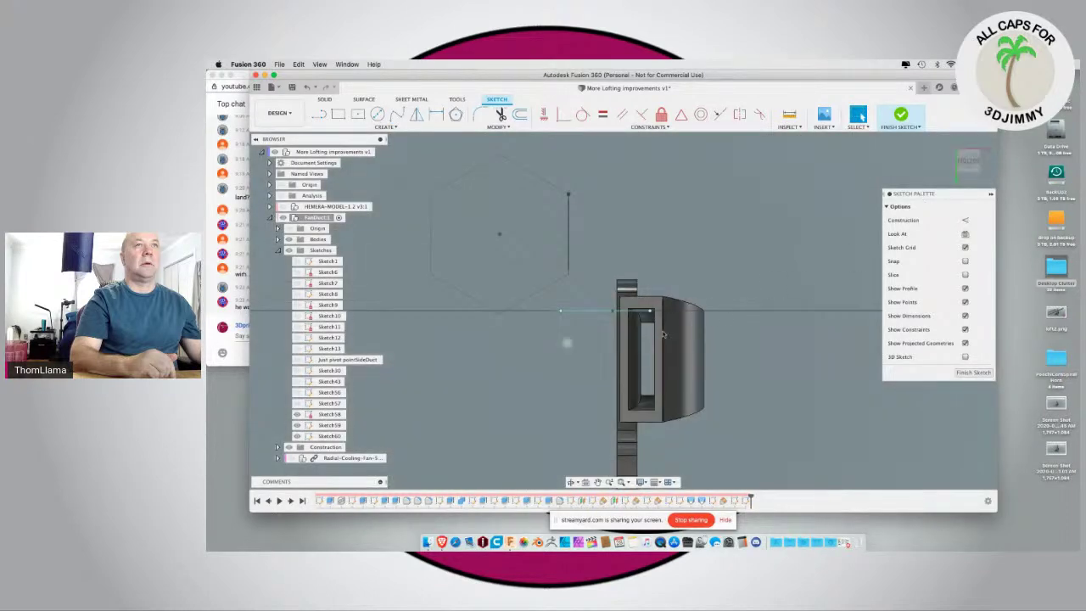
{"action": "left_click", "coordinate": [649, 314]}
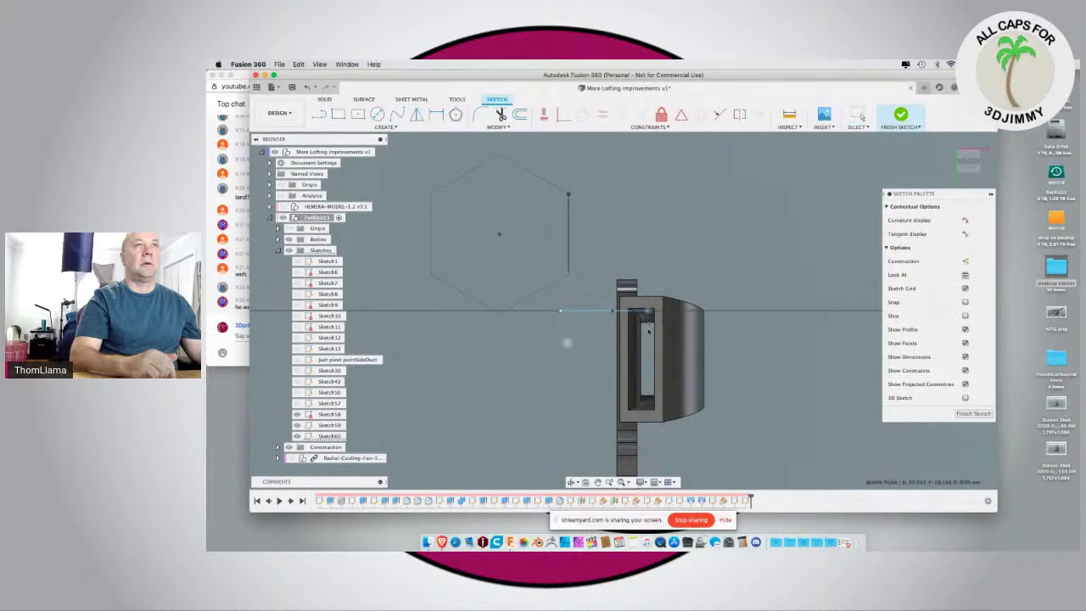
{"action": "key", "text": "m"}
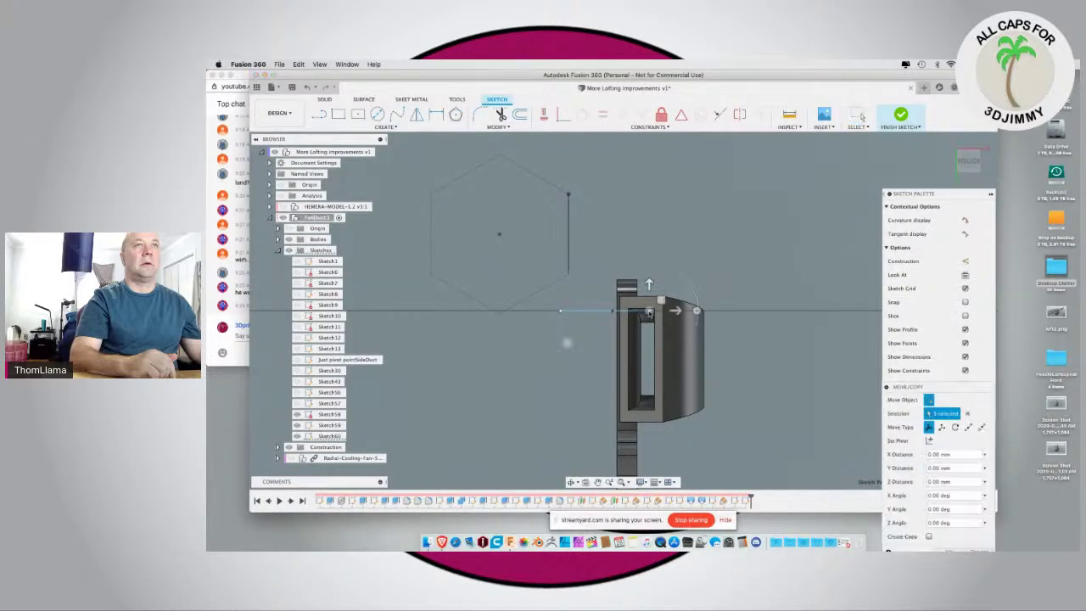
{"action": "left_click_drag", "start_coordinate": [649, 314], "coordinate": [644, 352]}
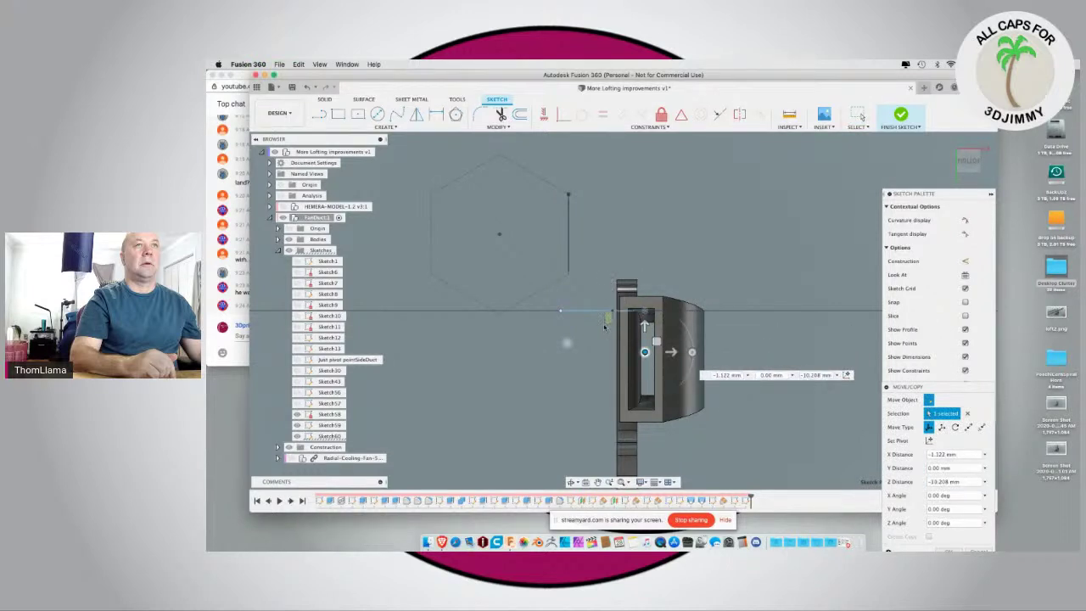
{"action": "left_click", "coordinate": [612, 312]}
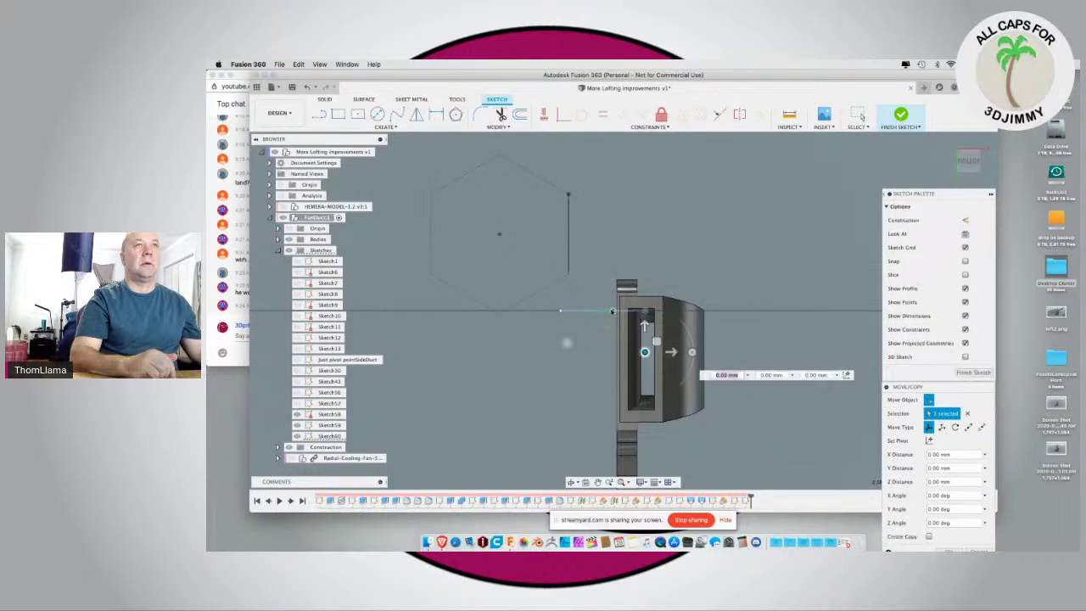
{"action": "left_click", "coordinate": [561, 313]}
{"action": "left_click", "coordinate": [561, 312]}
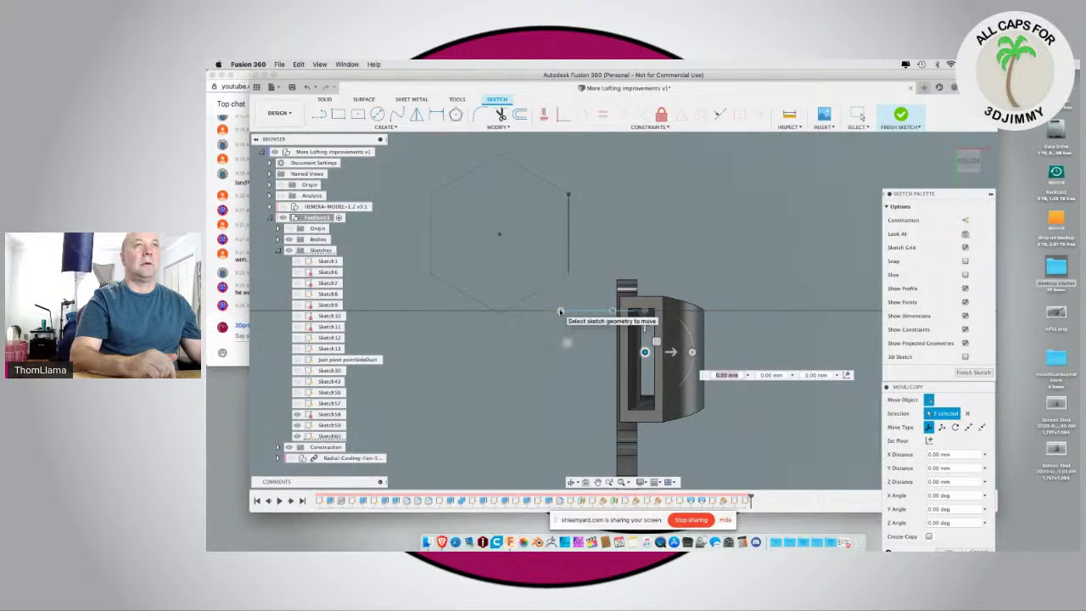
{"action": "key", "text": "Escape"}
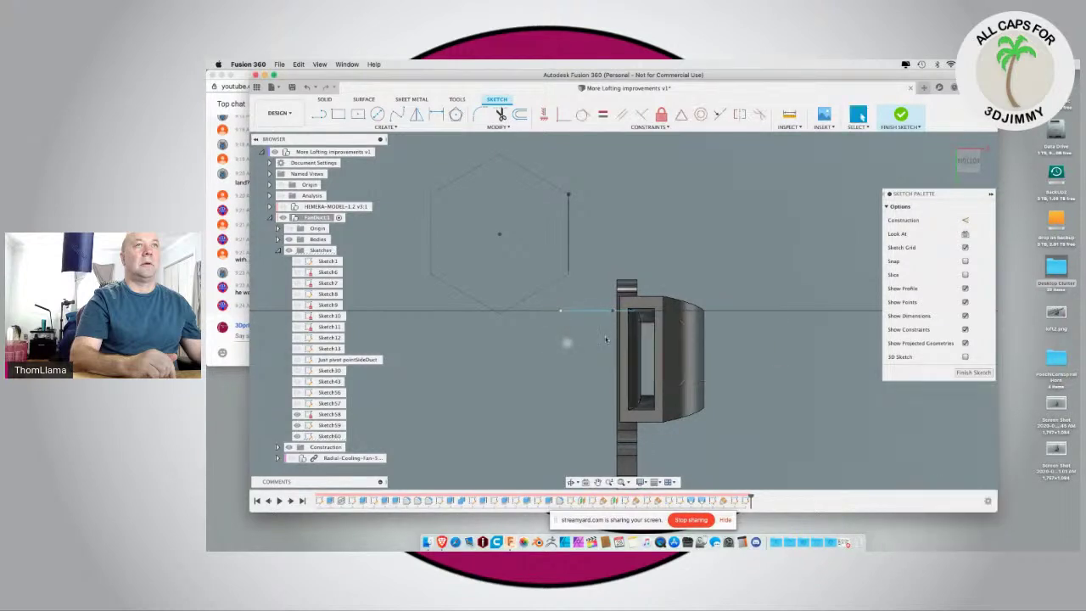
Step: Move the spline's nozzle-side end point about 18.6 mm across and 1.2 mm sideways to the middle of the rectangle profile
{"action": "left_click", "coordinate": [560, 312]}
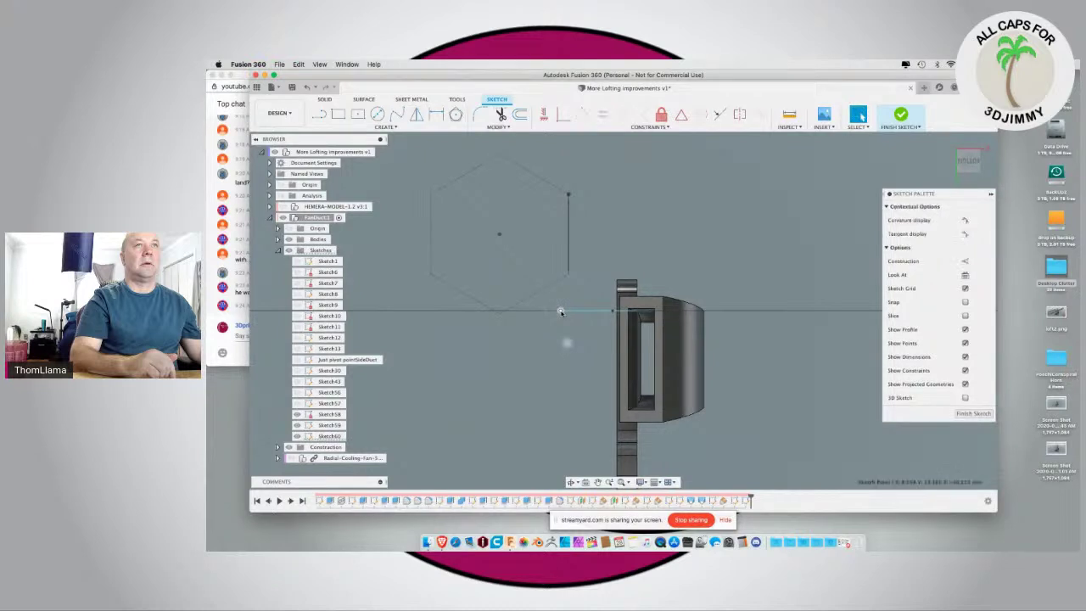
{"action": "key", "text": "m"}
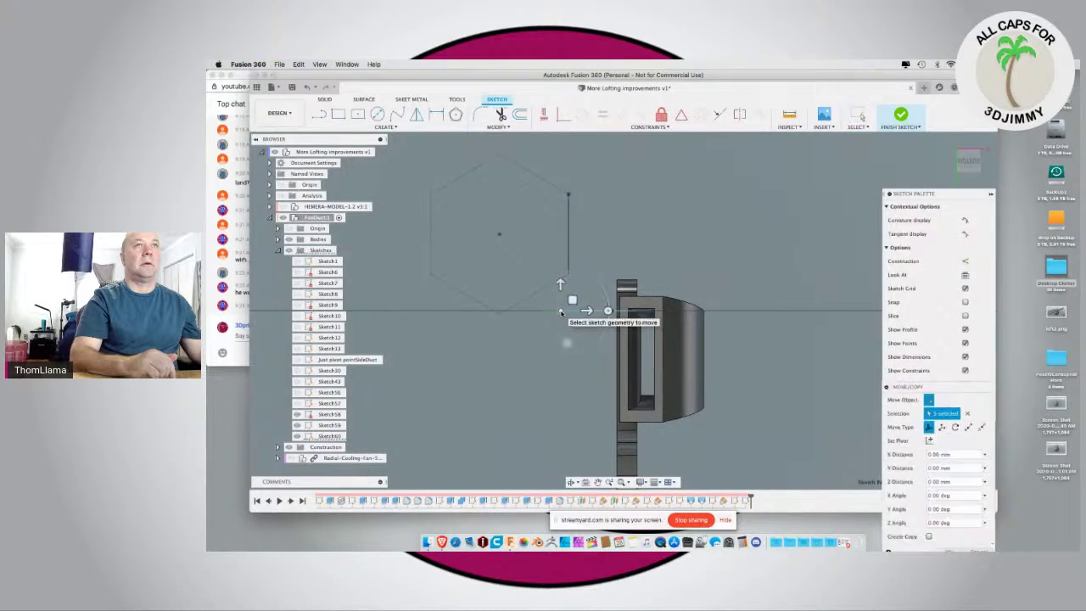
{"action": "left_click_drag", "start_coordinate": [573, 299], "coordinate": [577, 225]}
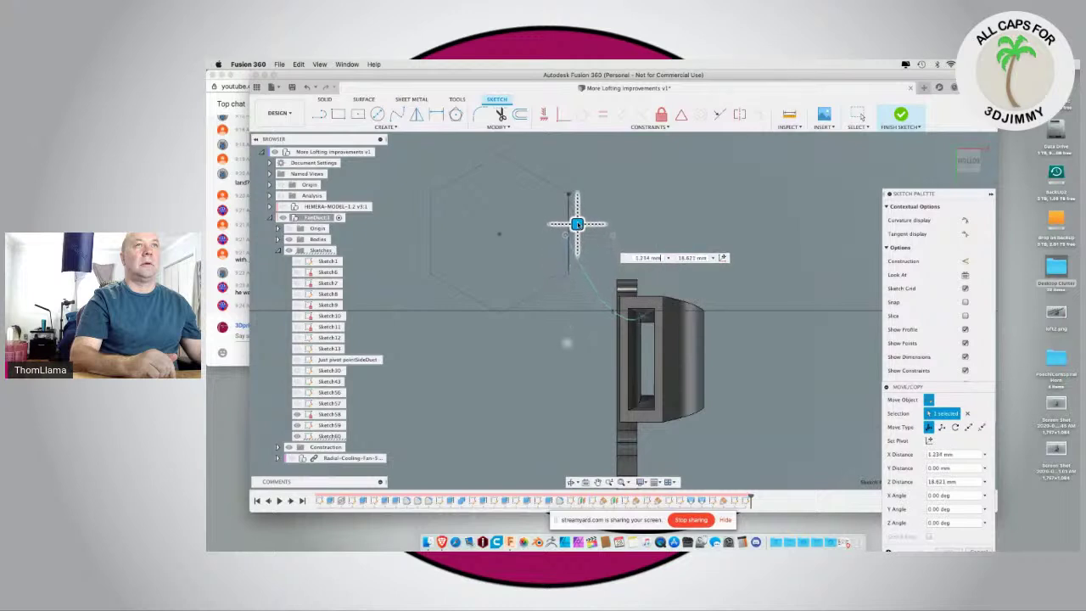
Step: Reposition the spline's duct-side end point in the box section, moving it about 7.1 mm sideways and 0.9 mm down in the front view
{"action": "left_click", "coordinate": [649, 312]}
{"action": "left_click_drag", "start_coordinate": [661, 301], "coordinate": [601, 272]}
{"action": "mouse_move", "coordinate": [601, 271]}
{"action": "left_mouse_down"}
{"action": "mouse_move", "coordinate": [670, 269]}
{"action": "mouse_move", "coordinate": [647, 296]}
{"action": "mouse_move", "coordinate": [651, 317]}
{"action": "left_mouse_up"}
{"action": "mouse_move", "coordinate": [652, 317]}
{"action": "middle_mouse_down", "text": "shift"}
{"action": "mouse_move", "coordinate": [607, 326]}
{"action": "mouse_move", "coordinate": [589, 382]}
{"action": "mouse_move", "coordinate": [641, 367]}
{"action": "middle_mouse_up", "text": "shift"}
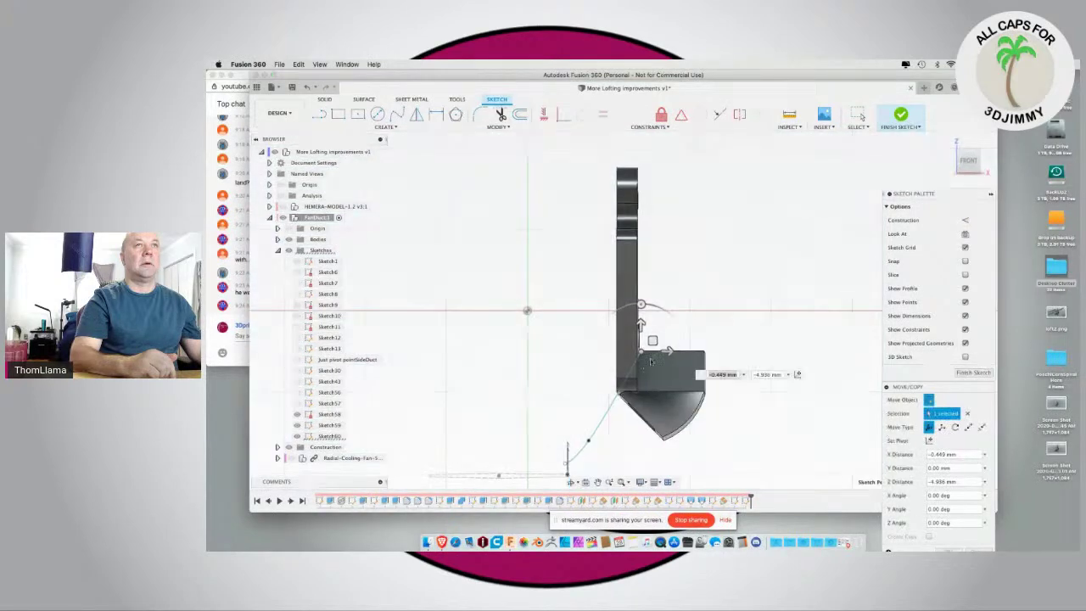
{"action": "mouse_move", "coordinate": [652, 341]}
{"action": "left_mouse_down"}
{"action": "mouse_move", "coordinate": [662, 355]}
{"action": "mouse_move", "coordinate": [682, 344]}
{"action": "left_mouse_up"}
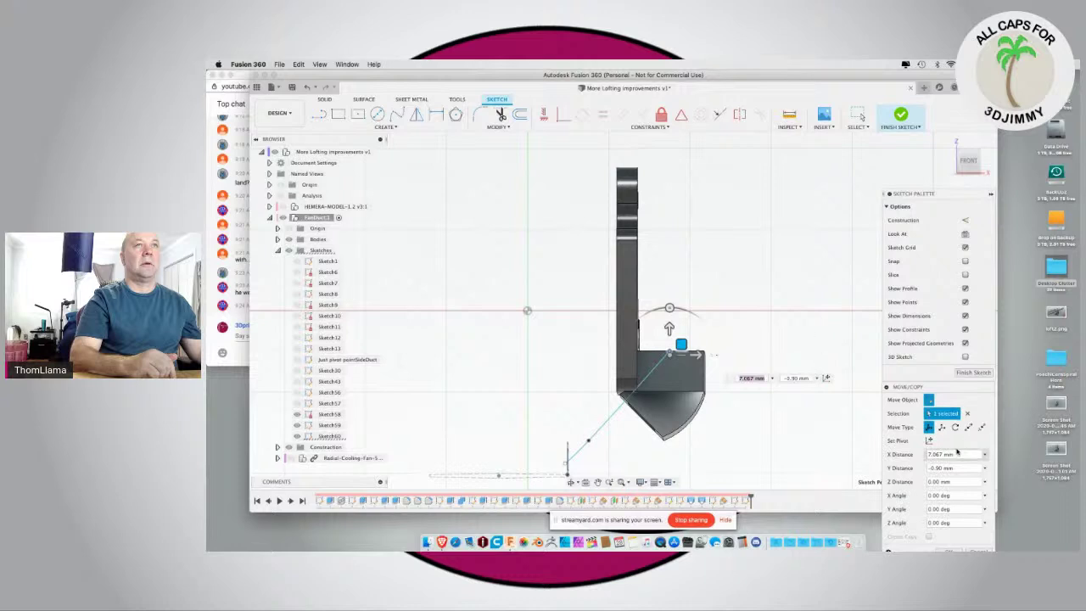
{"action": "key", "text": "Return"}
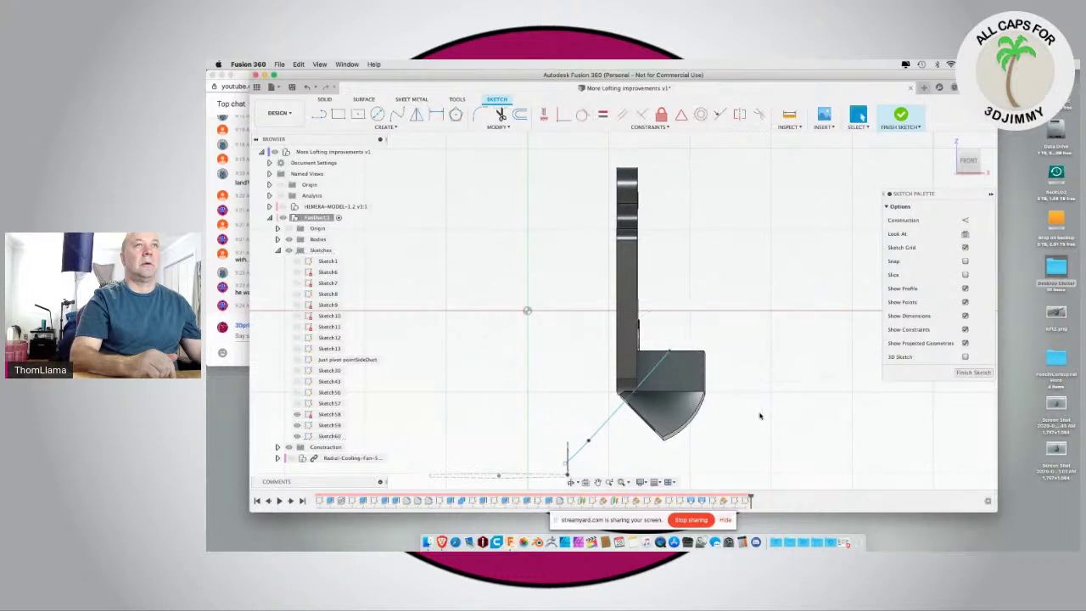
Step: Lower the spline's duct-side end point about 14.6 mm to the level of the duct's slanted outlet
{"action": "left_click", "coordinate": [669, 354]}
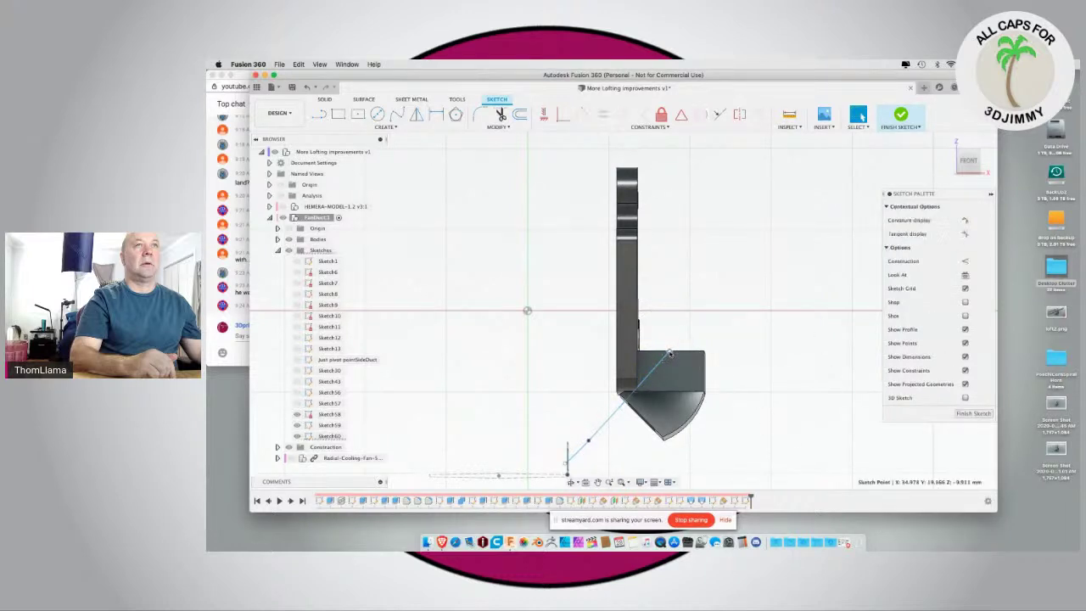
{"action": "left_click", "coordinate": [667, 363]}
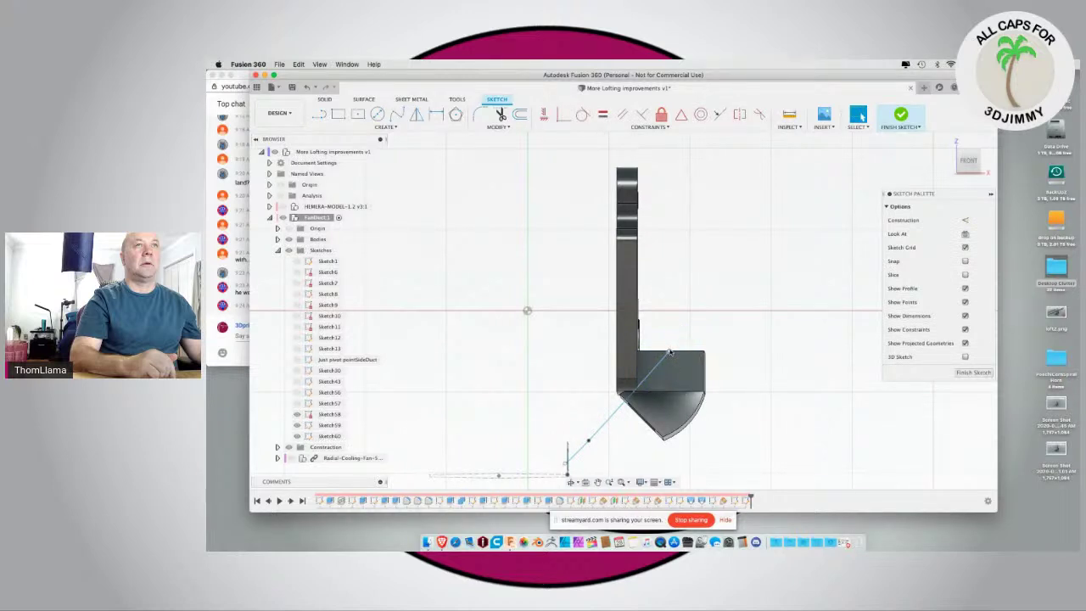
{"action": "key", "text": "m"}
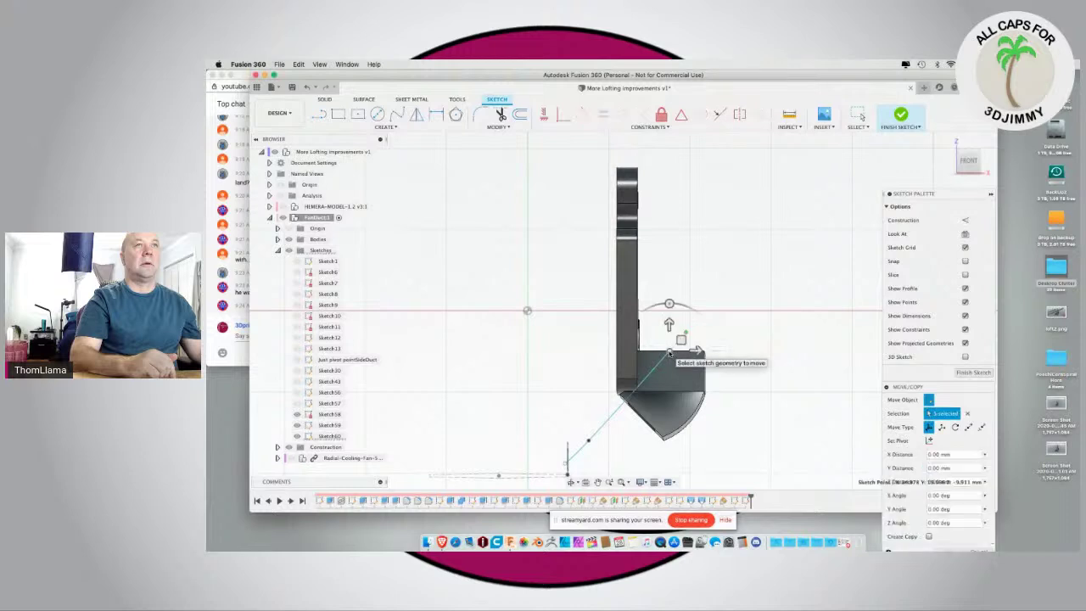
{"action": "left_click_drag", "start_coordinate": [668, 325], "coordinate": [651, 383]}
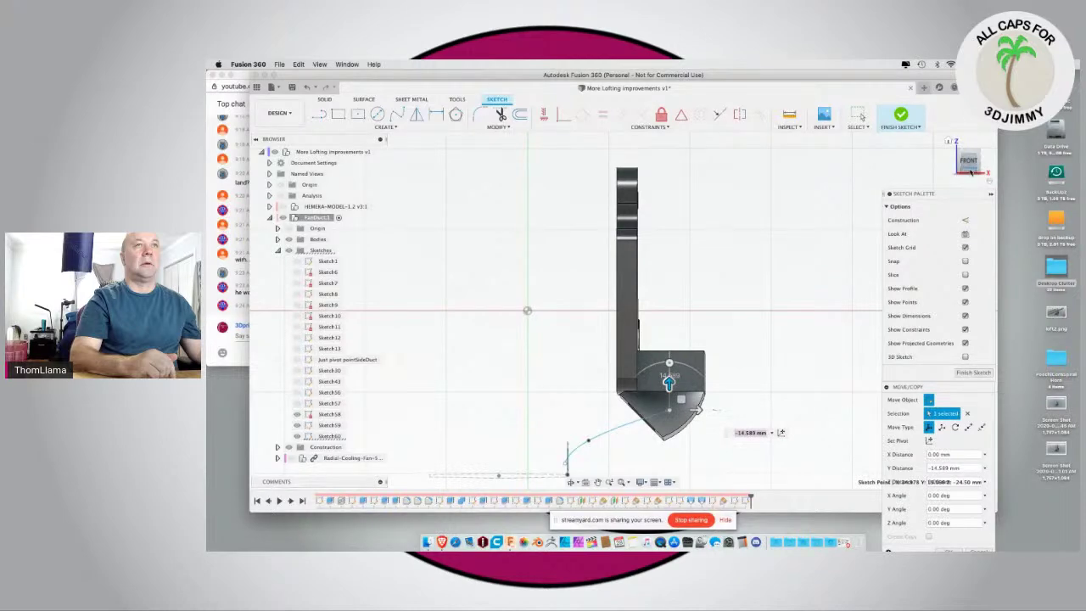
Step: Centre the spline's duct-side end point in the outlet opening as seen from below, moving it about 13.7 mm along and 4.2 mm sideways
{"action": "left_click", "coordinate": [972, 172]}
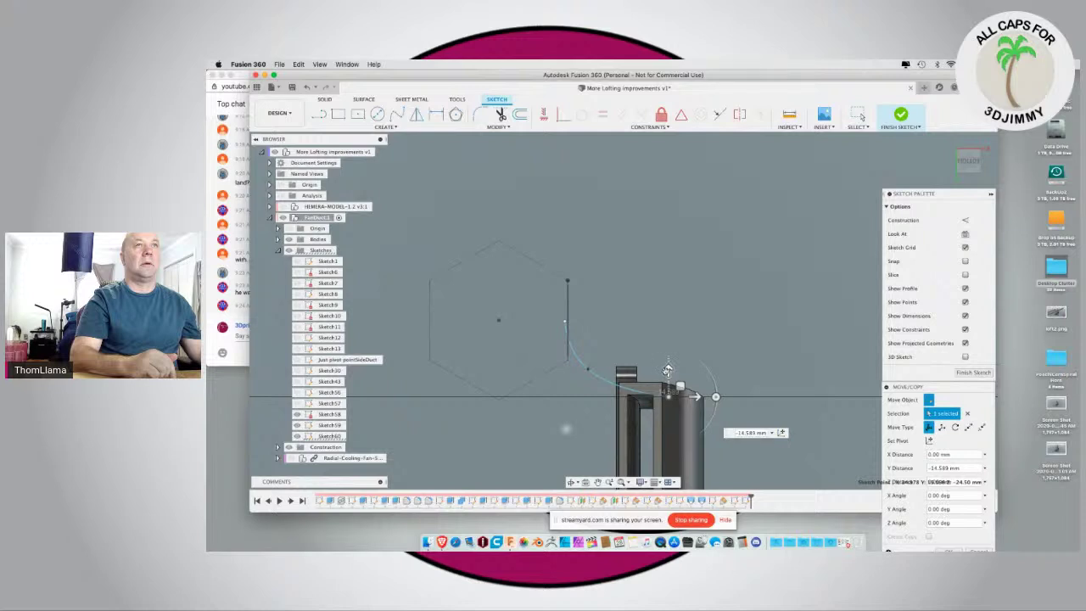
{"action": "left_click_drag", "start_coordinate": [668, 371], "coordinate": [671, 429]}
{"action": "scroll", "coordinate": [609, 393], "scroll_direction": "down", "scroll_amount": 5}
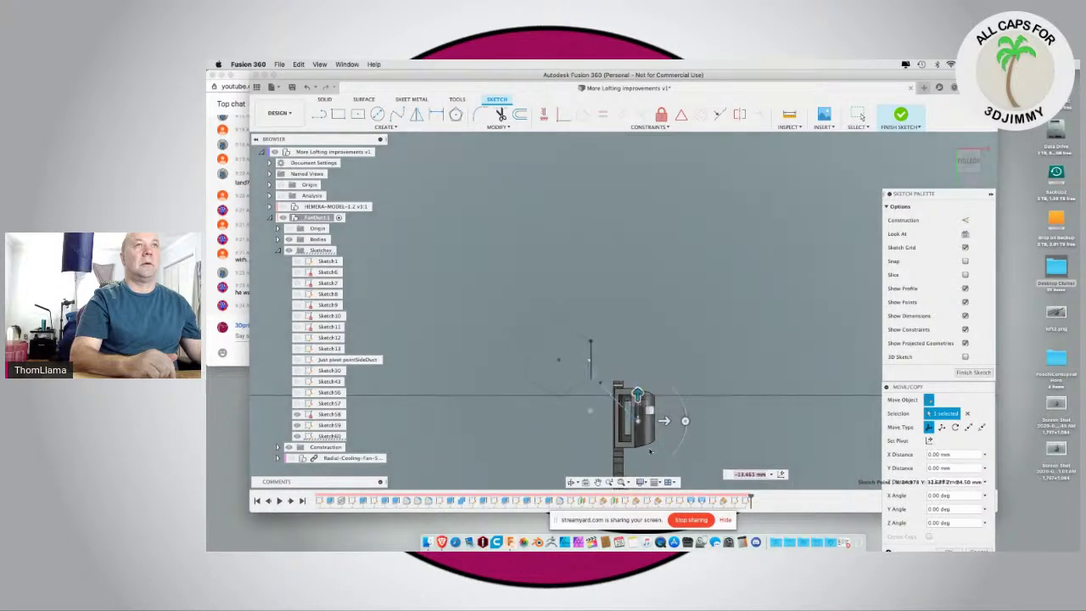
{"action": "scroll", "coordinate": [650, 452], "scroll_direction": "up", "scroll_amount": 5}
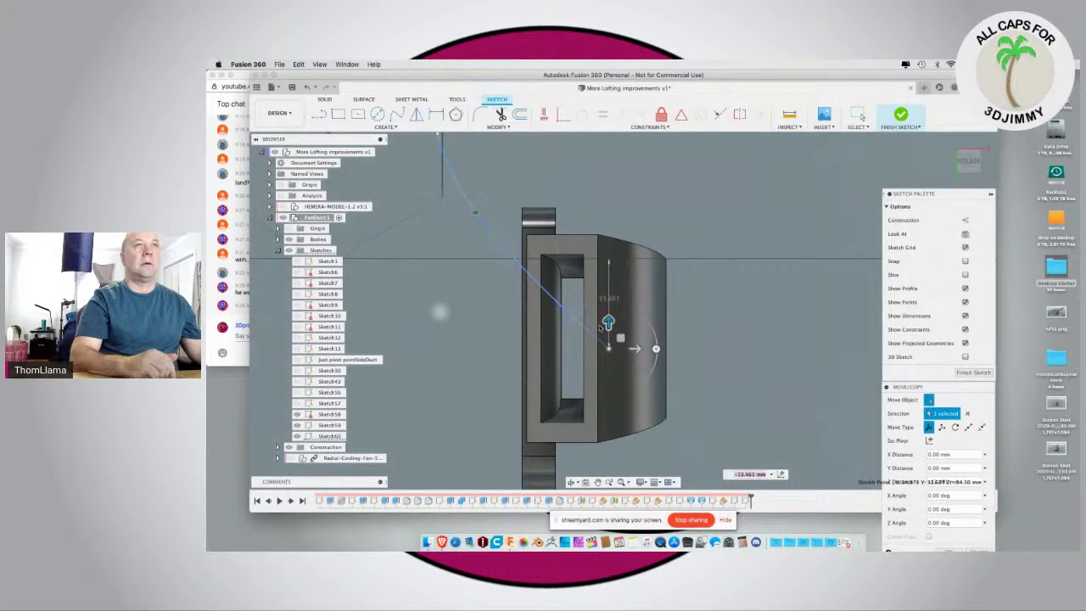
{"action": "left_click_drag", "start_coordinate": [621, 338], "coordinate": [592, 330]}
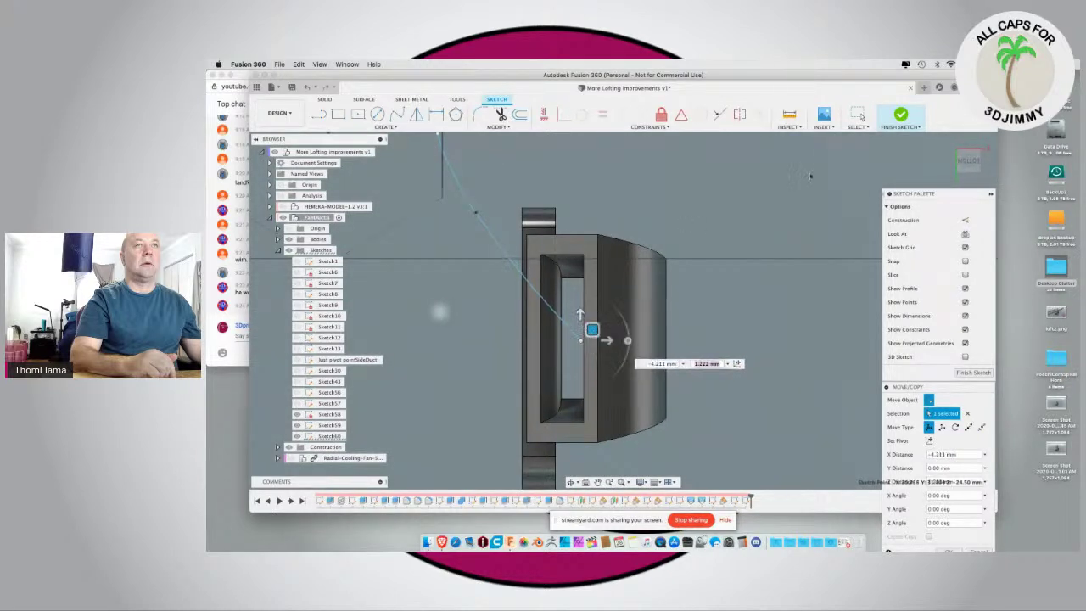
Step: Move the spline's middle fit point about 6.4 mm towards the duct and 0.4 mm down in the front view
{"action": "left_click", "coordinate": [972, 148]}
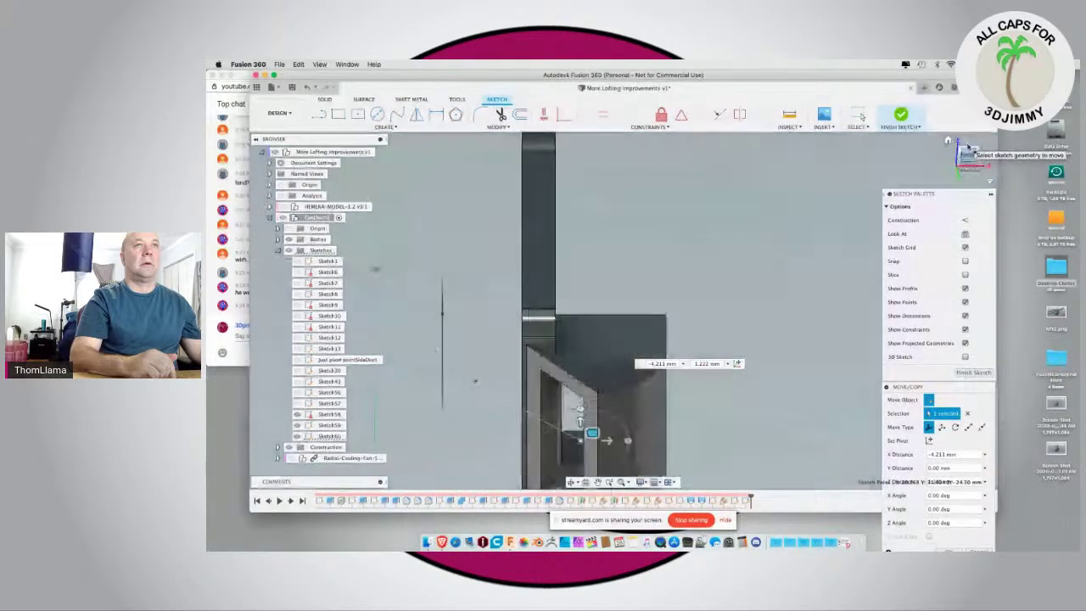
{"action": "scroll", "coordinate": [743, 337], "scroll_direction": "up", "scroll_amount": 4}
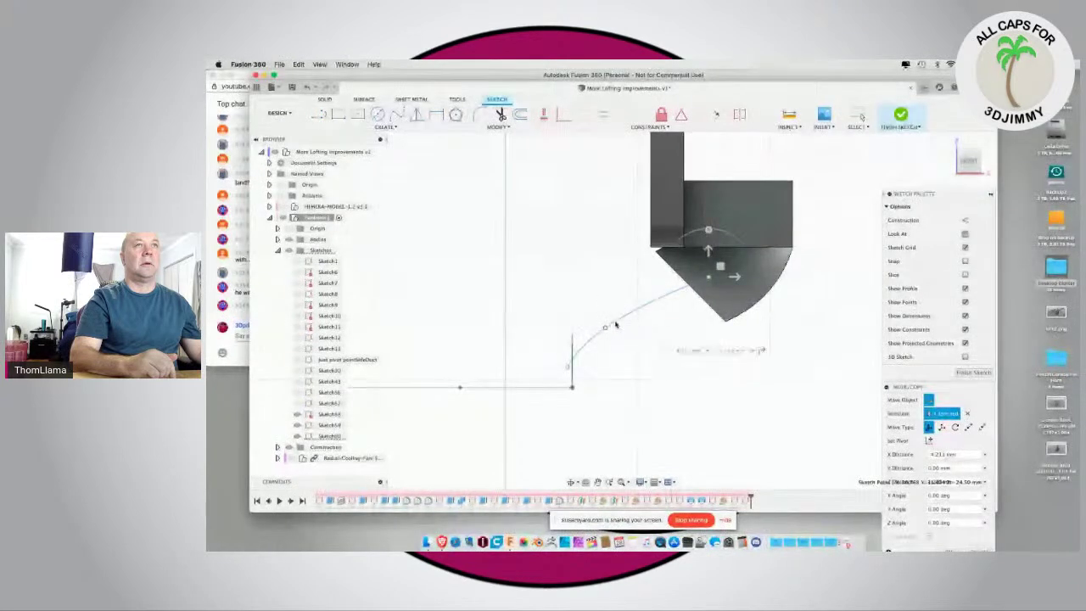
{"action": "left_click_drag", "start_coordinate": [616, 316], "coordinate": [659, 319]}
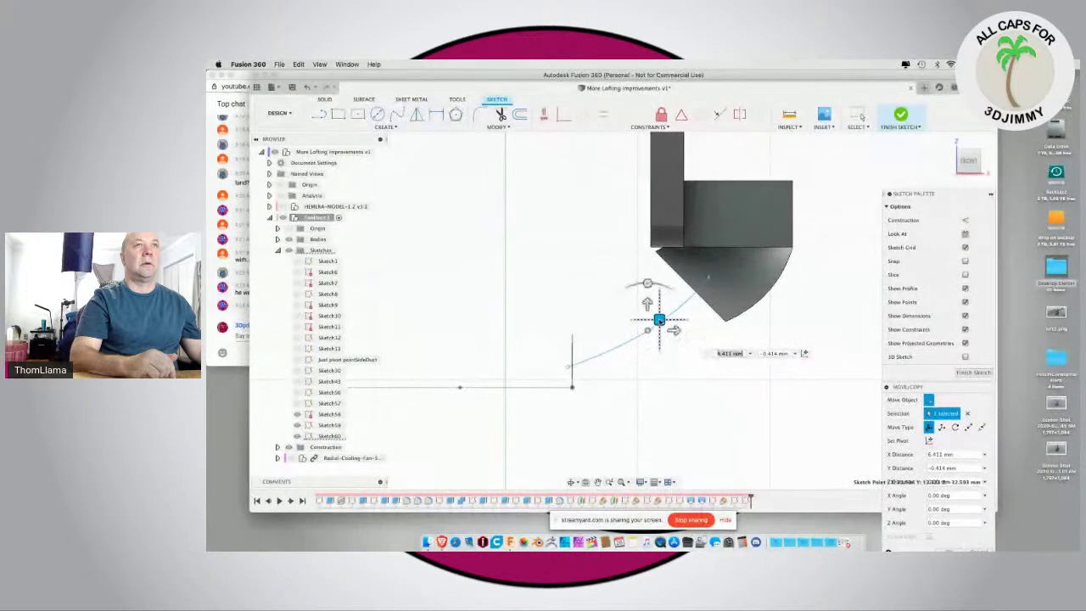
Step: Raise the spline's nozzle-side end point 0.689 mm within the rectangle profile and inspect its alignment from above and the left
{"action": "left_click", "coordinate": [569, 368]}
{"action": "left_click_drag", "start_coordinate": [579, 357], "coordinate": [578, 351]}
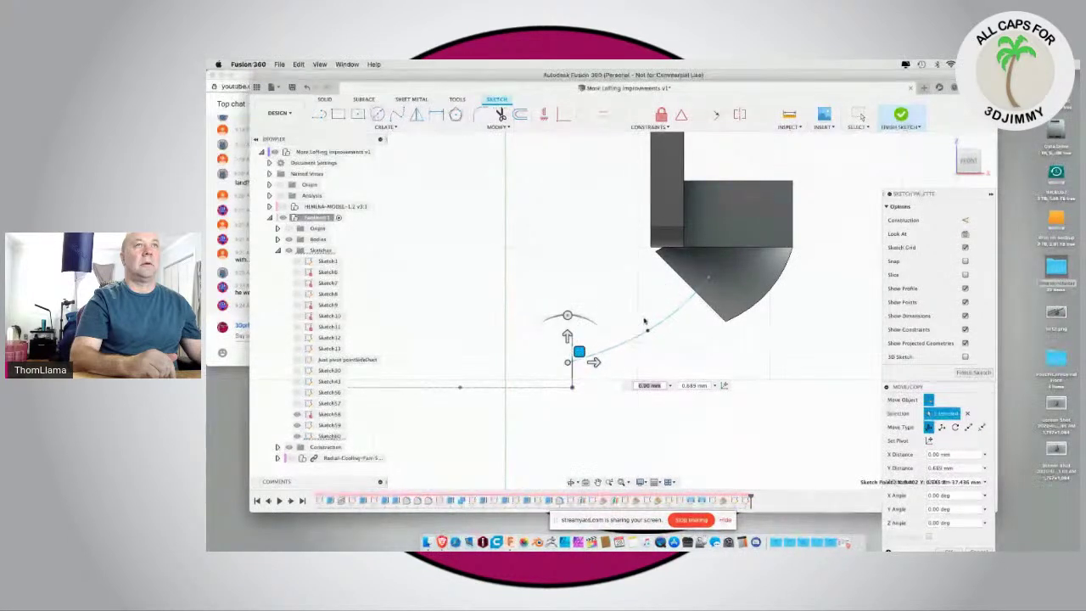
{"action": "left_click", "coordinate": [968, 146]}
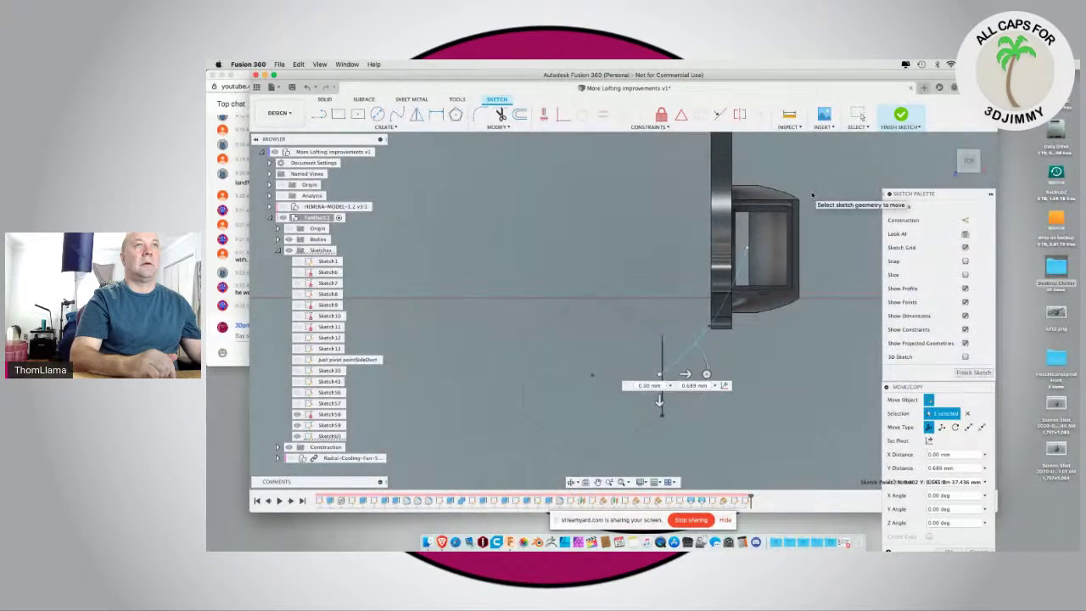
{"action": "left_click", "coordinate": [952, 161]}
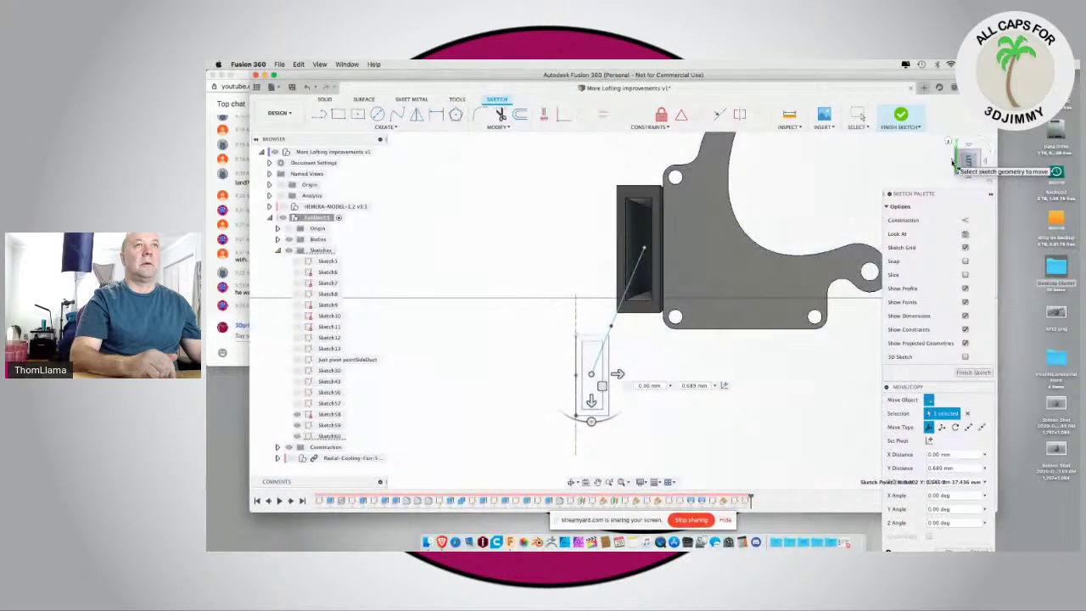
{"action": "left_click", "coordinate": [980, 140]}
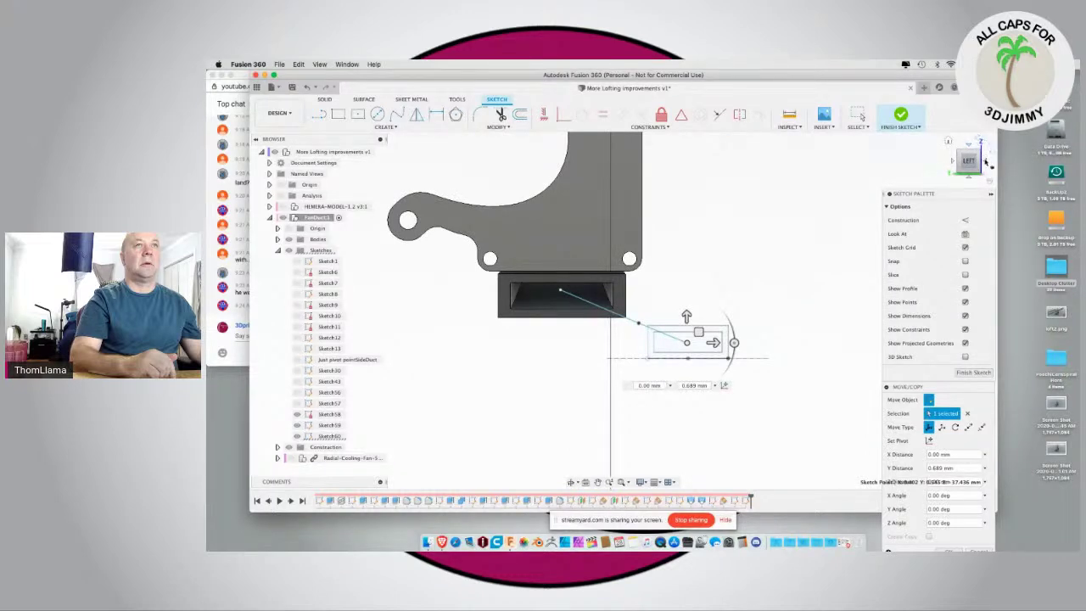
Step: Complete the move of the curve's lower end point with a Y distance of 0.689 mm
{"action": "left_click", "coordinate": [985, 162]}
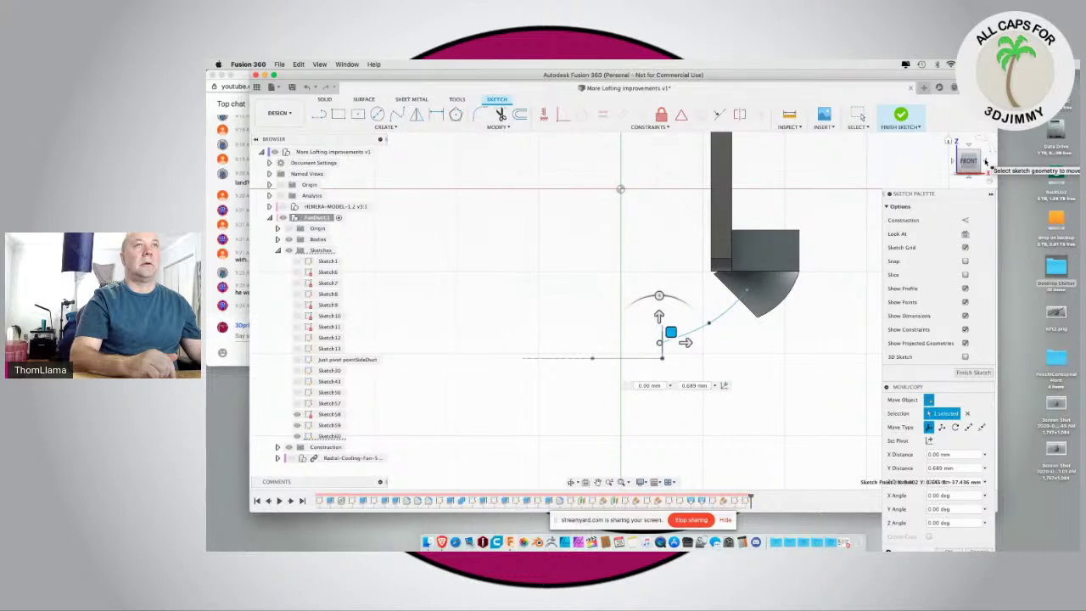
{"action": "scroll", "coordinate": [789, 416], "scroll_direction": "up", "scroll_amount": 5}
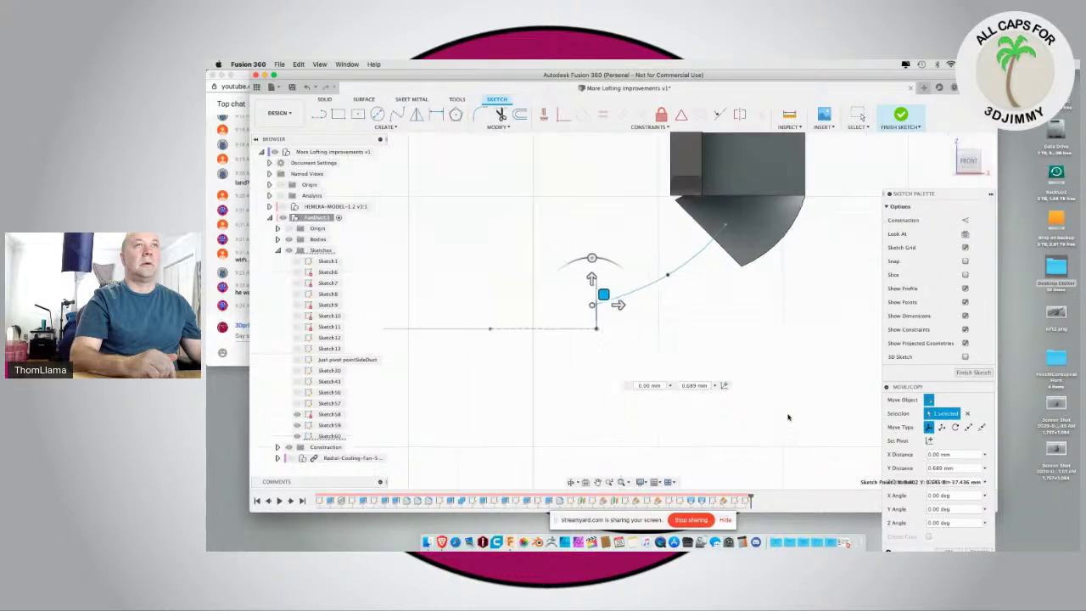
{"action": "left_click_drag", "start_coordinate": [904, 395], "coordinate": [759, 292]}
{"action": "left_click", "coordinate": [804, 450]}
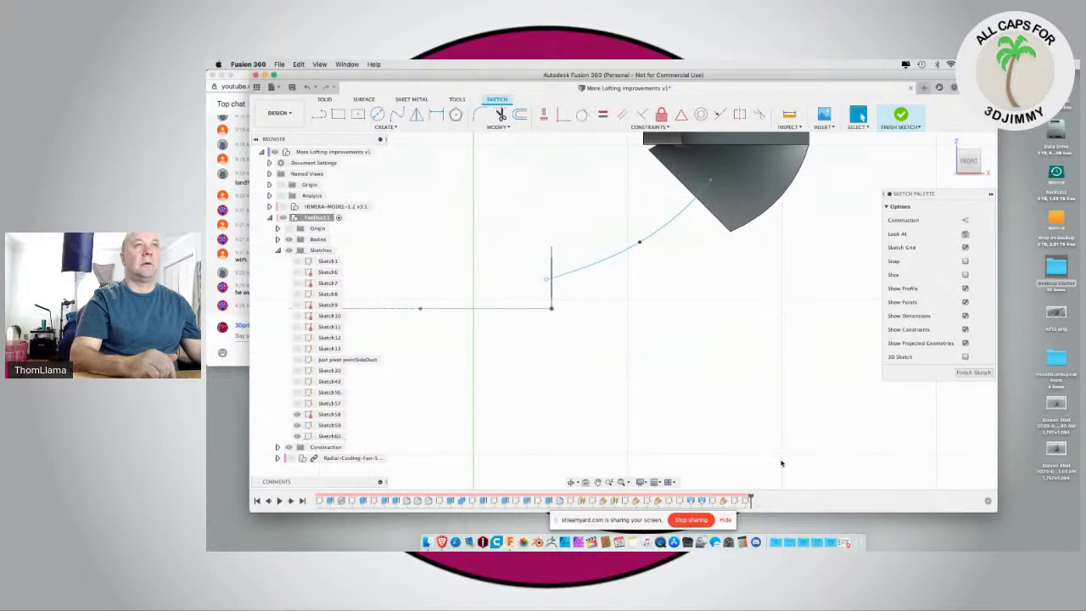
Step: Start a loft using the rim face around the duct's opening as the first profile
{"action": "middle_click_drag", "start_coordinate": [603, 274], "coordinate": [628, 280], "text": "shift"}
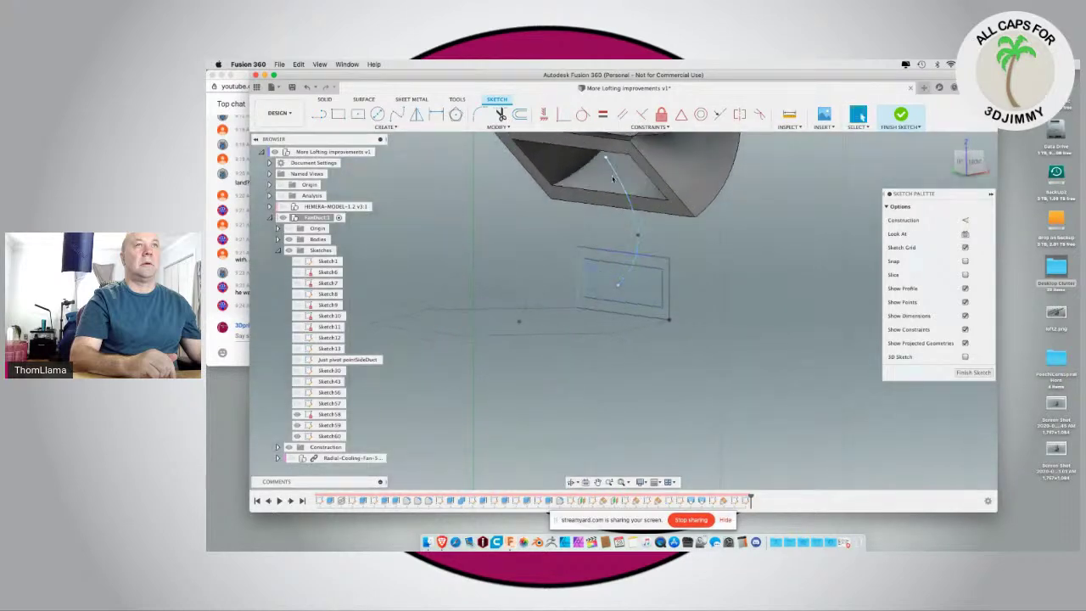
{"action": "left_click", "coordinate": [594, 198]}
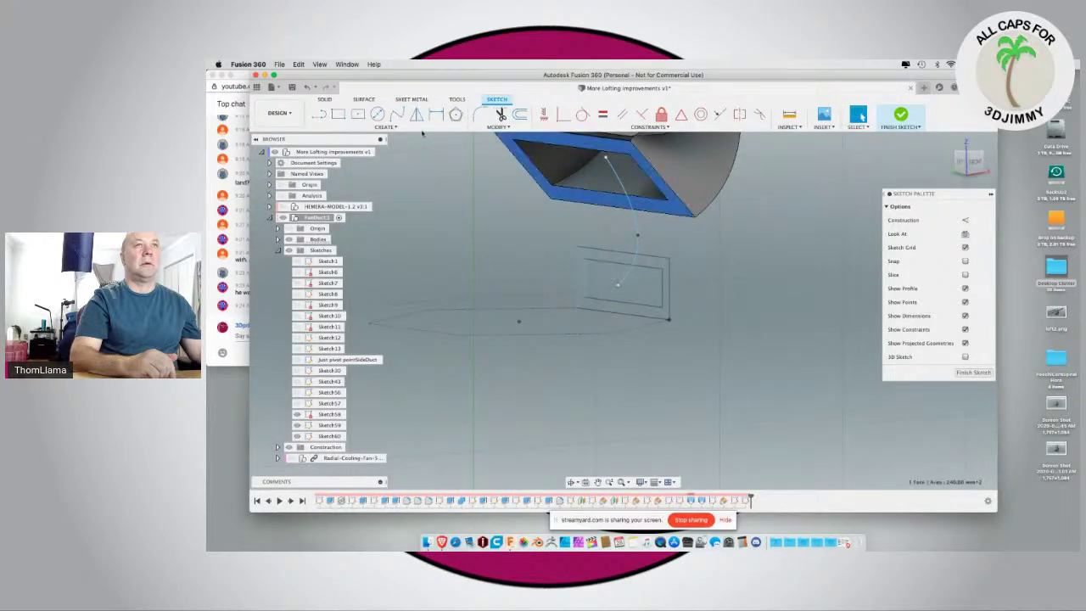
{"action": "left_click", "coordinate": [384, 127]}
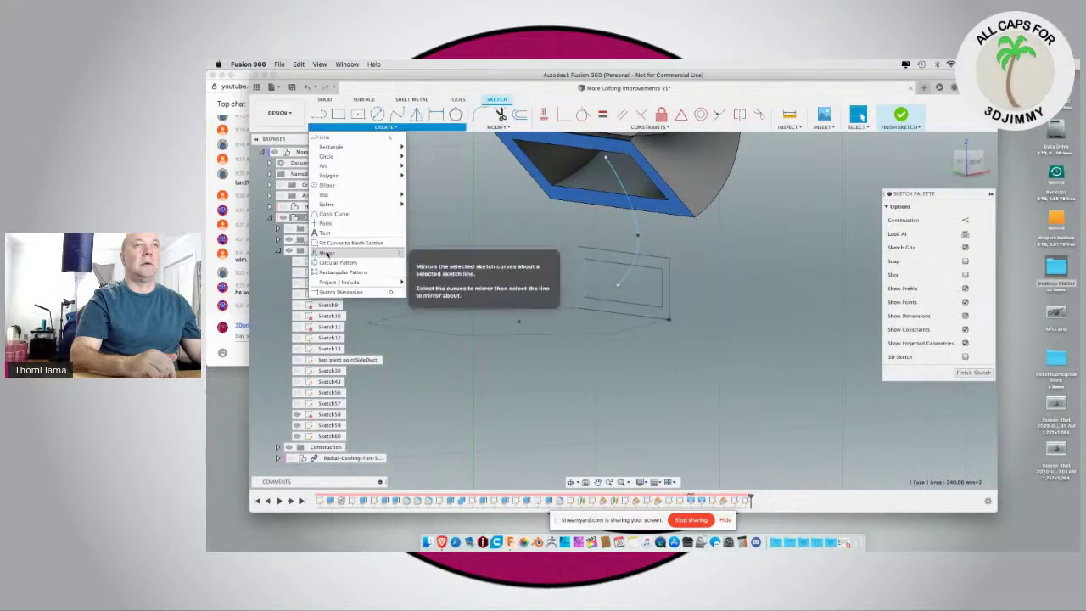
{"action": "left_click", "coordinate": [326, 102]}
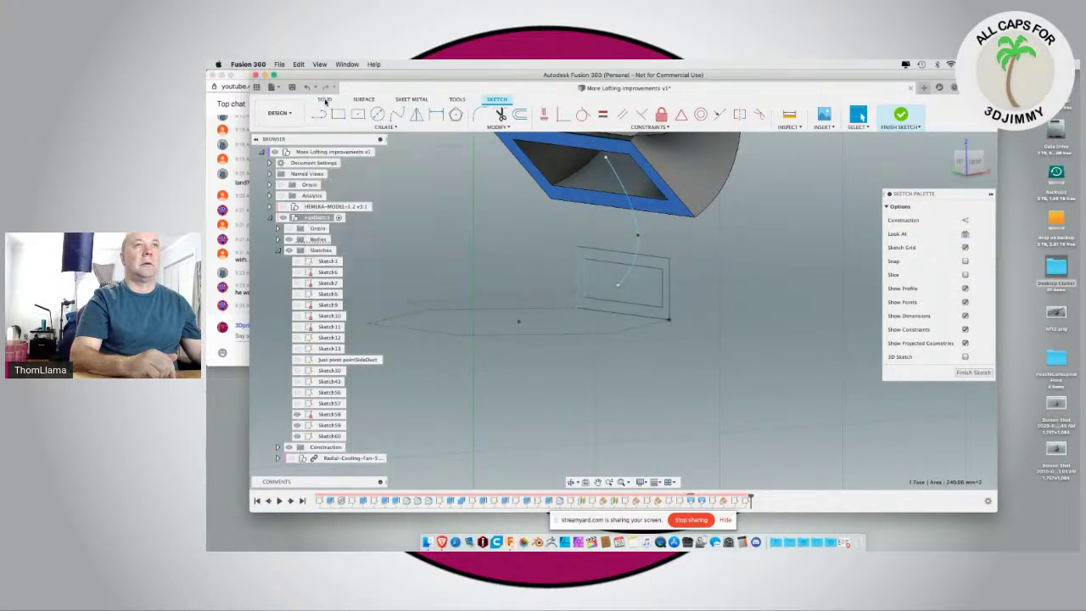
{"action": "left_click", "coordinate": [365, 126]}
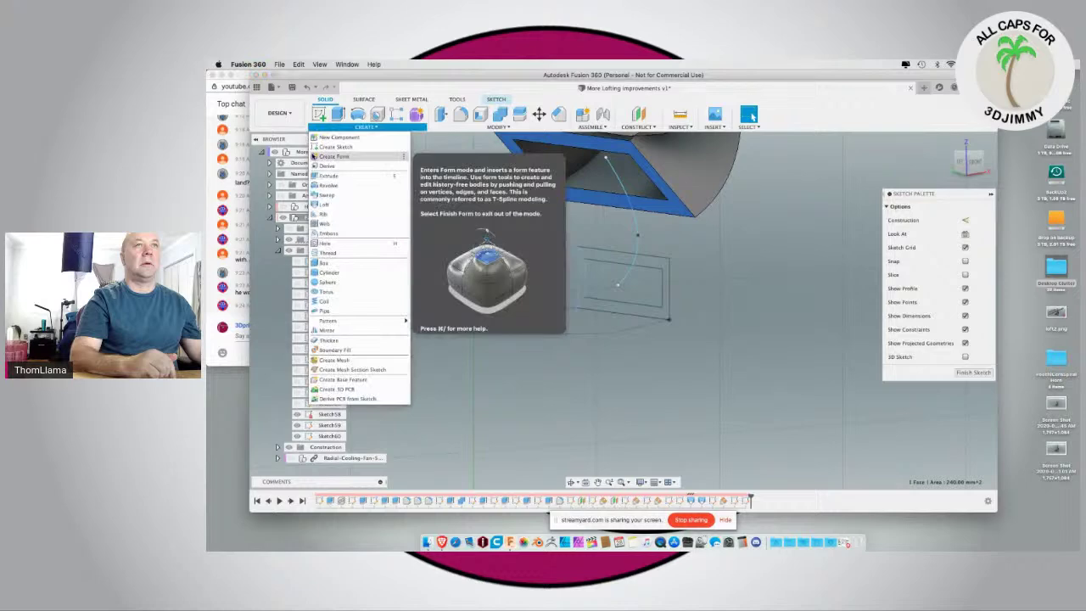
{"action": "left_click", "coordinate": [325, 204]}
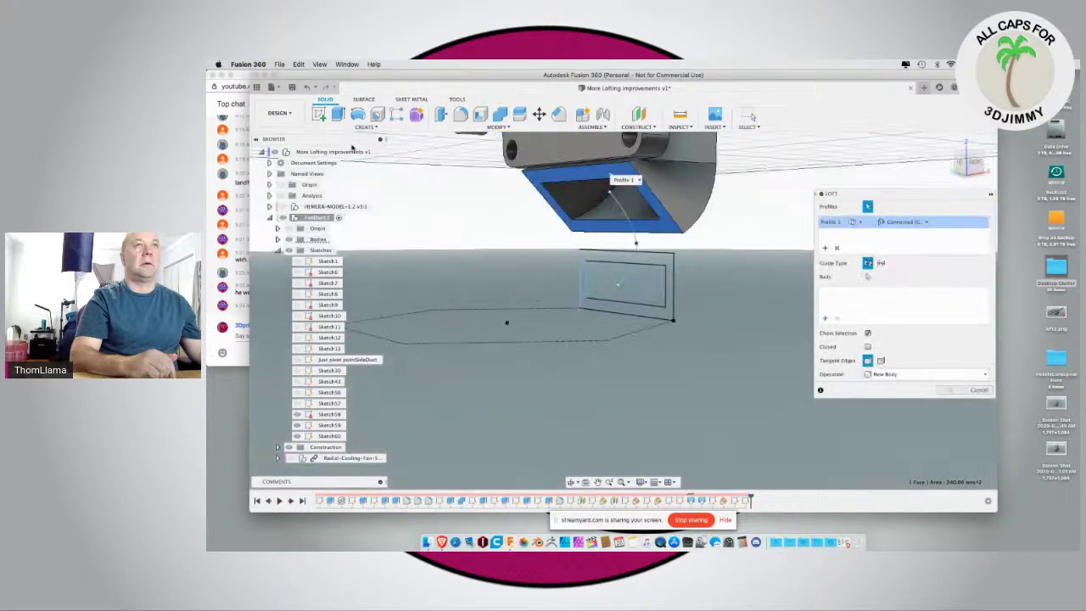
Step: Pin the Loft command to the toolbar
{"action": "left_click", "coordinate": [365, 127]}
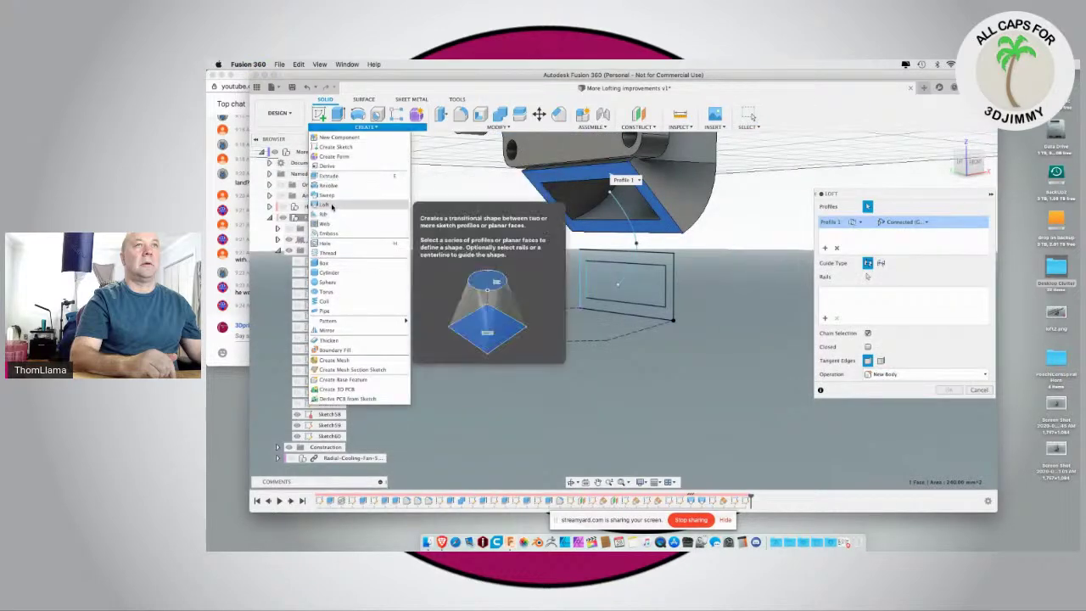
{"action": "mouse_move", "coordinate": [403, 206]}
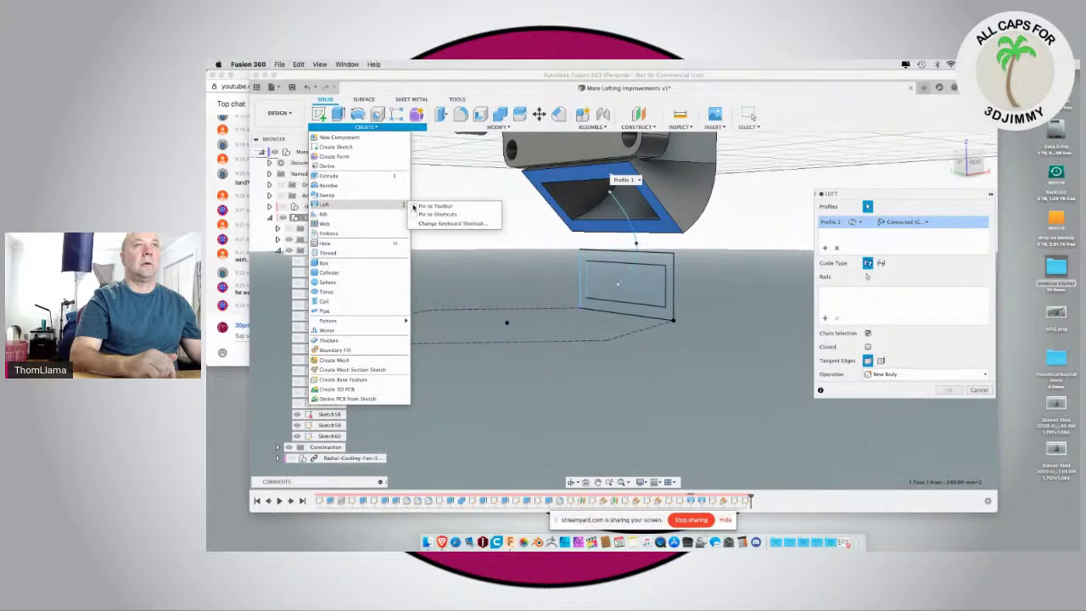
{"action": "left_click", "coordinate": [420, 206]}
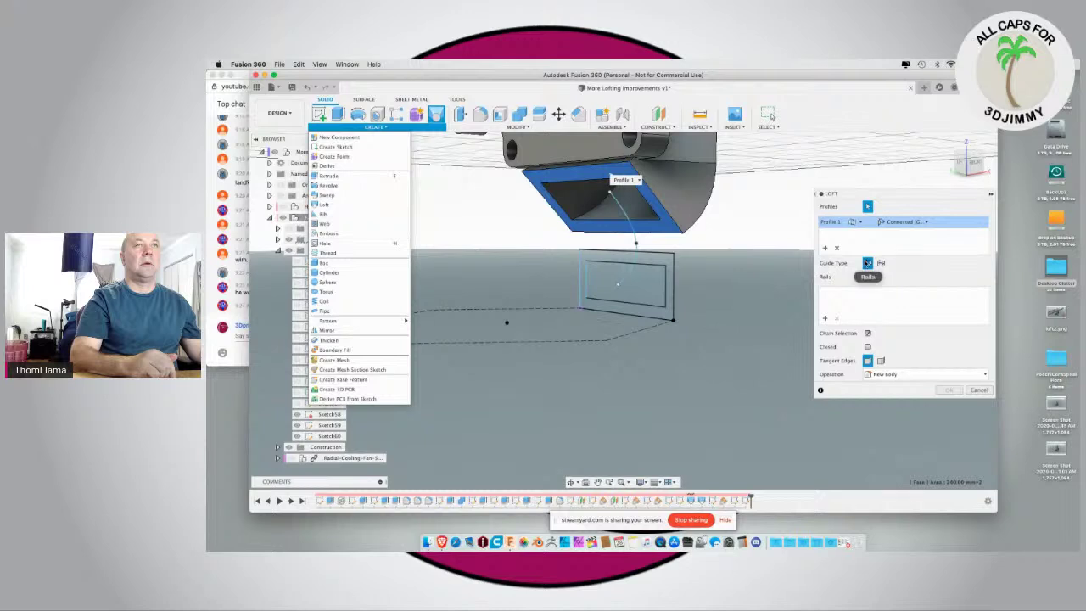
Step: Try to loft from the duct rim to the rectangular frame profile, using the sketched curve as the centerline
{"action": "left_click", "coordinate": [636, 257]}
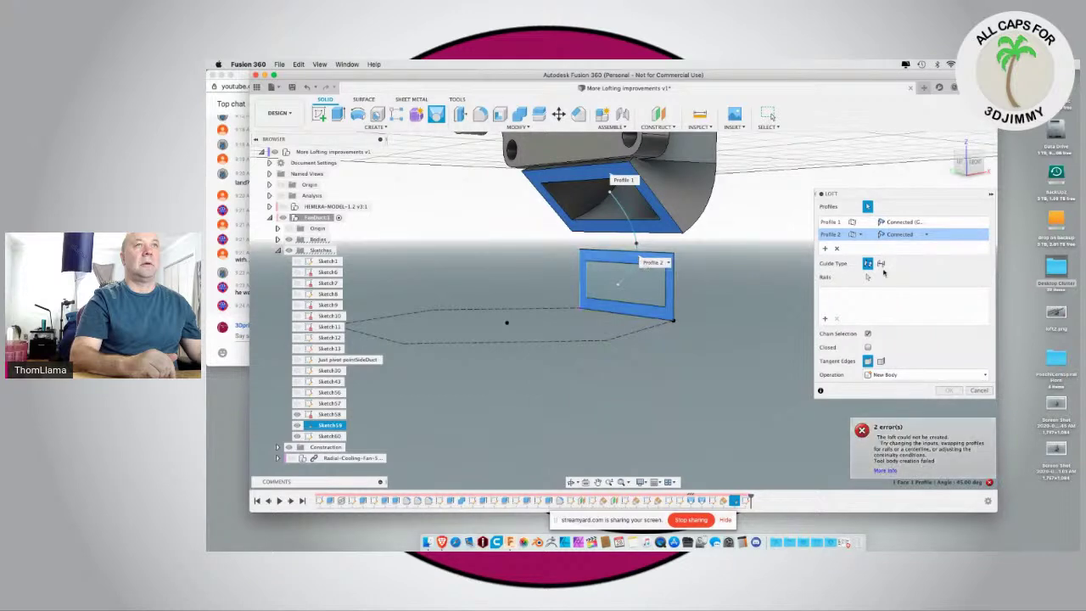
{"action": "left_click", "coordinate": [881, 263]}
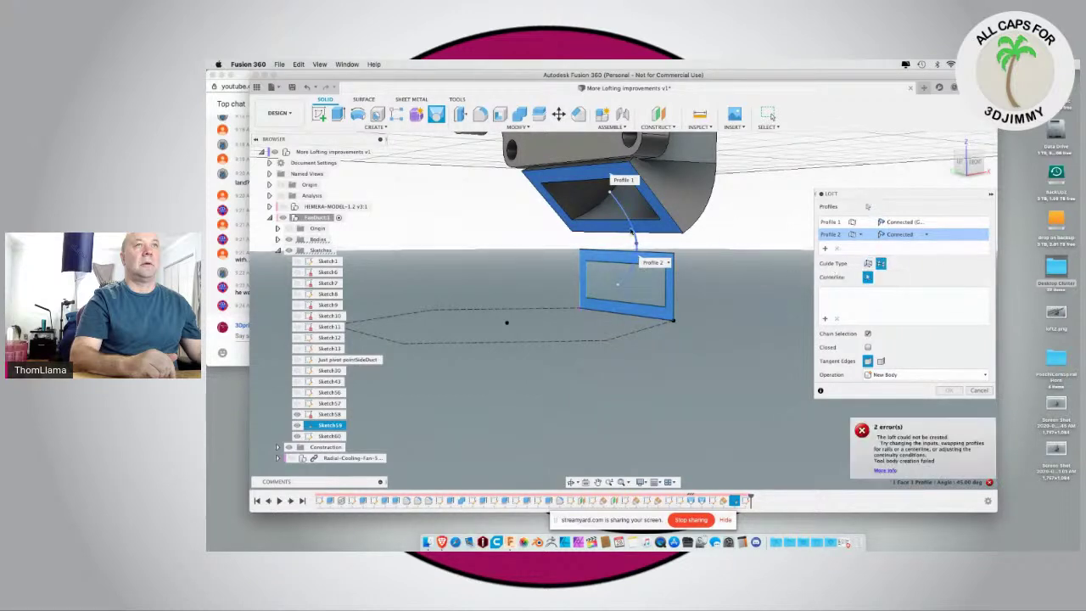
{"action": "left_click", "coordinate": [633, 233]}
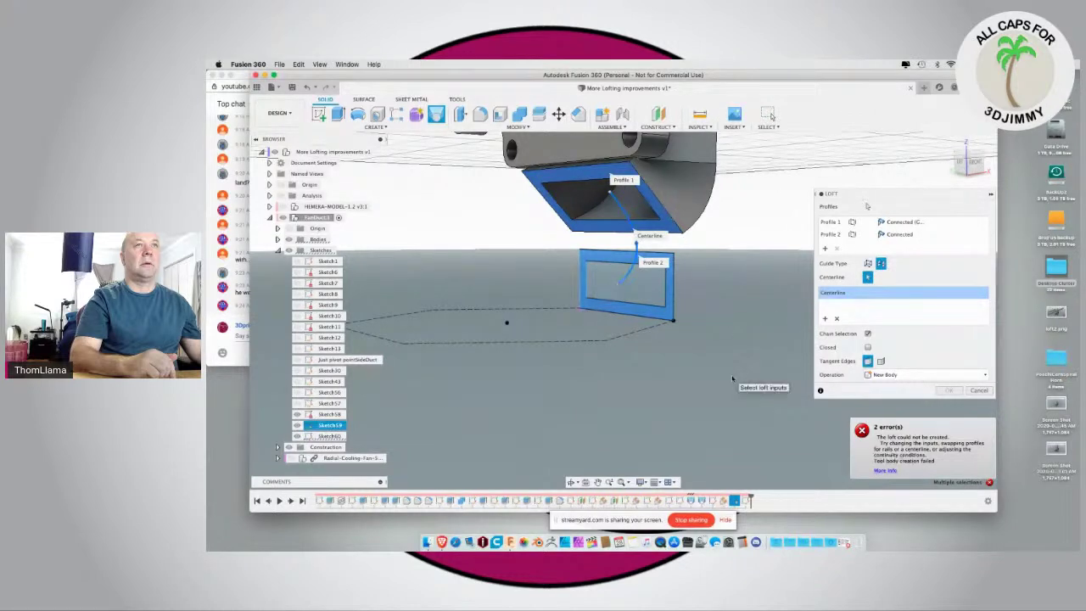
{"action": "middle_click_drag", "start_coordinate": [745, 410], "coordinate": [721, 399], "text": "shift"}
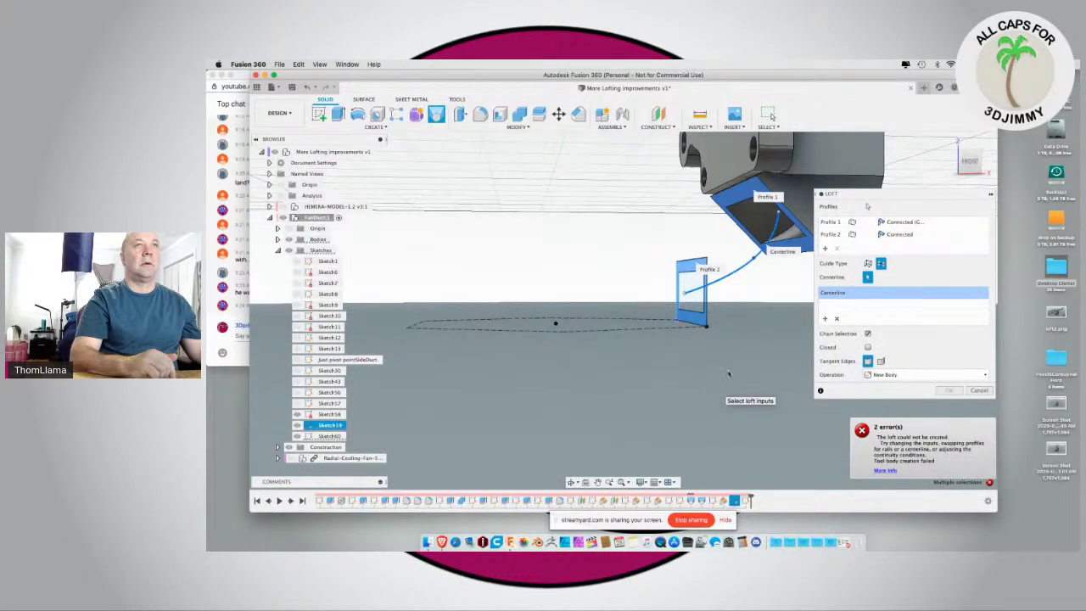
{"action": "left_click", "coordinate": [977, 390]}
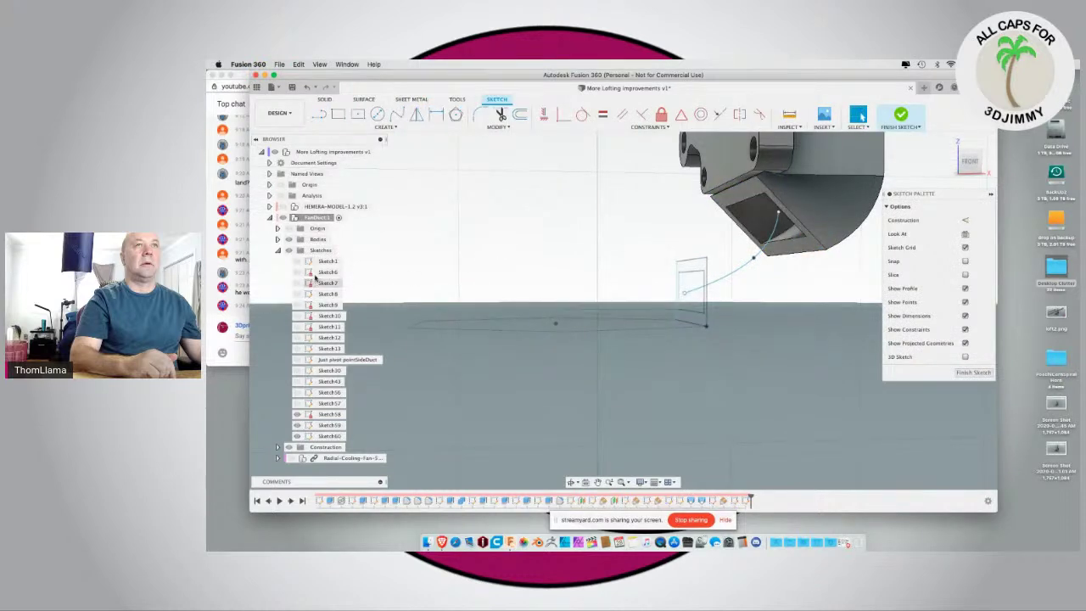
Step: Finish the centerline curve sketch, keeping the bodies visible and the duct's rim face selected
{"action": "left_click", "coordinate": [288, 239]}
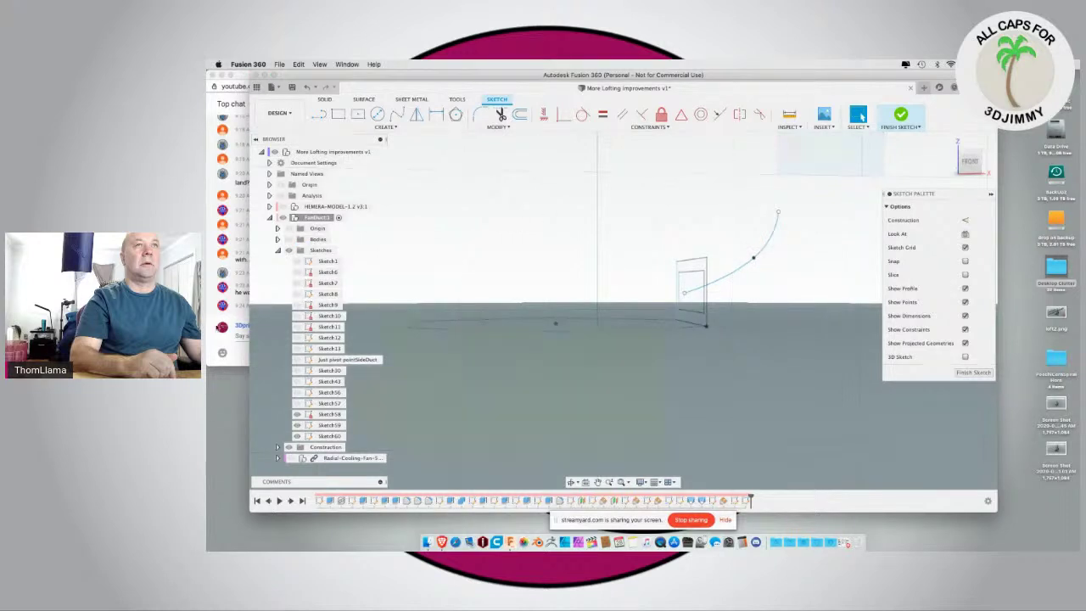
{"action": "left_click", "coordinate": [288, 239]}
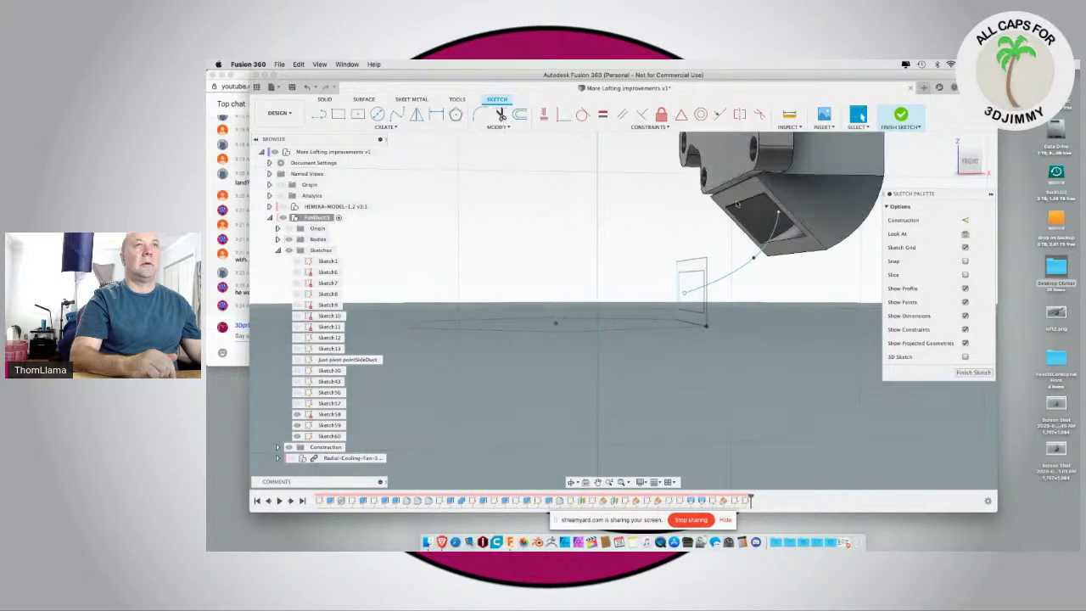
{"action": "left_click", "coordinate": [739, 200]}
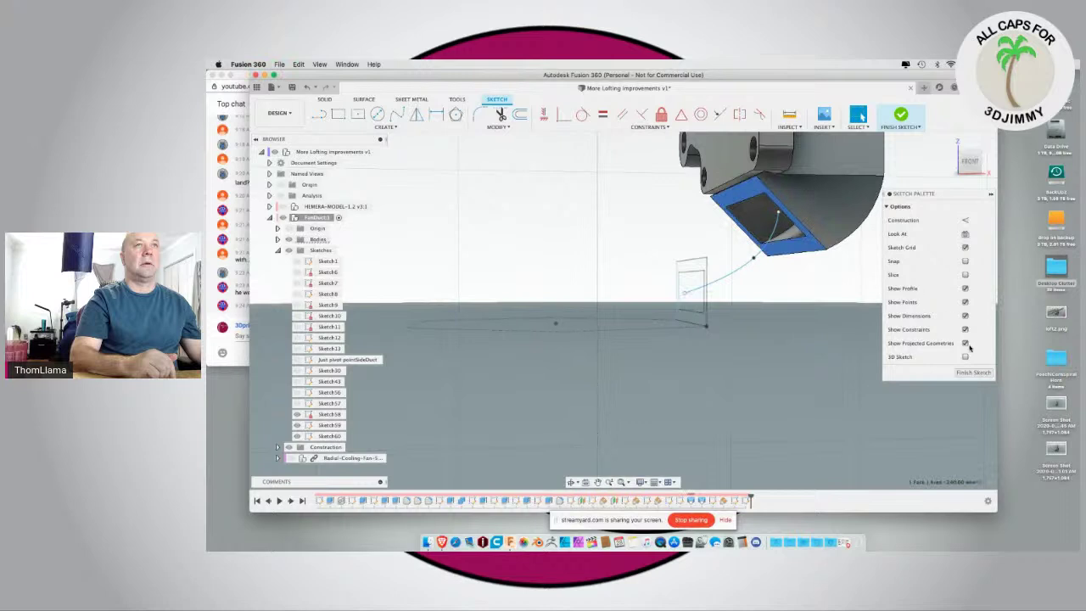
{"action": "left_click", "coordinate": [972, 373]}
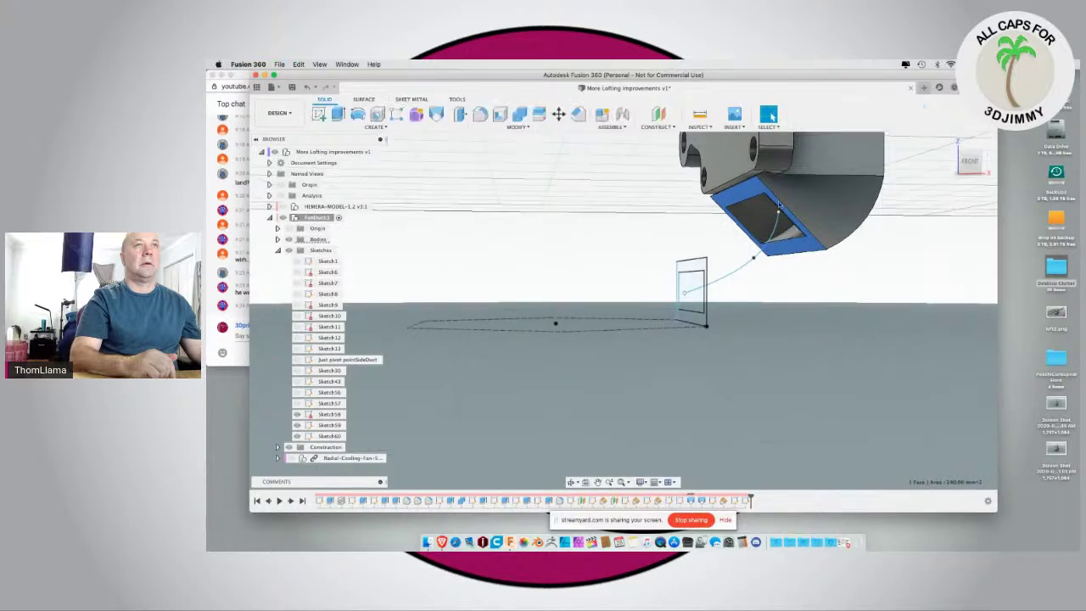
Step: Create a sketch on the duct's rim face and project the face's outlines into it with the projection link on
{"action": "left_click", "coordinate": [319, 113]}
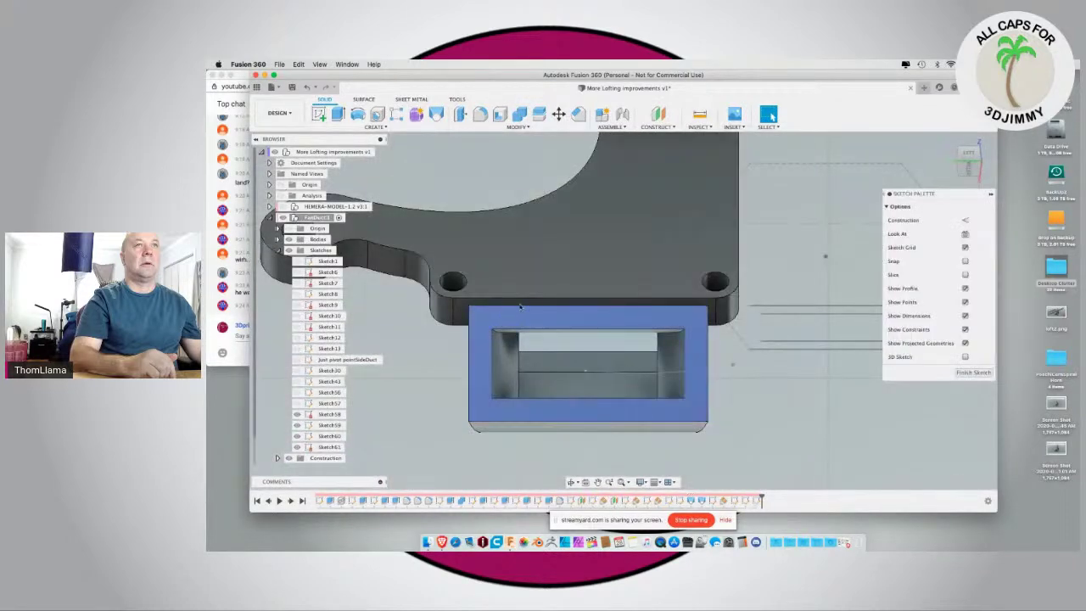
{"action": "key", "text": "p"}
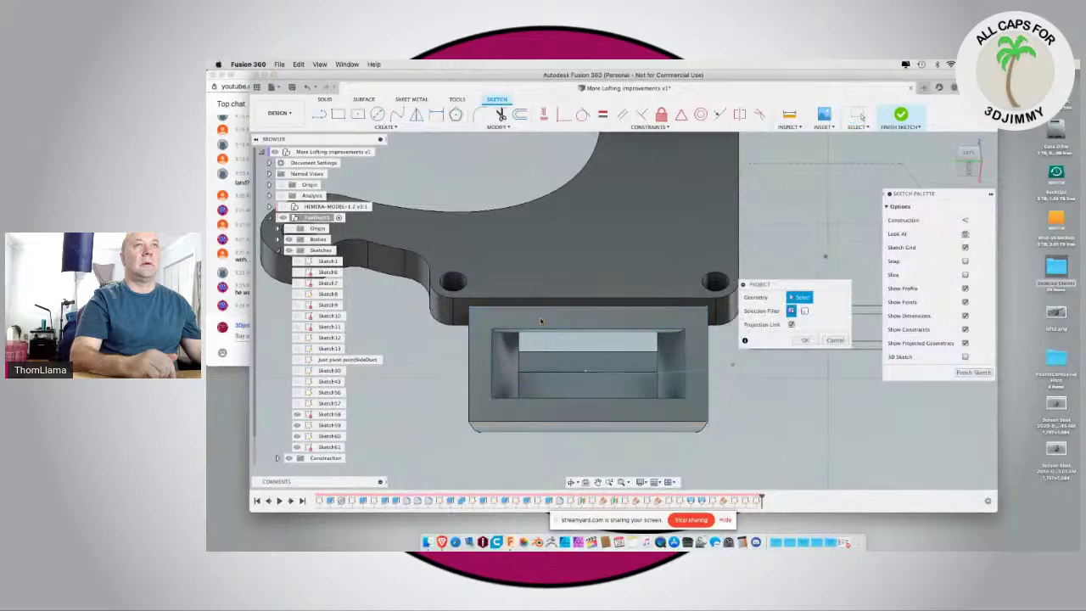
{"action": "left_click", "coordinate": [540, 322]}
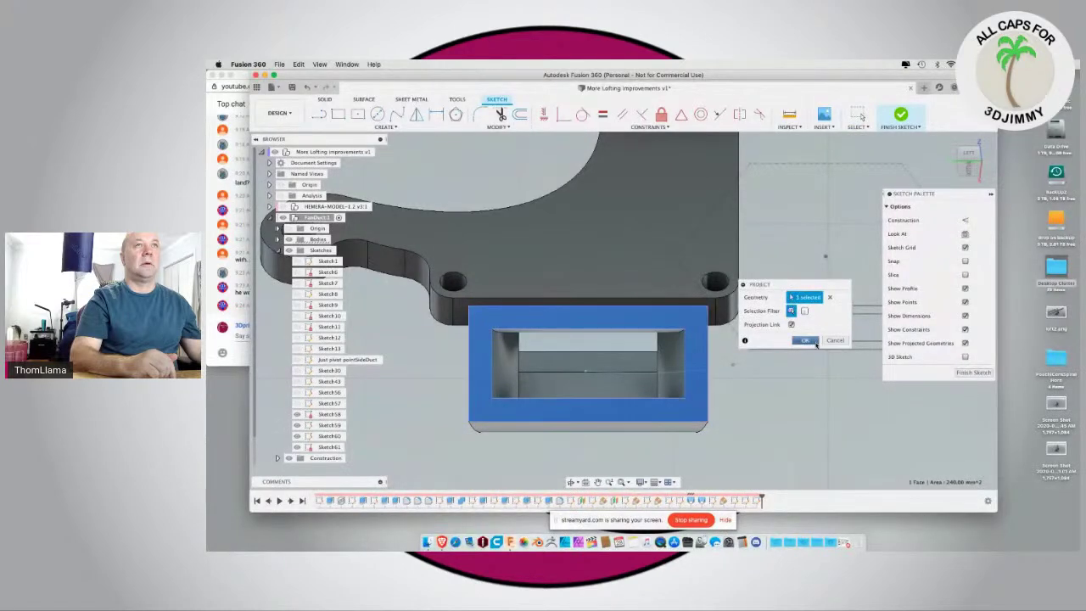
{"action": "key", "text": "Return"}
{"action": "left_click", "coordinate": [970, 373]}
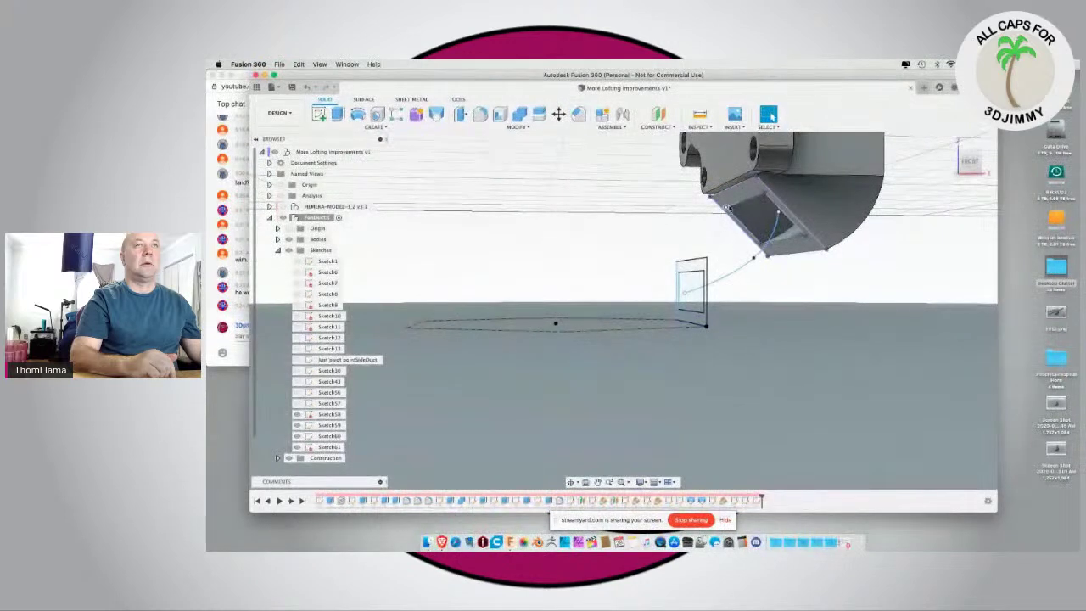
Step: Loft from both projected regions covering the duct's opening to the full rectangular outlet profile at the curve's lower end
{"action": "left_click", "coordinate": [738, 202]}
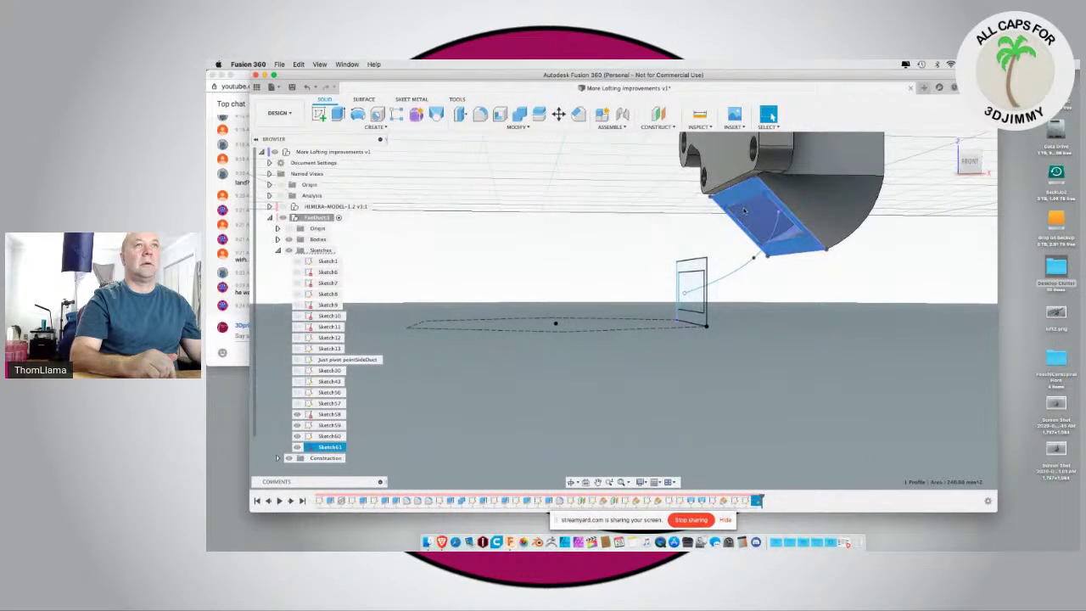
{"action": "left_click", "coordinate": [744, 211], "text": "shift"}
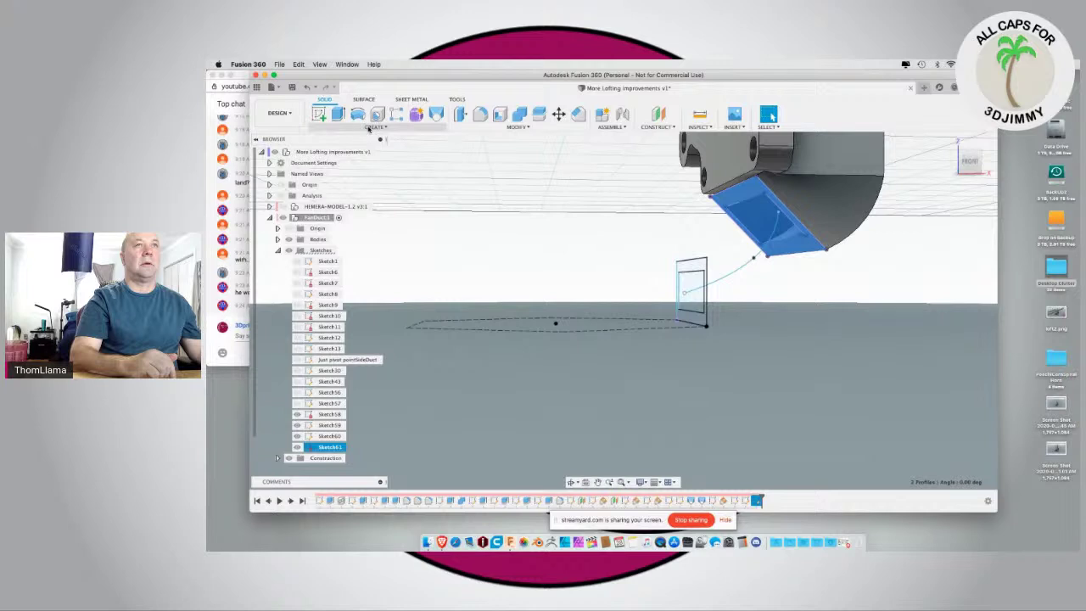
{"action": "left_click", "coordinate": [370, 128]}
{"action": "left_click", "coordinate": [339, 204]}
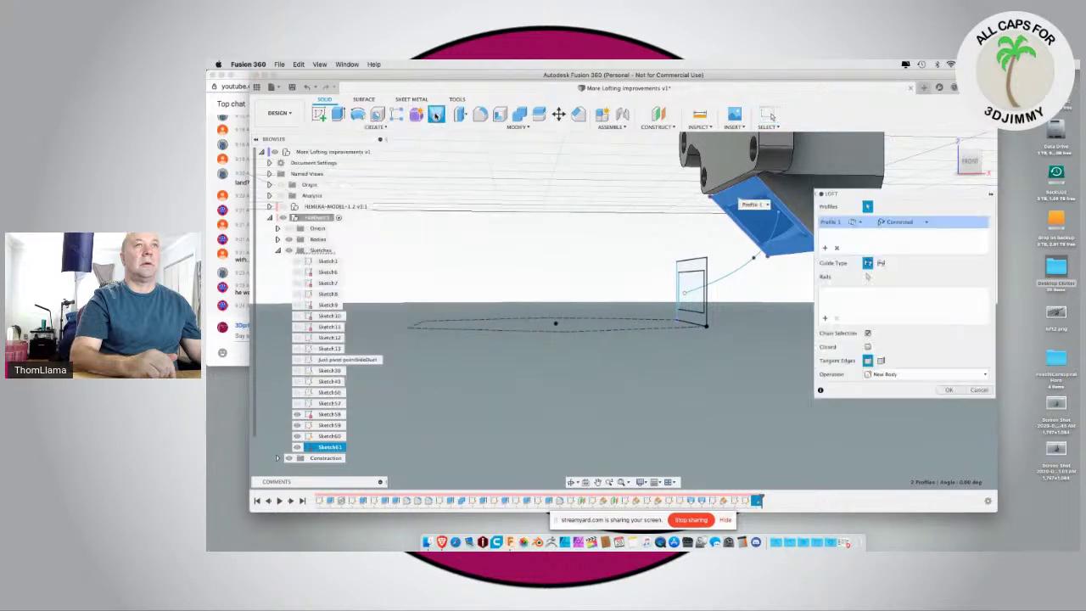
{"action": "left_click", "coordinate": [693, 270]}
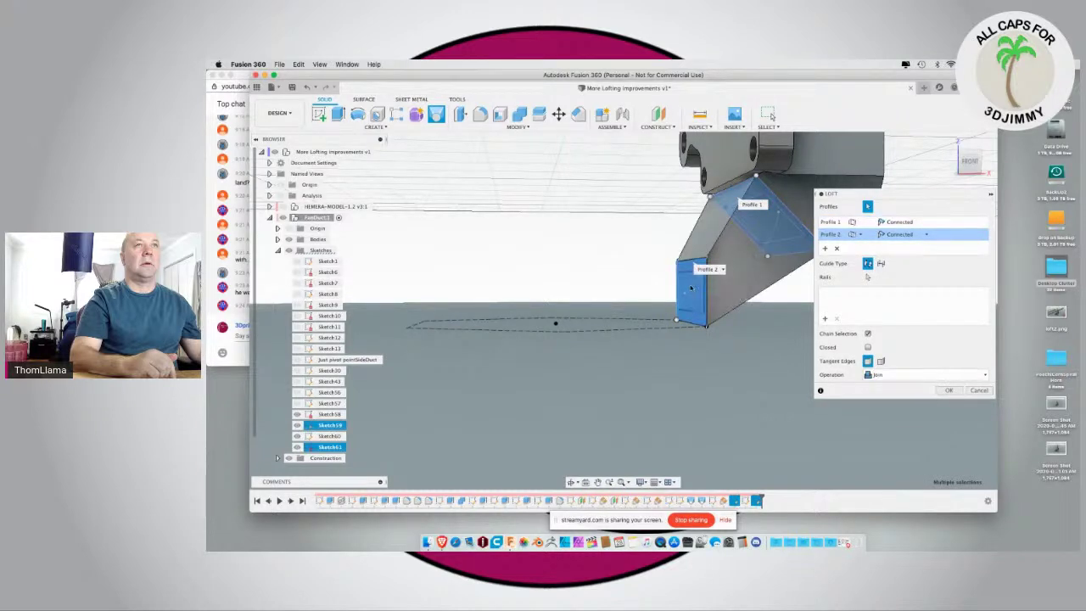
Step: Use the sketched curve as the loft's centerline and create it with the Join operation
{"action": "left_click", "coordinate": [881, 264]}
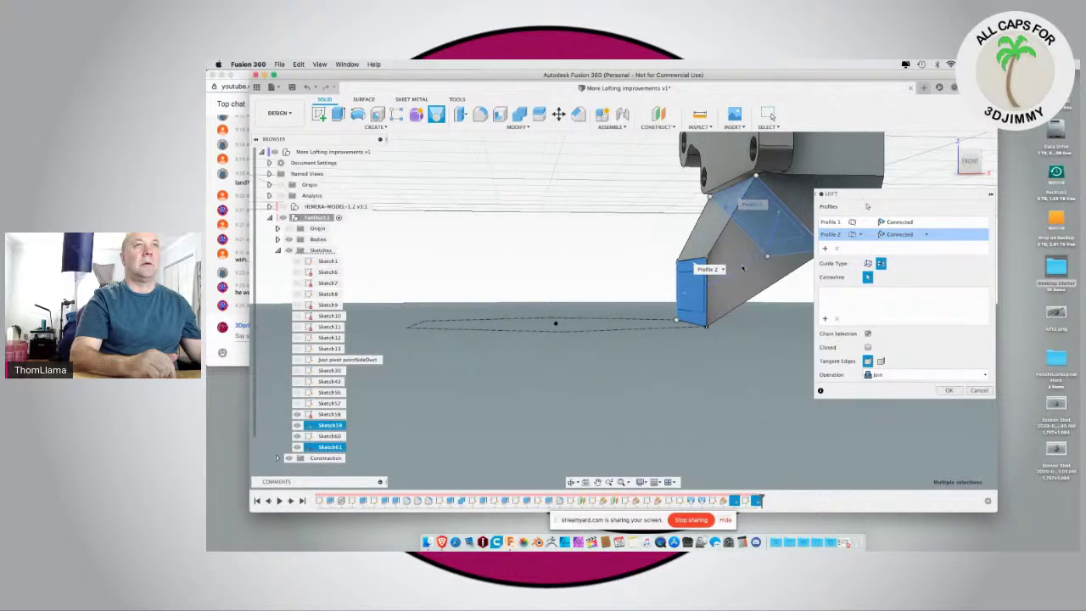
{"action": "left_click", "coordinate": [742, 269]}
{"action": "mouse_move", "coordinate": [716, 367]}
{"action": "middle_mouse_down", "text": "shift"}
{"action": "mouse_move", "coordinate": [625, 359]}
{"action": "mouse_move", "coordinate": [609, 337]}
{"action": "mouse_move", "coordinate": [557, 376]}
{"action": "mouse_move", "coordinate": [509, 367]}
{"action": "mouse_move", "coordinate": [497, 381]}
{"action": "mouse_move", "coordinate": [418, 378]}
{"action": "mouse_move", "coordinate": [468, 371]}
{"action": "mouse_move", "coordinate": [446, 370]}
{"action": "mouse_move", "coordinate": [479, 320]}
{"action": "mouse_move", "coordinate": [464, 280]}
{"action": "mouse_move", "coordinate": [478, 311]}
{"action": "mouse_move", "coordinate": [519, 331]}
{"action": "mouse_move", "coordinate": [537, 326]}
{"action": "middle_mouse_up", "text": "shift"}
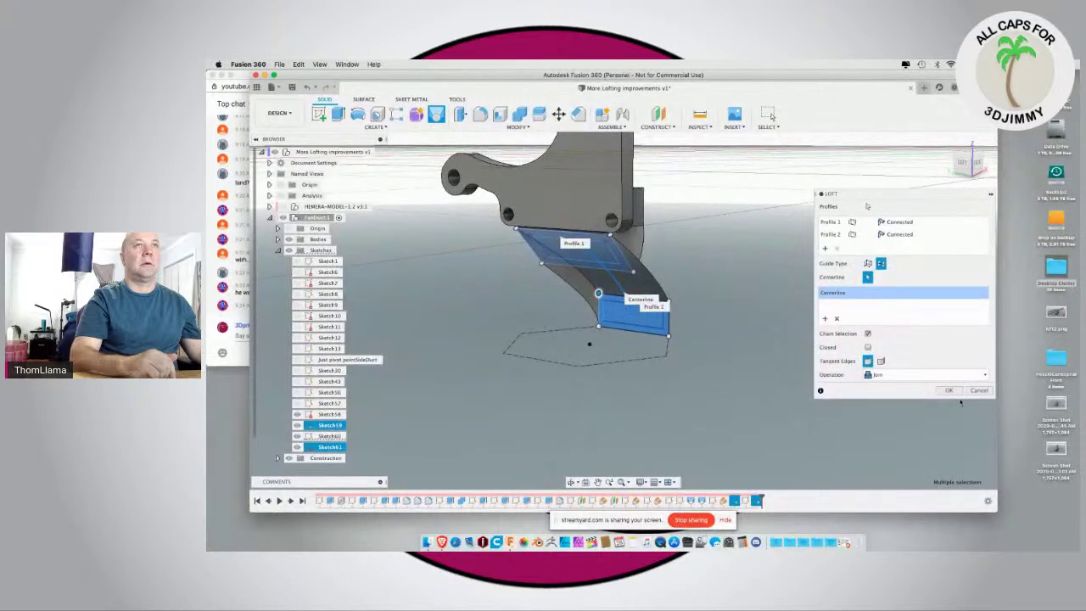
{"action": "left_click", "coordinate": [947, 391]}
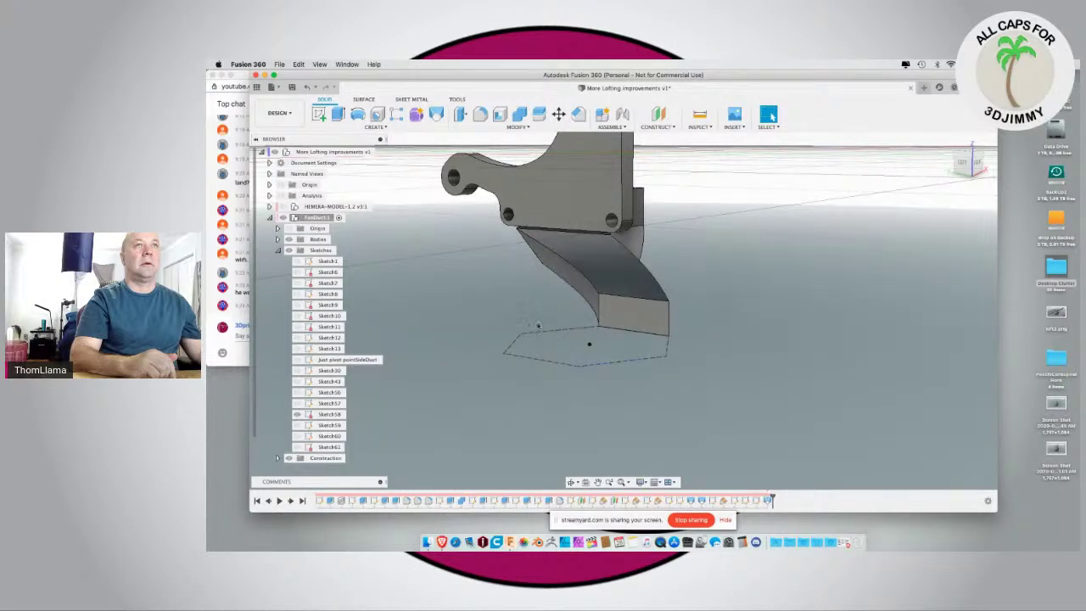
{"action": "left_click", "coordinate": [660, 114]}
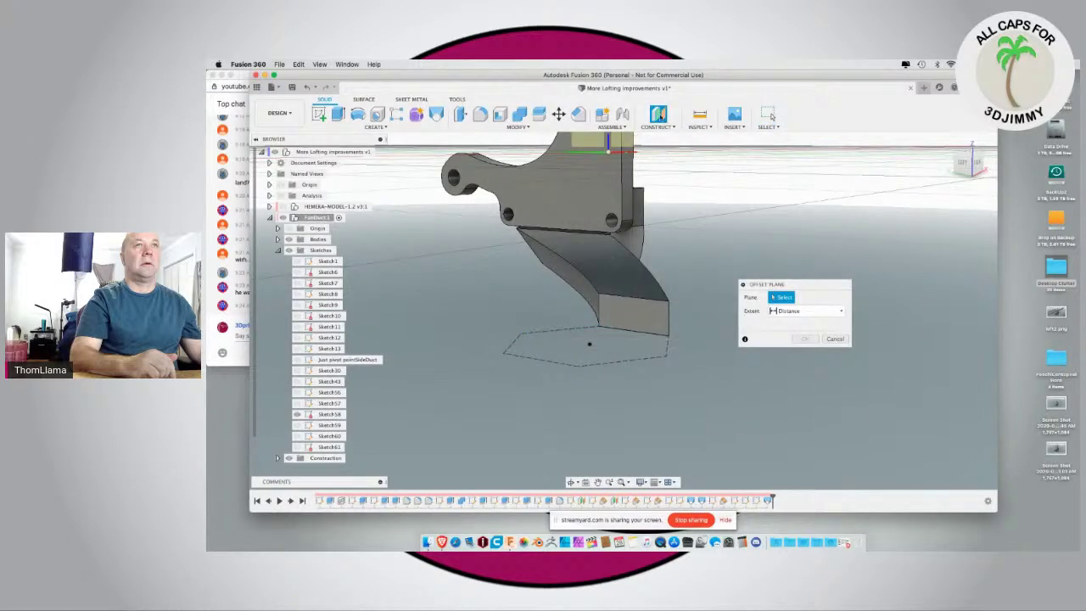
{"action": "left_click", "coordinate": [658, 124]}
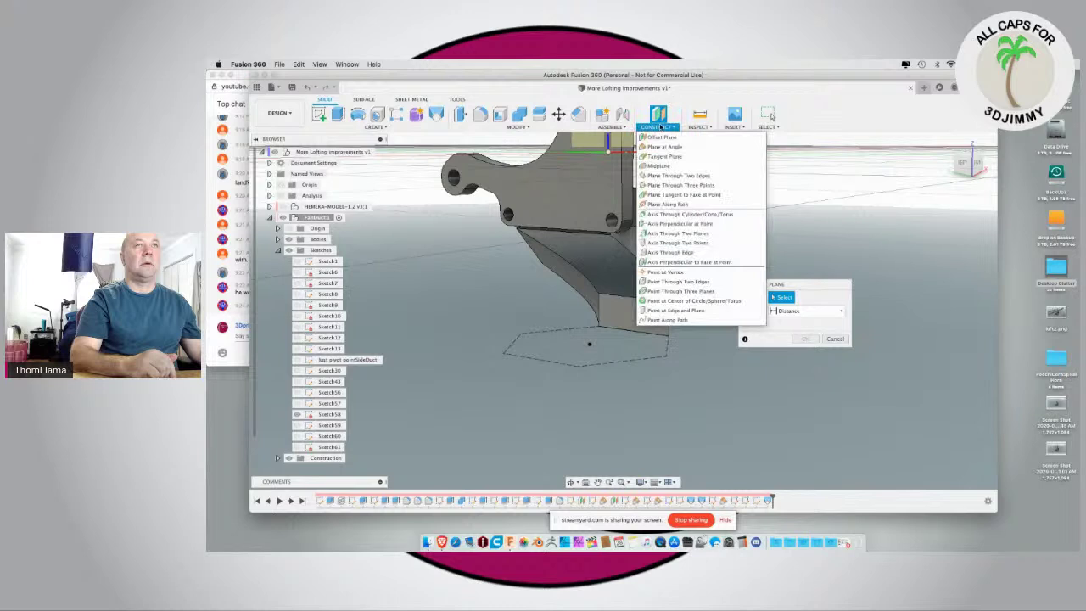
{"action": "left_click", "coordinate": [665, 206]}
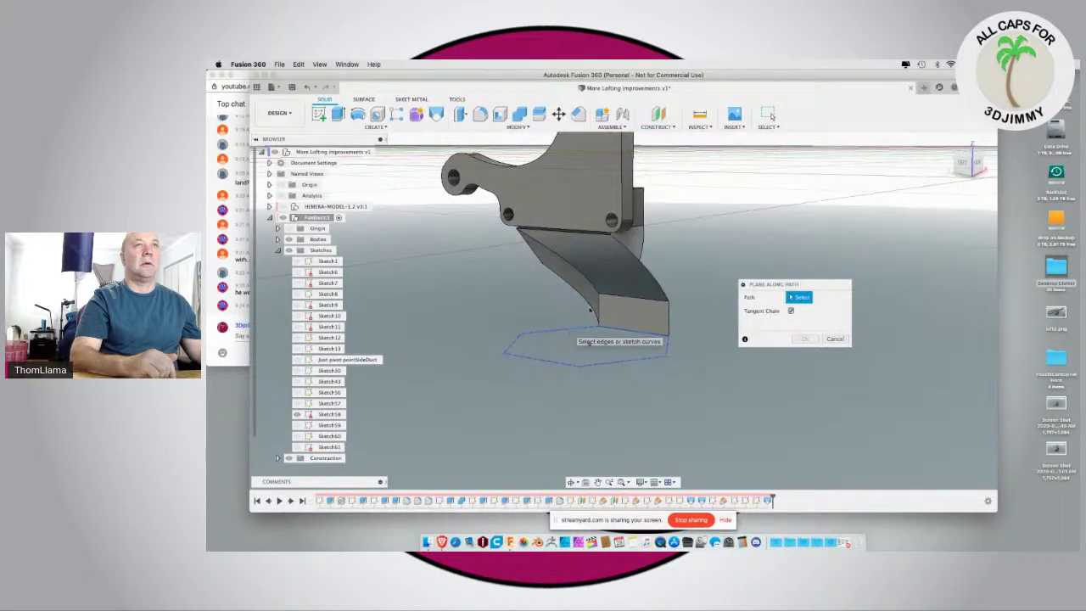
Step: Create a construction plane at 90 degrees through the hexagon sketch's side that runs from the duct outlet's corner
{"action": "left_click", "coordinate": [661, 126]}
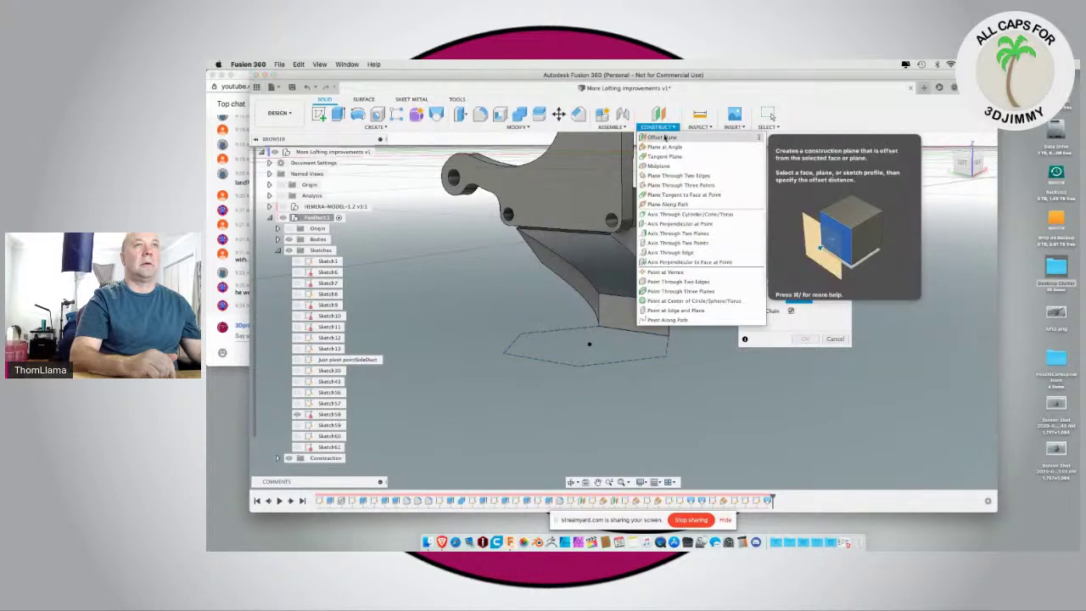
{"action": "left_click", "coordinate": [664, 147]}
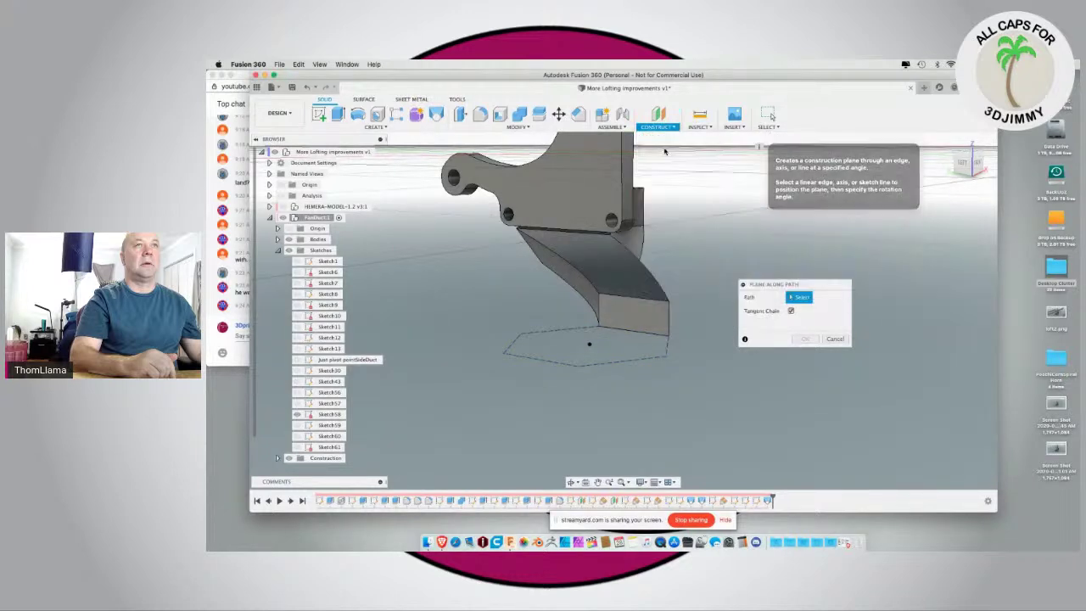
{"action": "left_click", "coordinate": [555, 333]}
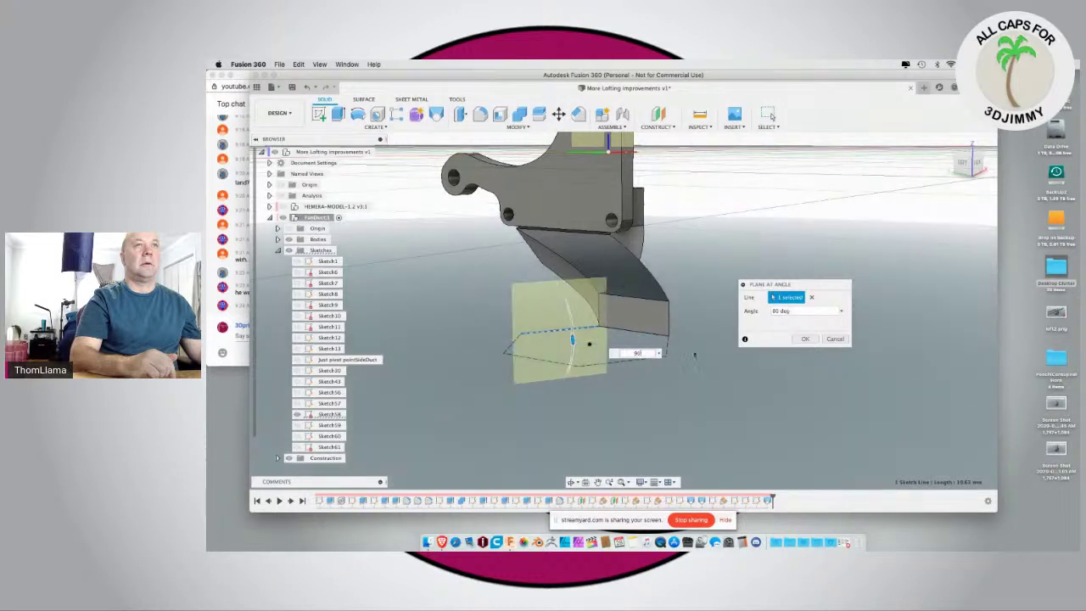
{"action": "left_click", "coordinate": [806, 338]}
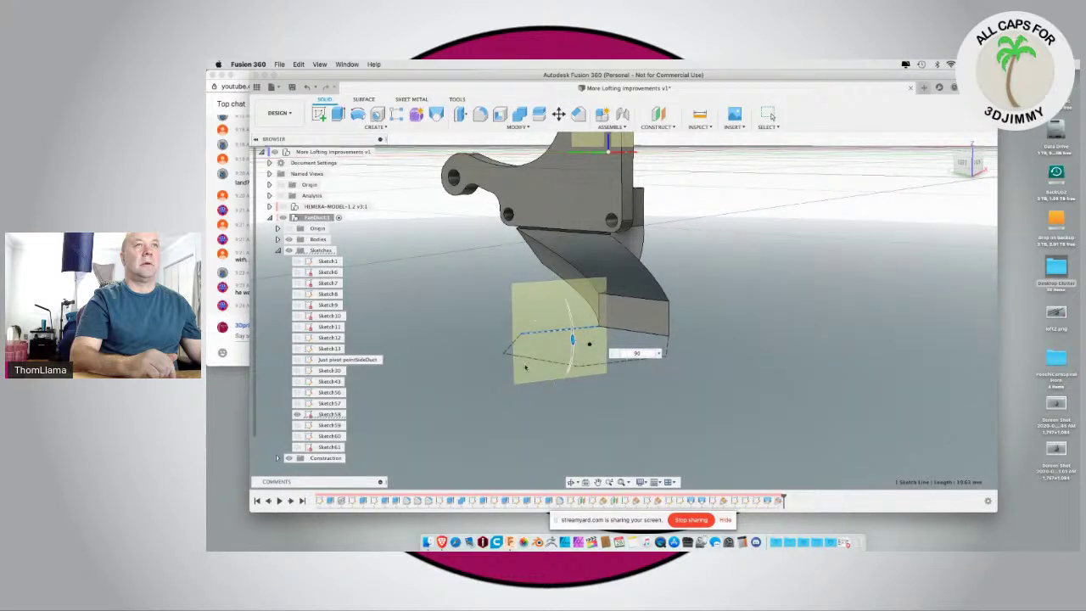
{"action": "middle_click_drag", "start_coordinate": [461, 345], "coordinate": [528, 344], "text": "shift"}
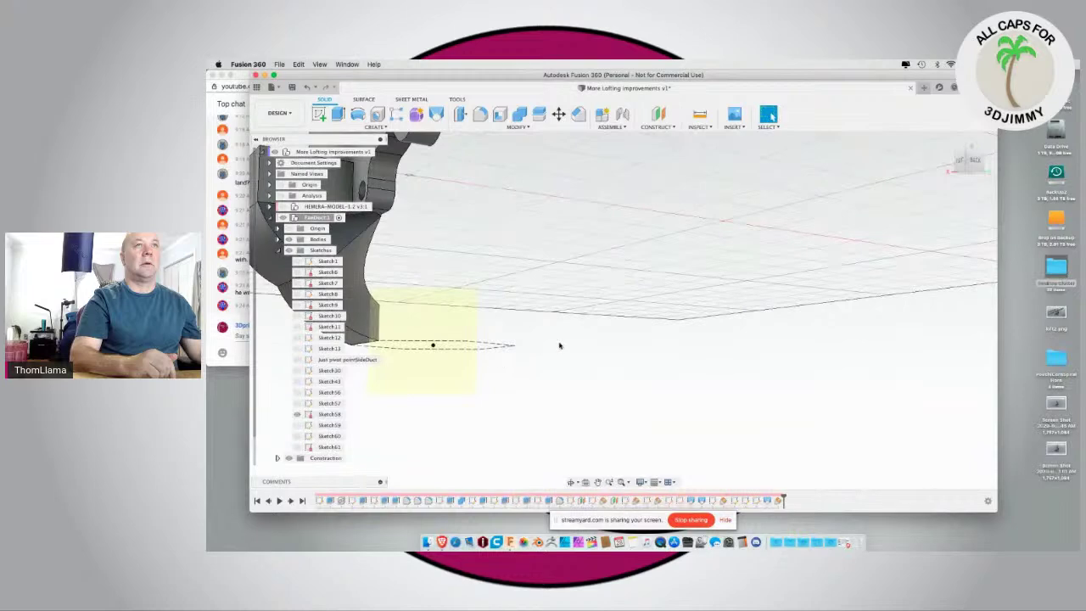
{"action": "mouse_move", "coordinate": [673, 274]}
{"action": "middle_mouse_down", "text": "shift"}
{"action": "mouse_move", "coordinate": [609, 256]}
{"action": "mouse_move", "coordinate": [600, 268]}
{"action": "middle_mouse_up", "text": "shift"}
{"action": "scroll", "coordinate": [542, 255], "scroll_direction": "up", "scroll_amount": 5}
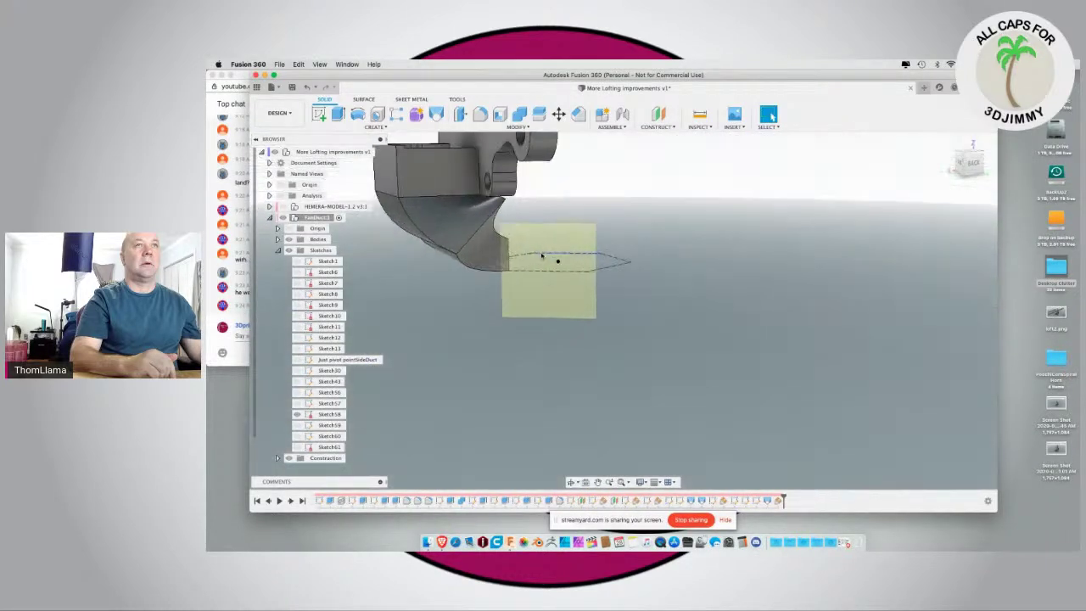
{"action": "left_click", "coordinate": [526, 282]}
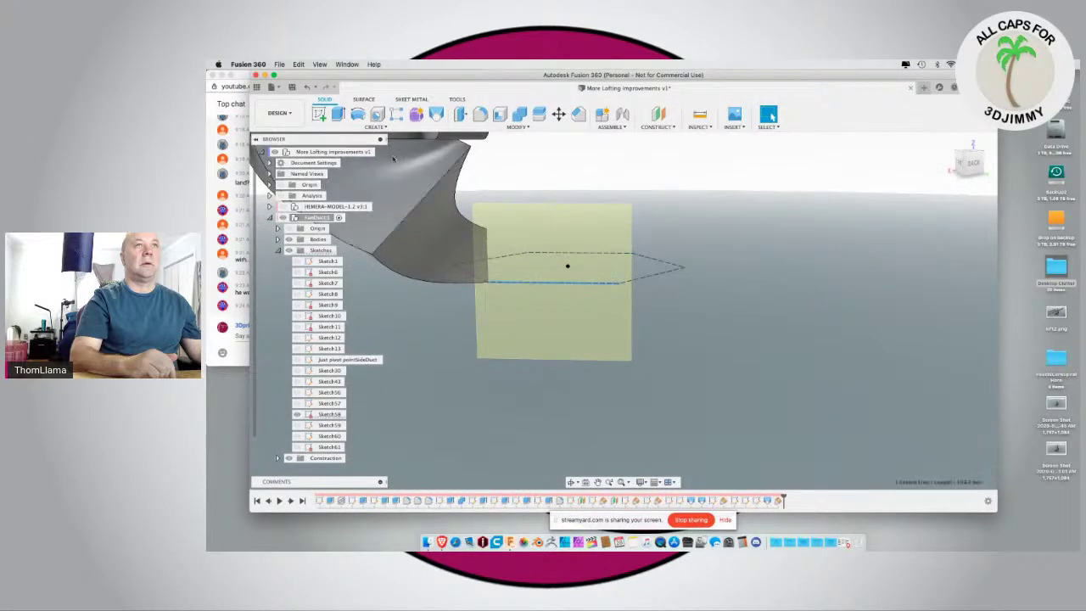
{"action": "left_click", "coordinate": [318, 117]}
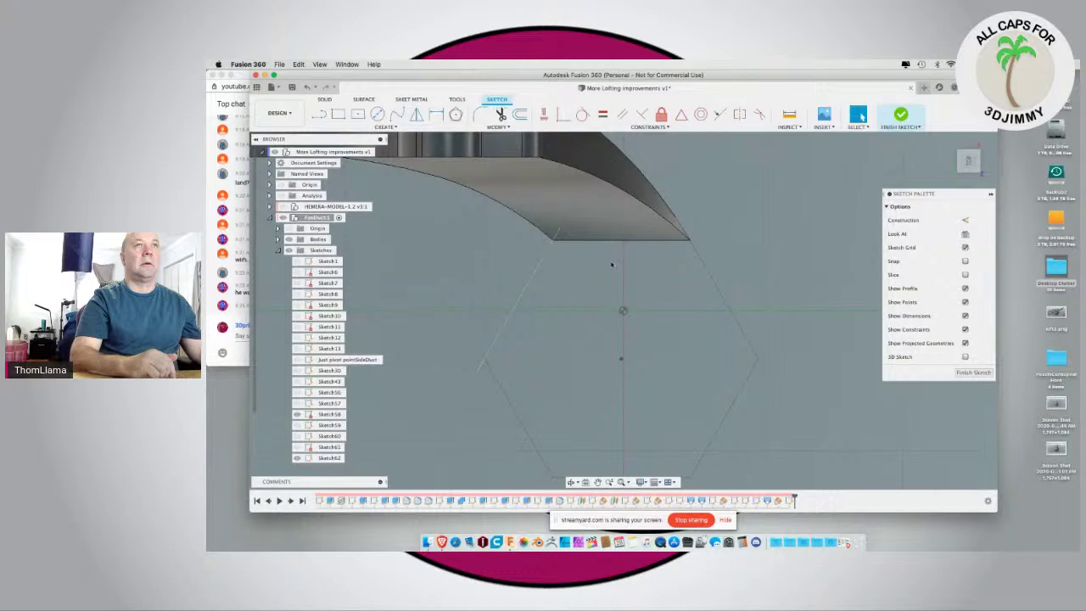
{"action": "middle_click_drag", "start_coordinate": [566, 286], "coordinate": [606, 289], "text": "shift"}
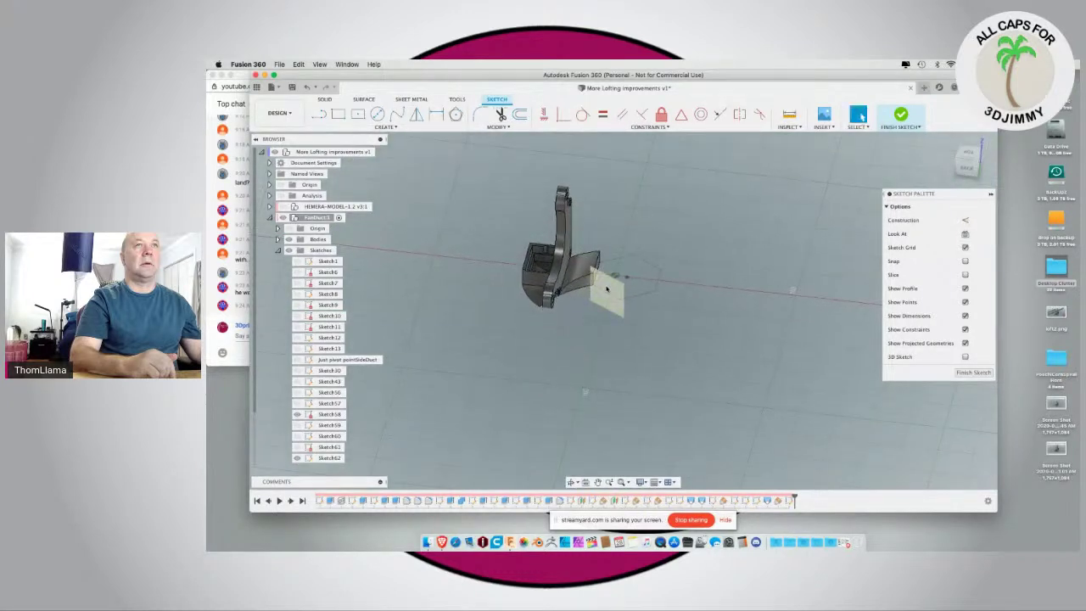
{"action": "left_click", "coordinate": [607, 293]}
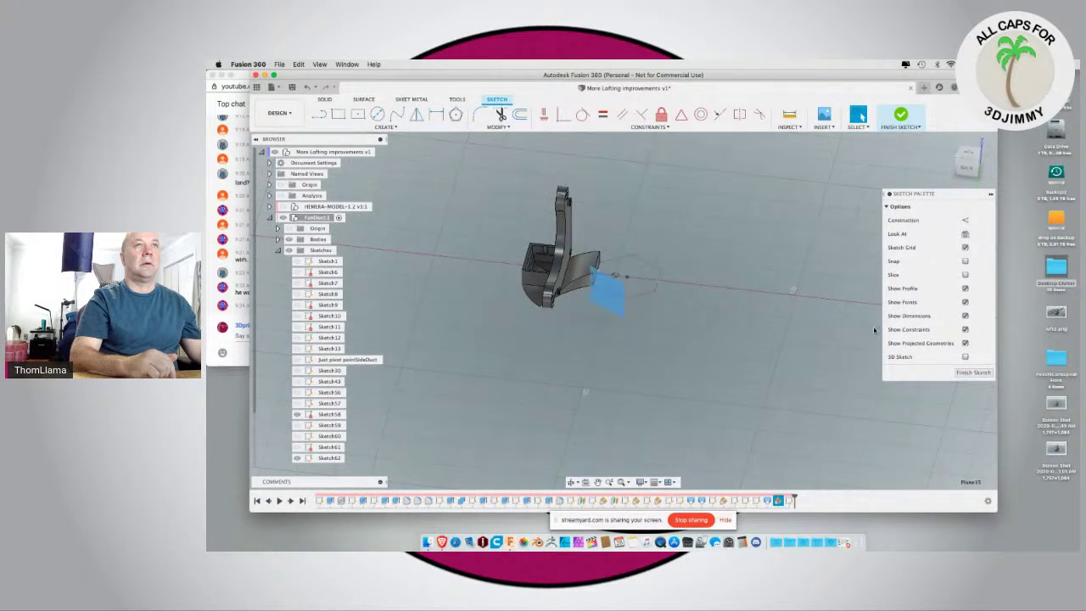
{"action": "left_click", "coordinate": [967, 373]}
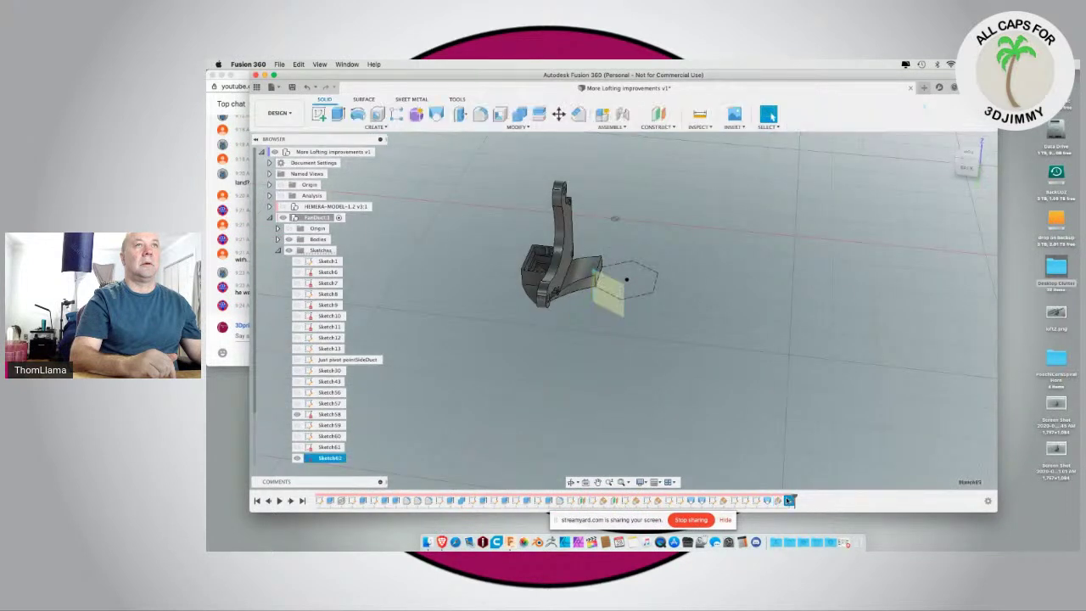
{"action": "left_click_drag", "start_coordinate": [790, 501], "coordinate": [783, 501]}
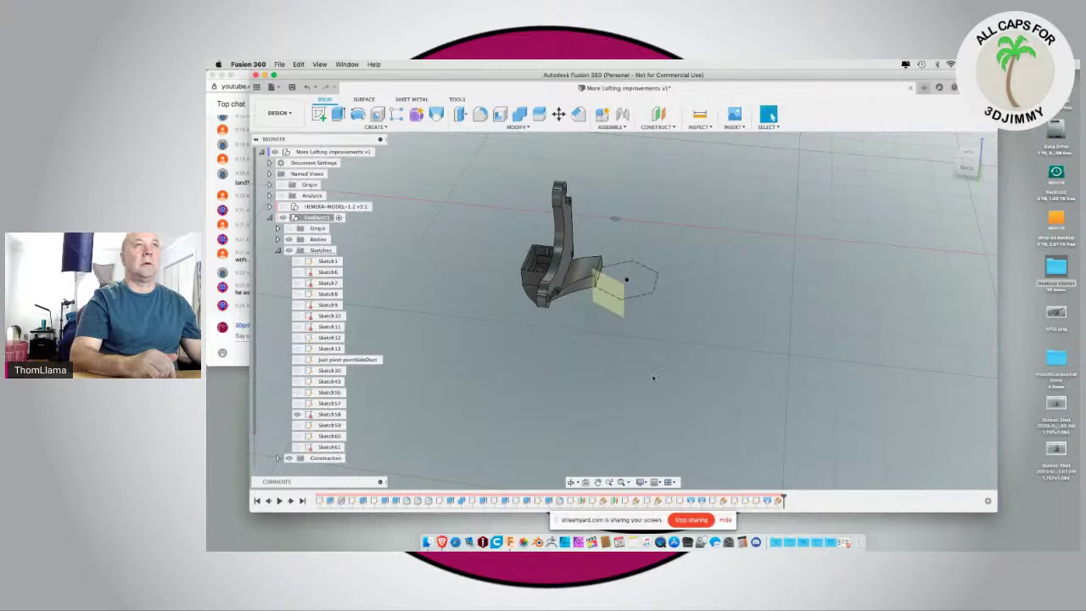
Step: Create a sketch on the new angled plane and project the hexagon side lying on it, with the projection link on
{"action": "left_click", "coordinate": [318, 112]}
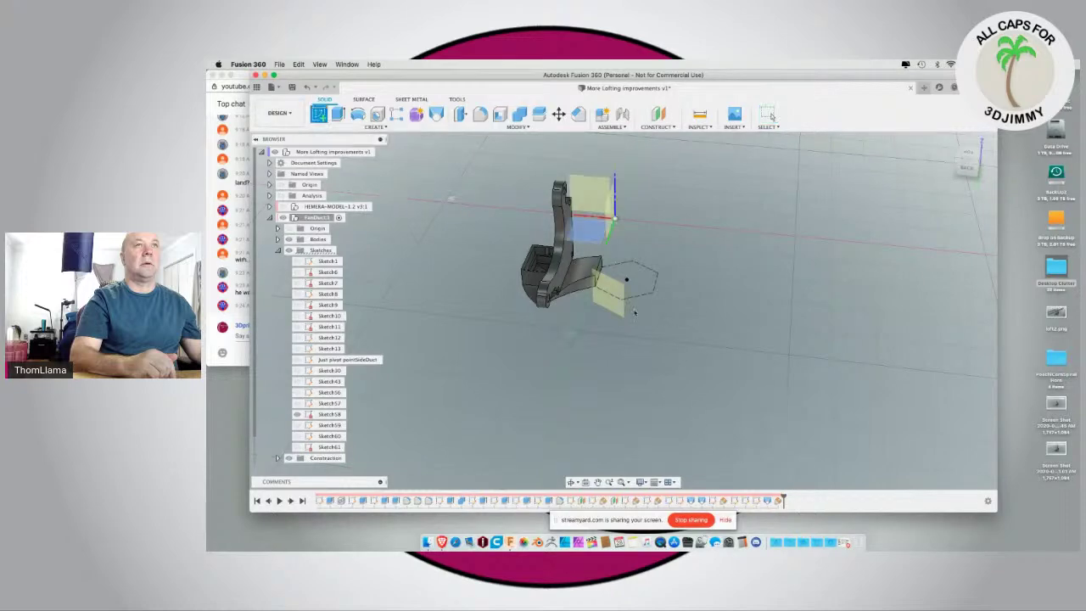
{"action": "left_click", "coordinate": [606, 285]}
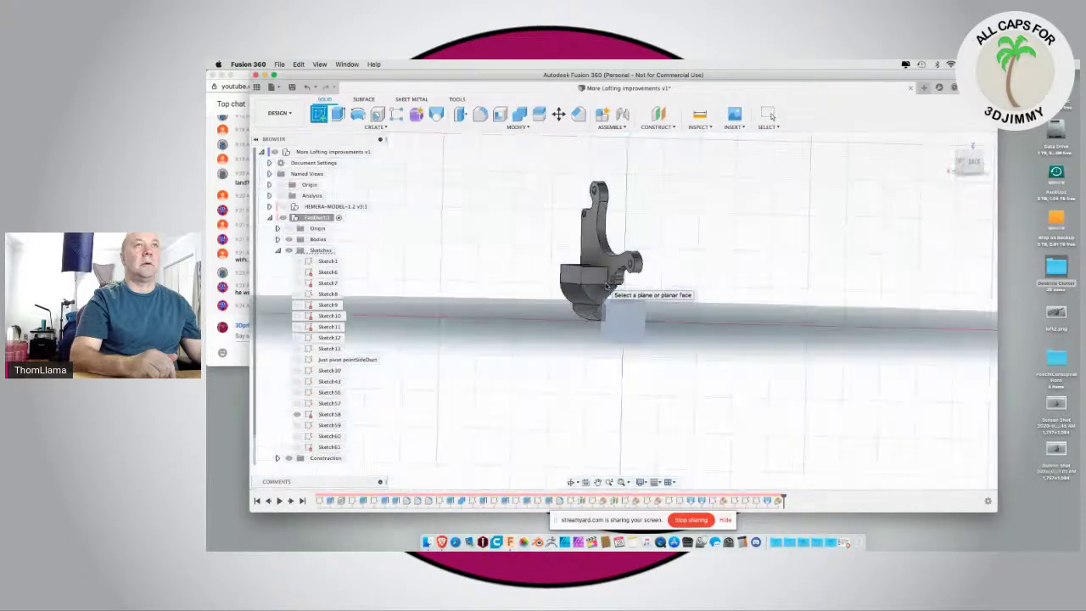
{"action": "left_click", "coordinate": [627, 337]}
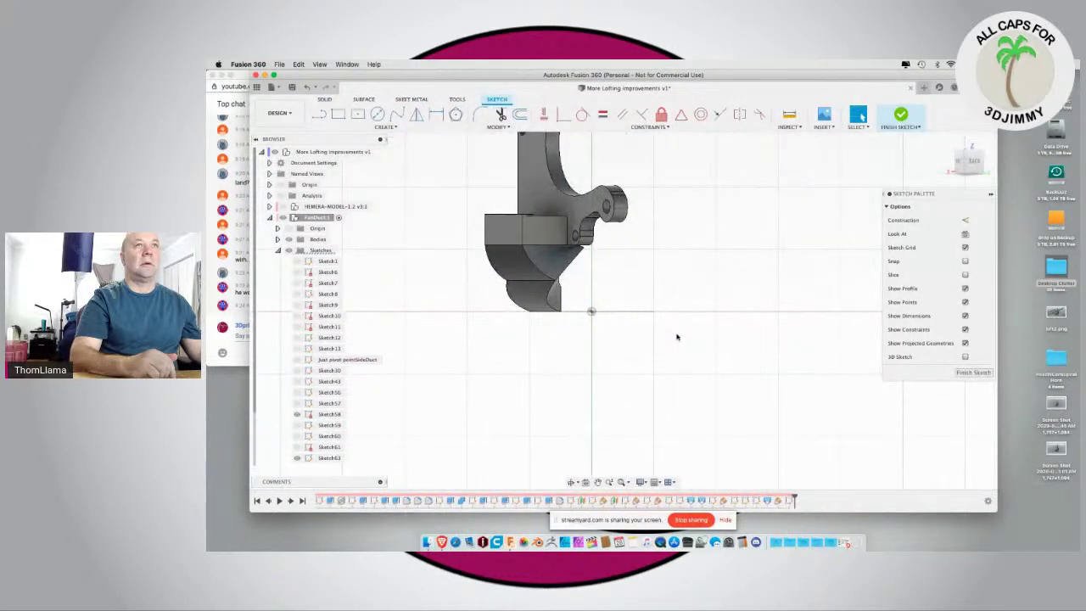
{"action": "middle_click_drag", "start_coordinate": [677, 338], "coordinate": [681, 349], "text": "shift"}
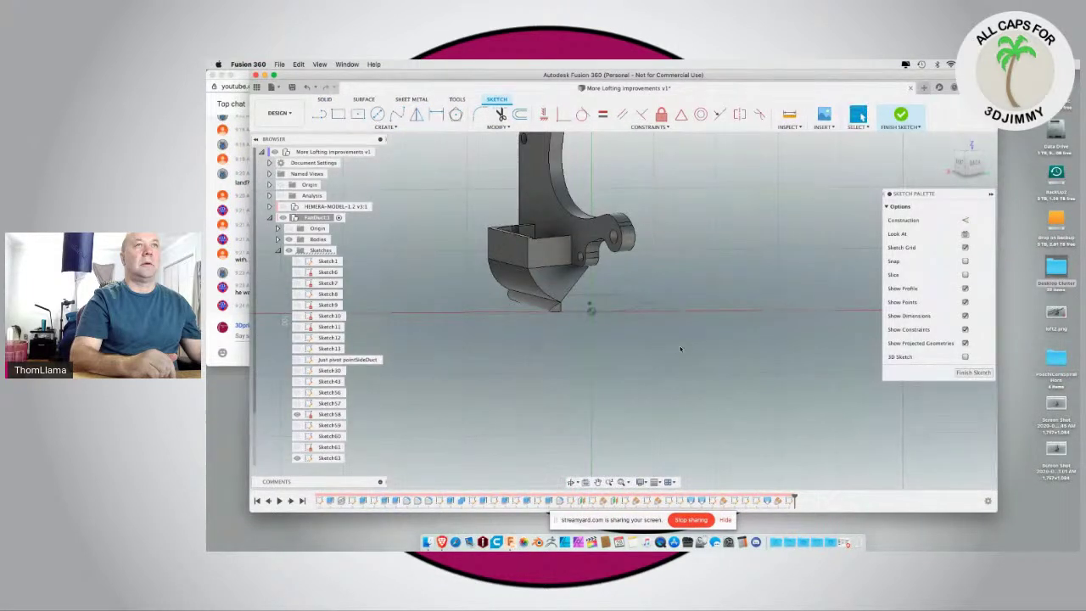
{"action": "key", "text": "p"}
{"action": "left_click", "coordinate": [600, 312]}
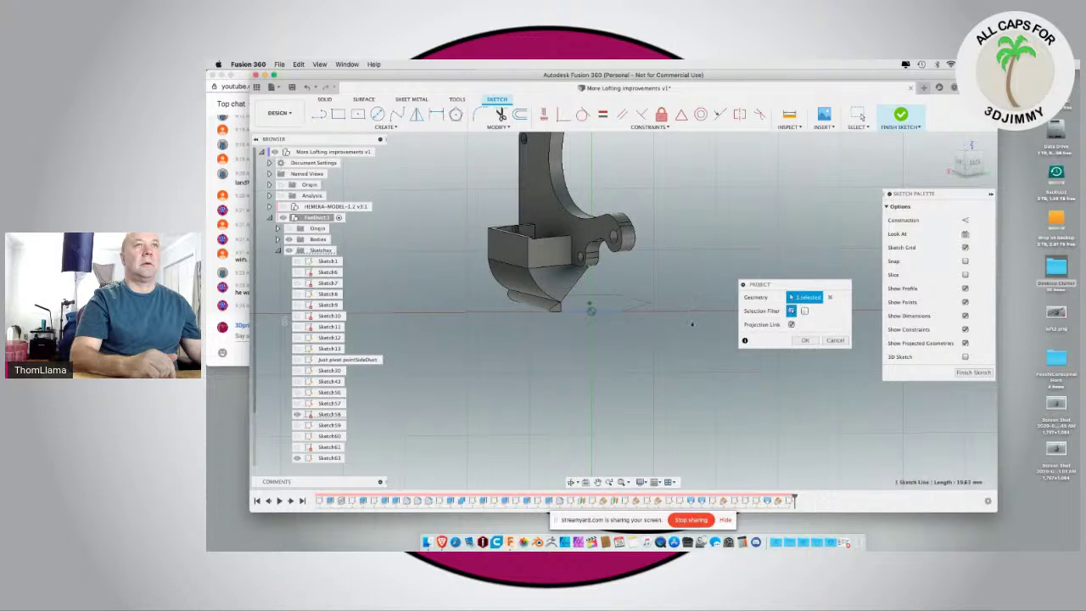
{"action": "key", "text": "Return"}
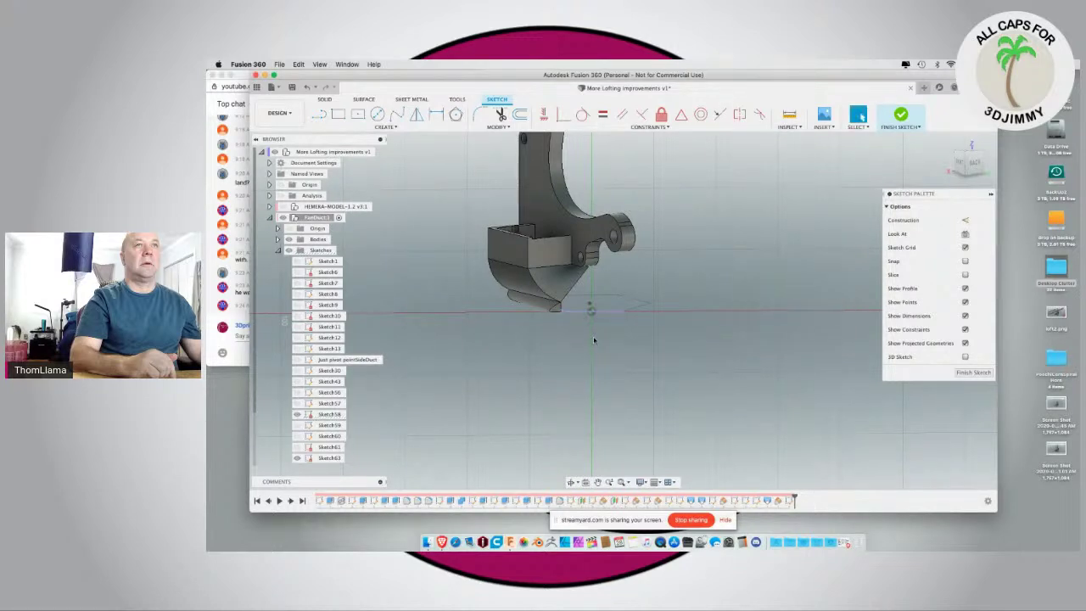
Step: Draw a rectangle 8 mm high and about 19.8 mm wide, starting at the projected line's end beside the duct outlet
{"action": "left_click", "coordinate": [338, 114]}
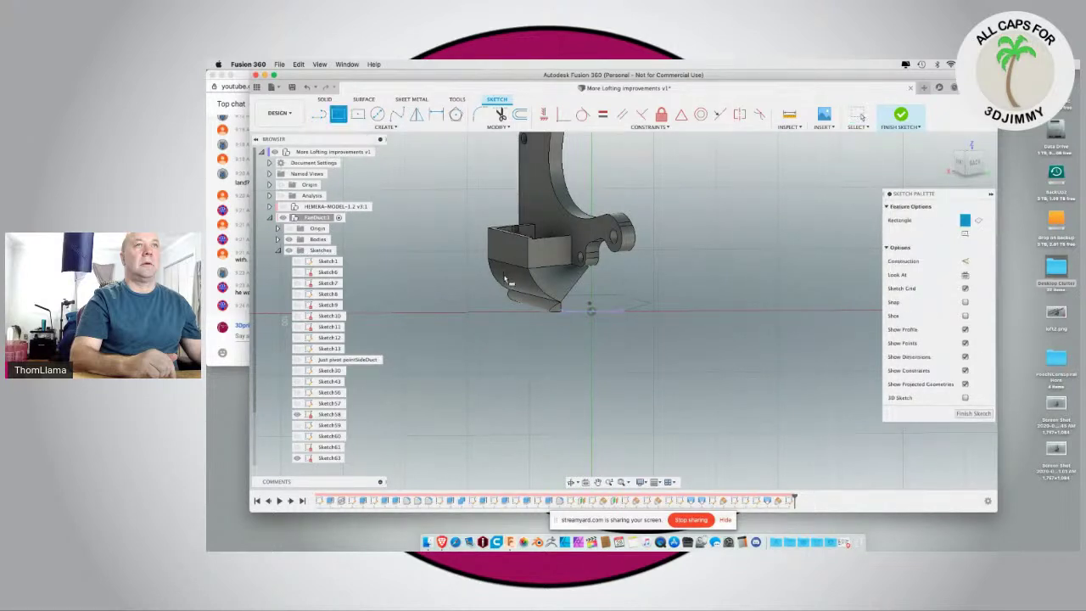
{"action": "scroll", "coordinate": [594, 322], "scroll_direction": "up", "scroll_amount": 5}
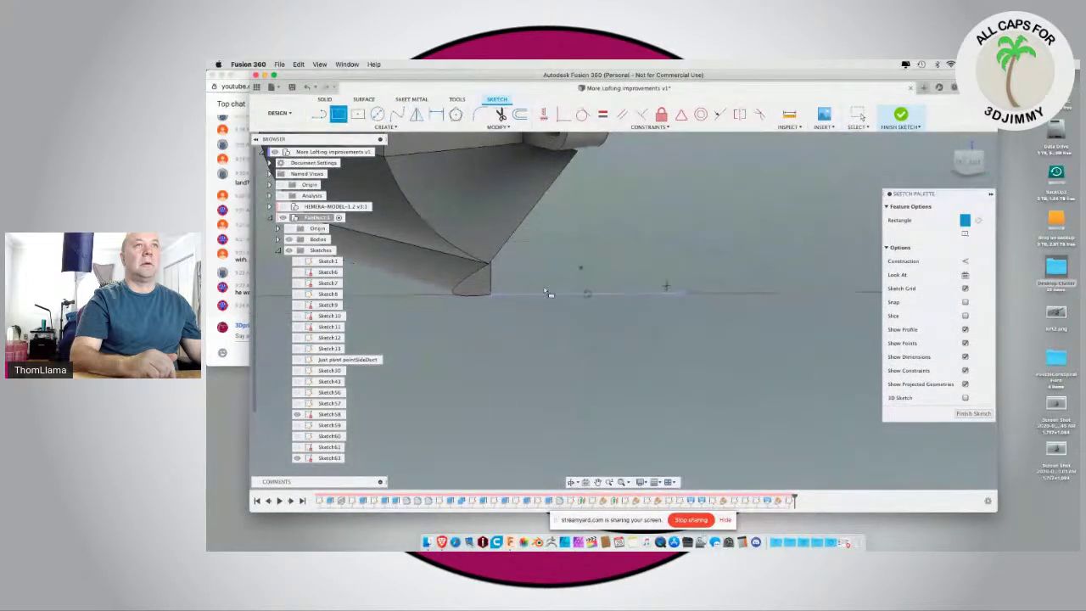
{"action": "left_click", "coordinate": [508, 293]}
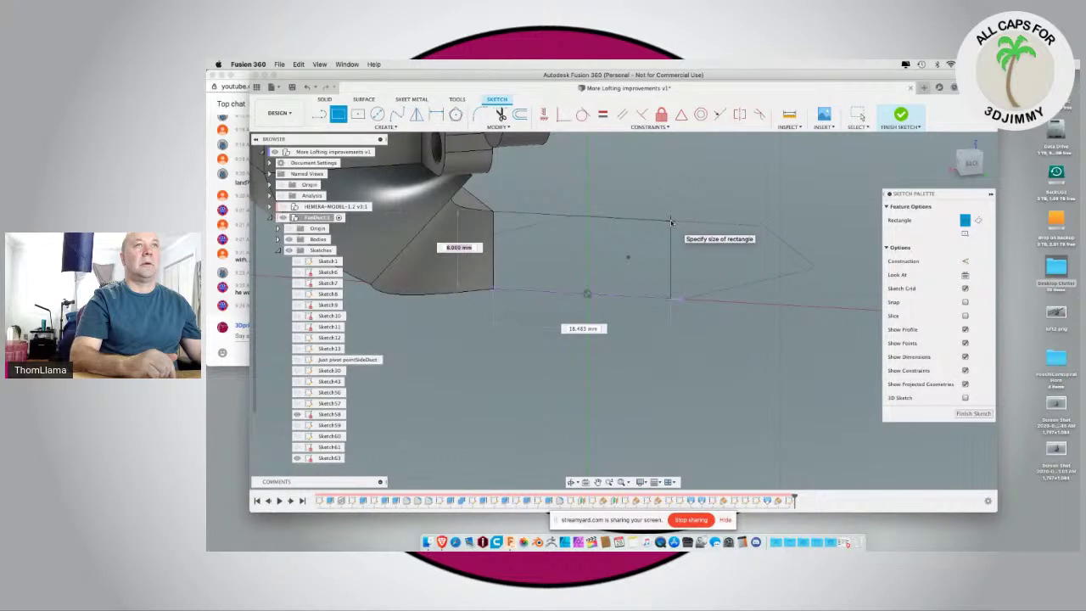
{"action": "key", "text": "Tab"}
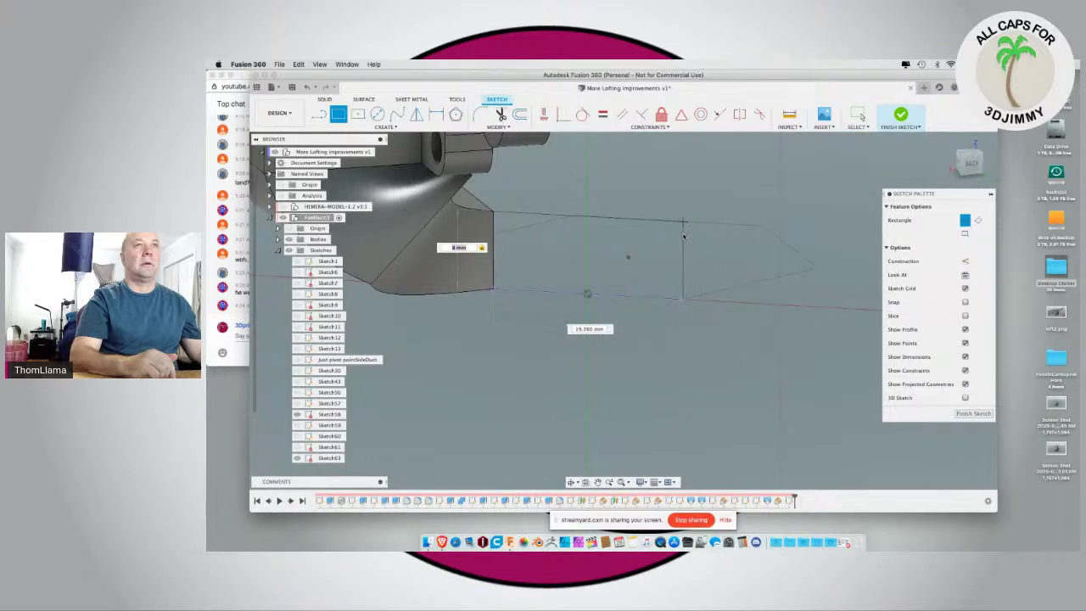
{"action": "left_click", "coordinate": [682, 234]}
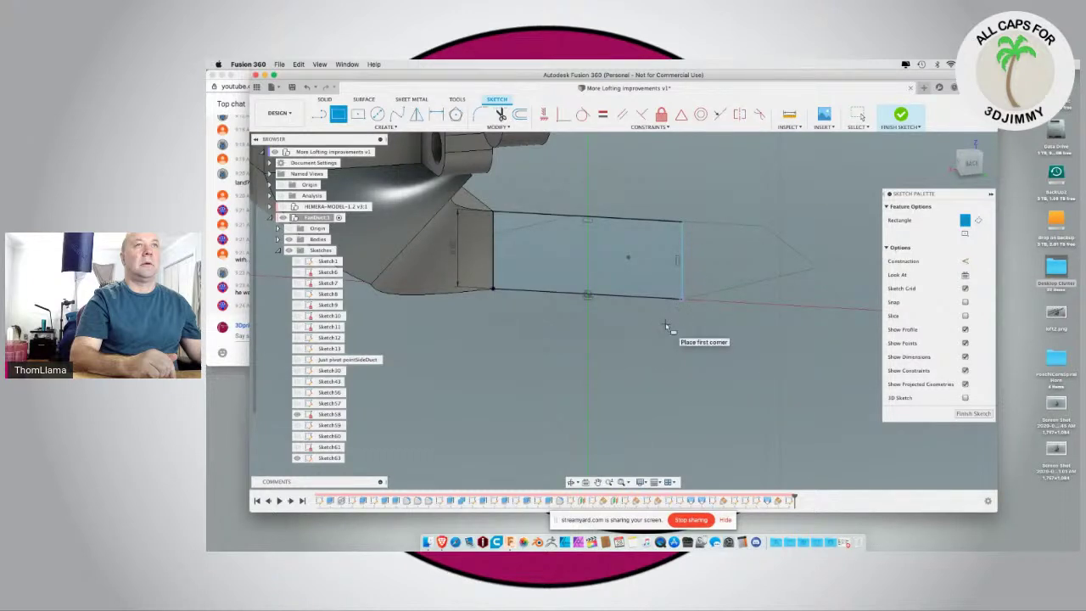
{"action": "key", "text": "Escape"}
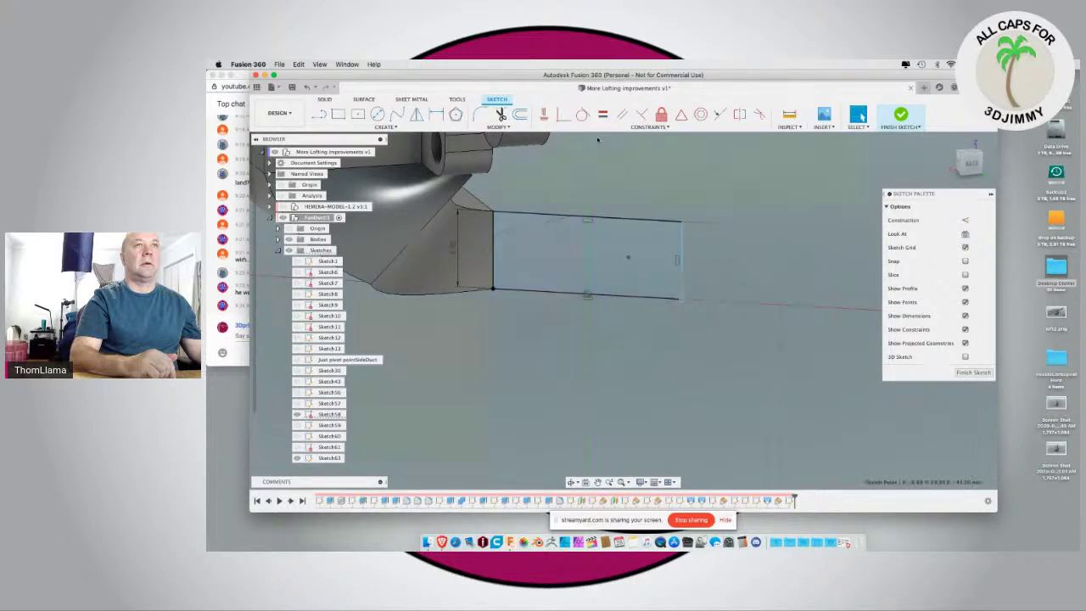
Step: Make the rectangle's far vertical side coincident with the projected line's end and finish the sketch
{"action": "left_click", "coordinate": [562, 117]}
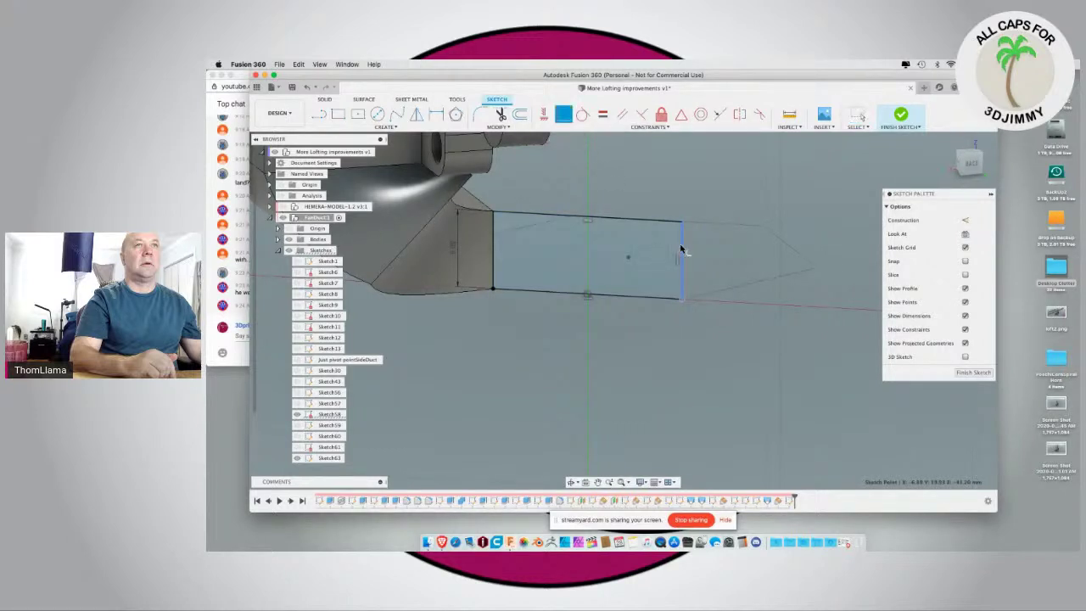
{"action": "left_click", "coordinate": [681, 248]}
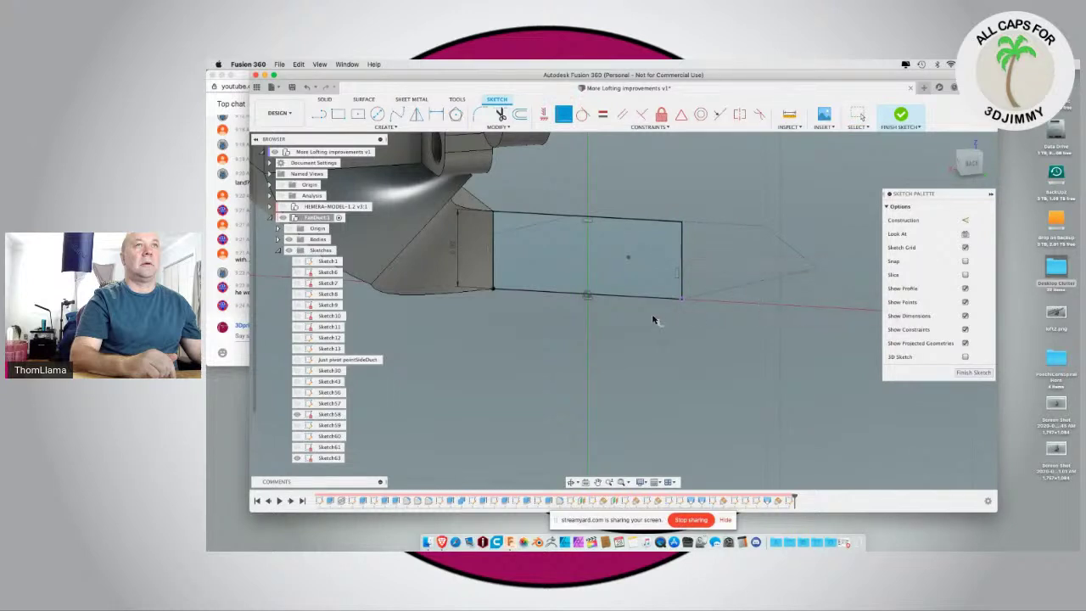
{"action": "left_click", "coordinate": [973, 373]}
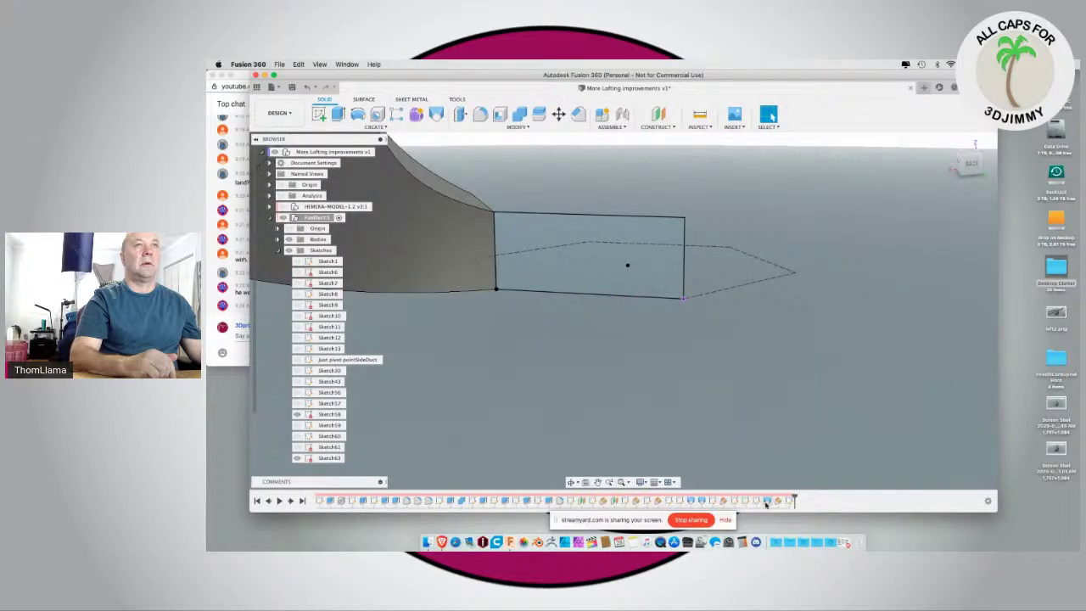
Step: Move the duct loft behind the new plane and rectangle sketch in the timeline, and roll the history back to before the loft
{"action": "left_click", "coordinate": [781, 502]}
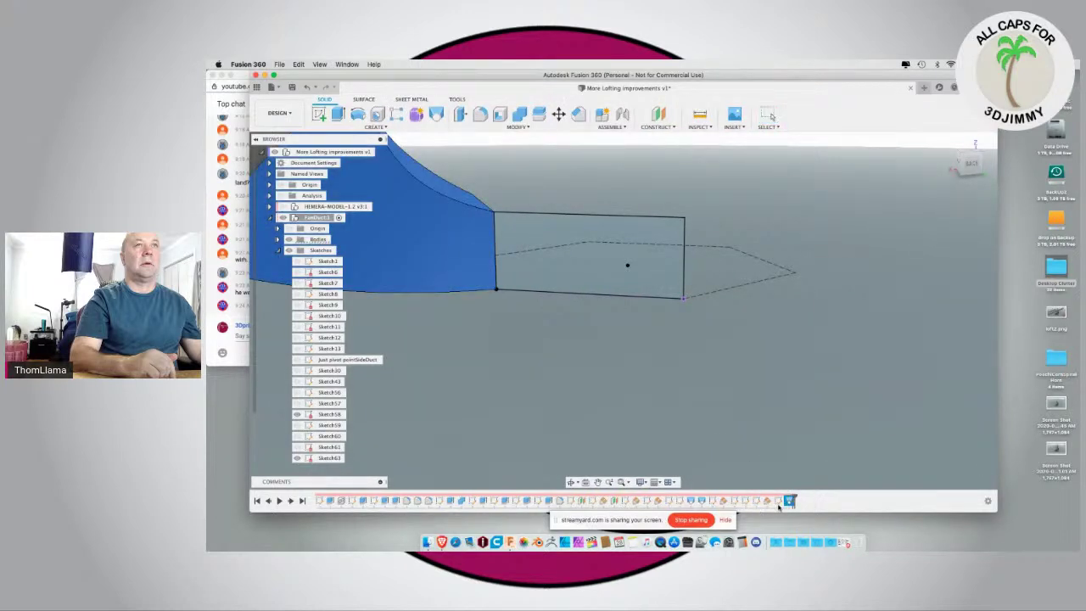
{"action": "key", "text": "Escape"}
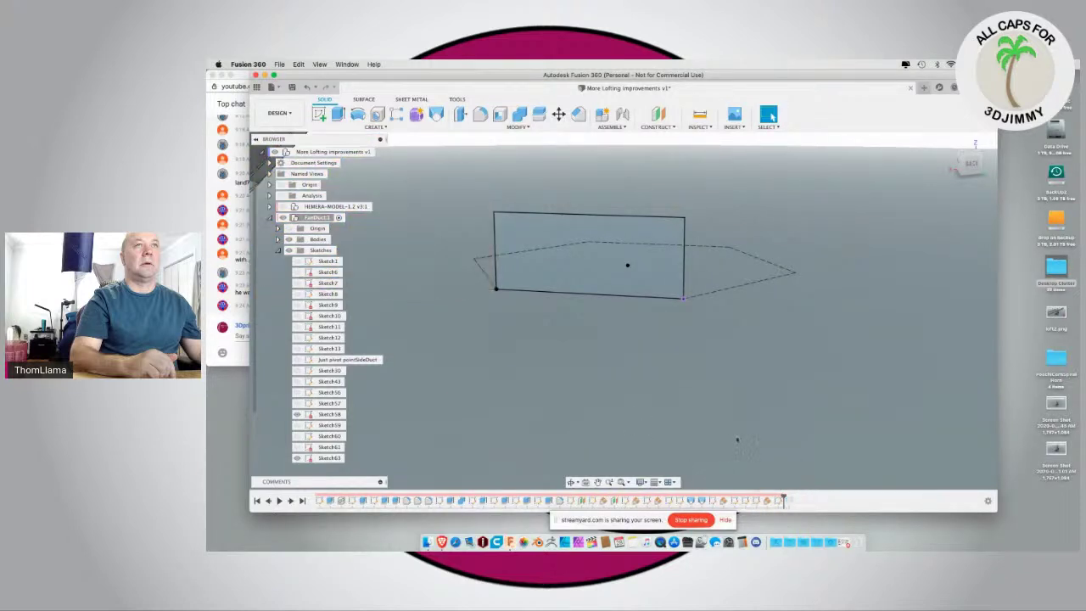
{"action": "middle_click_drag", "start_coordinate": [694, 387], "coordinate": [650, 379], "text": "shift"}
{"action": "left_click", "coordinate": [667, 305]}
{"action": "left_click", "coordinate": [653, 298]}
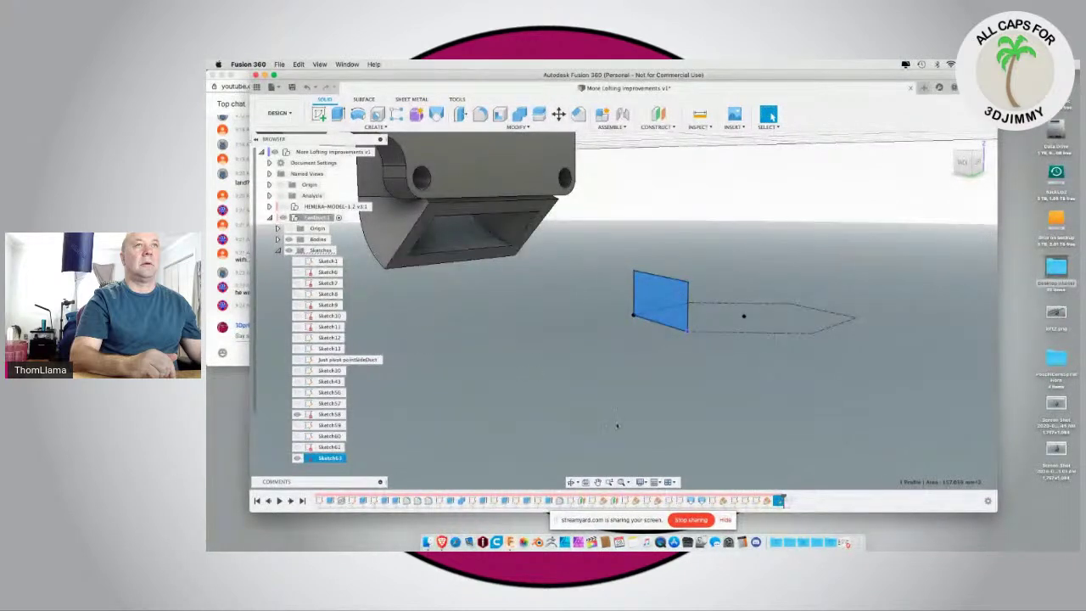
Step: Make Sketch61 with the duct outlet's outer and inner profiles visible, keeping Sketch59 and Sketch60 hidden
{"action": "left_click", "coordinate": [295, 425], "text": "super"}
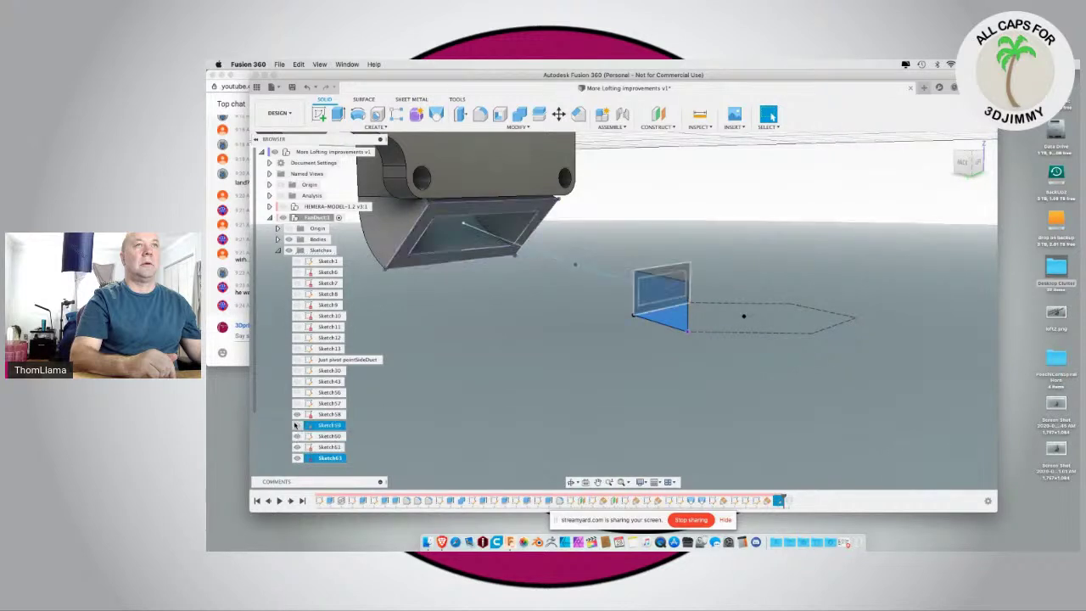
{"action": "left_click", "coordinate": [295, 425], "text": "super"}
{"action": "left_click", "coordinate": [297, 436], "text": "super"}
{"action": "left_click", "coordinate": [297, 436], "text": "super"}
{"action": "left_click", "coordinate": [297, 425], "text": "super"}
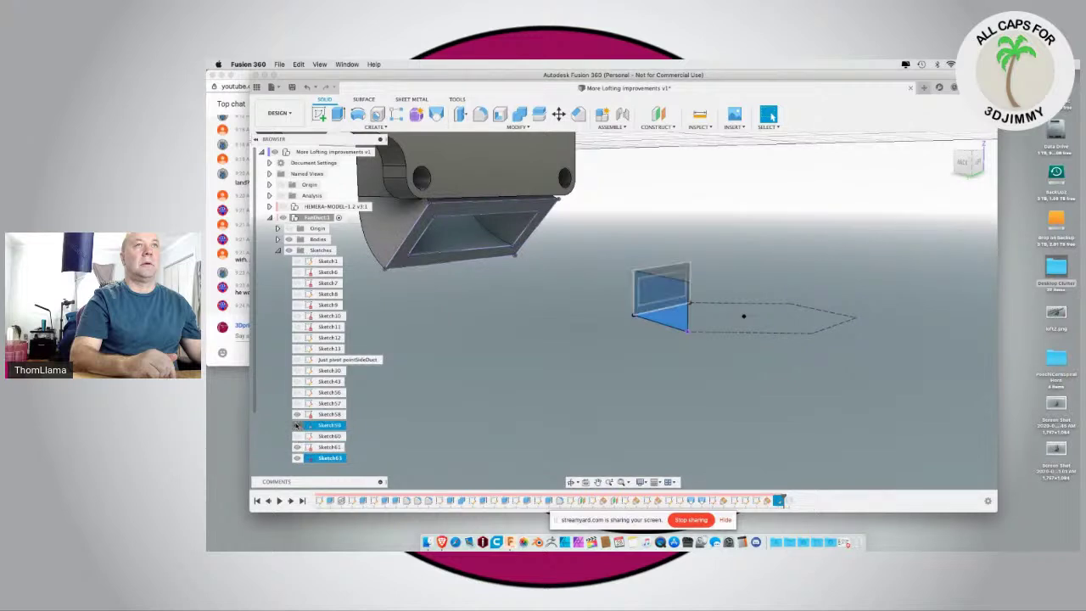
{"action": "left_click", "coordinate": [296, 425], "text": "super"}
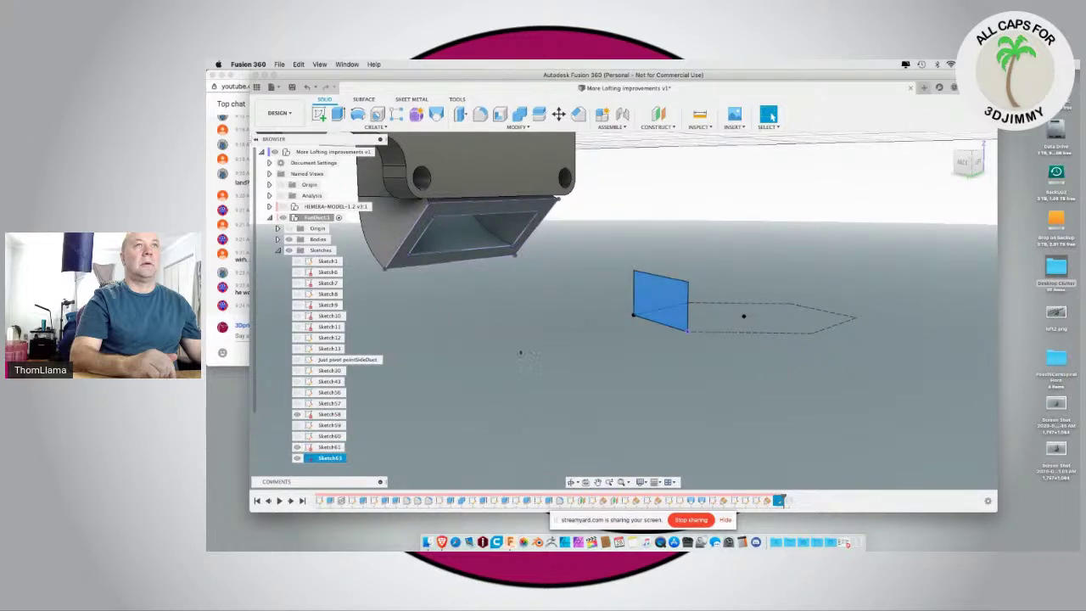
Step: On a new sketch on the duct body's side face, draw a three-point spline from the duct outlet to the new rectangle
{"action": "left_click", "coordinate": [386, 237]}
{"action": "middle_click_drag", "start_coordinate": [456, 289], "coordinate": [475, 291], "text": "shift"}
{"action": "left_click", "coordinate": [371, 189]}
{"action": "left_click", "coordinate": [319, 114]}
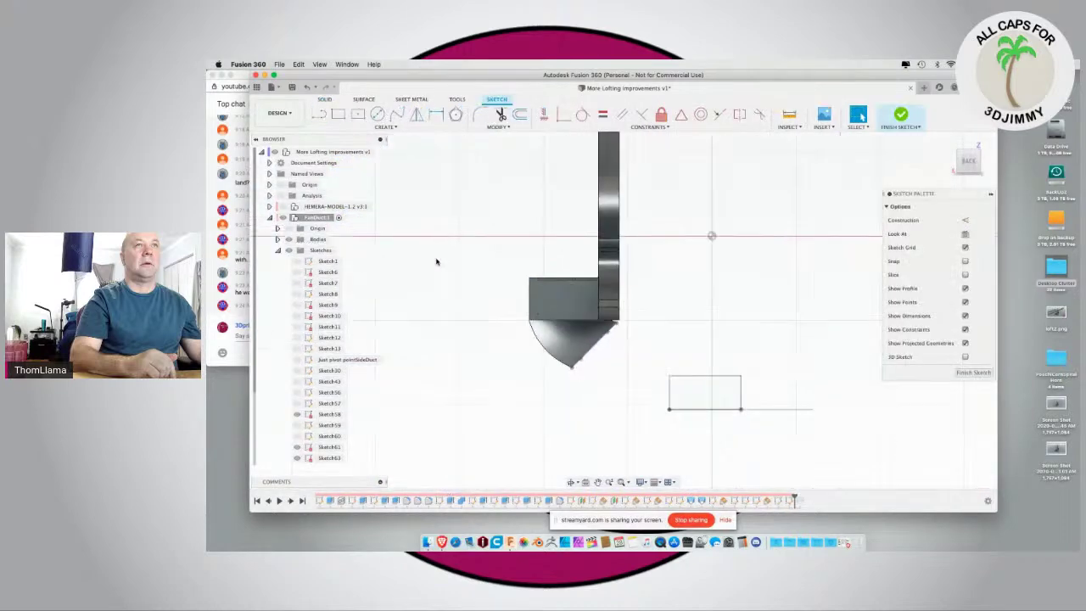
{"action": "left_click", "coordinate": [397, 114]}
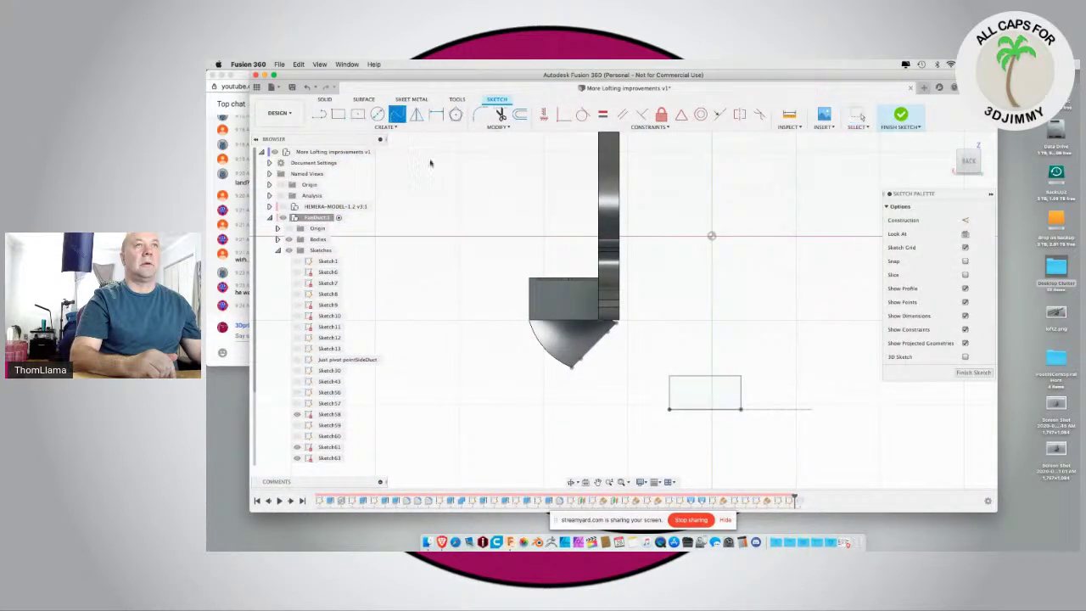
{"action": "left_click", "coordinate": [584, 339]}
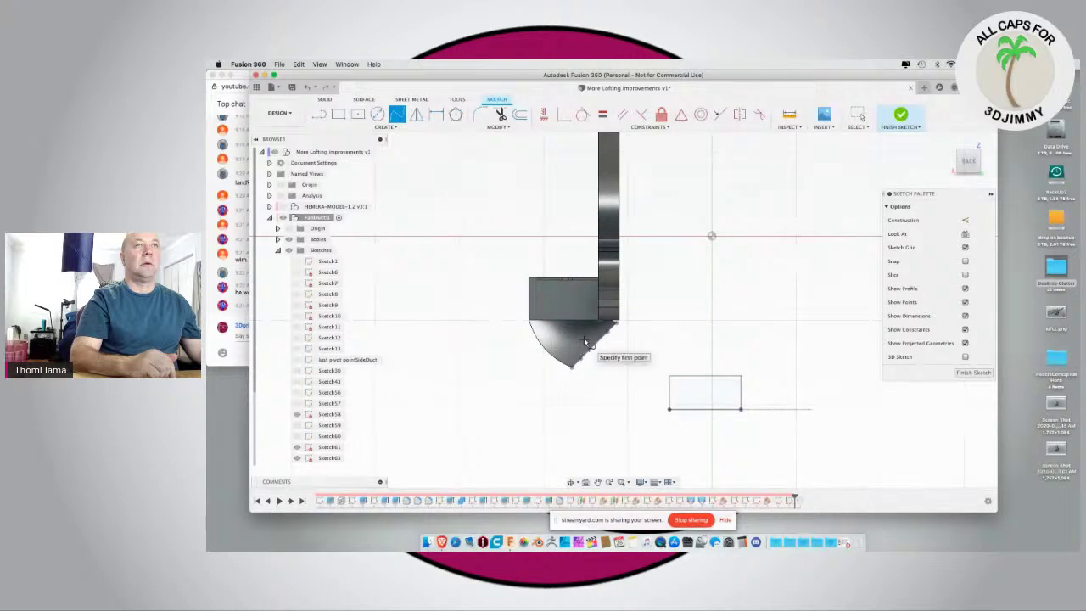
{"action": "left_click", "coordinate": [629, 377]}
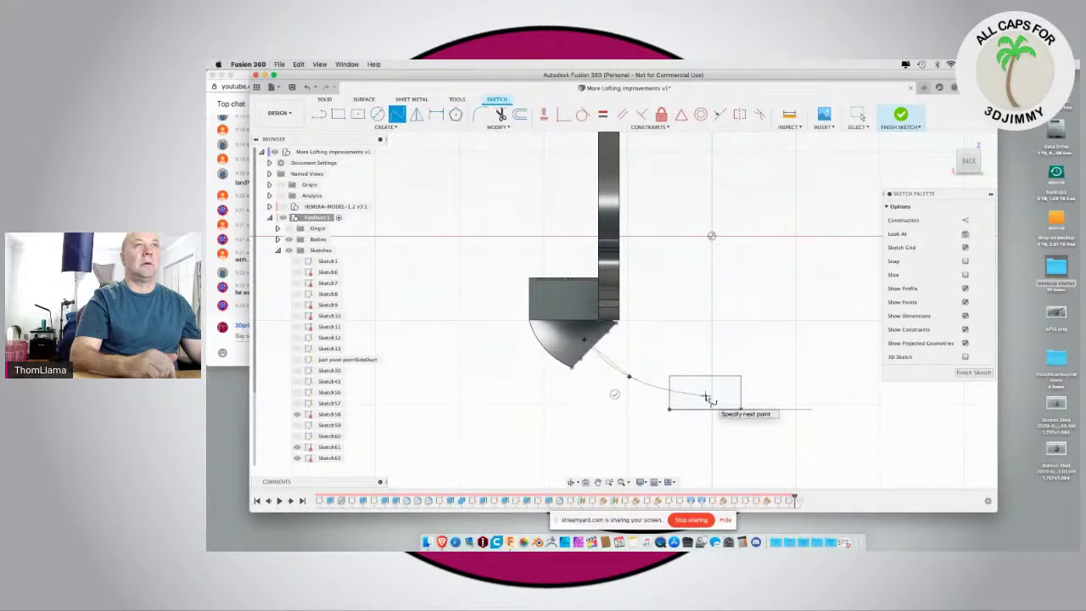
{"action": "left_click", "coordinate": [708, 393]}
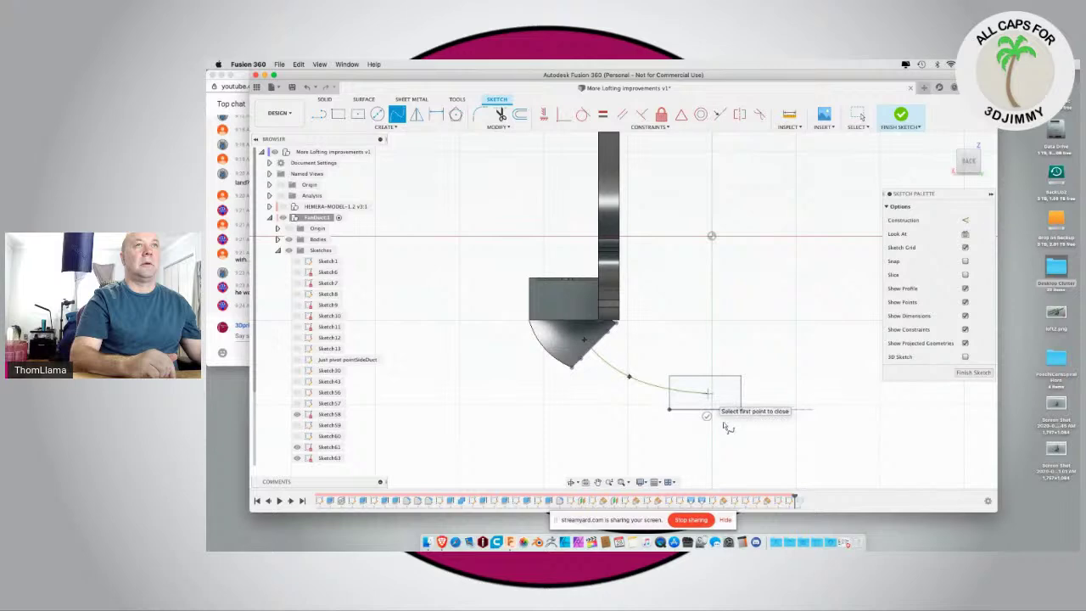
{"action": "key", "text": "Escape"}
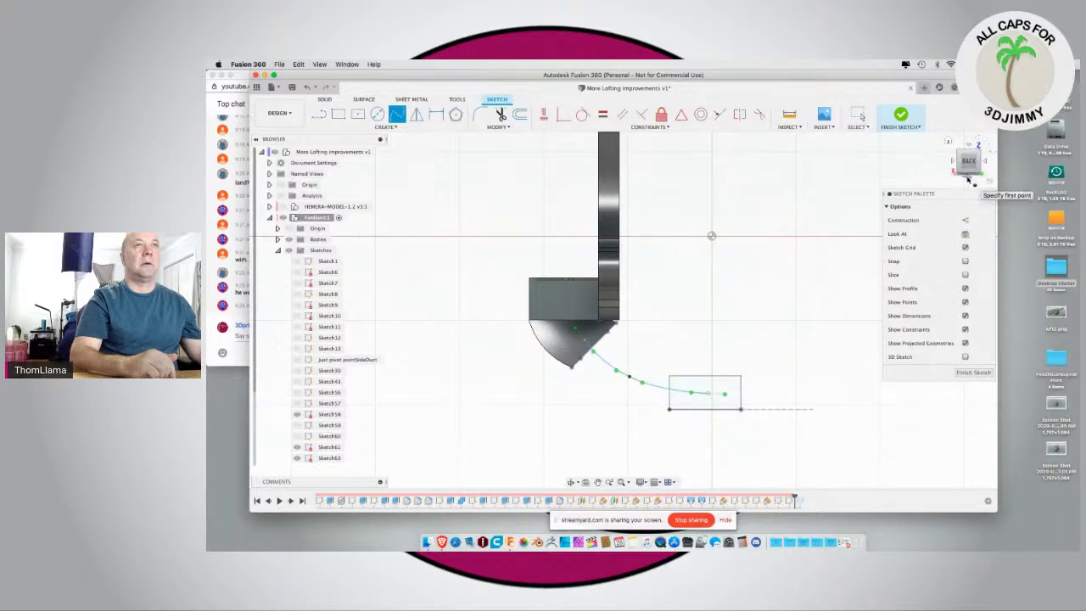
Step: Move the spline's end point about 1.27 mm in X and -28.68 mm in Z, onto the rectangle on the hexagon's side
{"action": "left_click", "coordinate": [969, 177]}
{"action": "scroll", "coordinate": [649, 221], "scroll_direction": "down", "scroll_amount": 2}
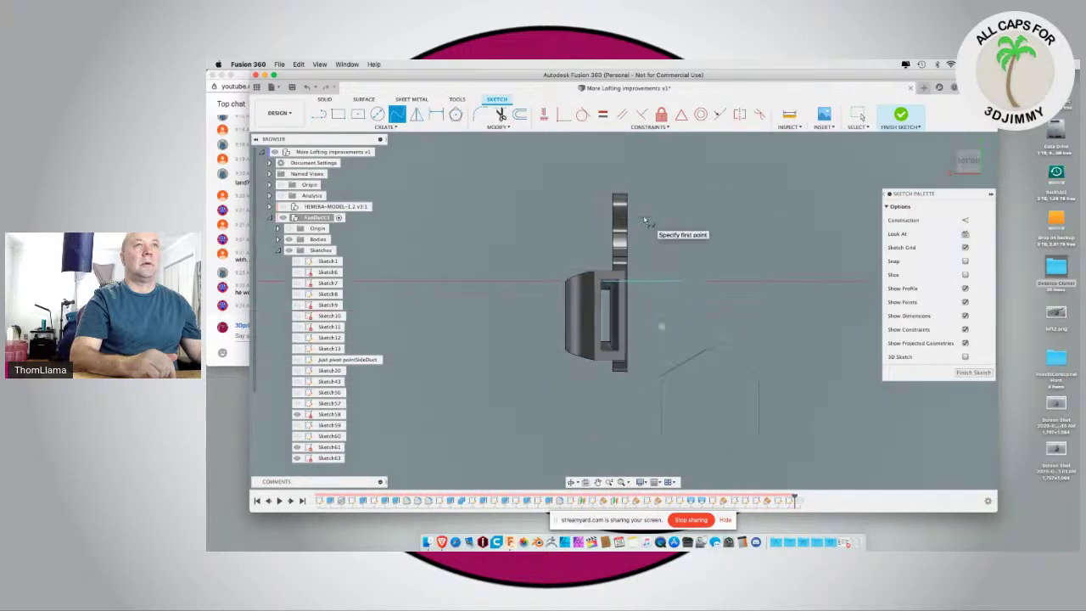
{"action": "key", "text": "Escape"}
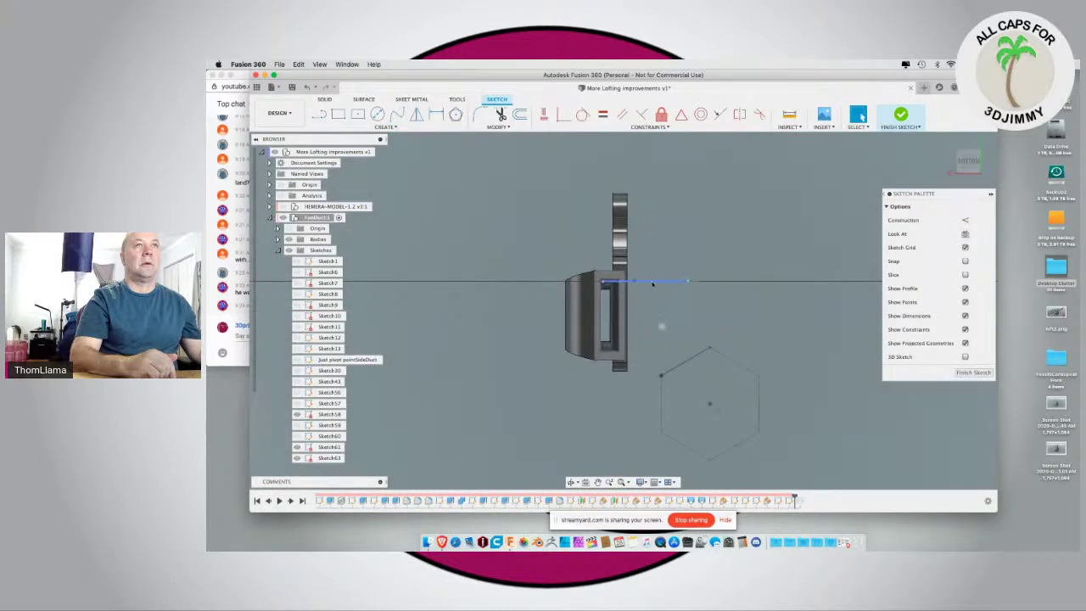
{"action": "key", "text": "m"}
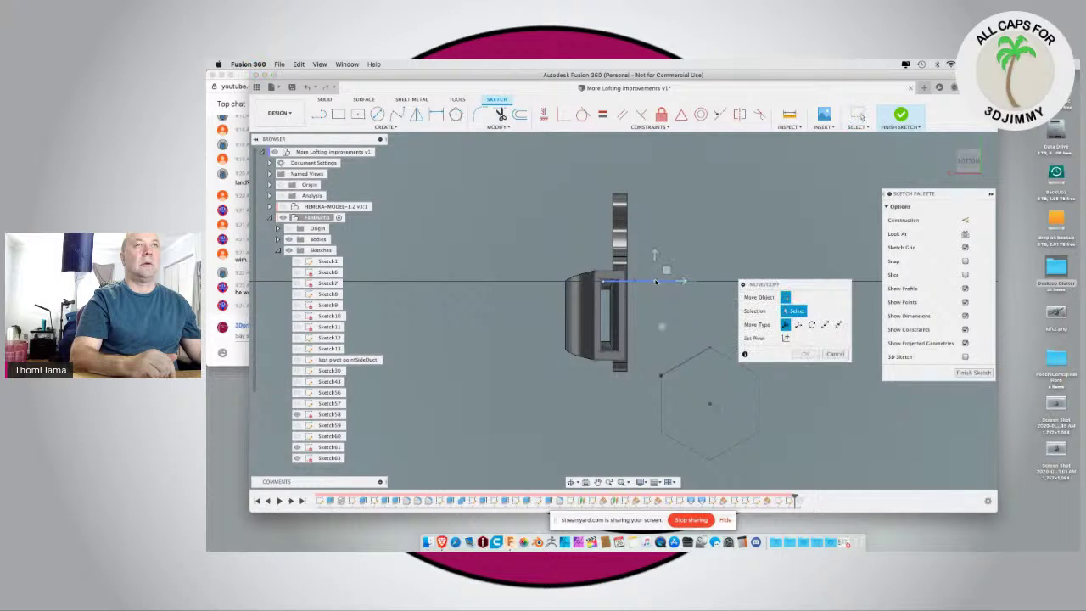
{"action": "left_click", "coordinate": [687, 283]}
{"action": "mouse_move", "coordinate": [689, 282]}
{"action": "left_mouse_down"}
{"action": "mouse_move", "coordinate": [710, 311]}
{"action": "mouse_move", "coordinate": [702, 376]}
{"action": "mouse_move", "coordinate": [703, 353]}
{"action": "left_mouse_up"}
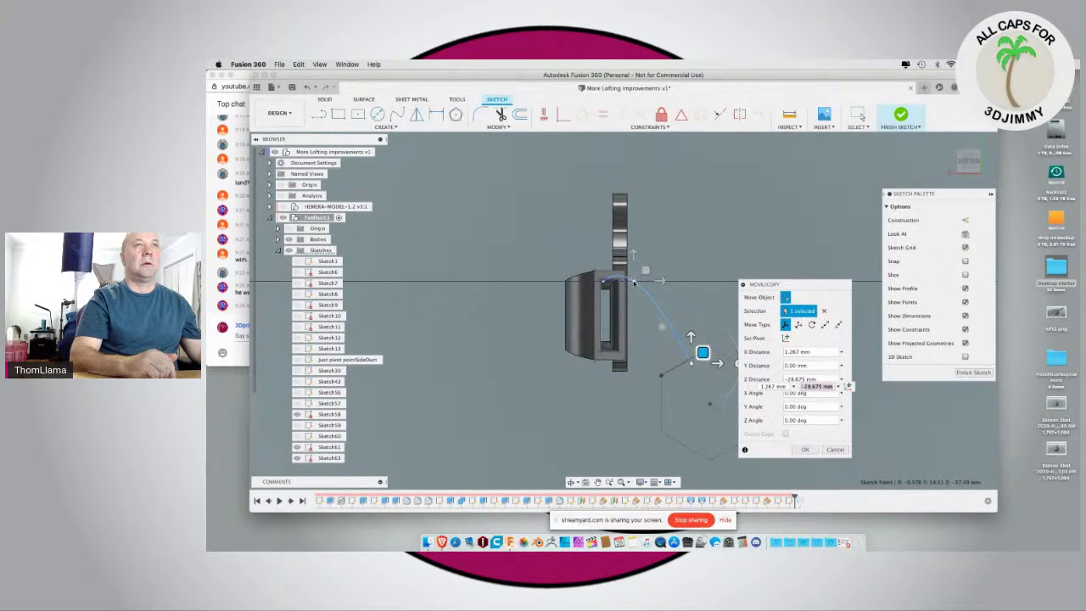
Step: Move the spline's start and middle points so the curve runs from the duct outlet's centre to the rectangle, checking it from several sides
{"action": "left_click", "coordinate": [646, 271]}
{"action": "mouse_move", "coordinate": [647, 271]}
{"action": "left_mouse_down"}
{"action": "mouse_move", "coordinate": [668, 315]}
{"action": "mouse_move", "coordinate": [650, 281]}
{"action": "mouse_move", "coordinate": [631, 274]}
{"action": "mouse_move", "coordinate": [621, 299]}
{"action": "mouse_move", "coordinate": [661, 319]}
{"action": "left_mouse_up"}
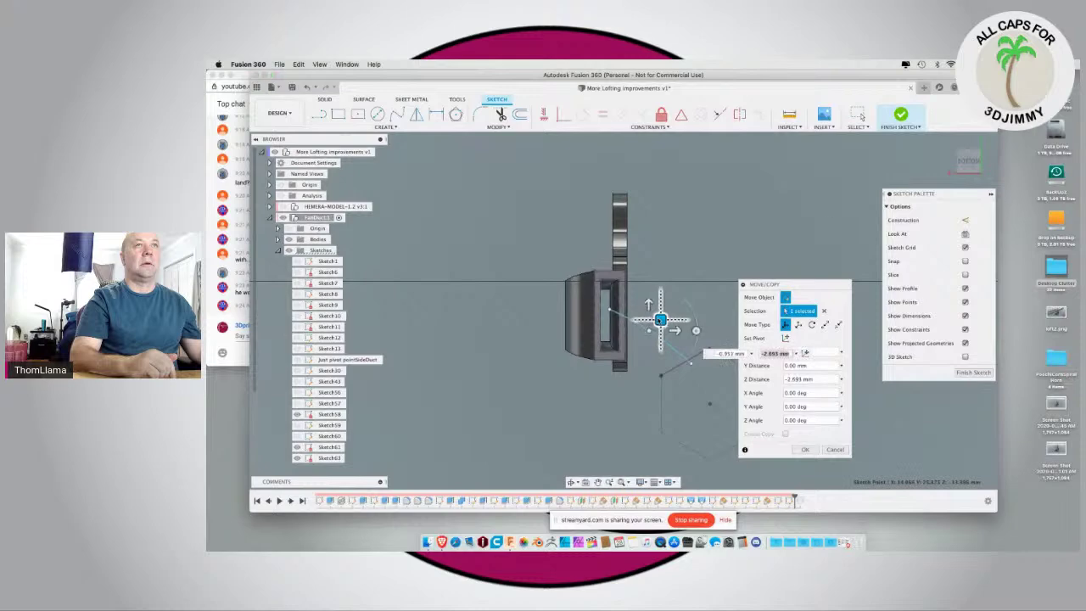
{"action": "left_click", "coordinate": [971, 144]}
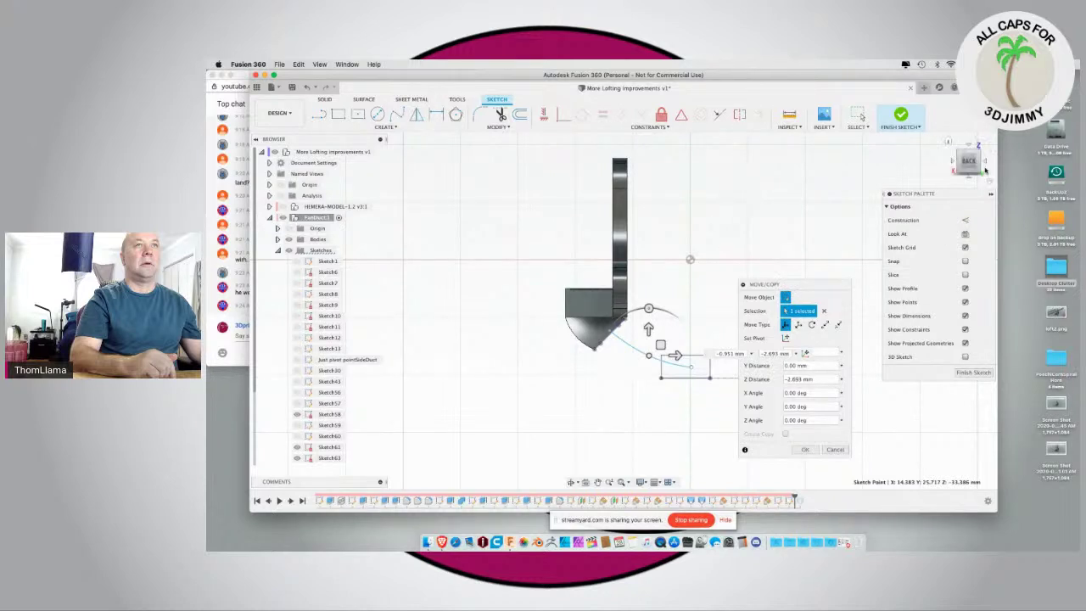
{"action": "left_click", "coordinate": [987, 166]}
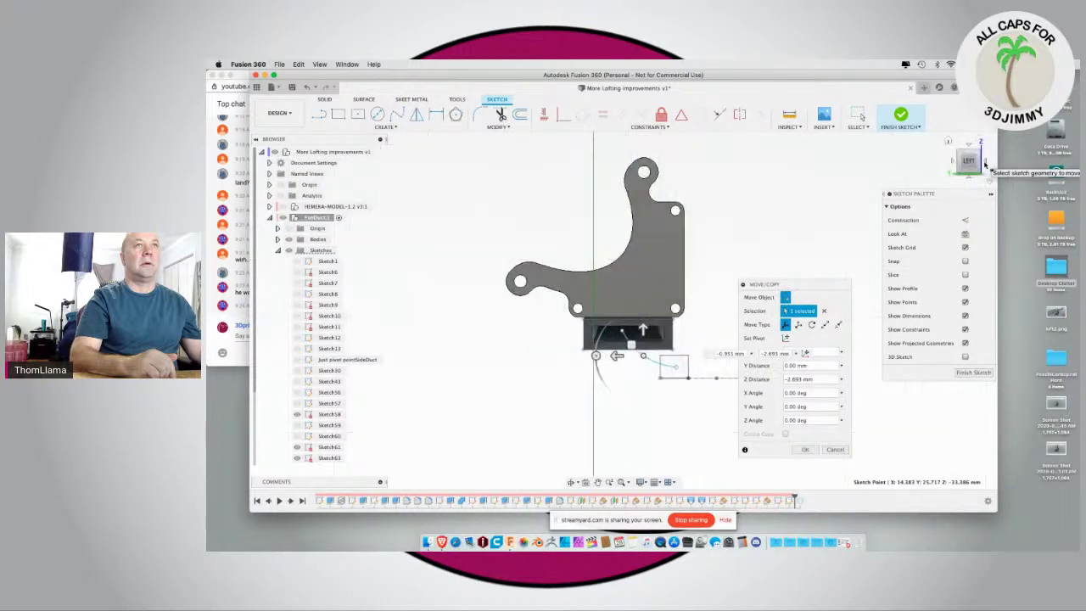
{"action": "left_click", "coordinate": [986, 165]}
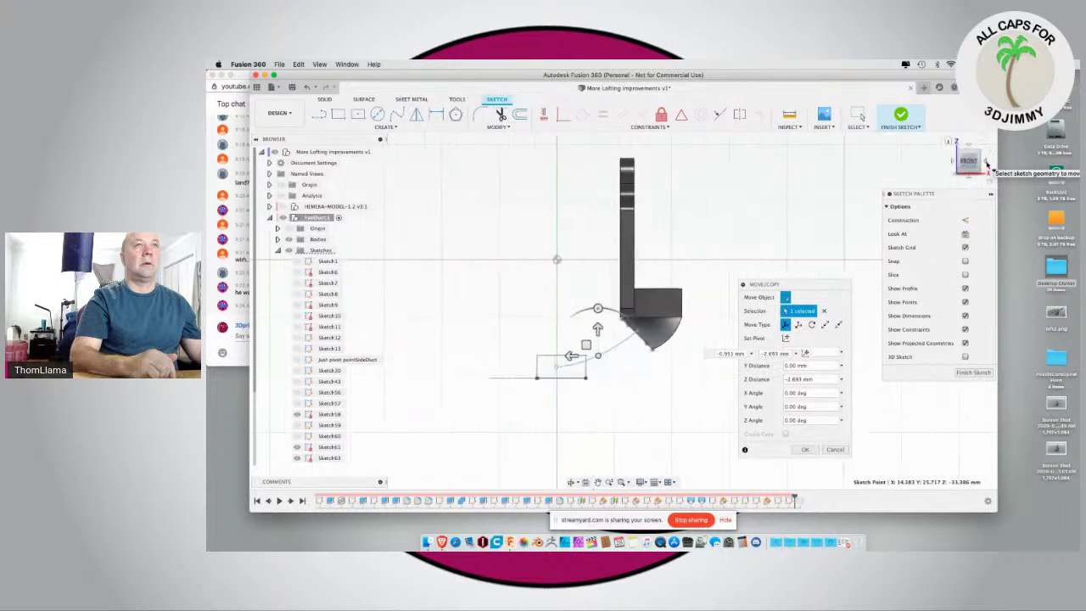
{"action": "left_click", "coordinate": [987, 164]}
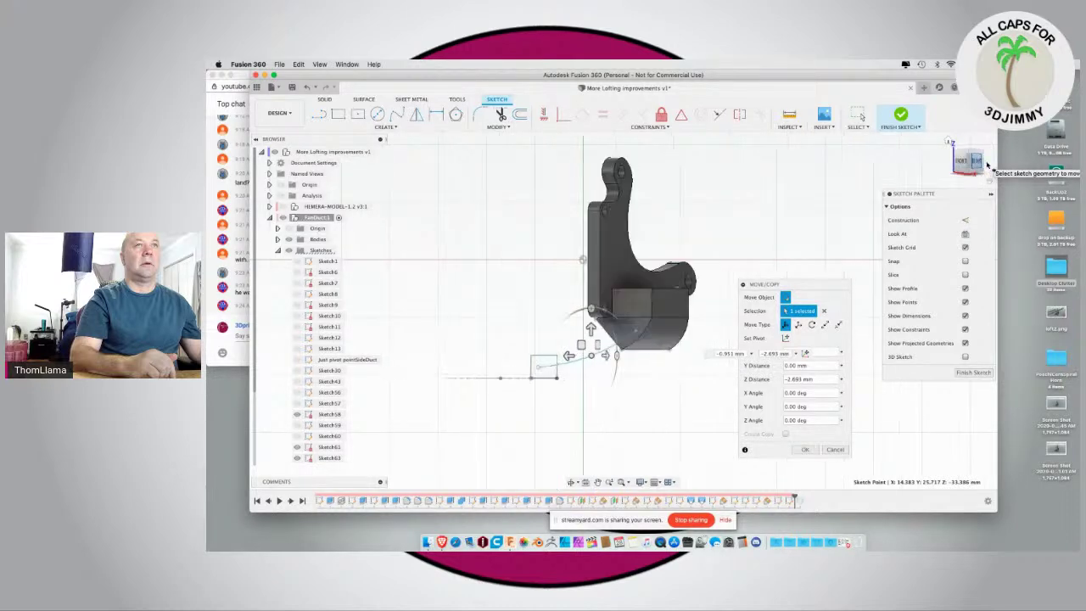
{"action": "left_click", "coordinate": [987, 165]}
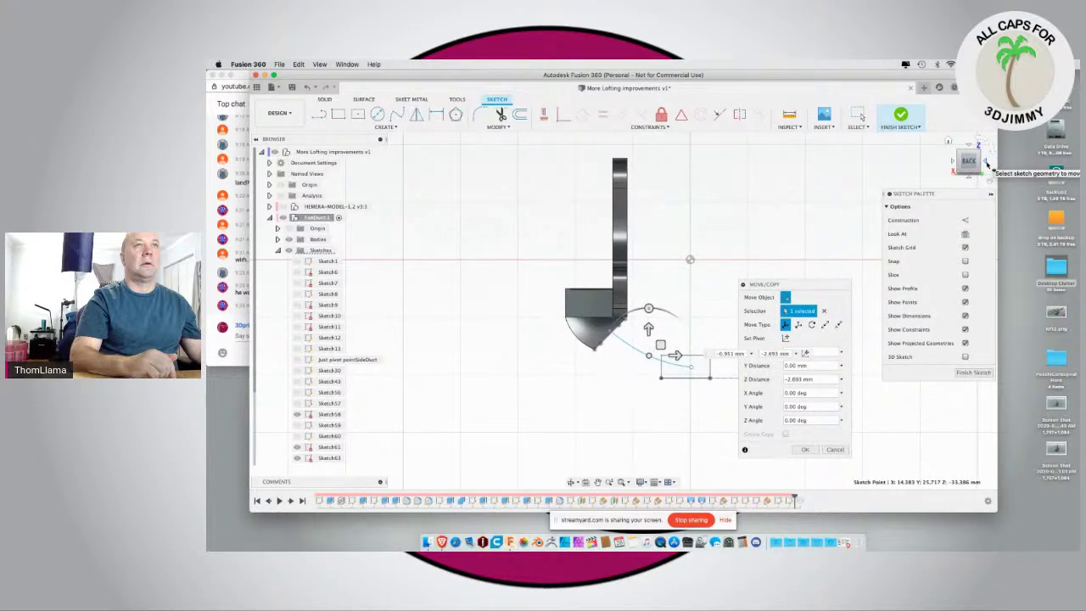
{"action": "left_click", "coordinate": [987, 164]}
{"action": "left_click", "coordinate": [987, 165]}
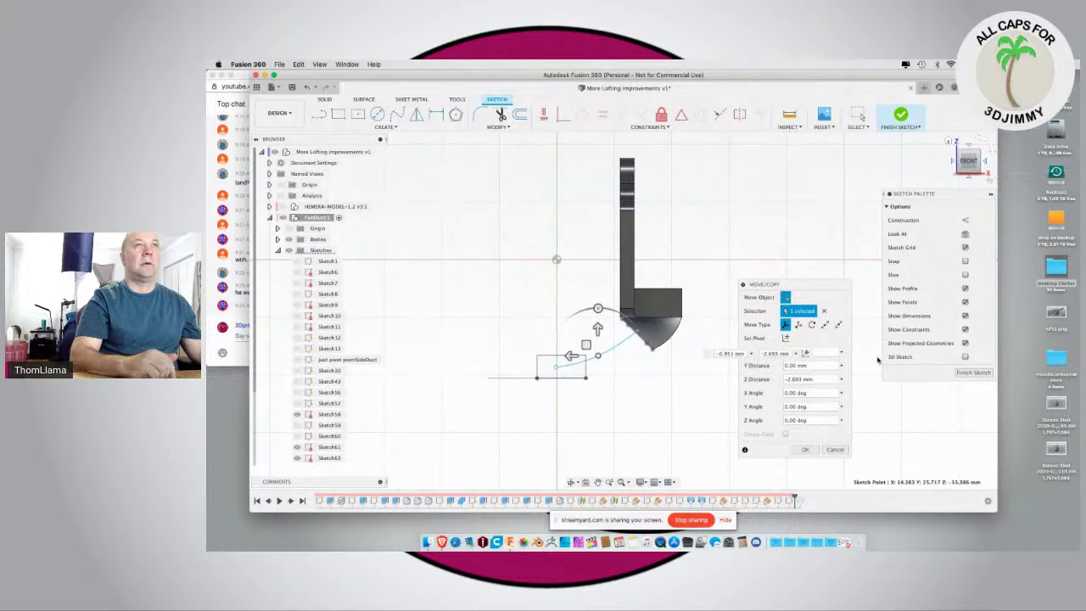
{"action": "left_click", "coordinate": [806, 449]}
Step: Loft both duct outlet profiles to the new rectangle with the Join operation, using the spline as the centerline
{"action": "mouse_move", "coordinate": [677, 427]}
{"action": "middle_mouse_down", "text": "shift"}
{"action": "mouse_move", "coordinate": [670, 416]}
{"action": "mouse_move", "coordinate": [696, 417]}
{"action": "mouse_move", "coordinate": [682, 445]}
{"action": "middle_mouse_up", "text": "shift"}
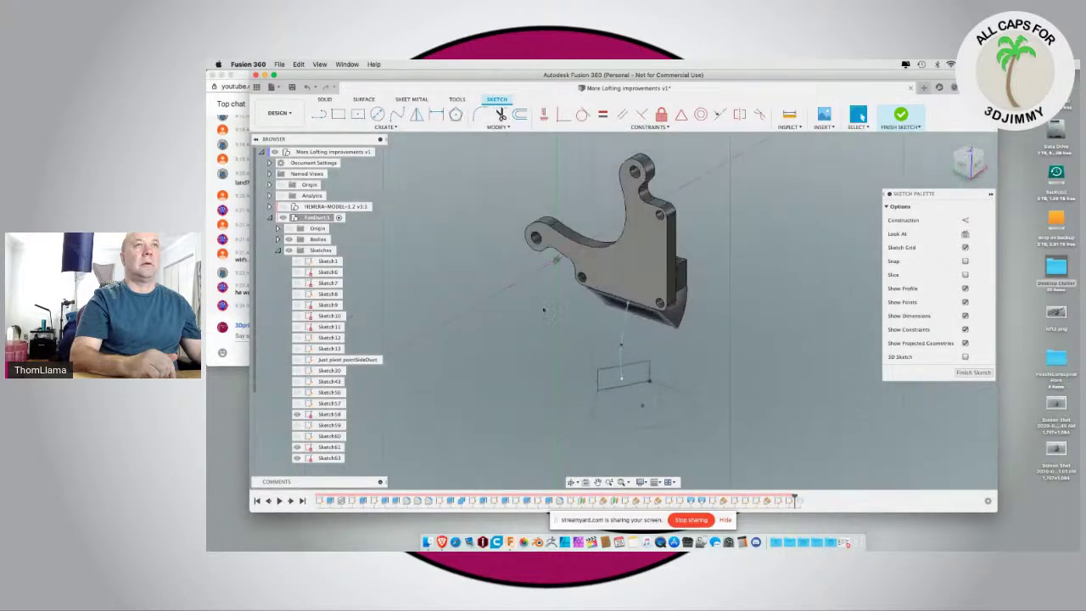
{"action": "scroll", "coordinate": [590, 318], "scroll_direction": "up", "scroll_amount": 5}
{"action": "middle_click_drag", "start_coordinate": [590, 318], "coordinate": [579, 348], "text": "shift"}
{"action": "left_click", "coordinate": [579, 348]}
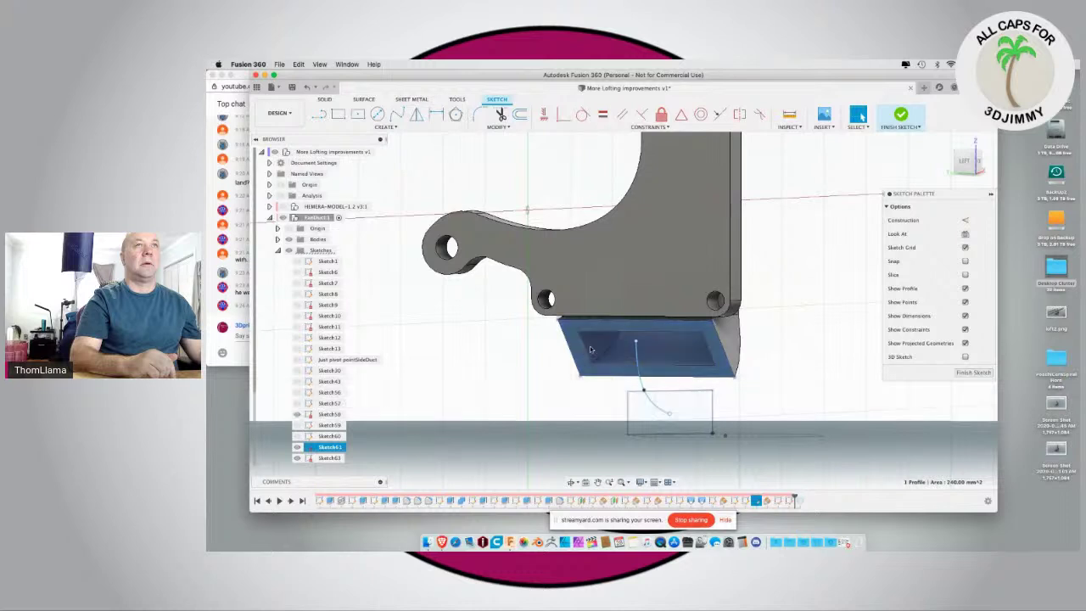
{"action": "left_click", "coordinate": [592, 349], "text": "shift"}
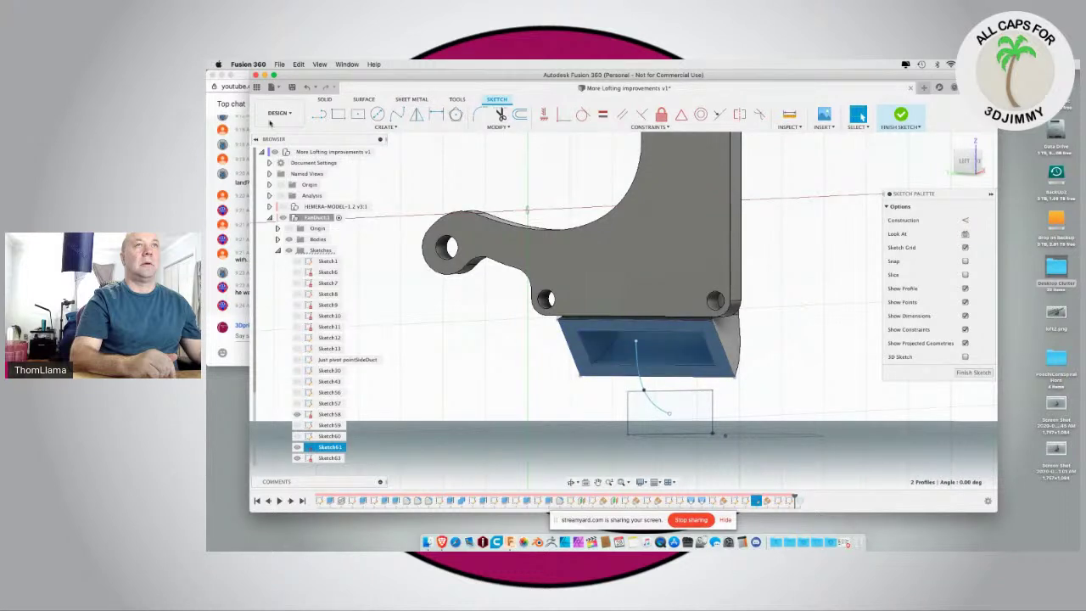
{"action": "left_click", "coordinate": [326, 100]}
{"action": "left_click", "coordinate": [436, 113]}
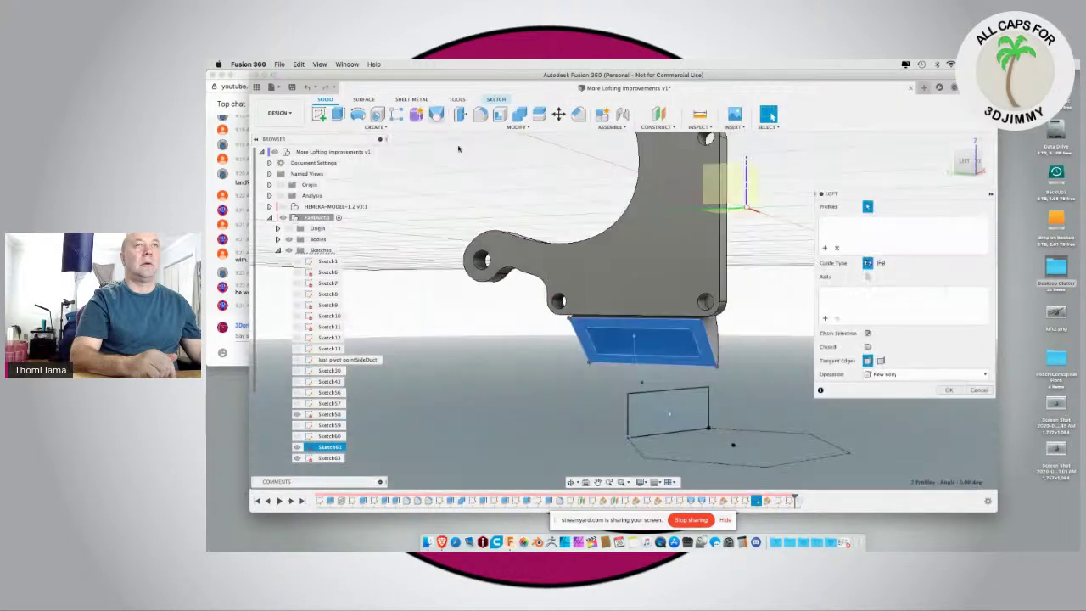
{"action": "left_click", "coordinate": [648, 416]}
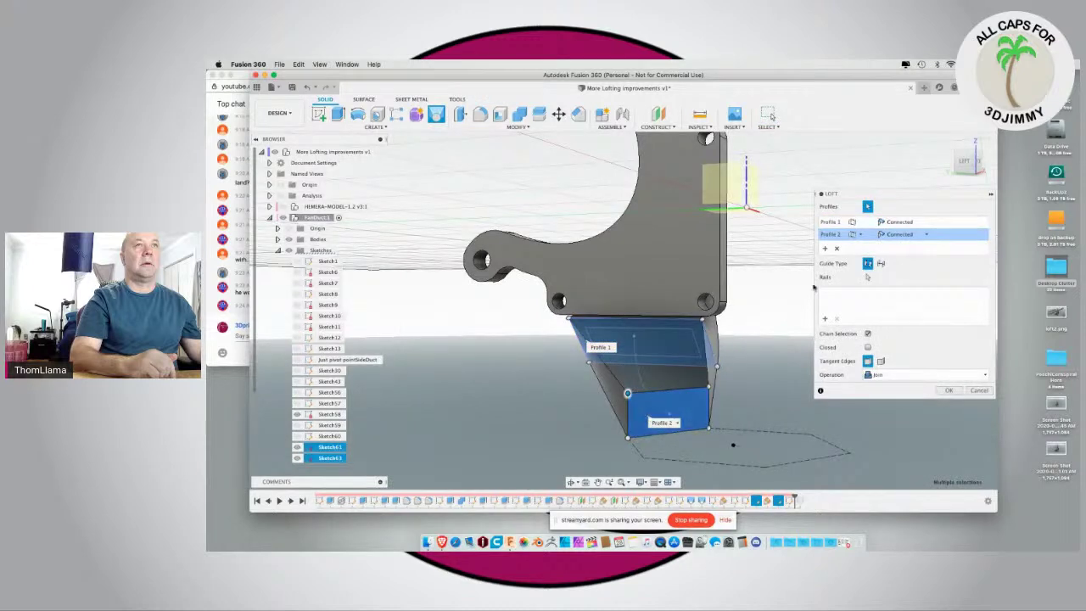
{"action": "left_click", "coordinate": [882, 263]}
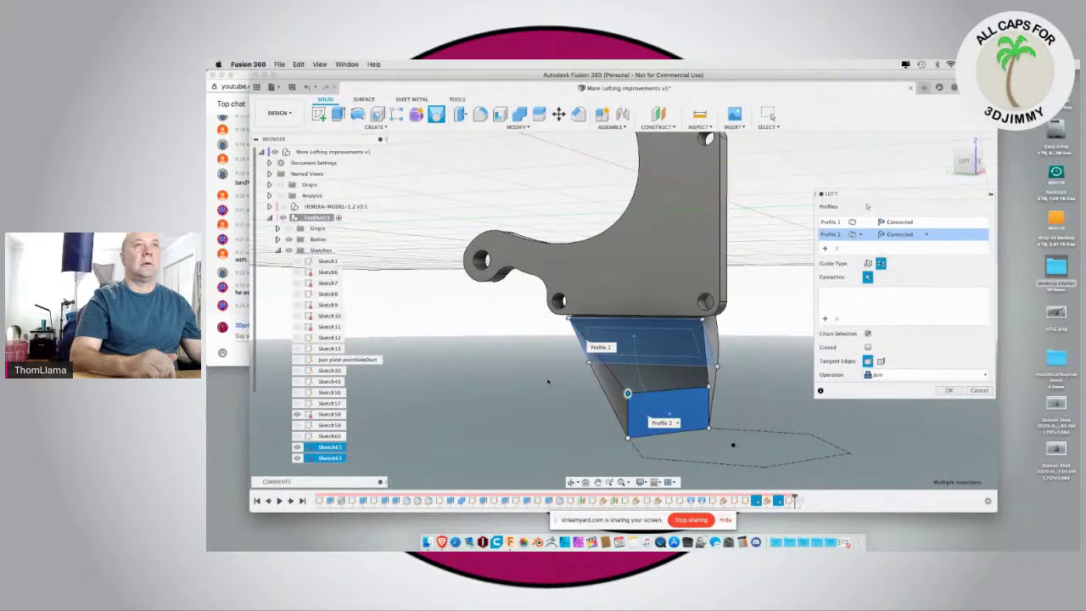
{"action": "left_click", "coordinate": [638, 372]}
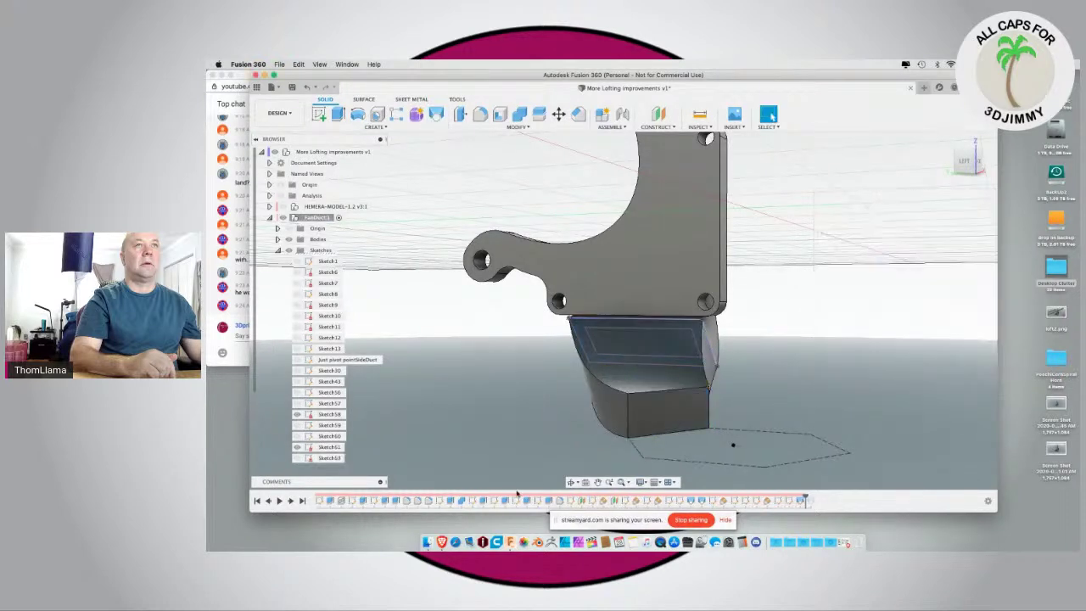
Step: Roll the history forward over the original duct loft and inspect the two duct branches together
{"action": "left_click", "coordinate": [290, 501]}
{"action": "mouse_move", "coordinate": [428, 442]}
{"action": "middle_mouse_down", "text": "shift"}
{"action": "mouse_move", "coordinate": [456, 350]}
{"action": "mouse_move", "coordinate": [420, 443]}
{"action": "mouse_move", "coordinate": [388, 390]}
{"action": "mouse_move", "coordinate": [392, 377]}
{"action": "mouse_move", "coordinate": [424, 442]}
{"action": "middle_mouse_up", "text": "shift"}
{"action": "scroll", "coordinate": [447, 433], "scroll_direction": "down", "scroll_amount": 4}
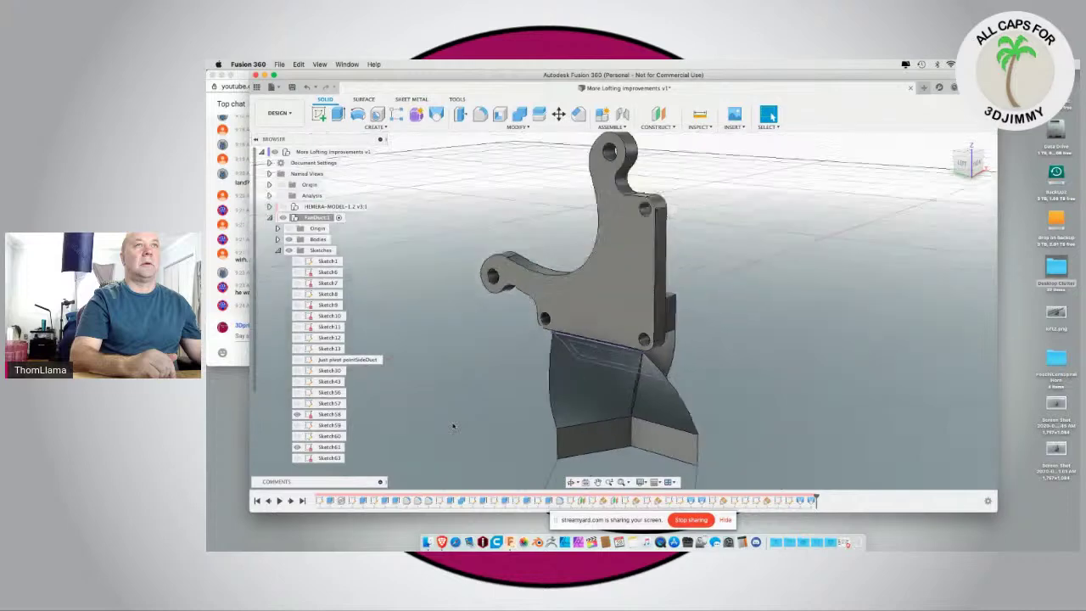
{"action": "middle_click_drag", "start_coordinate": [509, 458], "coordinate": [642, 417], "text": "shift"}
{"action": "scroll", "coordinate": [526, 416], "scroll_direction": "down", "scroll_amount": 5}
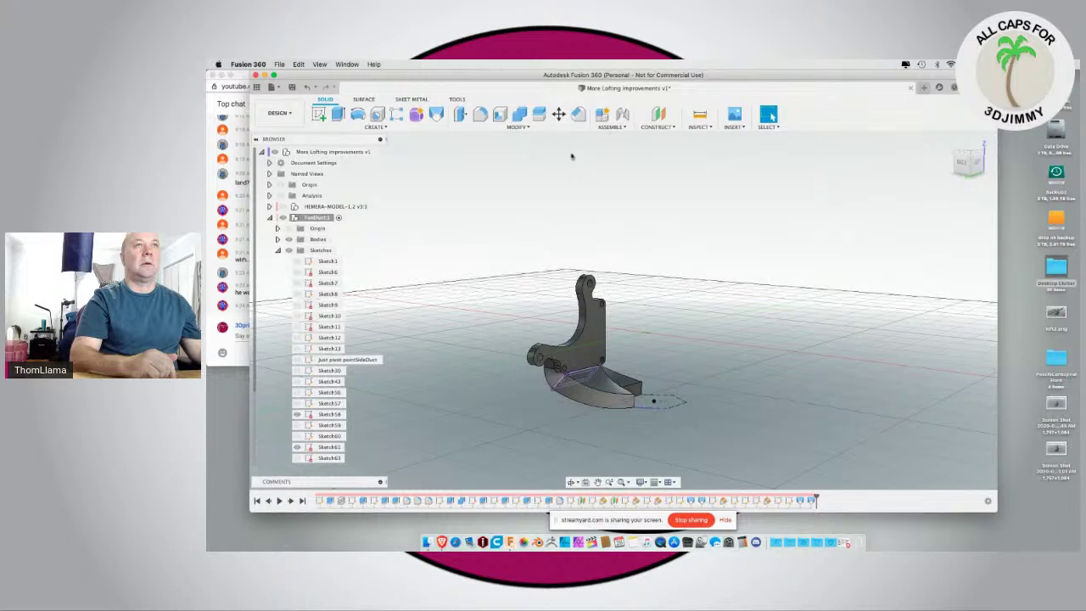
Step: Create a vertical Plane at Angle construction plane through the hexagon side next to the duct outlets
{"action": "left_click", "coordinate": [662, 127]}
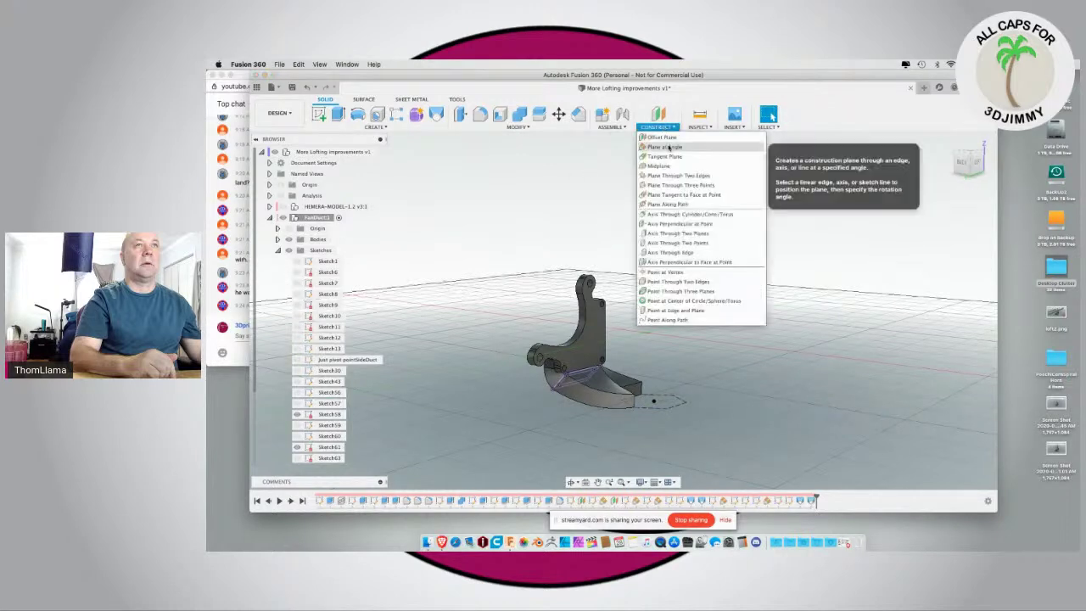
{"action": "left_click", "coordinate": [669, 147]}
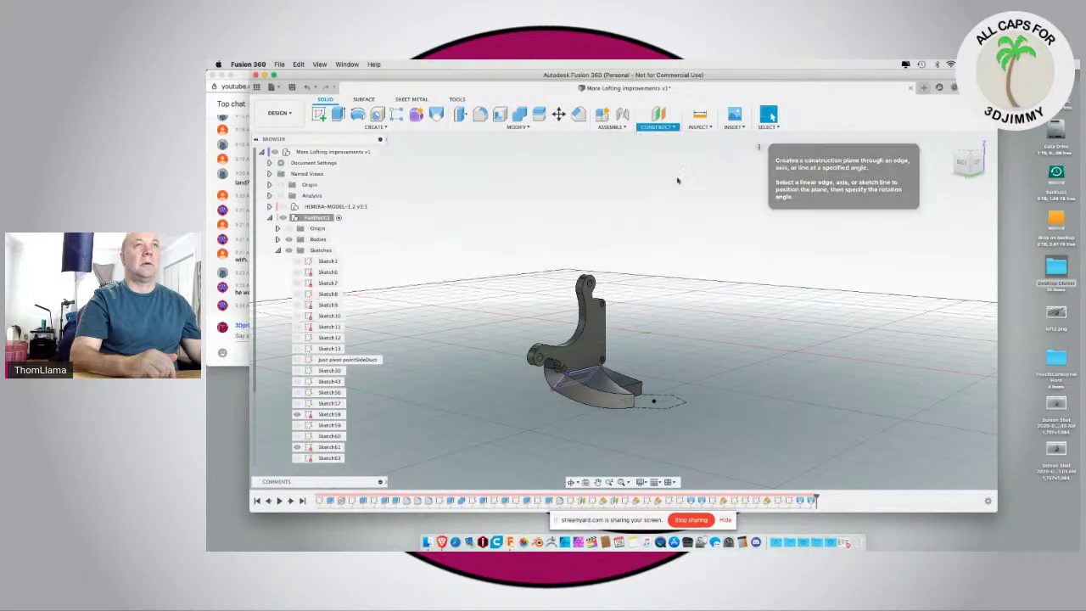
{"action": "left_click", "coordinate": [650, 414]}
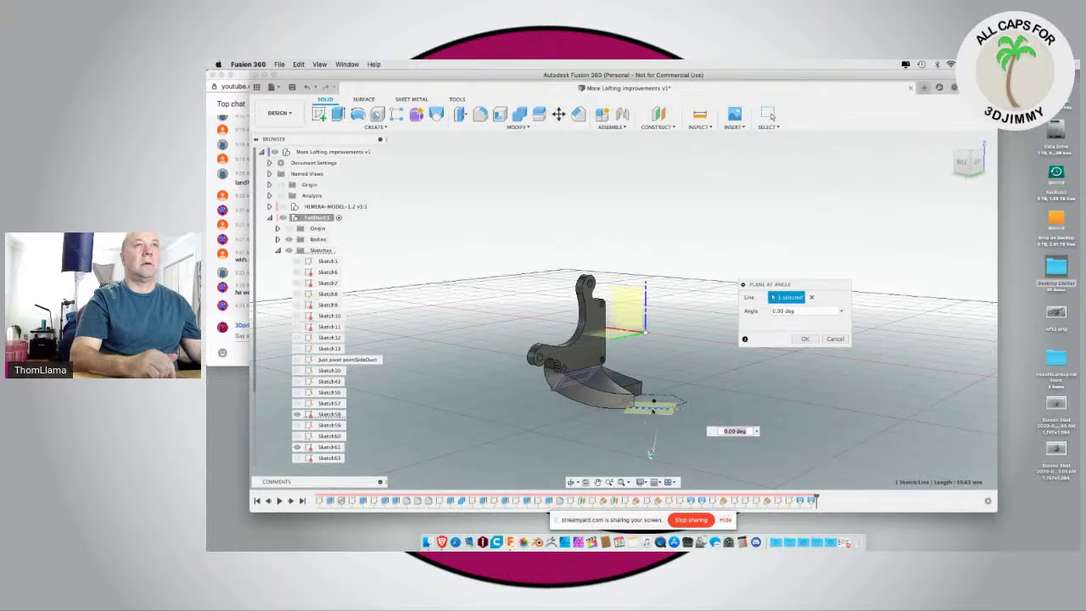
{"action": "key", "text": "Return"}
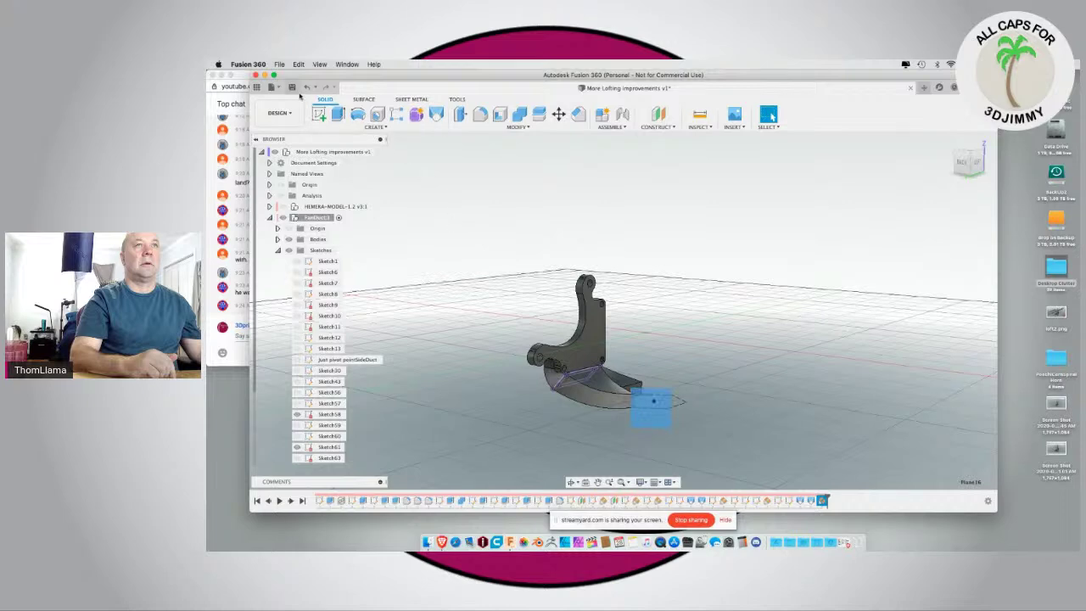
Step: Start a sketch on the new vertical plane and project the adjoining hexagon side into it
{"action": "left_click", "coordinate": [319, 114]}
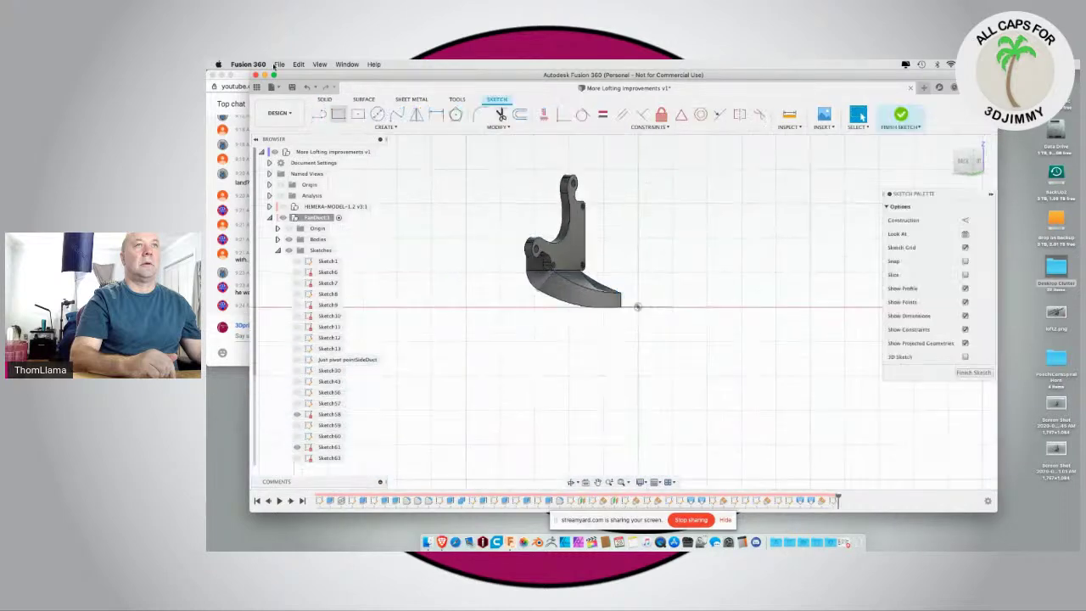
{"action": "left_click", "coordinate": [338, 114]}
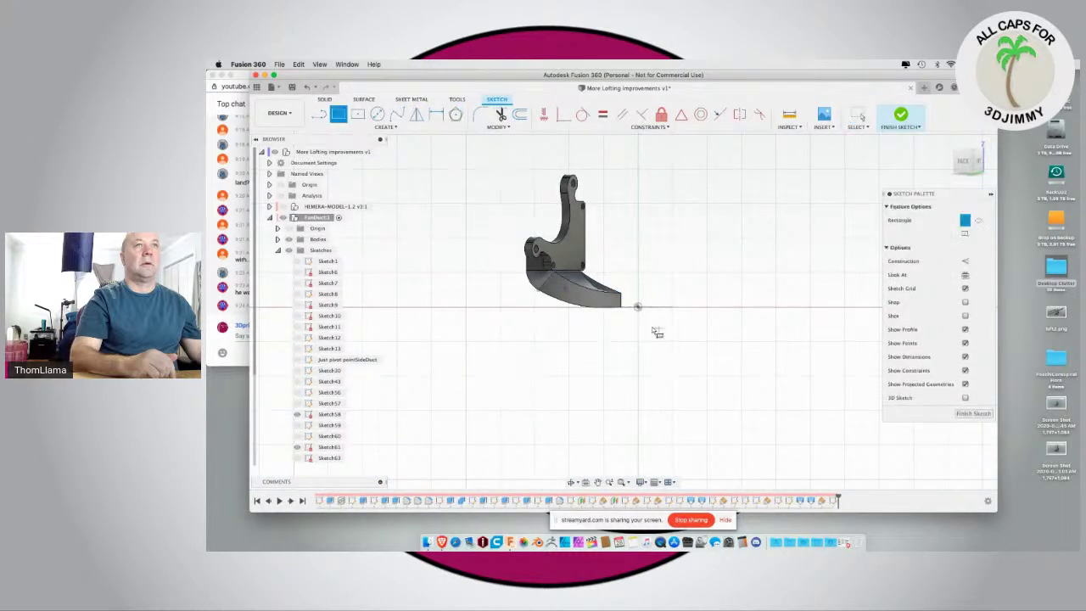
{"action": "scroll", "coordinate": [636, 308], "scroll_direction": "up", "scroll_amount": 5}
{"action": "middle_click_drag", "start_coordinate": [630, 306], "coordinate": [635, 338], "text": "shift"}
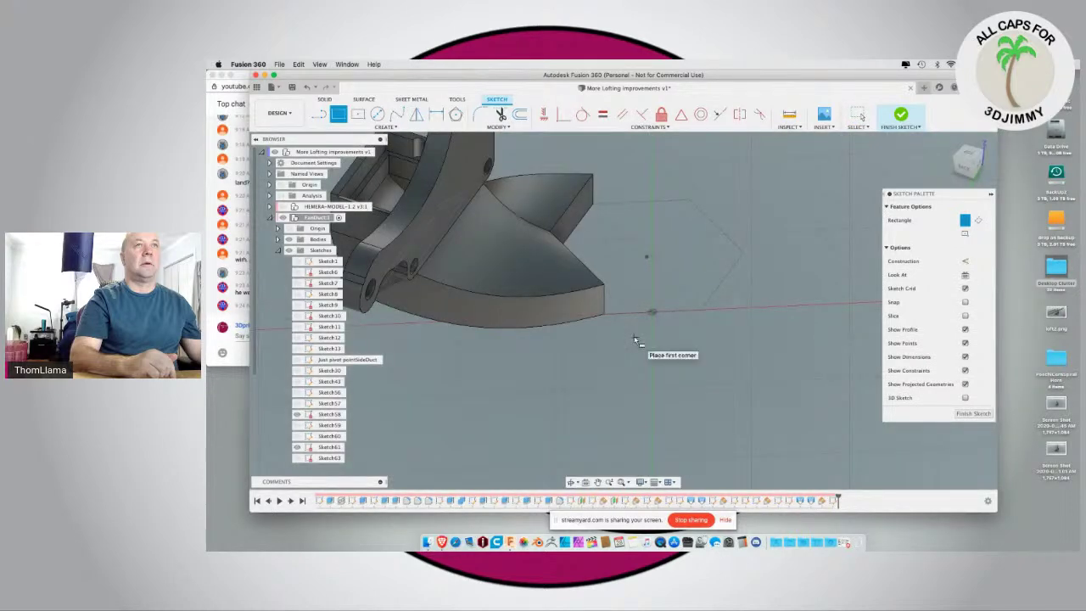
{"action": "key", "text": "p"}
{"action": "left_click", "coordinate": [636, 314]}
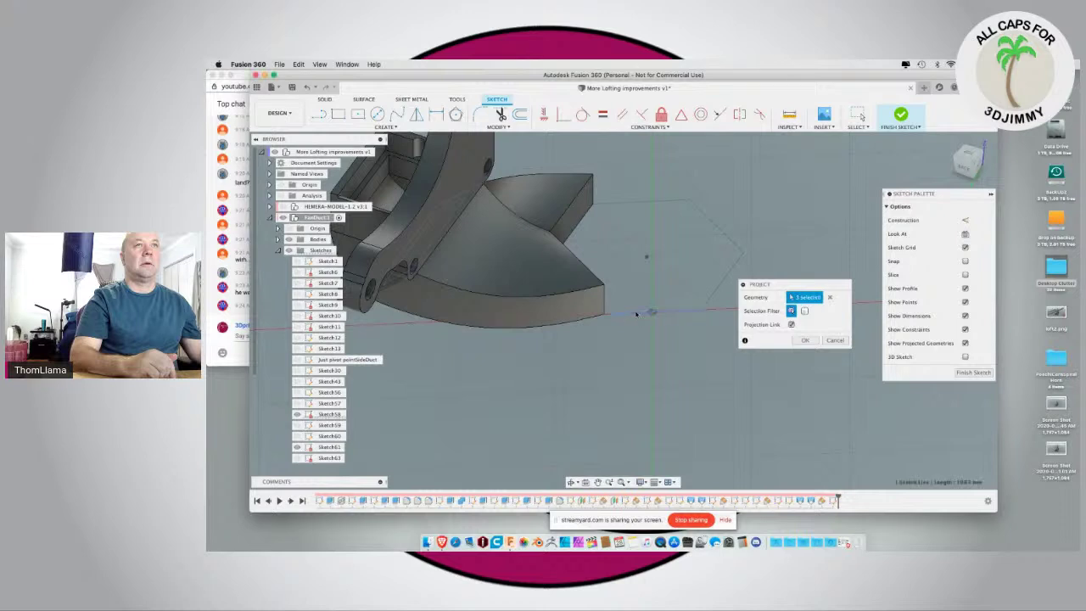
{"action": "left_click", "coordinate": [805, 340]}
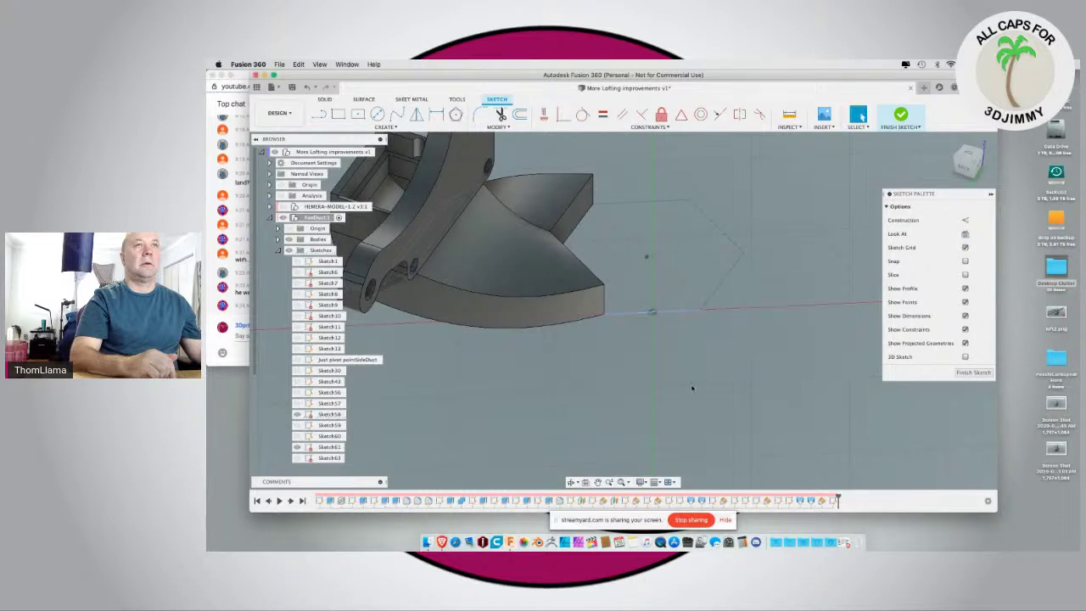
Step: Draw a rectangle upward from the projected hexagon side, starting at the corner beside the duct outlet
{"action": "key", "text": "r"}
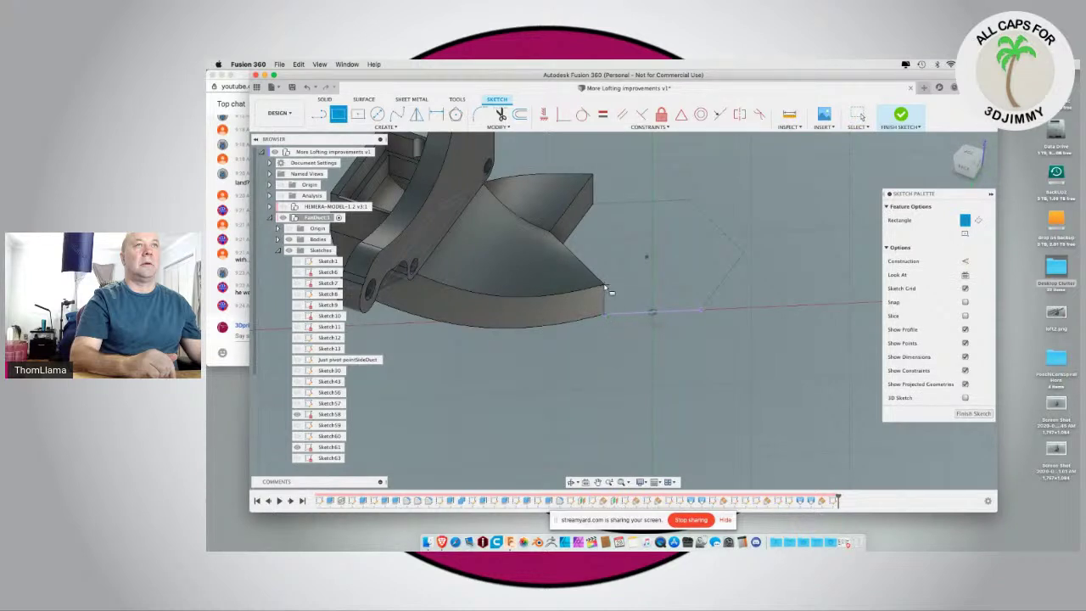
{"action": "left_click", "coordinate": [703, 315]}
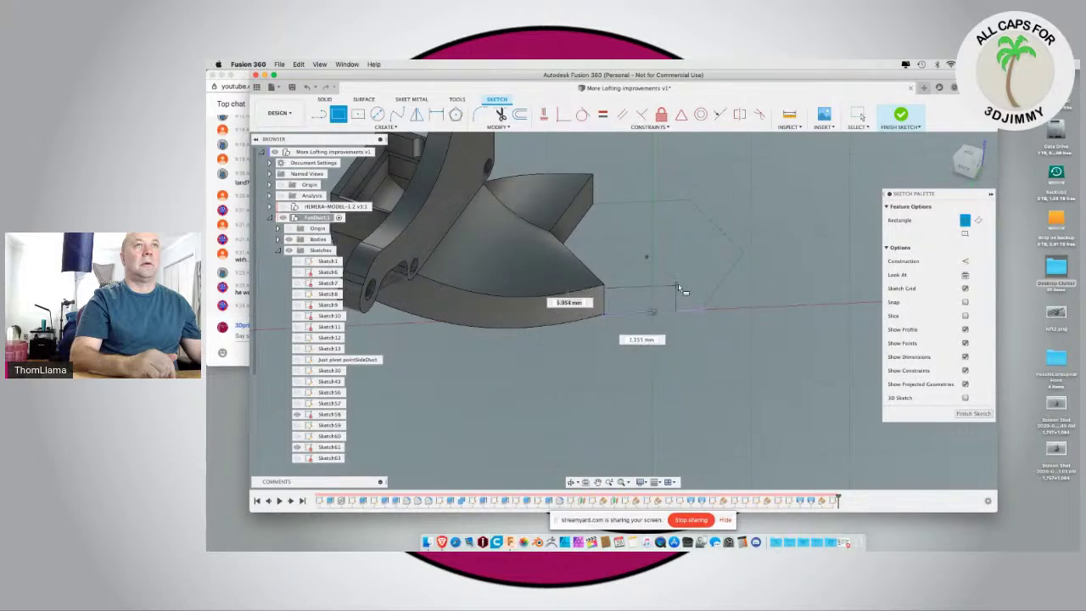
{"action": "left_click", "coordinate": [704, 290]}
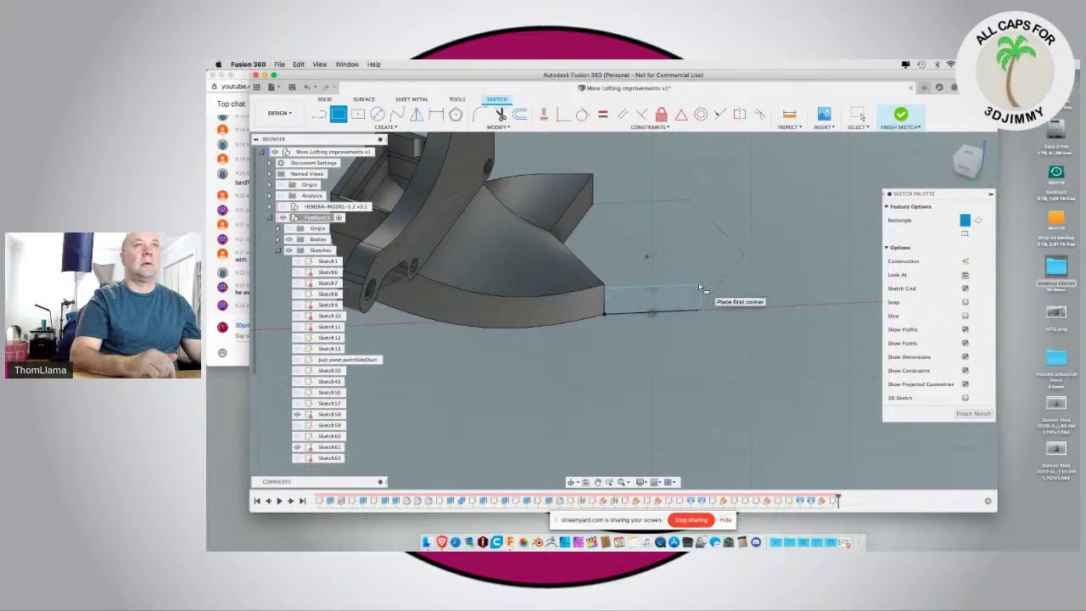
{"action": "key", "text": "Escape"}
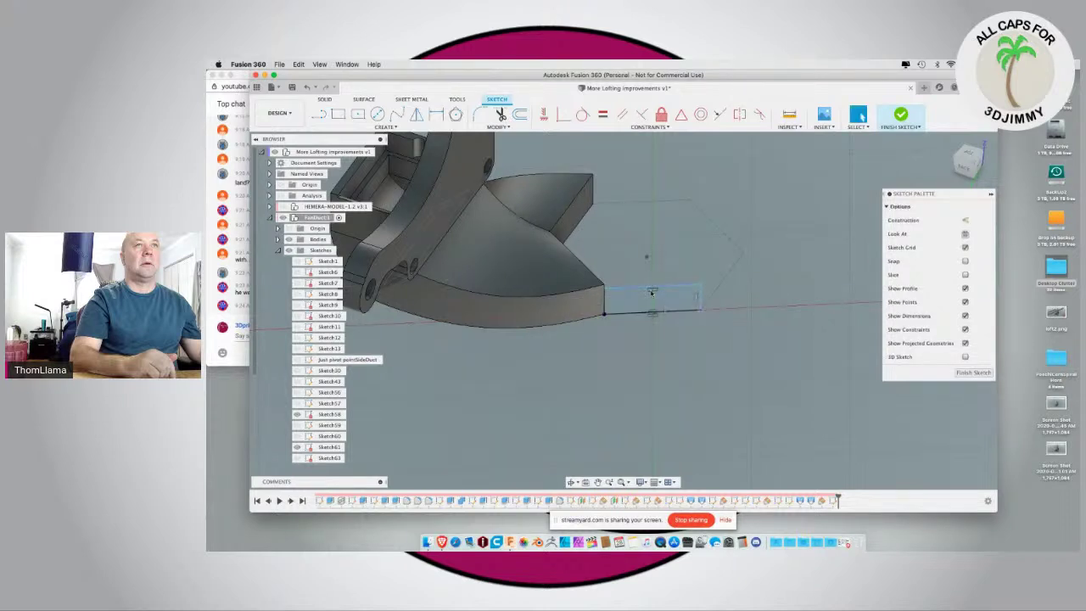
Step: Dimension the height of the new outlet rectangle
{"action": "left_click", "coordinate": [700, 297]}
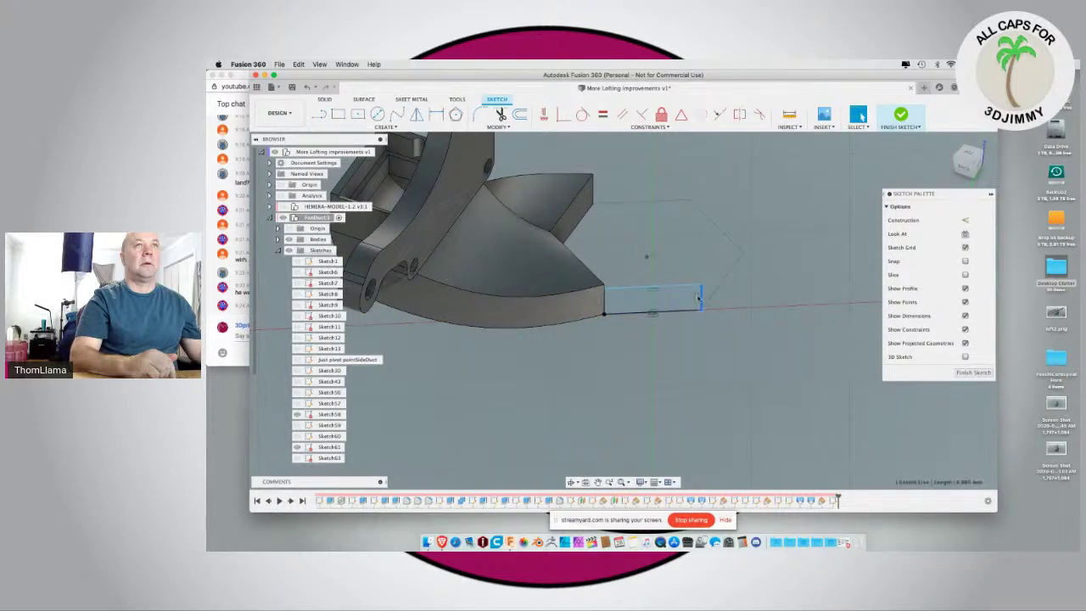
{"action": "key", "text": "r"}
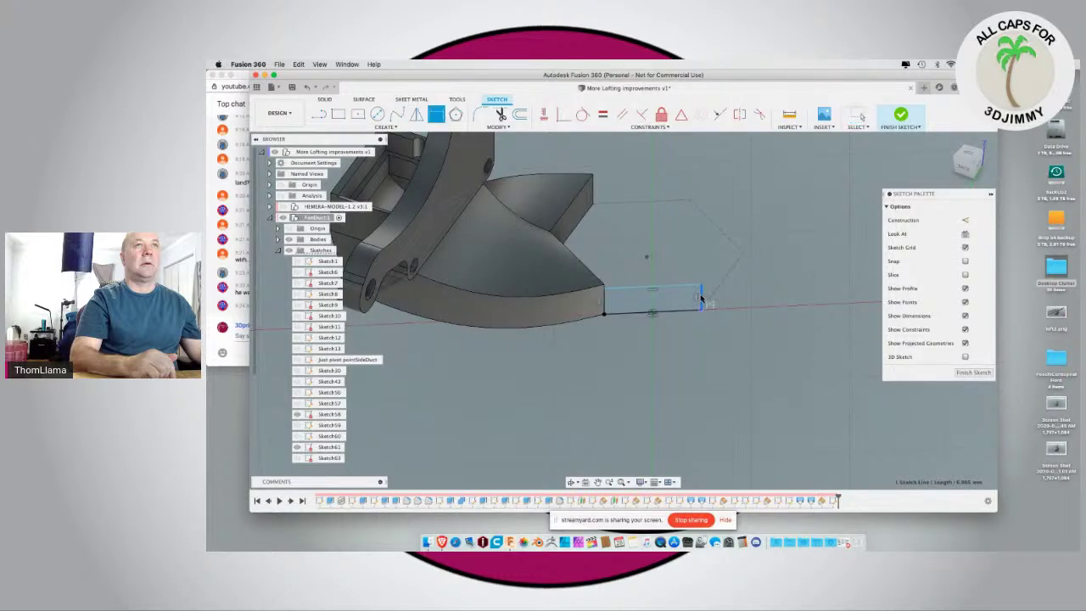
{"action": "left_click", "coordinate": [701, 289]}
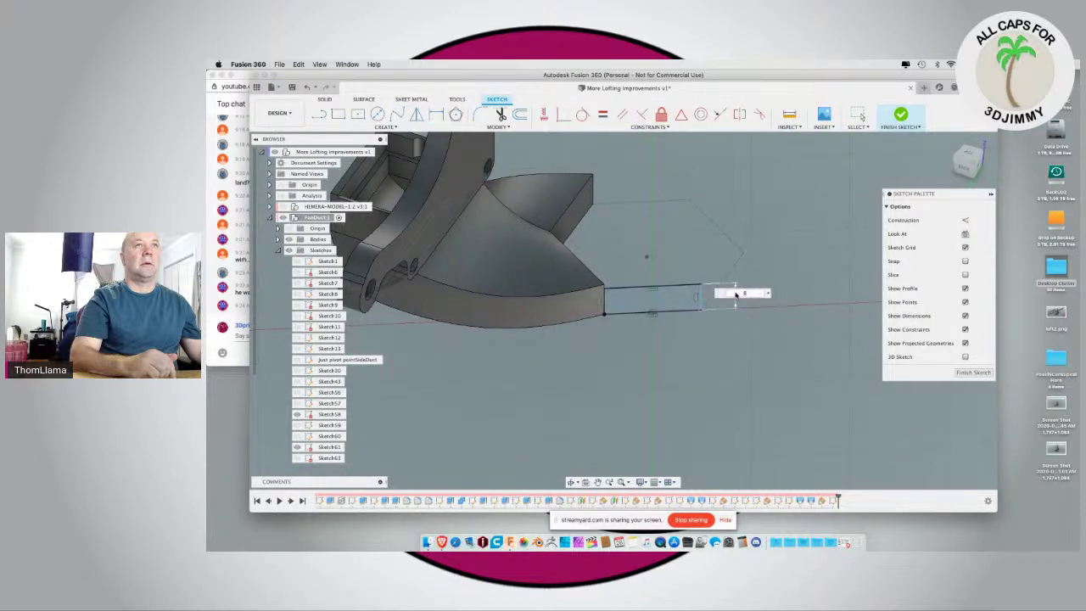
{"action": "left_click", "coordinate": [736, 294]}
{"action": "key", "text": "d"}
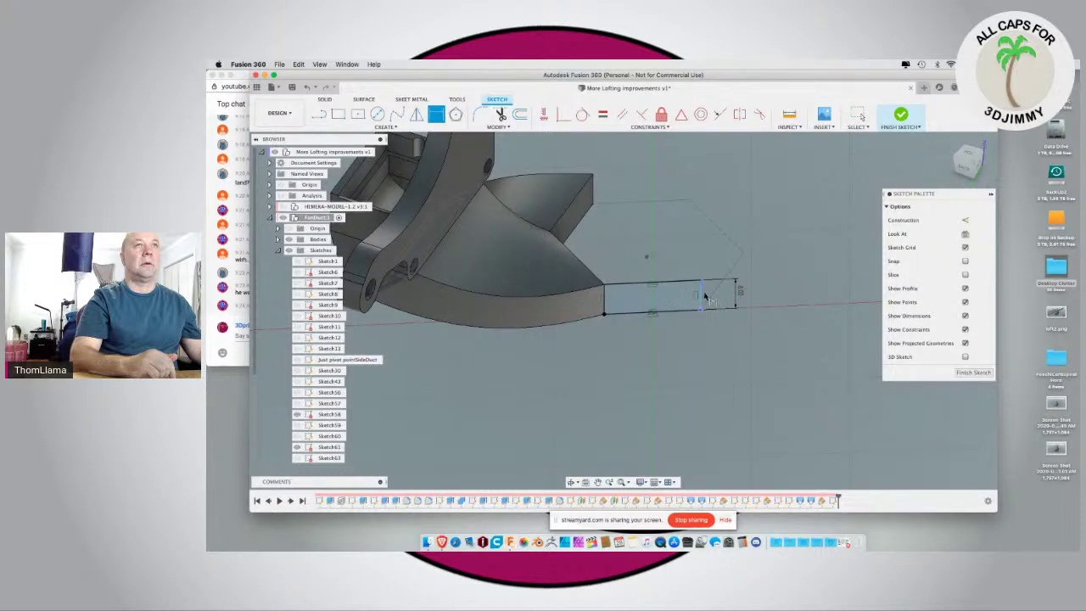
Step: Constrain the rectangle's far end to coincide with the projected hexagon side's end corner, and finish the sketch
{"action": "scroll", "coordinate": [720, 336], "scroll_direction": "up", "scroll_amount": 3}
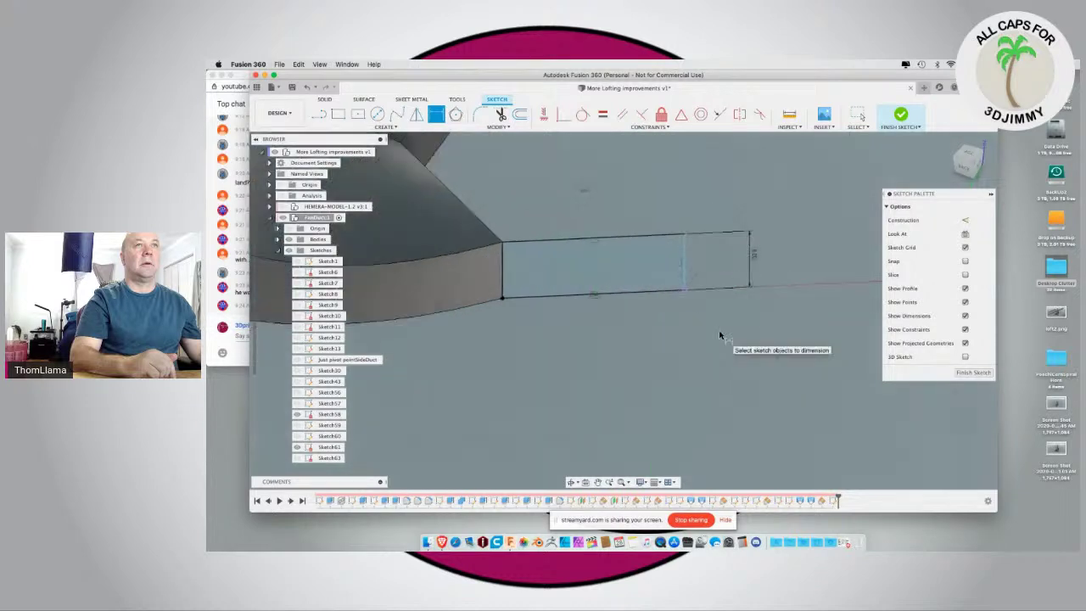
{"action": "key", "text": "Escape"}
{"action": "left_click", "coordinate": [684, 290]}
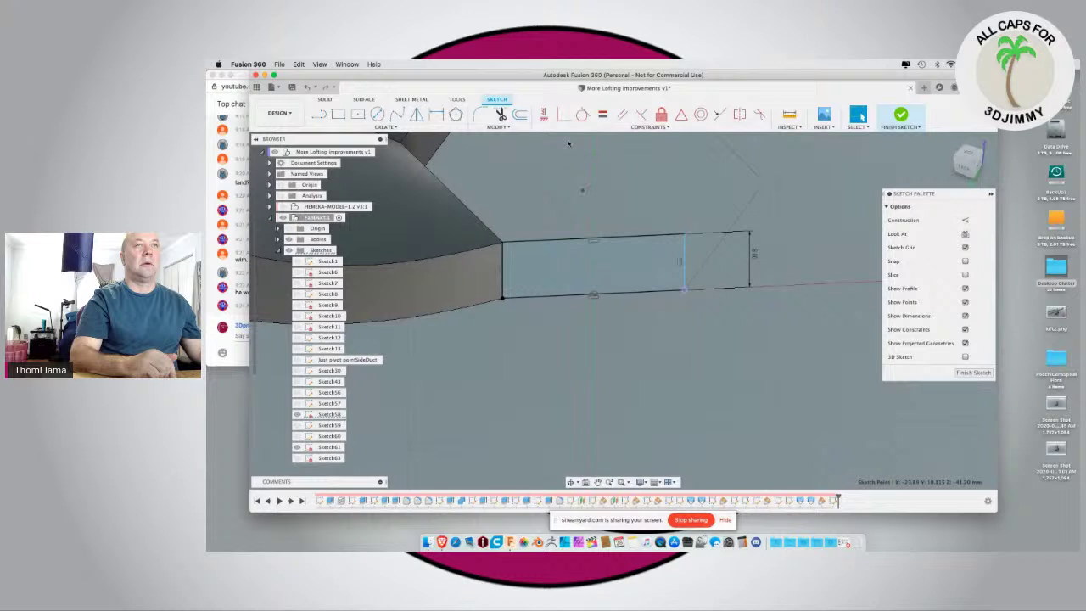
{"action": "key", "text": "d"}
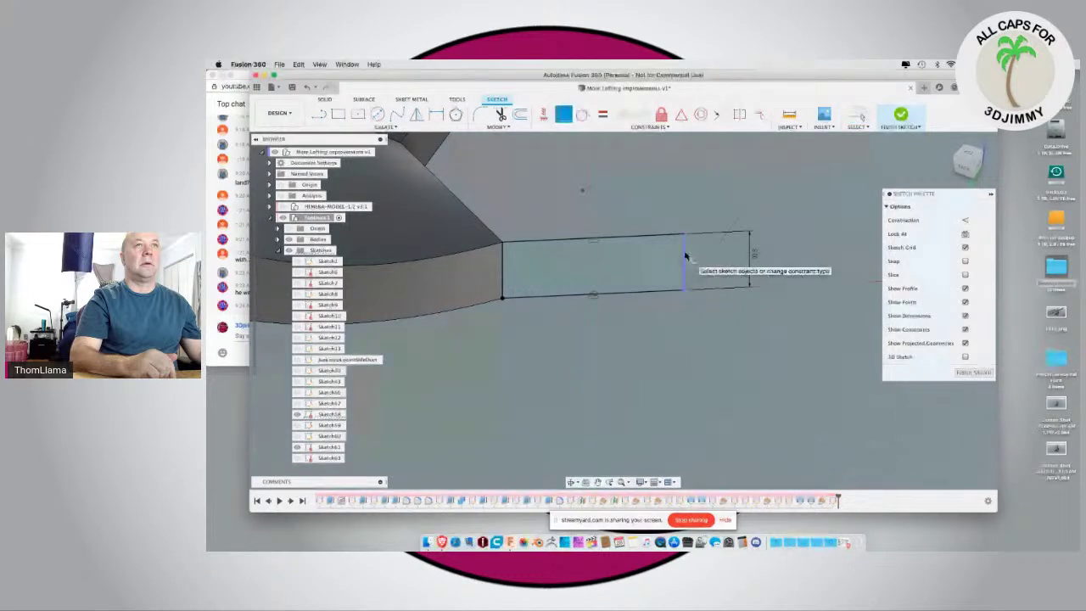
{"action": "middle_click_drag", "start_coordinate": [779, 327], "coordinate": [744, 331], "text": "shift"}
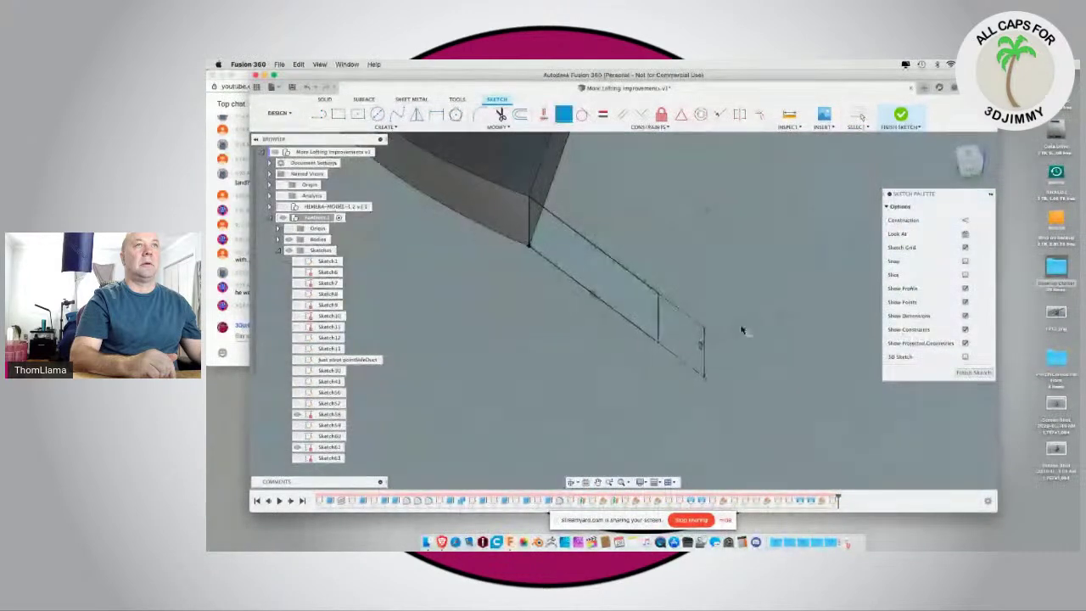
{"action": "left_click", "coordinate": [973, 372]}
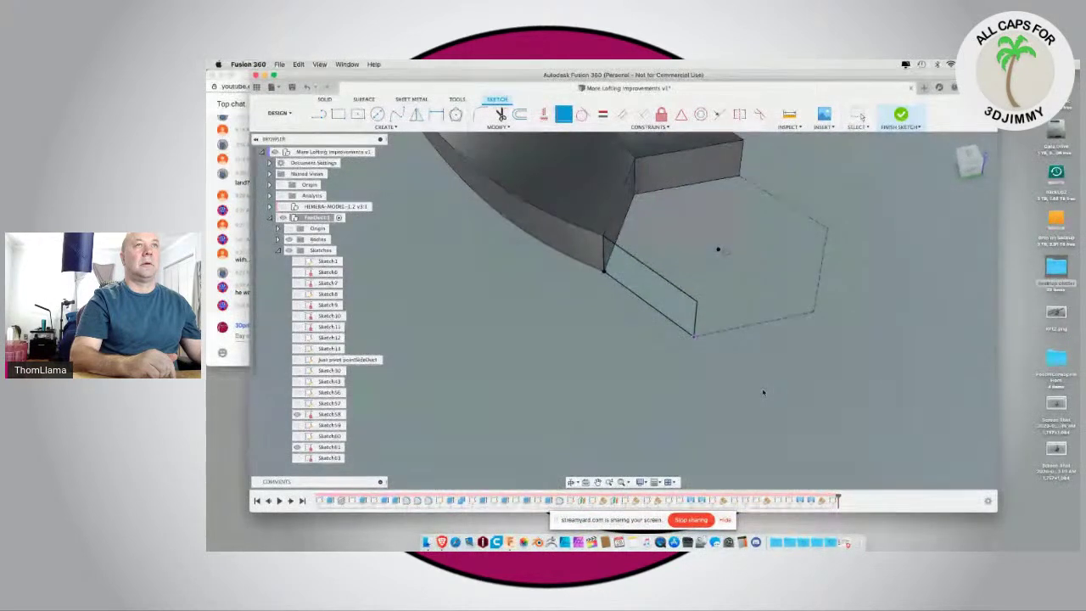
Step: Reorder the new plane and rectangle sketch ahead of the two duct lofts in the history, and roll back to before the lofts
{"action": "scroll", "coordinate": [630, 355], "scroll_direction": "down", "scroll_amount": 5}
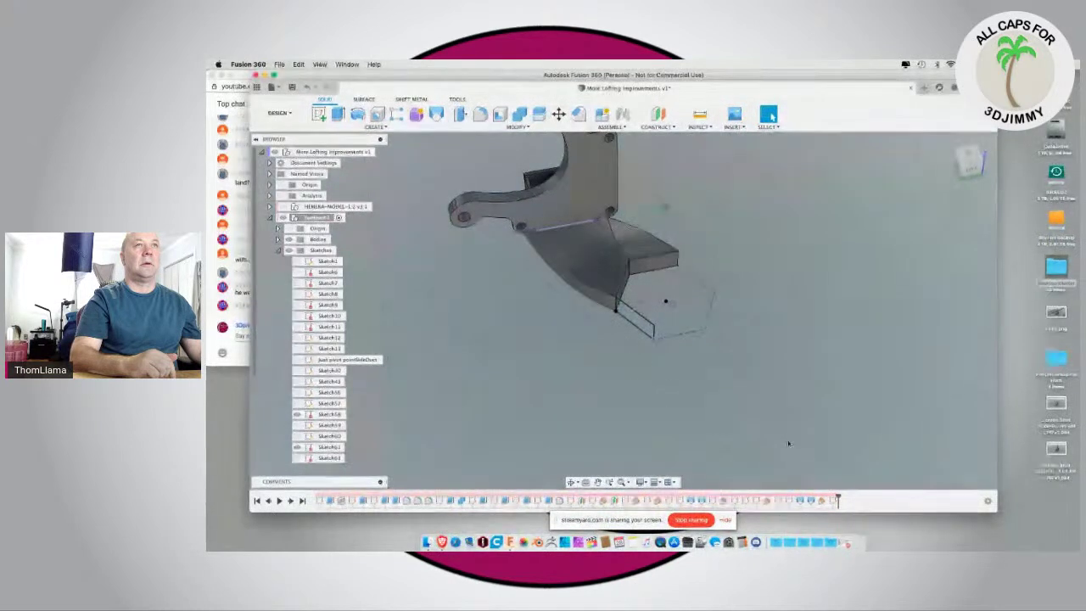
{"action": "left_click", "coordinate": [812, 500]}
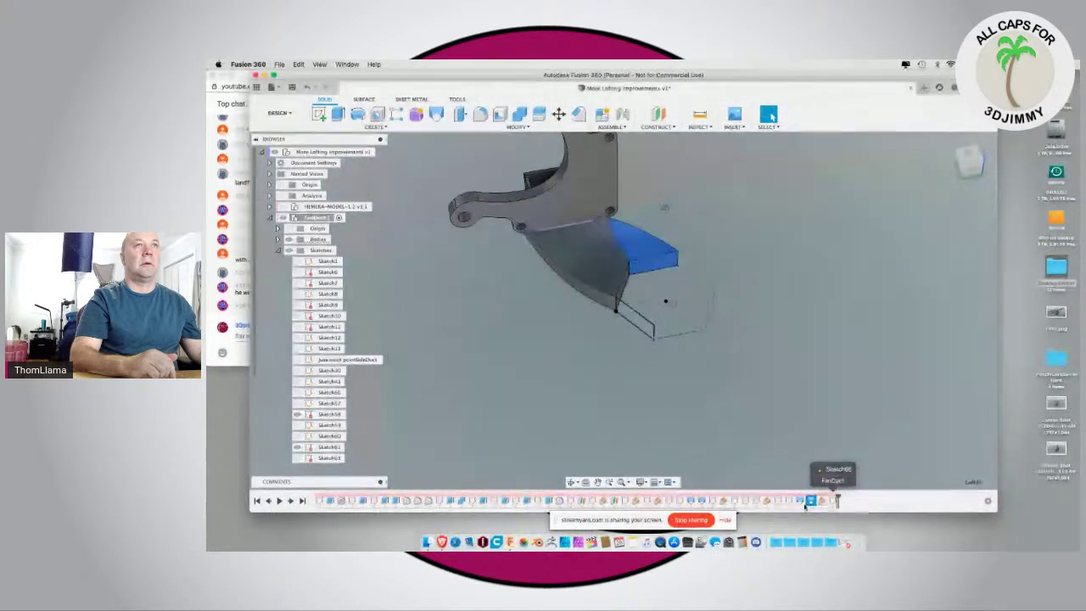
{"action": "left_click", "coordinate": [832, 501]}
{"action": "left_click_drag", "start_coordinate": [838, 499], "coordinate": [815, 494]}
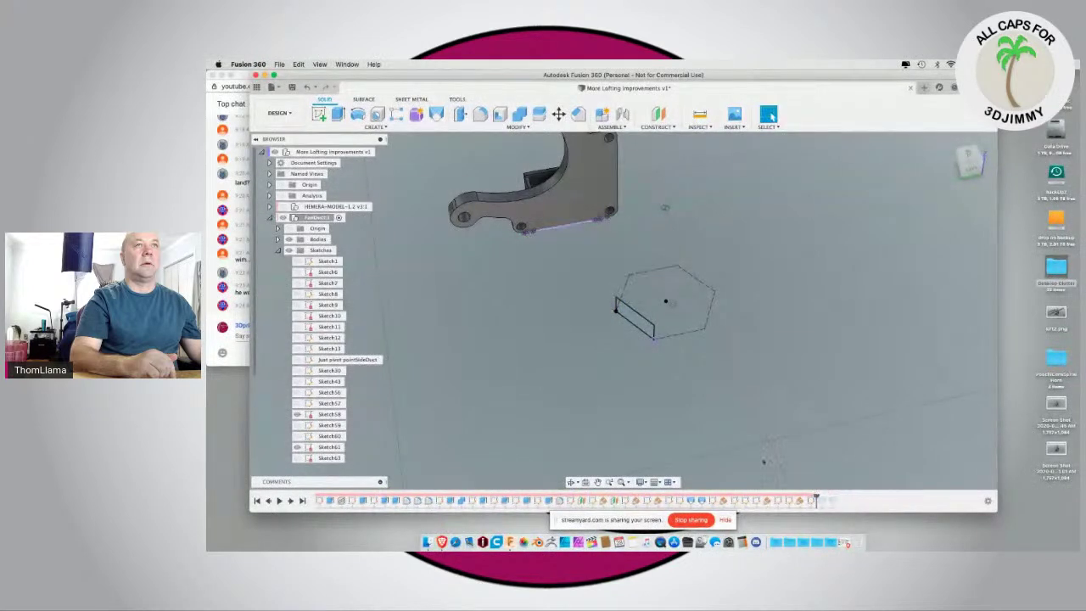
Step: Sketch a three-point spline on a vertical plane, running from the duct opening under the bracket toward the new rectangle
{"action": "mouse_move", "coordinate": [551, 293]}
{"action": "middle_mouse_down", "text": "shift"}
{"action": "mouse_move", "coordinate": [527, 278]}
{"action": "mouse_move", "coordinate": [528, 310]}
{"action": "mouse_move", "coordinate": [535, 270]}
{"action": "mouse_move", "coordinate": [536, 286]}
{"action": "middle_mouse_up", "text": "shift"}
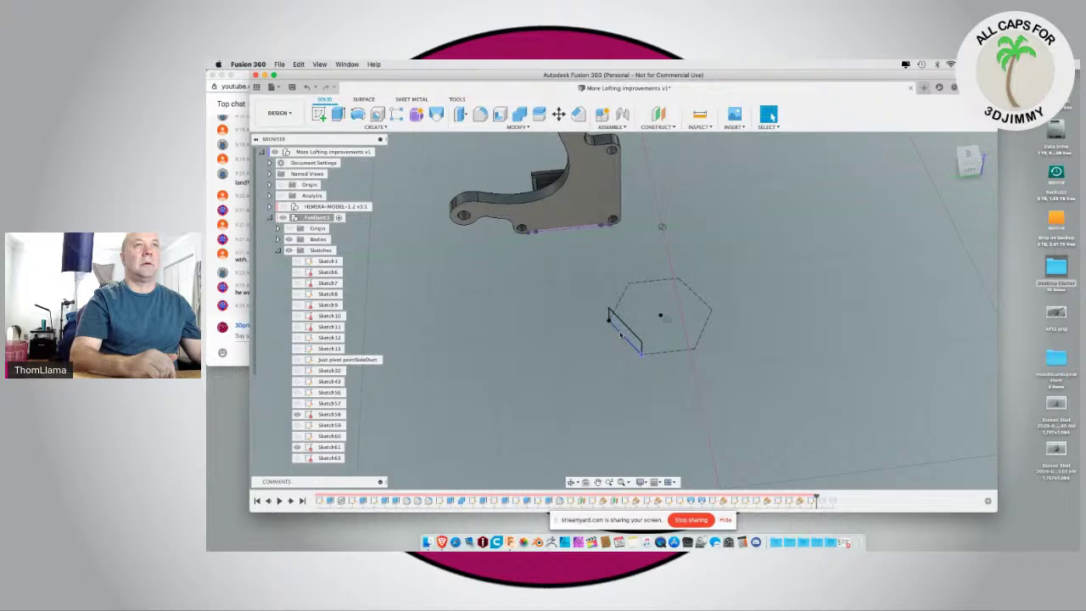
{"action": "mouse_move", "coordinate": [597, 340]}
{"action": "middle_mouse_down", "text": "shift"}
{"action": "mouse_move", "coordinate": [650, 293]}
{"action": "mouse_move", "coordinate": [577, 194]}
{"action": "mouse_move", "coordinate": [642, 175]}
{"action": "mouse_move", "coordinate": [577, 174]}
{"action": "mouse_move", "coordinate": [572, 226]}
{"action": "mouse_move", "coordinate": [594, 263]}
{"action": "mouse_move", "coordinate": [659, 303]}
{"action": "mouse_move", "coordinate": [563, 307]}
{"action": "middle_mouse_up", "text": "shift"}
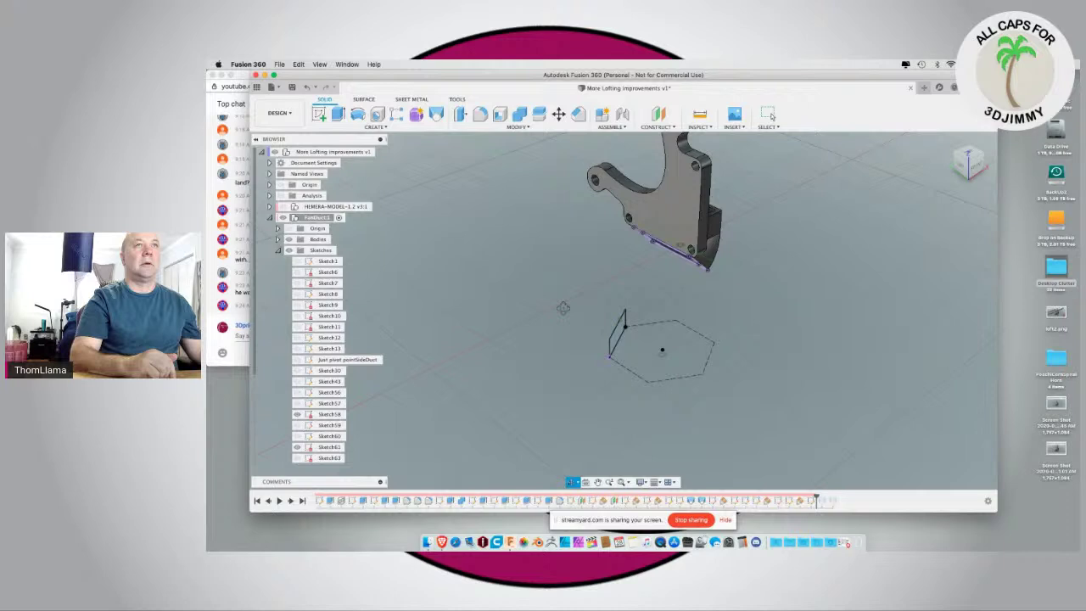
{"action": "mouse_move", "coordinate": [564, 307]}
{"action": "middle_mouse_down", "text": "shift"}
{"action": "mouse_move", "coordinate": [621, 319]}
{"action": "mouse_move", "coordinate": [594, 307]}
{"action": "mouse_move", "coordinate": [595, 340]}
{"action": "middle_mouse_up", "text": "shift"}
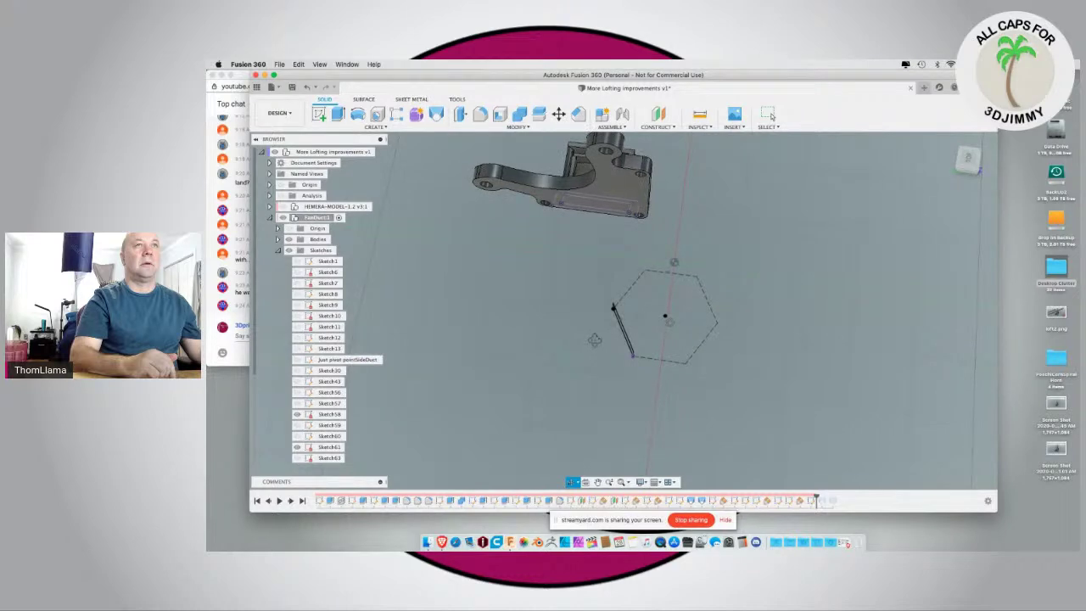
{"action": "mouse_move", "coordinate": [594, 339]}
{"action": "middle_mouse_down", "text": "shift"}
{"action": "mouse_move", "coordinate": [598, 305]}
{"action": "mouse_move", "coordinate": [665, 289]}
{"action": "middle_mouse_up", "text": "shift"}
{"action": "left_click", "coordinate": [461, 278]}
{"action": "left_click", "coordinate": [318, 114]}
{"action": "key", "text": "l"}
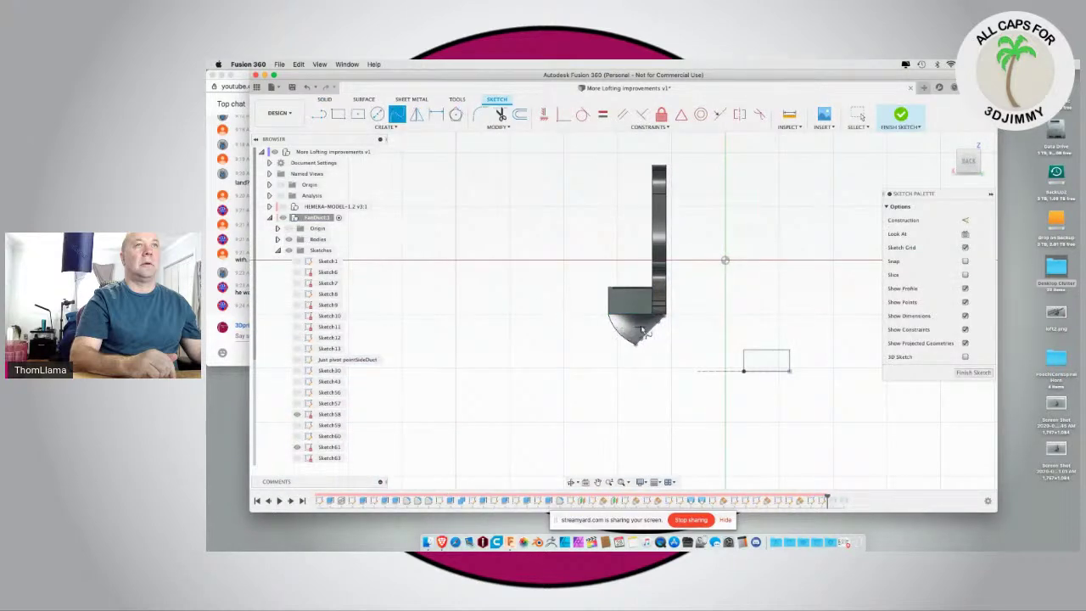
{"action": "left_click", "coordinate": [698, 360]}
{"action": "left_click", "coordinate": [768, 364]}
{"action": "left_click", "coordinate": [771, 383]}
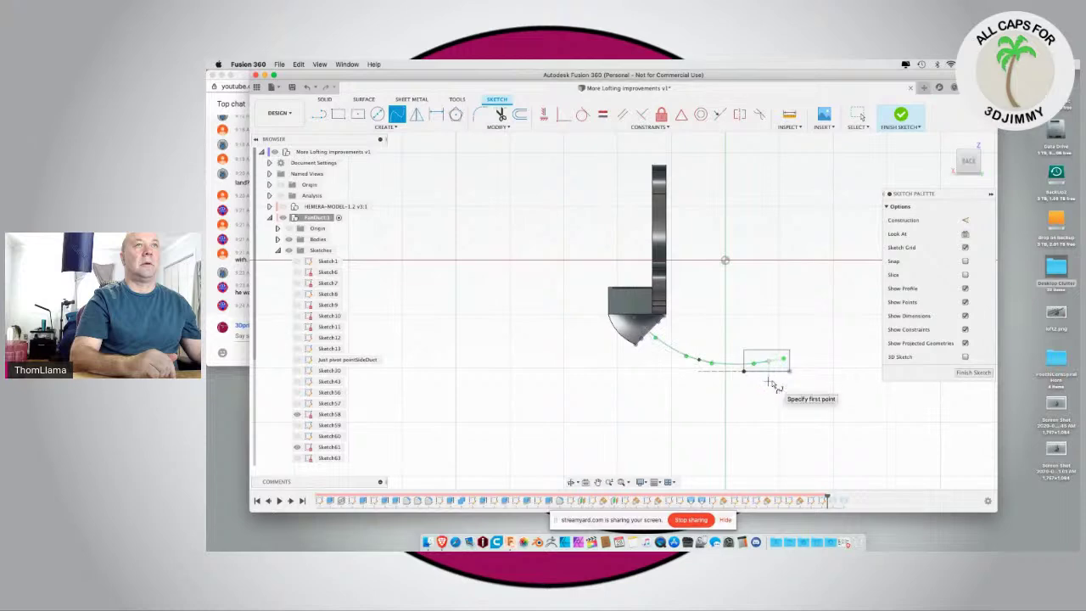
Step: Move the spline's end point onto the new rectangle and shift its start and middle points to curve out from the duct opening's centre
{"action": "left_click", "coordinate": [971, 179]}
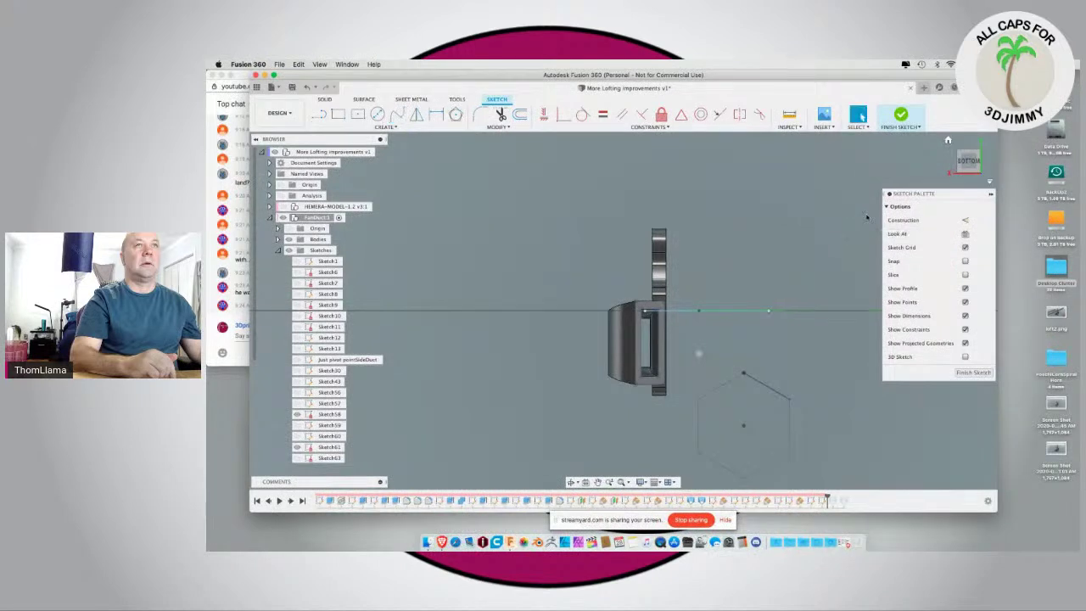
{"action": "key", "text": "m"}
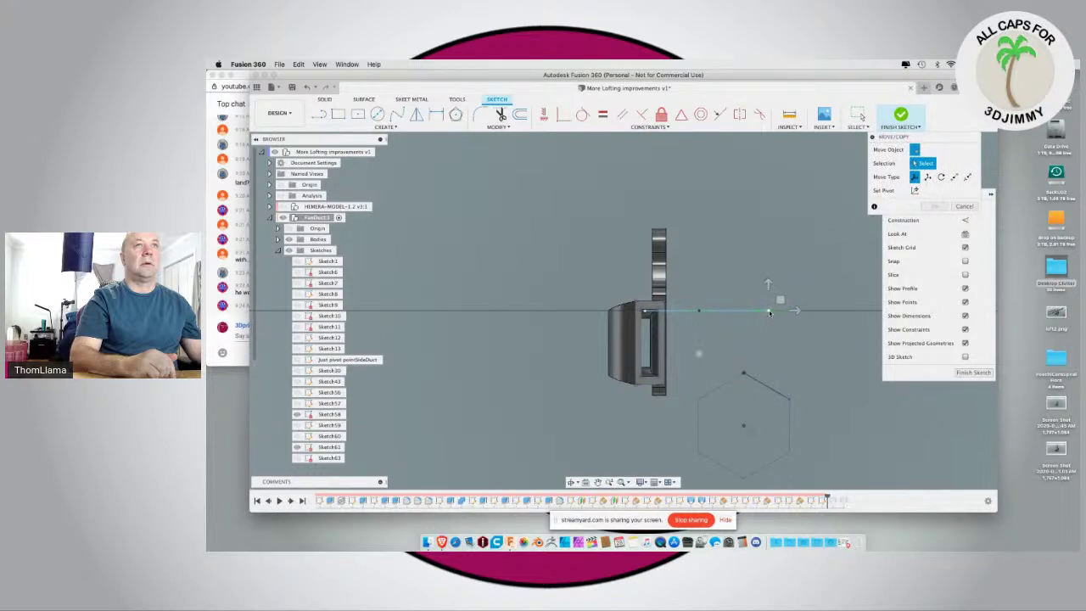
{"action": "left_click", "coordinate": [770, 312]}
{"action": "mouse_move", "coordinate": [795, 310]}
{"action": "left_mouse_down"}
{"action": "mouse_move", "coordinate": [784, 308]}
{"action": "mouse_move", "coordinate": [790, 356]}
{"action": "mouse_move", "coordinate": [778, 381]}
{"action": "mouse_move", "coordinate": [711, 300]}
{"action": "mouse_move", "coordinate": [737, 301]}
{"action": "mouse_move", "coordinate": [660, 304]}
{"action": "mouse_move", "coordinate": [659, 326]}
{"action": "mouse_move", "coordinate": [739, 302]}
{"action": "mouse_move", "coordinate": [746, 326]}
{"action": "left_mouse_up"}
{"action": "mouse_move", "coordinate": [891, 141]}
{"action": "left_mouse_down"}
{"action": "mouse_move", "coordinate": [863, 402]}
{"action": "mouse_move", "coordinate": [834, 348]}
{"action": "mouse_move", "coordinate": [579, 302]}
{"action": "mouse_move", "coordinate": [351, 174]}
{"action": "mouse_move", "coordinate": [389, 142]}
{"action": "left_mouse_up"}
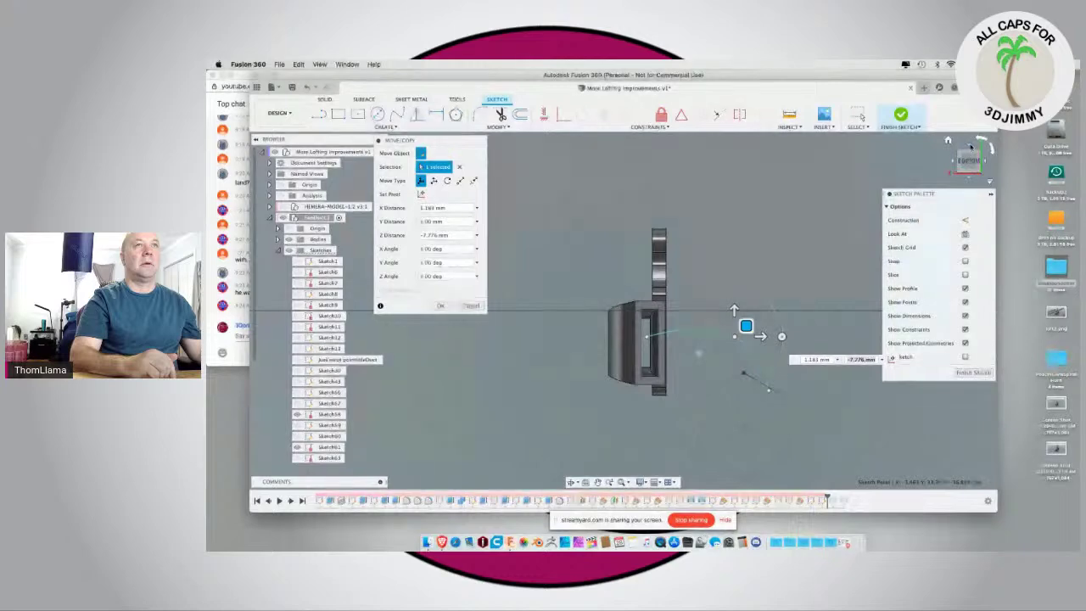
Step: Shift the spline's middle point about 2.5 mm in X, 4.2 mm in Y and -1.0 mm in Z, and finish the sketch
{"action": "left_click", "coordinate": [970, 145]}
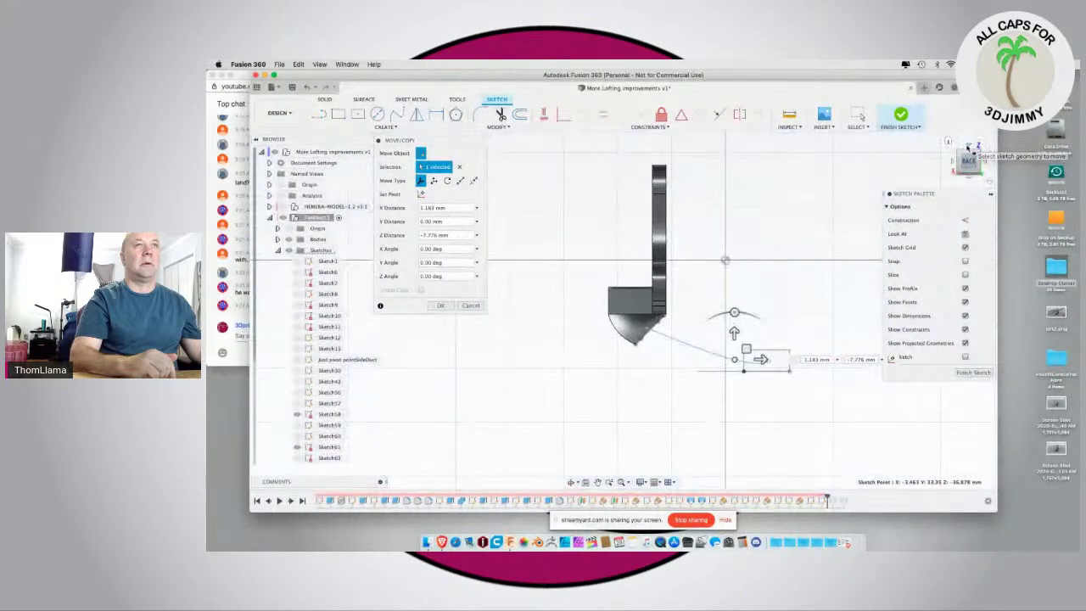
{"action": "left_click_drag", "start_coordinate": [734, 361], "coordinate": [718, 348]}
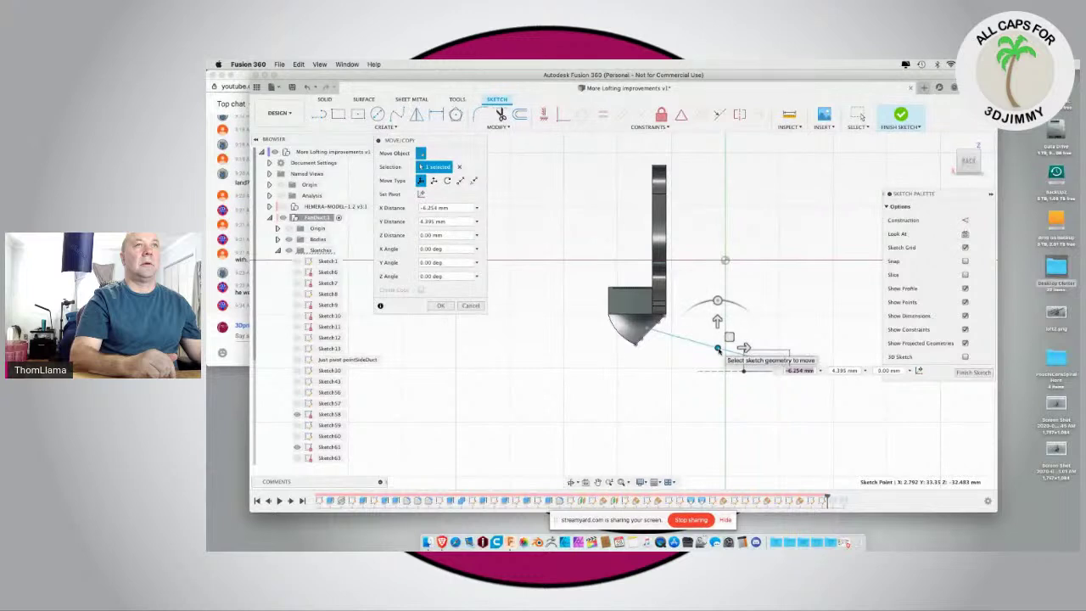
{"action": "left_click", "coordinate": [987, 163]}
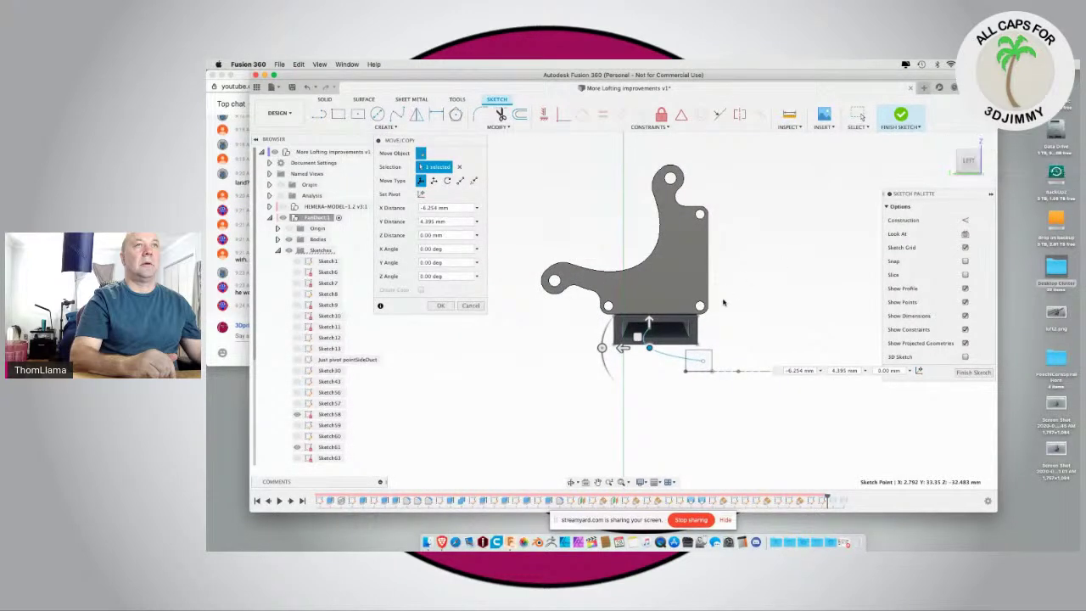
{"action": "left_click_drag", "start_coordinate": [649, 325], "coordinate": [652, 349]}
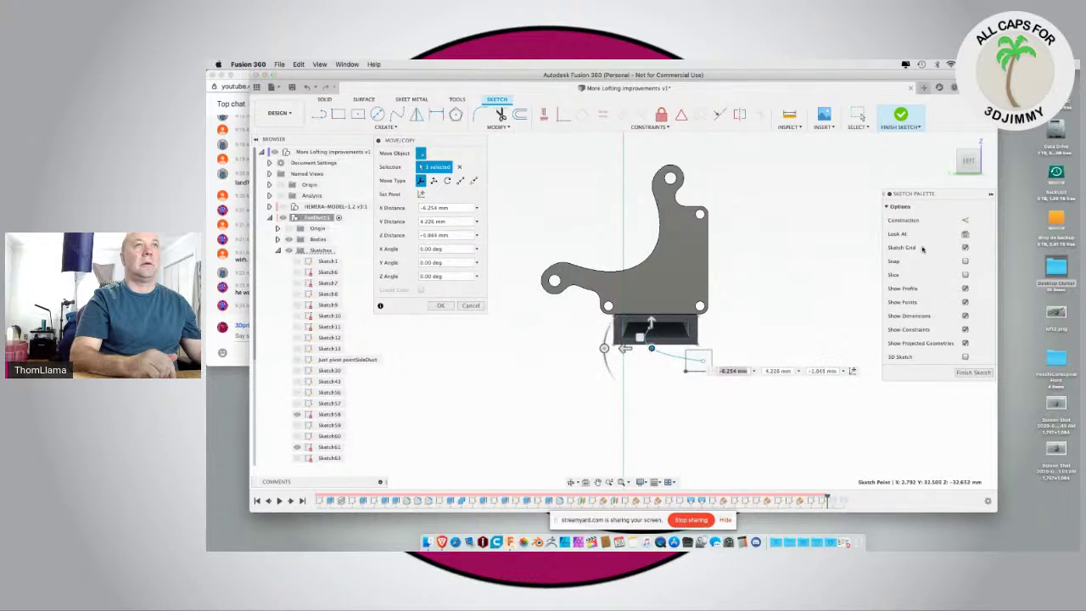
{"action": "left_click", "coordinate": [973, 180]}
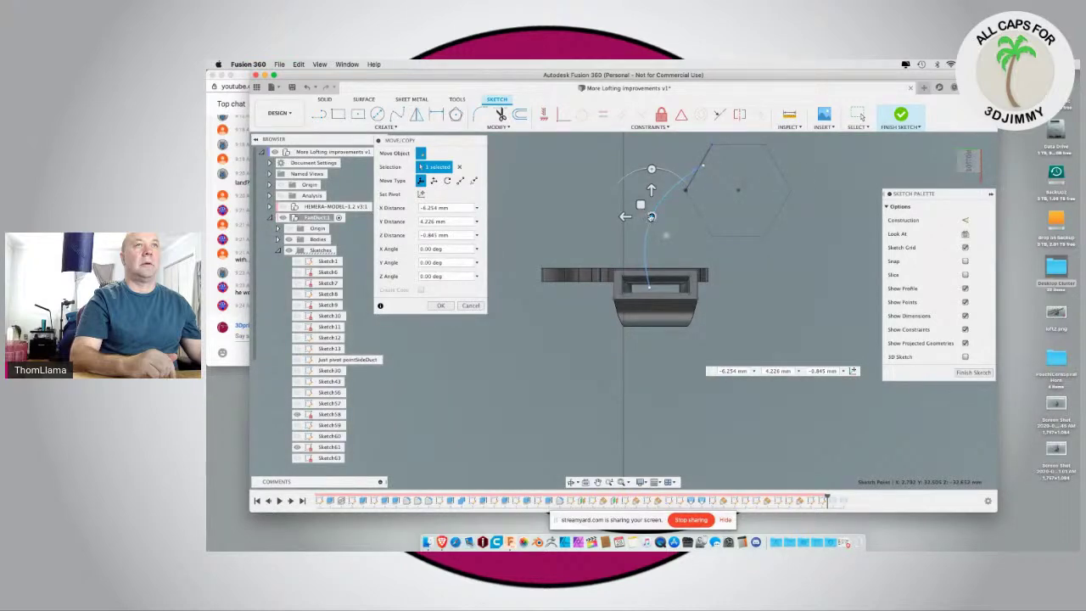
{"action": "left_click_drag", "start_coordinate": [651, 217], "coordinate": [651, 193]}
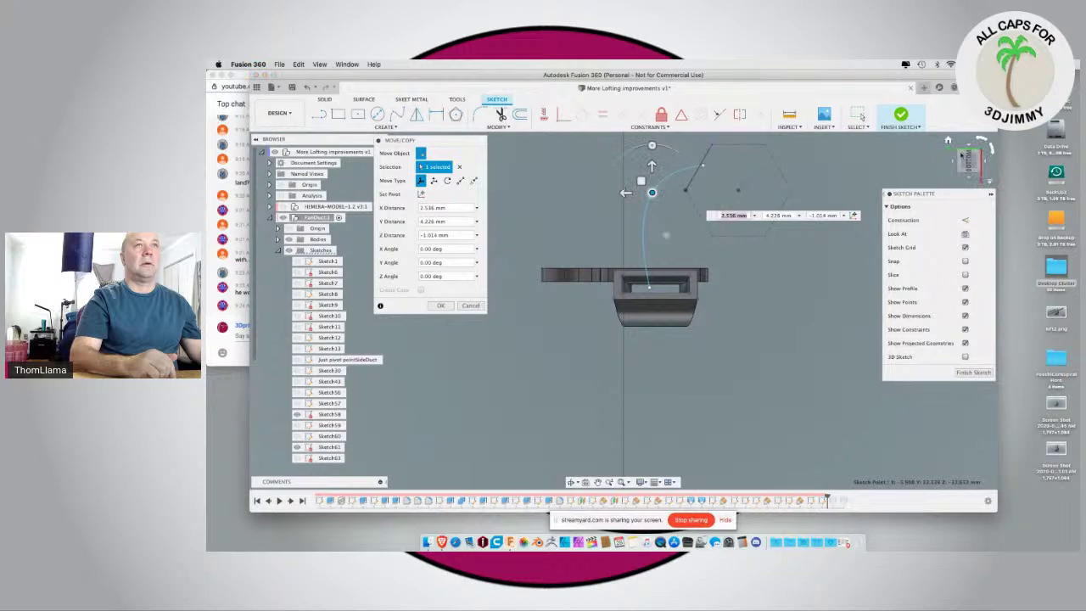
{"action": "left_click", "coordinate": [970, 178]}
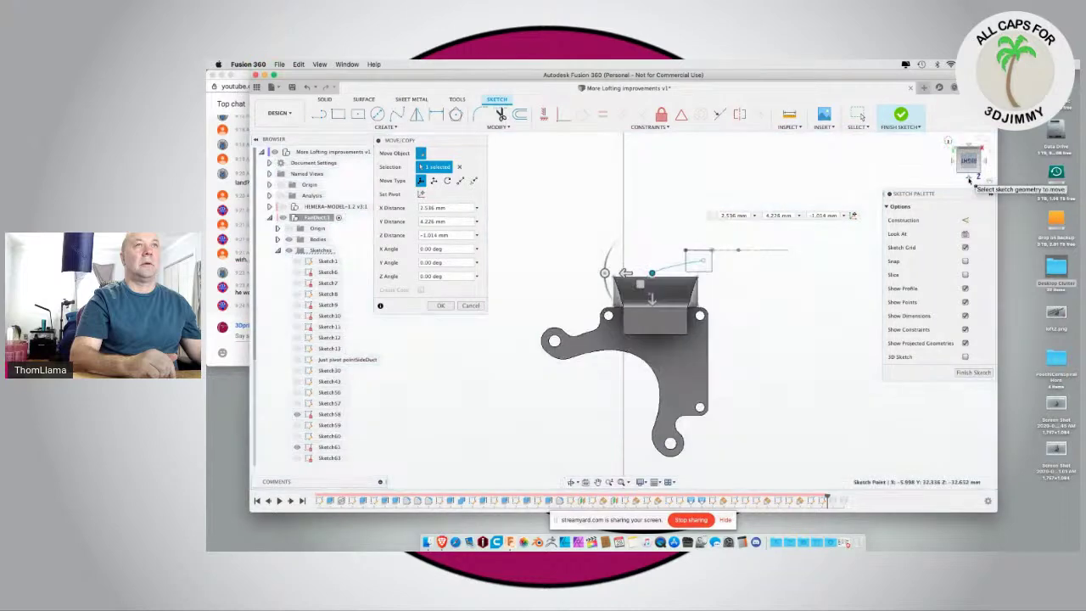
{"action": "left_click", "coordinate": [971, 148]}
{"action": "left_click", "coordinate": [973, 146]}
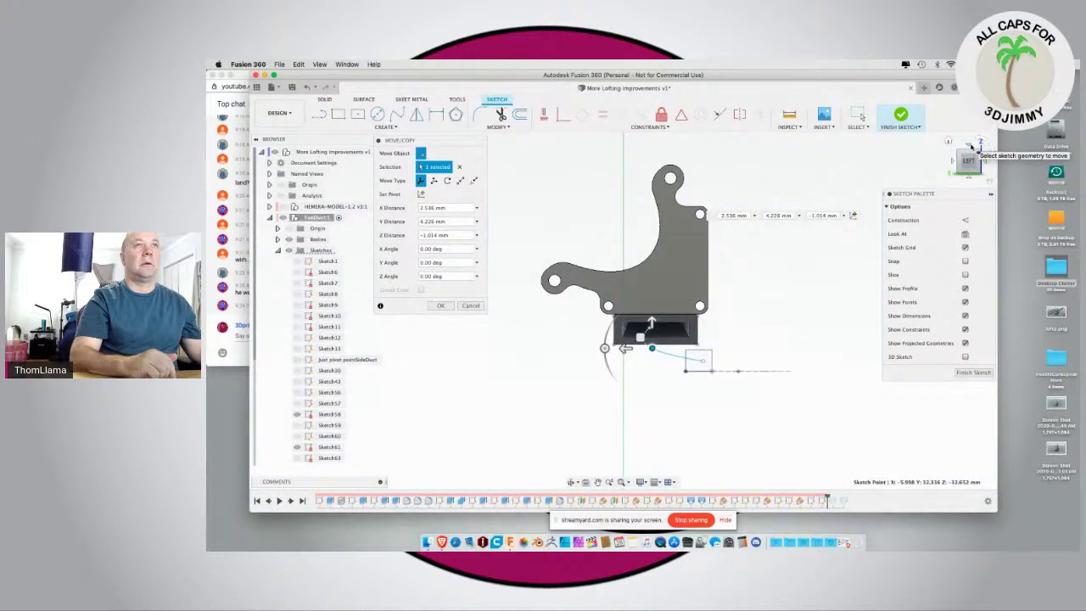
{"action": "left_click", "coordinate": [974, 373]}
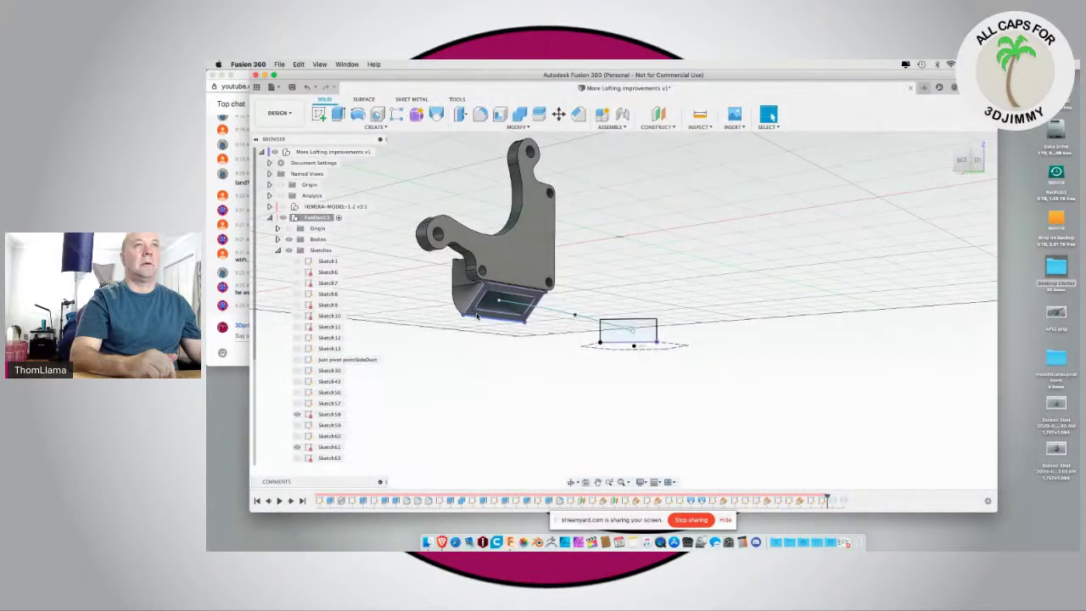
Step: Loft the duct opening's profiles under the bracket to the new outlet rectangle, using the spline as centerline and joining it to the body
{"action": "left_click", "coordinate": [481, 315]}
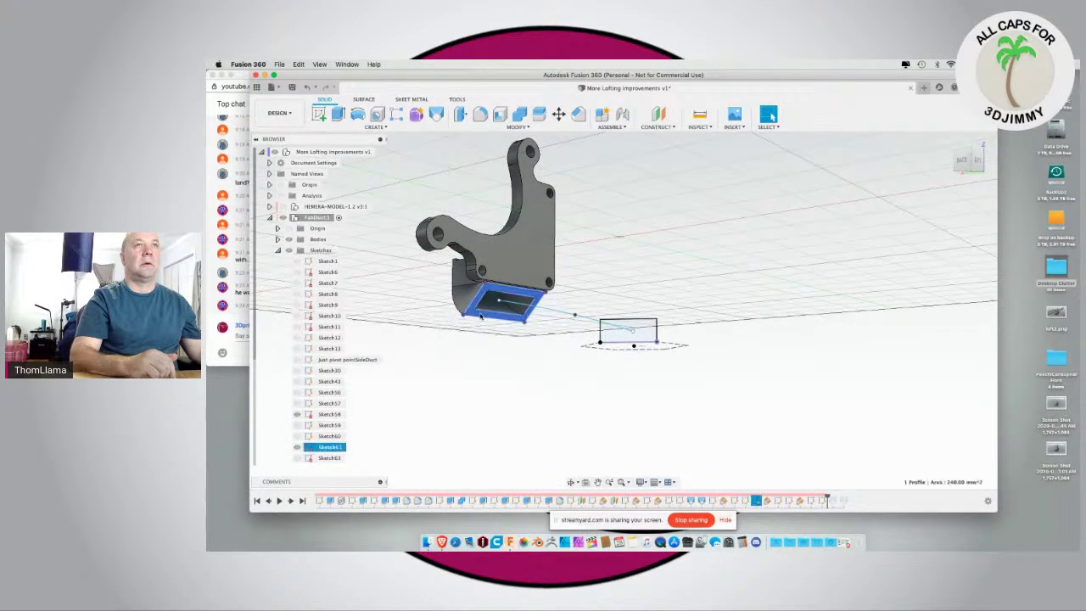
{"action": "left_click", "coordinate": [489, 302], "text": "shift"}
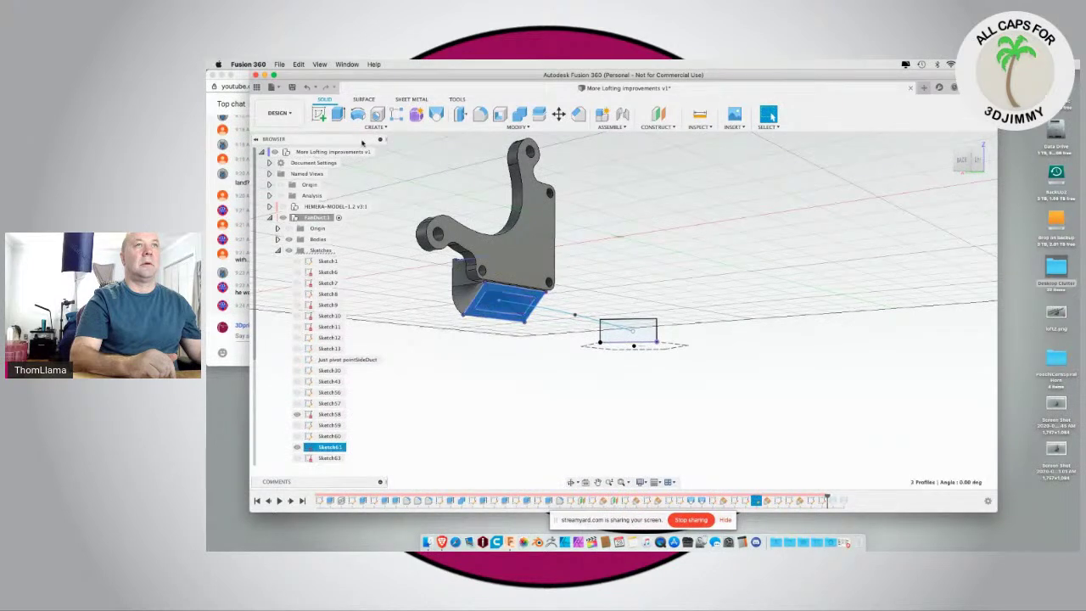
{"action": "left_click", "coordinate": [436, 114]}
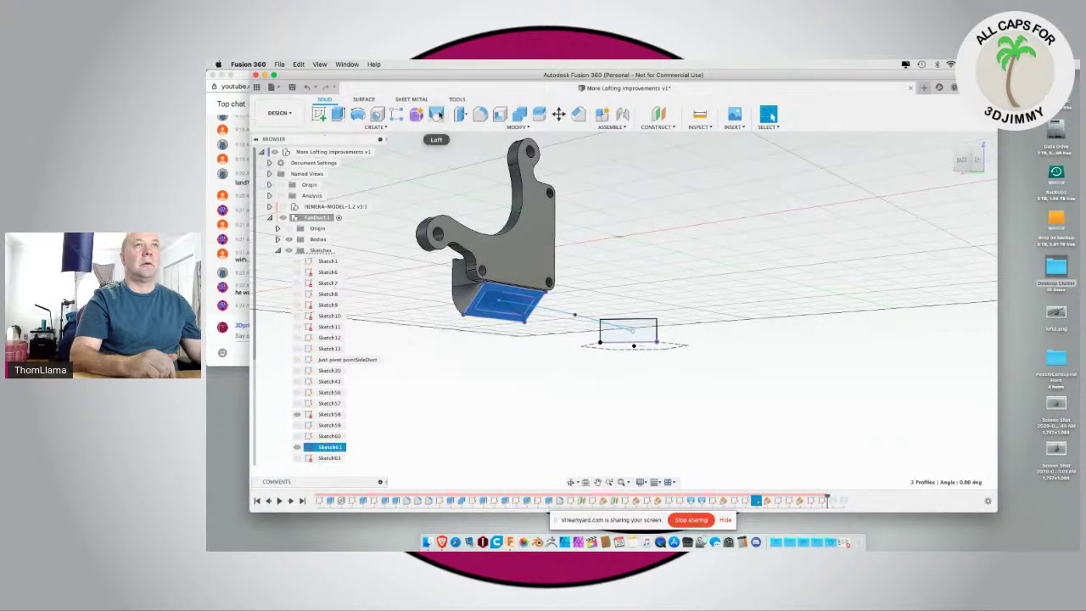
{"action": "left_click", "coordinate": [640, 331]}
{"action": "middle_click_drag", "start_coordinate": [596, 382], "coordinate": [552, 407], "text": "shift"}
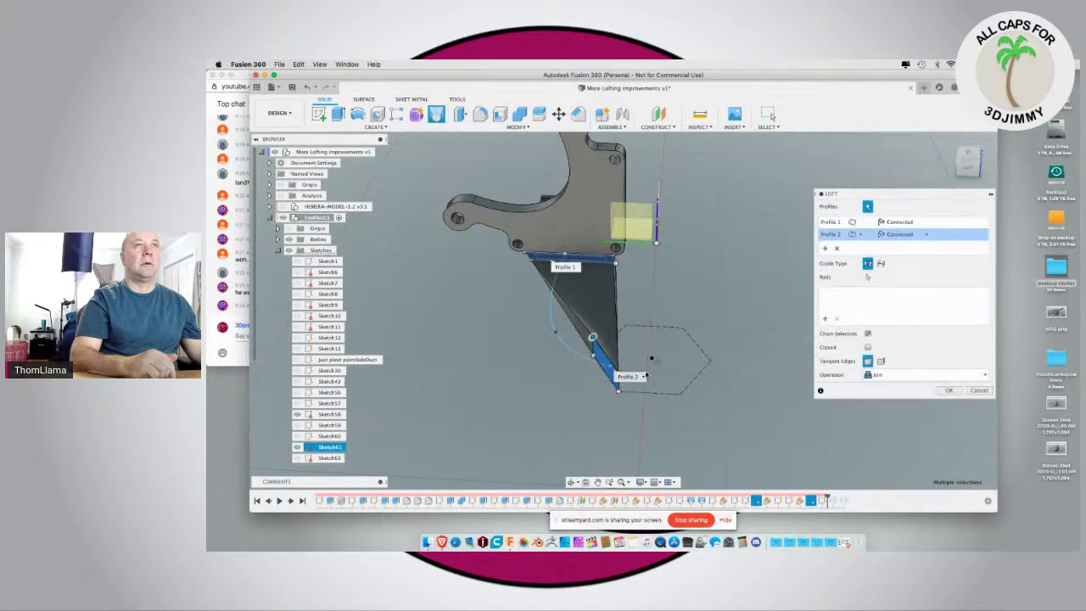
{"action": "left_click", "coordinate": [881, 263]}
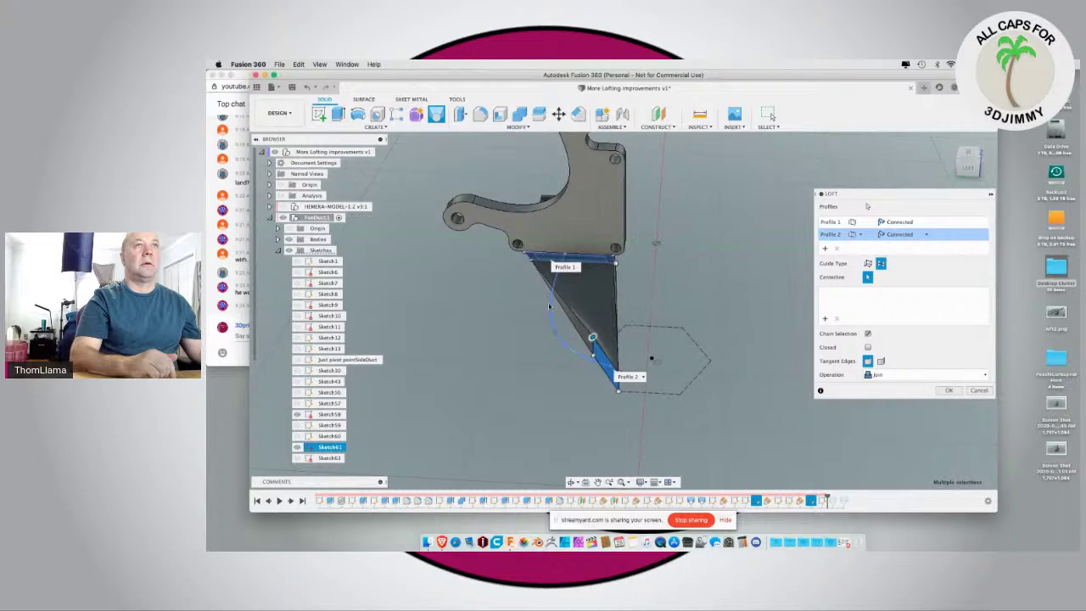
{"action": "left_click", "coordinate": [549, 306]}
{"action": "middle_click_drag", "start_coordinate": [496, 366], "coordinate": [514, 343], "text": "shift"}
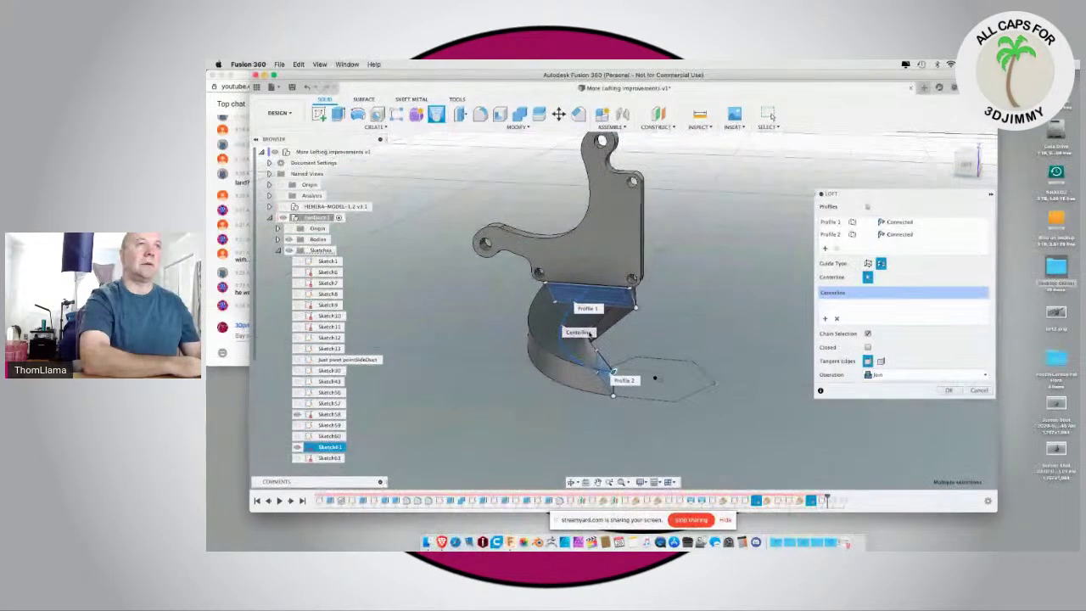
{"action": "mouse_move", "coordinate": [503, 399]}
{"action": "middle_mouse_down", "text": "shift"}
{"action": "mouse_move", "coordinate": [441, 394]}
{"action": "mouse_move", "coordinate": [491, 392]}
{"action": "middle_mouse_up", "text": "shift"}
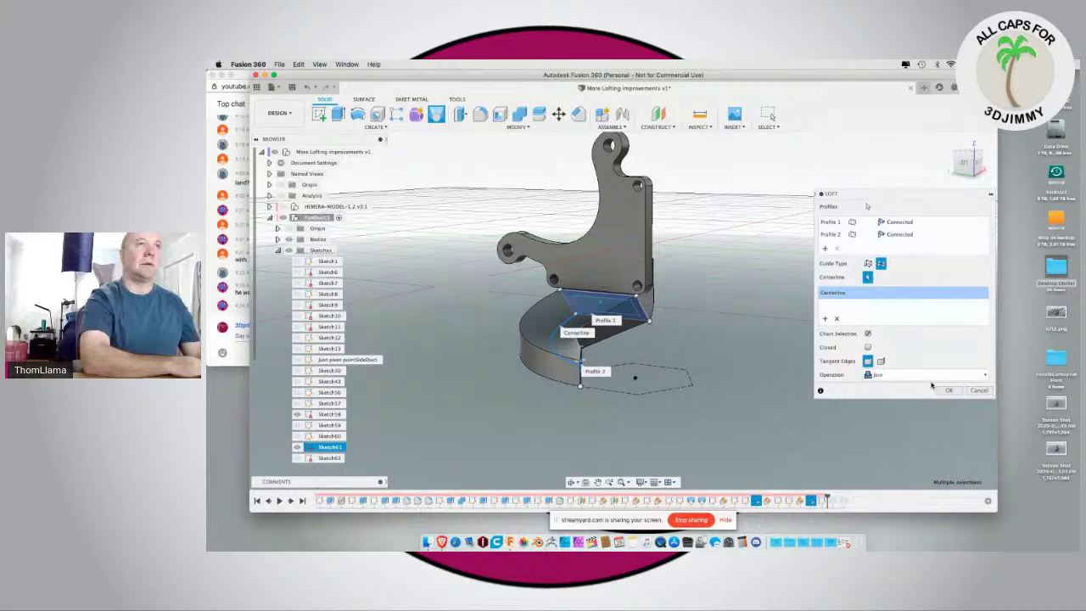
{"action": "key", "text": "Escape"}
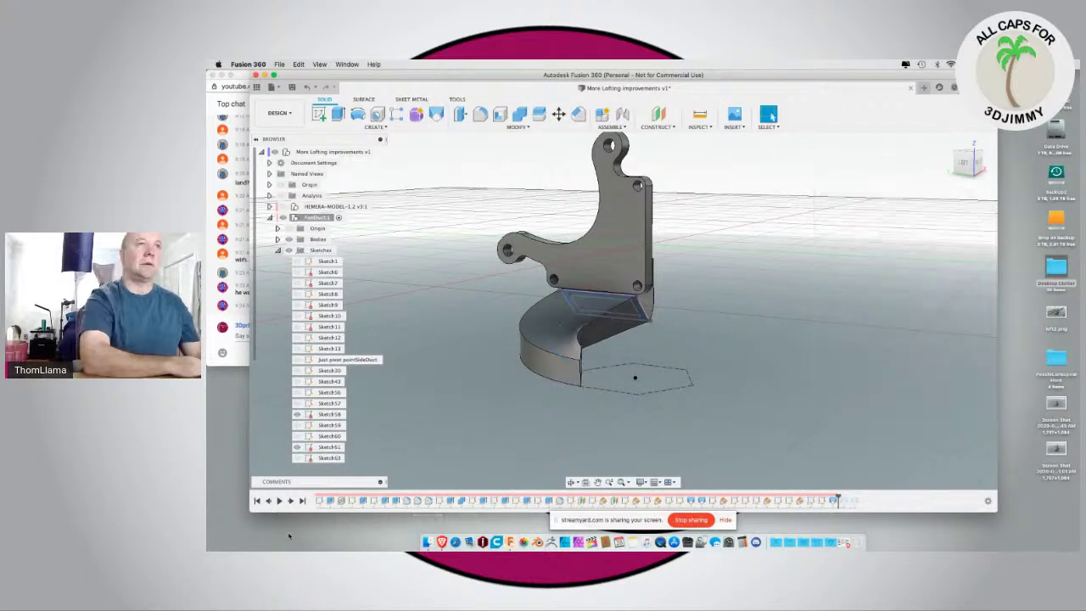
Step: Roll the history forward to the end and inspect where the three duct branches meet
{"action": "left_click", "coordinate": [301, 501]}
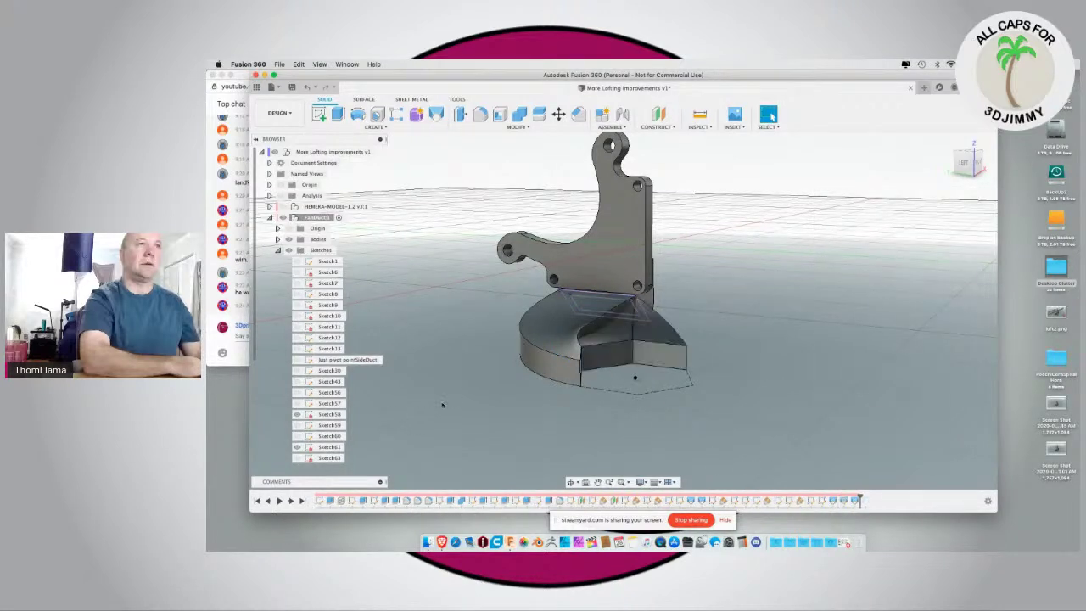
{"action": "middle_click_drag", "start_coordinate": [441, 404], "coordinate": [412, 395], "text": "shift"}
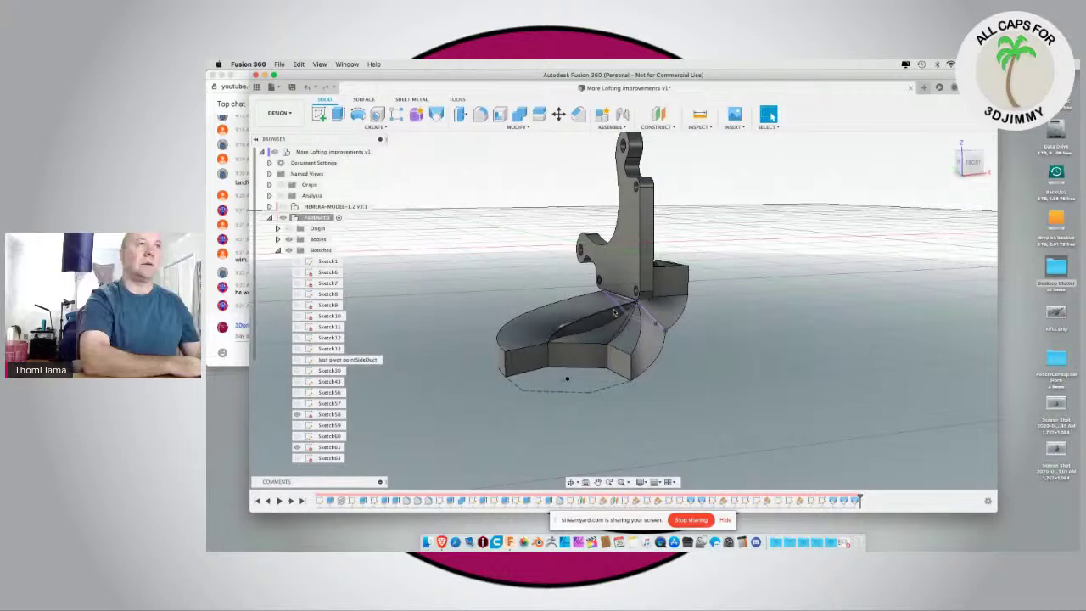
{"action": "middle_click_drag", "start_coordinate": [691, 313], "coordinate": [488, 320], "text": "shift"}
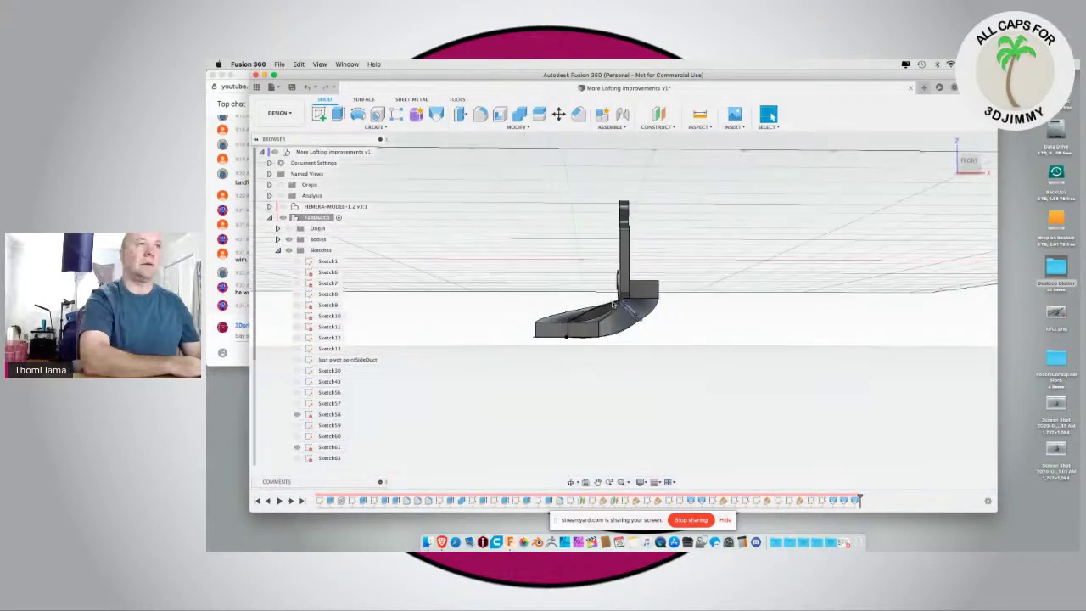
{"action": "scroll", "coordinate": [615, 306], "scroll_direction": "up", "scroll_amount": 5}
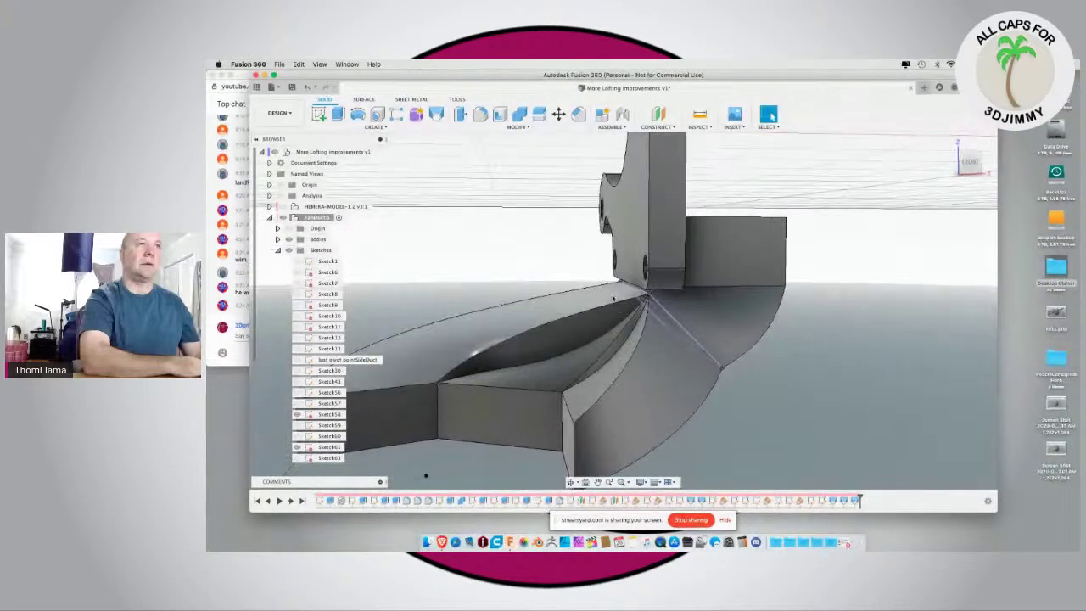
{"action": "middle_click_drag", "start_coordinate": [609, 296], "coordinate": [617, 399], "text": "shift"}
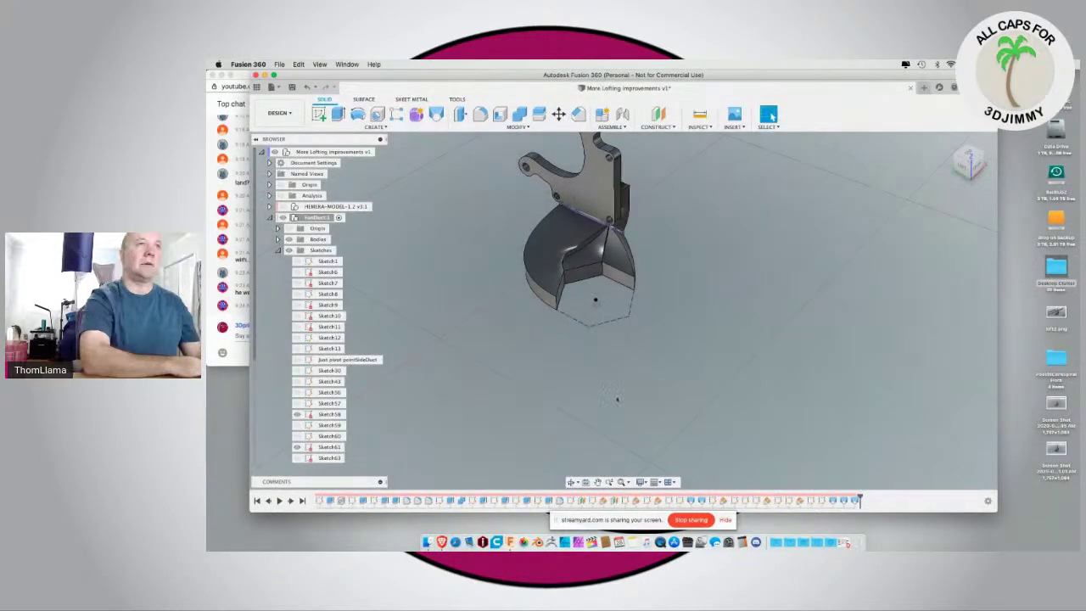
Step: Edit the newest branch's spline sketch, moving its middle point about 15.1 mm toward the duct opening, and finish the sketch
{"action": "right_click", "coordinate": [820, 501]}
{"action": "left_click", "coordinate": [830, 407]}
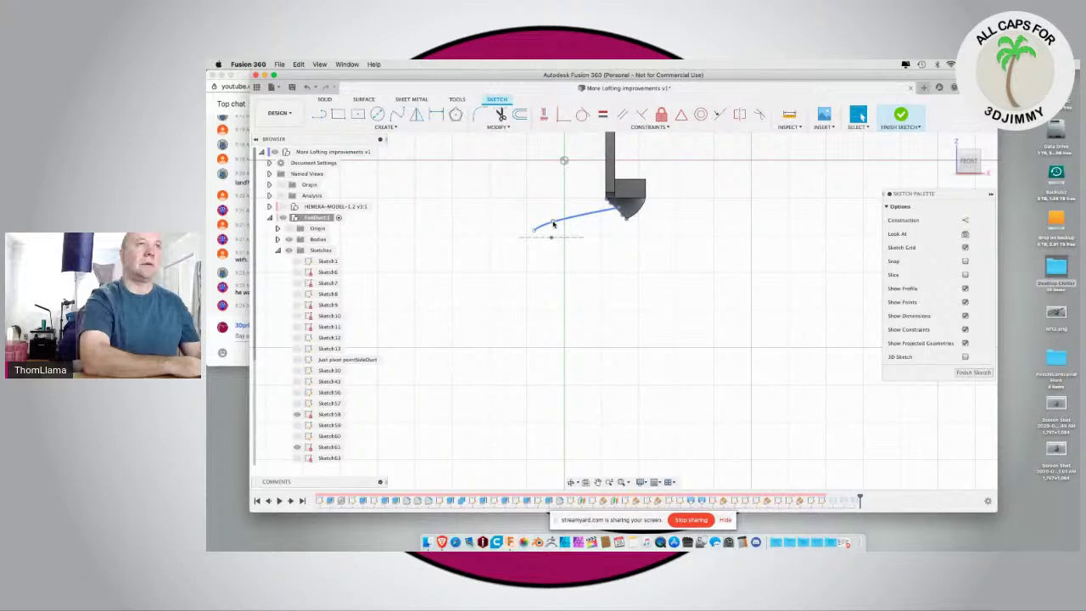
{"action": "left_click", "coordinate": [553, 223]}
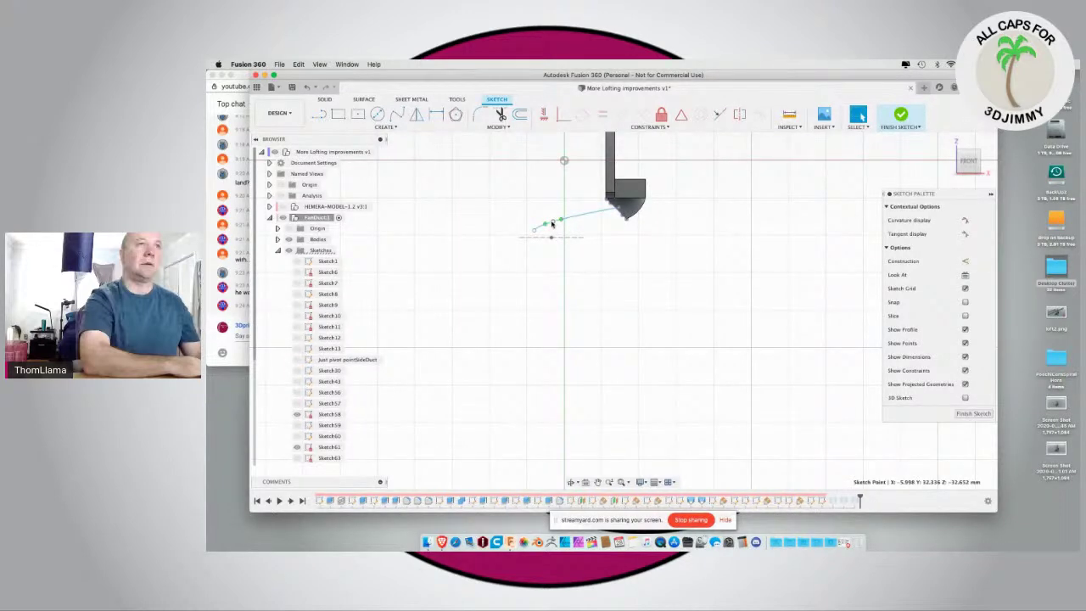
{"action": "key", "text": "m"}
{"action": "left_click_drag", "start_coordinate": [541, 212], "coordinate": [563, 211]}
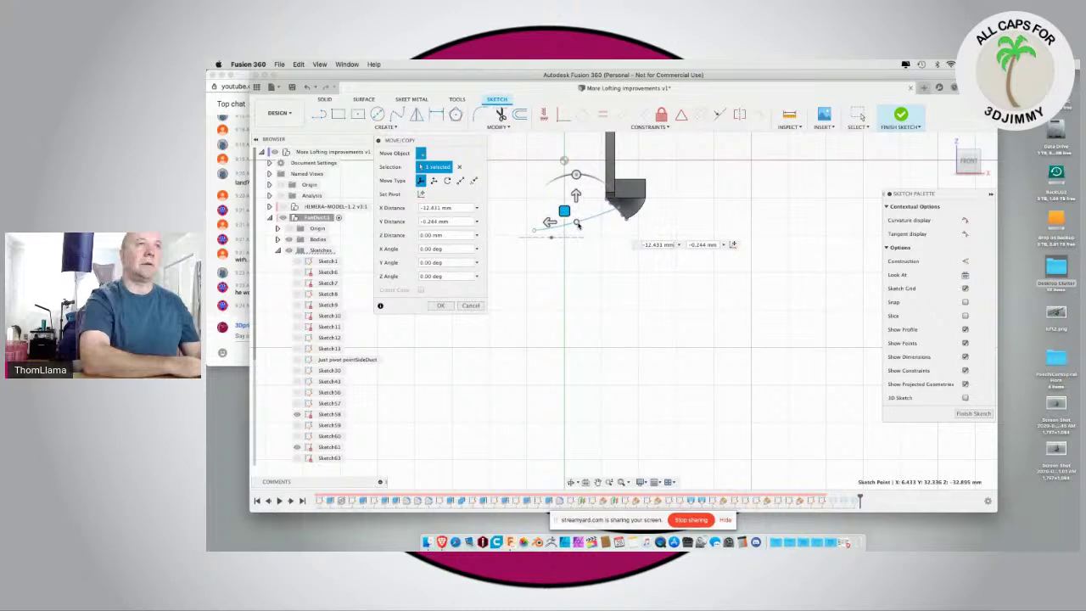
{"action": "left_click_drag", "start_coordinate": [564, 211], "coordinate": [569, 212]}
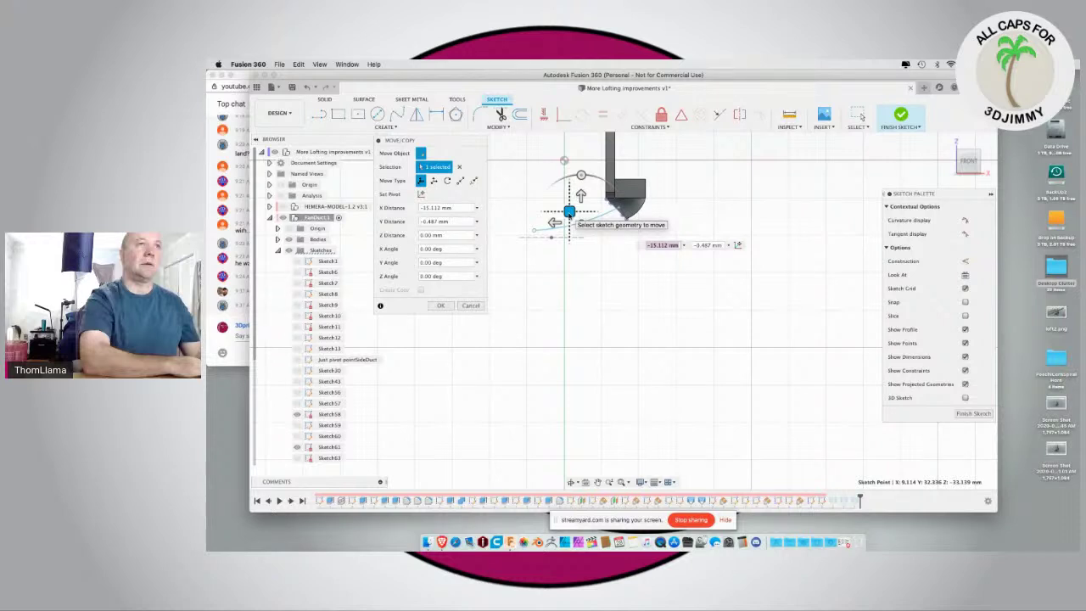
{"action": "left_click", "coordinate": [966, 415]}
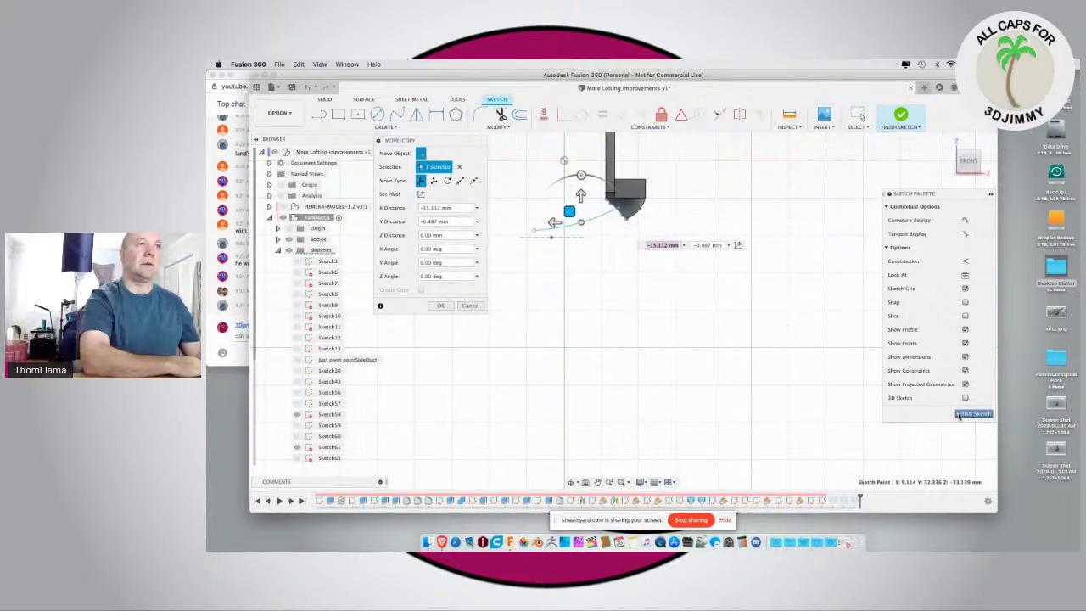
{"action": "key", "text": "super+z"}
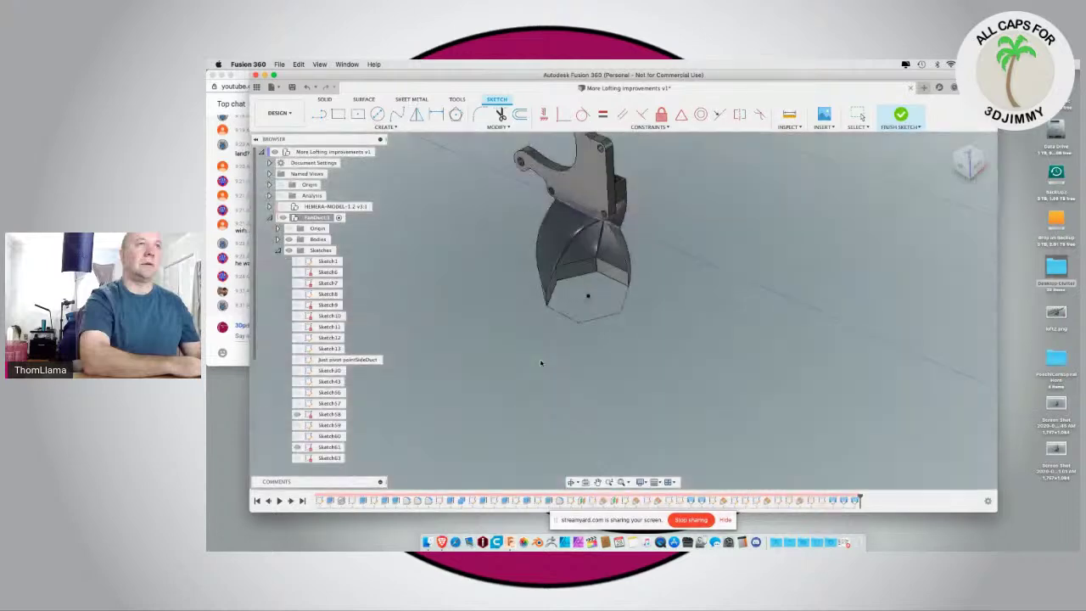
Step: Hide all of the fan duct's sketches, collapse their folder, and inspect the reshaped duct branches
{"action": "mouse_move", "coordinate": [517, 354]}
{"action": "middle_mouse_down", "text": "shift"}
{"action": "mouse_move", "coordinate": [522, 339]}
{"action": "mouse_move", "coordinate": [494, 315]}
{"action": "mouse_move", "coordinate": [497, 328]}
{"action": "mouse_move", "coordinate": [497, 313]}
{"action": "mouse_move", "coordinate": [618, 320]}
{"action": "mouse_move", "coordinate": [611, 272]}
{"action": "mouse_move", "coordinate": [630, 298]}
{"action": "mouse_move", "coordinate": [582, 315]}
{"action": "mouse_move", "coordinate": [572, 369]}
{"action": "mouse_move", "coordinate": [502, 317]}
{"action": "mouse_move", "coordinate": [429, 326]}
{"action": "middle_mouse_up", "text": "shift"}
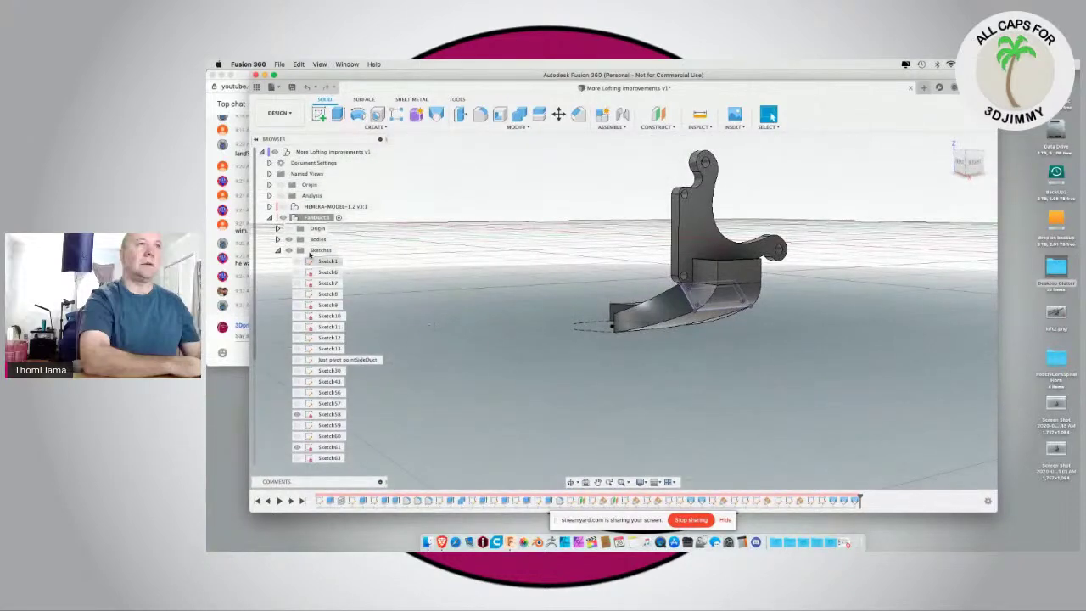
{"action": "left_click", "coordinate": [277, 250]}
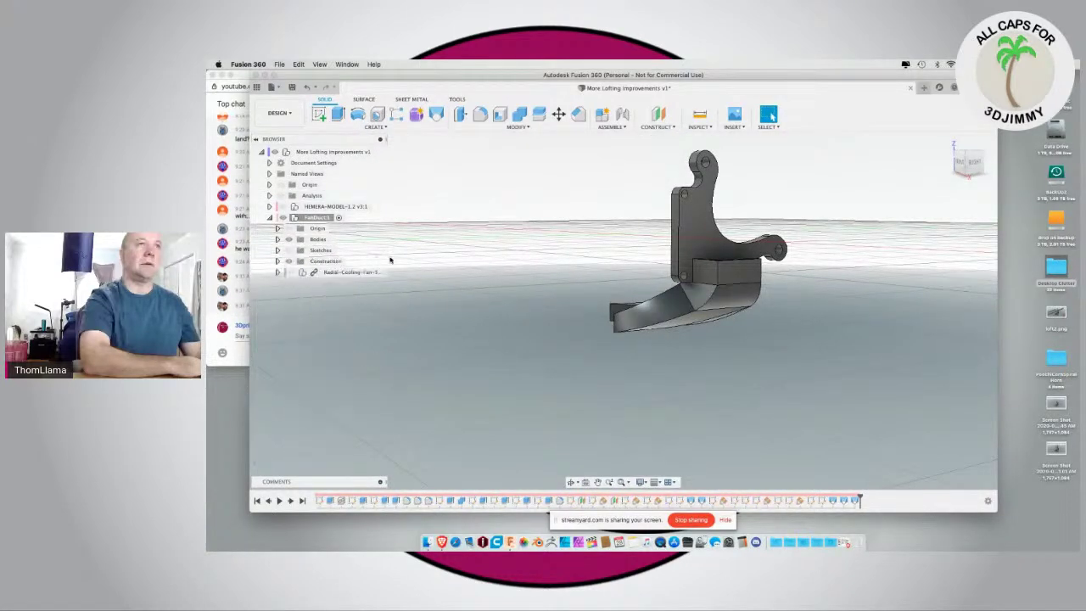
{"action": "mouse_move", "coordinate": [448, 269]}
{"action": "middle_mouse_down", "text": "shift"}
{"action": "mouse_move", "coordinate": [485, 279]}
{"action": "mouse_move", "coordinate": [505, 305]}
{"action": "mouse_move", "coordinate": [480, 257]}
{"action": "mouse_move", "coordinate": [484, 302]}
{"action": "mouse_move", "coordinate": [458, 298]}
{"action": "middle_mouse_up", "text": "shift"}
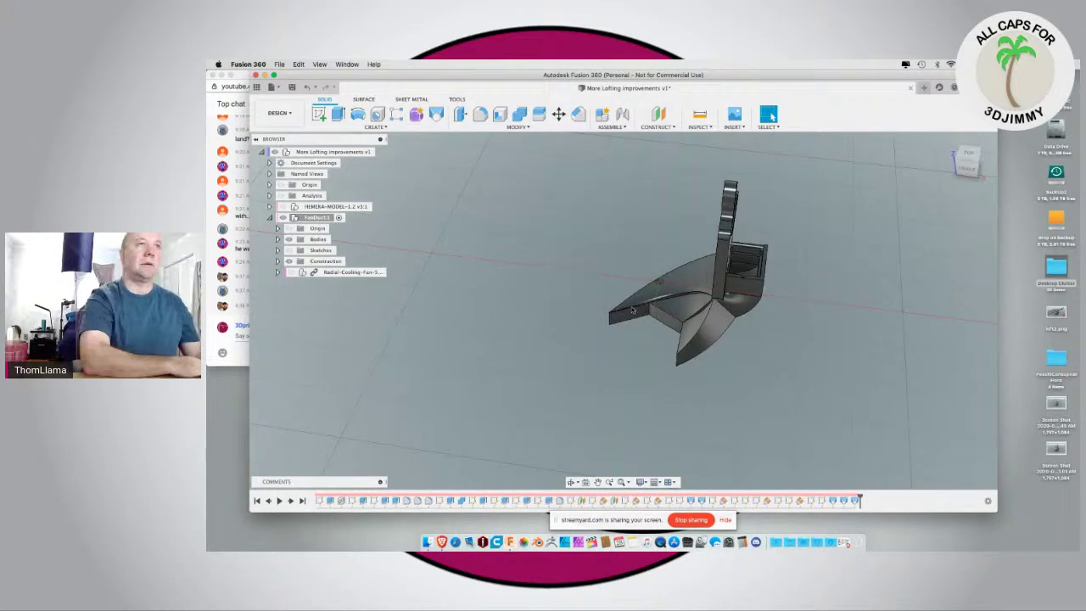
{"action": "middle_click_drag", "start_coordinate": [501, 289], "coordinate": [526, 323], "text": "shift"}
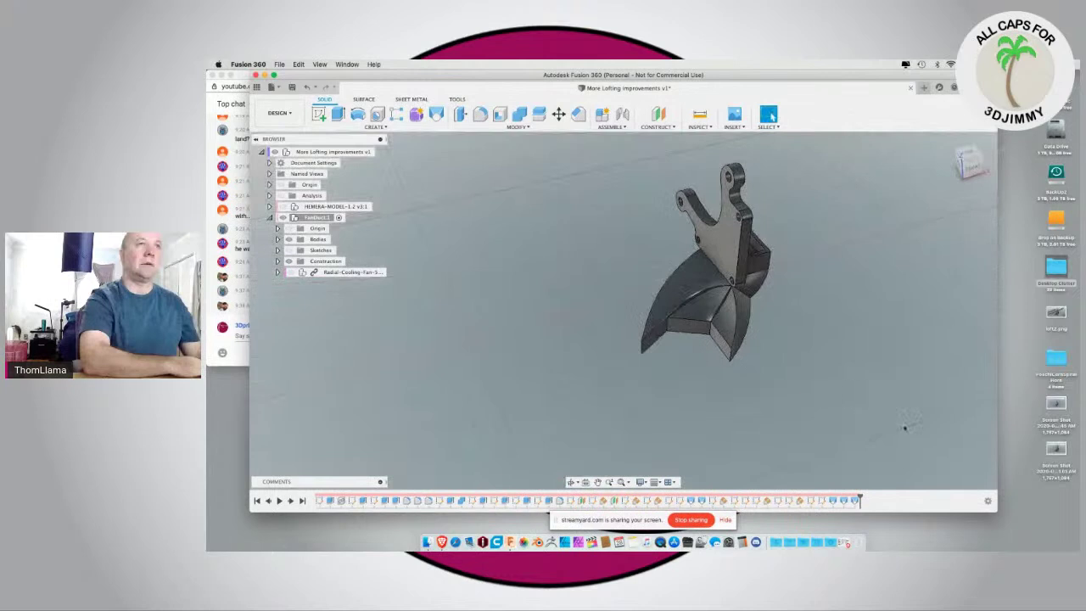
Step: Roll the history back to before the duct branches and show the fan duct's sketches Sketch58 through Sketch66
{"action": "left_click_drag", "start_coordinate": [860, 495], "coordinate": [609, 500]}
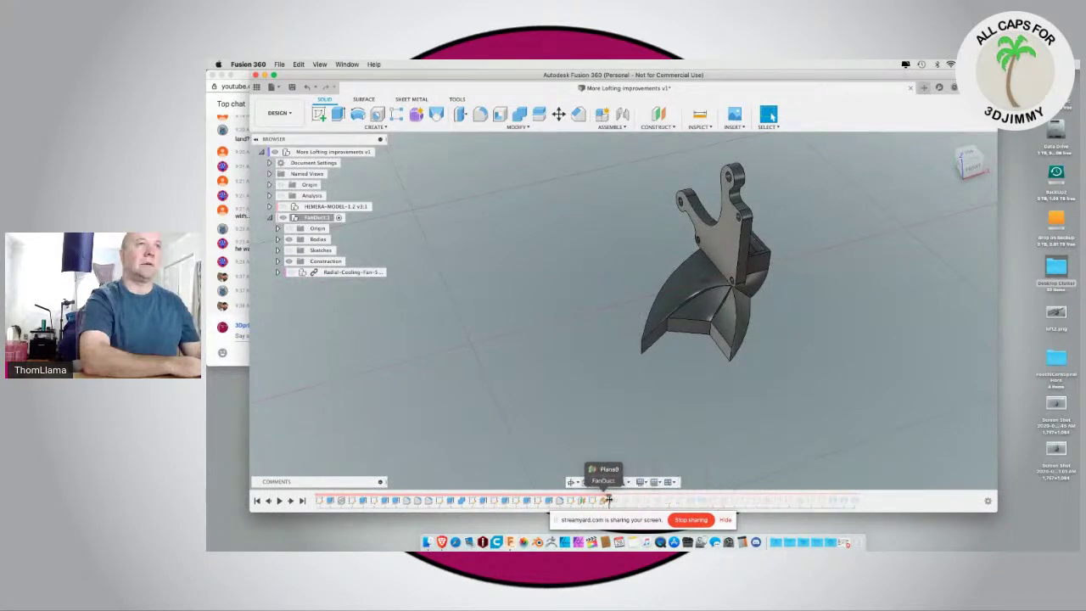
{"action": "left_click", "coordinate": [290, 501]}
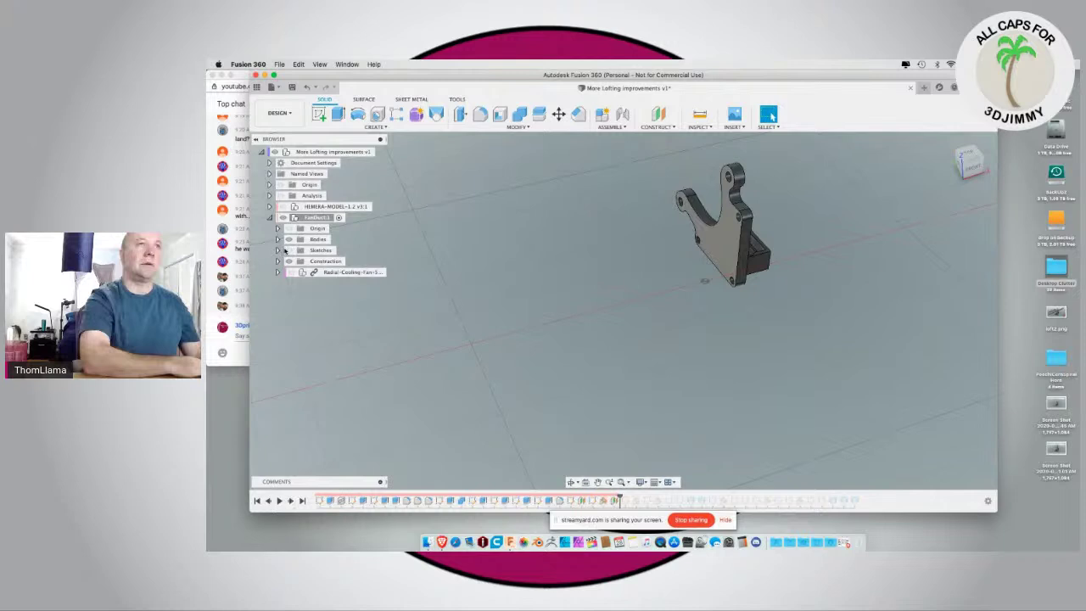
{"action": "left_click", "coordinate": [285, 250]}
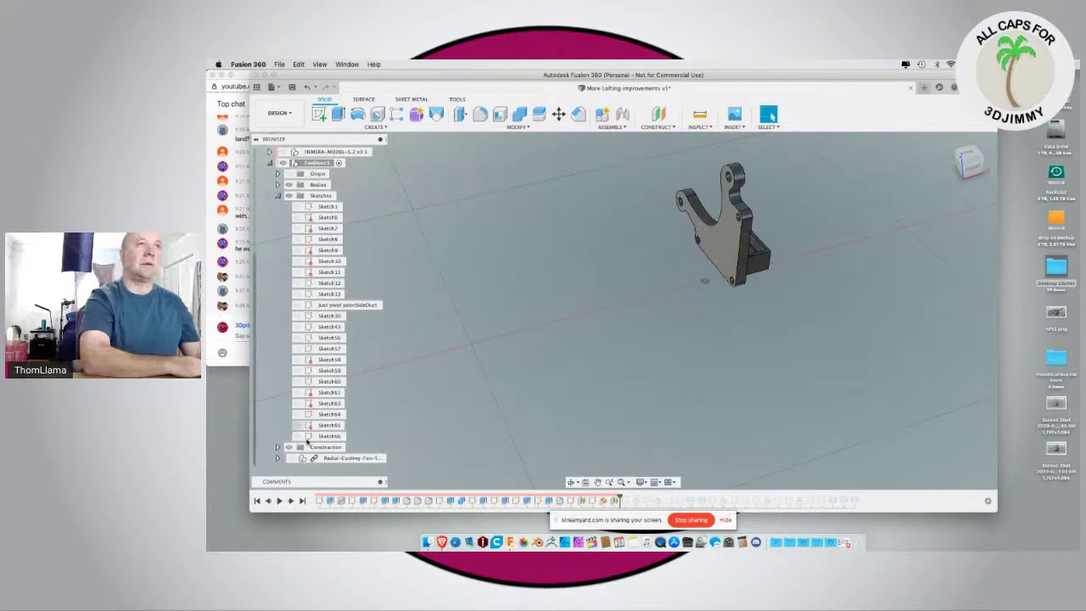
{"action": "left_click", "coordinate": [297, 436]}
{"action": "left_click", "coordinate": [297, 404]}
{"action": "left_click", "coordinate": [297, 393]}
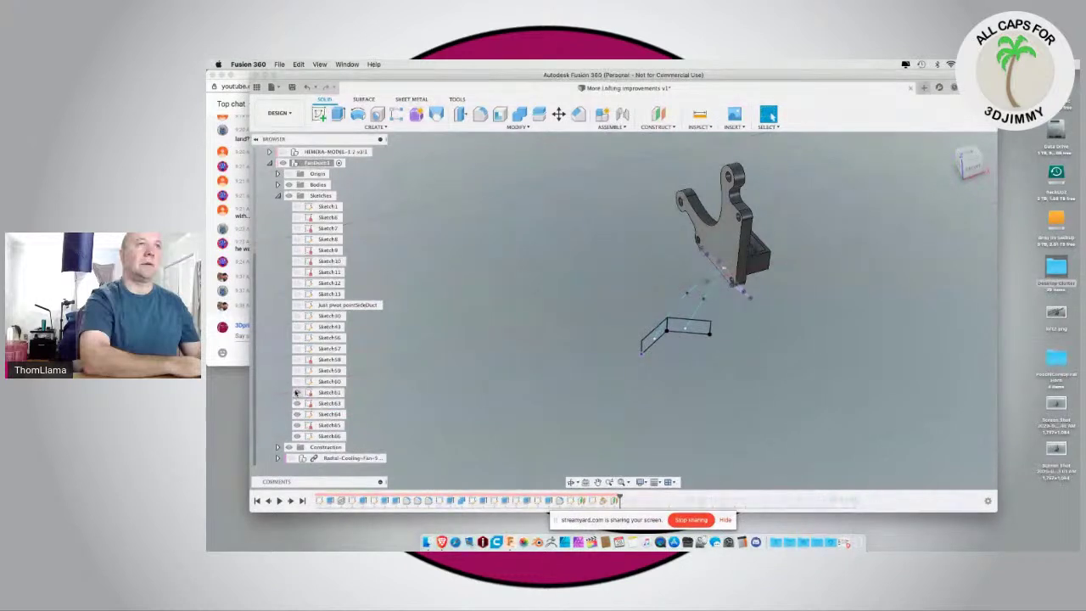
{"action": "left_click", "coordinate": [297, 381]}
{"action": "left_click", "coordinate": [297, 370]}
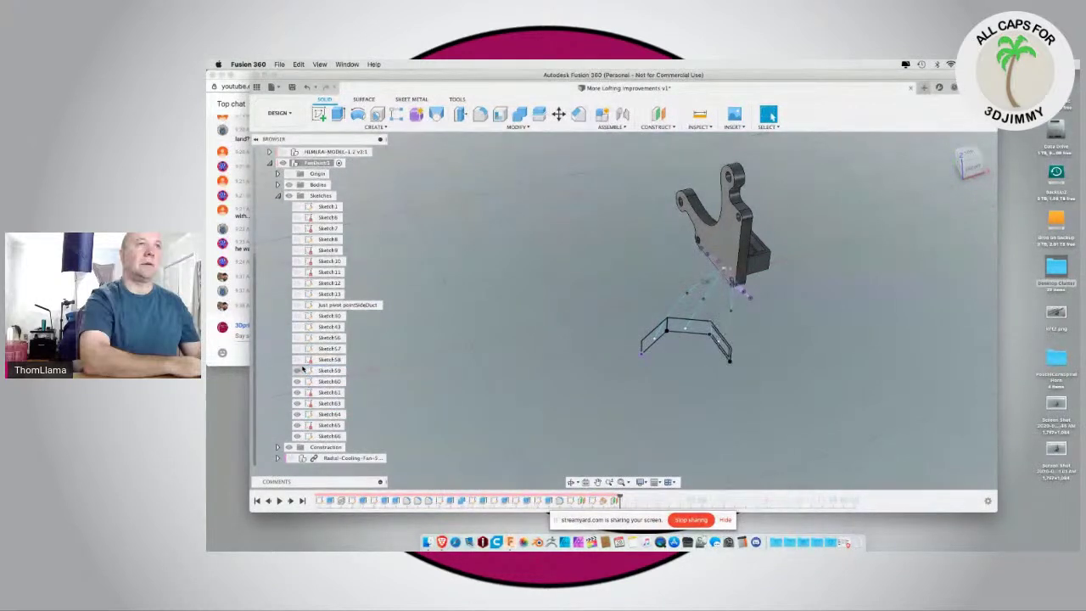
{"action": "left_click", "coordinate": [297, 359]}
Step: Edit Sketch58 and delete its construction hexagon
{"action": "left_click", "coordinate": [336, 360]}
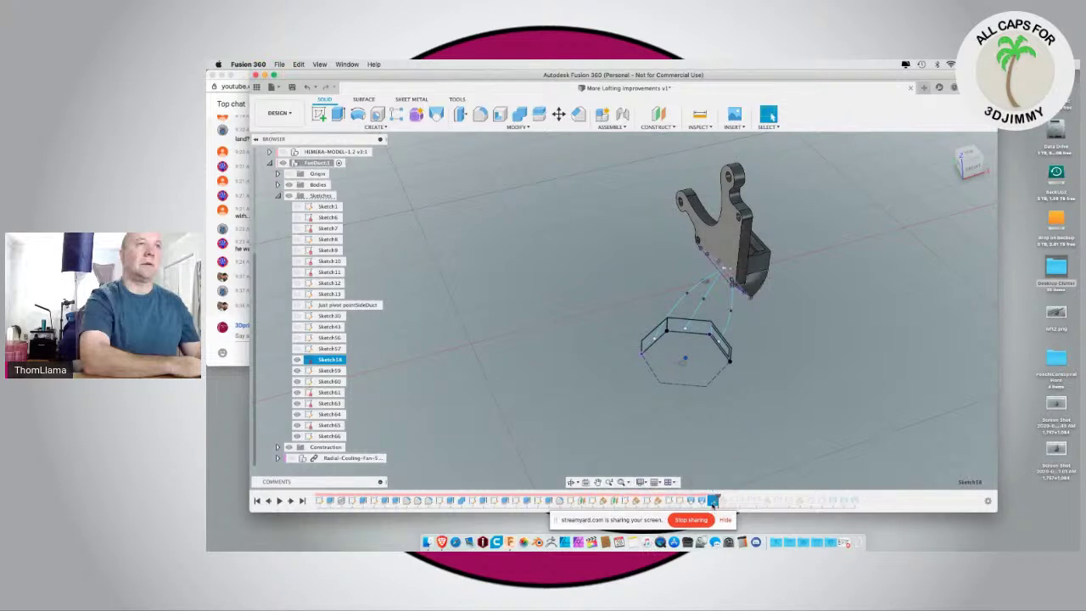
{"action": "right_click", "coordinate": [713, 501]}
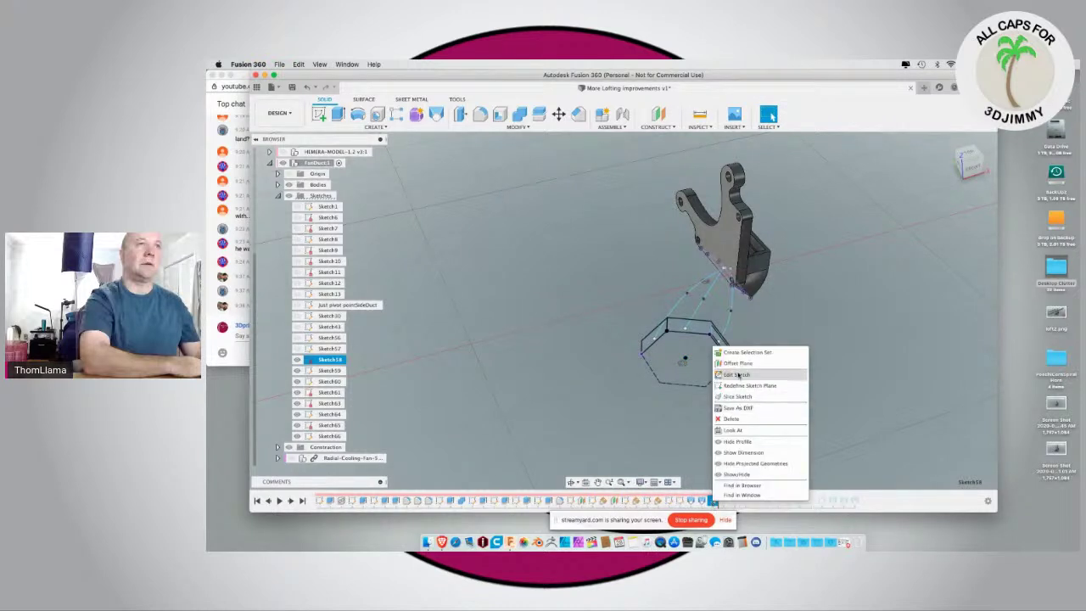
{"action": "left_click", "coordinate": [739, 375]}
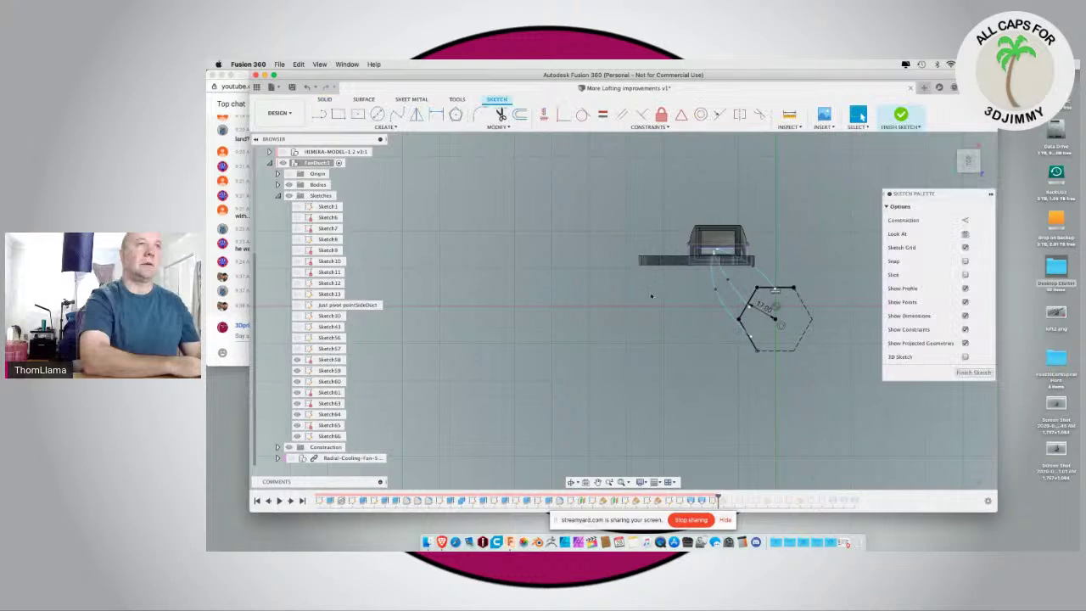
{"action": "scroll", "coordinate": [651, 296], "scroll_direction": "down", "scroll_amount": 3}
{"action": "double_click", "coordinate": [732, 330]}
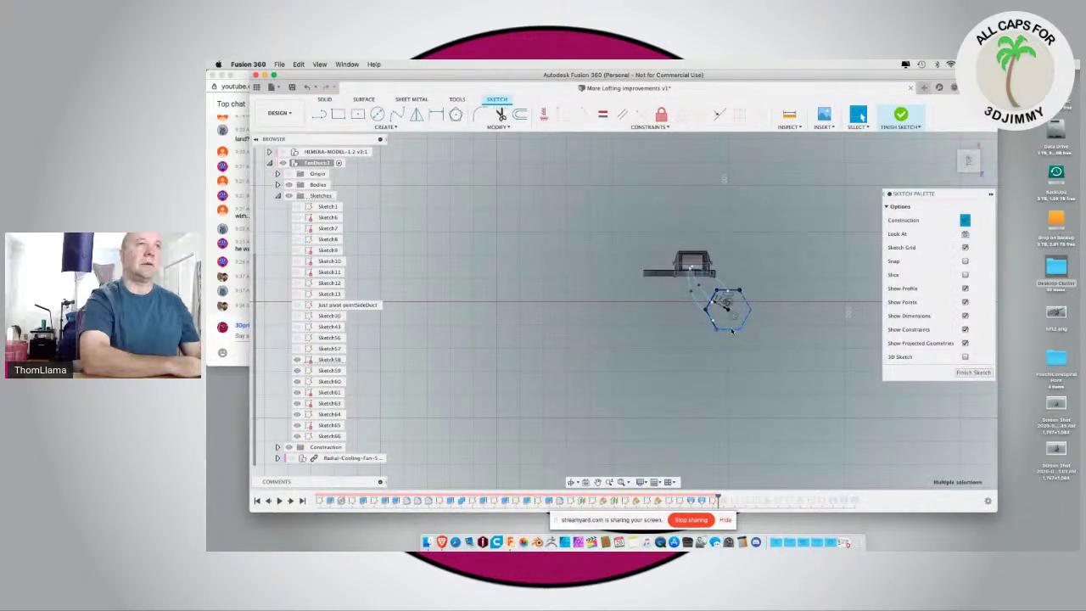
{"action": "key", "text": "Delete"}
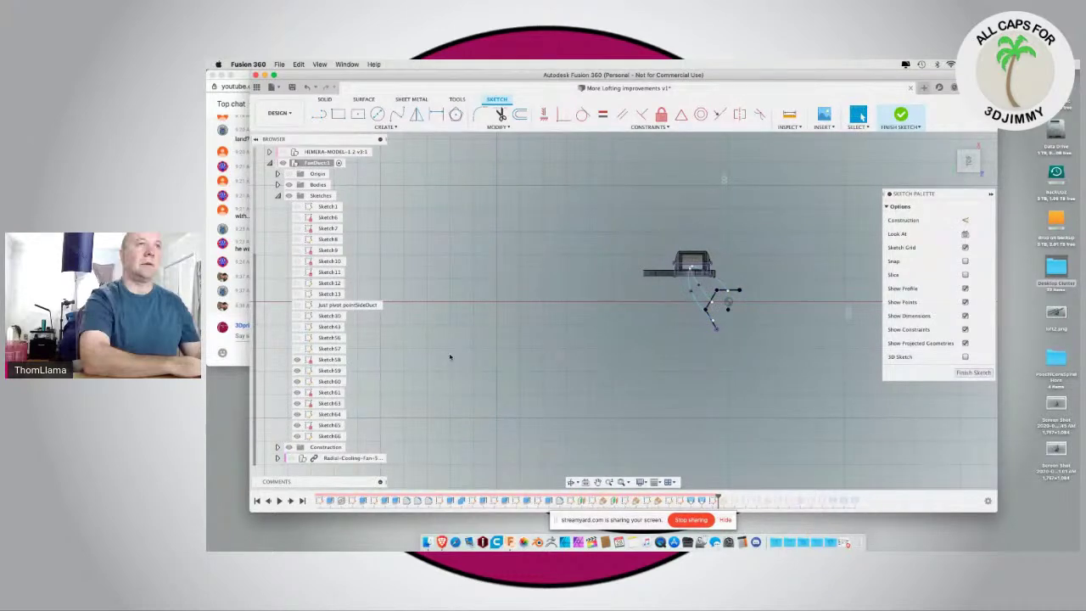
Step: Finish the sketch and delete every timeline feature after it, through the last loft
{"action": "scroll", "coordinate": [422, 322], "scroll_direction": "down", "scroll_amount": 2}
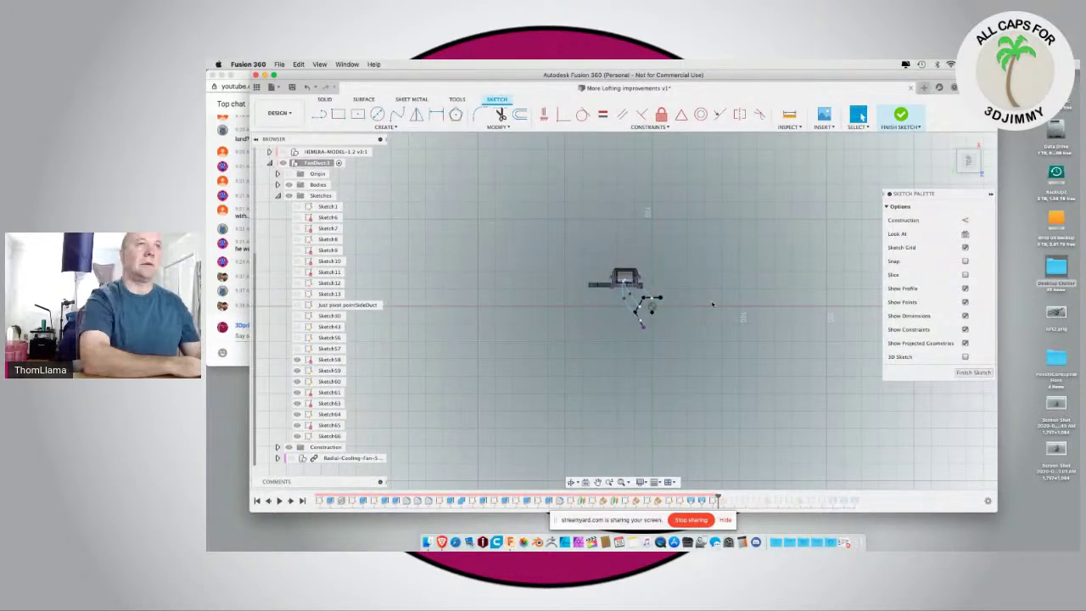
{"action": "scroll", "coordinate": [681, 306], "scroll_direction": "up", "scroll_amount": 5}
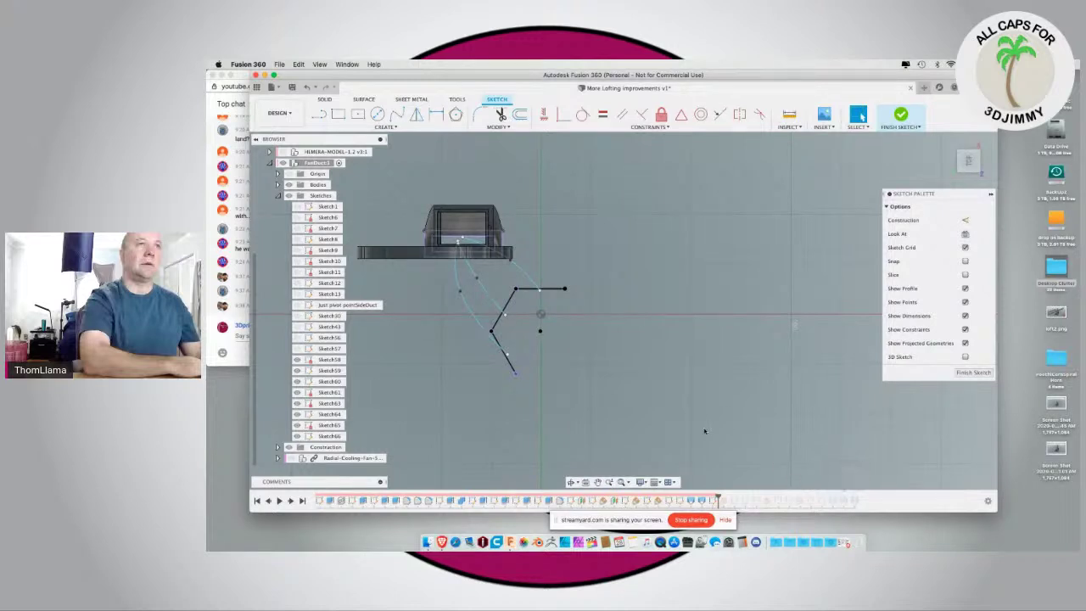
{"action": "left_click", "coordinate": [509, 360]}
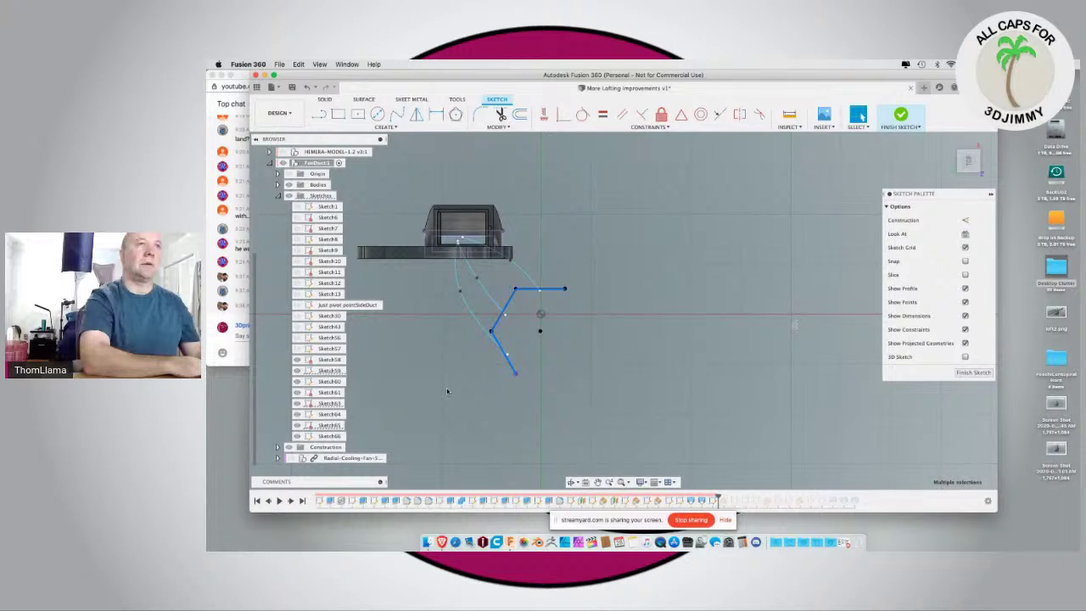
{"action": "left_click", "coordinate": [857, 503]}
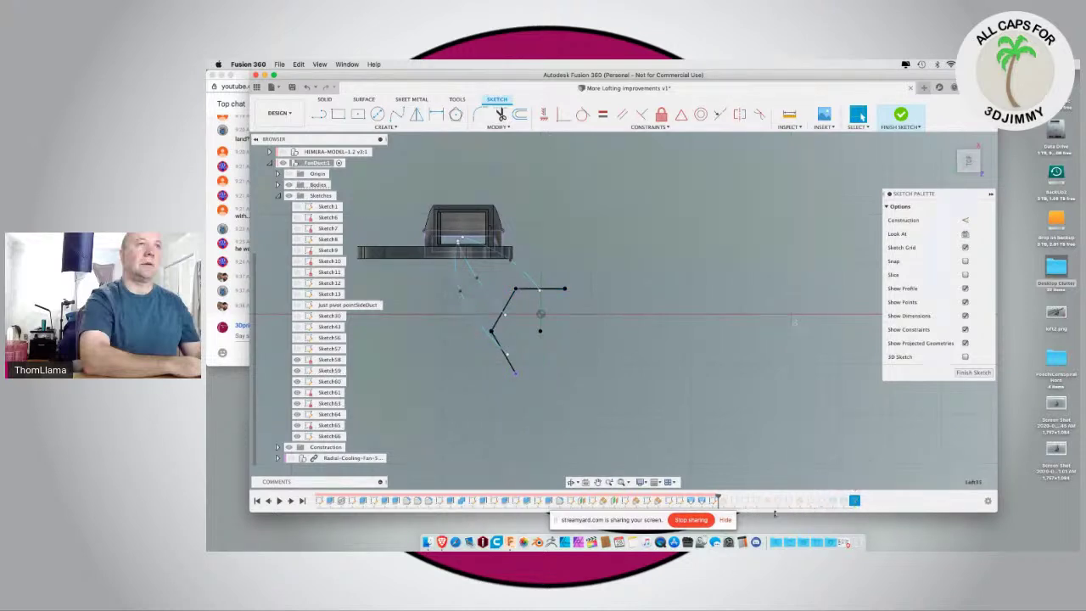
{"action": "left_click", "coordinate": [722, 502], "text": "shift"}
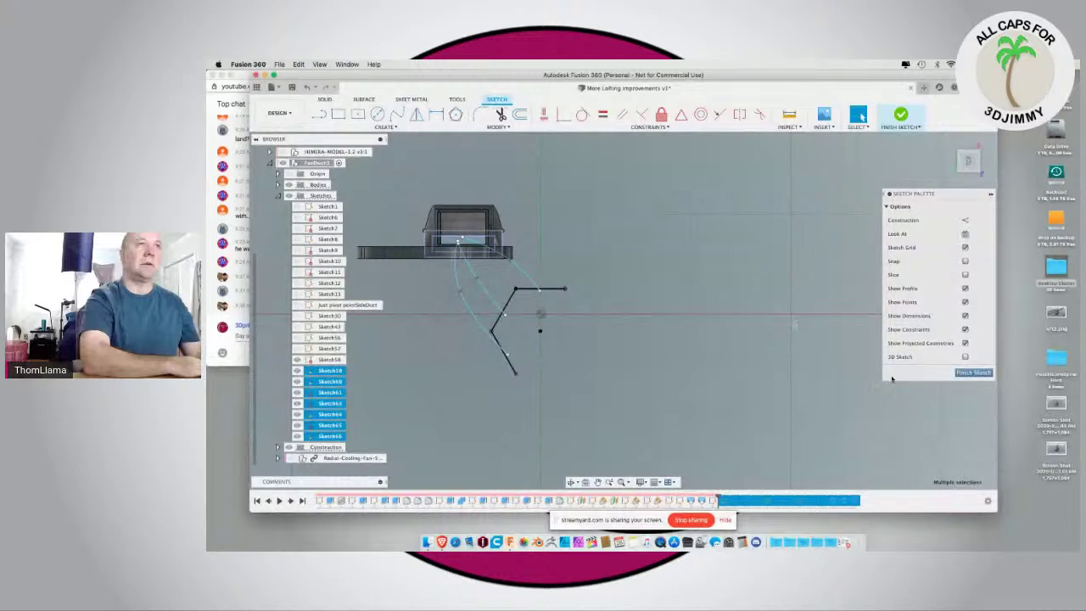
{"action": "left_click", "coordinate": [968, 373]}
{"action": "key", "text": "Delete"}
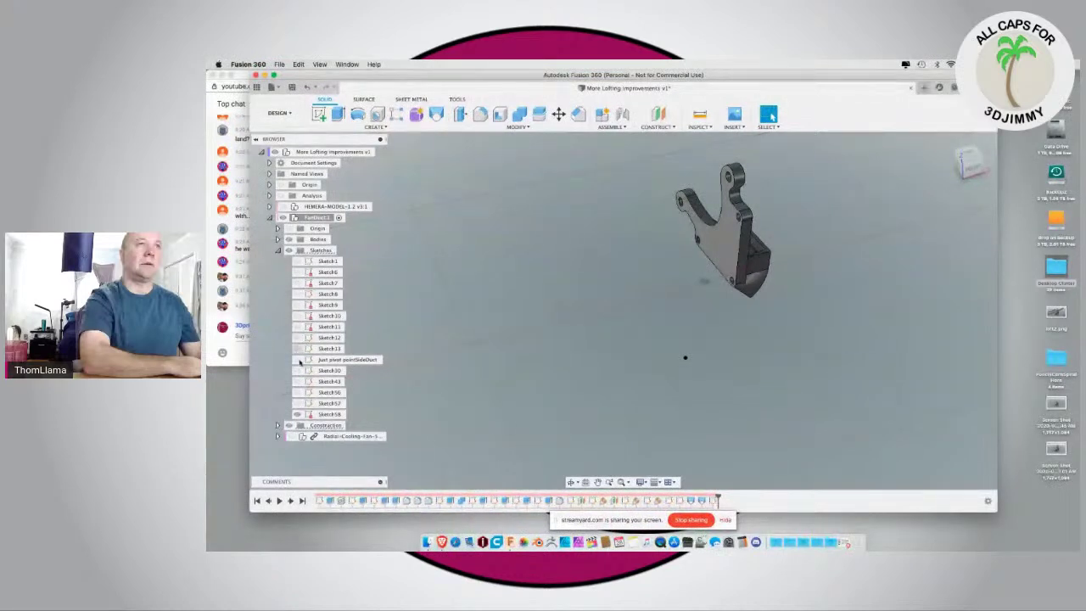
Step: Show Sketch57 and reopen Sketch58 for editing
{"action": "left_click", "coordinate": [298, 404]}
{"action": "left_click", "coordinate": [713, 500]}
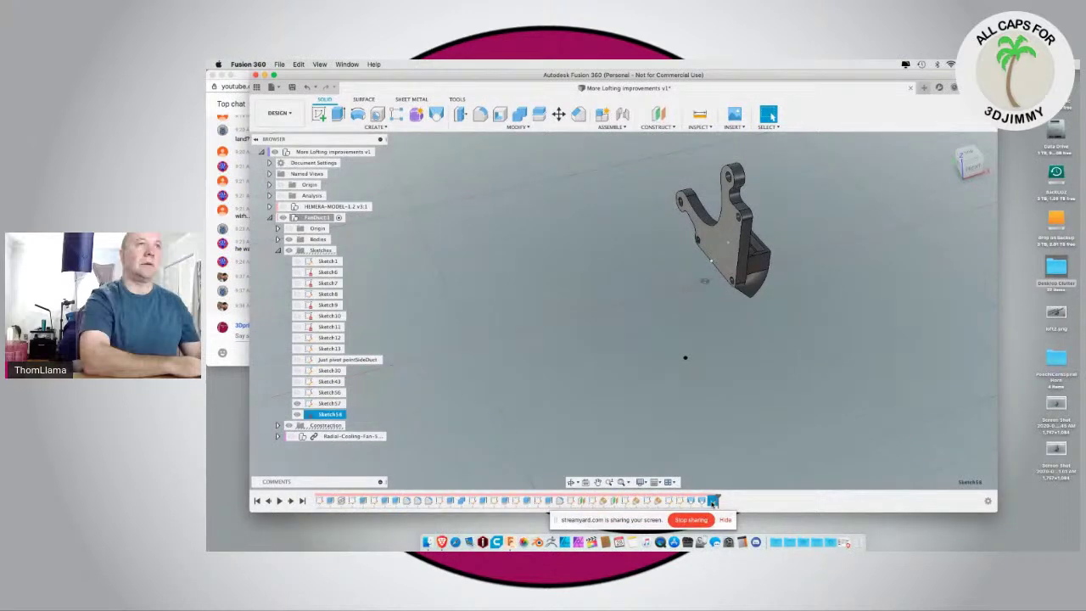
{"action": "double_click", "coordinate": [332, 415]}
{"action": "double_click", "coordinate": [308, 416]}
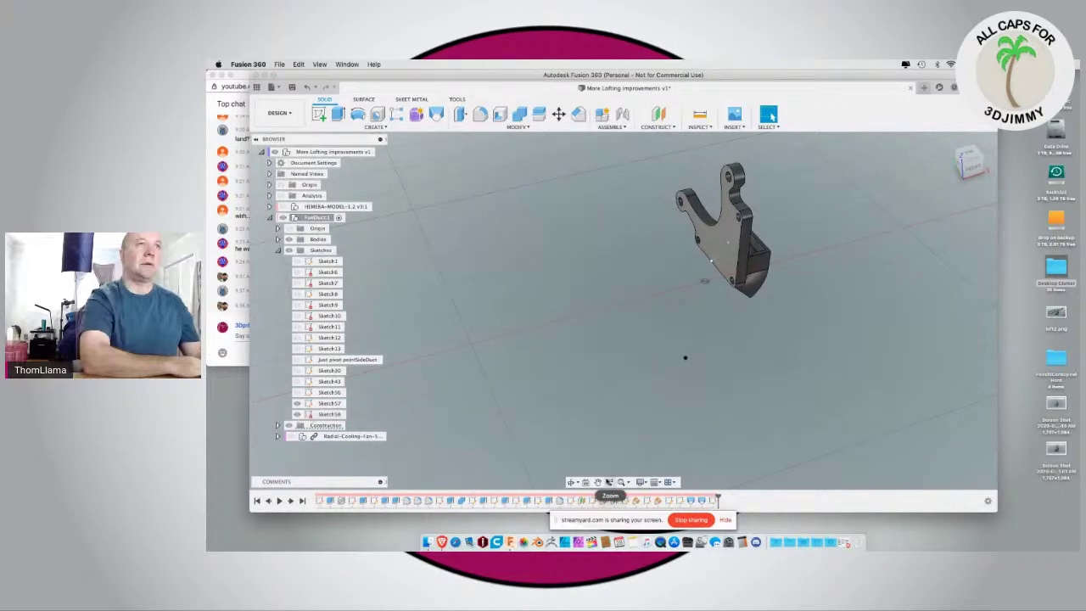
{"action": "right_click", "coordinate": [710, 502]}
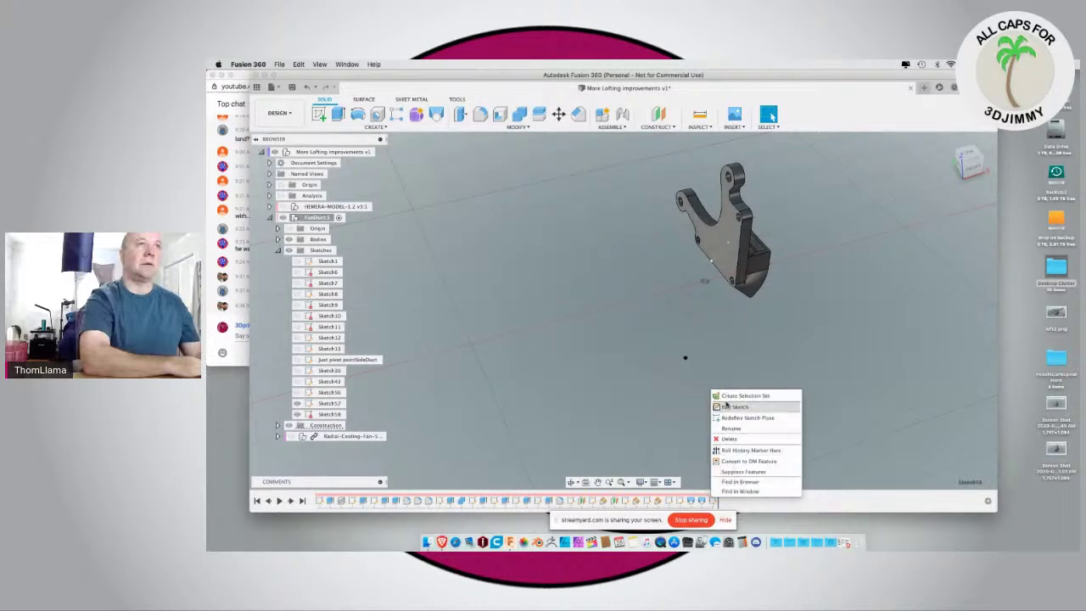
{"action": "left_click", "coordinate": [727, 407]}
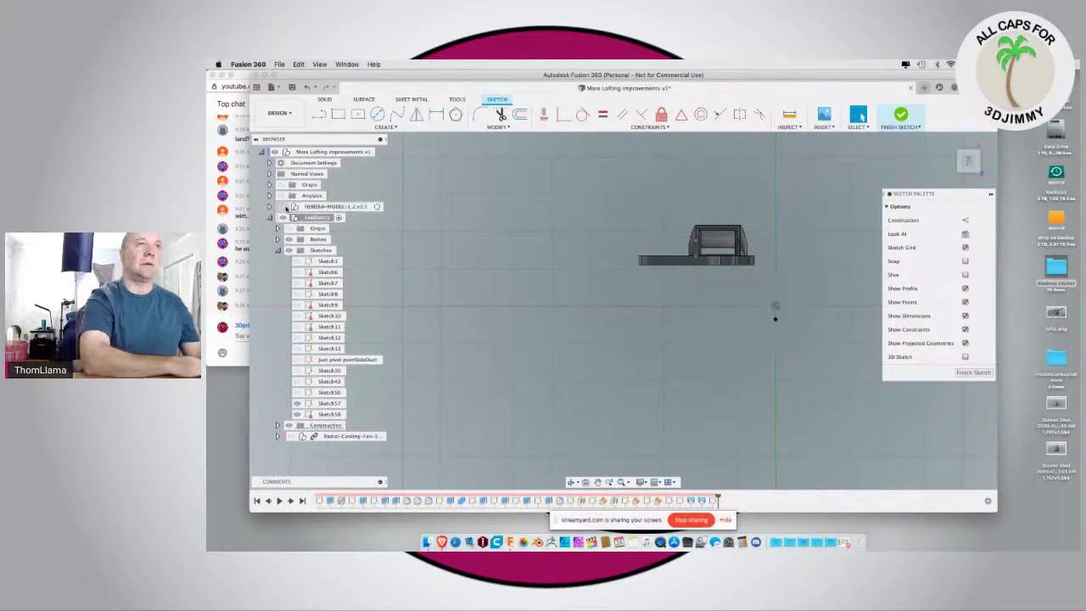
Step: Draw a circumscribed 8-sided polygon of 18 mm radius, centered on the existing sketch point
{"action": "left_click", "coordinate": [455, 114]}
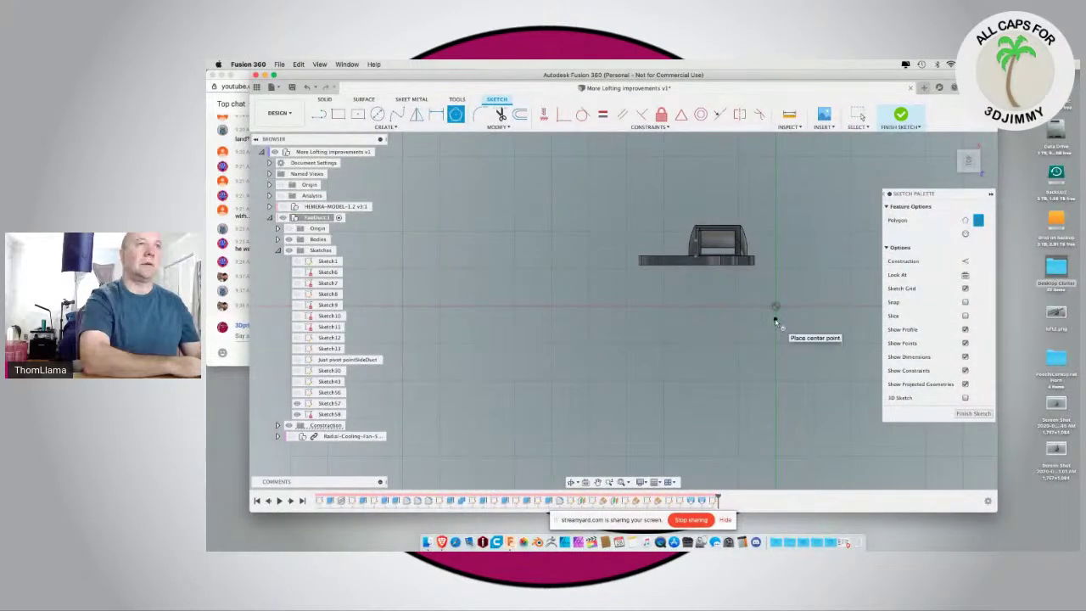
{"action": "left_click", "coordinate": [775, 320]}
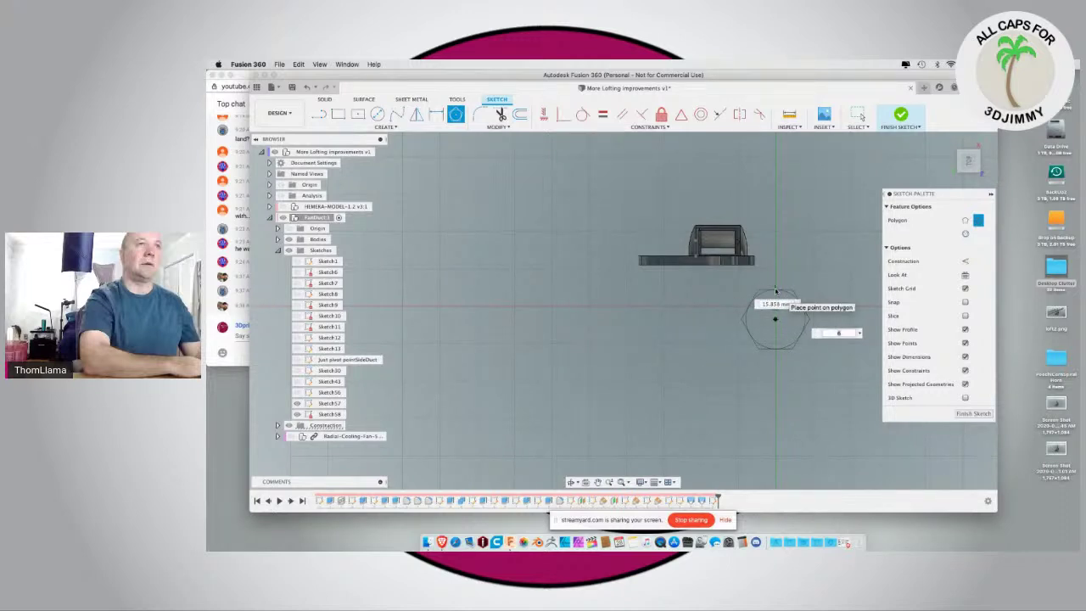
{"action": "type", "text": "8]"}
{"action": "key", "text": "BackSpace"}
{"action": "key", "text": "BackSpace"}
{"action": "key", "text": "BackSpace"}
{"action": "key", "text": "BackSpace"}
{"action": "type", "text": "17.8"}
{"action": "key", "text": "Return"}
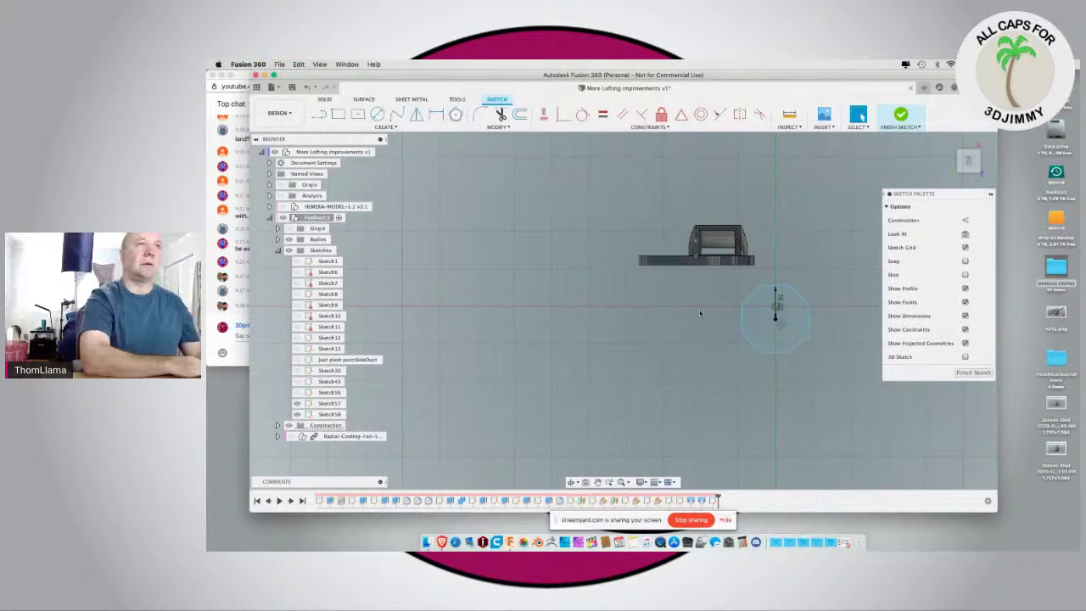
Step: Convert the octagon's sides to construction lines and finish the sketch
{"action": "double_click", "coordinate": [765, 285]}
{"action": "left_click", "coordinate": [966, 220]}
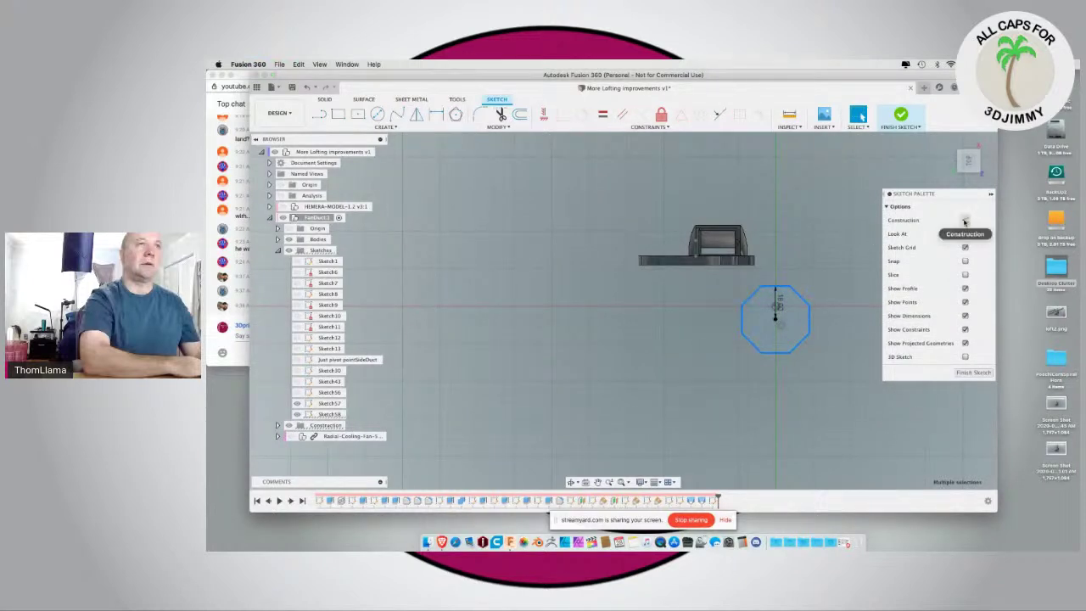
{"action": "left_click", "coordinate": [972, 372]}
Step: Create an upright Plane at Angle through the octagon side nearest the bracket
{"action": "middle_click_drag", "start_coordinate": [629, 383], "coordinate": [595, 360], "text": "shift"}
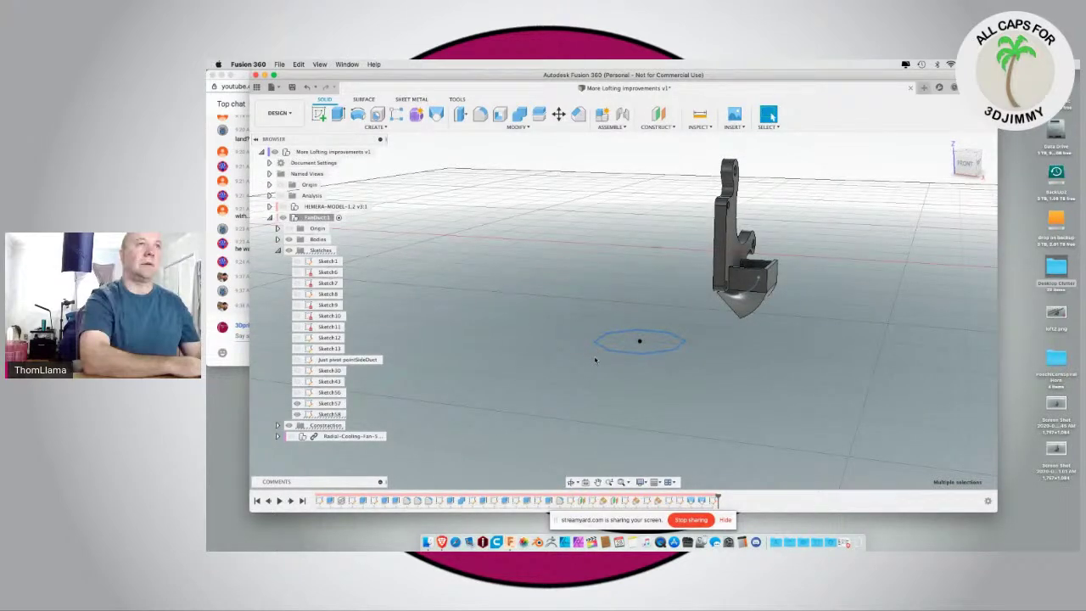
{"action": "mouse_move", "coordinate": [594, 354]}
{"action": "middle_mouse_down", "text": "shift"}
{"action": "mouse_move", "coordinate": [614, 325]}
{"action": "mouse_move", "coordinate": [606, 333]}
{"action": "mouse_move", "coordinate": [627, 356]}
{"action": "mouse_move", "coordinate": [614, 335]}
{"action": "middle_mouse_up", "text": "shift"}
{"action": "mouse_move", "coordinate": [615, 327]}
{"action": "middle_mouse_down", "text": "shift"}
{"action": "mouse_move", "coordinate": [679, 347]}
{"action": "mouse_move", "coordinate": [626, 345]}
{"action": "mouse_move", "coordinate": [606, 330]}
{"action": "mouse_move", "coordinate": [594, 259]}
{"action": "mouse_move", "coordinate": [634, 346]}
{"action": "mouse_move", "coordinate": [650, 348]}
{"action": "mouse_move", "coordinate": [660, 371]}
{"action": "mouse_move", "coordinate": [570, 333]}
{"action": "mouse_move", "coordinate": [594, 337]}
{"action": "mouse_move", "coordinate": [589, 388]}
{"action": "middle_mouse_up", "text": "shift"}
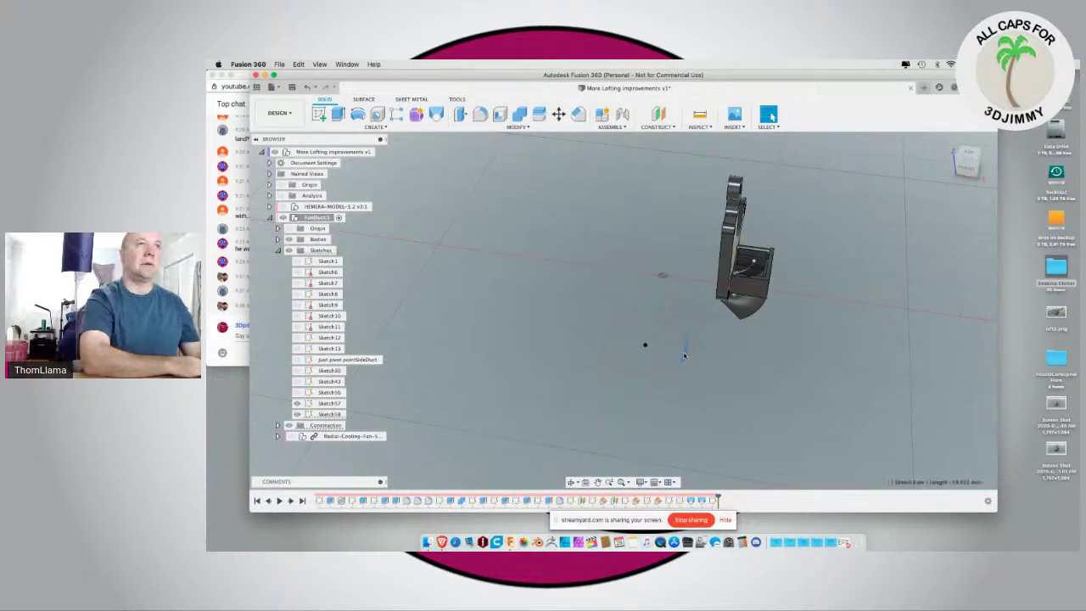
{"action": "left_click", "coordinate": [659, 114]}
{"action": "left_click", "coordinate": [658, 126]}
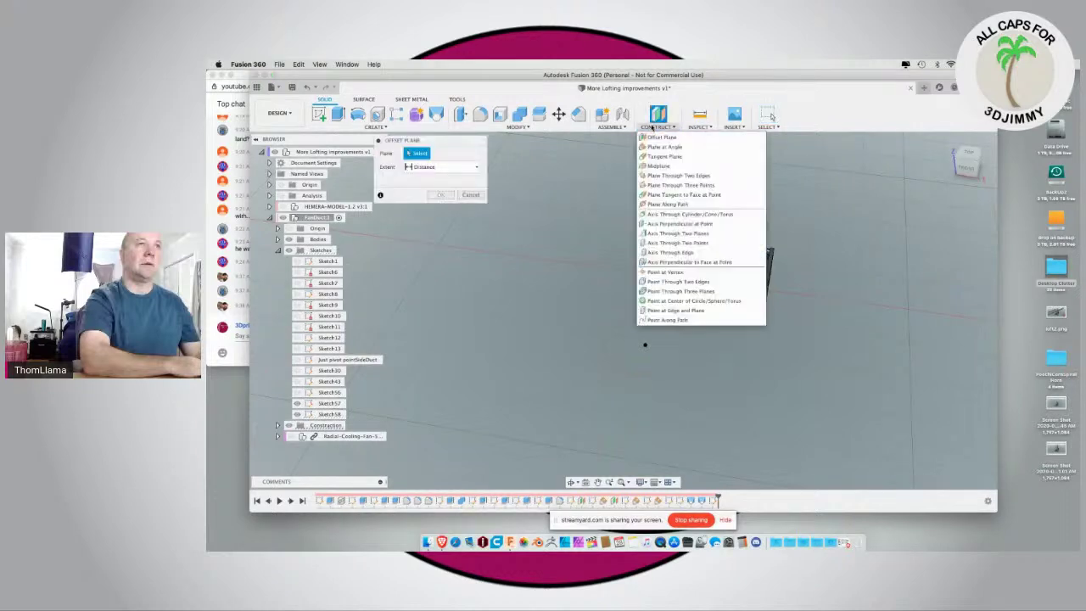
{"action": "left_click", "coordinate": [659, 146]}
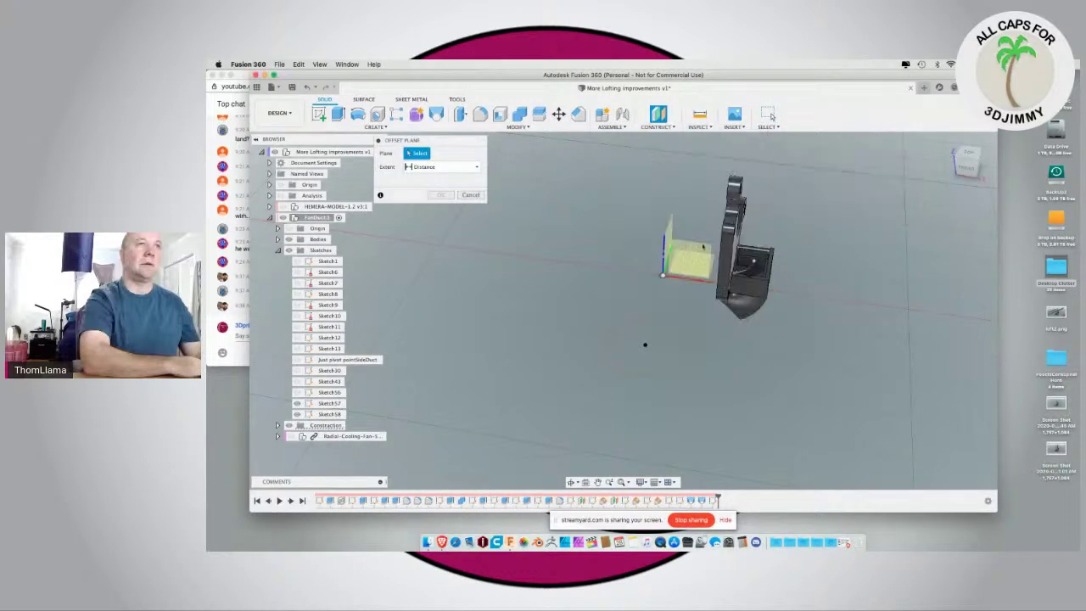
{"action": "left_click", "coordinate": [686, 359]}
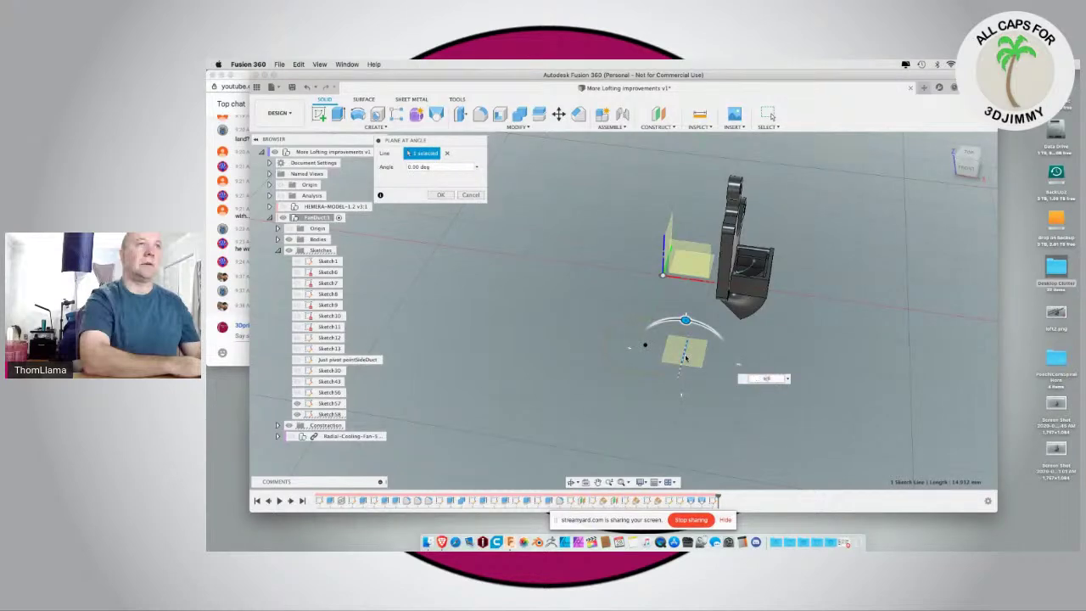
{"action": "key", "text": "Escape"}
{"action": "middle_click_drag", "start_coordinate": [741, 385], "coordinate": [664, 351], "text": "shift"}
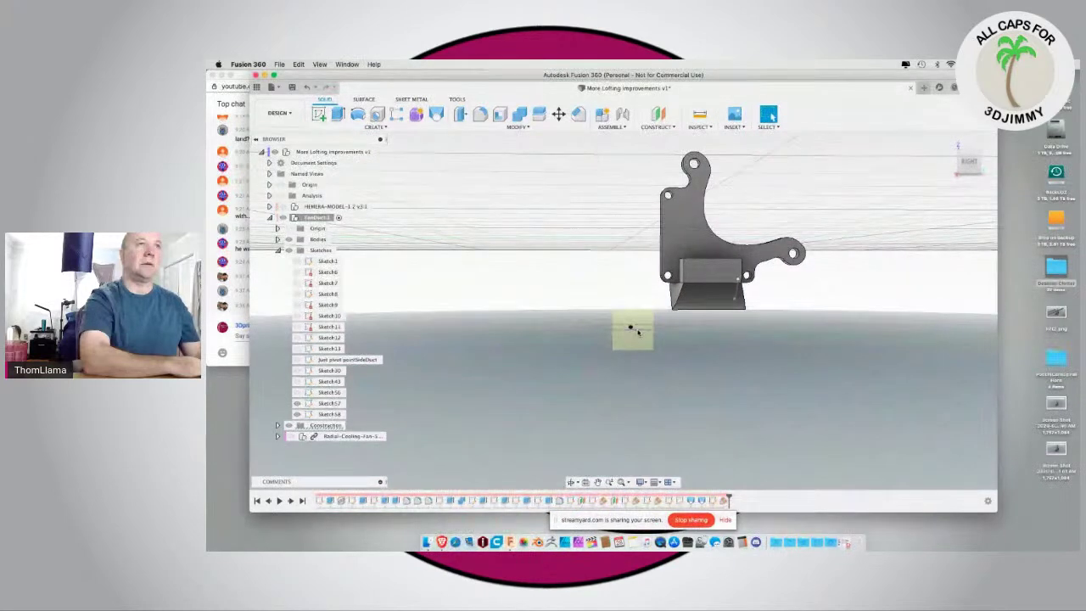
{"action": "left_click", "coordinate": [639, 332]}
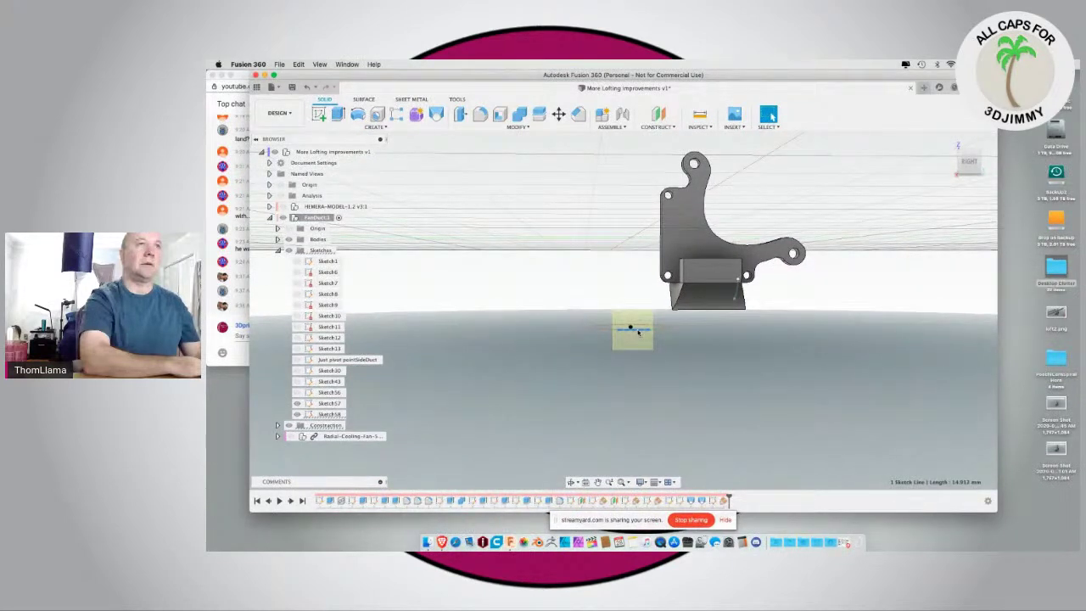
{"action": "double_click", "coordinate": [639, 332]}
{"action": "key", "text": "p"}
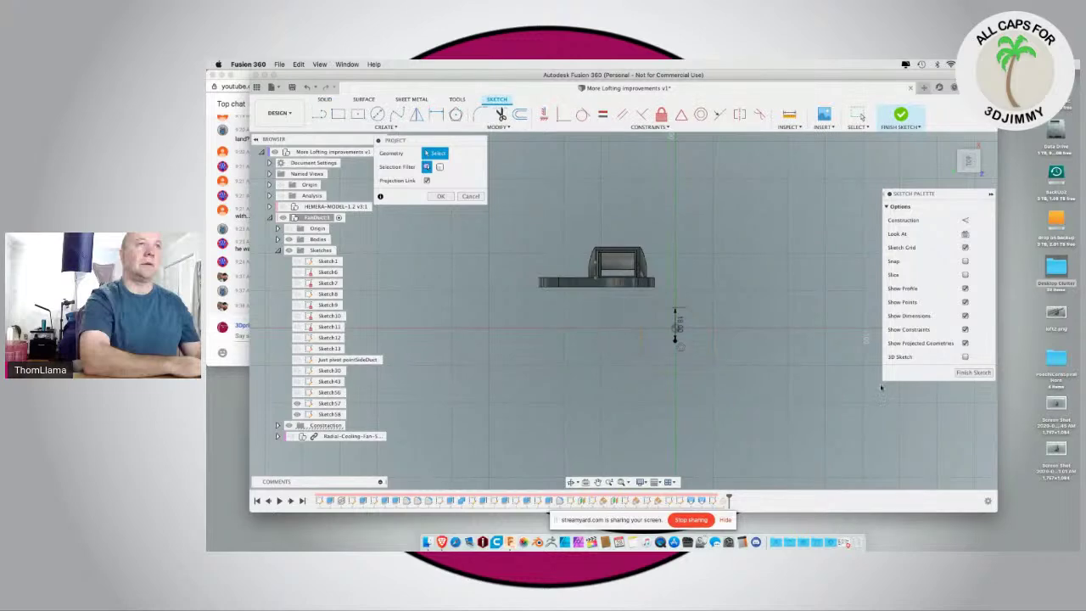
{"action": "left_click", "coordinate": [973, 373]}
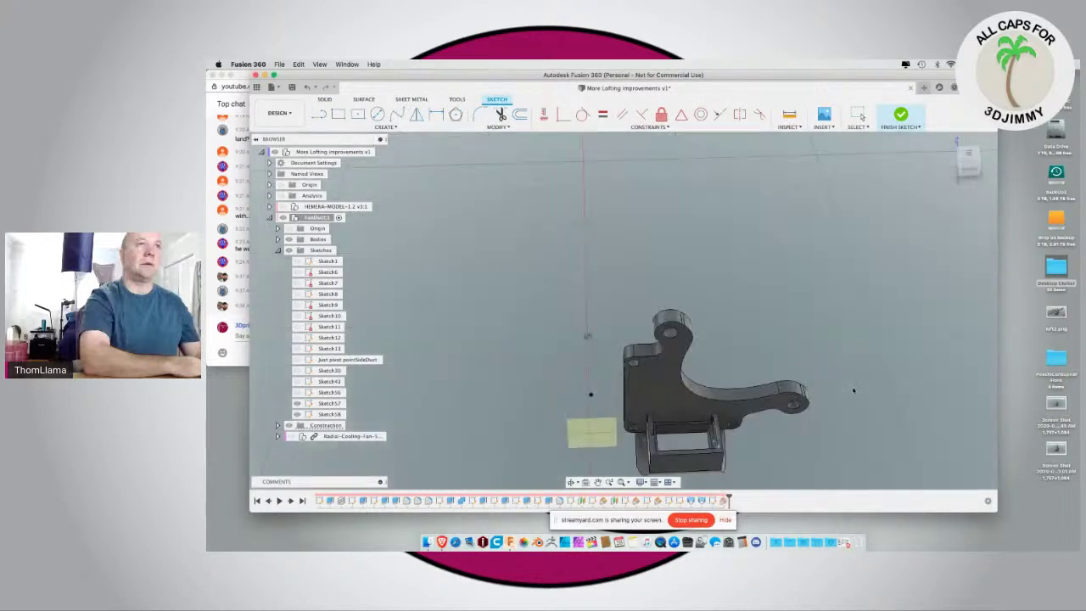
{"action": "key", "text": "super+z"}
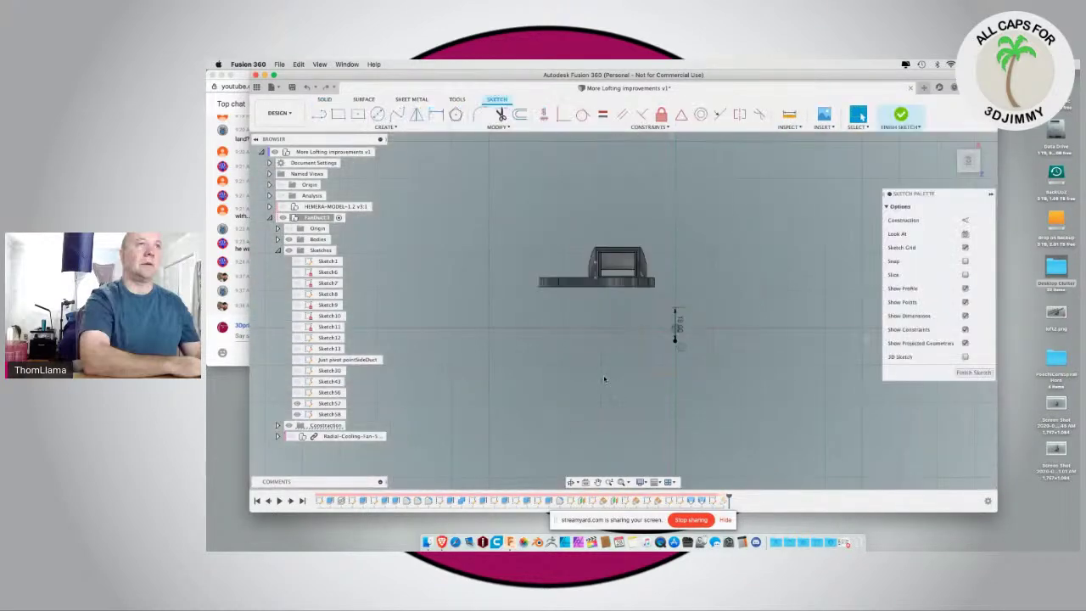
{"action": "middle_click_drag", "start_coordinate": [621, 357], "coordinate": [564, 298], "text": "shift"}
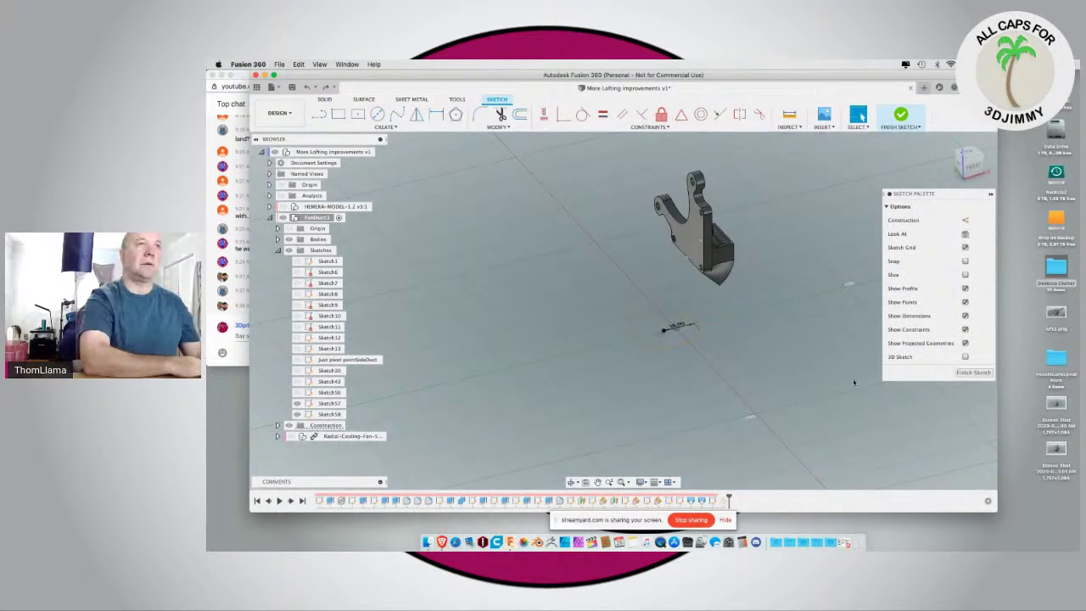
{"action": "key", "text": "super+shift+z"}
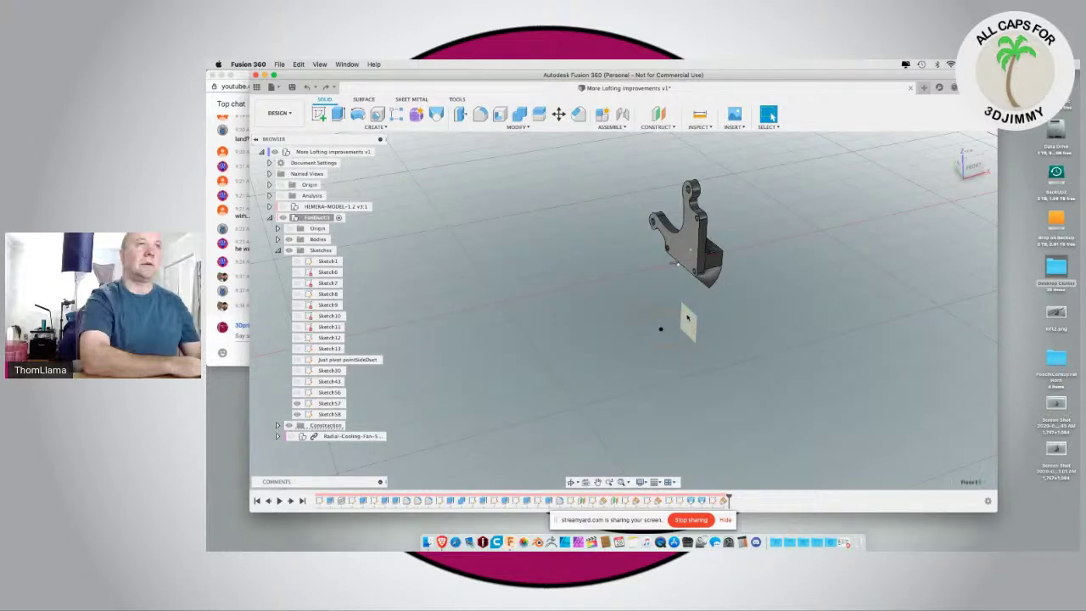
Step: Create a sketch on the new upright plane and project the octagon side lying on it
{"action": "left_click", "coordinate": [688, 320]}
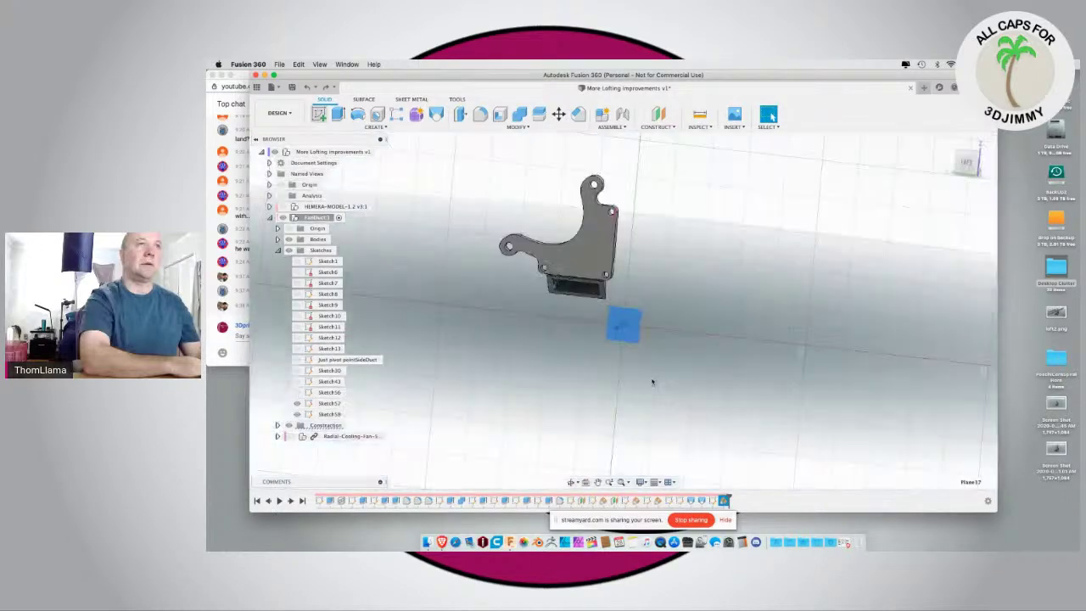
{"action": "mouse_move", "coordinate": [653, 443]}
{"action": "middle_mouse_down", "text": "shift"}
{"action": "mouse_move", "coordinate": [628, 365]}
{"action": "mouse_move", "coordinate": [634, 393]}
{"action": "middle_mouse_up", "text": "shift"}
{"action": "key", "text": "p"}
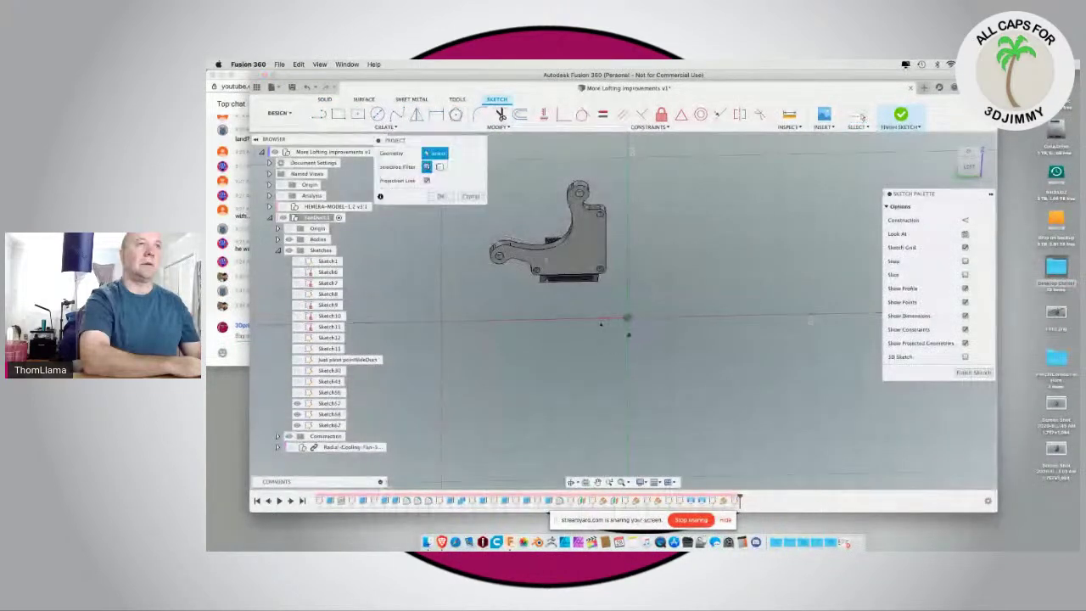
{"action": "left_click", "coordinate": [626, 321]}
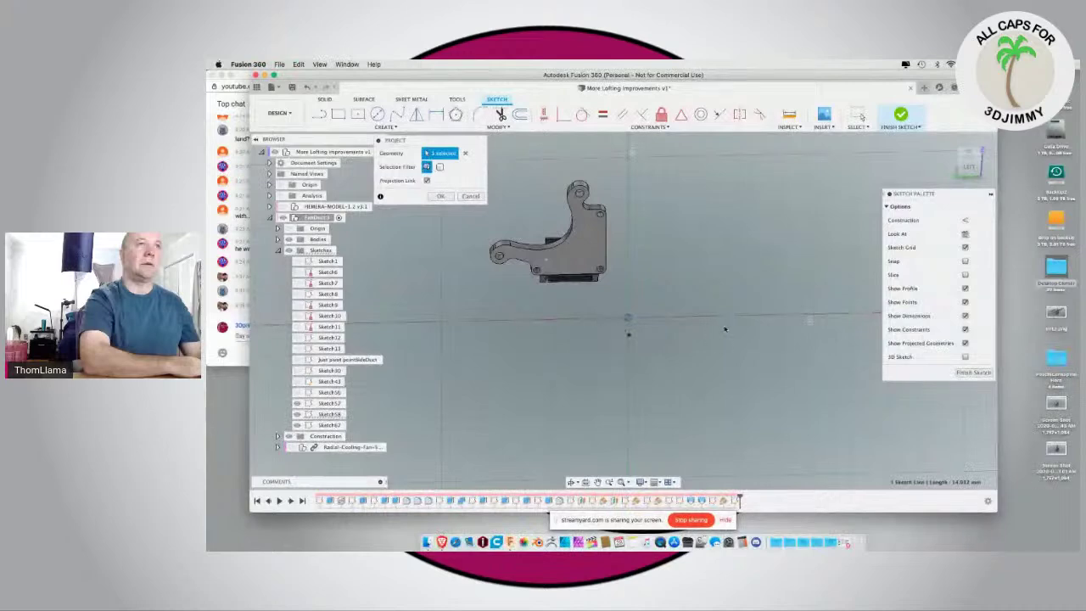
{"action": "left_click", "coordinate": [440, 197]}
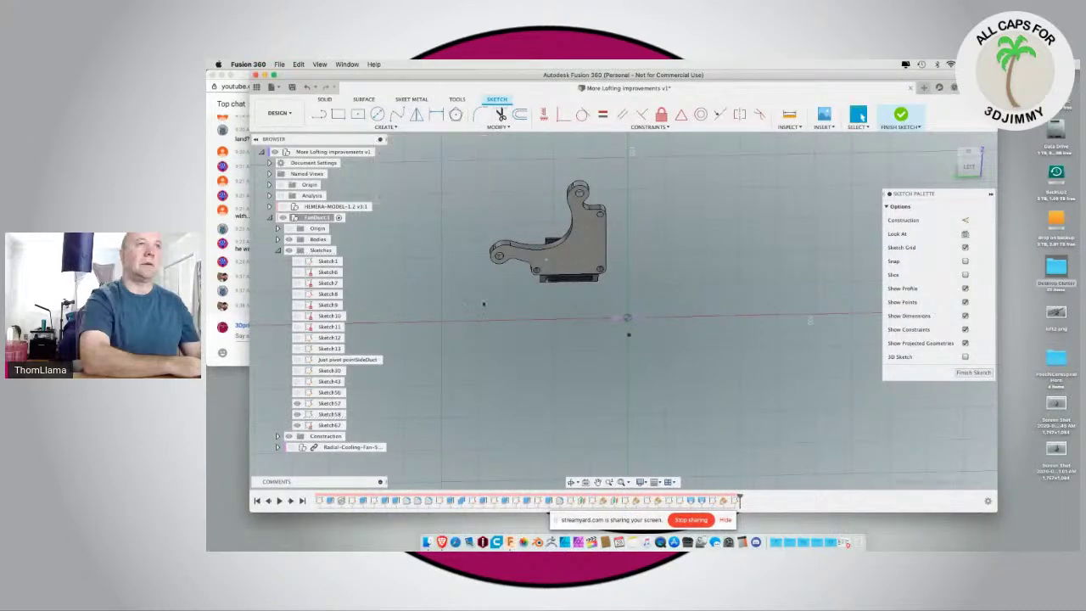
Step: Draw an 8 mm high rectangle standing on the projected octagon side, spanning its full length
{"action": "mouse_move", "coordinate": [512, 303]}
{"action": "middle_mouse_down", "text": "shift"}
{"action": "mouse_move", "coordinate": [626, 298]}
{"action": "mouse_move", "coordinate": [622, 280]}
{"action": "middle_mouse_up", "text": "shift"}
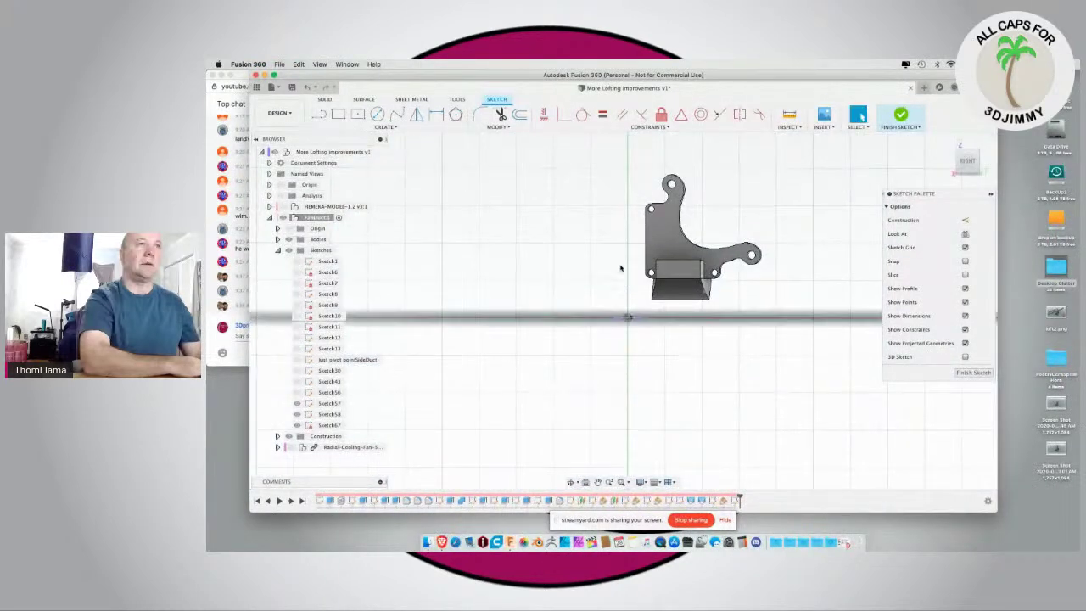
{"action": "key", "text": "r"}
{"action": "scroll", "coordinate": [628, 303], "scroll_direction": "up", "scroll_amount": 5}
{"action": "left_click", "coordinate": [576, 357]}
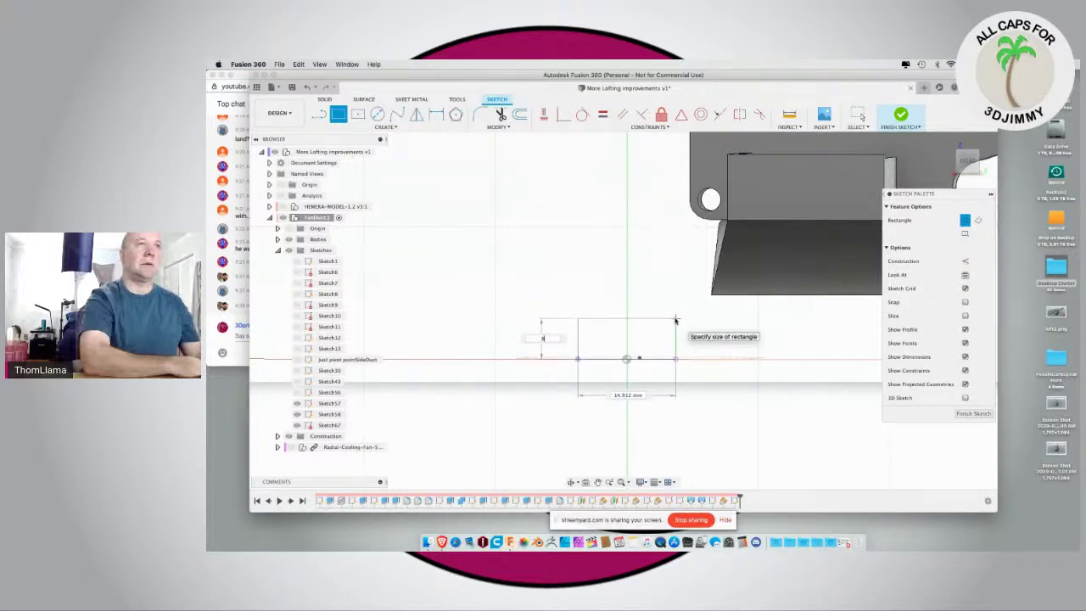
{"action": "key", "text": "Return"}
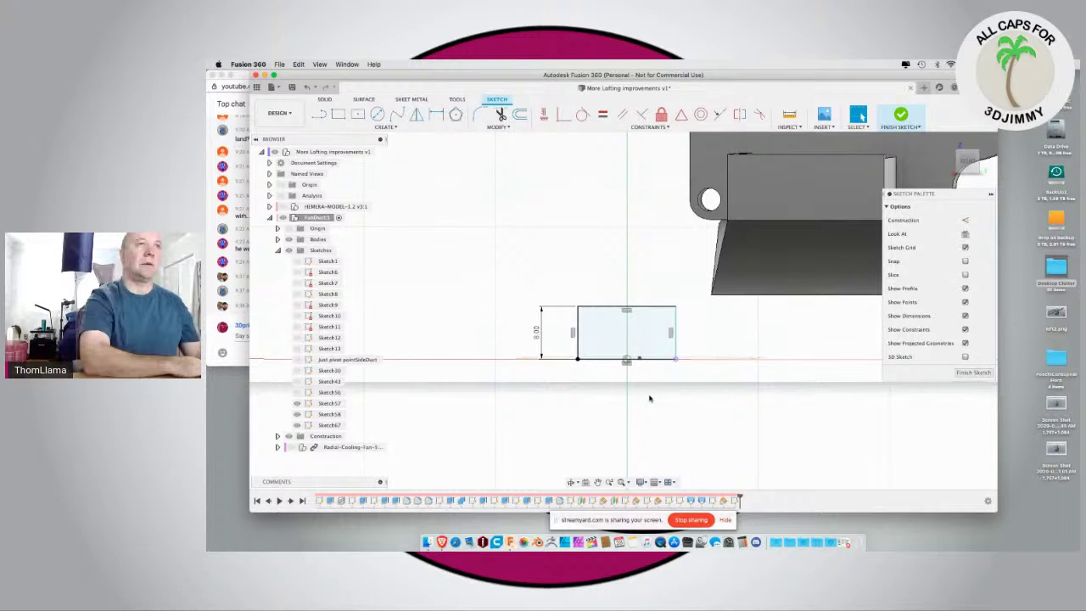
Step: Try to constrain the rectangle's loose lower corner coincident with the end of the projected octagon side
{"action": "left_click", "coordinate": [563, 113]}
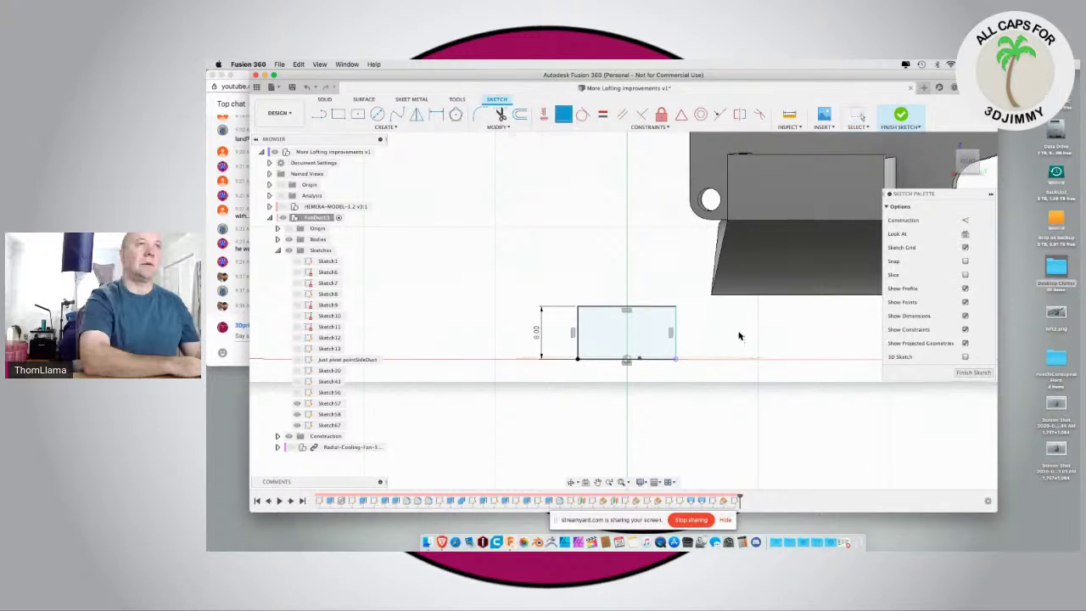
{"action": "left_click", "coordinate": [676, 363]}
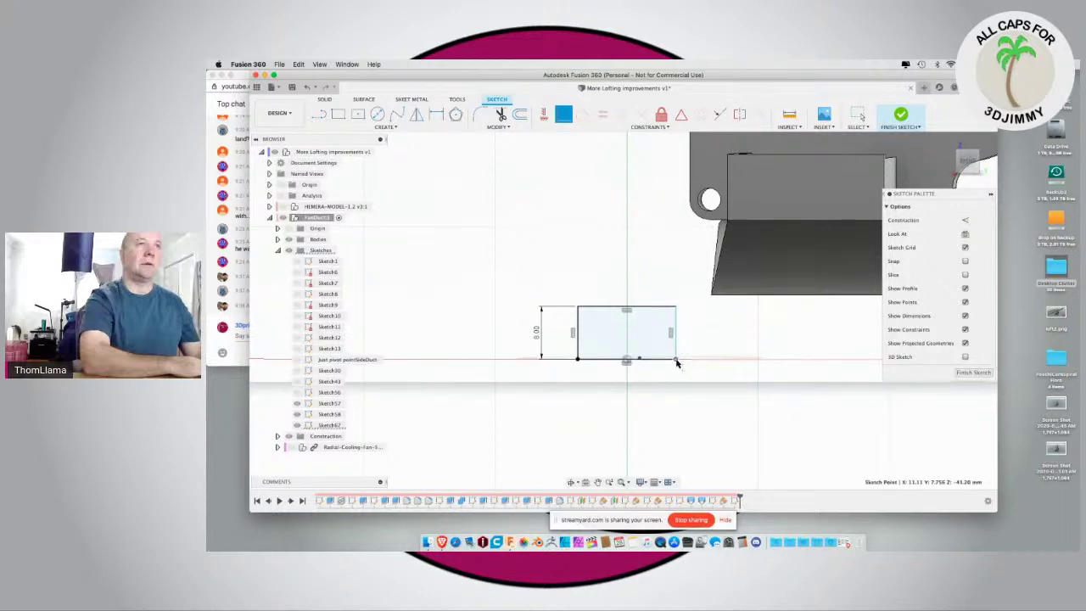
{"action": "scroll", "coordinate": [672, 375], "scroll_direction": "up", "scroll_amount": 5}
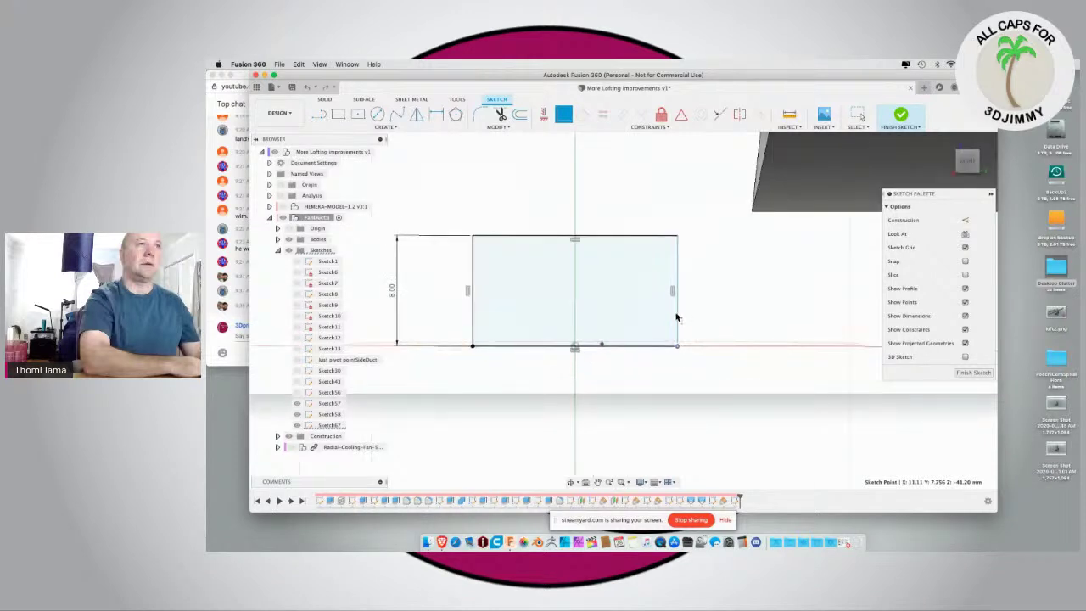
{"action": "key", "text": "Escape"}
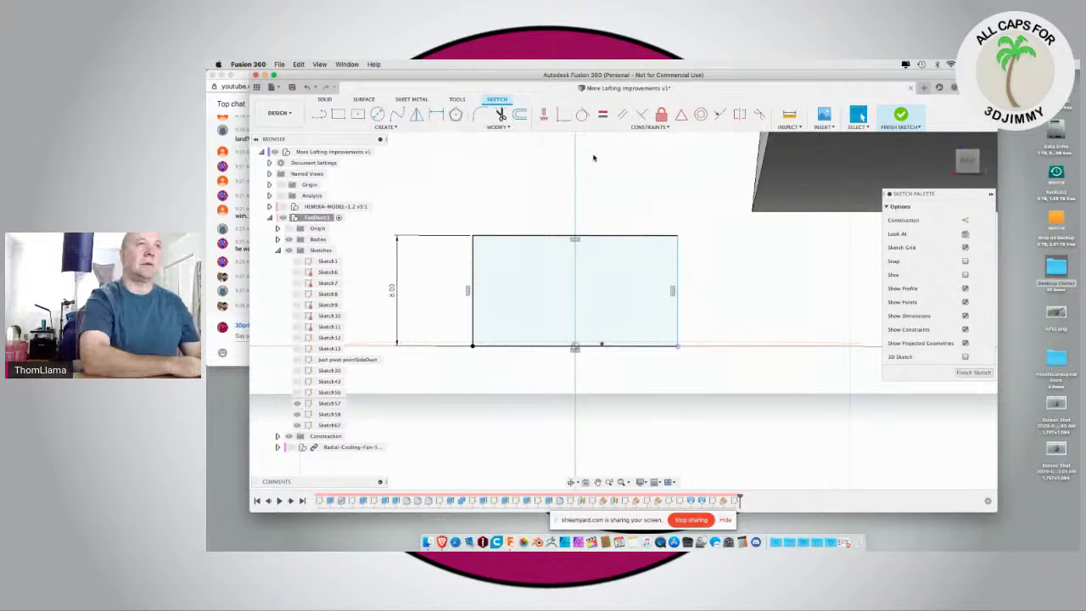
{"action": "left_click", "coordinate": [563, 114]}
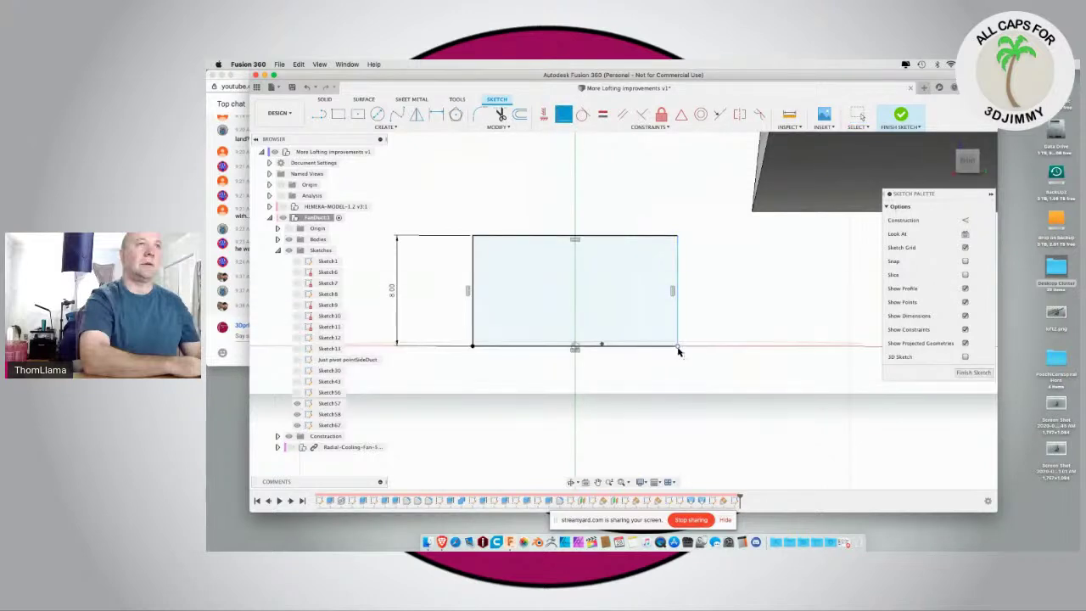
{"action": "scroll", "coordinate": [682, 352], "scroll_direction": "up", "scroll_amount": 5}
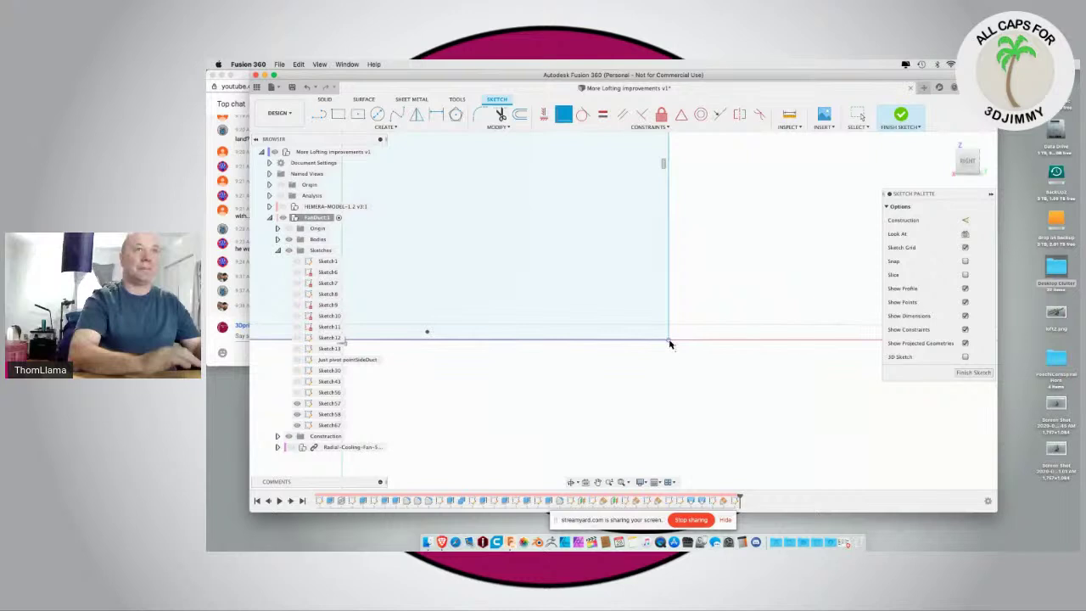
{"action": "left_click", "coordinate": [669, 342]}
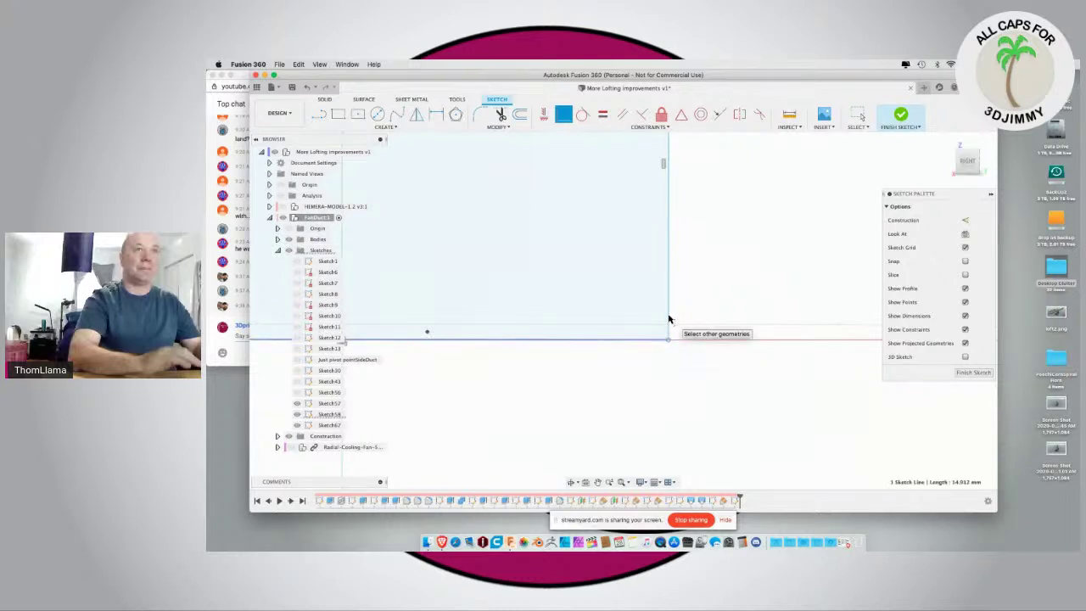
{"action": "scroll", "coordinate": [696, 361], "scroll_direction": "down", "scroll_amount": 2}
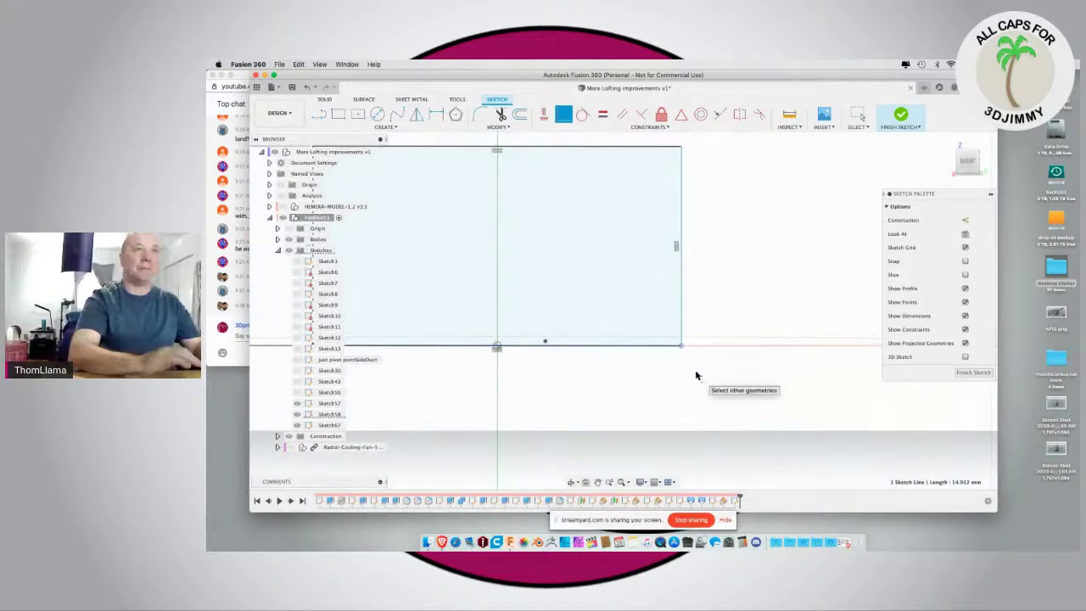
{"action": "key", "text": "Escape"}
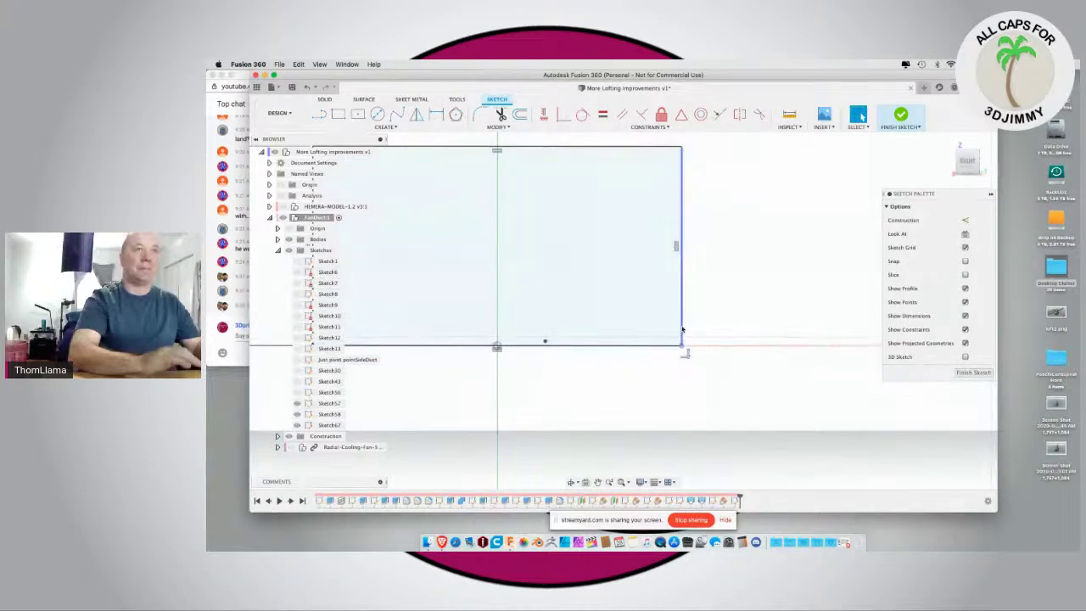
Step: Pull the rectangle's loose vertical side outward, make it coincident with the projected side's endpoint, and finish the sketch
{"action": "left_click_drag", "start_coordinate": [683, 329], "coordinate": [698, 330]}
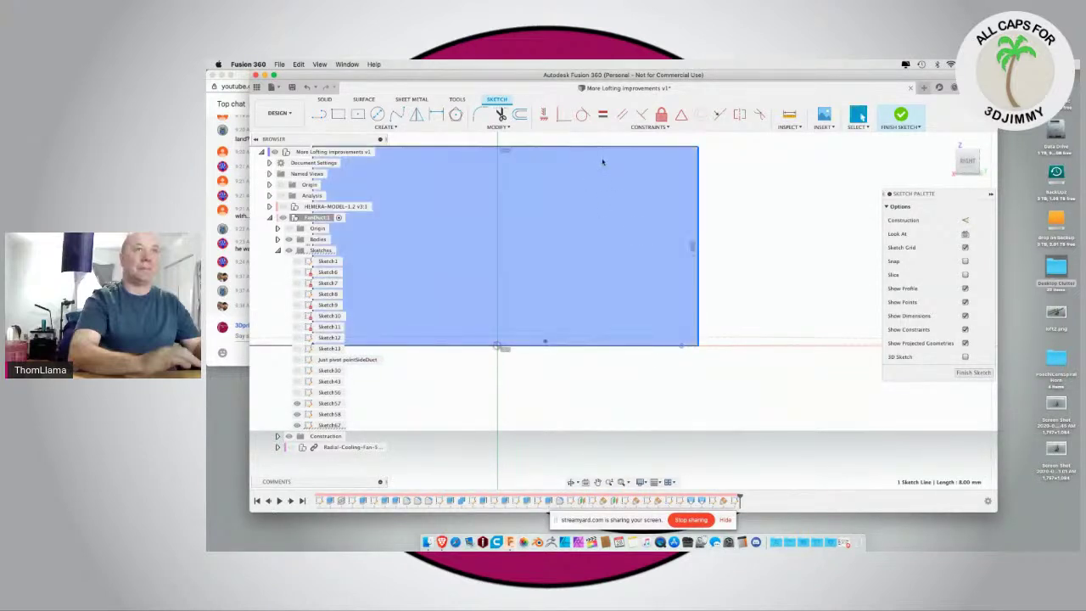
{"action": "left_click", "coordinate": [563, 114]}
{"action": "left_click", "coordinate": [682, 346]}
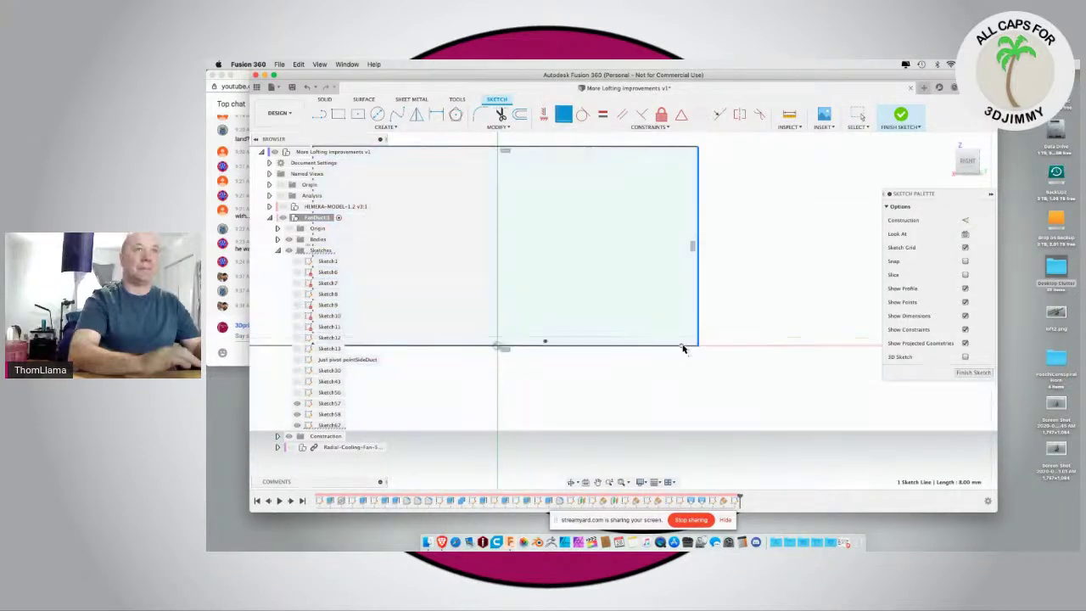
{"action": "left_click", "coordinate": [682, 346]}
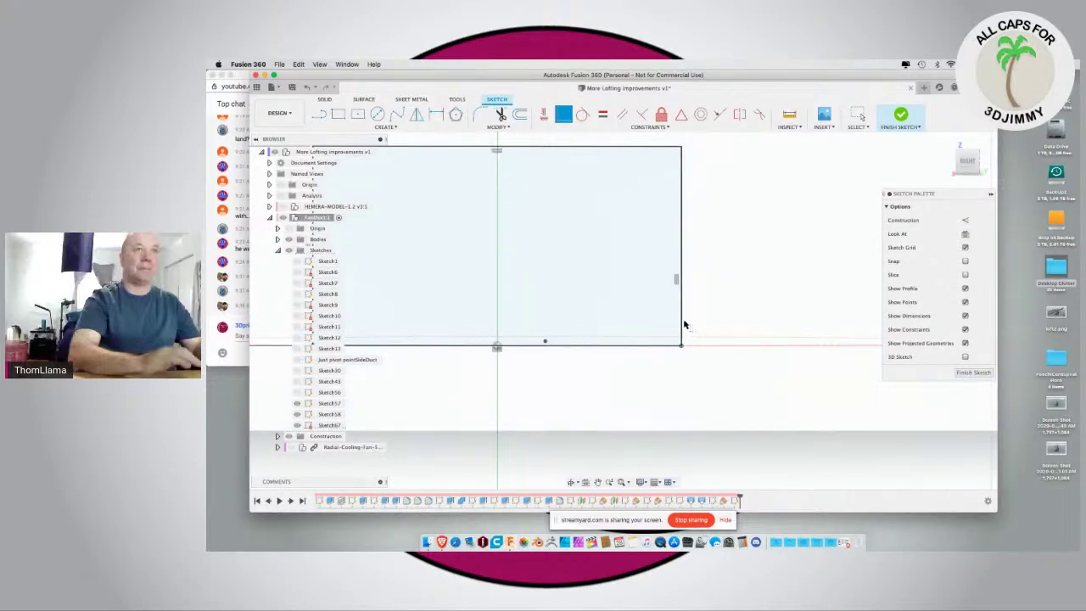
{"action": "left_click", "coordinate": [958, 374]}
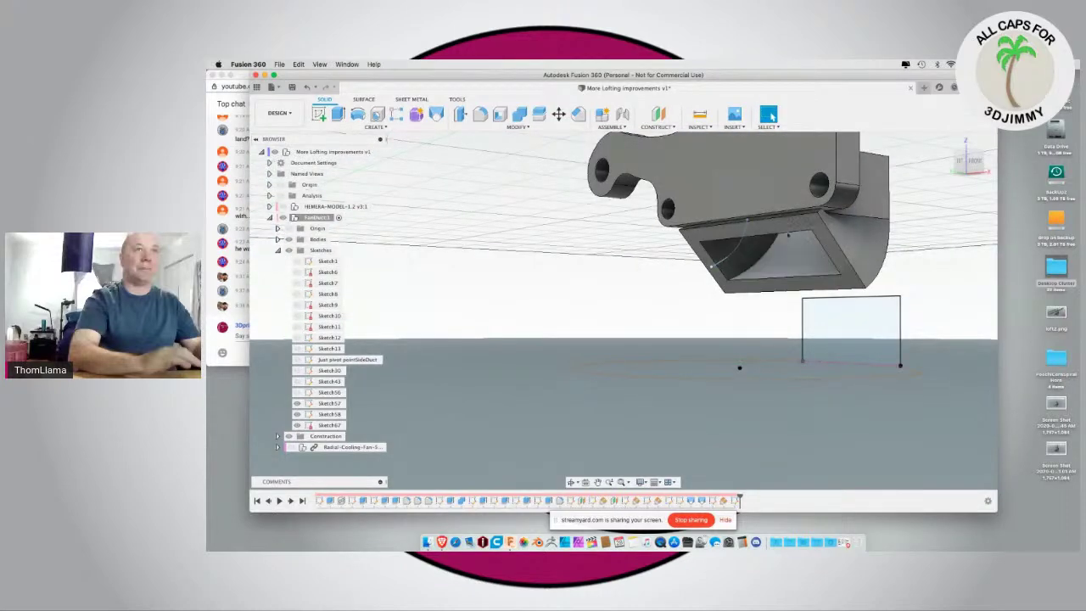
Step: Create a sketch on the angled rim face of the duct opening, project that face's outlines, and finish the sketch
{"action": "left_click", "coordinate": [785, 226]}
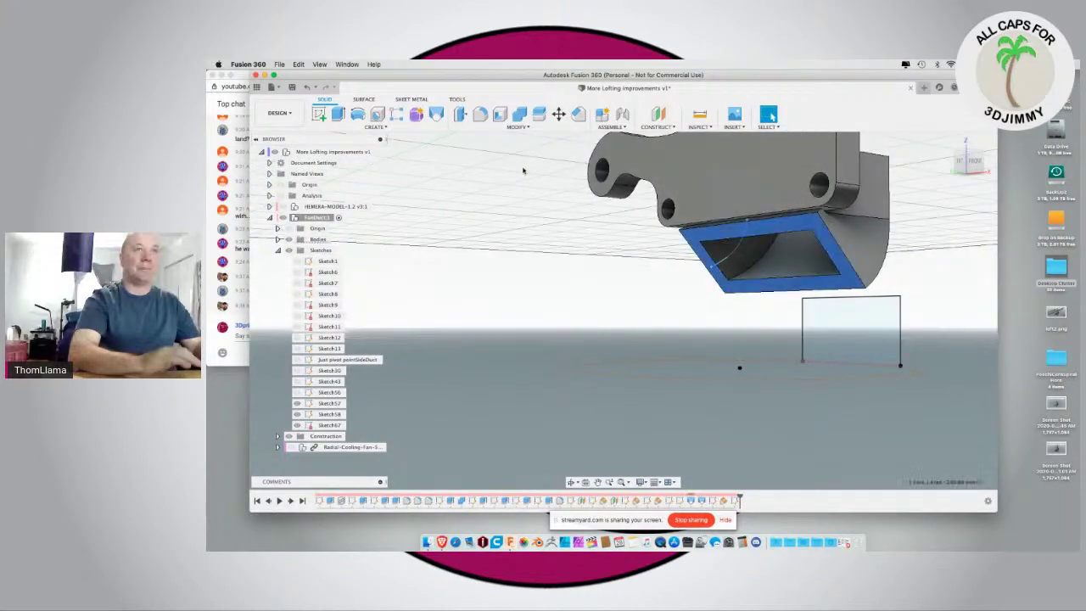
{"action": "left_click", "coordinate": [319, 117]}
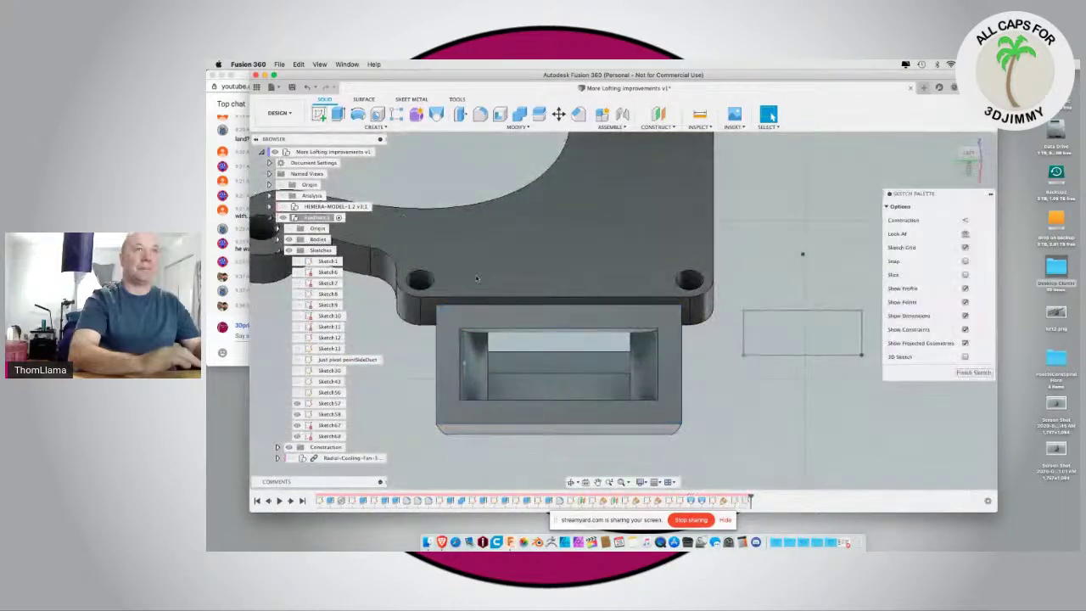
{"action": "key", "text": "p"}
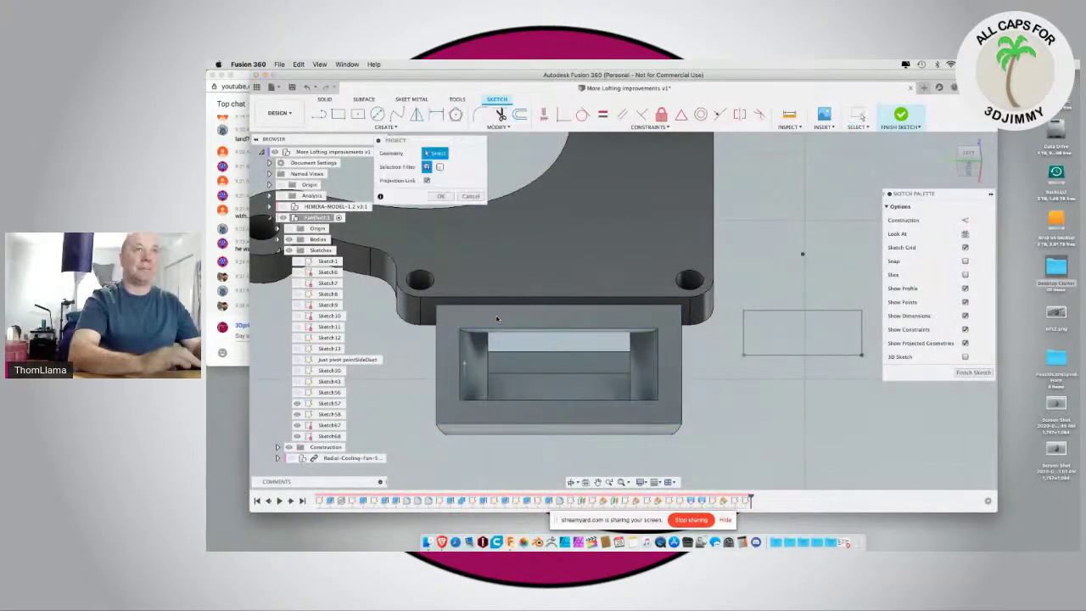
{"action": "left_click", "coordinate": [502, 325]}
{"action": "left_click", "coordinate": [439, 196]}
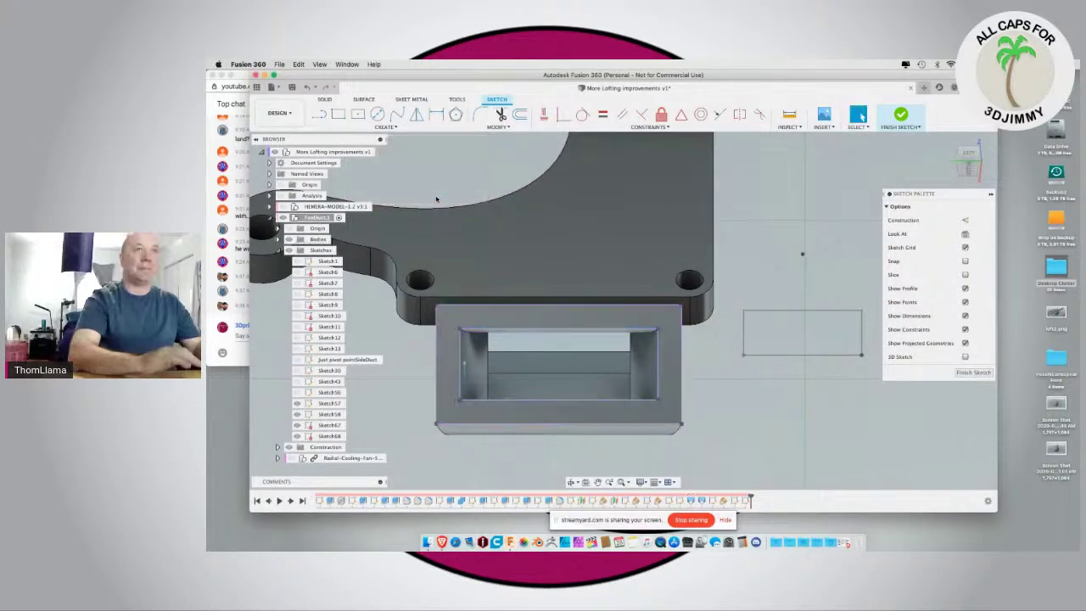
{"action": "left_click", "coordinate": [976, 372]}
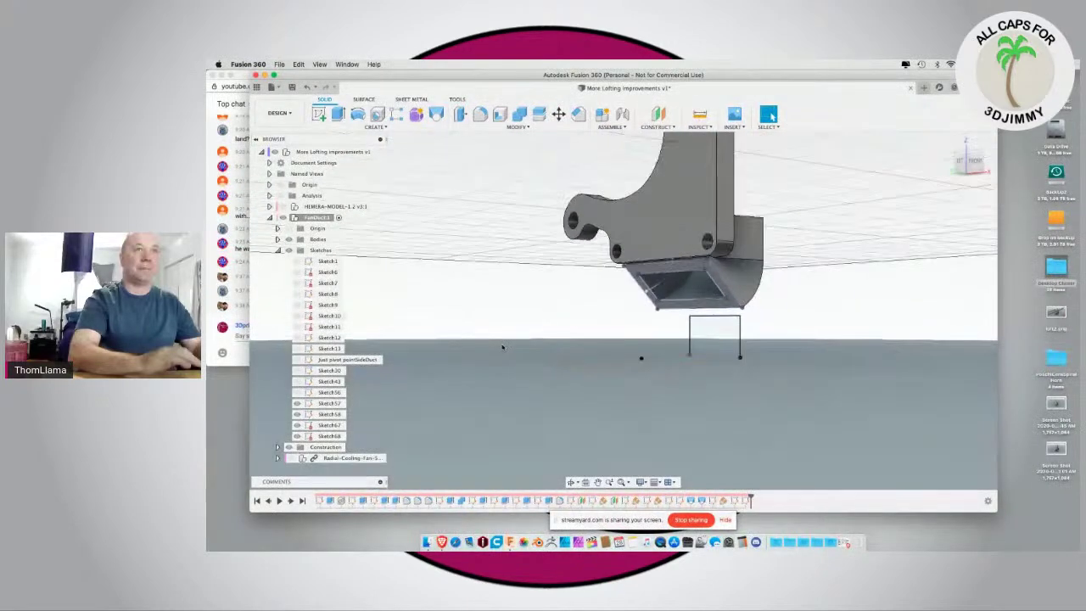
Step: Create a sketch on the duct's flat side face and draw a three-point spline from the angled opening to the outlet rectangle
{"action": "left_click", "coordinate": [748, 238]}
{"action": "left_click", "coordinate": [319, 113]}
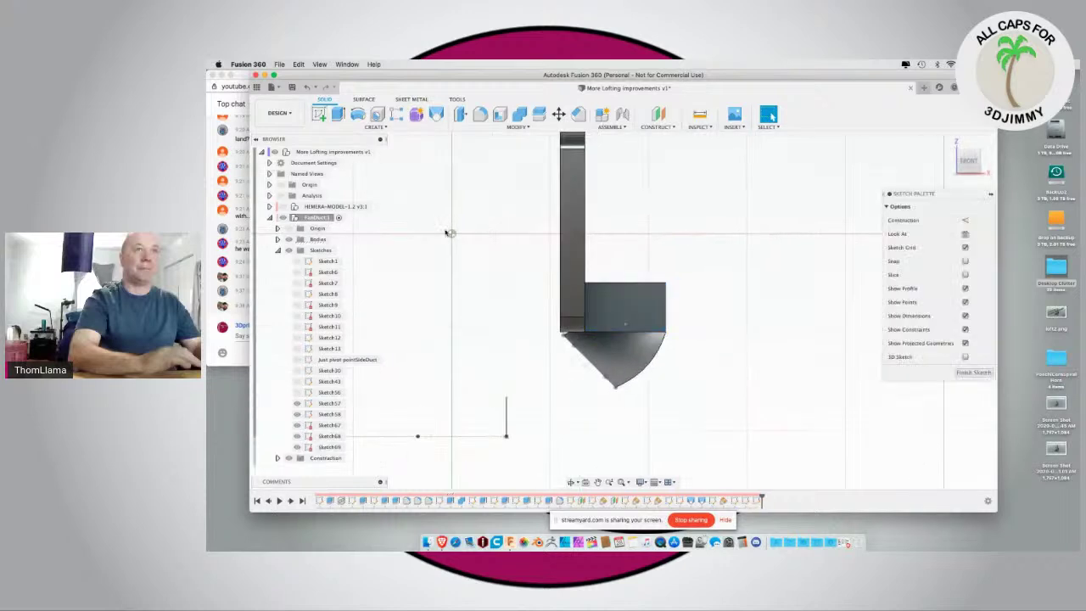
{"action": "left_click", "coordinate": [397, 114]}
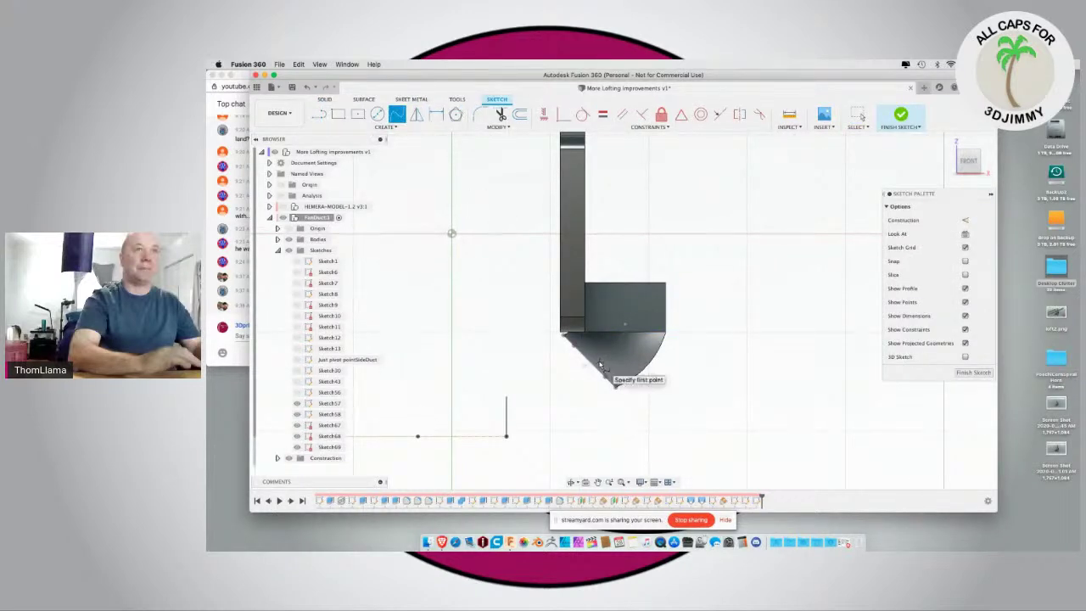
{"action": "left_click", "coordinate": [599, 363]}
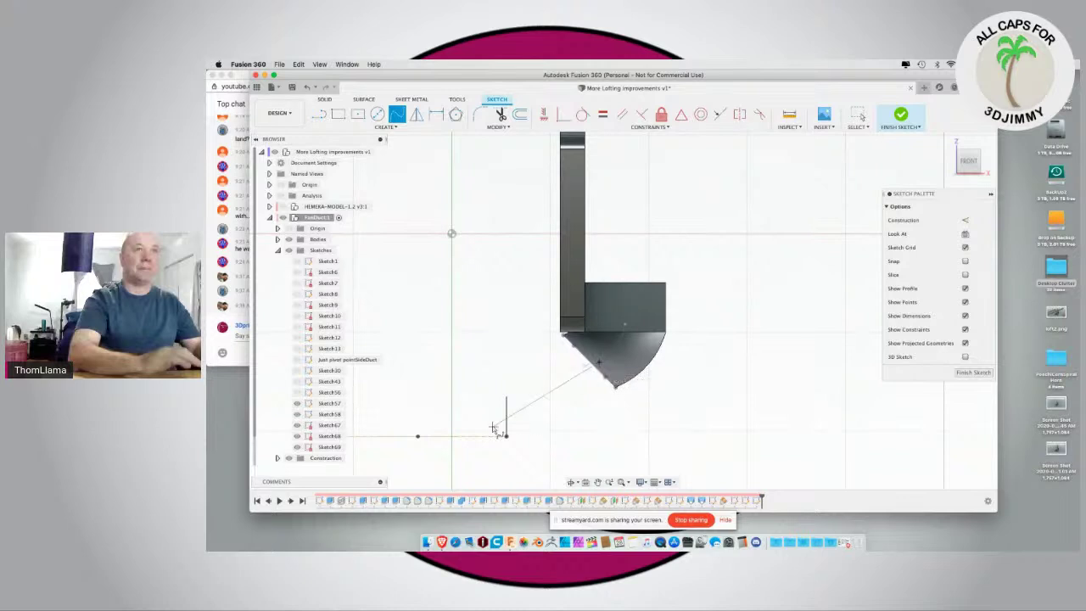
{"action": "left_click", "coordinate": [560, 395]}
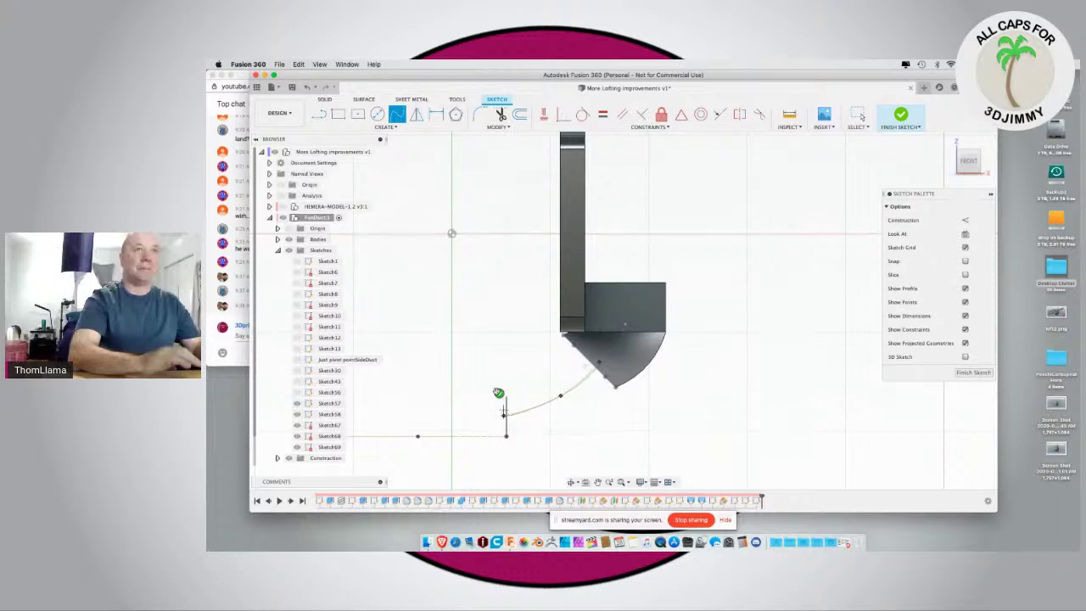
{"action": "left_click", "coordinate": [512, 427]}
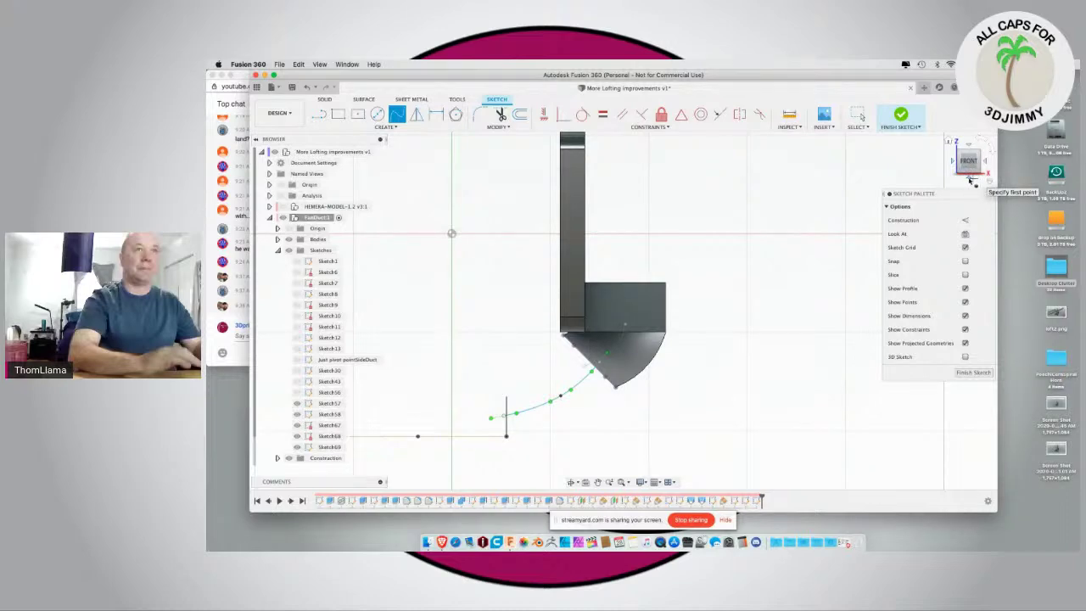
{"action": "key", "text": "Escape"}
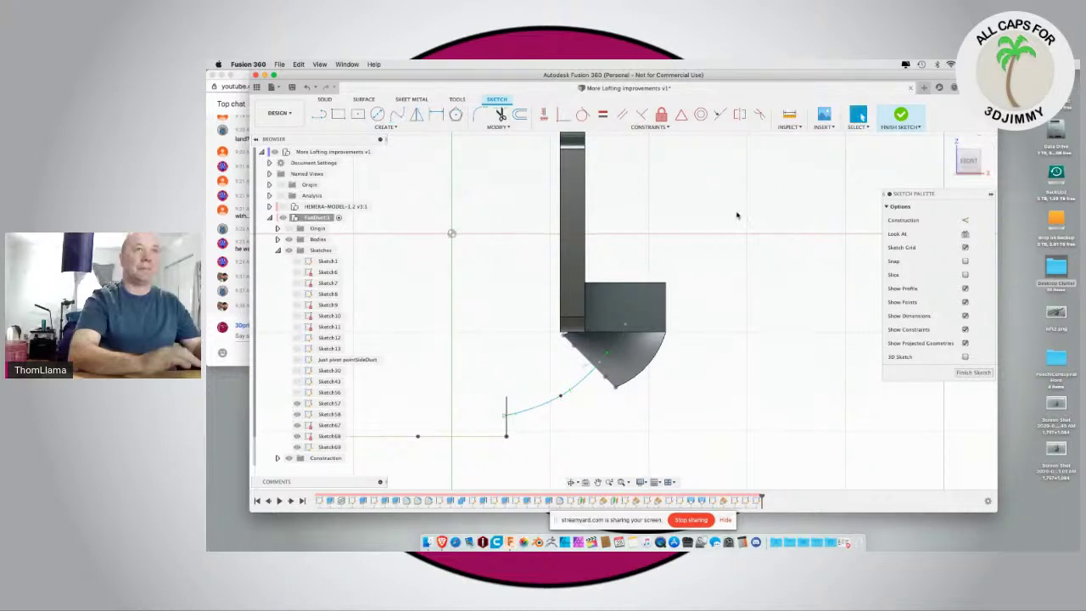
Step: Move the spline's outlet end about 19.7 mm sideways onto the rectangle, centre its start in the duct opening, and place its middle point between them
{"action": "left_click", "coordinate": [970, 179]}
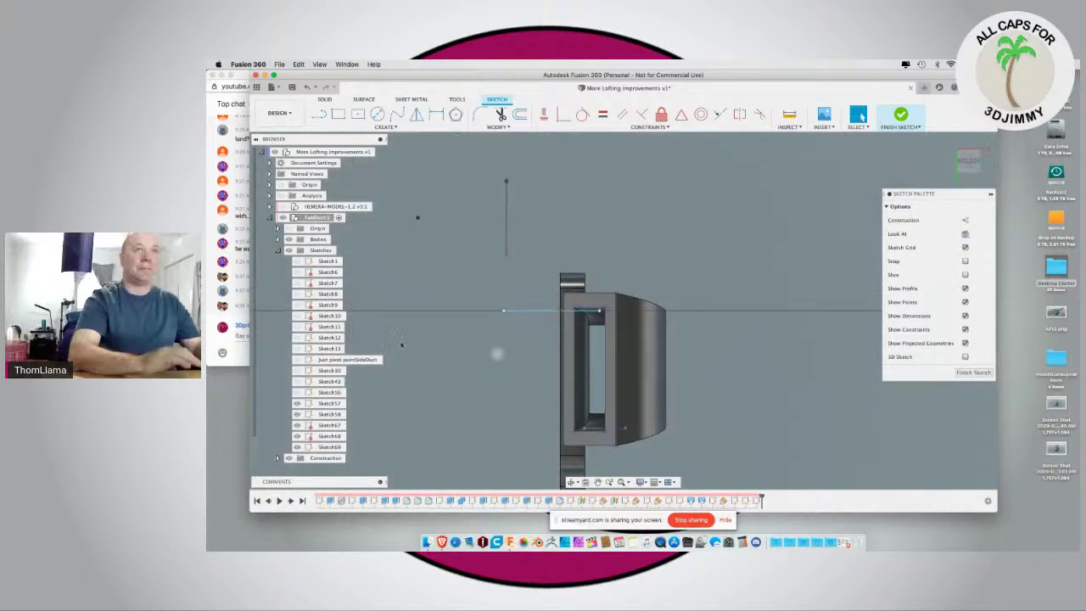
{"action": "key", "text": "m"}
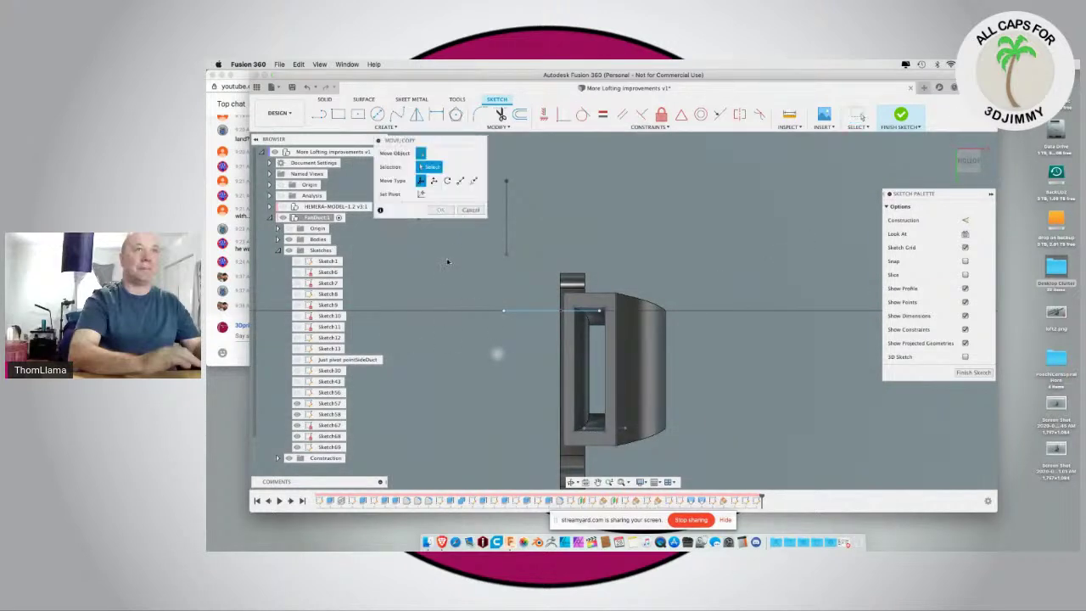
{"action": "left_click", "coordinate": [502, 313]}
{"action": "left_click_drag", "start_coordinate": [512, 294], "coordinate": [515, 201]}
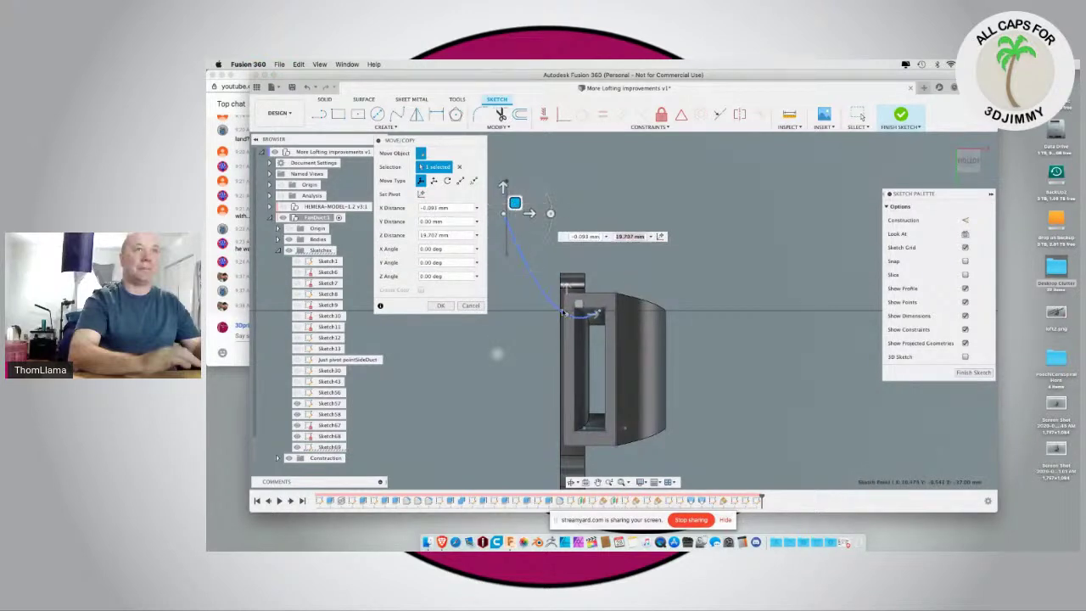
{"action": "mouse_move", "coordinate": [560, 312]}
{"action": "left_mouse_down"}
{"action": "mouse_move", "coordinate": [574, 300]}
{"action": "mouse_move", "coordinate": [561, 221]}
{"action": "mouse_move", "coordinate": [572, 230]}
{"action": "left_mouse_up"}
{"action": "mouse_move", "coordinate": [598, 314]}
{"action": "left_mouse_down"}
{"action": "mouse_move", "coordinate": [612, 300]}
{"action": "mouse_move", "coordinate": [596, 354]}
{"action": "mouse_move", "coordinate": [608, 352]}
{"action": "left_mouse_up"}
{"action": "mouse_move", "coordinate": [560, 242]}
{"action": "left_mouse_down"}
{"action": "mouse_move", "coordinate": [575, 232]}
{"action": "mouse_move", "coordinate": [571, 261]}
{"action": "left_mouse_up"}
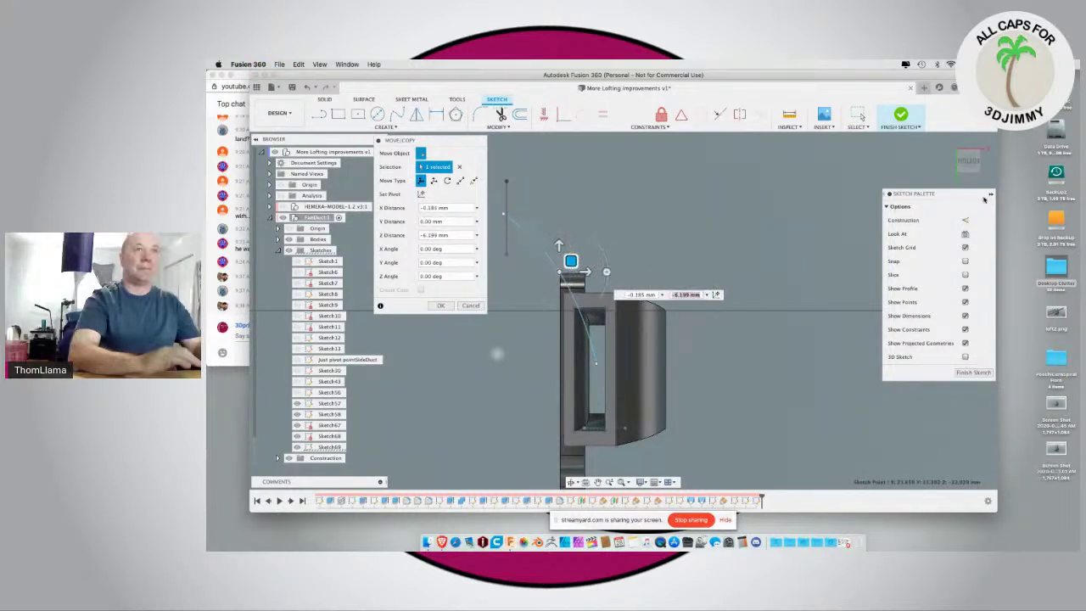
Step: Hide Sketch57, raise the spline's middle point about 0.46 mm, and accept the move
{"action": "left_click", "coordinate": [972, 148]}
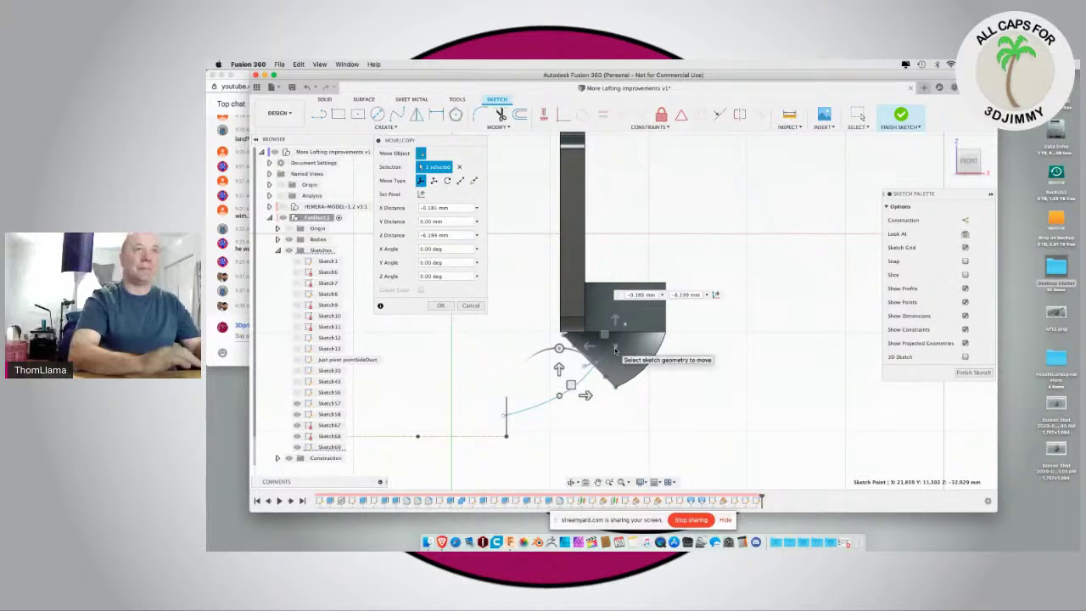
{"action": "left_click", "coordinate": [297, 404]}
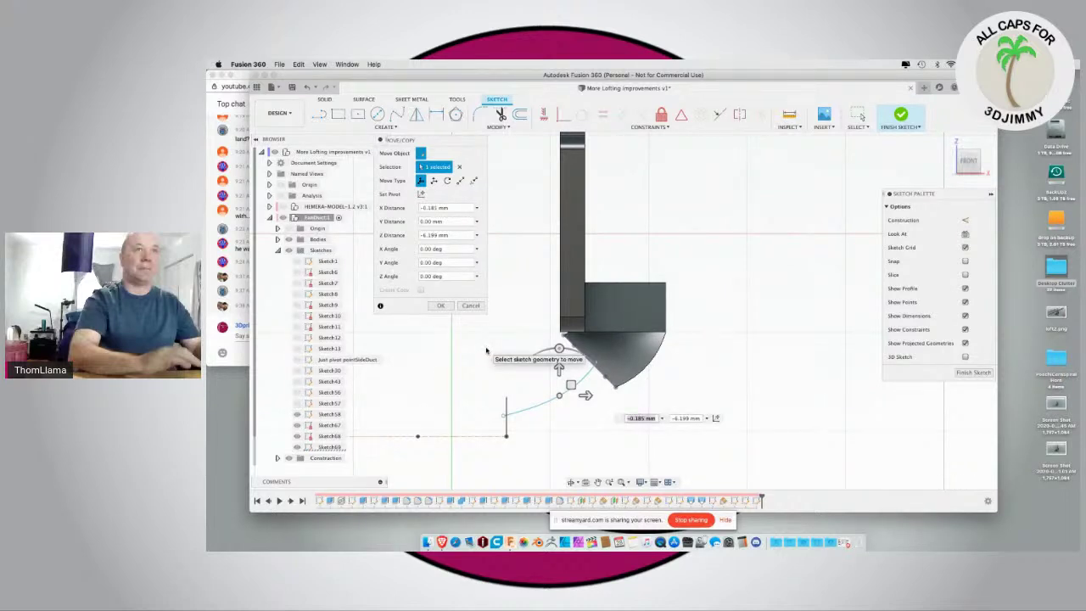
{"action": "left_click_drag", "start_coordinate": [572, 387], "coordinate": [571, 383]}
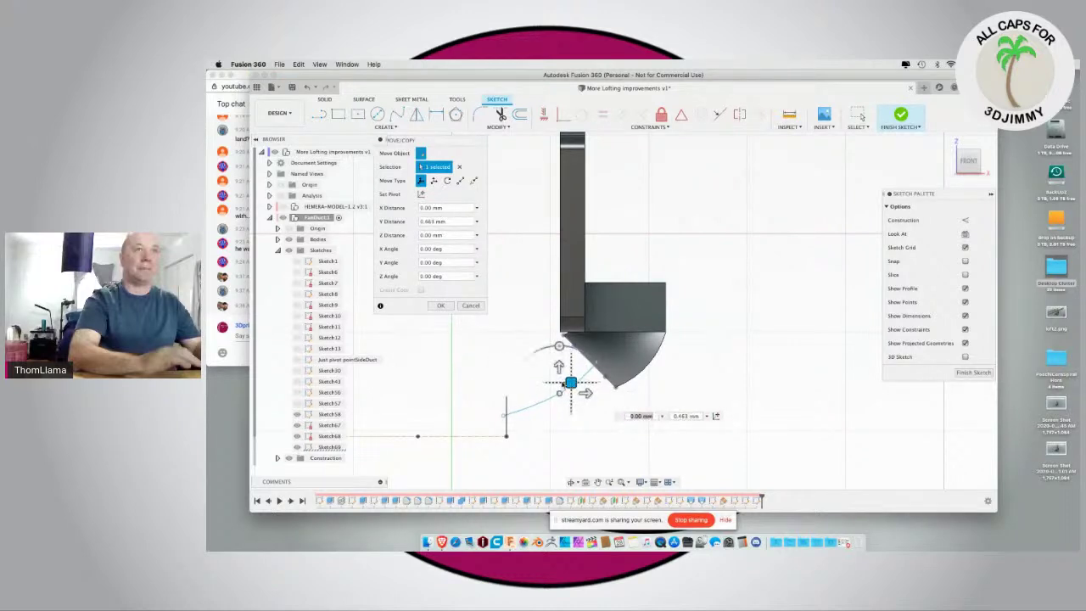
{"action": "left_click", "coordinate": [447, 307]}
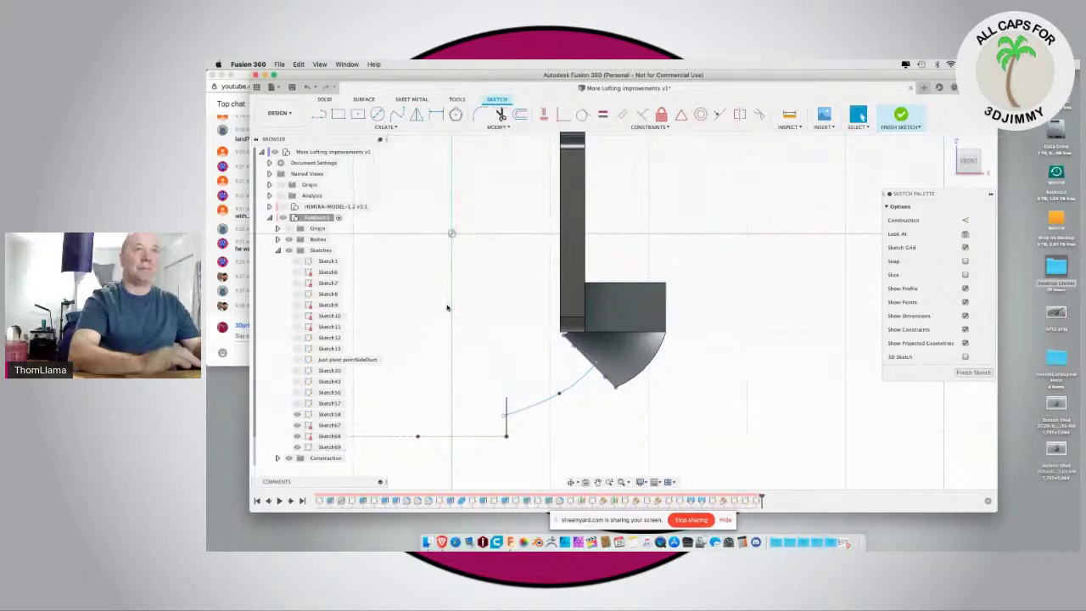
{"action": "middle_click_drag", "start_coordinate": [452, 363], "coordinate": [507, 368], "text": "shift"}
{"action": "left_click", "coordinate": [479, 322]}
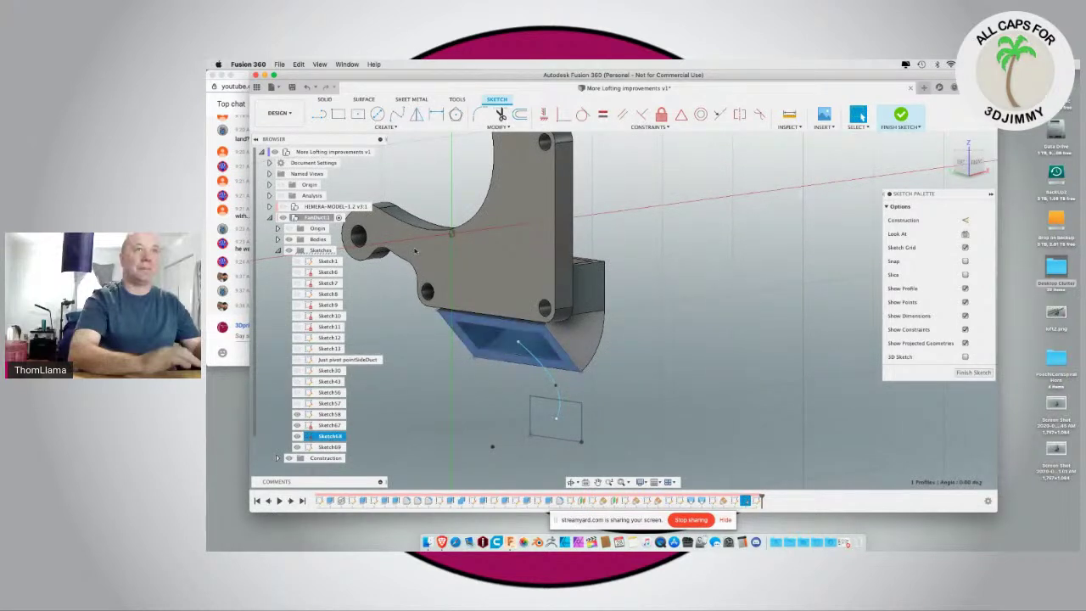
{"action": "left_click", "coordinate": [315, 88]}
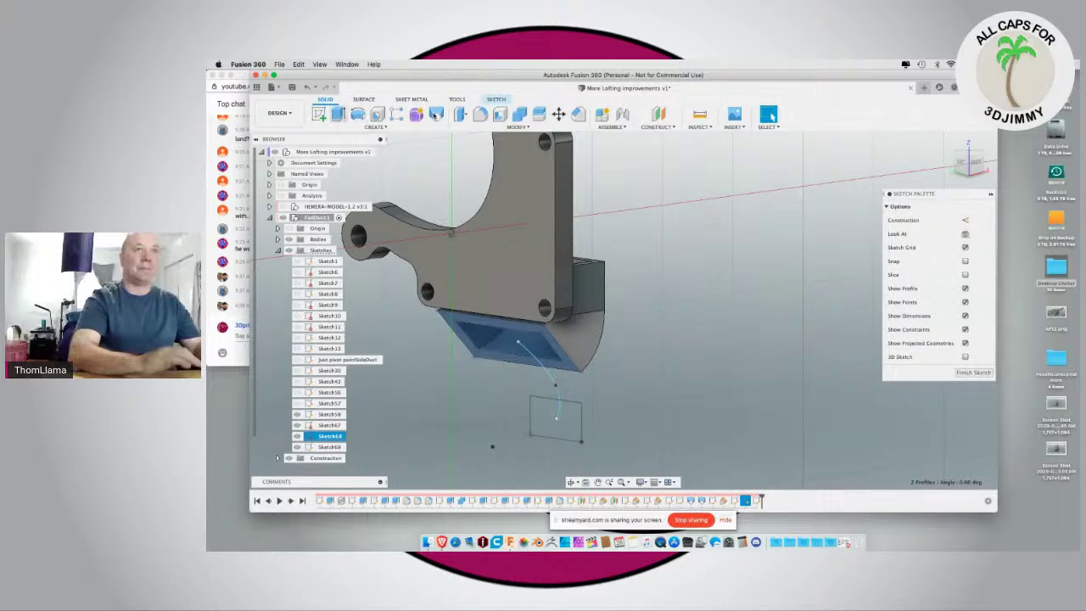
{"action": "left_click", "coordinate": [435, 115]}
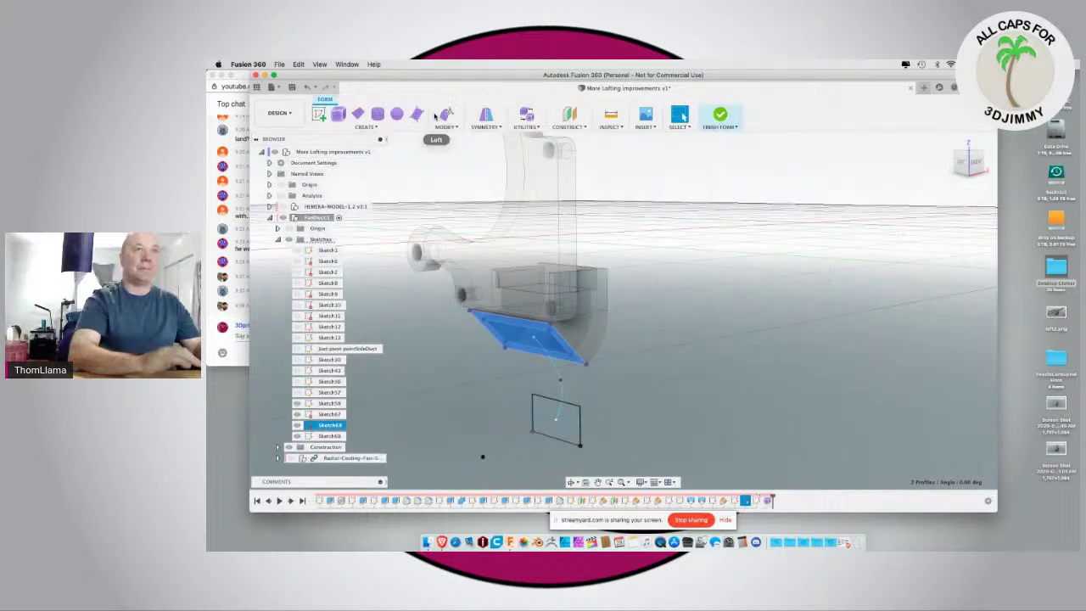
{"action": "left_click", "coordinate": [310, 89]}
{"action": "left_click", "coordinate": [311, 89]}
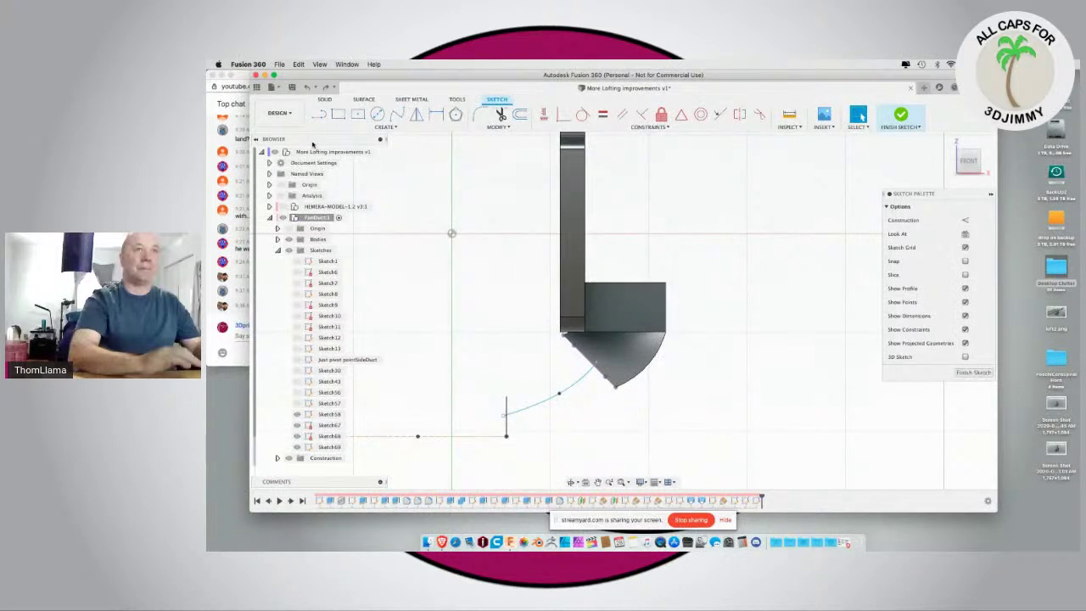
Step: Loft from the full duct opening profile to the outlet rectangle, using the spline as the centerline guide
{"action": "left_click", "coordinate": [310, 88]}
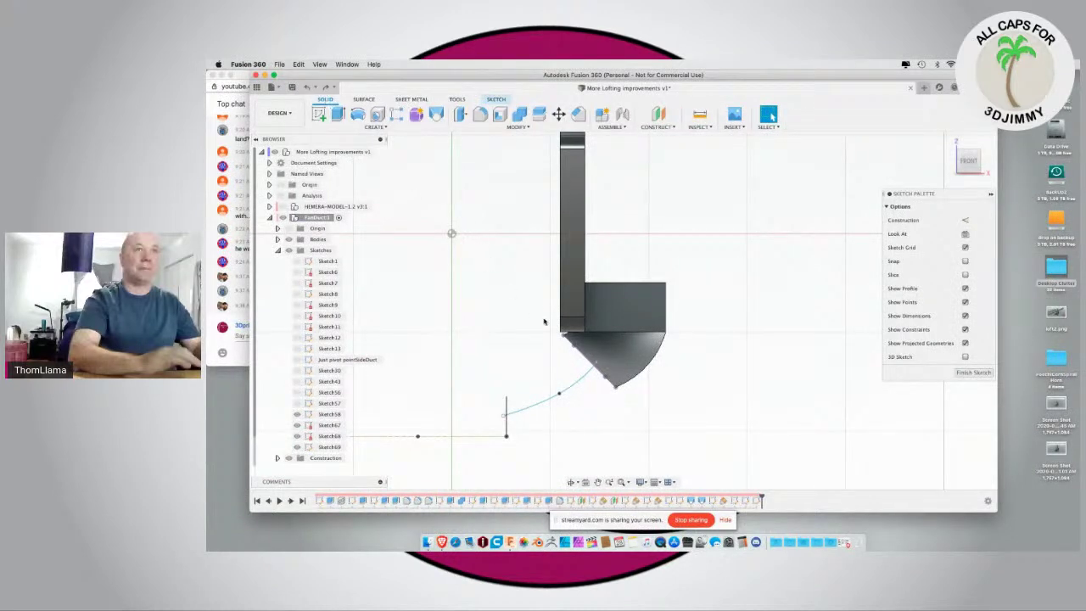
{"action": "middle_click_drag", "start_coordinate": [509, 333], "coordinate": [524, 354], "text": "shift"}
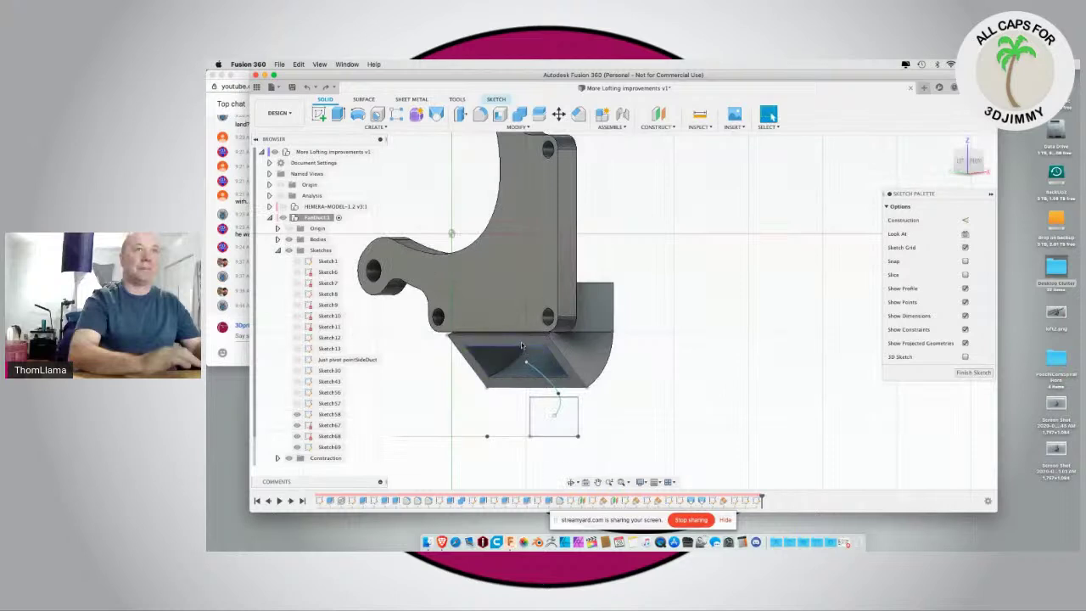
{"action": "left_click", "coordinate": [522, 342]}
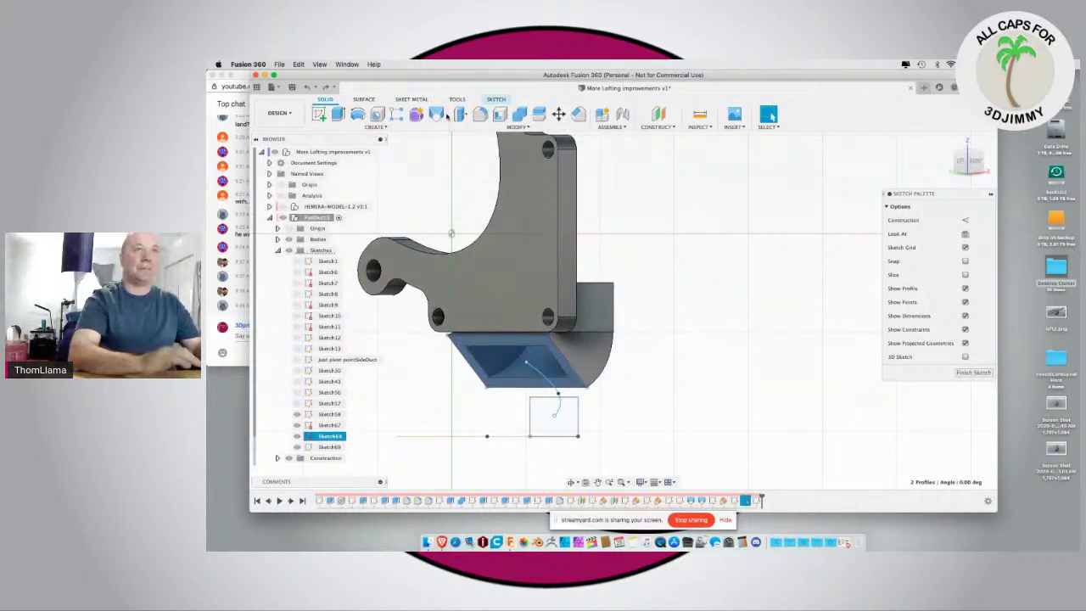
{"action": "left_click", "coordinate": [437, 114]}
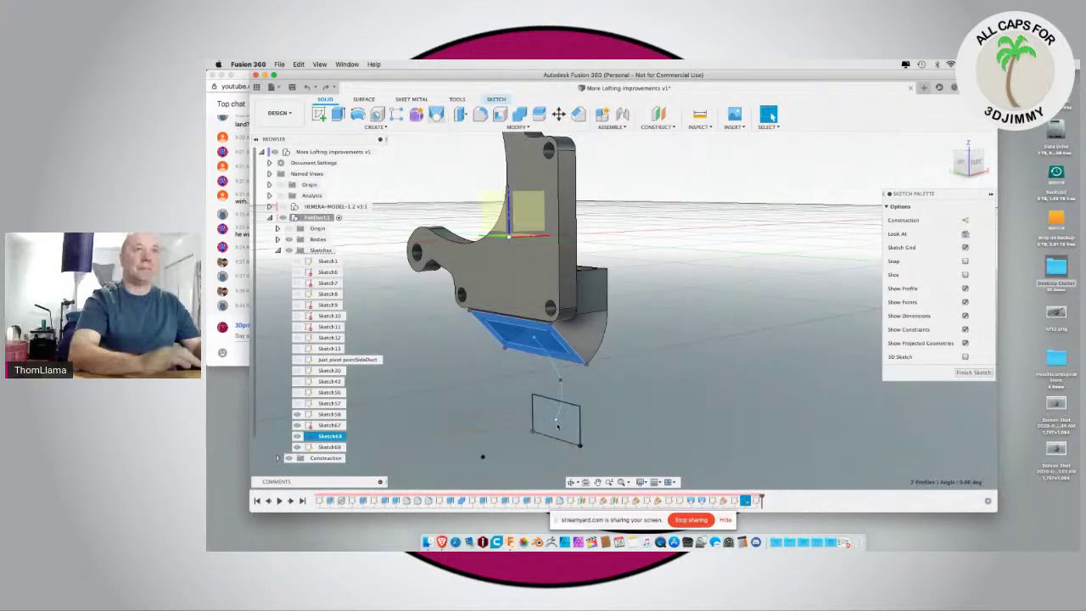
{"action": "left_click", "coordinate": [539, 413]}
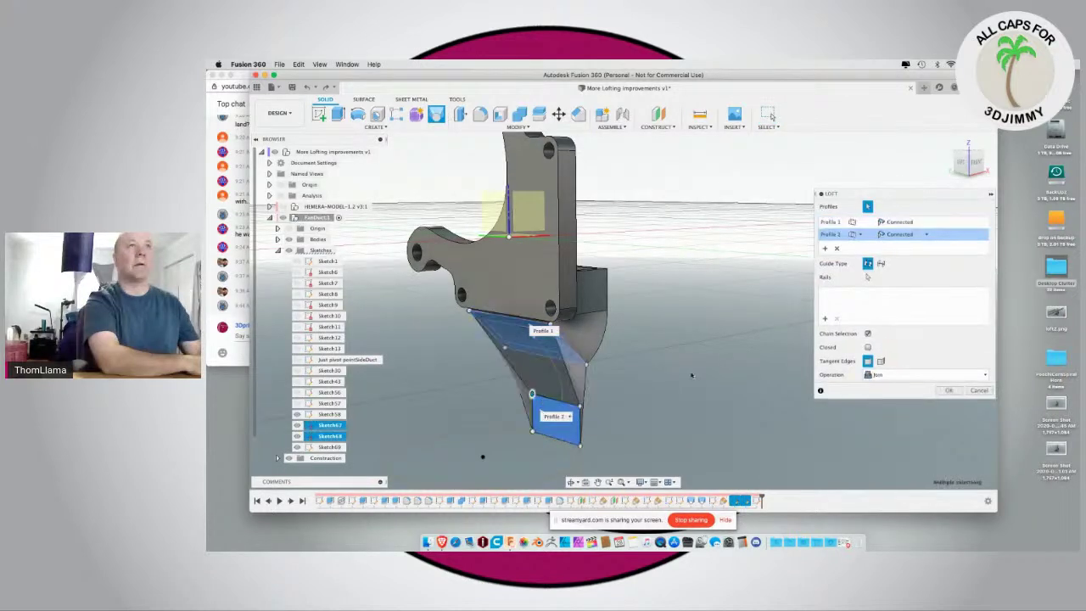
{"action": "left_click", "coordinate": [881, 263]}
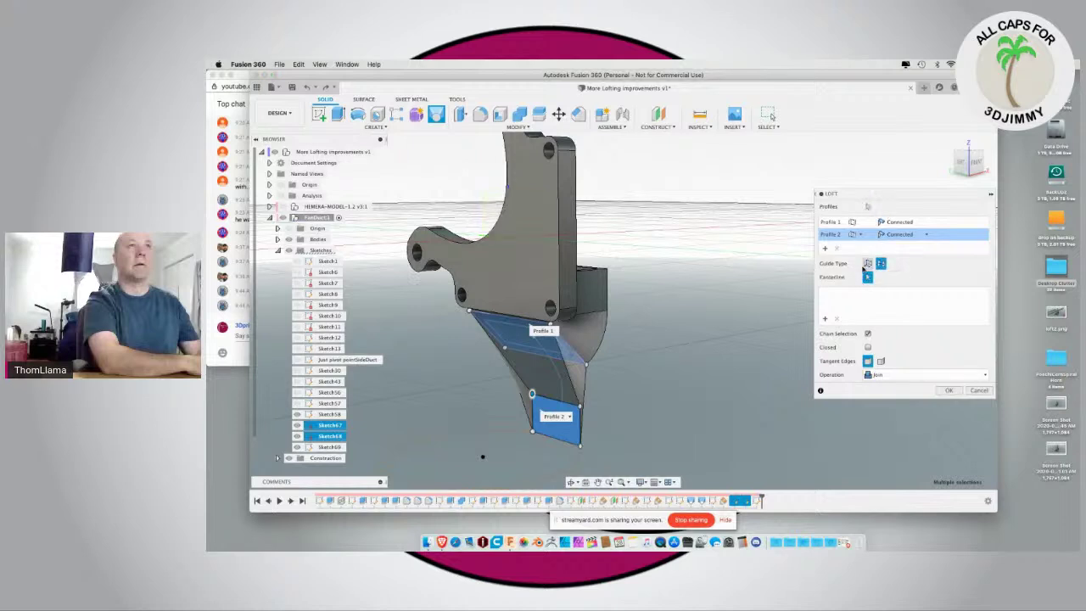
{"action": "left_click", "coordinate": [537, 400]}
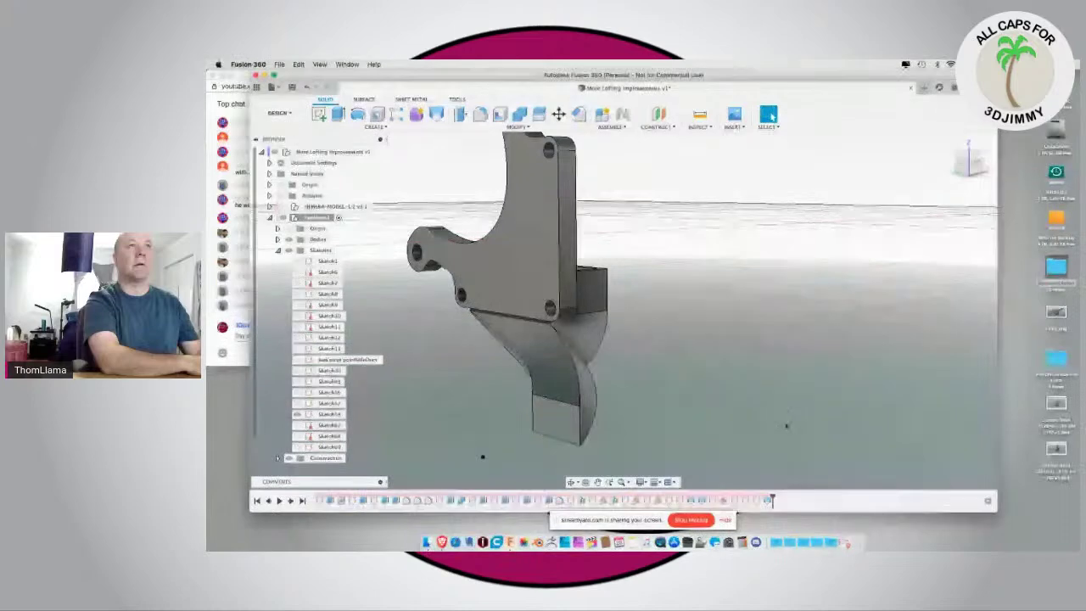
{"action": "middle_click_drag", "start_coordinate": [803, 447], "coordinate": [726, 484], "text": "shift"}
{"action": "key", "text": "Escape"}
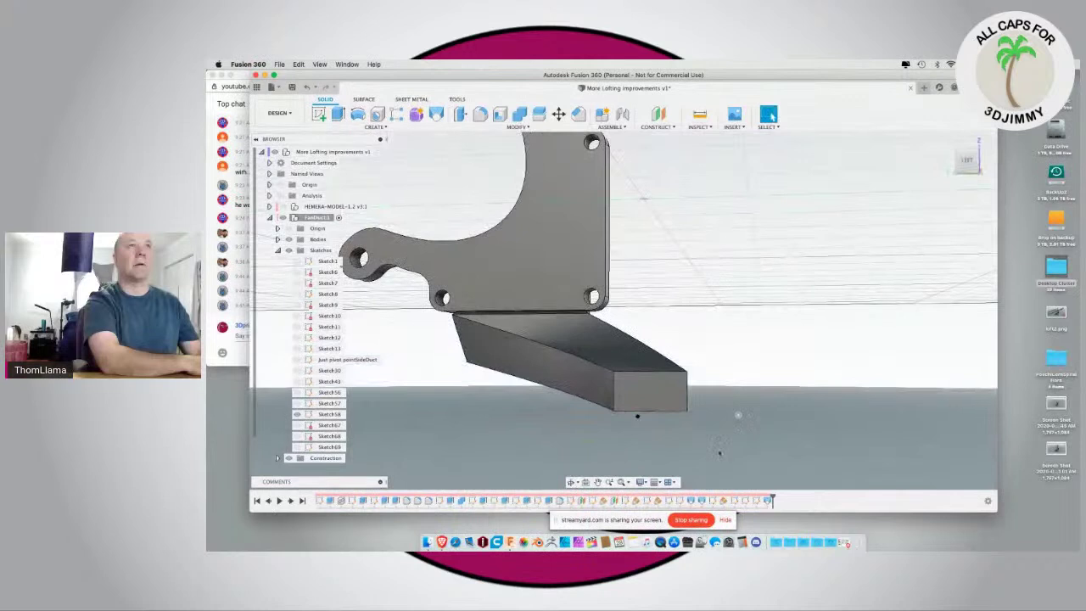
Step: Reorder the duct opening's sketch ahead of the outlet rectangle's sketch in the design history
{"action": "left_click", "coordinate": [734, 501]}
{"action": "left_click", "coordinate": [745, 501]}
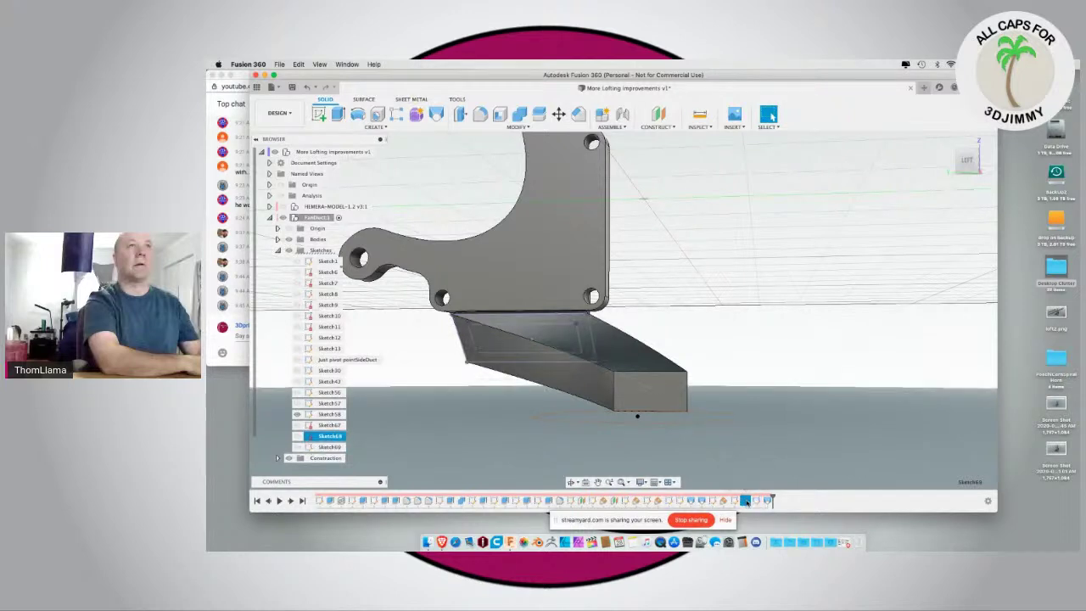
{"action": "left_click", "coordinate": [737, 503]}
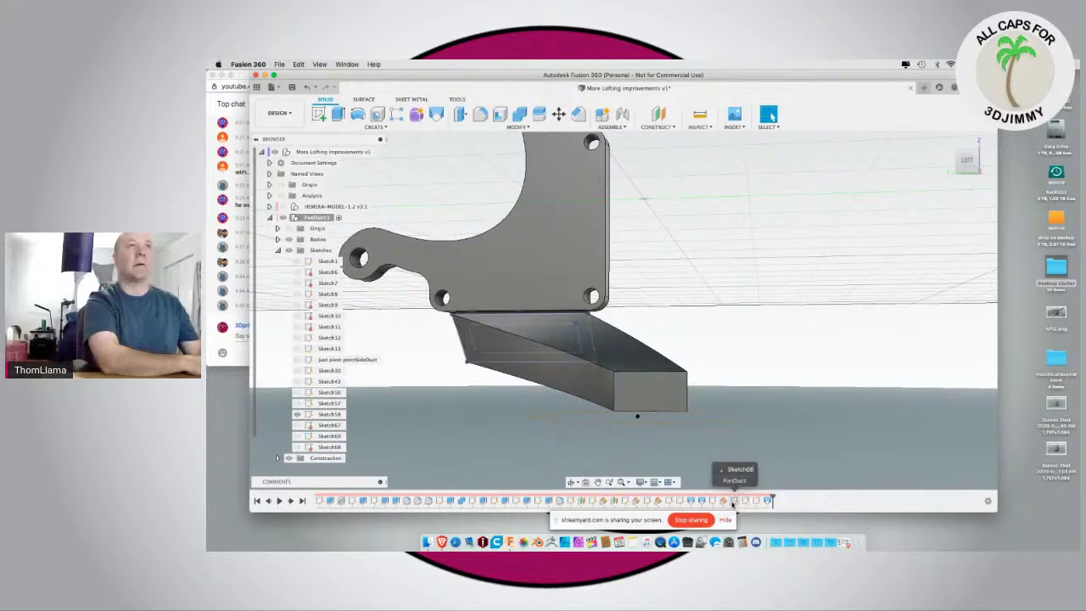
Step: Rename the duct opening's sketch as Main Duct Start
{"action": "left_click", "coordinate": [733, 502]}
{"action": "right_click", "coordinate": [734, 504]}
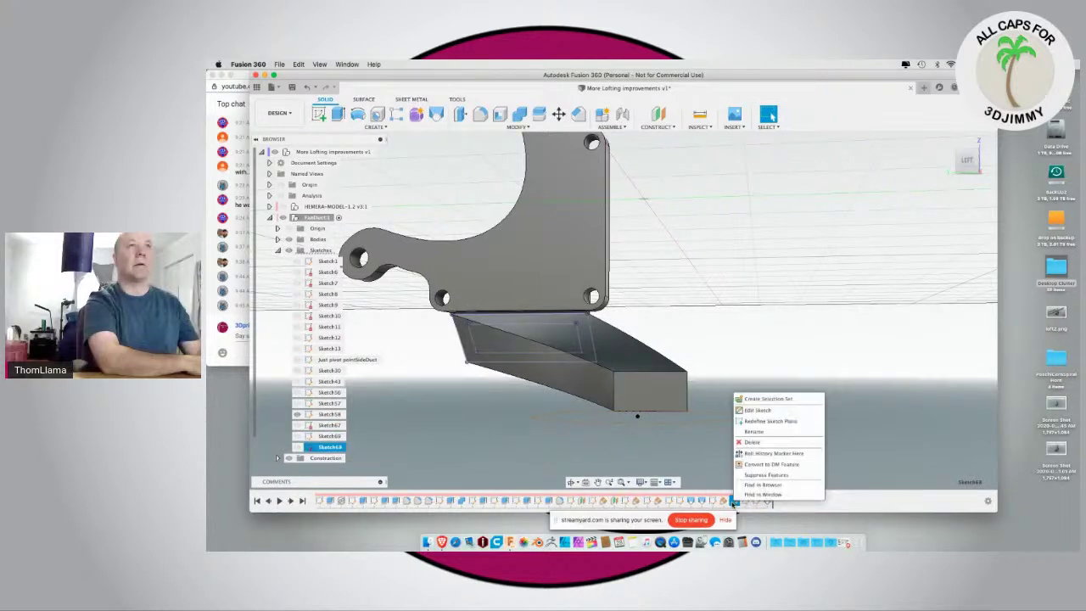
{"action": "left_click", "coordinate": [752, 432]}
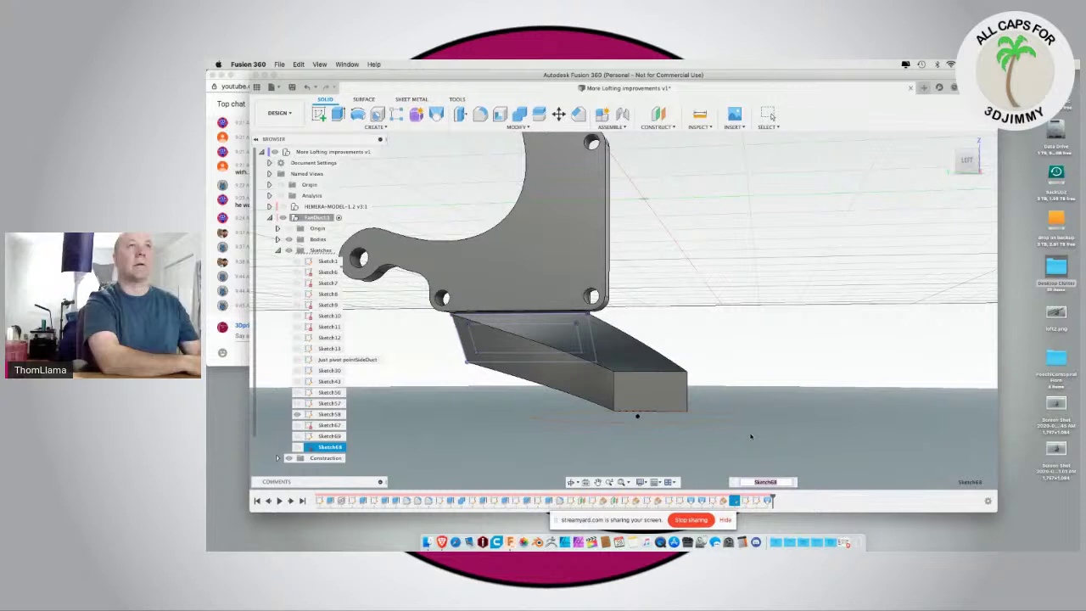
{"action": "type", "text": "Mo"}
{"action": "type", "text": "in Du"}
{"action": "type", "text": "ct"}
{"action": "type", "text": " Start"}
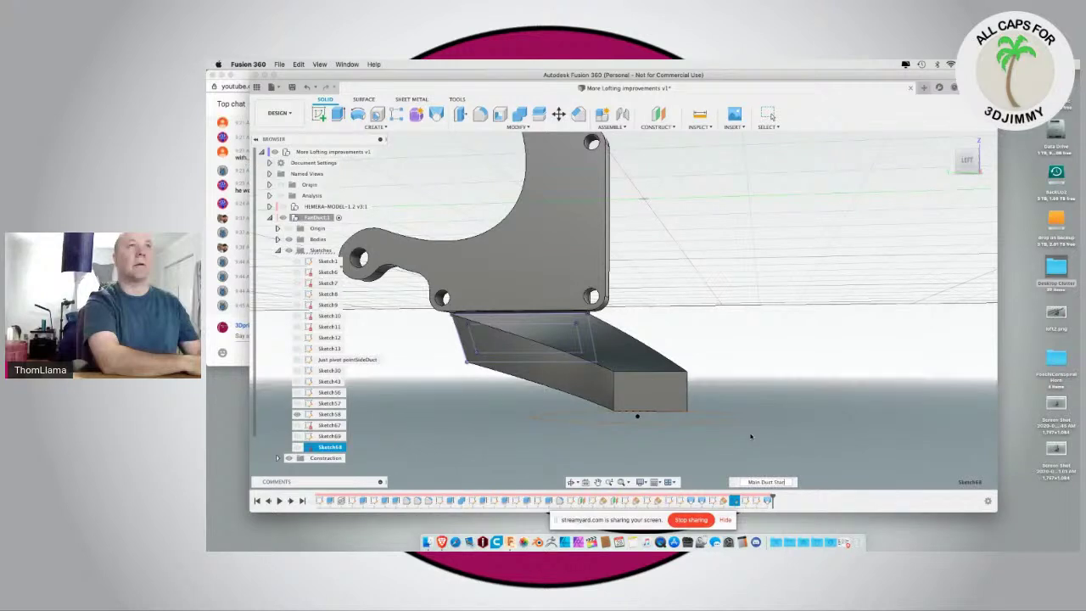
{"action": "key", "text": "Return"}
Step: Rename the outlet rectangle's sketch as Right Duct End
{"action": "left_click", "coordinate": [746, 501]}
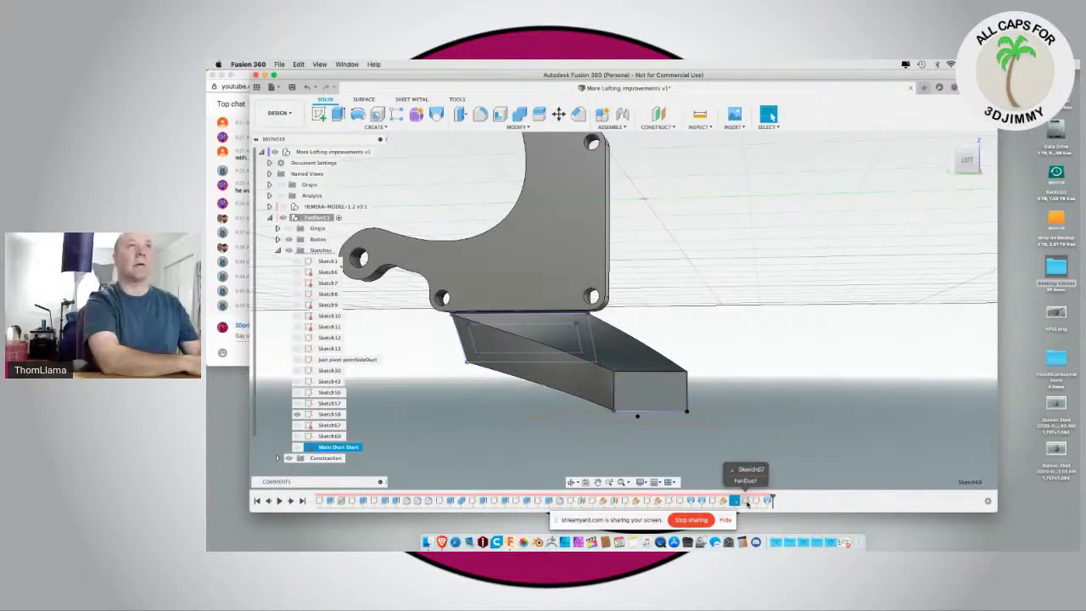
{"action": "right_click", "coordinate": [745, 502]}
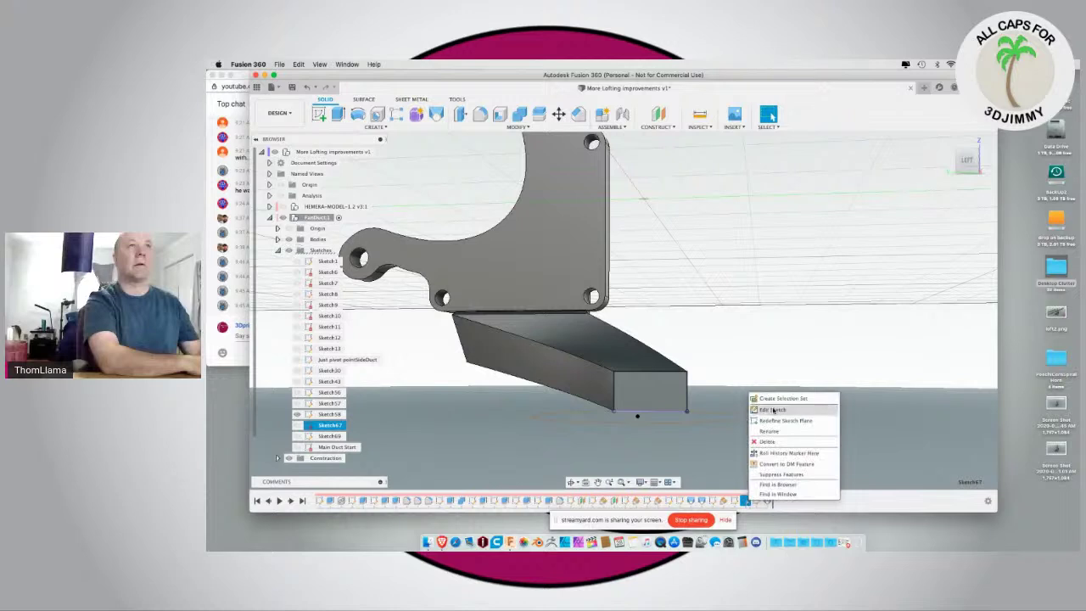
{"action": "left_click", "coordinate": [772, 432]}
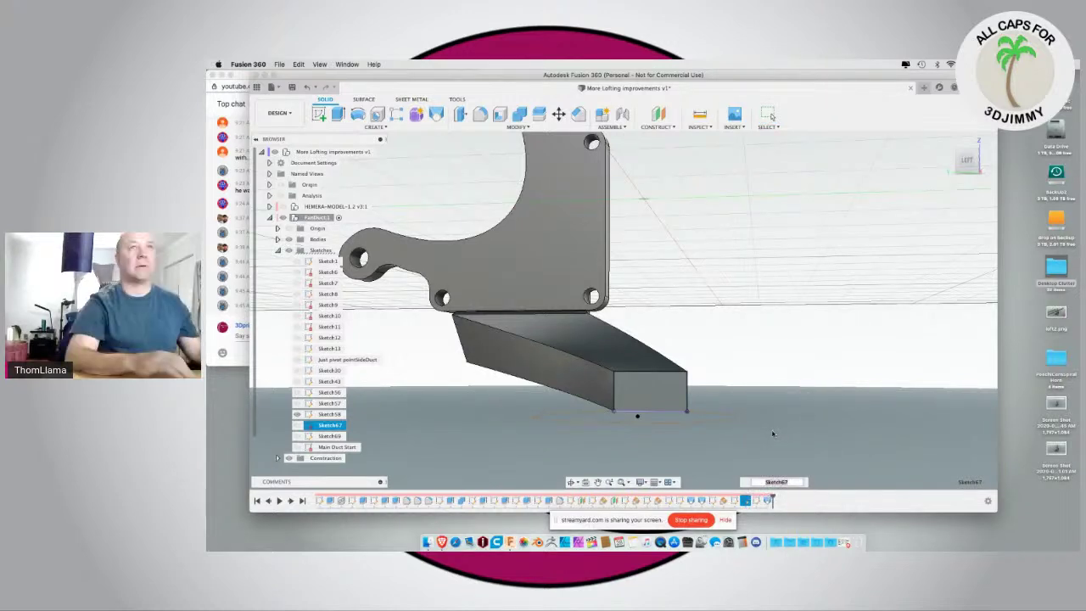
{"action": "type", "text": "Right Duct End"}
{"action": "key", "text": "Return"}
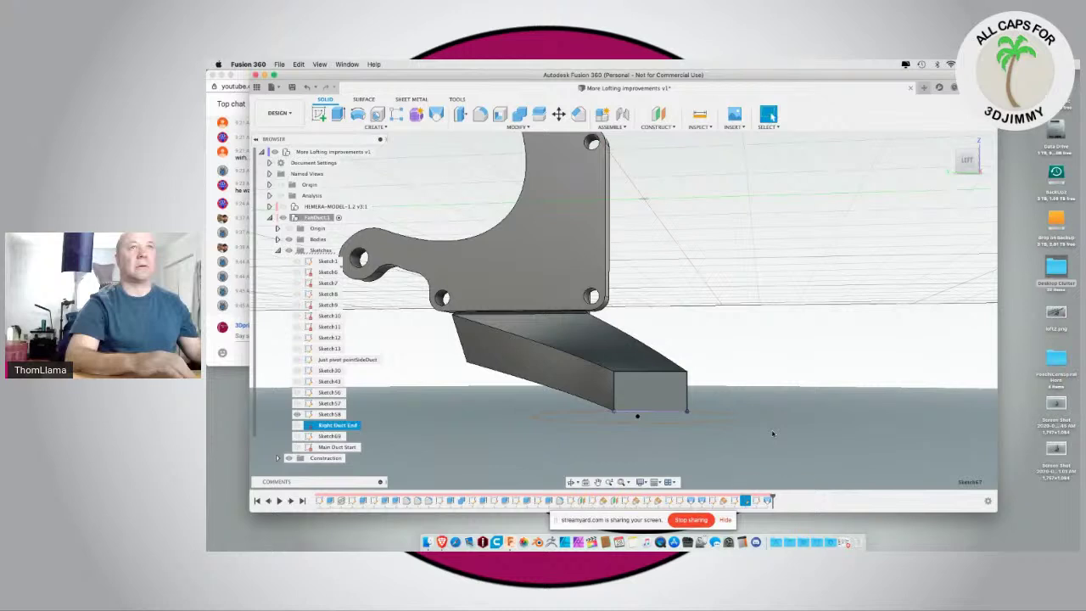
Step: Rename the spline centerline's sketch in the design history as RightCenterline
{"action": "left_click", "coordinate": [756, 501]}
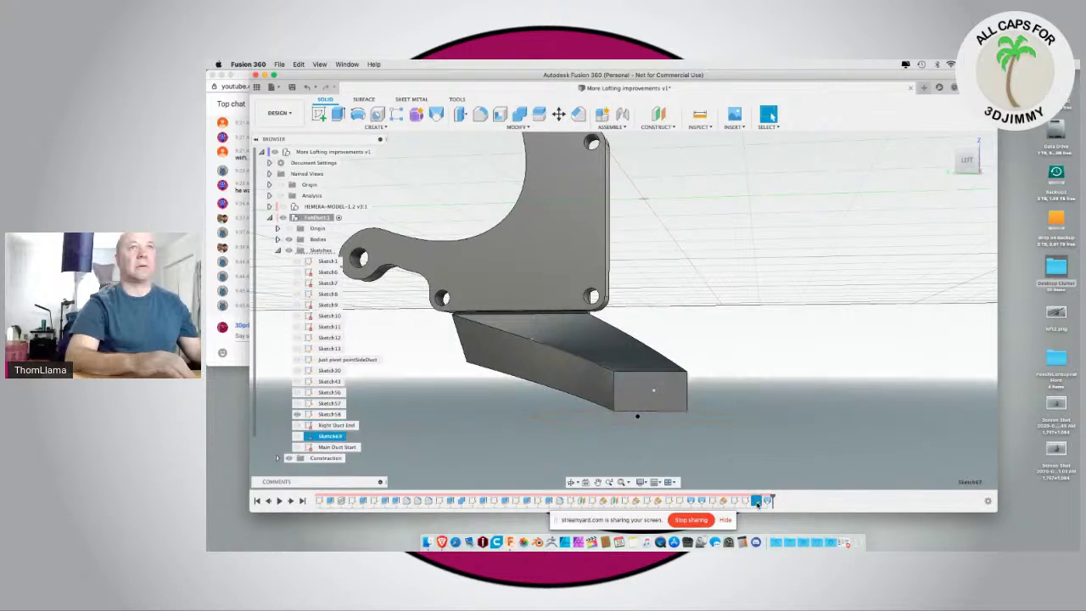
{"action": "right_click", "coordinate": [757, 501]}
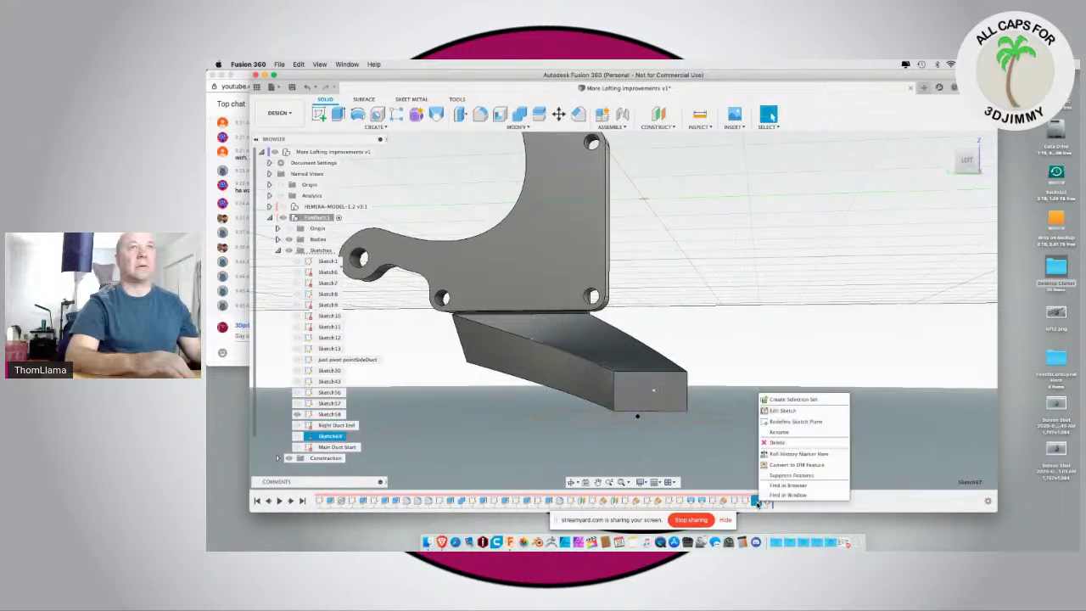
{"action": "left_click", "coordinate": [778, 432]}
{"action": "type", "text": "Right Duct Se"}
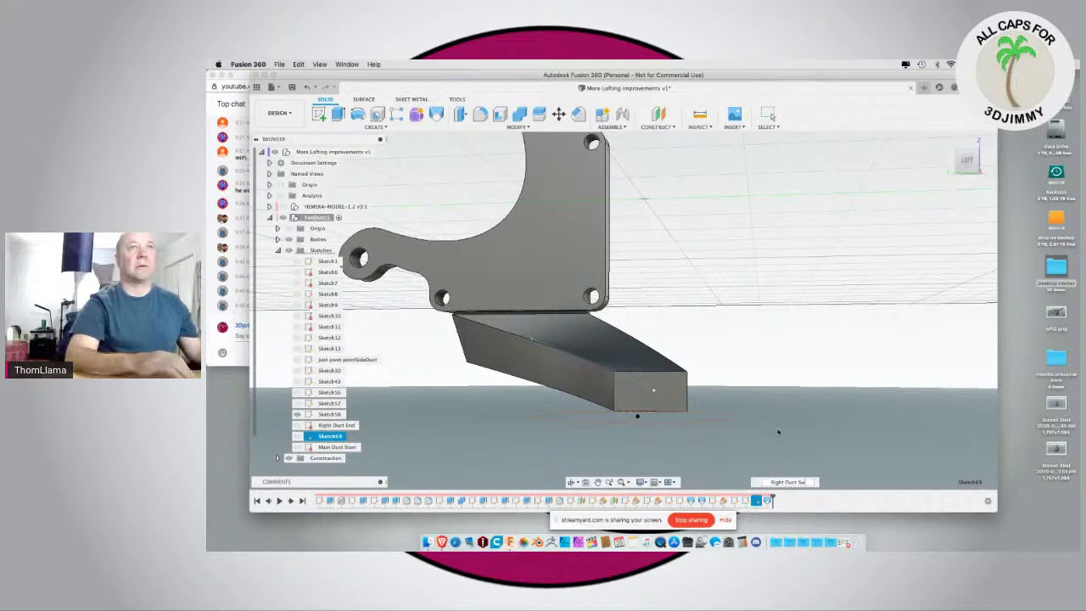
{"action": "type", "text": "eep"}
{"action": "key", "text": "BackSpace"}
{"action": "key", "text": "BackSpace"}
{"action": "key", "text": "BackSpace"}
{"action": "key", "text": "BackSpace"}
{"action": "key", "text": "BackSpace"}
{"action": "key", "text": "BackSpace"}
{"action": "key", "text": "BackSpace"}
{"action": "key", "text": "BackSpace"}
{"action": "key", "text": "BackSpace"}
{"action": "type", "text": "Contreline"}
{"action": "key", "text": "Return"}
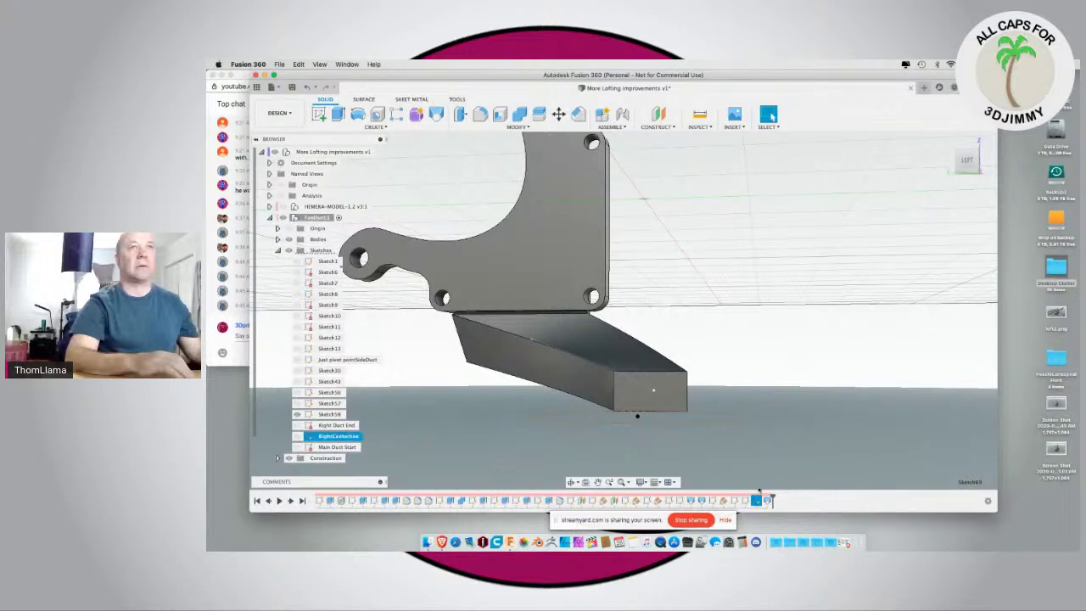
Step: Rename the loft feature in the design history so it identifies the right duct
{"action": "right_click", "coordinate": [769, 501]}
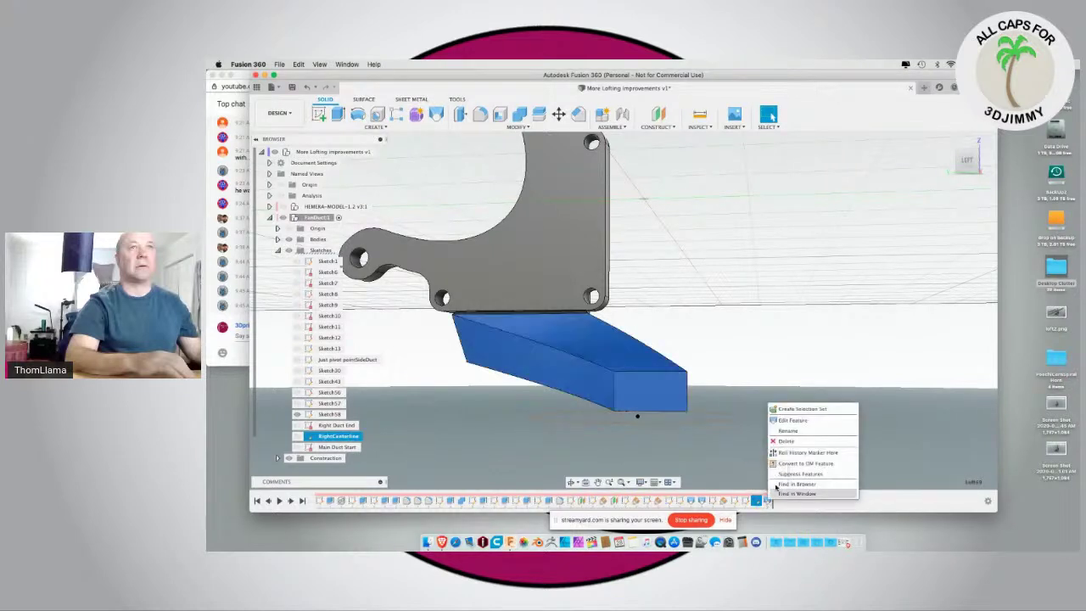
{"action": "left_click", "coordinate": [779, 436]}
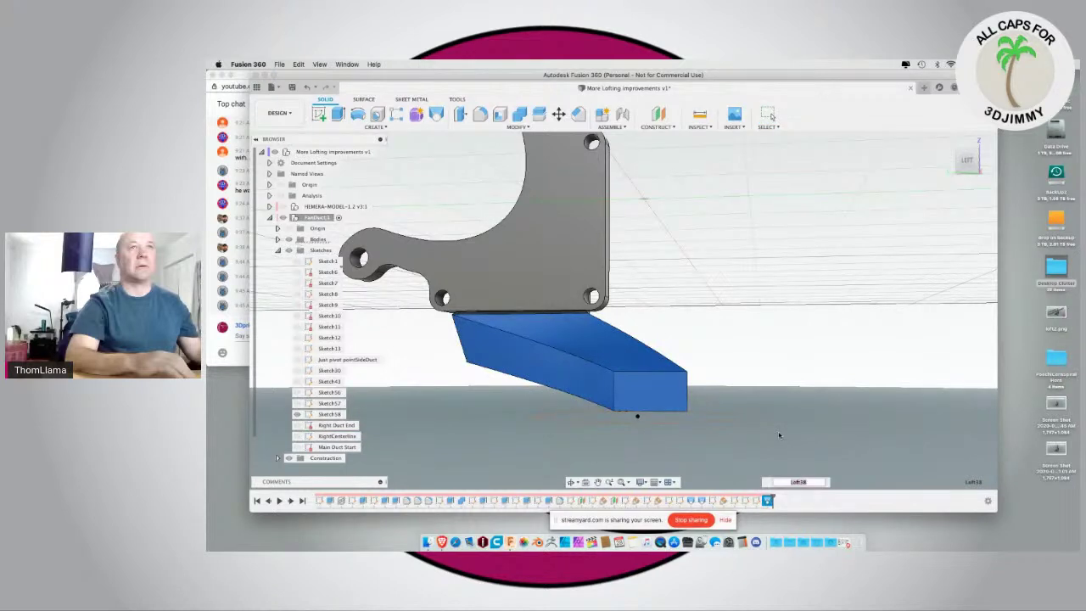
{"action": "type", "text": "Right Lo"}
{"action": "key", "text": "Return"}
Step: Roll the history back to before the right loft and create a construction plane at 90 degrees through the octagon's next outlet edge
{"action": "middle_click_drag", "start_coordinate": [739, 435], "coordinate": [770, 489], "text": "shift"}
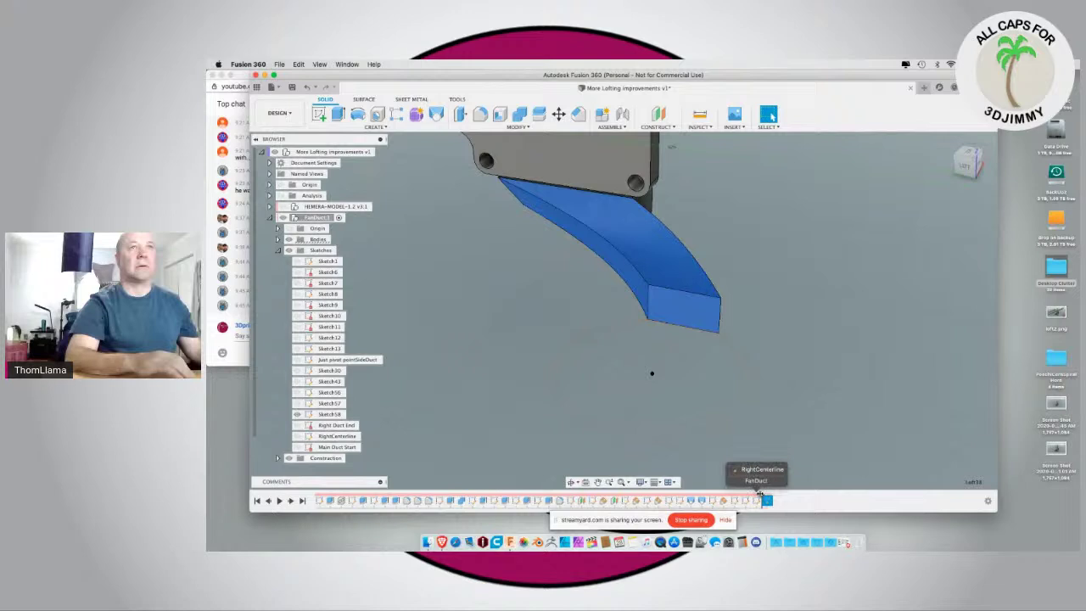
{"action": "left_click_drag", "start_coordinate": [760, 493], "coordinate": [759, 494]}
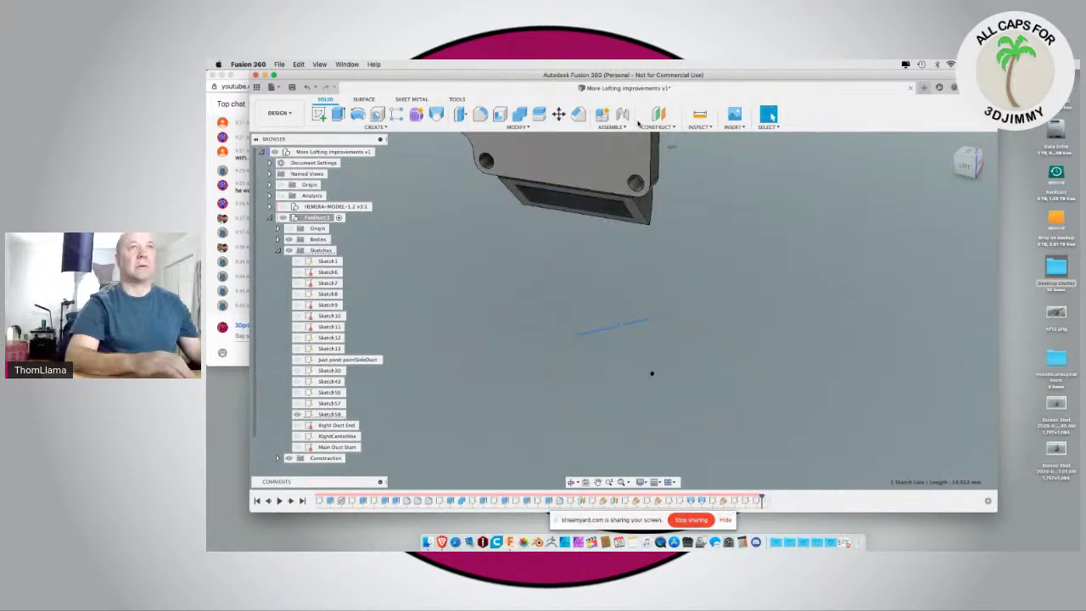
{"action": "left_click", "coordinate": [659, 126]}
{"action": "left_click", "coordinate": [663, 147]}
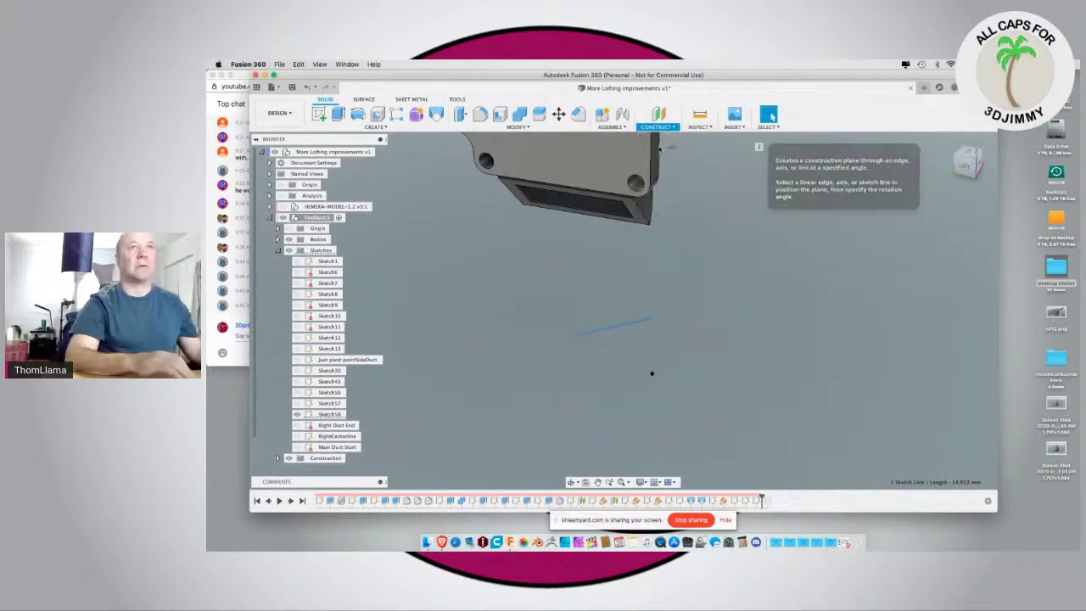
{"action": "type", "text": "90"}
{"action": "key", "text": "Return"}
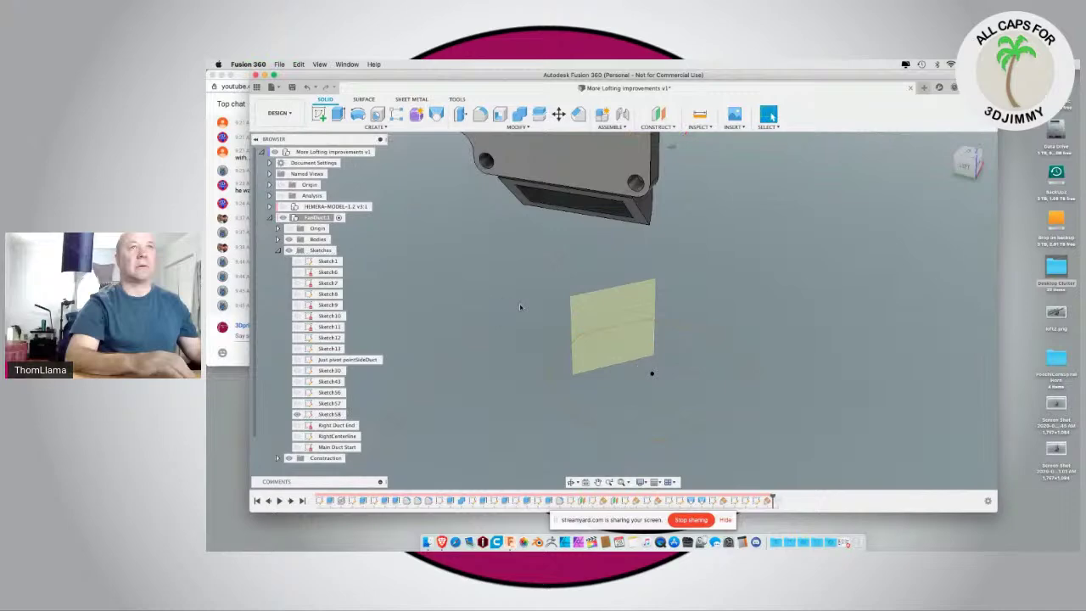
Step: Start a sketch on the new angled plane and project the octagon edge lying on it
{"action": "left_click", "coordinate": [610, 327]}
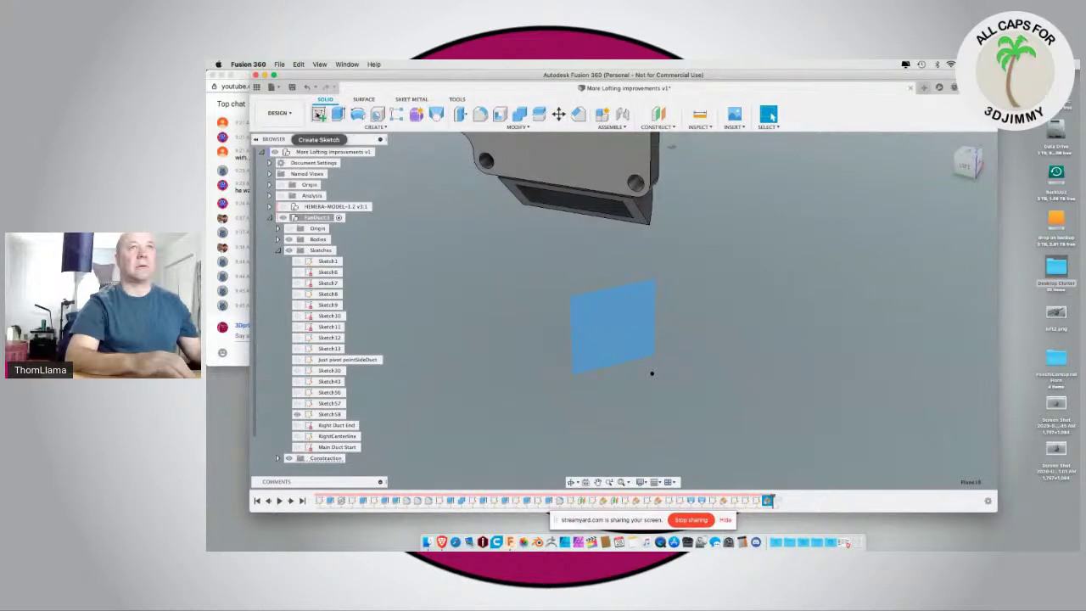
{"action": "left_click", "coordinate": [319, 114]}
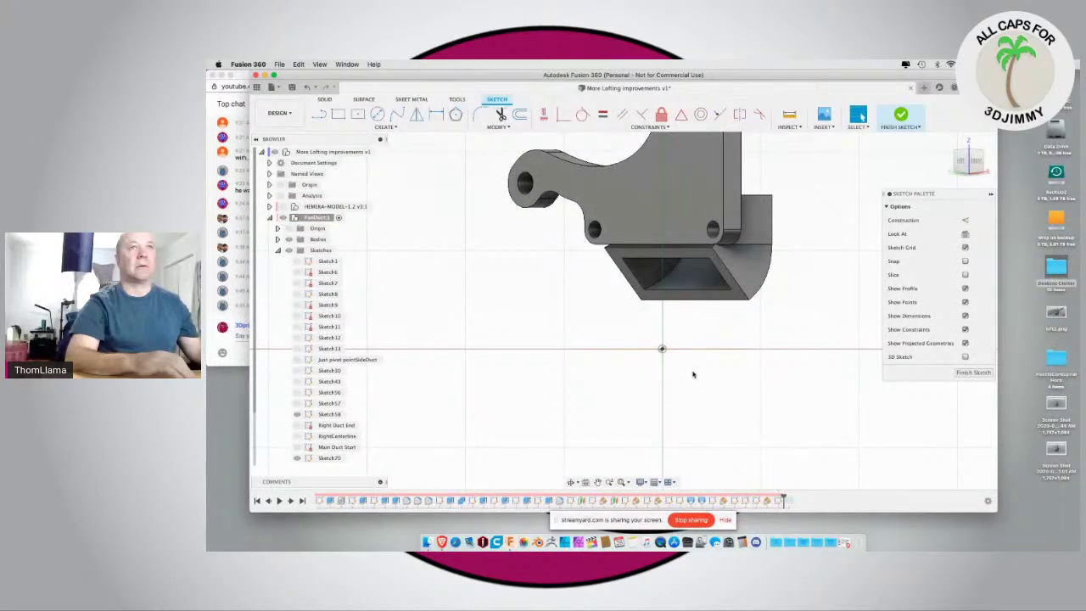
{"action": "middle_click_drag", "start_coordinate": [650, 358], "coordinate": [654, 371], "text": "shift"}
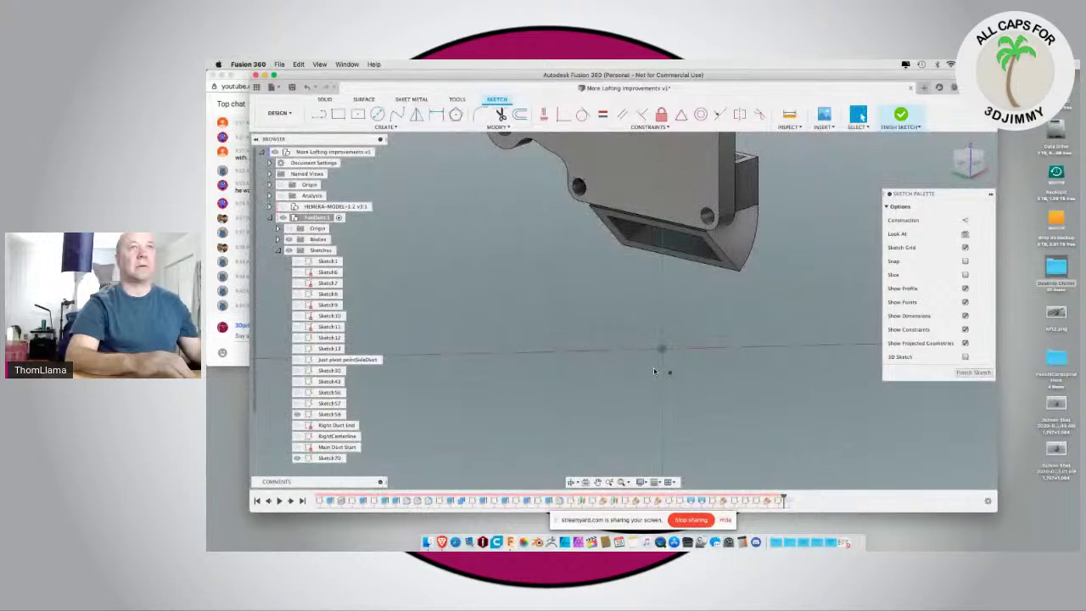
{"action": "key", "text": "p"}
{"action": "left_click", "coordinate": [661, 348]}
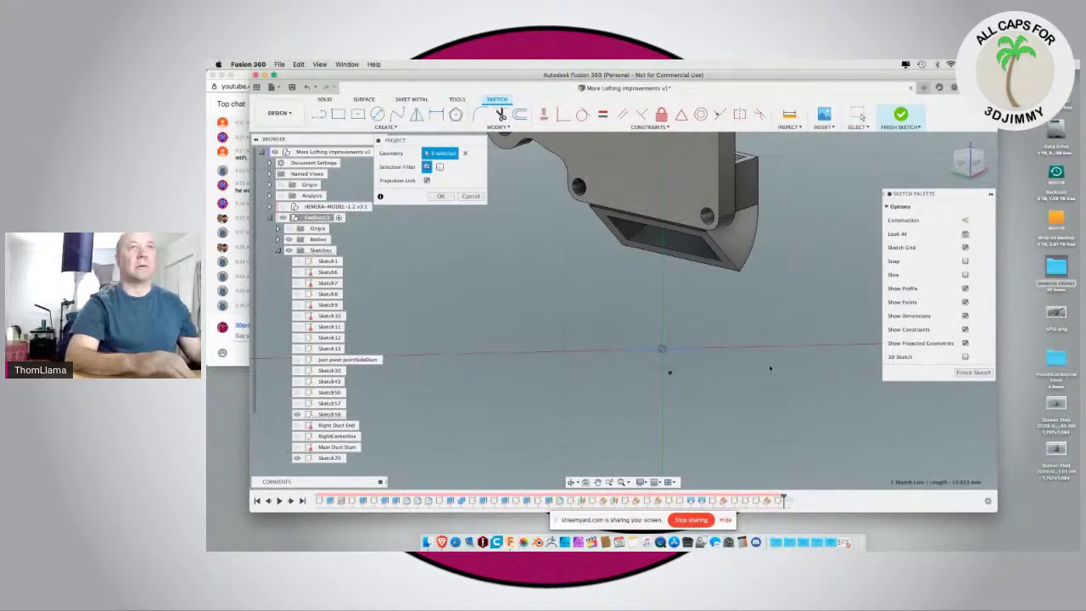
{"action": "left_click", "coordinate": [445, 197]}
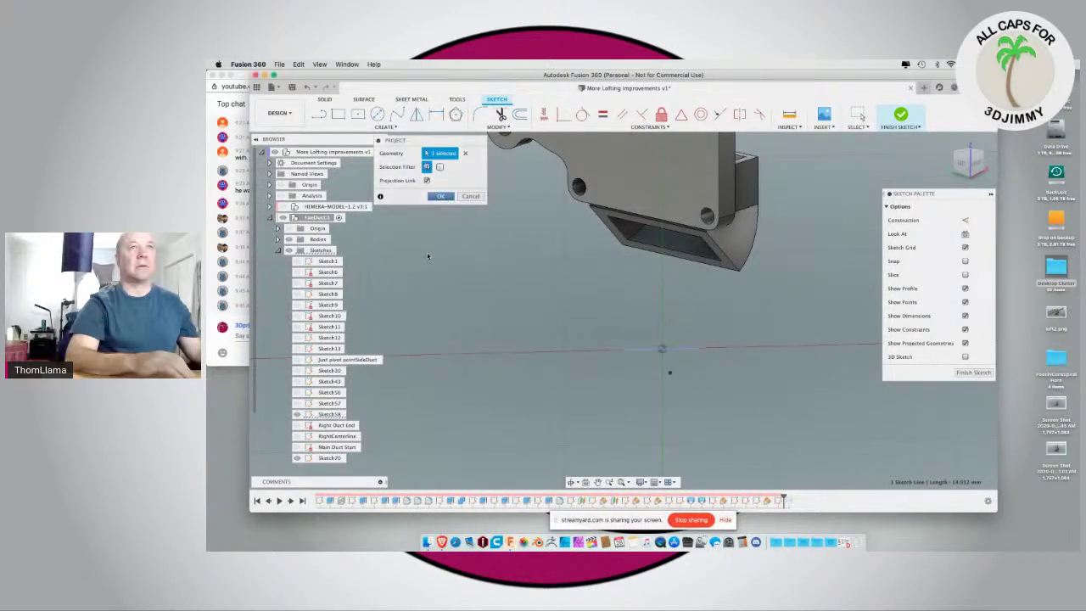
Step: Draw an outlet rectangle 8 mm high on the full length of the projected octagon edge and finish the sketch
{"action": "left_click", "coordinate": [959, 163]}
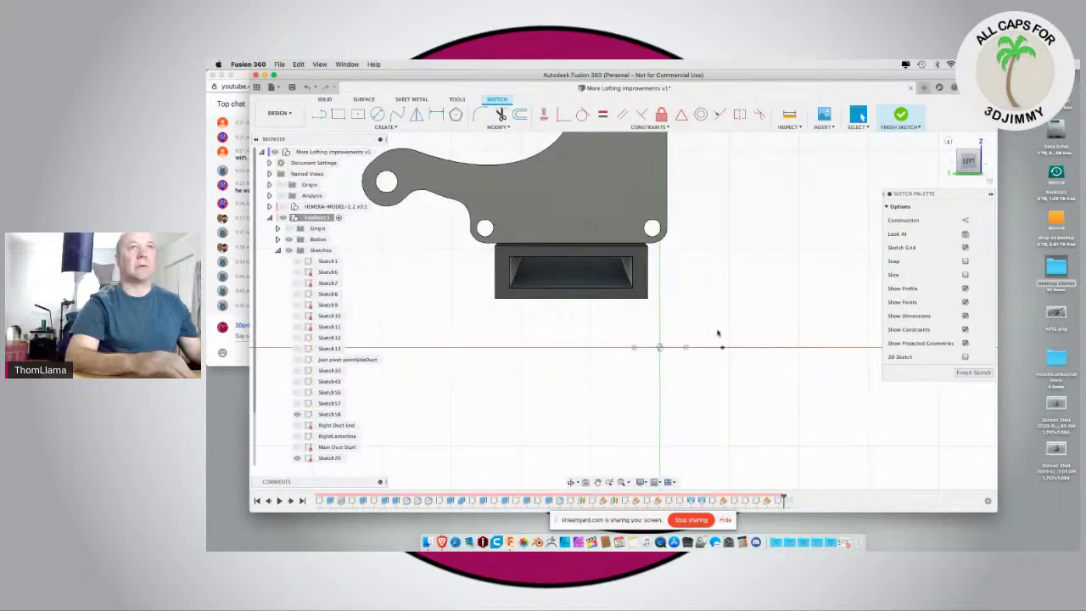
{"action": "middle_click_drag", "start_coordinate": [743, 342], "coordinate": [543, 297], "text": "shift"}
{"action": "key", "text": "r"}
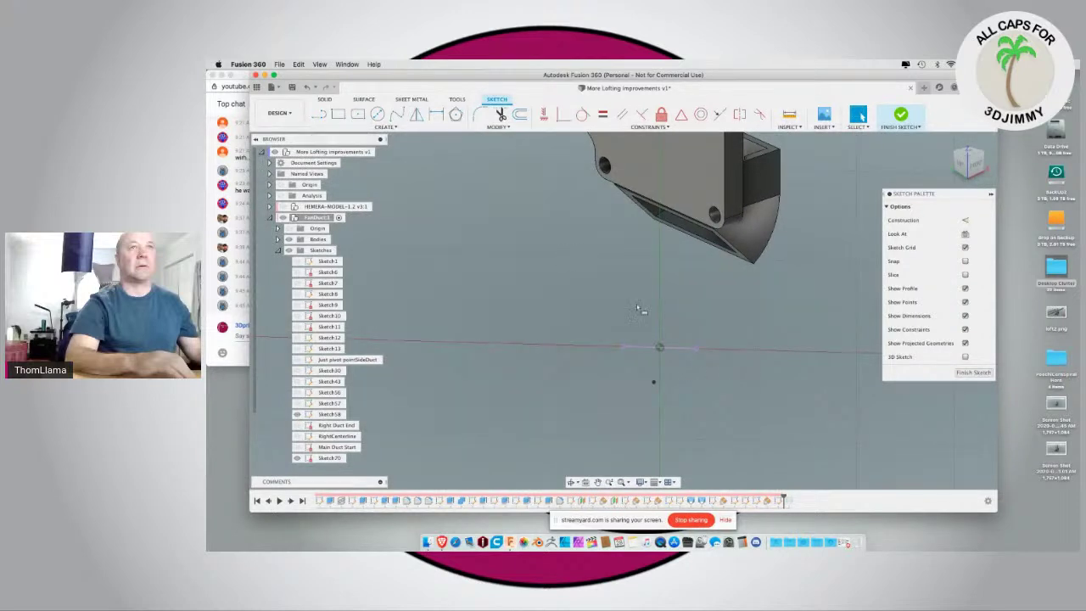
{"action": "left_click", "coordinate": [696, 349]}
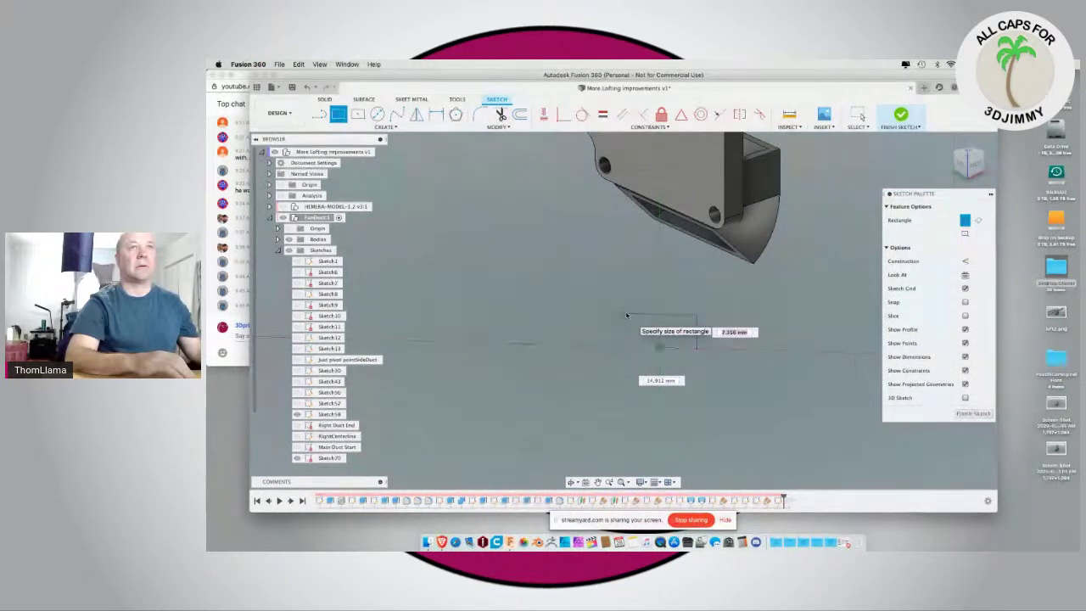
{"action": "type", "text": "8"}
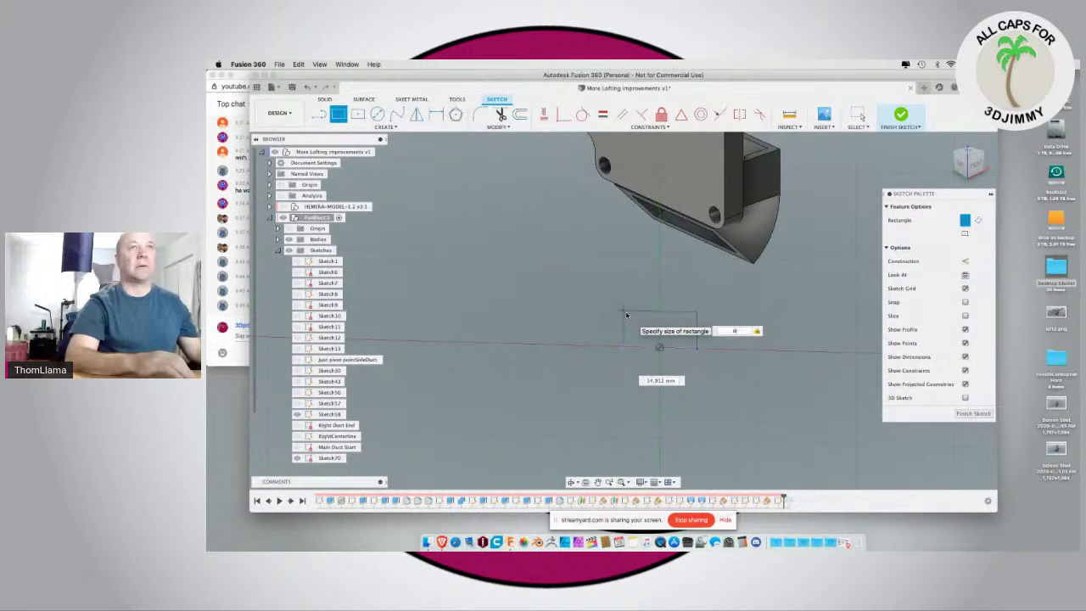
{"action": "key", "text": "Return"}
{"action": "key", "text": "Escape"}
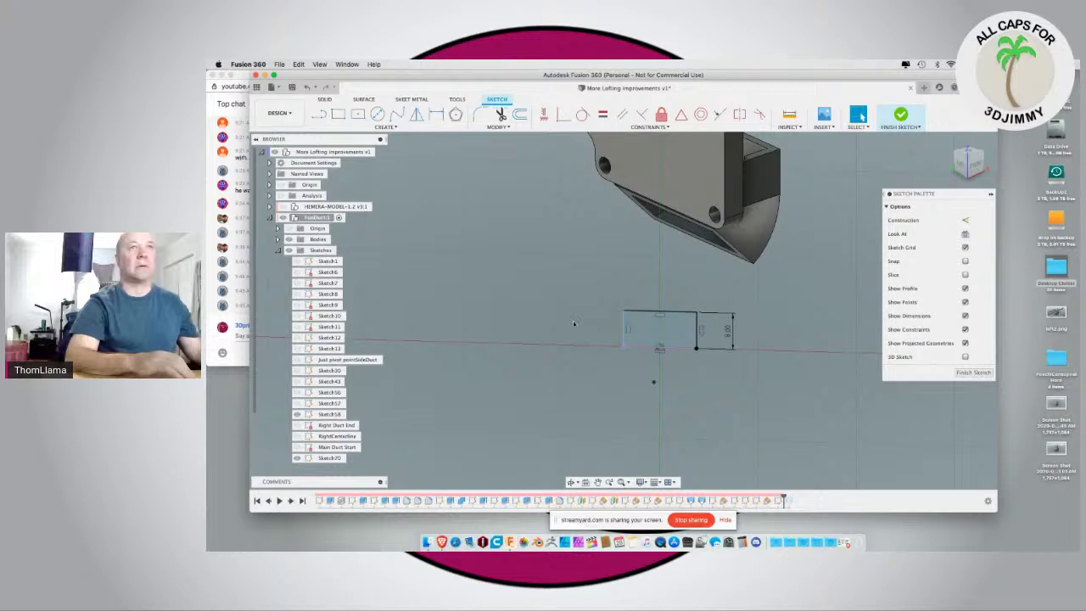
{"action": "left_click", "coordinate": [762, 183]}
{"action": "left_click", "coordinate": [973, 372]}
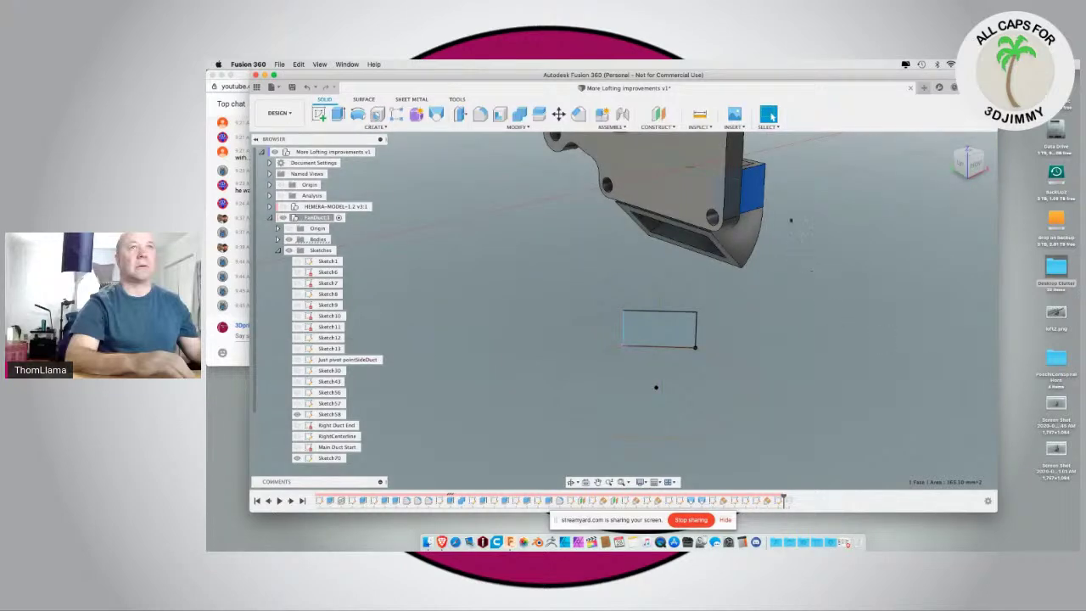
Step: Sketch a three-point fit point spline on the duct's front face, from the outlet rectangle's middle up to the duct opening
{"action": "left_click", "coordinate": [319, 114]}
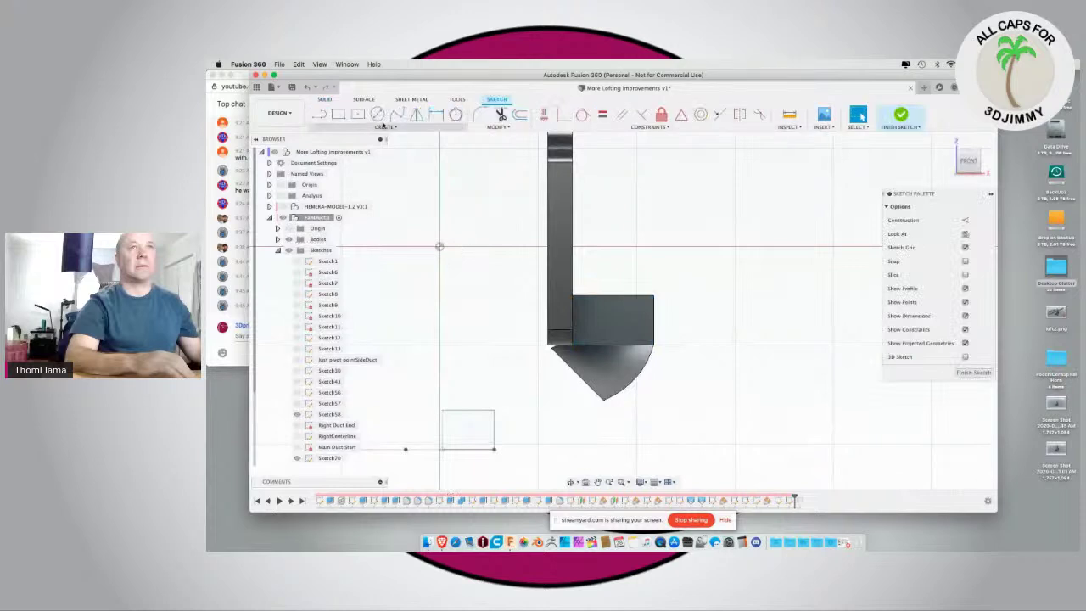
{"action": "left_click", "coordinate": [402, 117]}
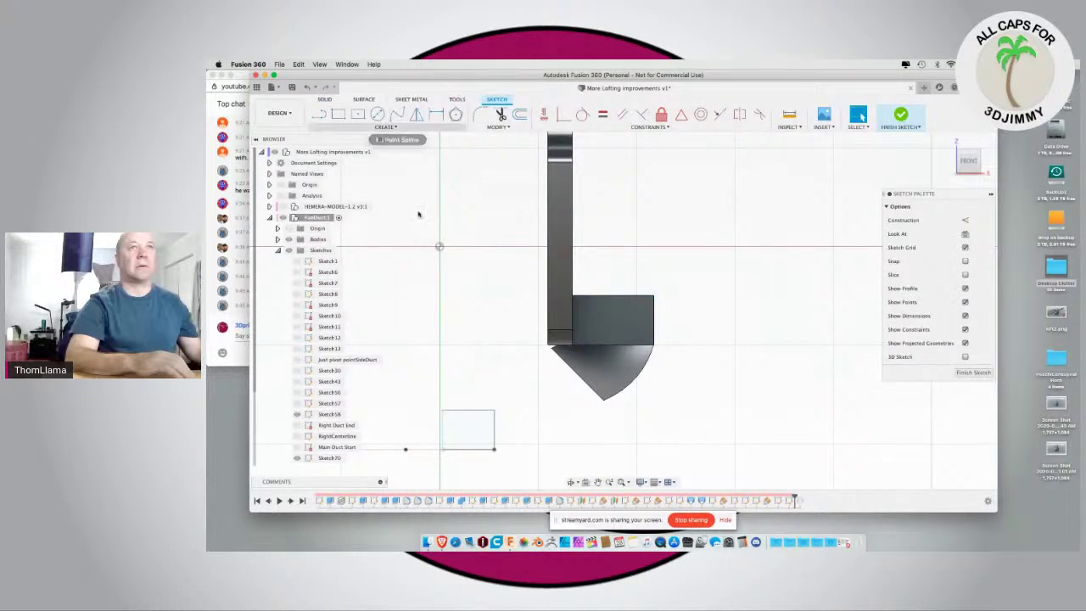
{"action": "left_click", "coordinate": [467, 429]}
{"action": "left_click", "coordinate": [535, 410]}
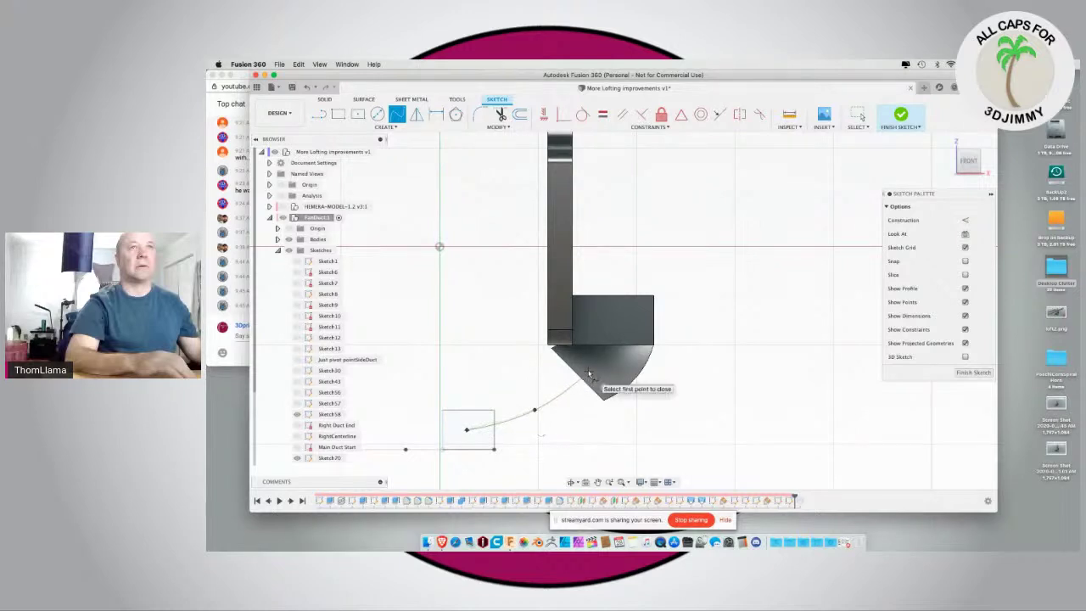
{"action": "double_click", "coordinate": [579, 381]}
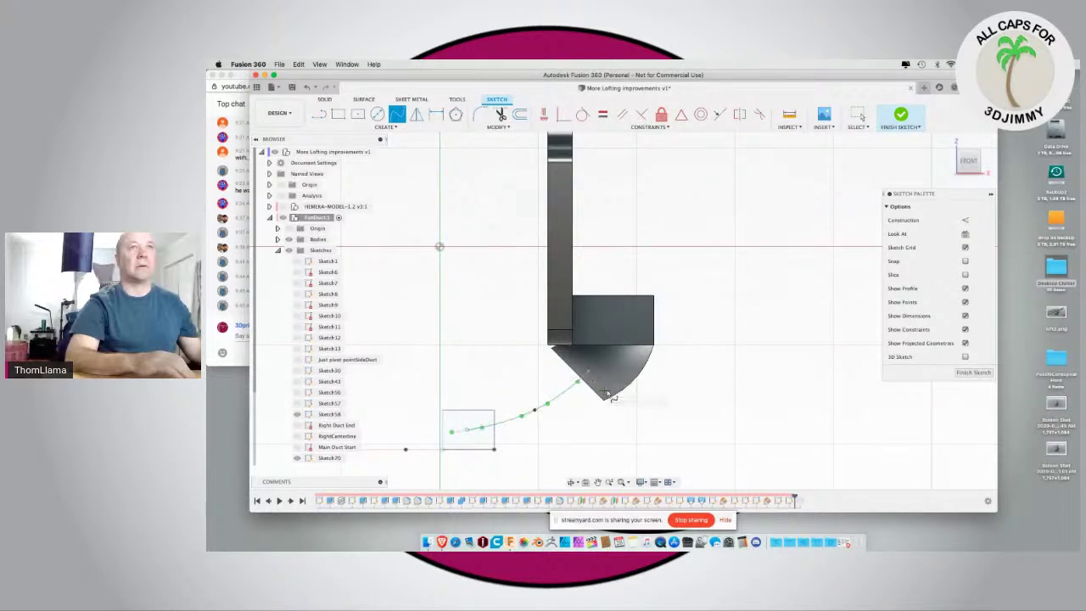
Step: Move the spline's ends to the outlet rectangle and the duct opening's centre, and its middle point about -2.22 mm in X and -2.87 mm in Z
{"action": "left_click", "coordinate": [970, 179]}
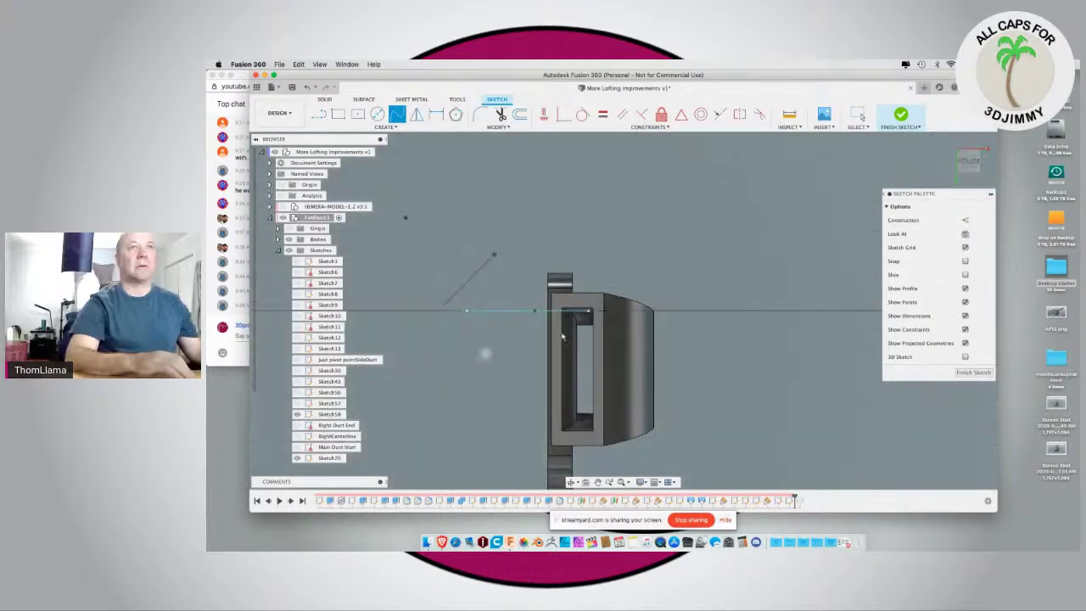
{"action": "key", "text": "m"}
{"action": "left_click", "coordinate": [467, 313]}
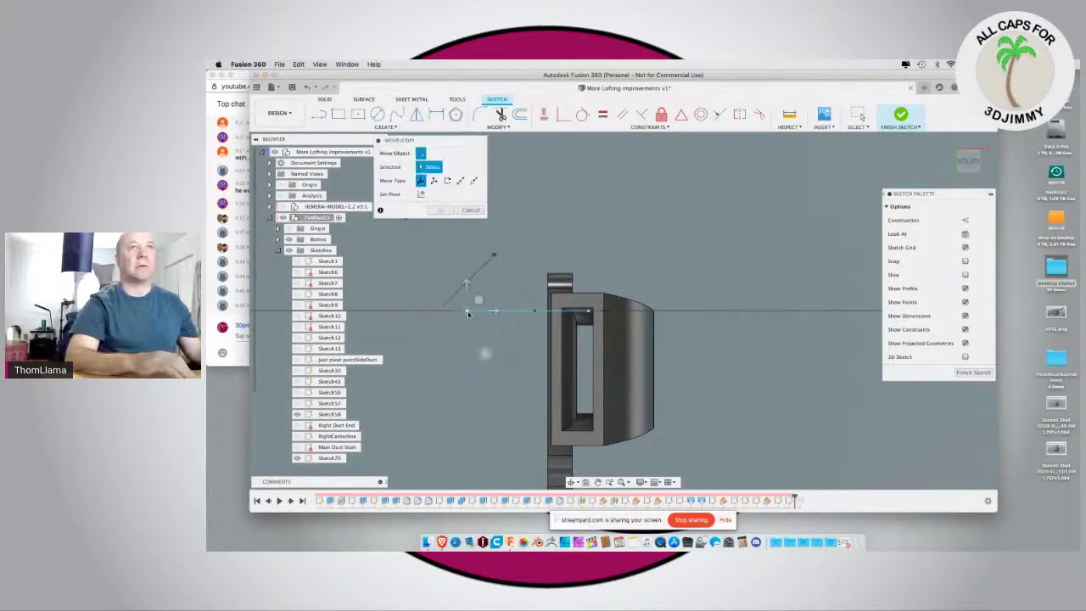
{"action": "left_click", "coordinate": [468, 313]}
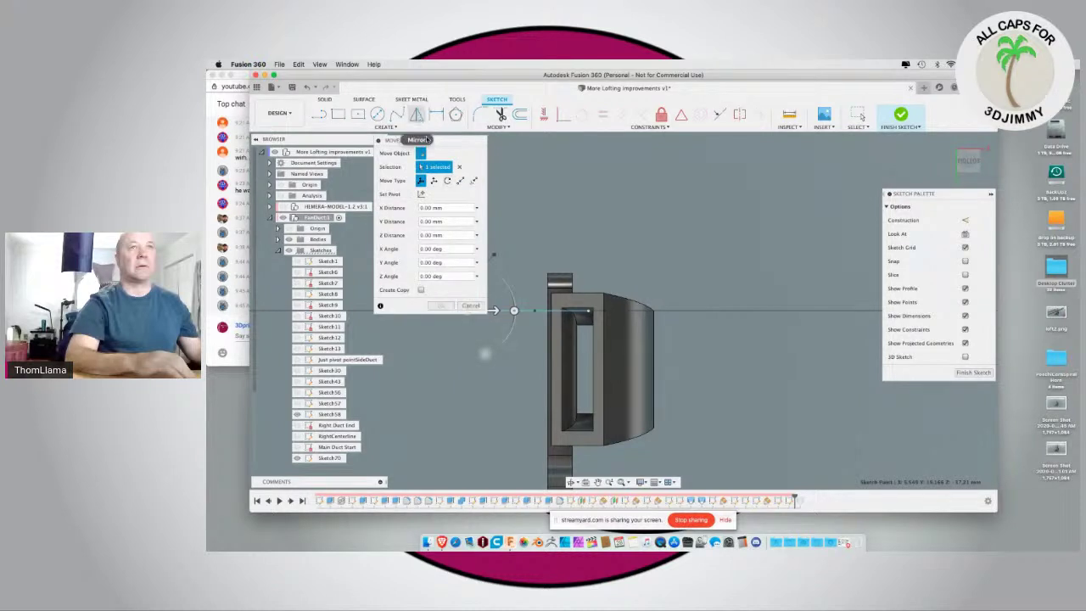
{"action": "left_click_drag", "start_coordinate": [432, 141], "coordinate": [826, 158]}
{"action": "left_click_drag", "start_coordinate": [479, 301], "coordinate": [476, 264]}
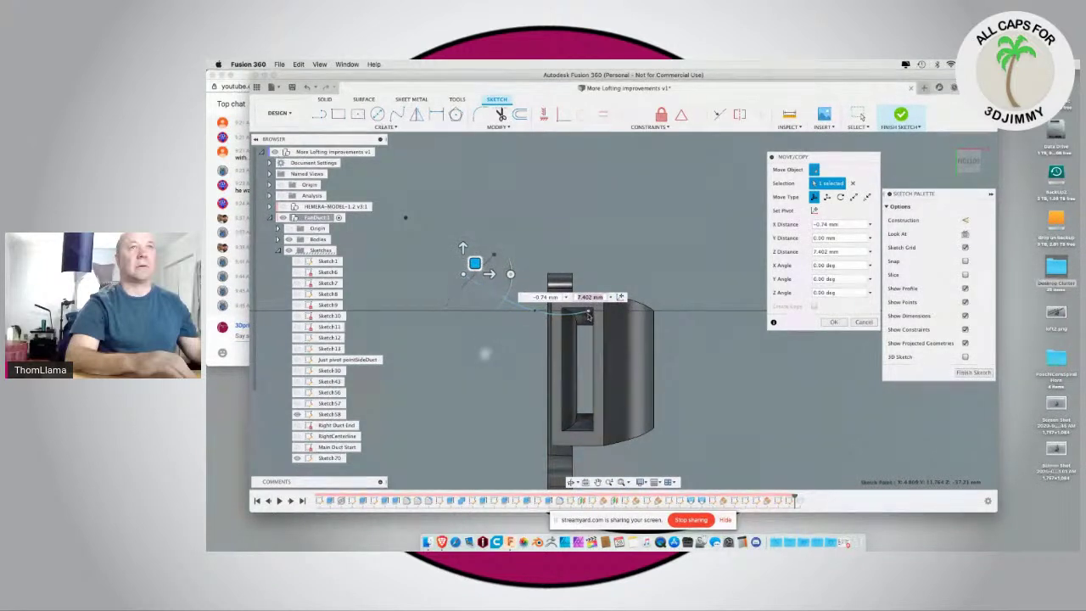
{"action": "left_click", "coordinate": [588, 310]}
{"action": "mouse_move", "coordinate": [598, 311]}
{"action": "left_mouse_down"}
{"action": "mouse_move", "coordinate": [594, 351]}
{"action": "mouse_move", "coordinate": [548, 303]}
{"action": "mouse_move", "coordinate": [535, 313]}
{"action": "left_mouse_up"}
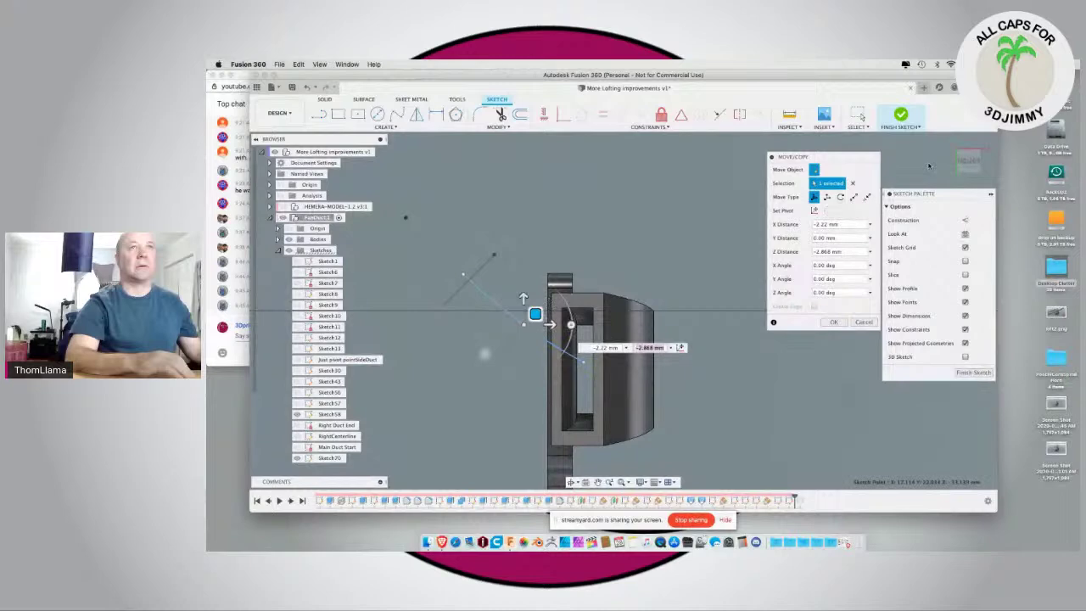
Step: Shift the spline's outlet end about 0.65 mm in X within the outlet rectangle and accept the move
{"action": "left_click", "coordinate": [969, 146]}
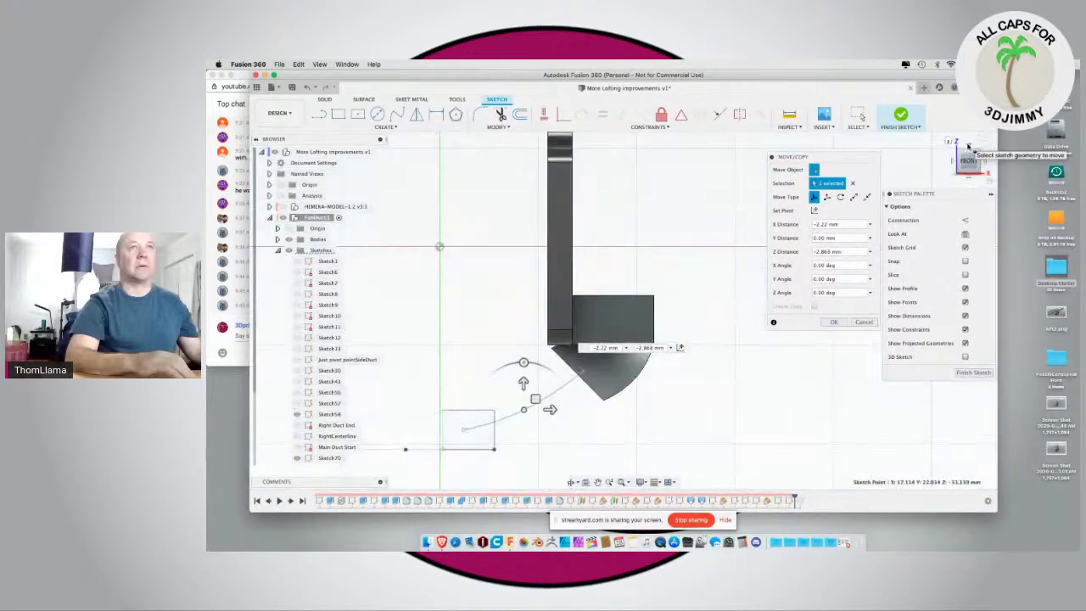
{"action": "left_click", "coordinate": [463, 431]}
{"action": "left_click_drag", "start_coordinate": [475, 421], "coordinate": [477, 419]}
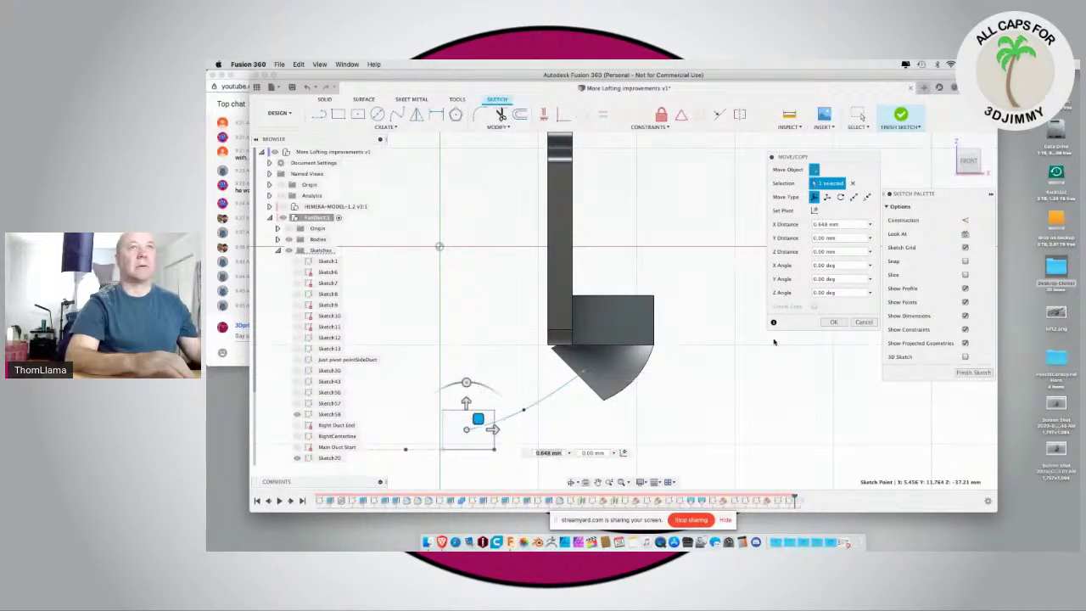
{"action": "left_click", "coordinate": [832, 323]}
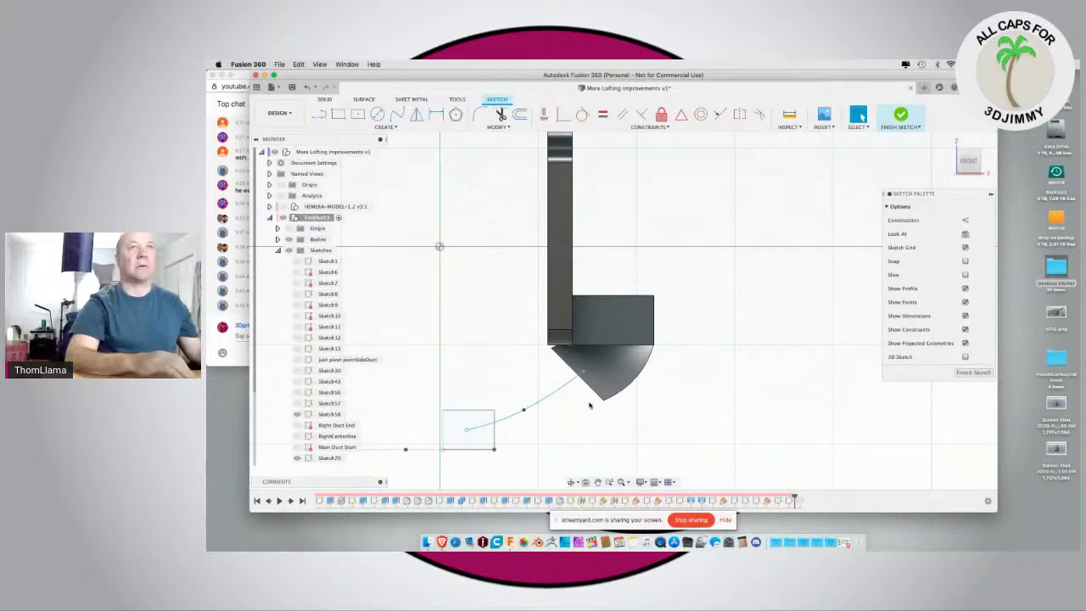
{"action": "middle_click_drag", "start_coordinate": [467, 376], "coordinate": [535, 387], "text": "shift"}
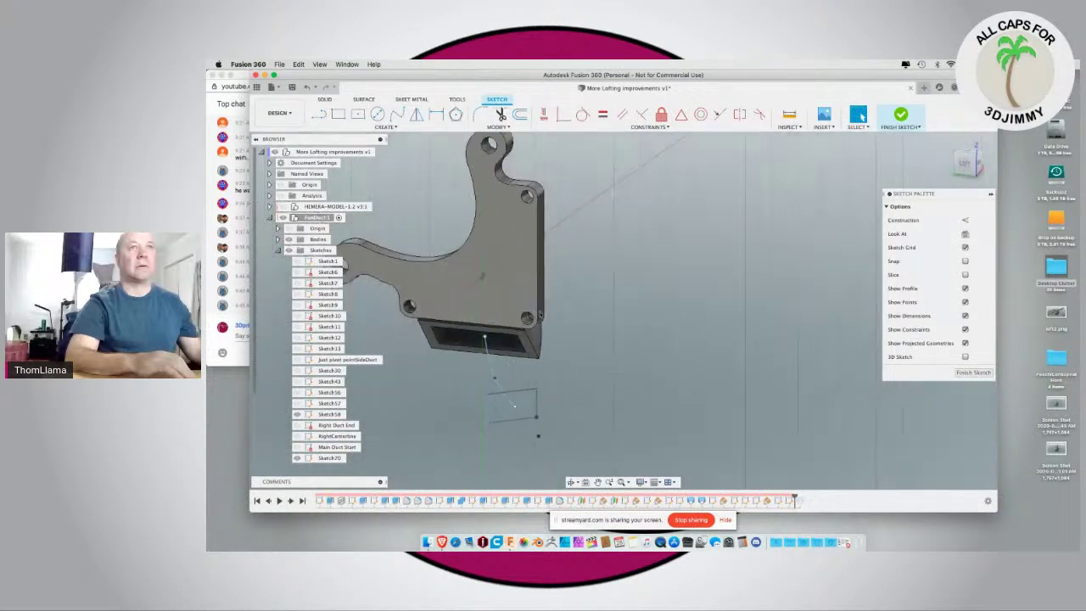
{"action": "left_click", "coordinate": [325, 99]}
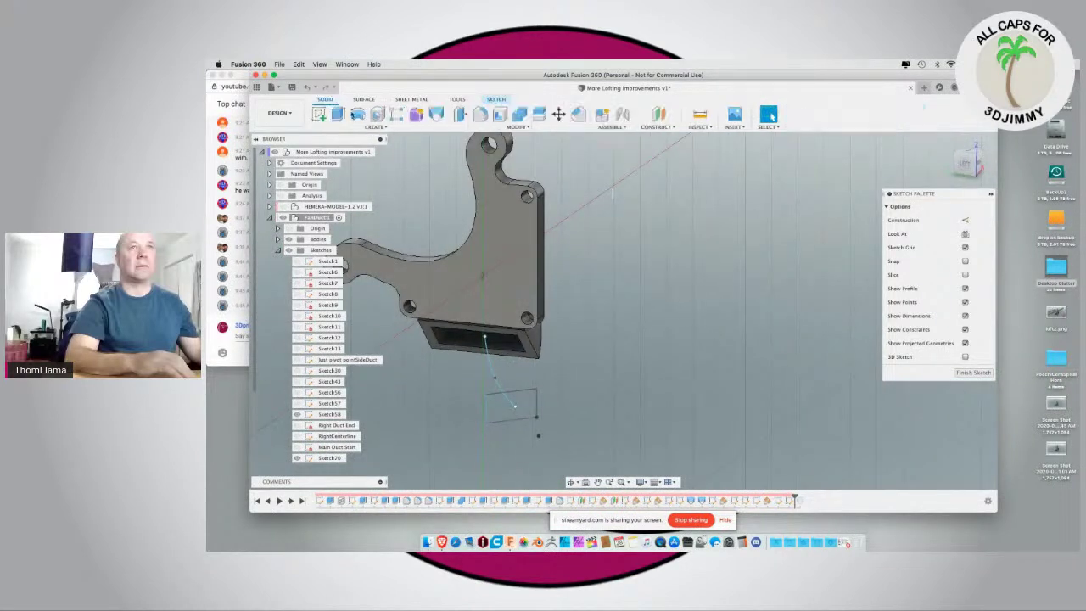
Step: Start a loft with the full Main Duct Start sketch profile at the duct opening as its only profile, showing that sketch for selection
{"action": "left_click", "coordinate": [415, 114]}
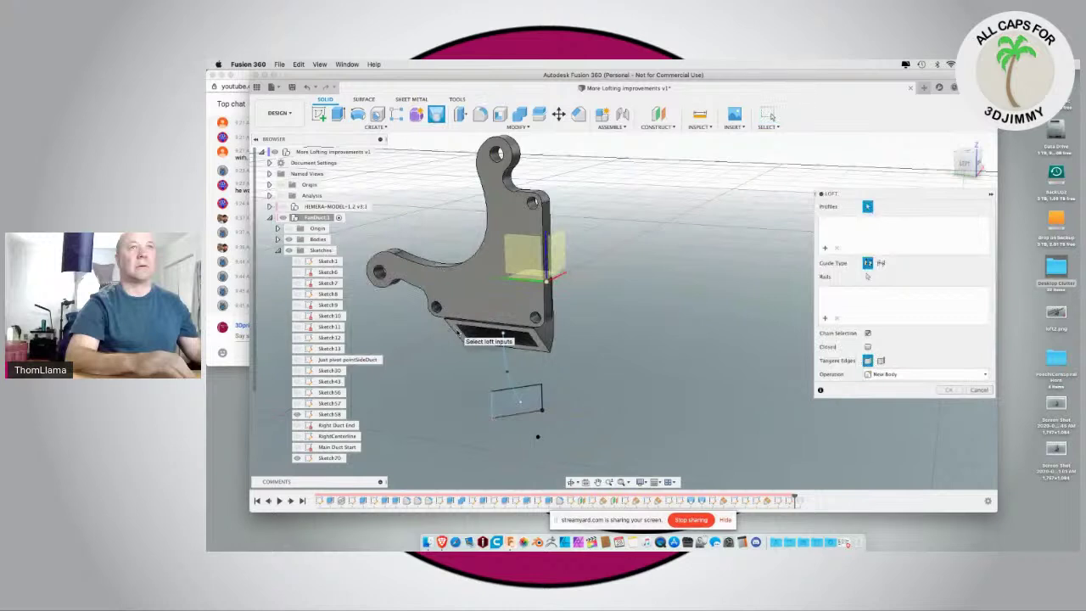
{"action": "left_click", "coordinate": [467, 336]}
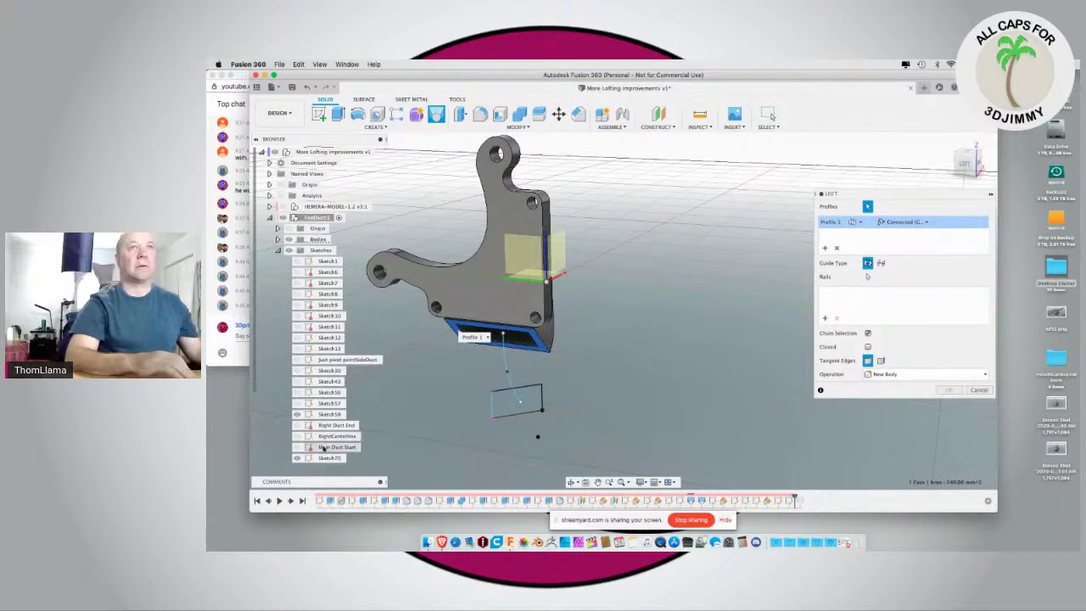
{"action": "left_click", "coordinate": [297, 447]}
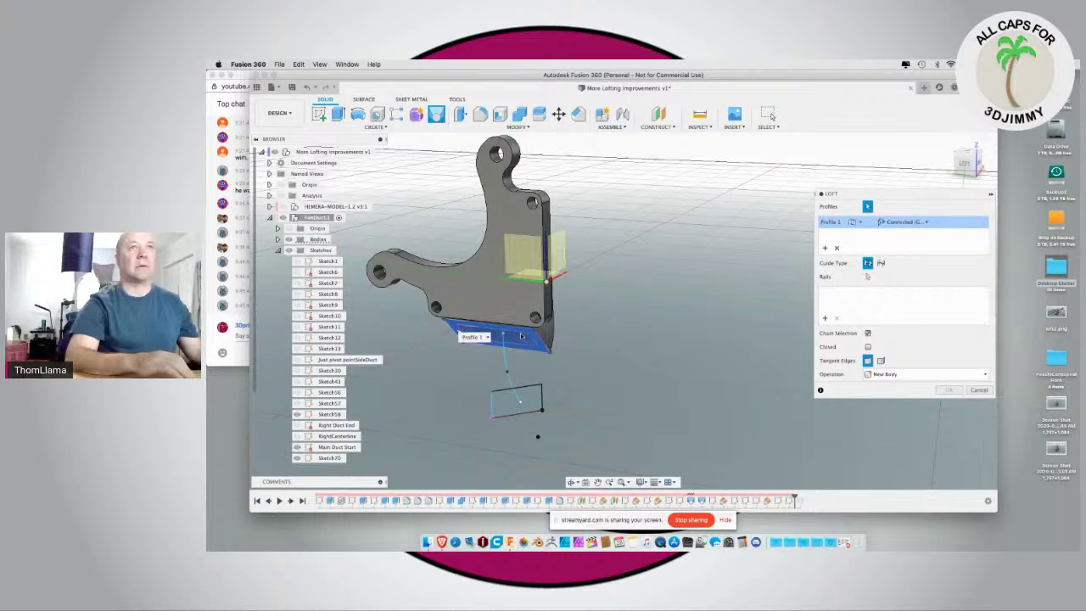
{"action": "left_click", "coordinate": [519, 338]}
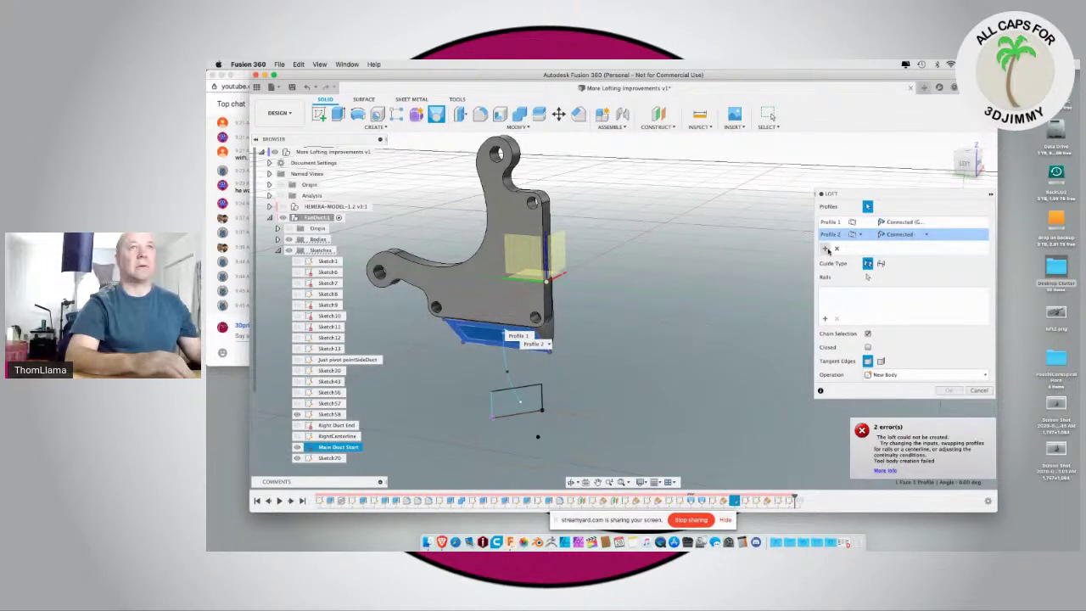
{"action": "left_click", "coordinate": [837, 248]}
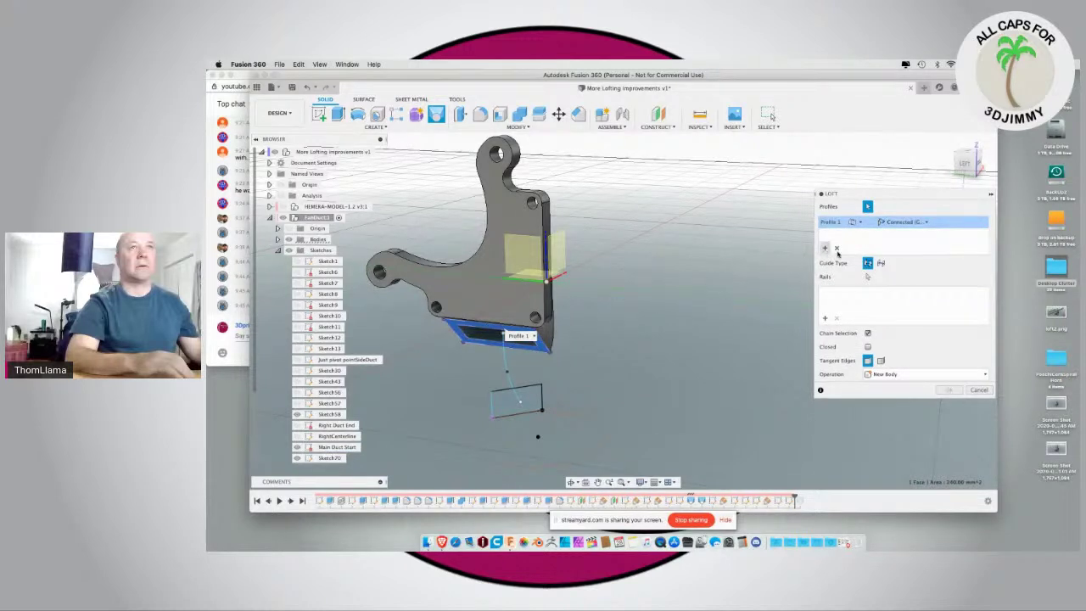
{"action": "left_click", "coordinate": [839, 251]}
{"action": "left_click", "coordinate": [840, 223]}
{"action": "left_click", "coordinate": [836, 248]}
{"action": "left_click", "coordinate": [494, 338]}
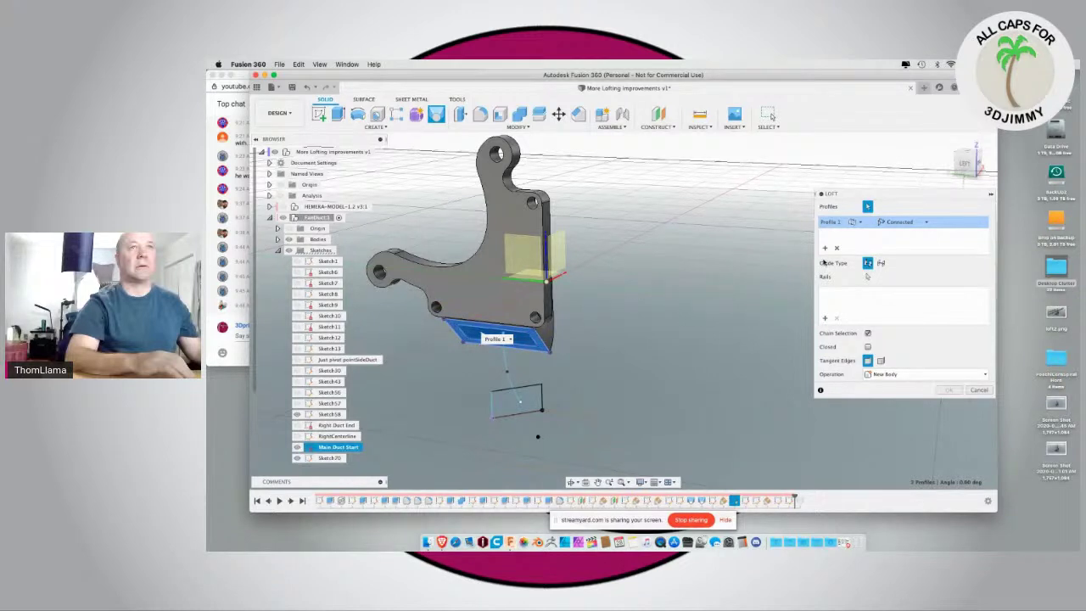
Step: Guide the loft along the spline as centerline and complete it to the outlet rectangle as a new body
{"action": "left_click", "coordinate": [880, 263]}
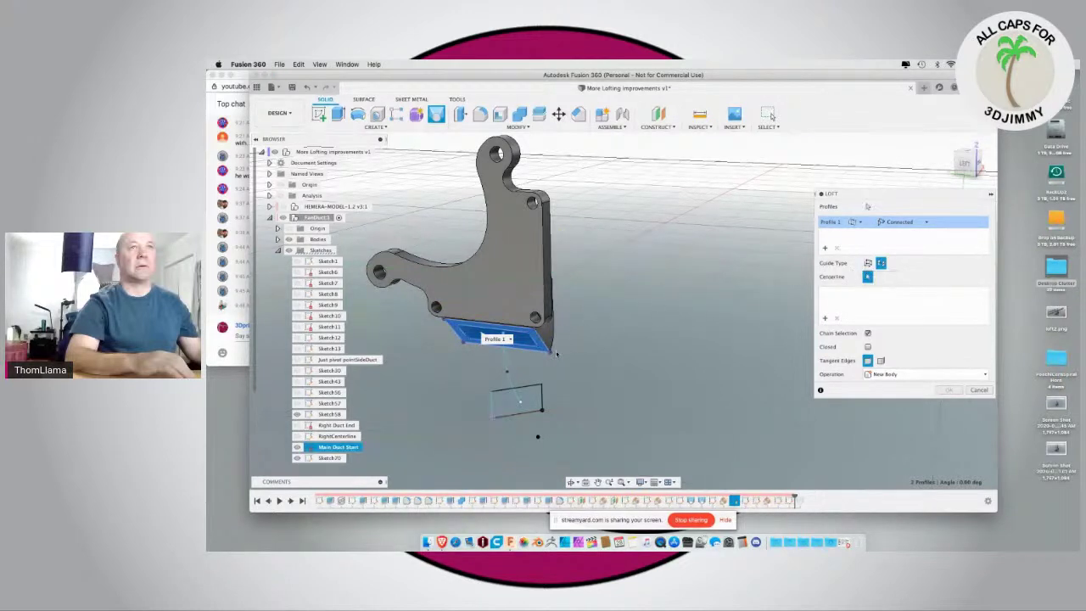
{"action": "left_click", "coordinate": [508, 369]}
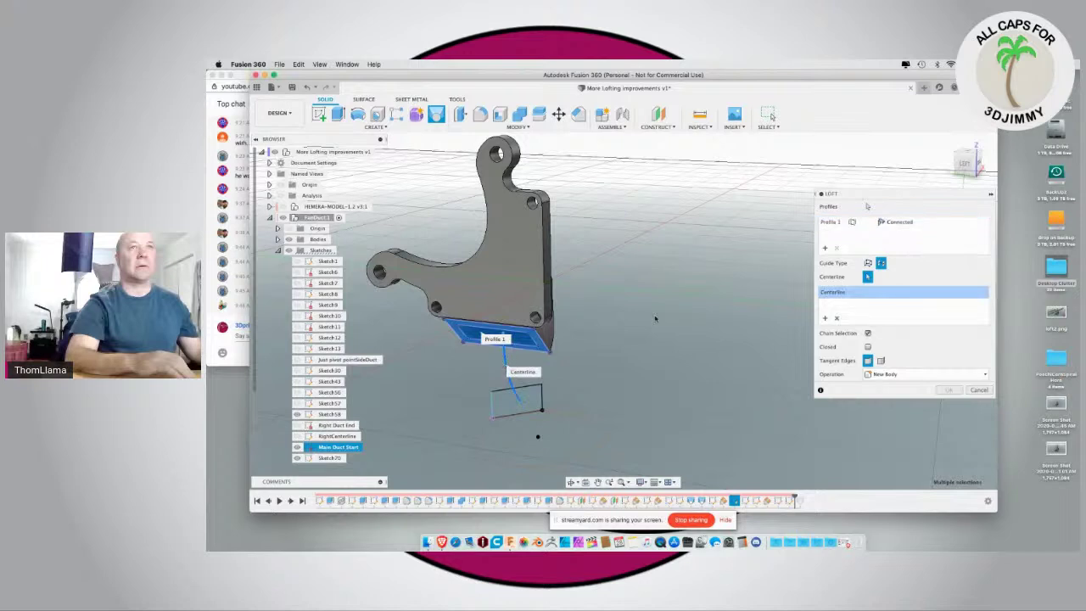
{"action": "left_click", "coordinate": [868, 206]}
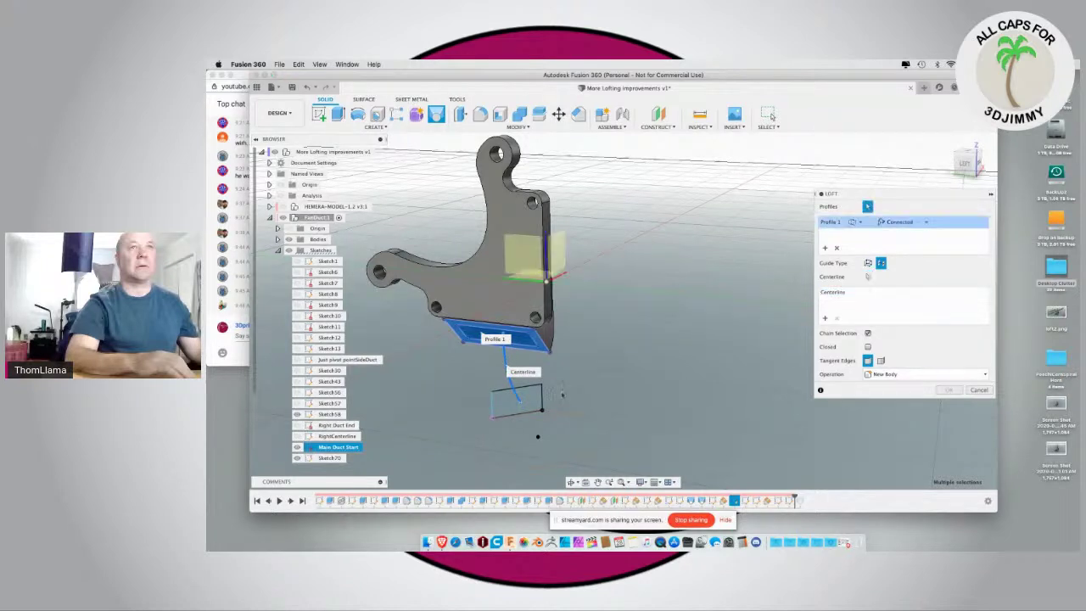
{"action": "left_click", "coordinate": [508, 407]}
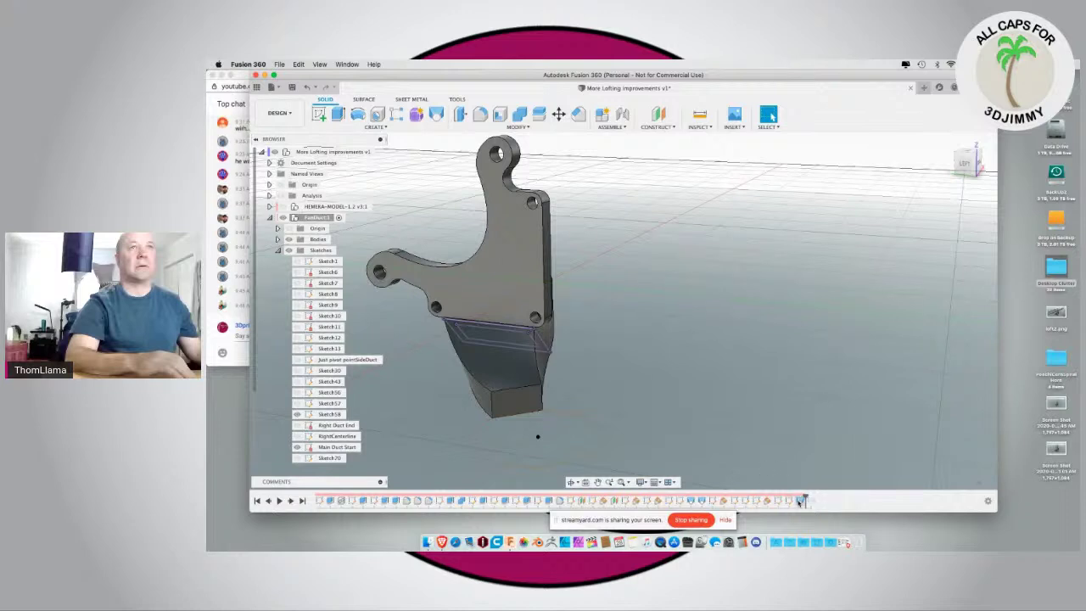
Step: Rename the new loft feature as centerLoft
{"action": "right_click", "coordinate": [801, 502]}
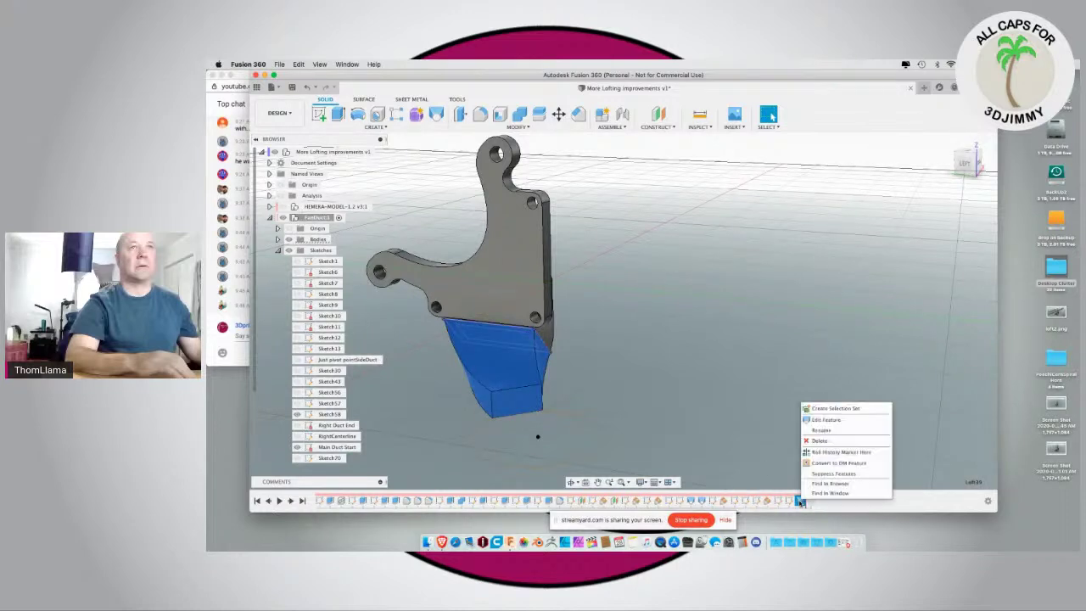
{"action": "left_click", "coordinate": [820, 430]}
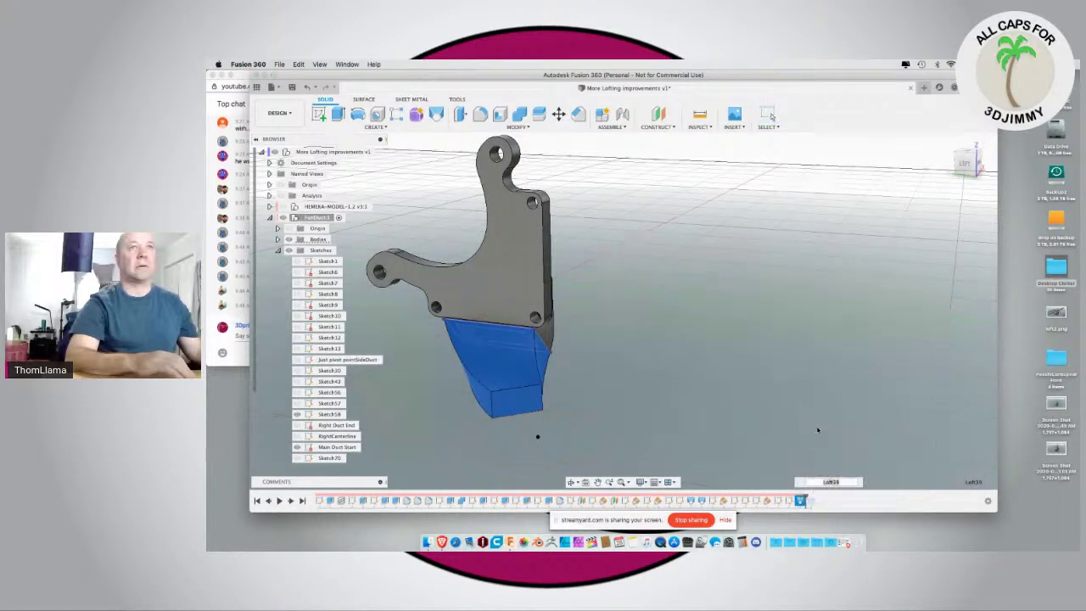
{"action": "type", "text": "denterLoft"}
{"action": "key", "text": "Return"}
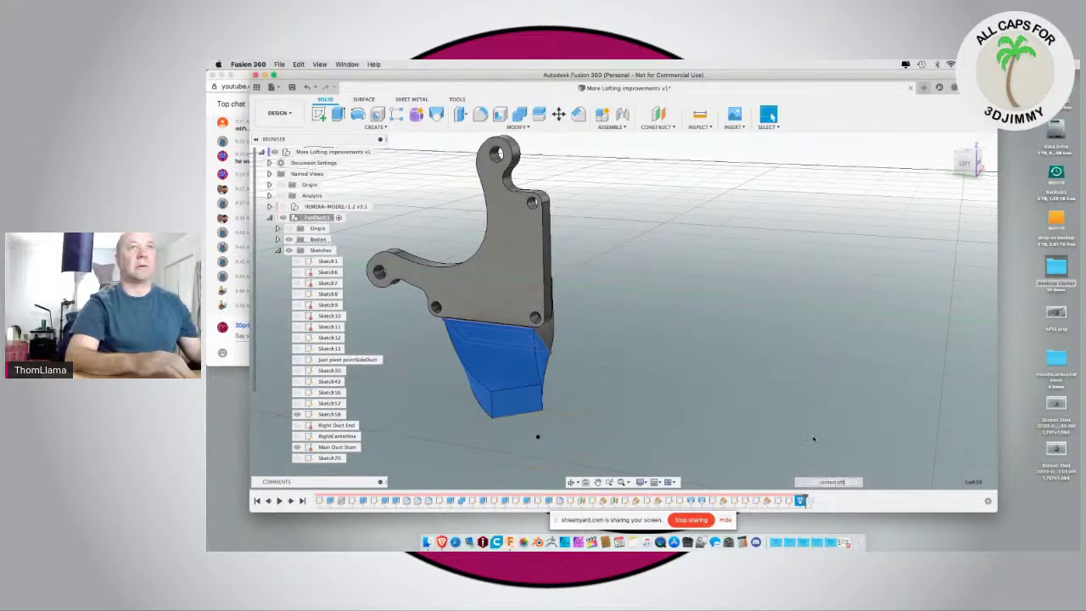
Step: Rename the spline sketch used by the centre loft as CenterCenterLine
{"action": "right_click", "coordinate": [798, 502]}
{"action": "left_click", "coordinate": [811, 432]}
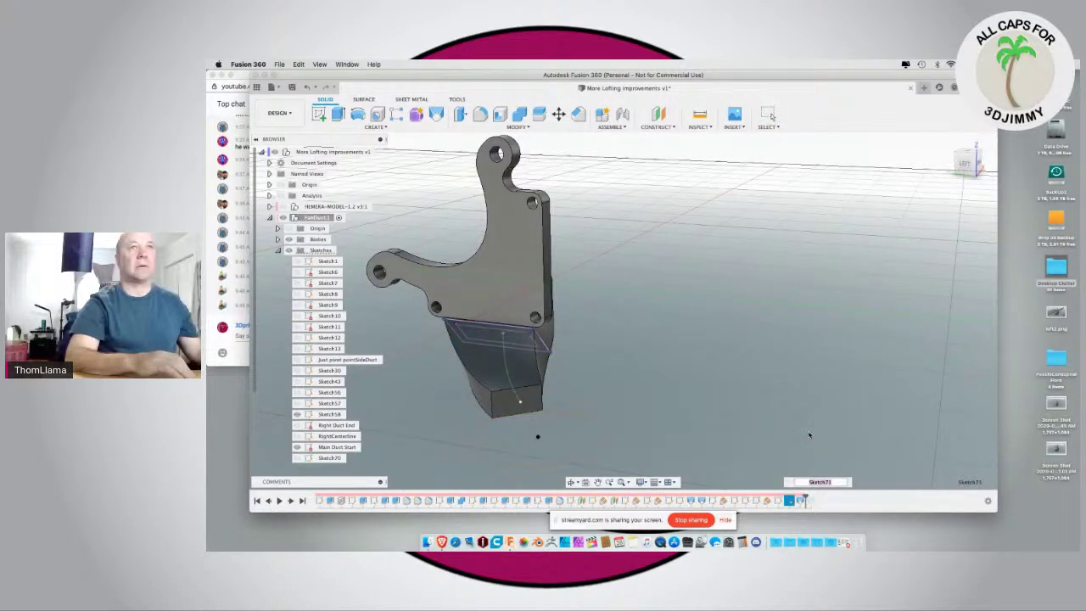
{"action": "type", "text": "CenterCorrecte"}
{"action": "key", "text": "BackSpace"}
{"action": "key", "text": "BackSpace"}
{"action": "key", "text": "BackSpace"}
{"action": "key", "text": "BackSpace"}
{"action": "key", "text": "BackSpace"}
{"action": "key", "text": "BackSpace"}
{"action": "key", "text": "BackSpace"}
{"action": "type", "text": "Cente"}
{"action": "key", "text": "Return"}
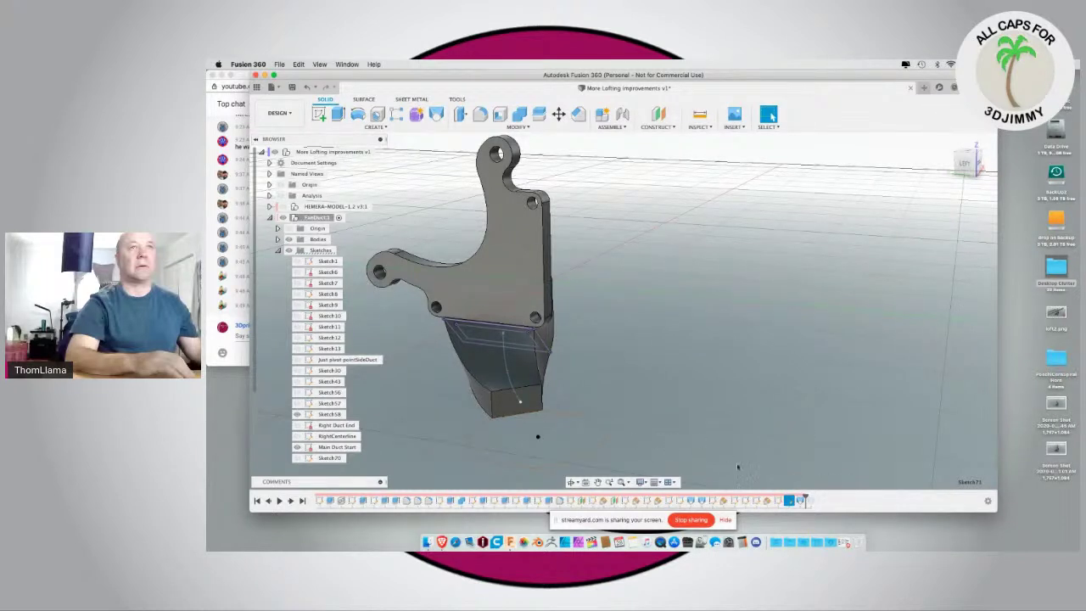
Step: Rename the outlet rectangle's sketch as Centerface
{"action": "right_click", "coordinate": [777, 502]}
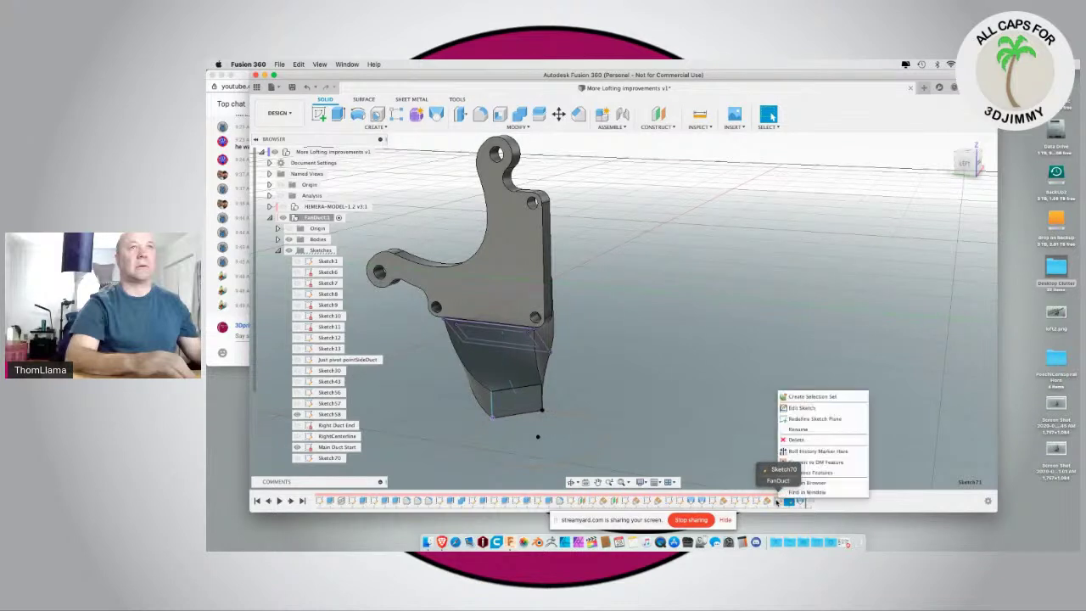
{"action": "left_click", "coordinate": [777, 502]}
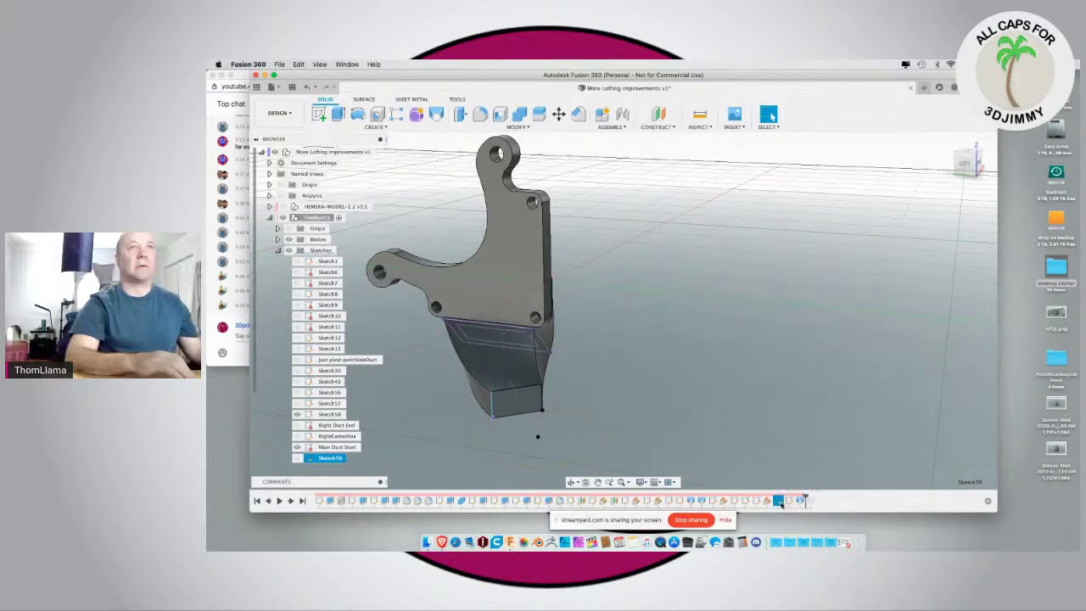
{"action": "right_click", "coordinate": [784, 501]}
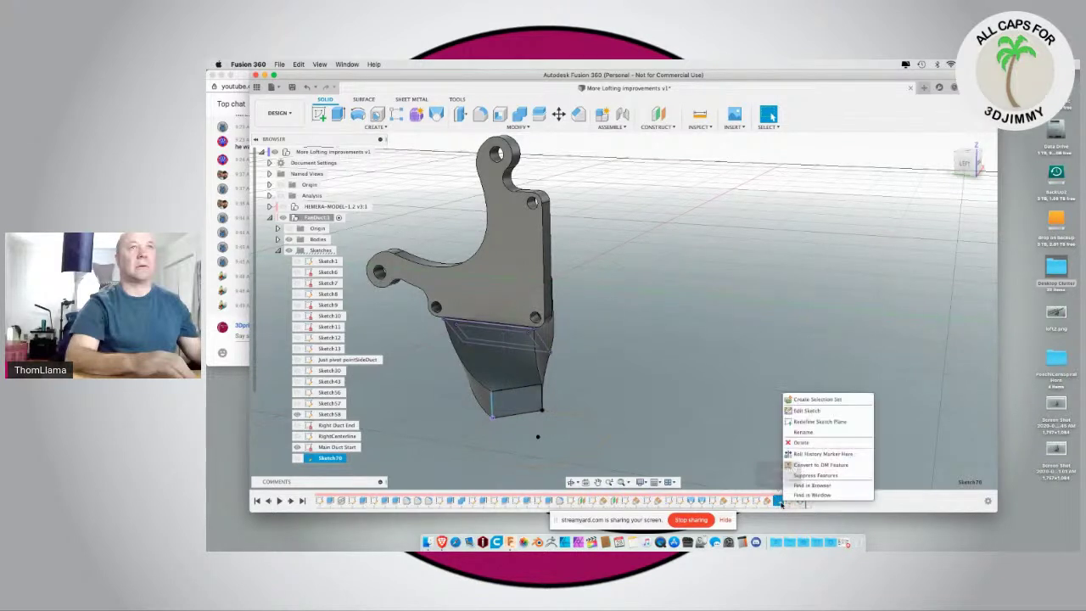
{"action": "left_click", "coordinate": [790, 431]}
{"action": "type", "text": "Canterface"}
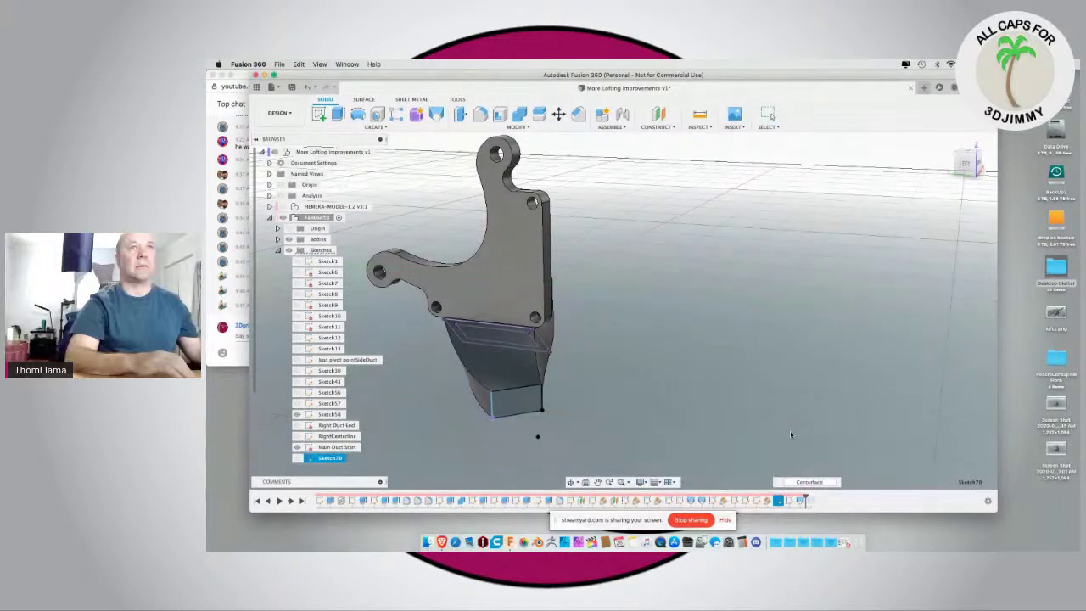
{"action": "key", "text": "Return"}
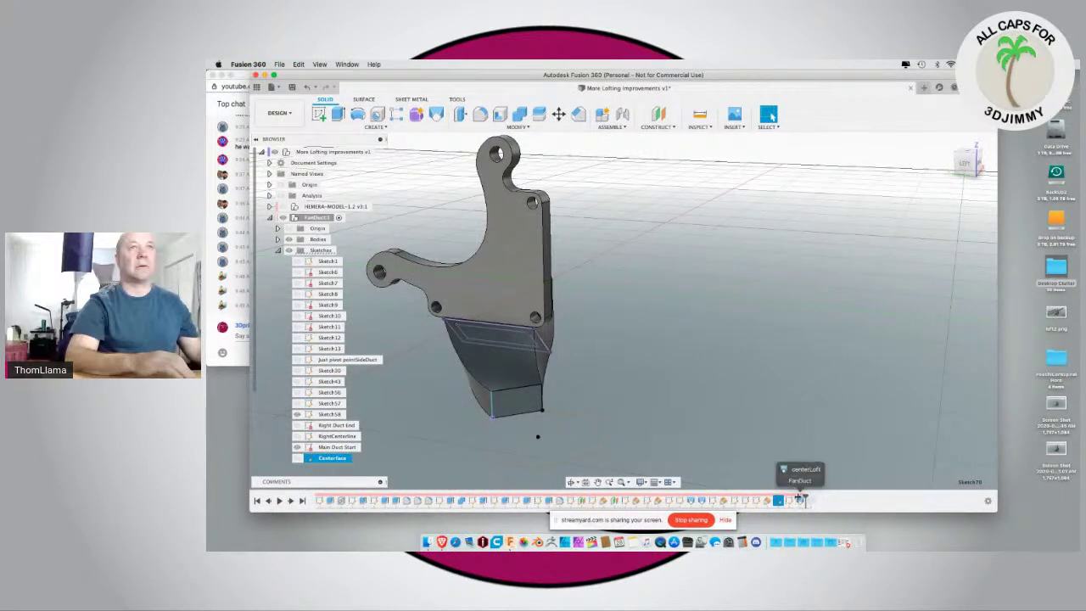
Step: Roll the timeline history back to between the CenterCenterLine sketch and centerLoft, checking the sketches at that point
{"action": "left_click_drag", "start_coordinate": [793, 499], "coordinate": [795, 499]}
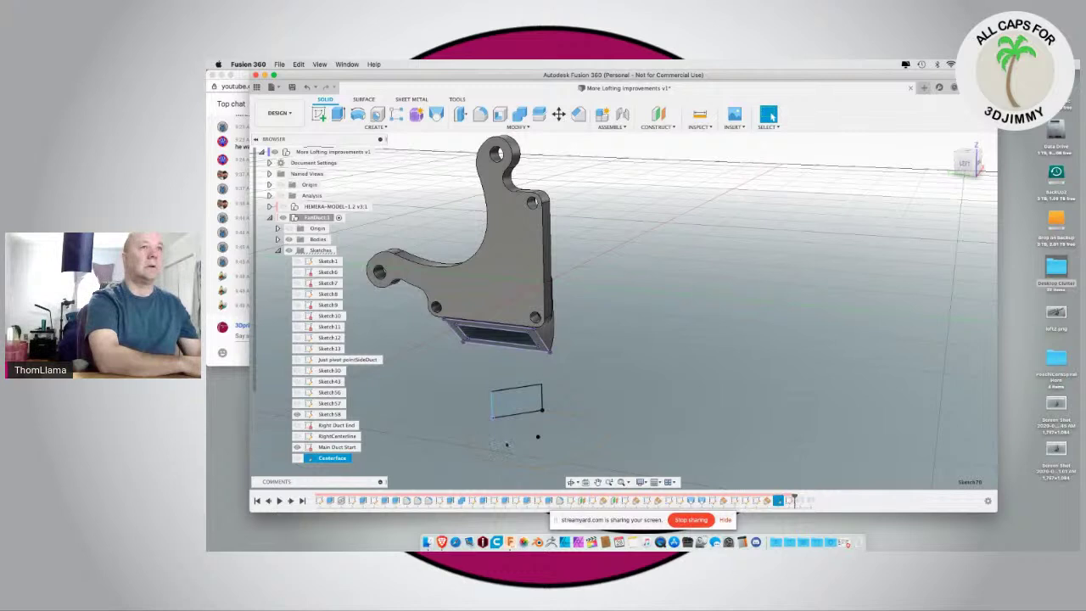
{"action": "left_click", "coordinate": [297, 415]}
{"action": "left_click", "coordinate": [296, 415]}
{"action": "left_click_drag", "start_coordinate": [793, 500], "coordinate": [788, 502]}
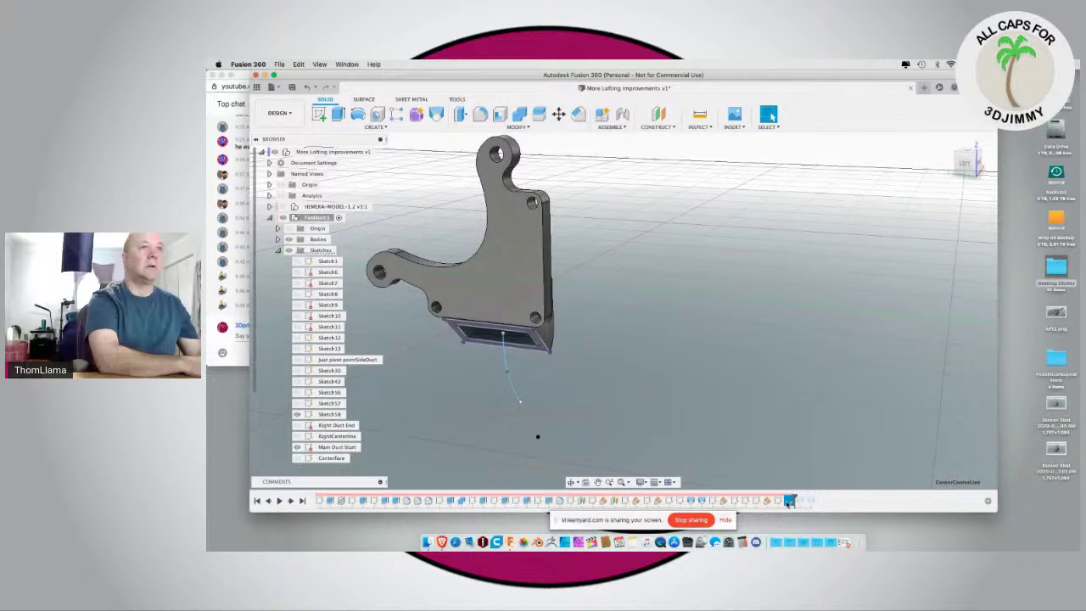
{"action": "right_click", "coordinate": [788, 503]}
{"action": "left_click", "coordinate": [778, 503]}
{"action": "left_click", "coordinate": [778, 502]}
{"action": "left_click_drag", "start_coordinate": [793, 499], "coordinate": [791, 500]}
{"action": "scroll", "coordinate": [316, 437], "scroll_direction": "down", "scroll_amount": 2}
{"action": "scroll", "coordinate": [316, 436], "scroll_direction": "down", "scroll_amount": 1}
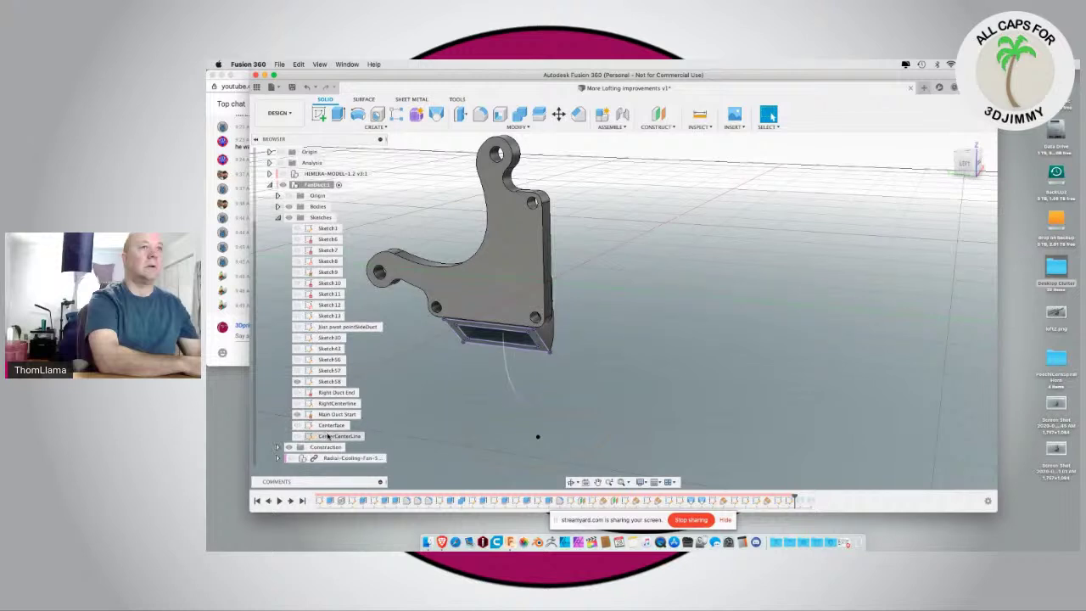
Step: Create a construction plane at 90 degrees through the octagon edge on the far side of the centre outlet
{"action": "left_click", "coordinate": [478, 431]}
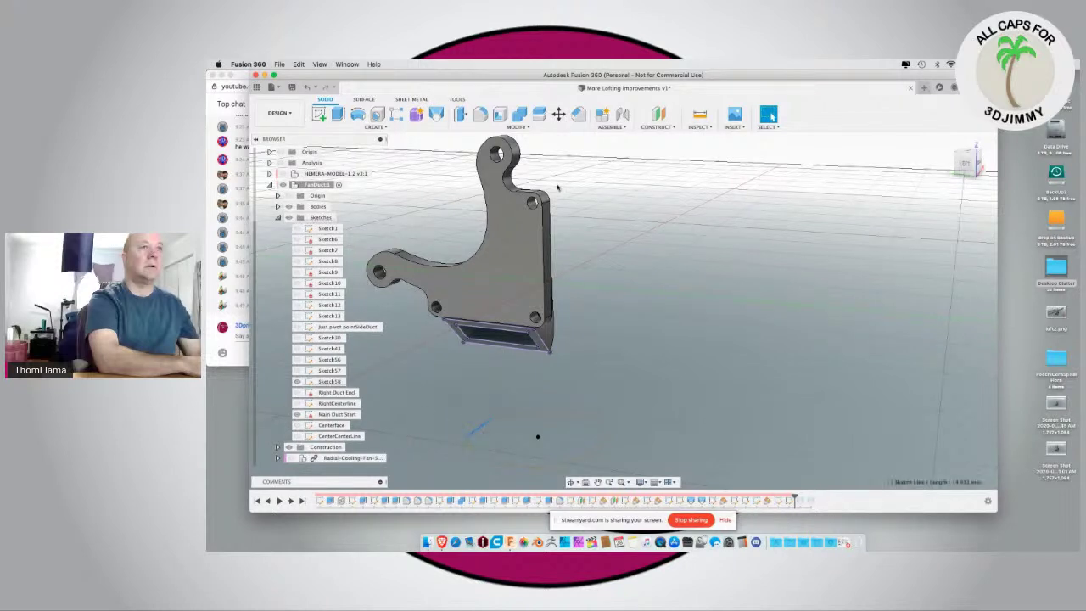
{"action": "left_click", "coordinate": [659, 127]}
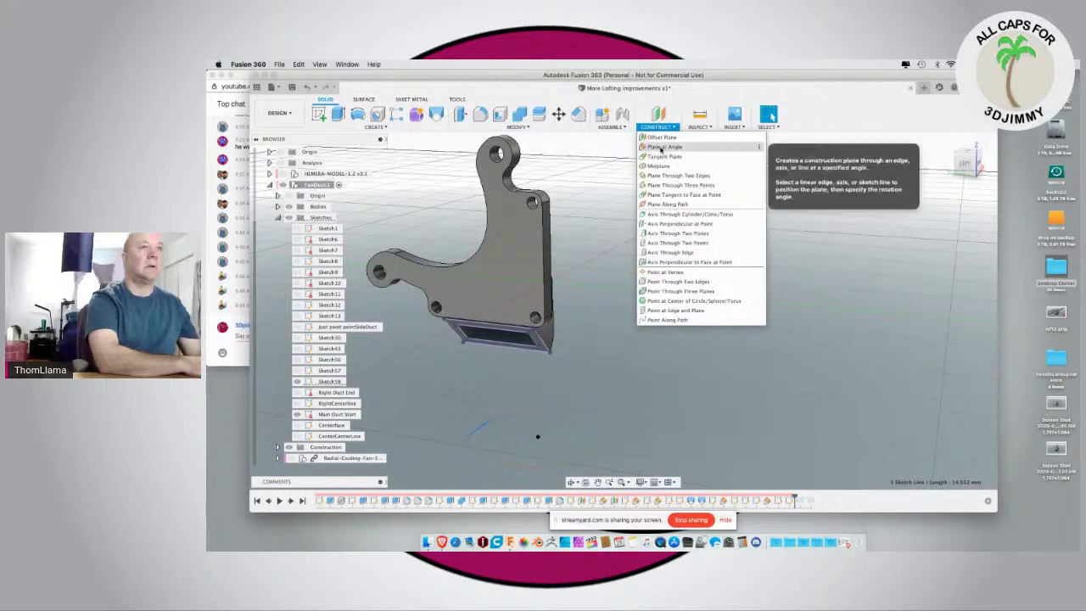
{"action": "left_click", "coordinate": [635, 213]}
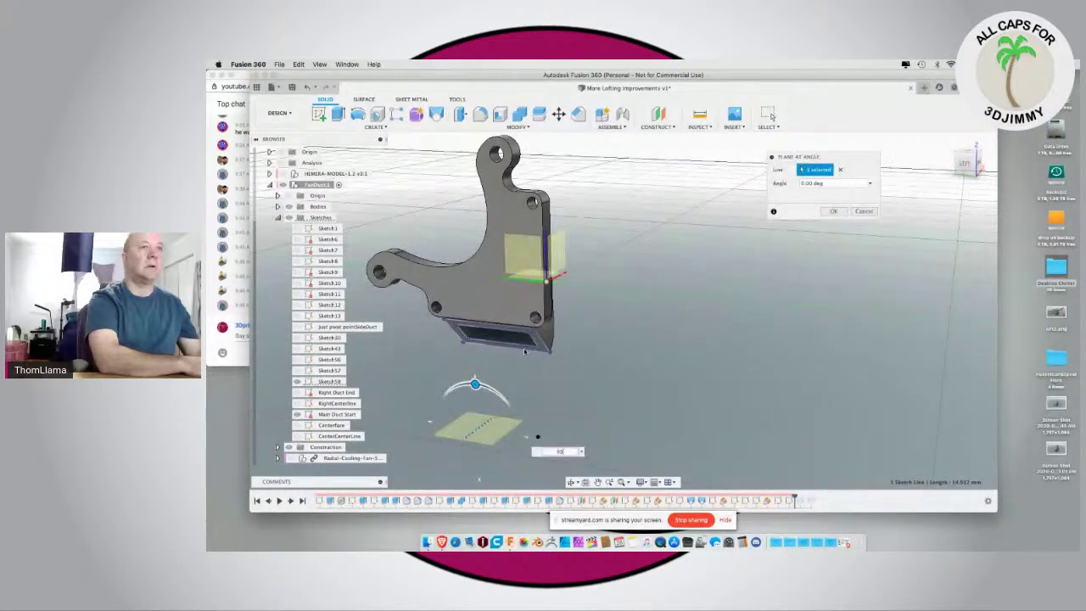
{"action": "key", "text": "Escape"}
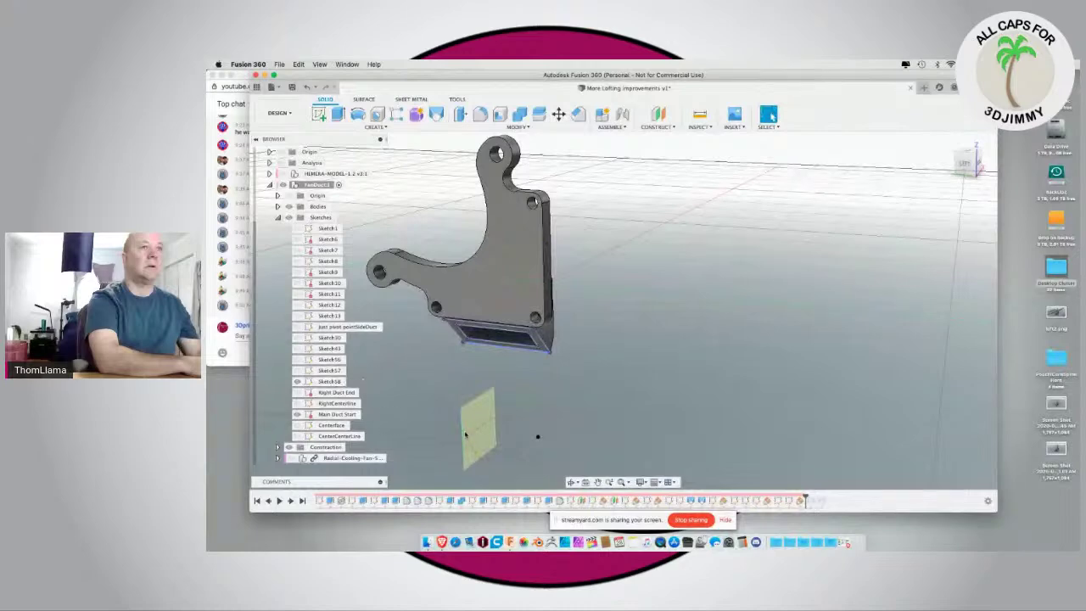
Step: Start a sketch on the new vertical plane and project the octagon edge into it
{"action": "left_click", "coordinate": [467, 433]}
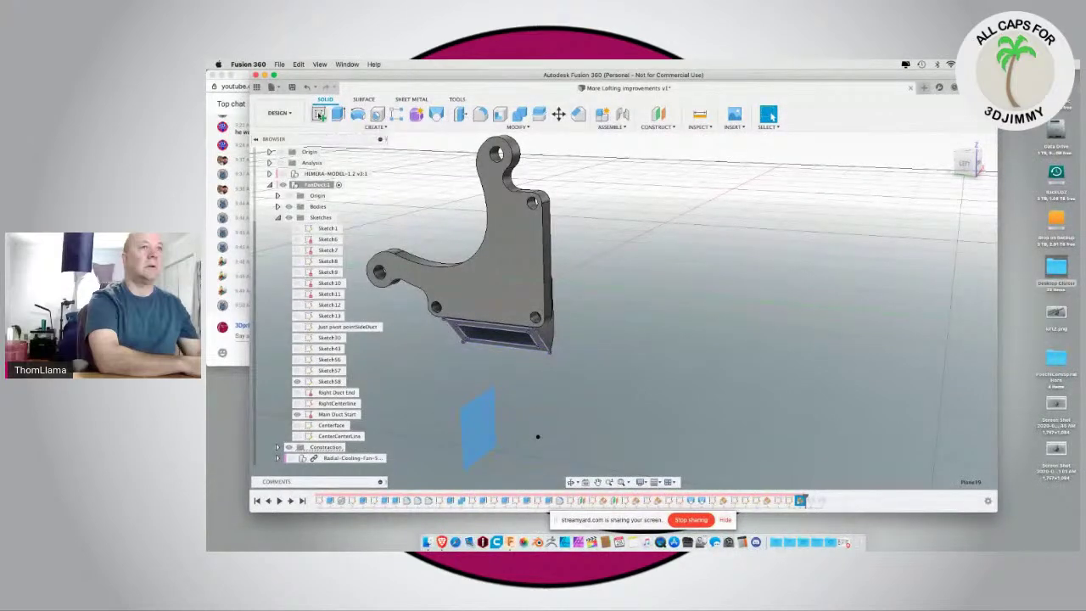
{"action": "left_click", "coordinate": [319, 115]}
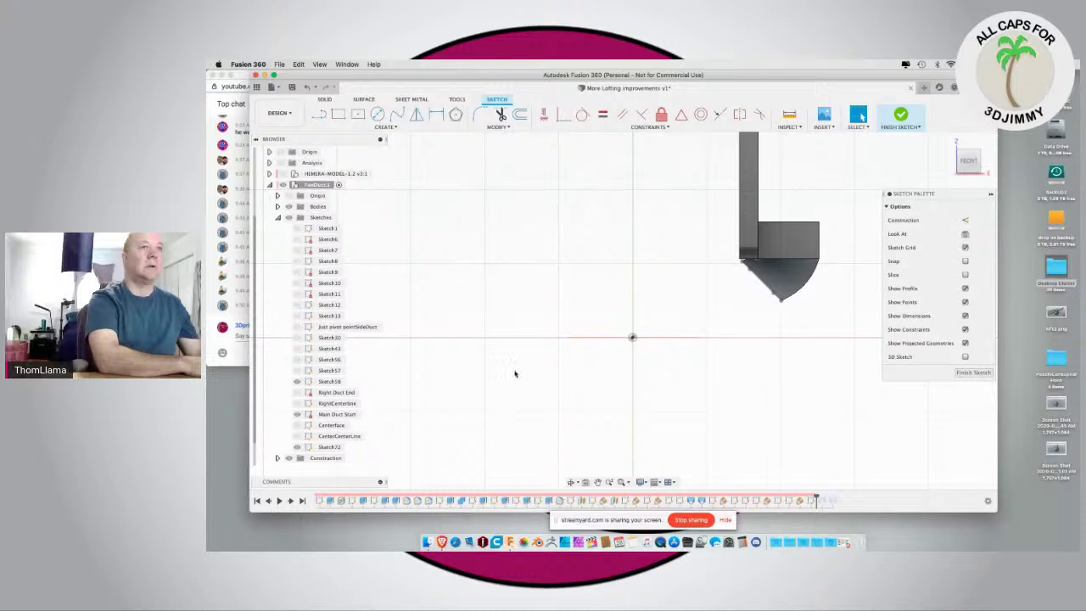
{"action": "middle_click_drag", "start_coordinate": [648, 347], "coordinate": [646, 376], "text": "shift"}
{"action": "key", "text": "p"}
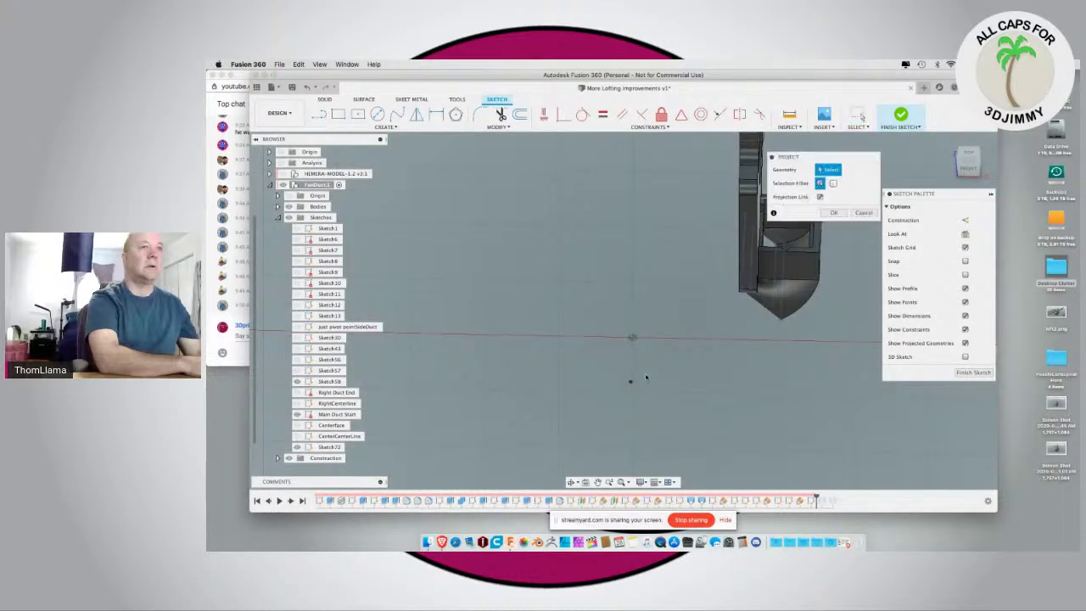
{"action": "left_click", "coordinate": [622, 338]}
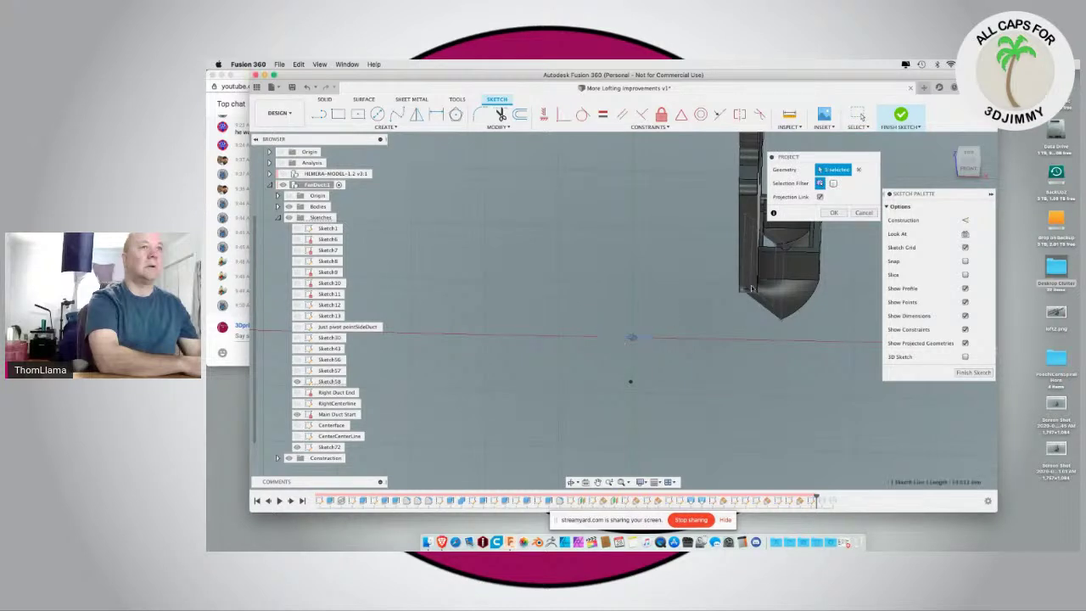
{"action": "left_click", "coordinate": [827, 213]}
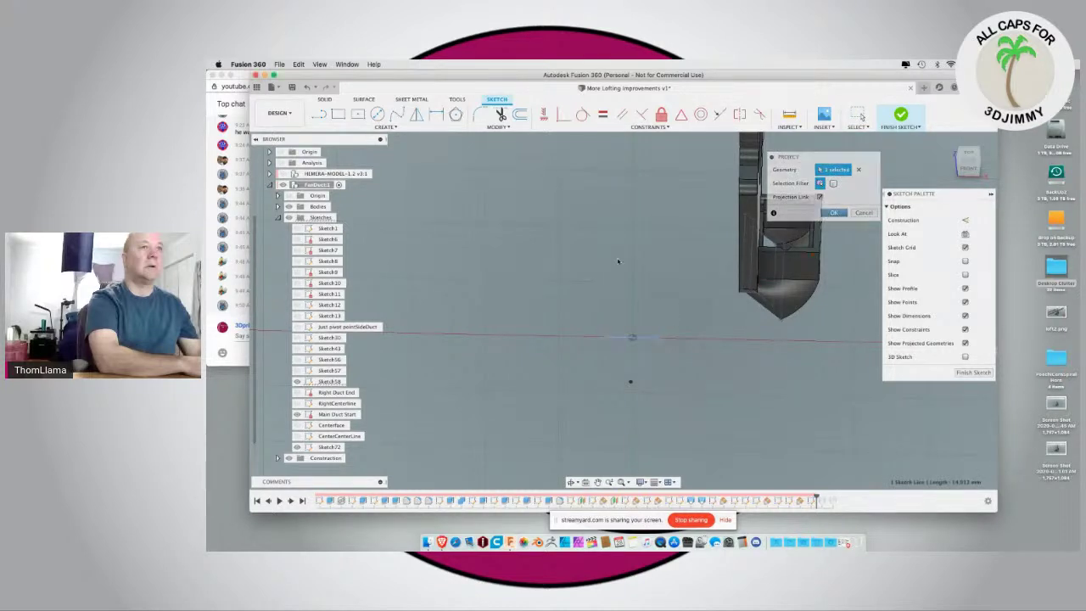
Step: Draw an outlet rectangle 8 mm high along the full length of the projected octagon edge
{"action": "left_click", "coordinate": [338, 113]}
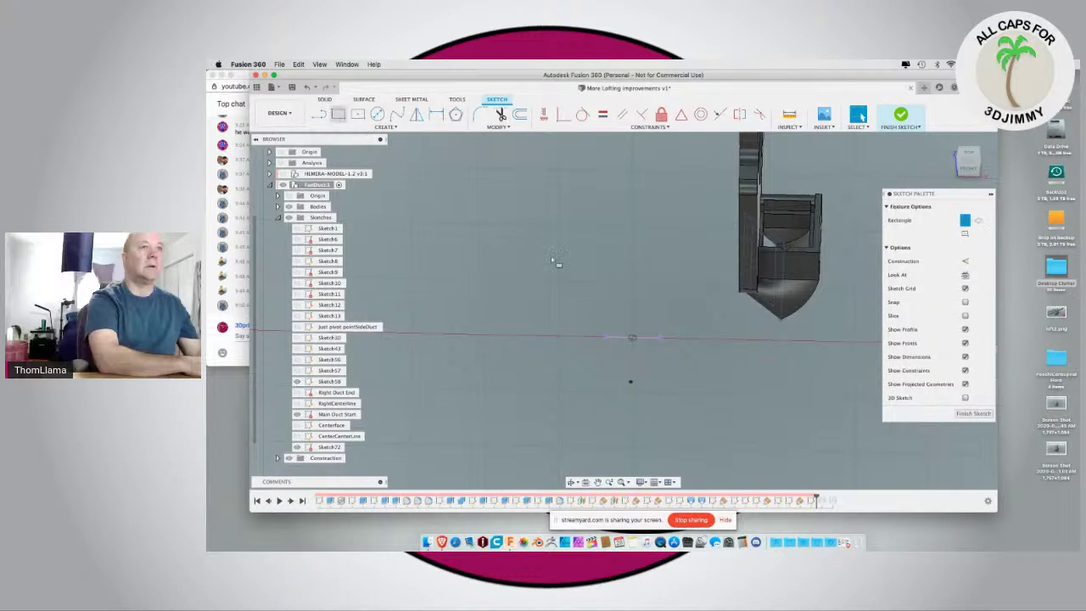
{"action": "left_click", "coordinate": [659, 339]}
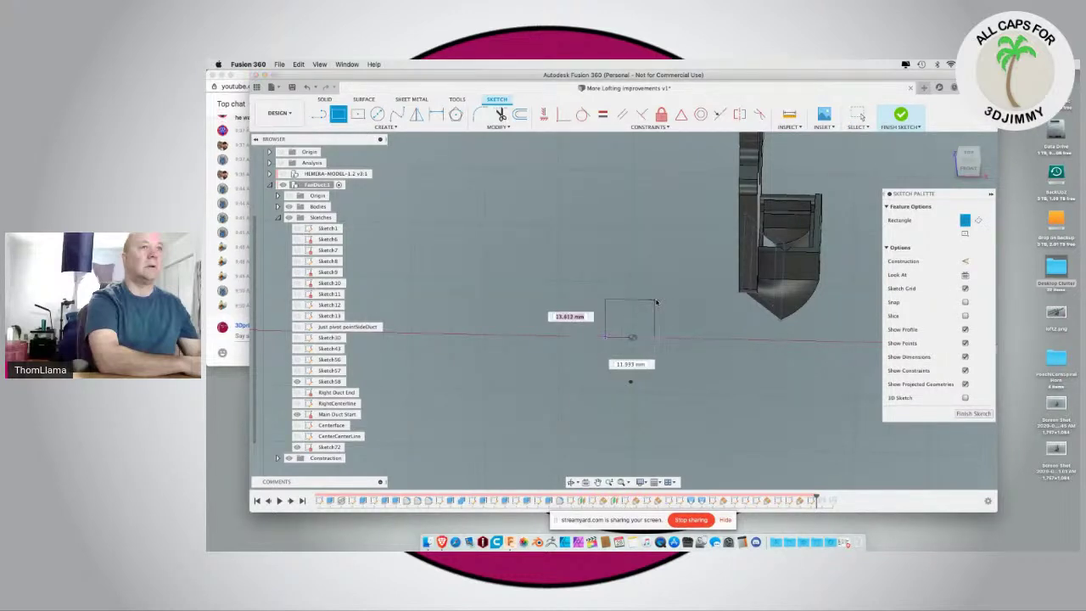
{"action": "type", "text": "8"}
{"action": "key", "text": "Return"}
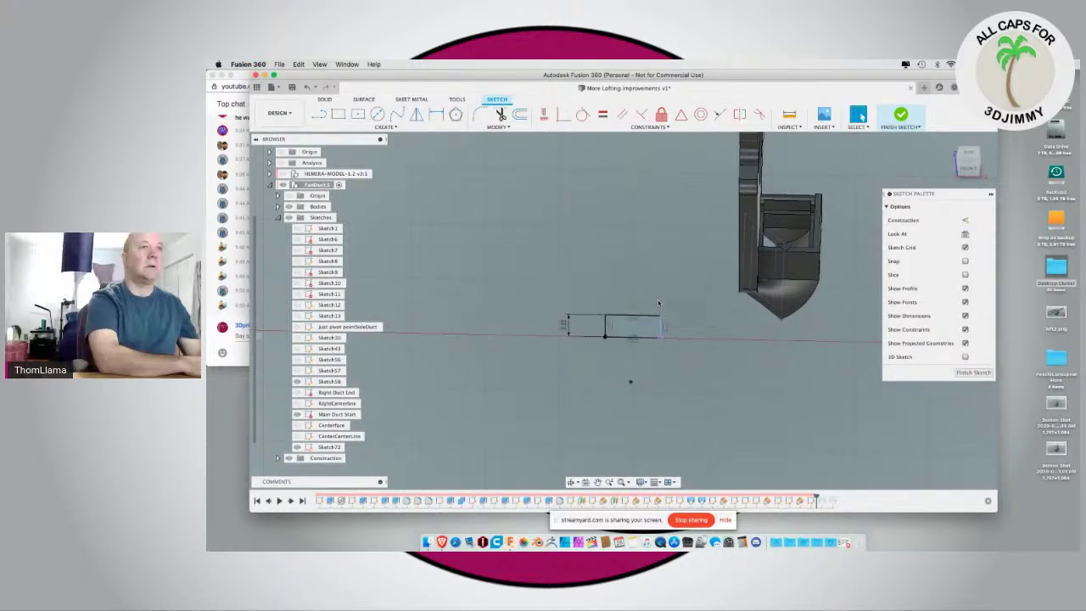
{"action": "scroll", "coordinate": [658, 325], "scroll_direction": "up", "scroll_amount": 4}
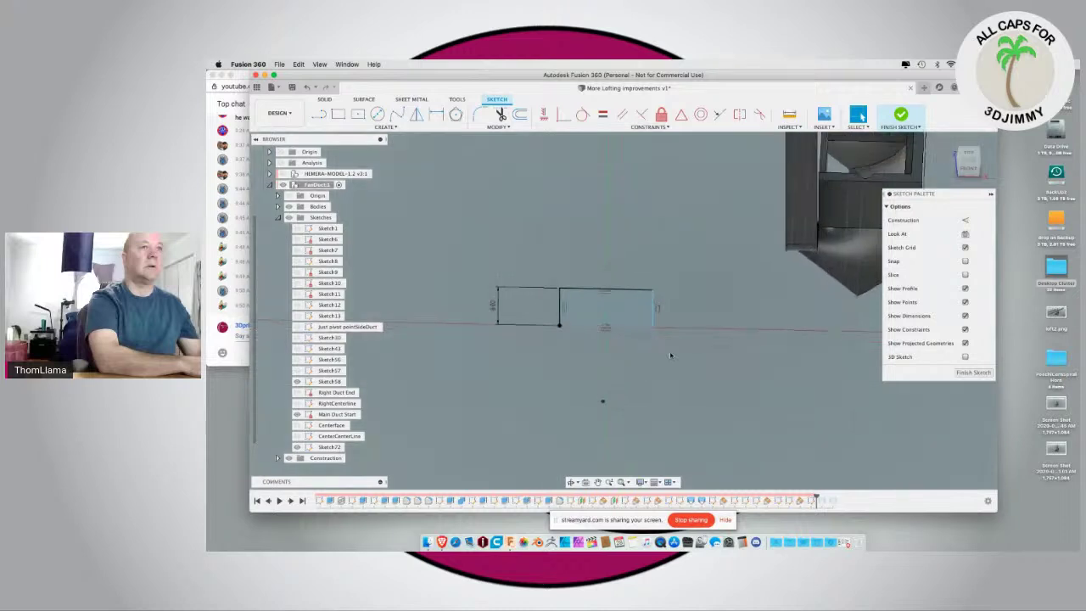
Step: Make the rectangle's free side edge coincident with the point on its base line, and finish the sketch
{"action": "left_click_drag", "start_coordinate": [644, 297], "coordinate": [667, 297]}
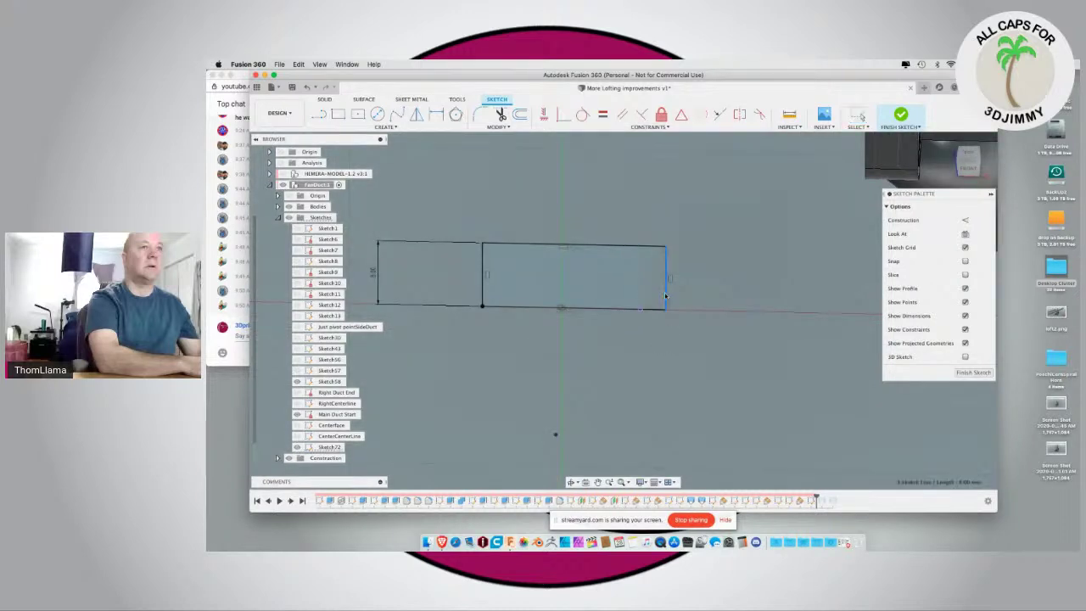
{"action": "left_click", "coordinate": [564, 114]}
{"action": "left_click", "coordinate": [641, 310]}
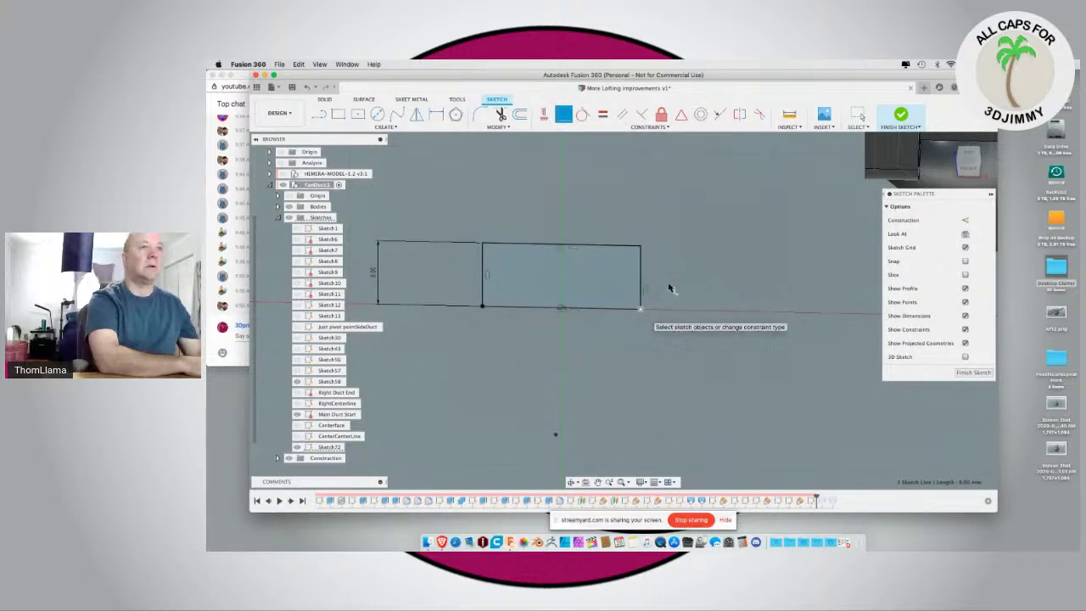
{"action": "left_click", "coordinate": [973, 373]}
{"action": "scroll", "coordinate": [764, 370], "scroll_direction": "down", "scroll_amount": 3}
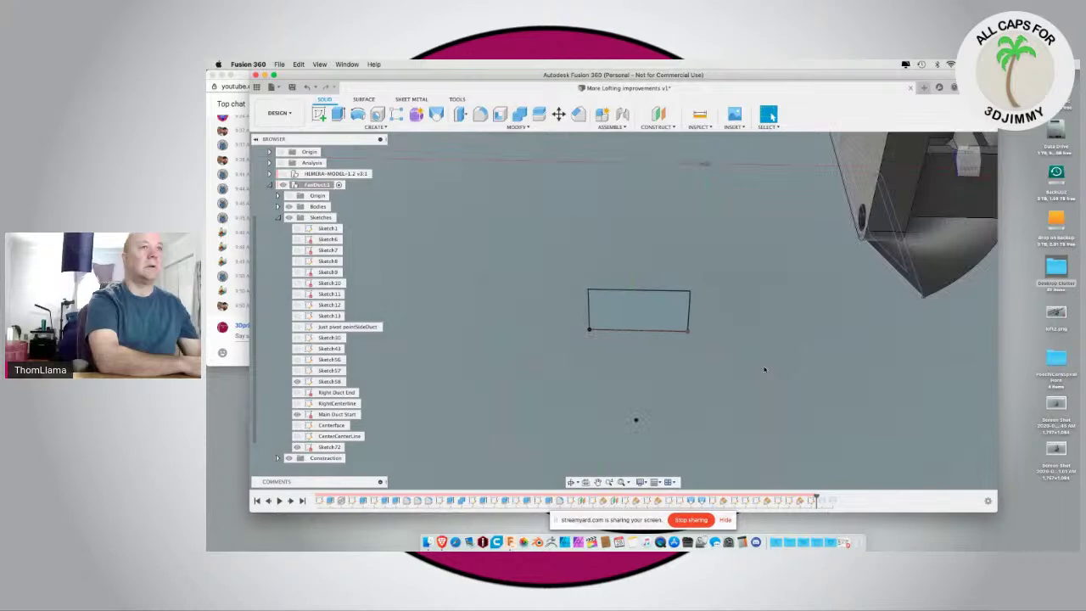
Step: Start a sketch on the duct block's back face and draw a three-point spline from the duct opening to the rectangle's center
{"action": "scroll", "coordinate": [765, 371], "scroll_direction": "down", "scroll_amount": 2}
{"action": "middle_click_drag", "start_coordinate": [769, 283], "coordinate": [893, 261], "text": "shift"}
{"action": "left_click", "coordinate": [718, 287]}
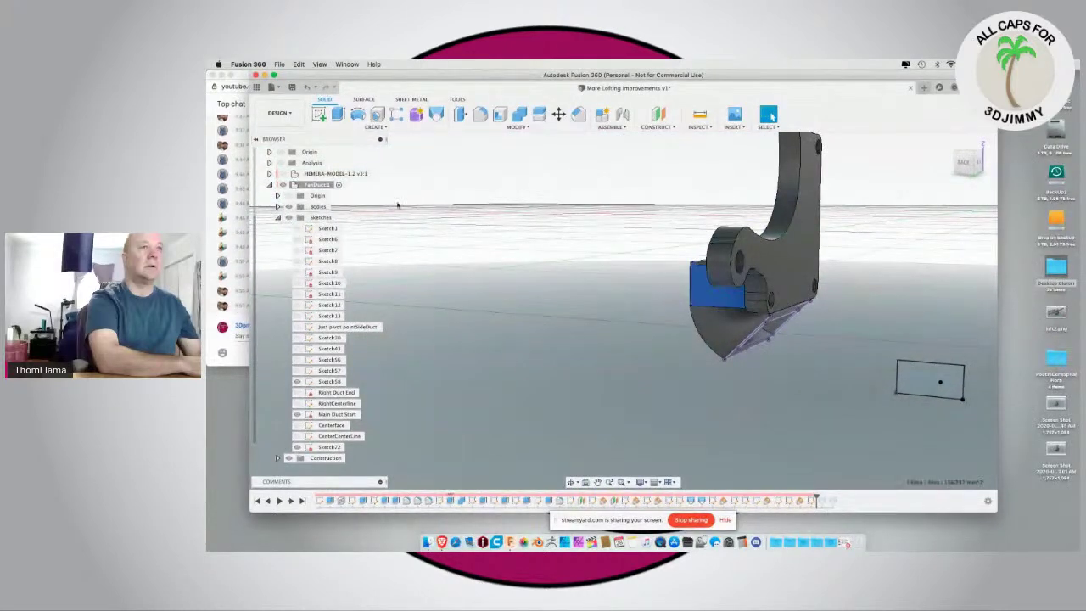
{"action": "left_click", "coordinate": [319, 115]}
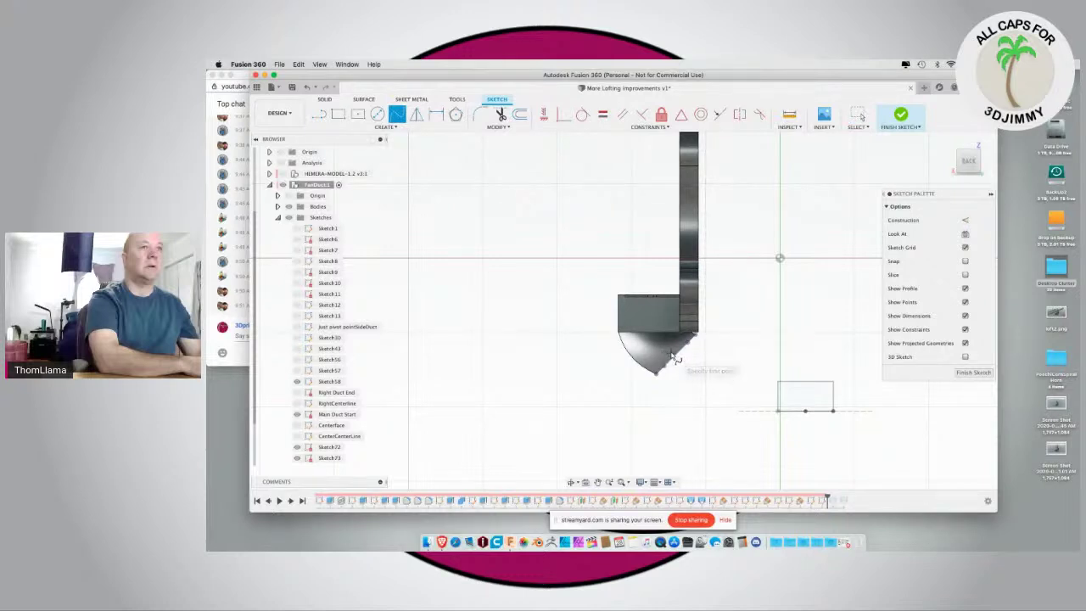
{"action": "left_click", "coordinate": [720, 384]}
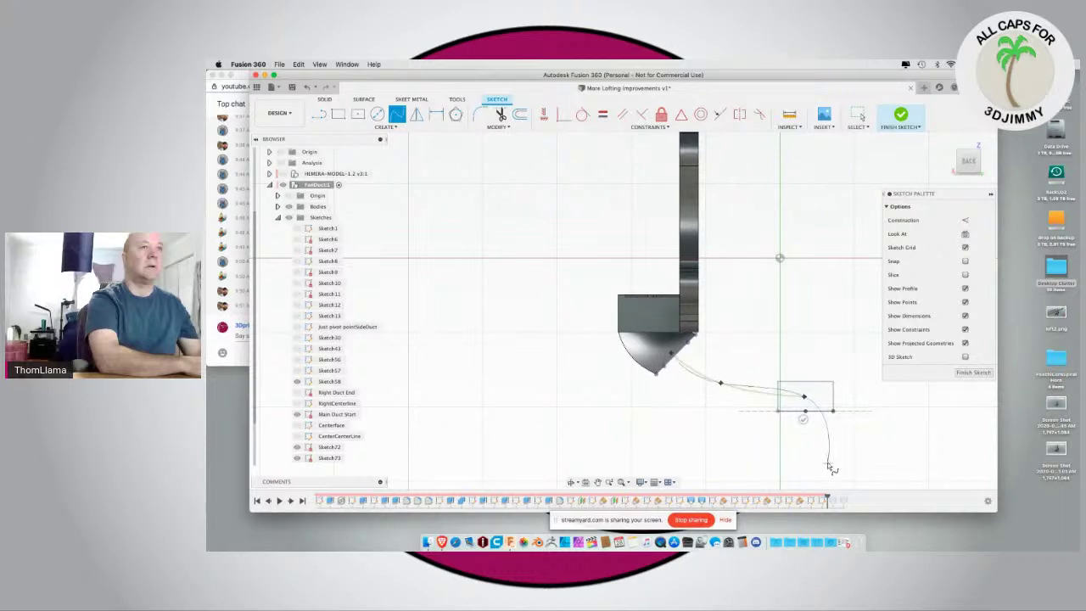
{"action": "left_click", "coordinate": [787, 413]}
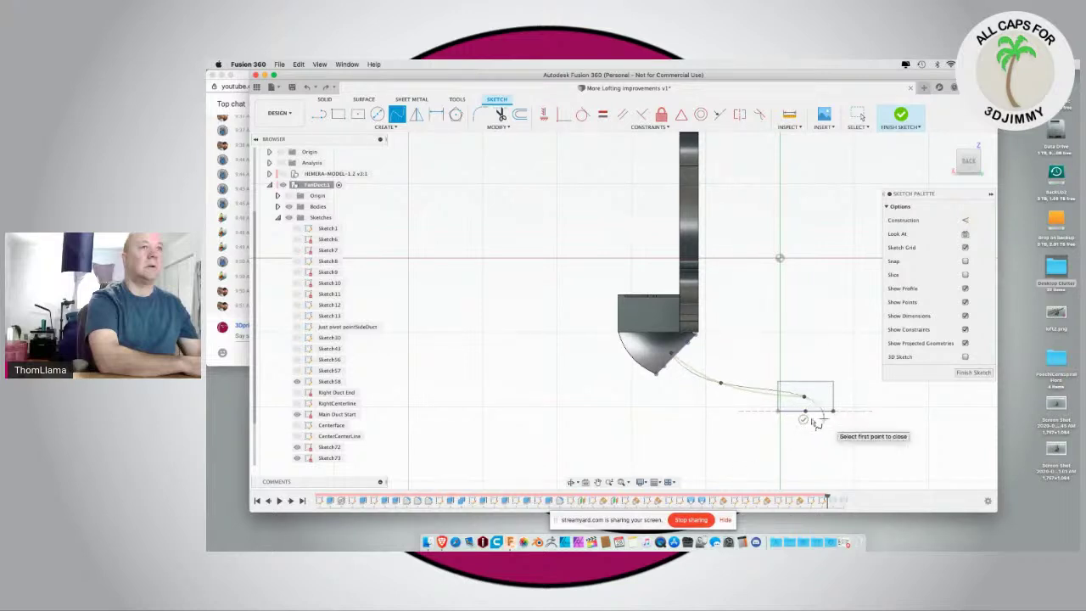
{"action": "left_click", "coordinate": [802, 418]}
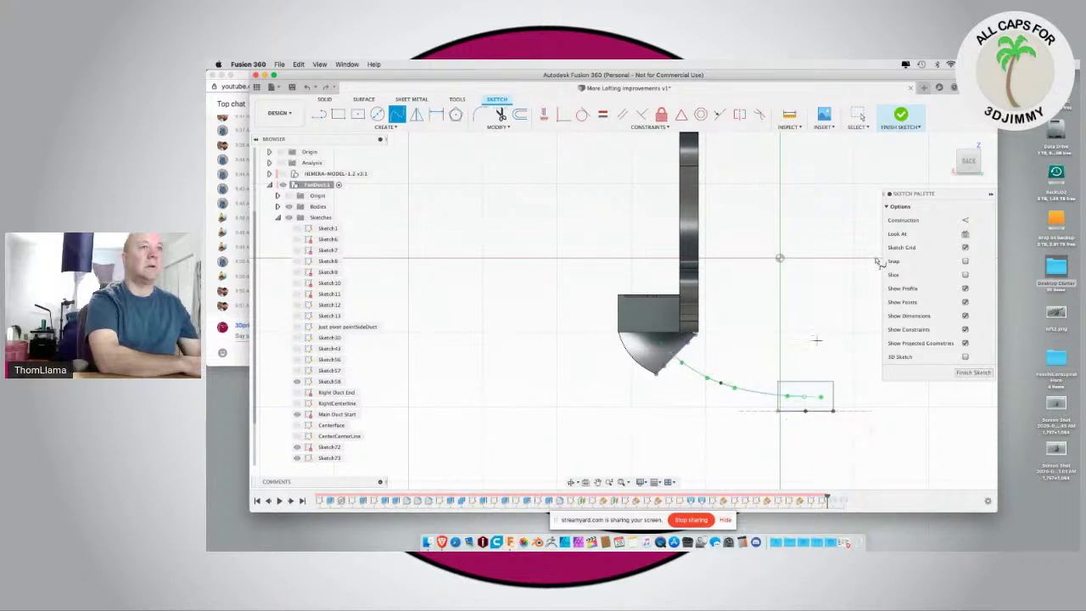
Step: Move the spline's end points in the bottom view, one to the center of the rectangle and the other into the middle of the duct opening
{"action": "left_click", "coordinate": [974, 180]}
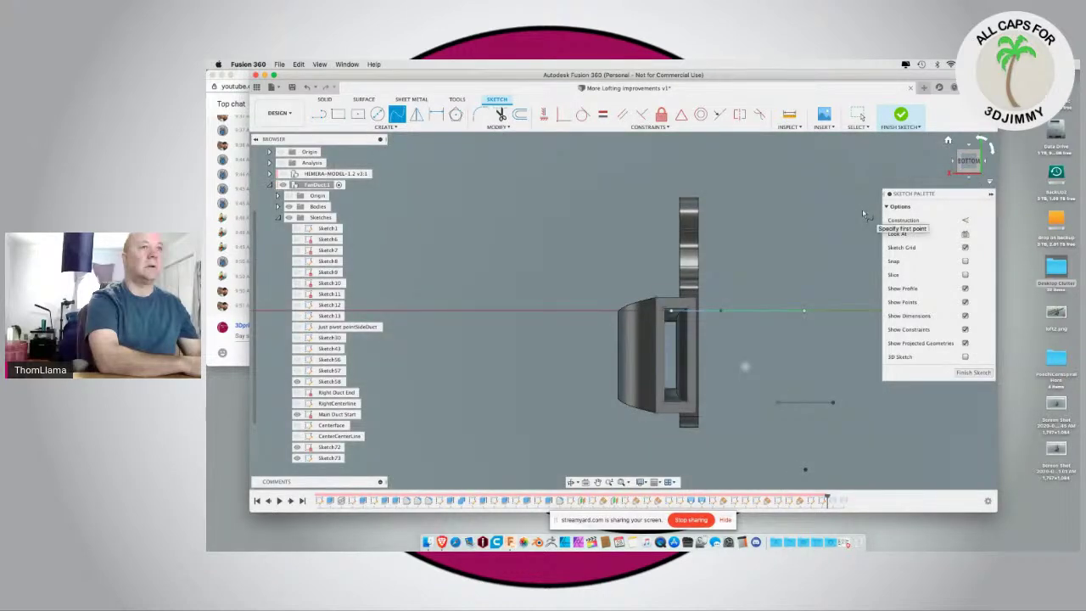
{"action": "key", "text": "m"}
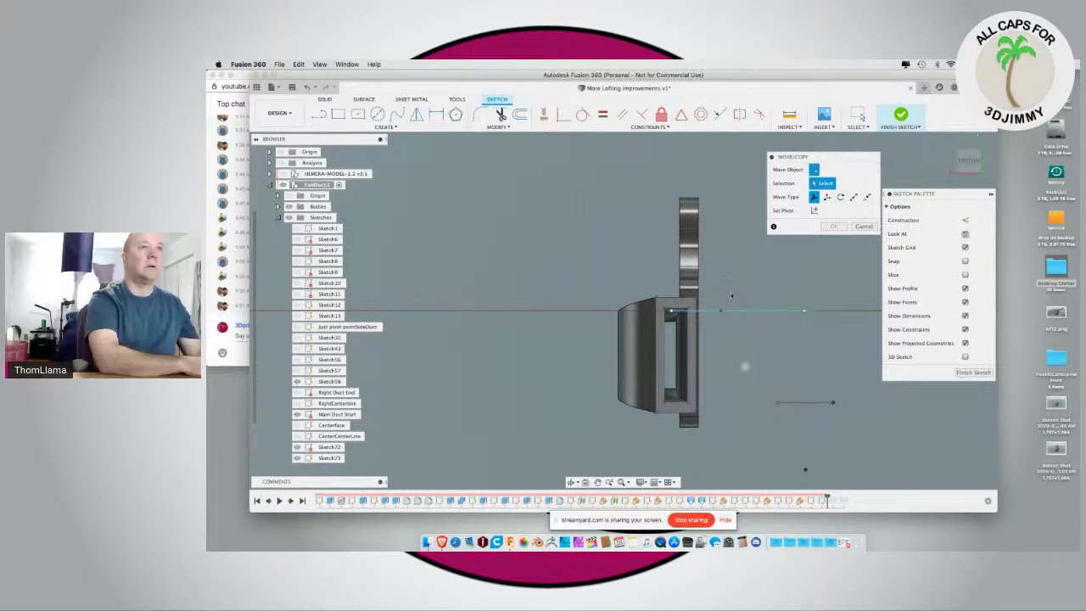
{"action": "left_click", "coordinate": [804, 313]}
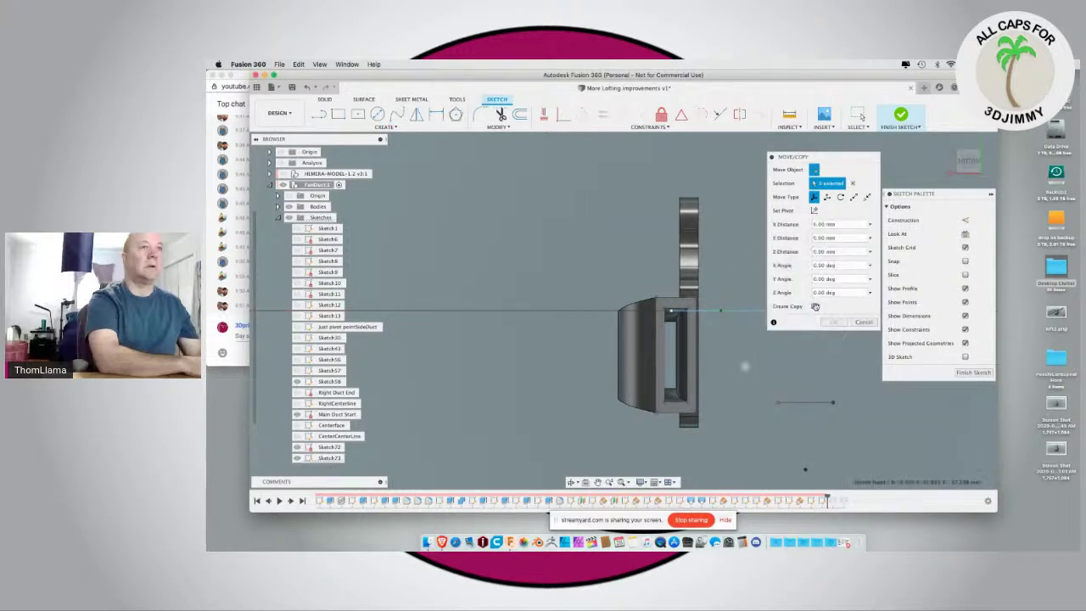
{"action": "left_click_drag", "start_coordinate": [811, 158], "coordinate": [453, 156]}
{"action": "mouse_move", "coordinate": [815, 302]}
{"action": "left_mouse_down"}
{"action": "mouse_move", "coordinate": [839, 364]}
{"action": "mouse_move", "coordinate": [821, 392]}
{"action": "mouse_move", "coordinate": [733, 302]}
{"action": "mouse_move", "coordinate": [774, 339]}
{"action": "left_mouse_up"}
{"action": "left_click_drag", "start_coordinate": [671, 312], "coordinate": [685, 340]}
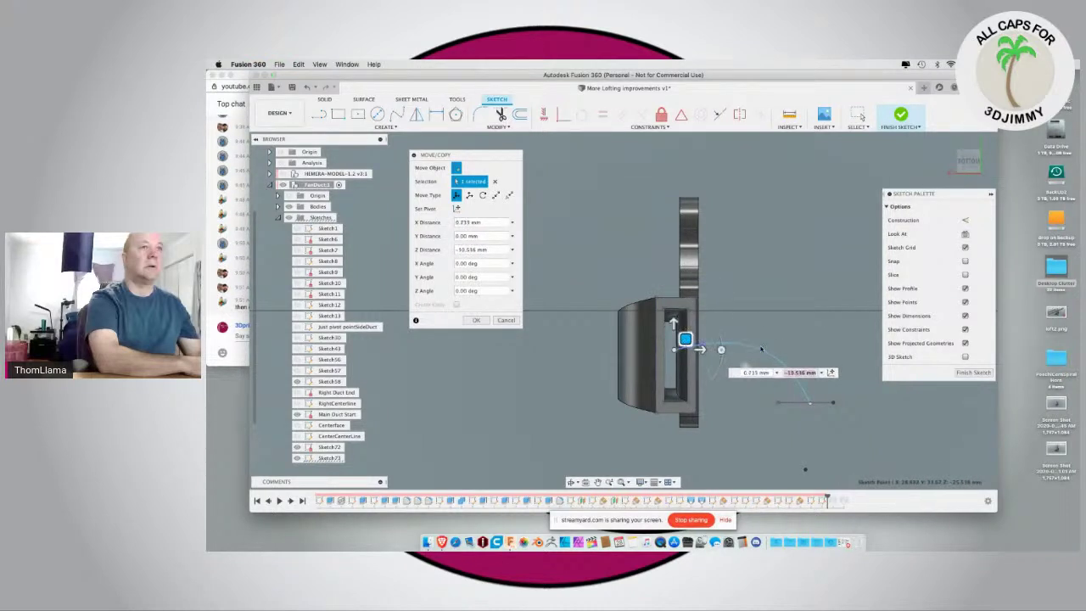
{"action": "mouse_move", "coordinate": [762, 350]}
{"action": "left_mouse_down"}
{"action": "mouse_move", "coordinate": [770, 342]}
{"action": "mouse_move", "coordinate": [809, 403]}
{"action": "mouse_move", "coordinate": [817, 393]}
{"action": "left_mouse_up"}
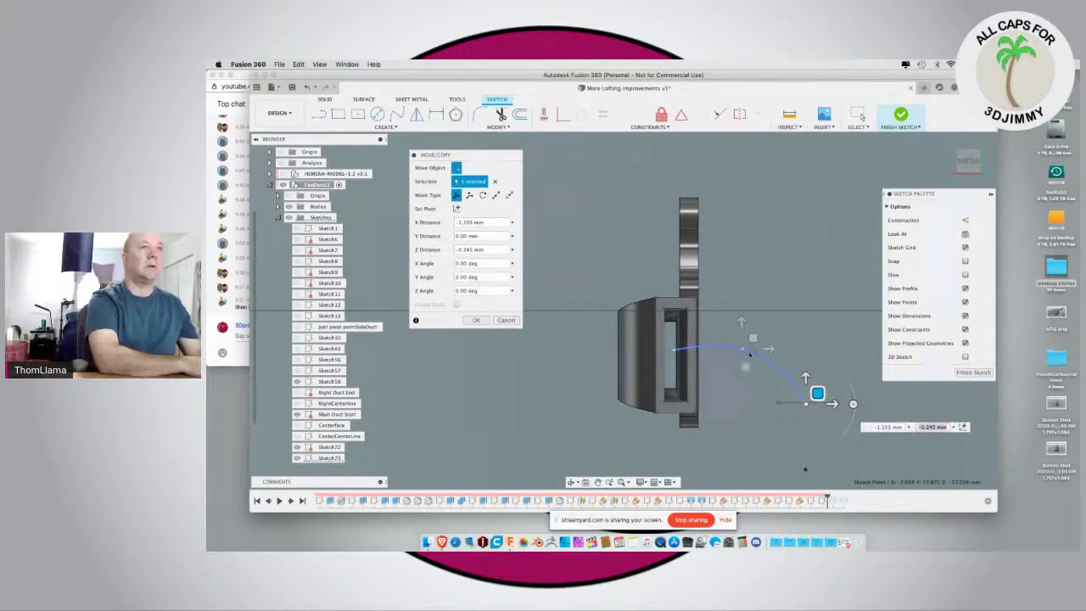
Step: Move the spline's middle point about -0.2 mm in X and -1.8 mm in Z, plus about -1.3 mm more in Z, and finish the sketch
{"action": "left_click", "coordinate": [756, 354]}
{"action": "left_click_drag", "start_coordinate": [767, 343], "coordinate": [766, 349]}
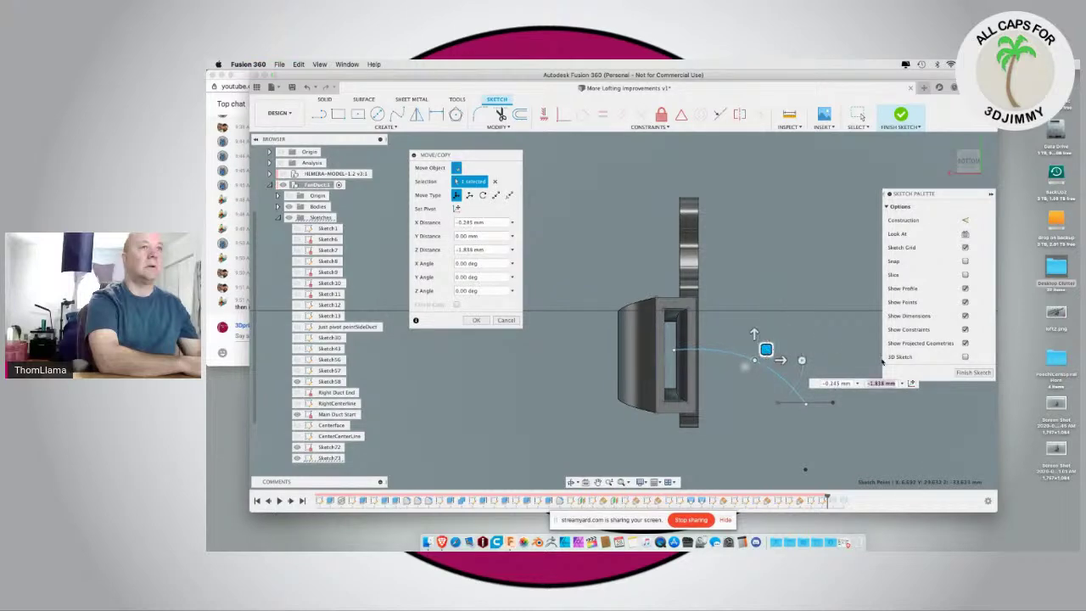
{"action": "left_click", "coordinate": [969, 148]}
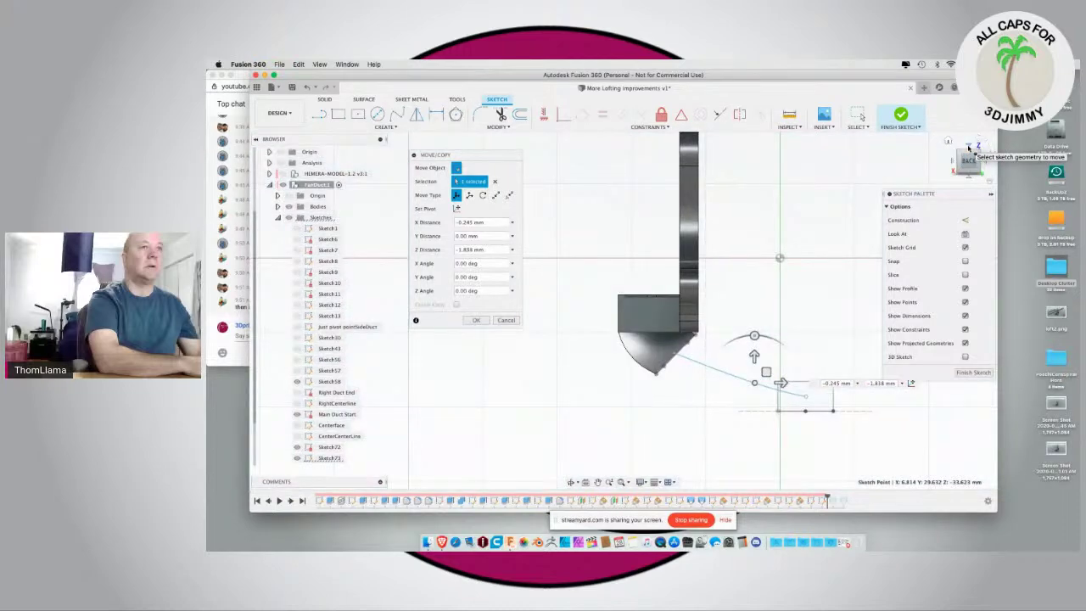
{"action": "left_click", "coordinate": [969, 148]}
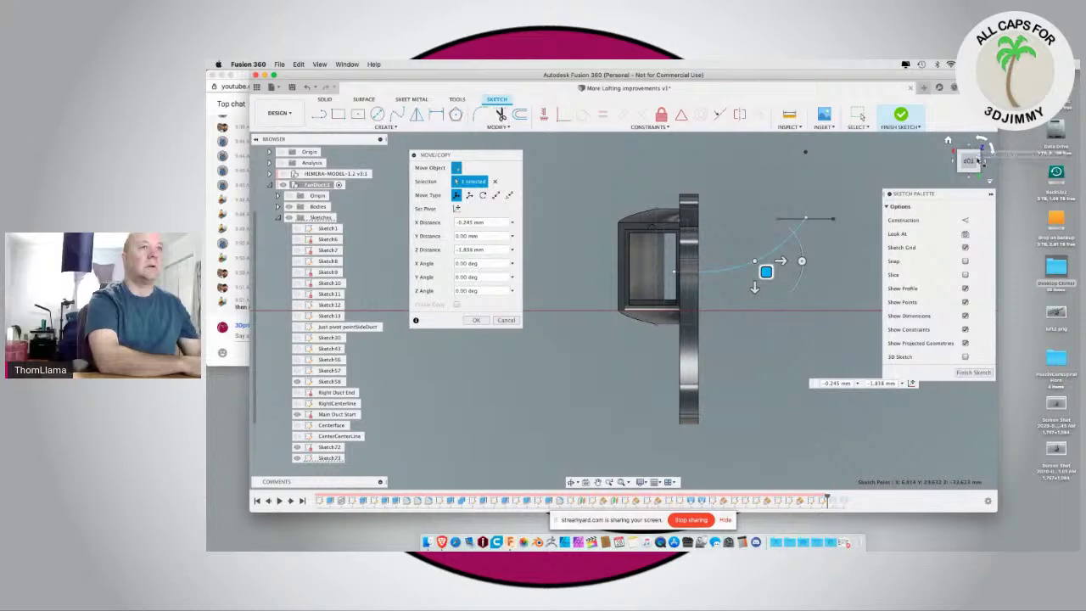
{"action": "left_click", "coordinate": [986, 164]}
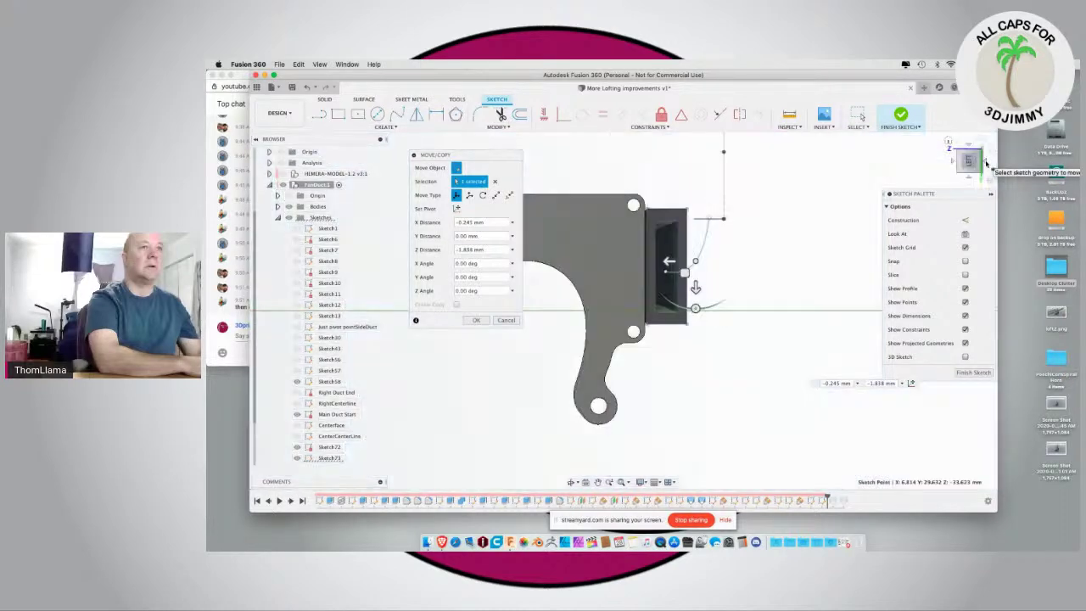
{"action": "left_click", "coordinate": [991, 147]}
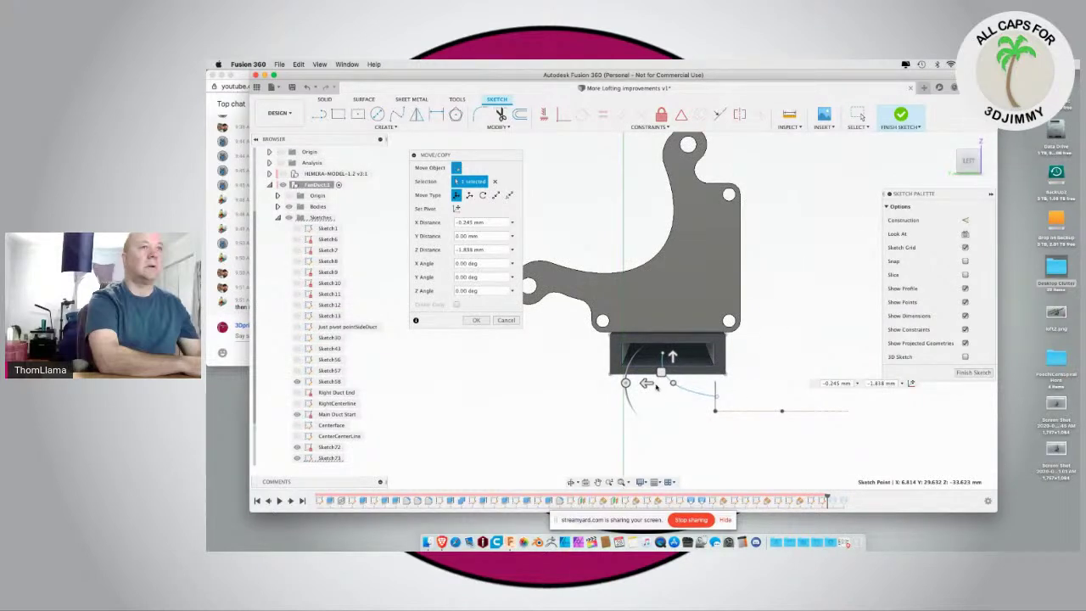
{"action": "left_click_drag", "start_coordinate": [646, 383], "coordinate": [651, 383]}
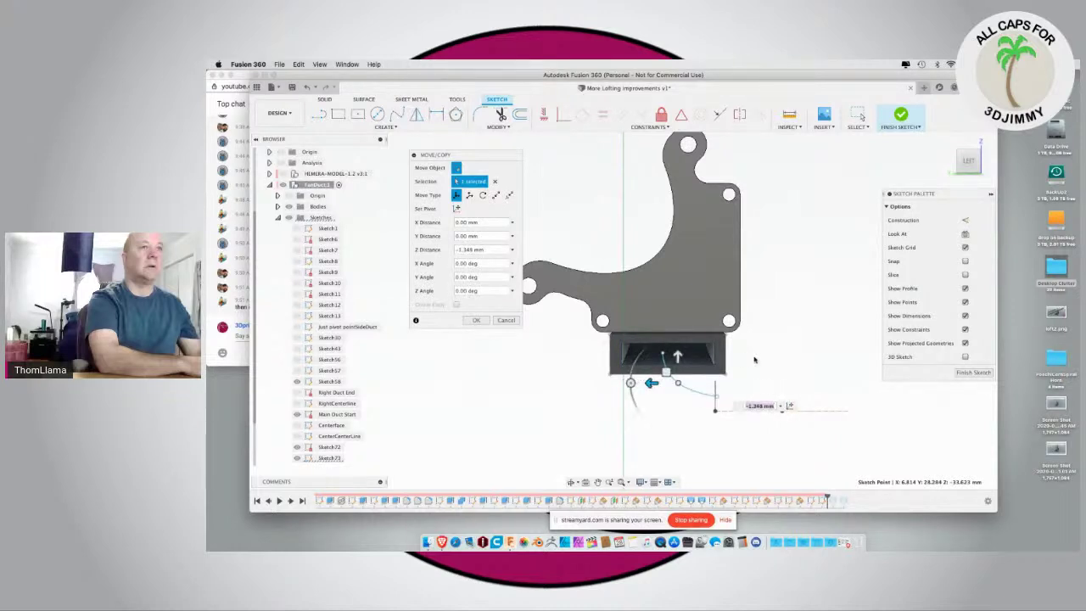
{"action": "left_click", "coordinate": [967, 179]}
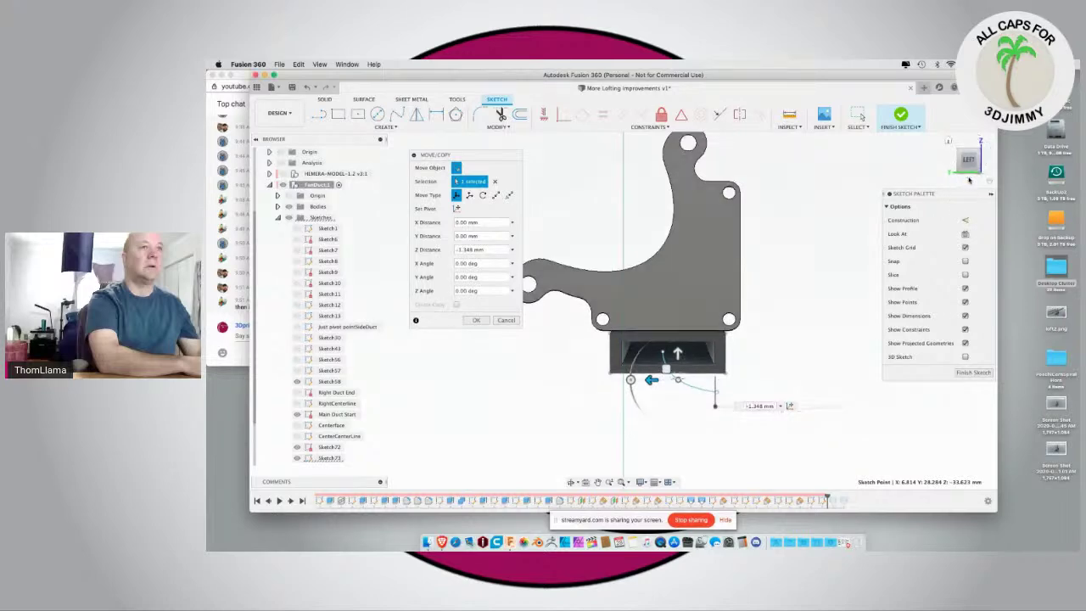
{"action": "scroll", "coordinate": [628, 419], "scroll_direction": "down", "scroll_amount": 3}
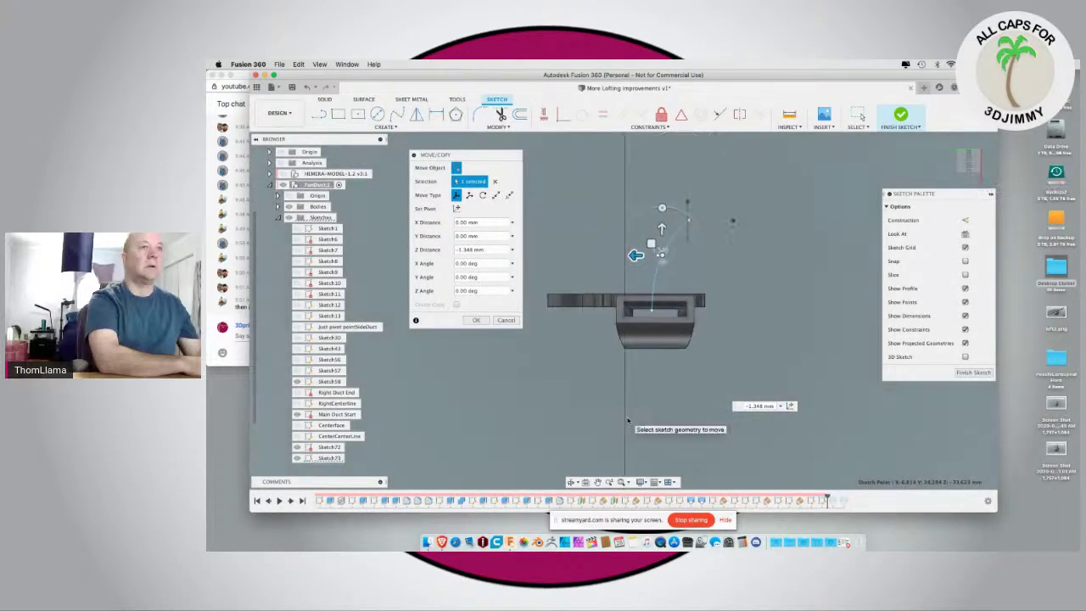
{"action": "scroll", "coordinate": [695, 245], "scroll_direction": "up", "scroll_amount": 2}
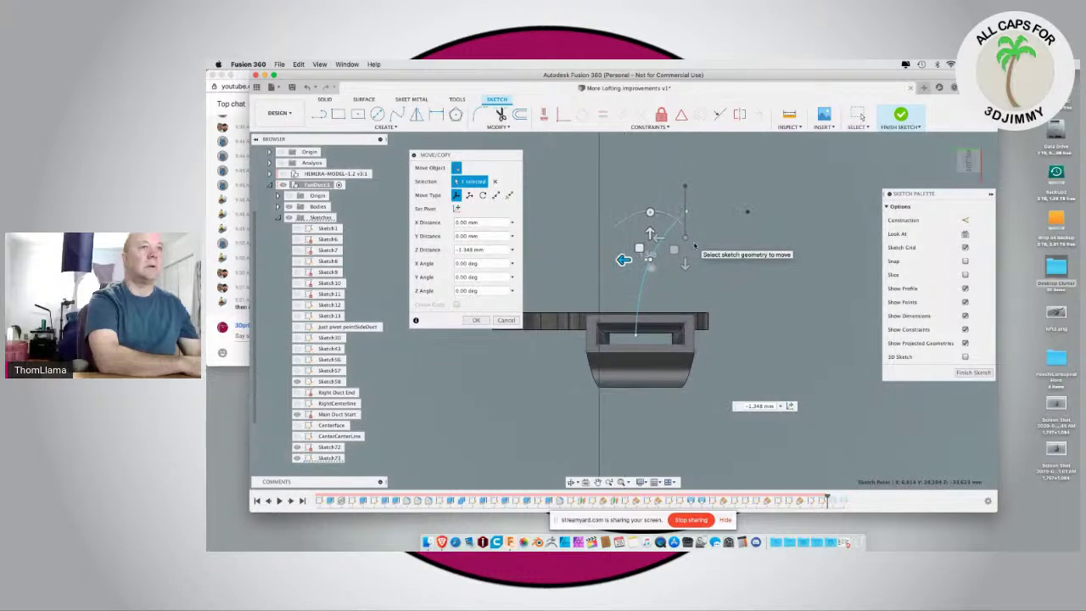
{"action": "left_click", "coordinate": [969, 371]}
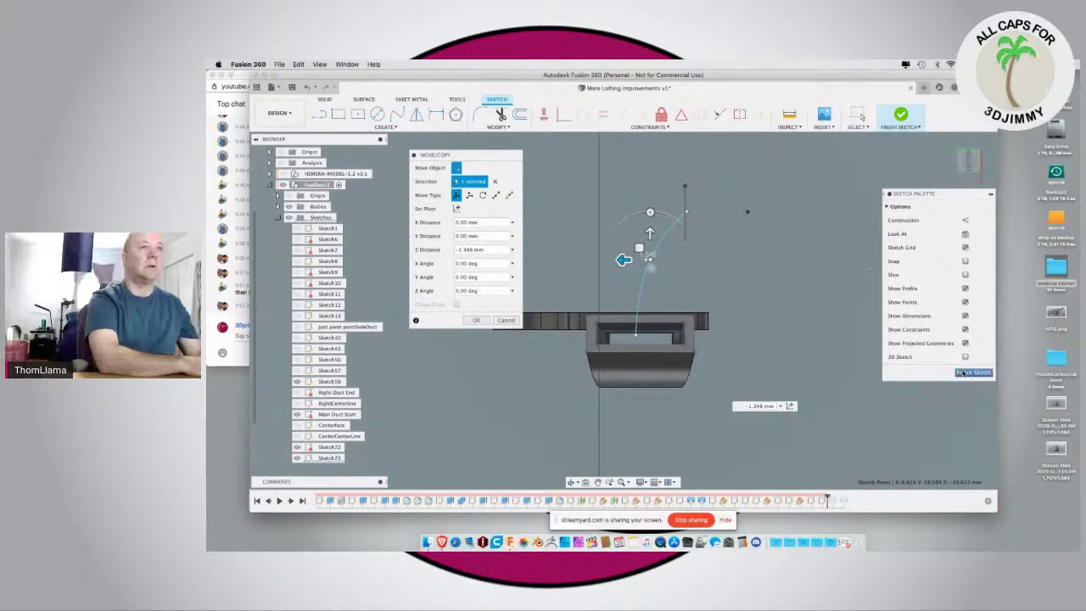
Step: Loft the Main Duct Start profile to the small rectangle as a Join operation, using the spline as the centerline
{"action": "middle_click_drag", "start_coordinate": [789, 286], "coordinate": [781, 369], "text": "shift"}
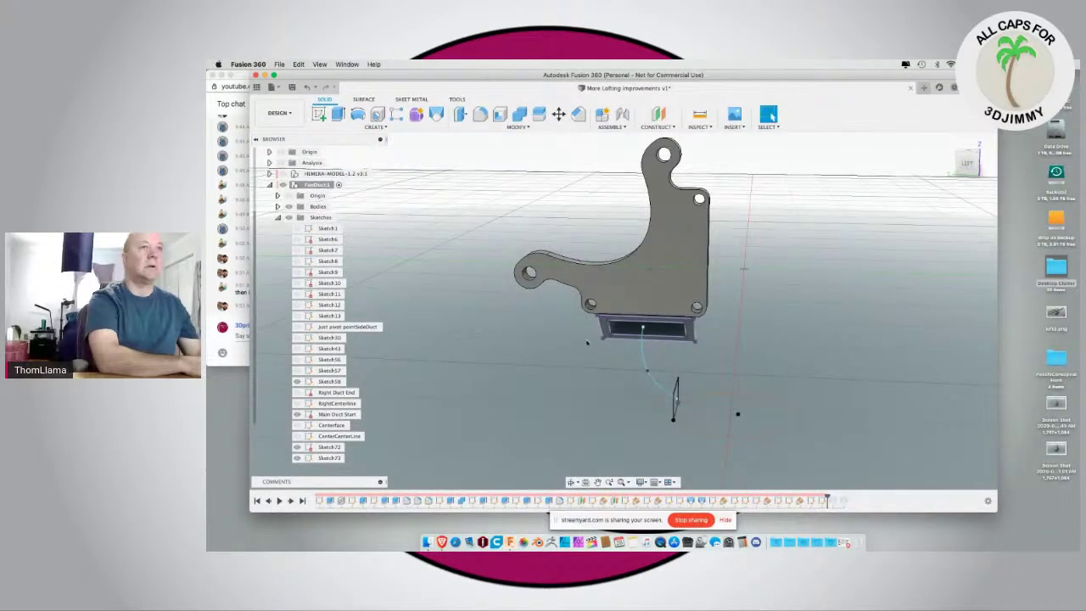
{"action": "scroll", "coordinate": [586, 342], "scroll_direction": "down", "scroll_amount": 3}
{"action": "scroll", "coordinate": [586, 342], "scroll_direction": "up", "scroll_amount": 3}
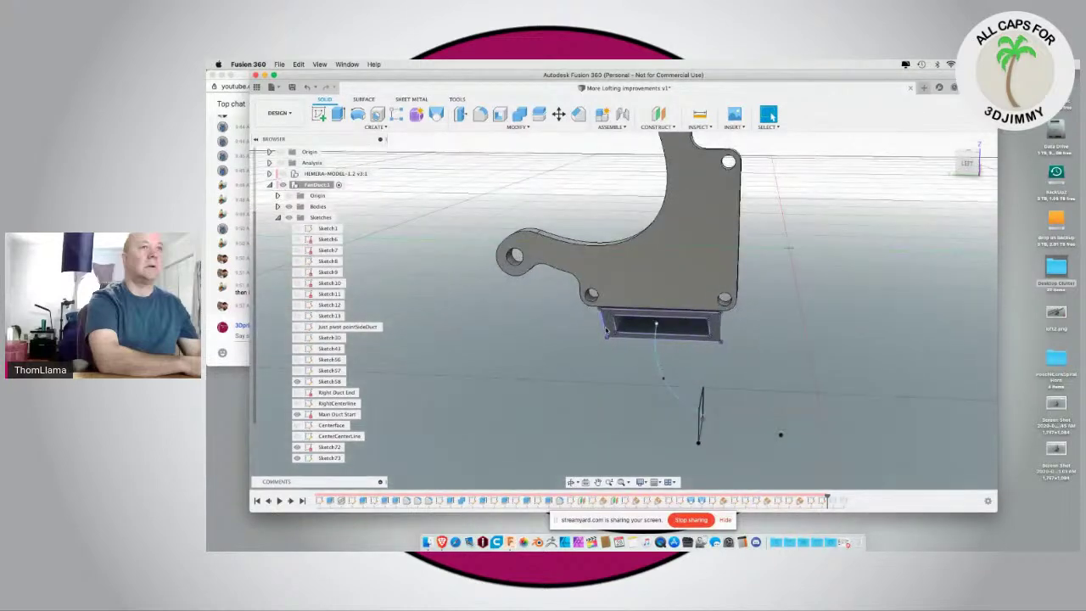
{"action": "left_click", "coordinate": [608, 329]}
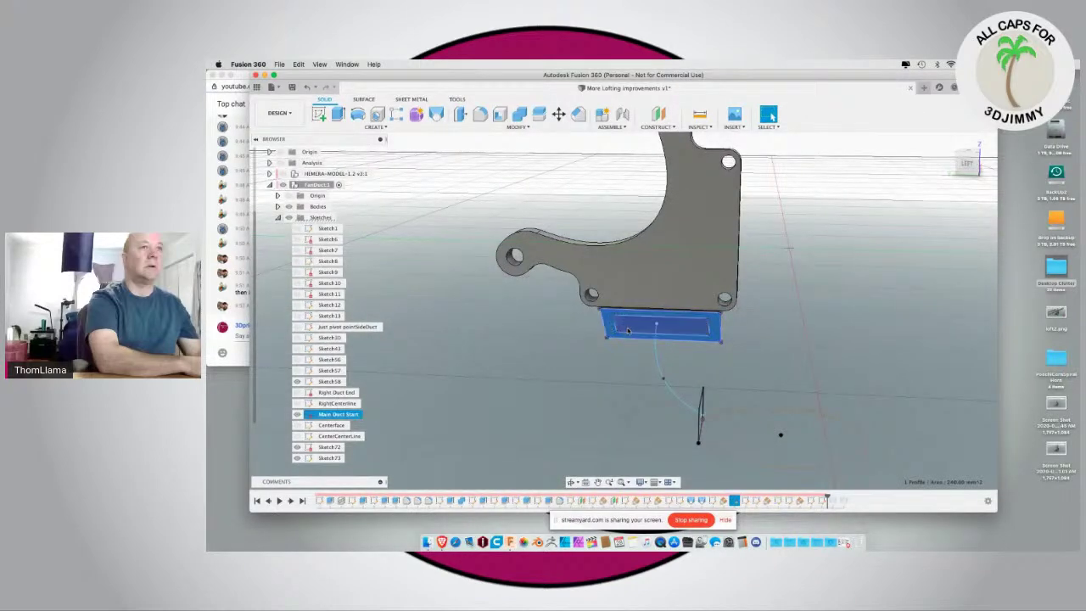
{"action": "left_click", "coordinate": [436, 114]}
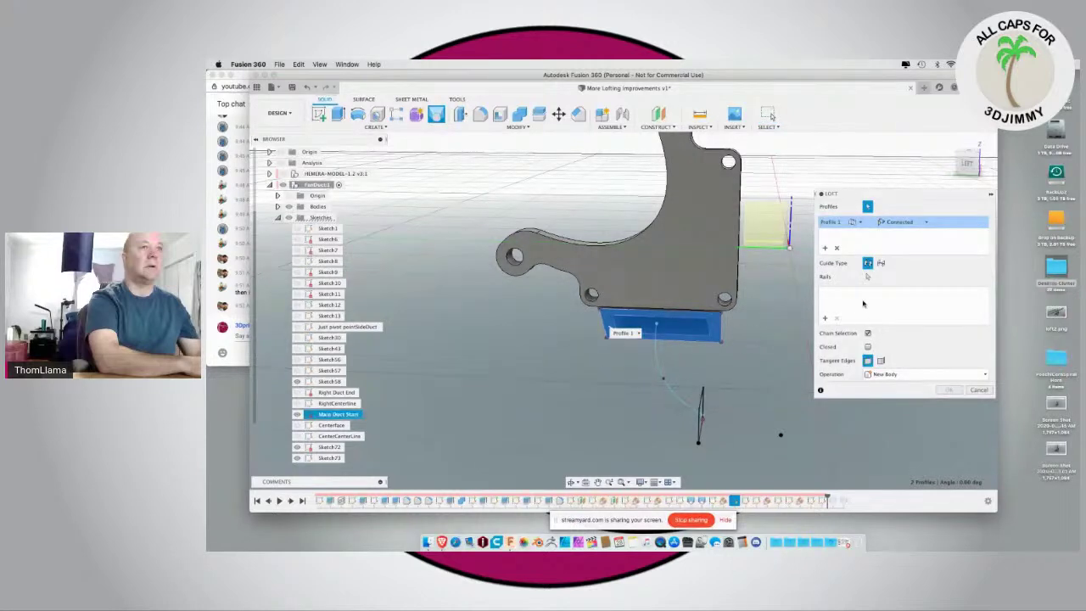
{"action": "left_click", "coordinate": [881, 262]}
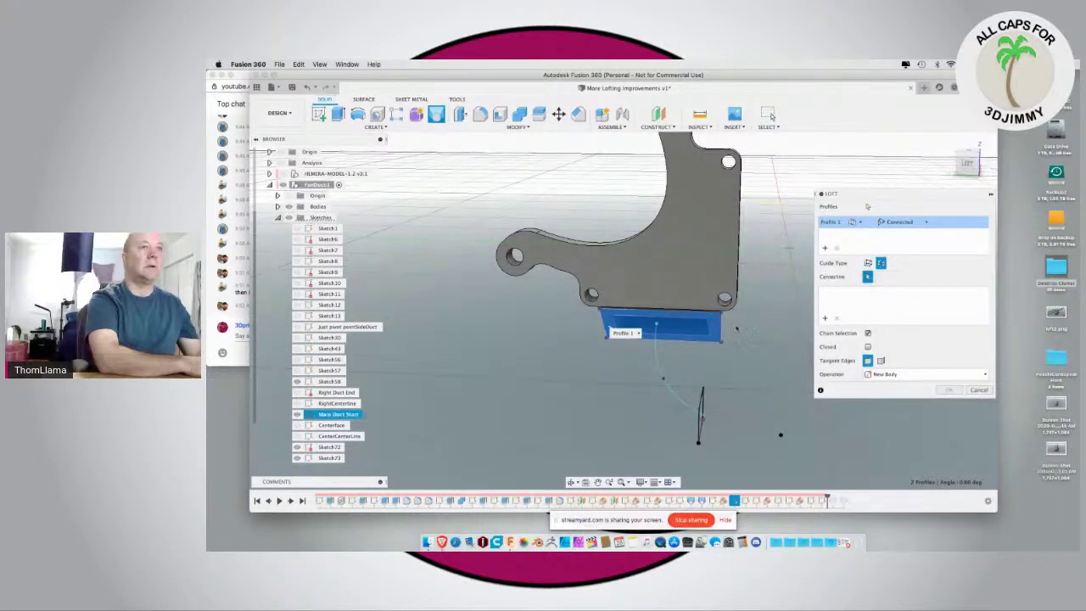
{"action": "left_click", "coordinate": [655, 360]}
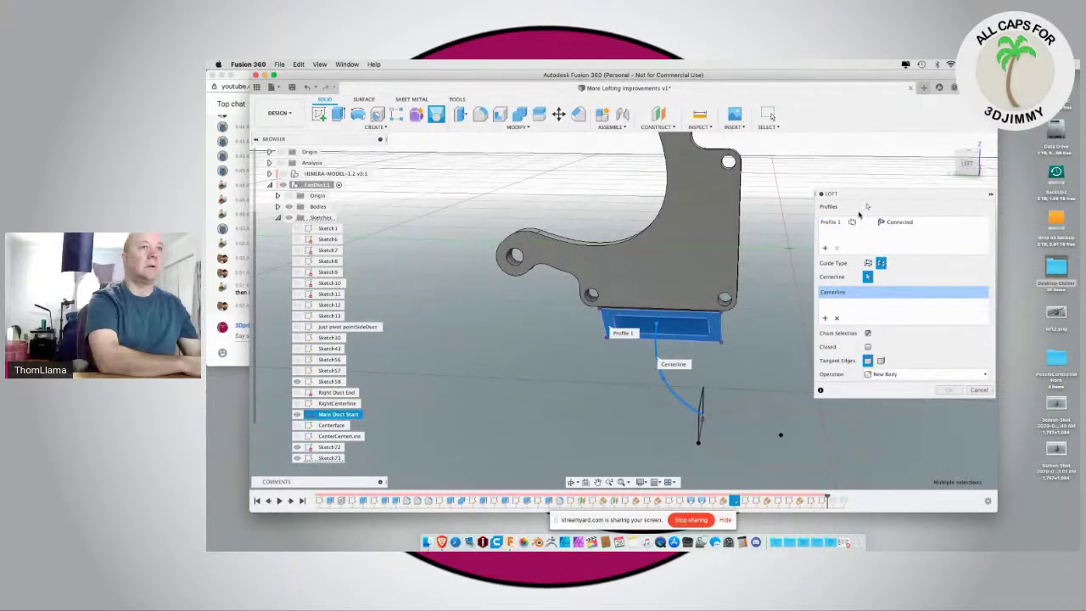
{"action": "left_click", "coordinate": [866, 209]}
{"action": "middle_click_drag", "start_coordinate": [643, 411], "coordinate": [676, 395], "text": "shift"}
{"action": "left_click", "coordinate": [730, 422]}
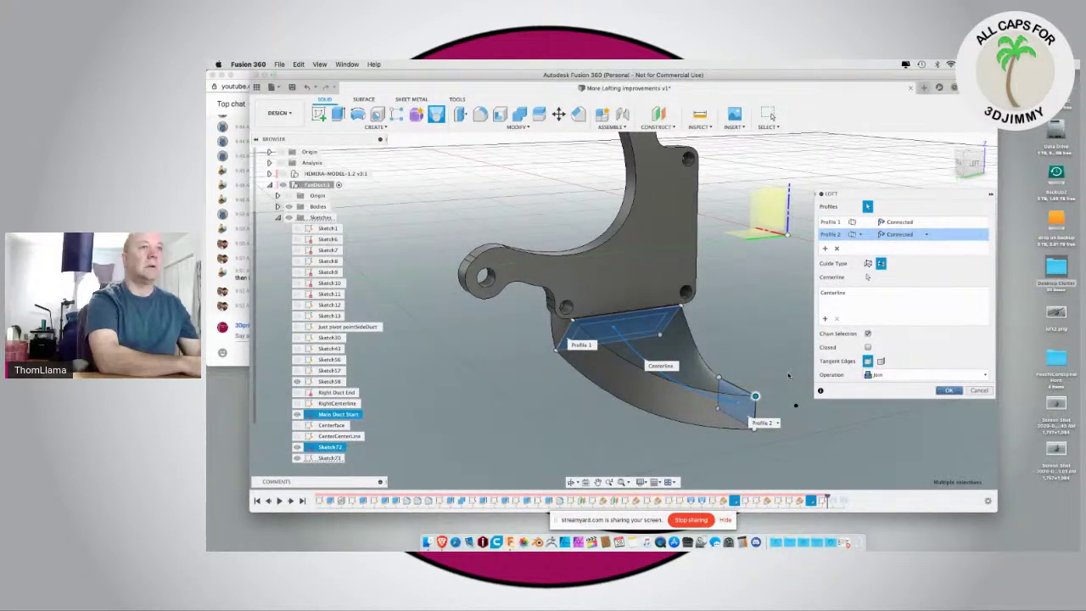
Step: Roll the timeline forward to its end to bring back the remaining duct features
{"action": "left_click", "coordinate": [302, 501]}
{"action": "middle_click_drag", "start_coordinate": [450, 405], "coordinate": [613, 340], "text": "shift"}
{"action": "scroll", "coordinate": [439, 363], "scroll_direction": "down", "scroll_amount": 5}
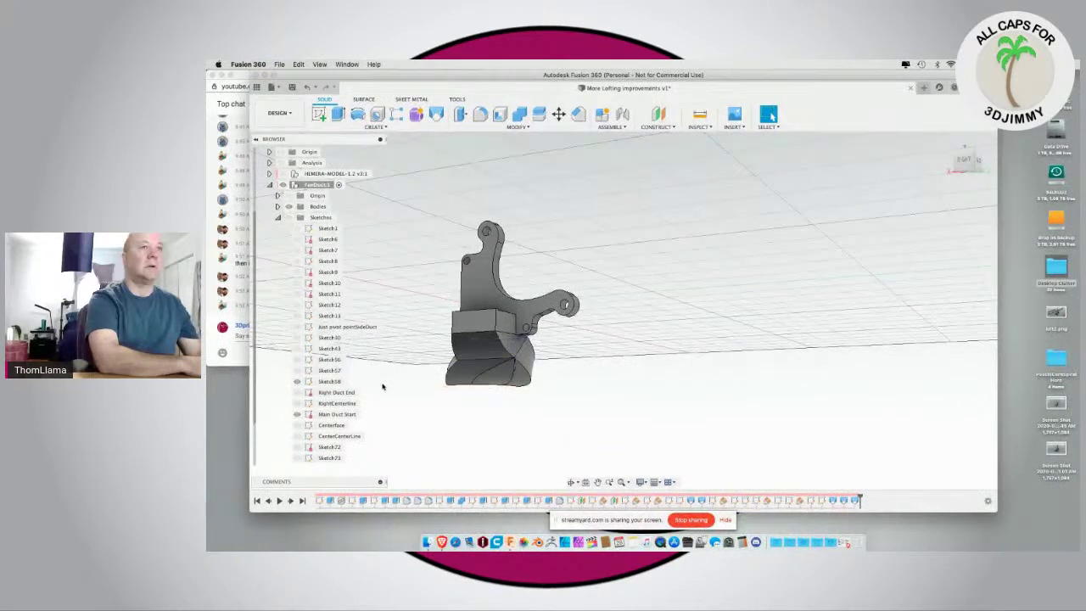
Step: Hide the sketches and the construction planes of the fan duct component, leaving only its bodies shown
{"action": "left_click", "coordinate": [277, 218]}
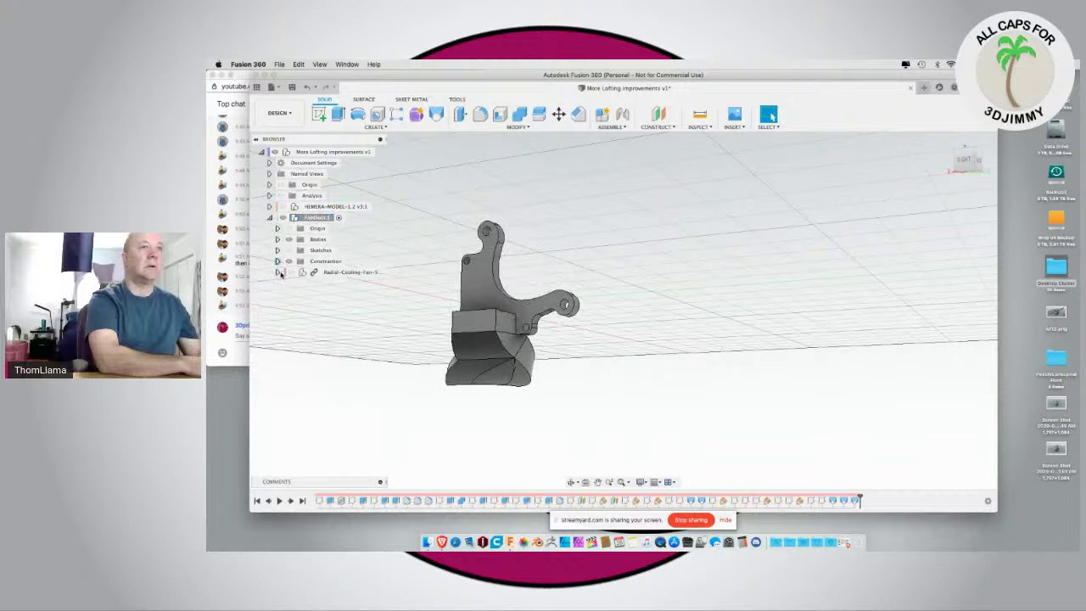
{"action": "left_click", "coordinate": [278, 261]}
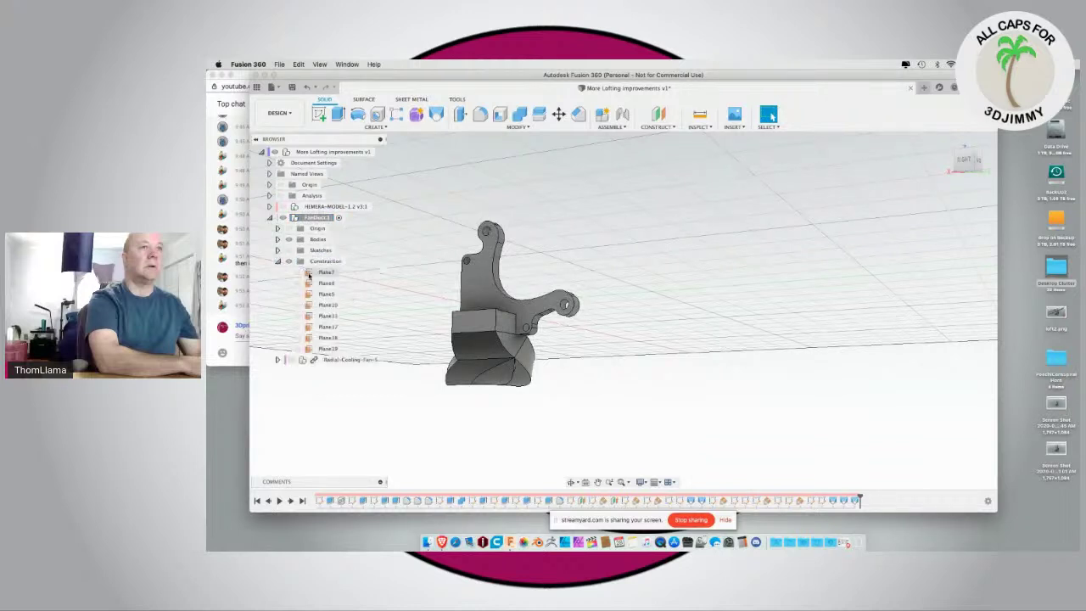
{"action": "left_click", "coordinate": [278, 261]}
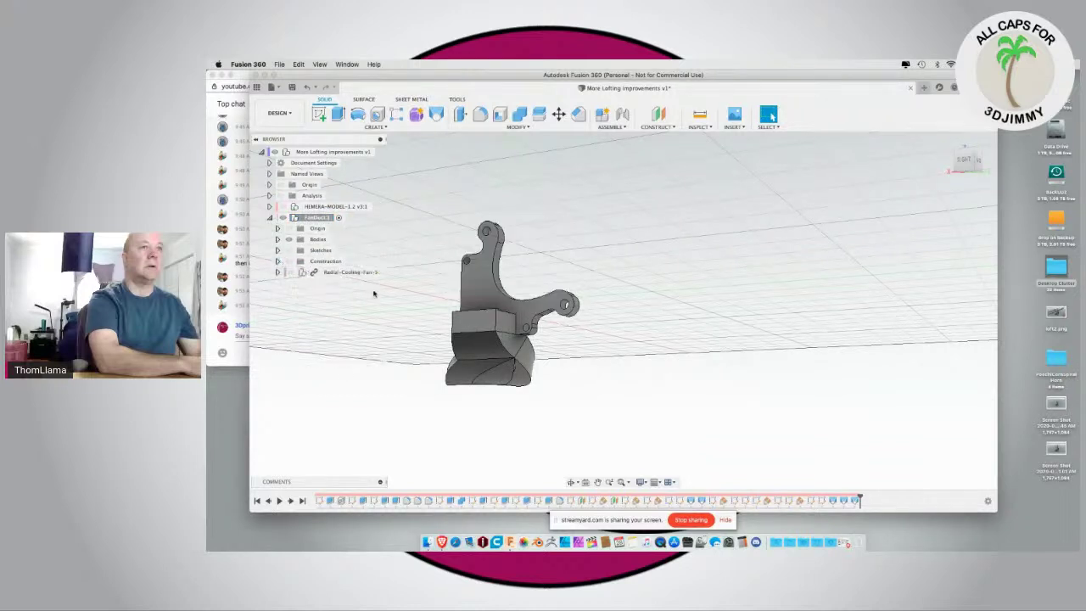
{"action": "middle_click_drag", "start_coordinate": [406, 305], "coordinate": [330, 322], "text": "shift"}
{"action": "middle_click_drag", "start_coordinate": [512, 302], "coordinate": [561, 328], "text": "shift"}
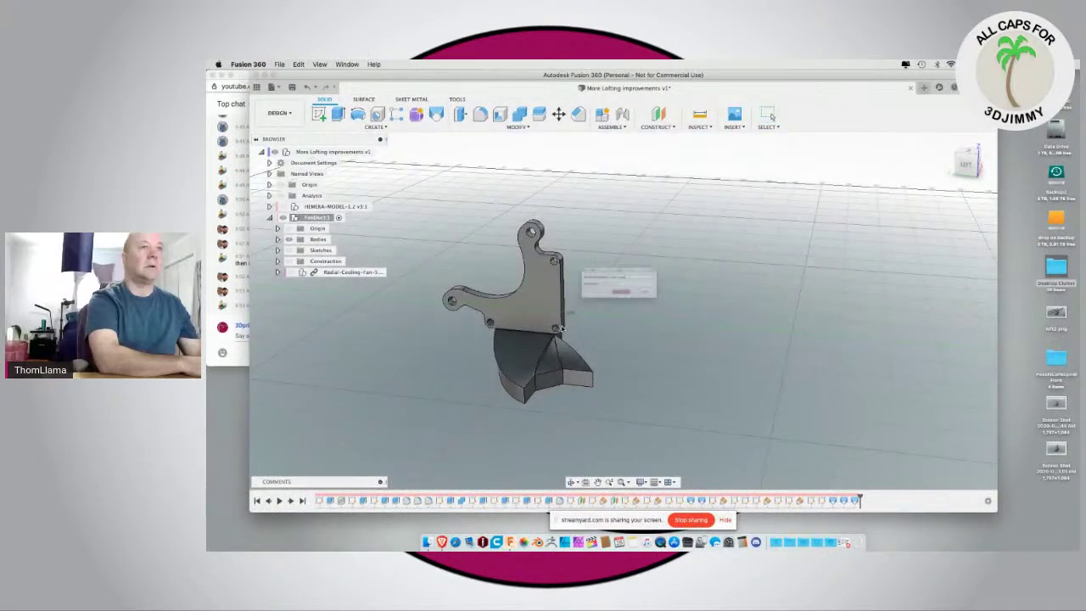
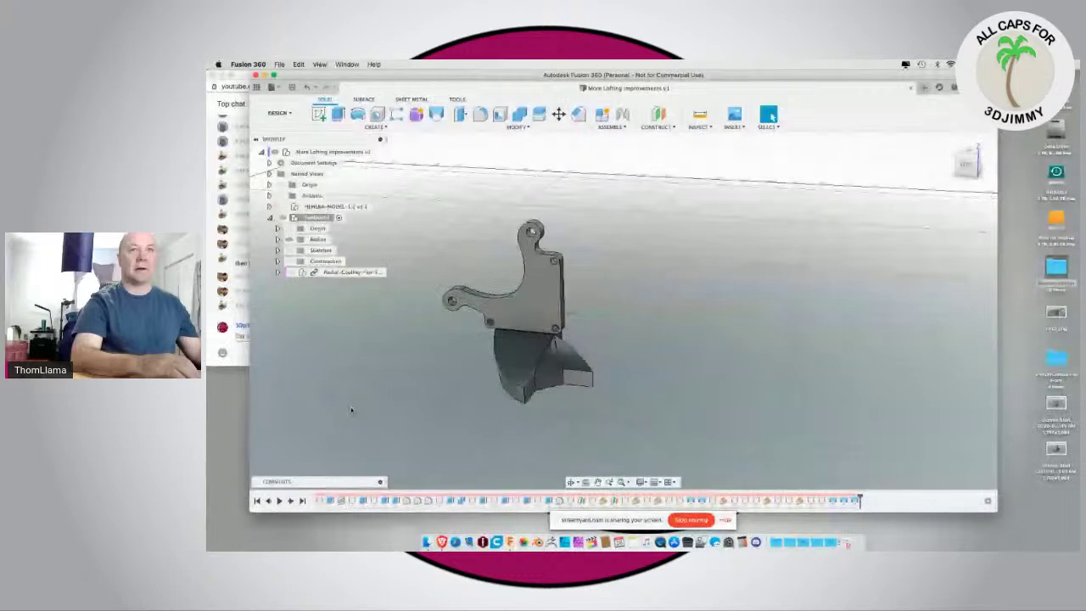
Step: Examine the lofted fan duct from the front and side, checking where it meets the mounting plate and its outlet faces
{"action": "middle_click_drag", "start_coordinate": [270, 450], "coordinate": [497, 400], "text": "shift"}
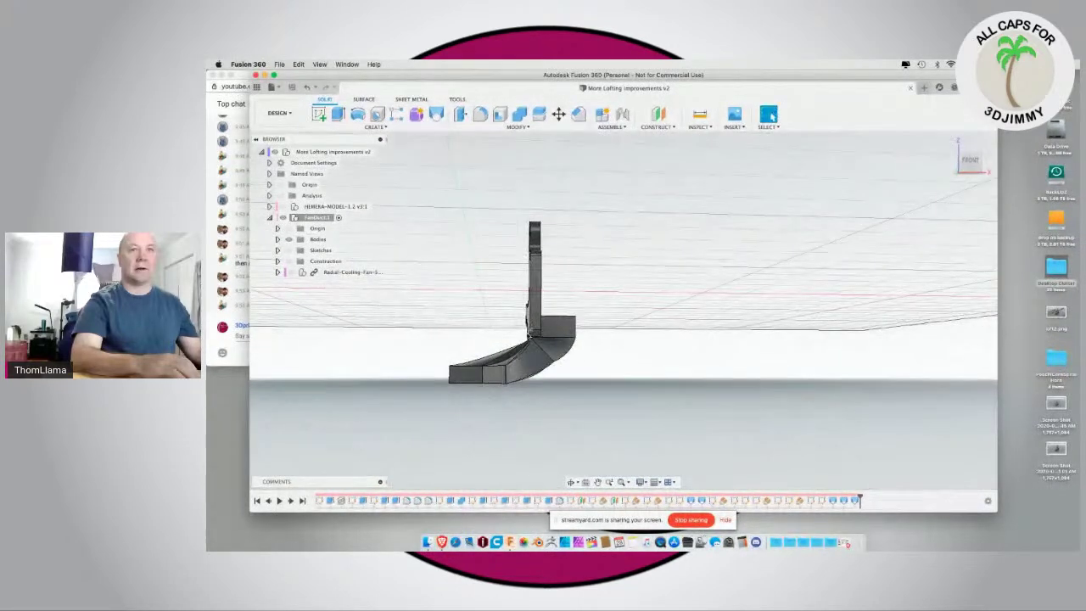
{"action": "scroll", "coordinate": [514, 370], "scroll_direction": "up", "scroll_amount": 5}
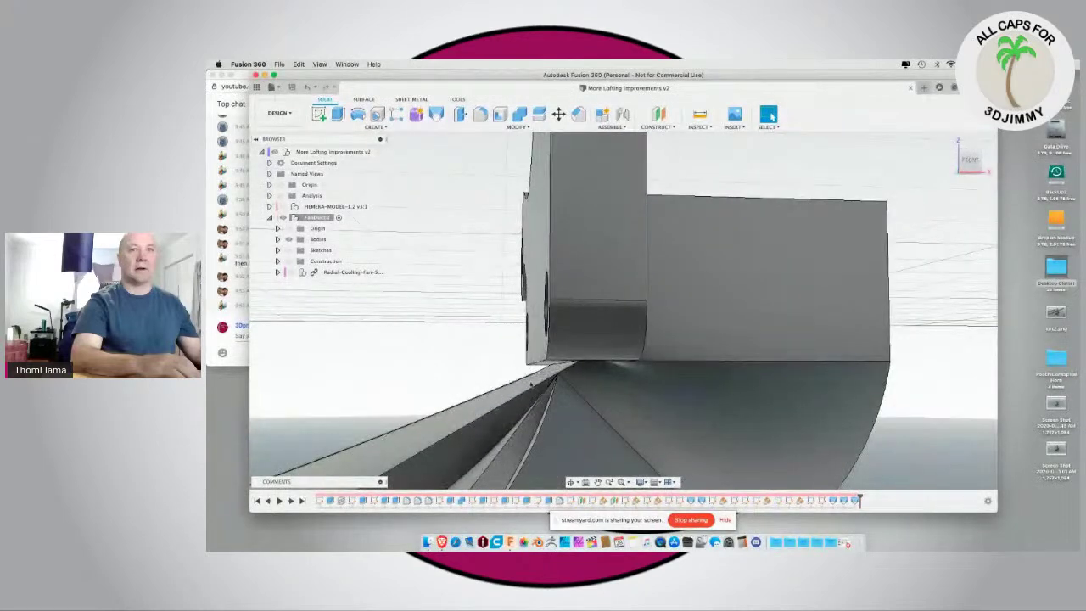
{"action": "middle_click_drag", "start_coordinate": [464, 370], "coordinate": [460, 366], "text": "shift"}
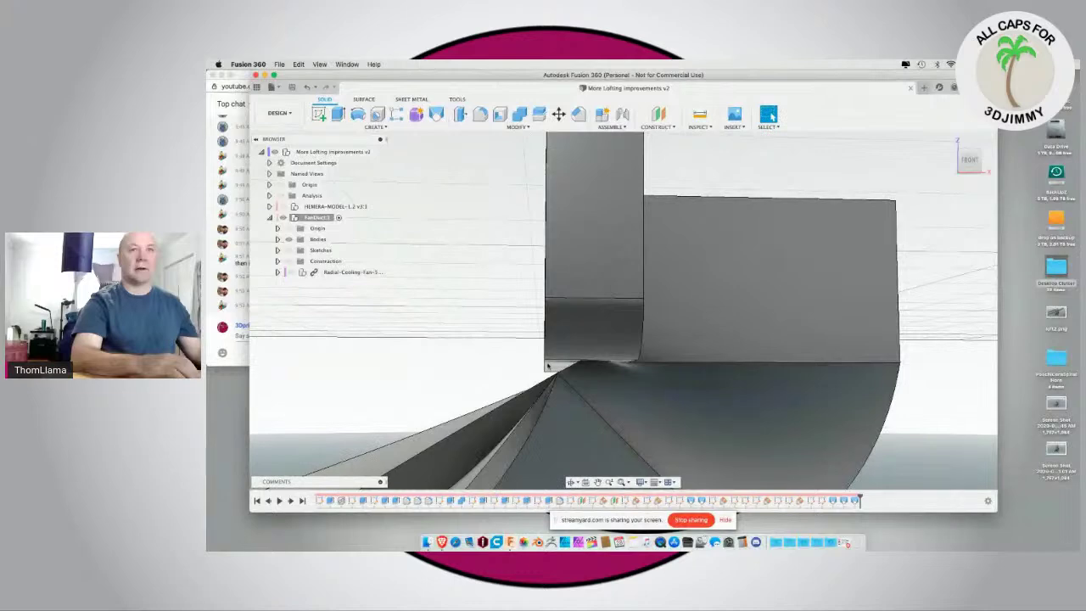
{"action": "scroll", "coordinate": [547, 381], "scroll_direction": "down", "scroll_amount": 5}
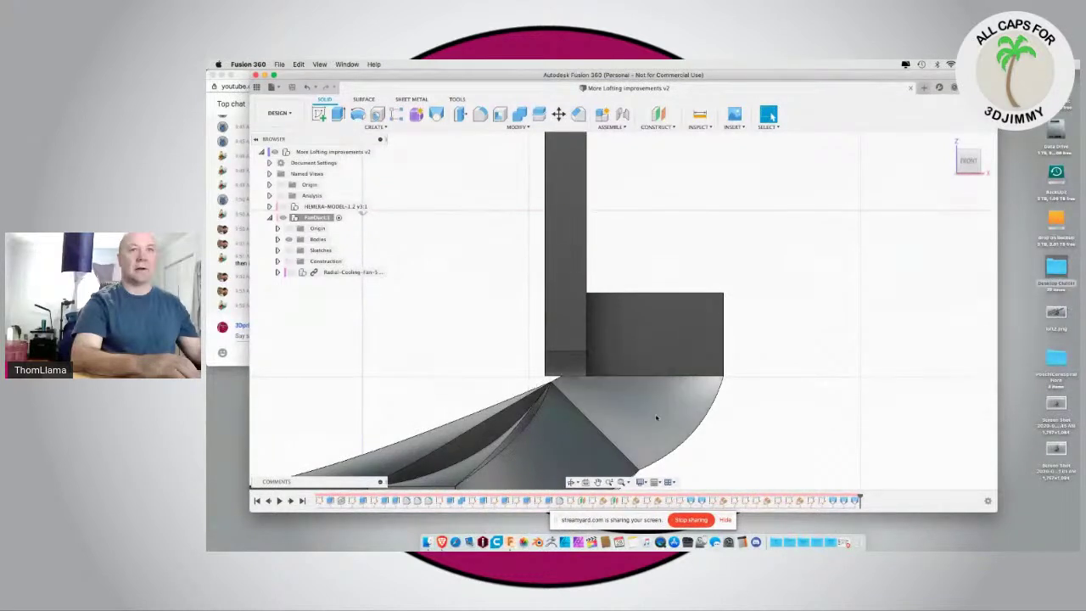
{"action": "scroll", "coordinate": [655, 416], "scroll_direction": "down", "scroll_amount": 5}
{"action": "middle_click_drag", "start_coordinate": [413, 371], "coordinate": [476, 365], "text": "shift"}
{"action": "scroll", "coordinate": [474, 336], "scroll_direction": "down", "scroll_amount": 5}
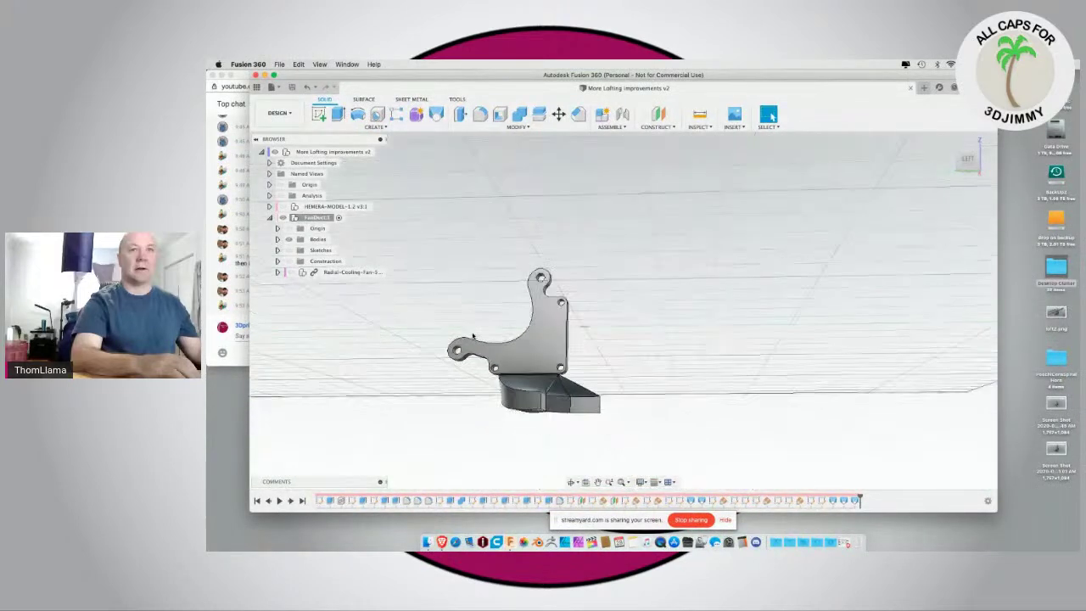
{"action": "scroll", "coordinate": [580, 407], "scroll_direction": "up", "scroll_amount": 5}
{"action": "scroll", "coordinate": [580, 407], "scroll_direction": "up", "scroll_amount": 3}
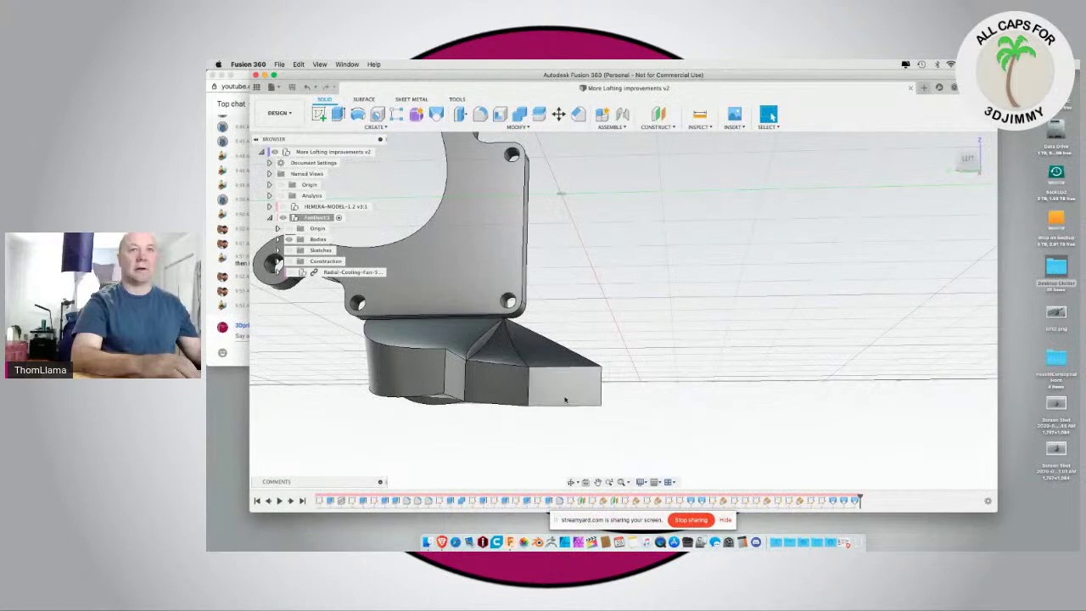
{"action": "left_click", "coordinate": [563, 395]}
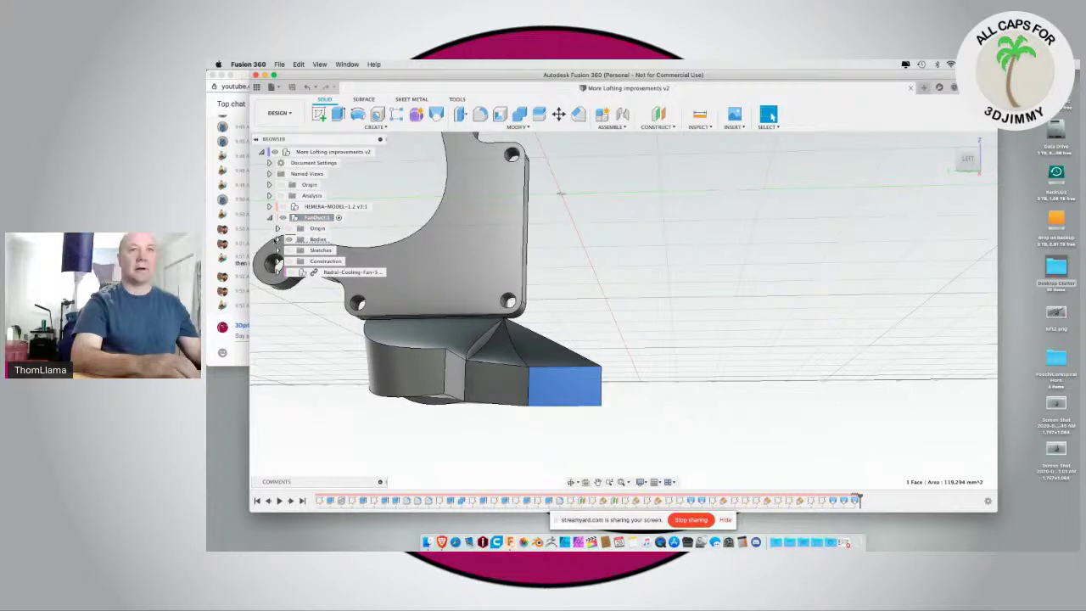
Step: Show Sketch73, the spline sketch of the latest loft, and rename it LeftCenterline
{"action": "left_click", "coordinate": [280, 250]}
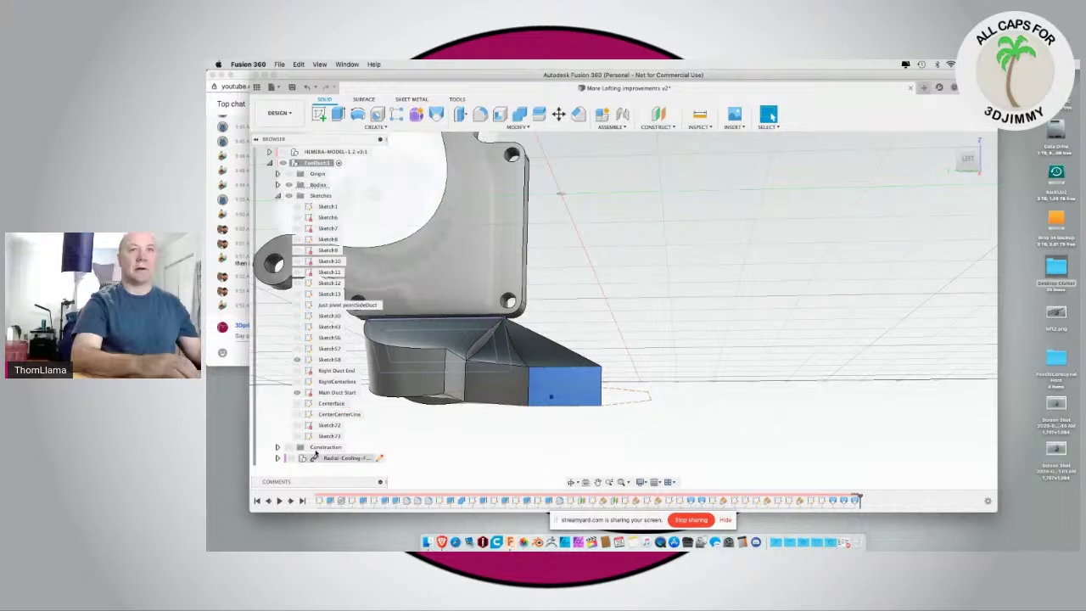
{"action": "left_click", "coordinate": [821, 500]}
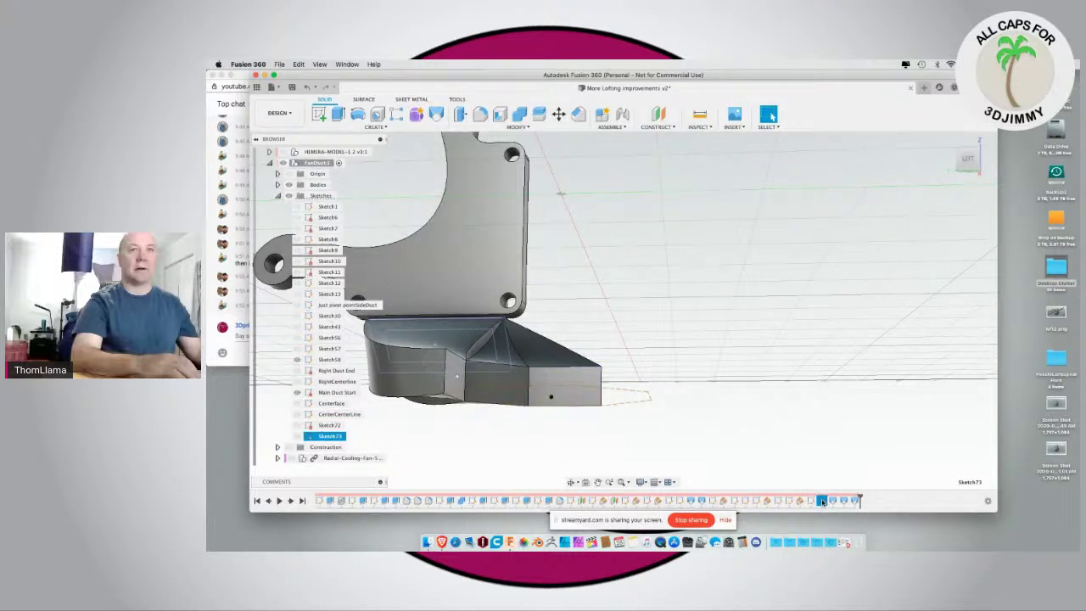
{"action": "right_click", "coordinate": [821, 501]}
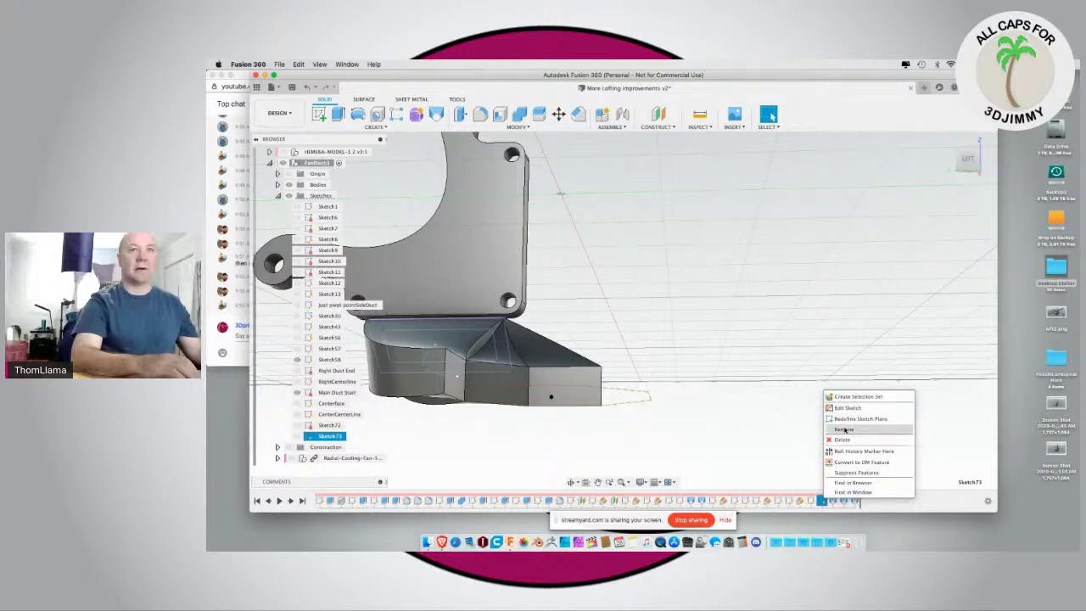
{"action": "left_click", "coordinate": [843, 430]}
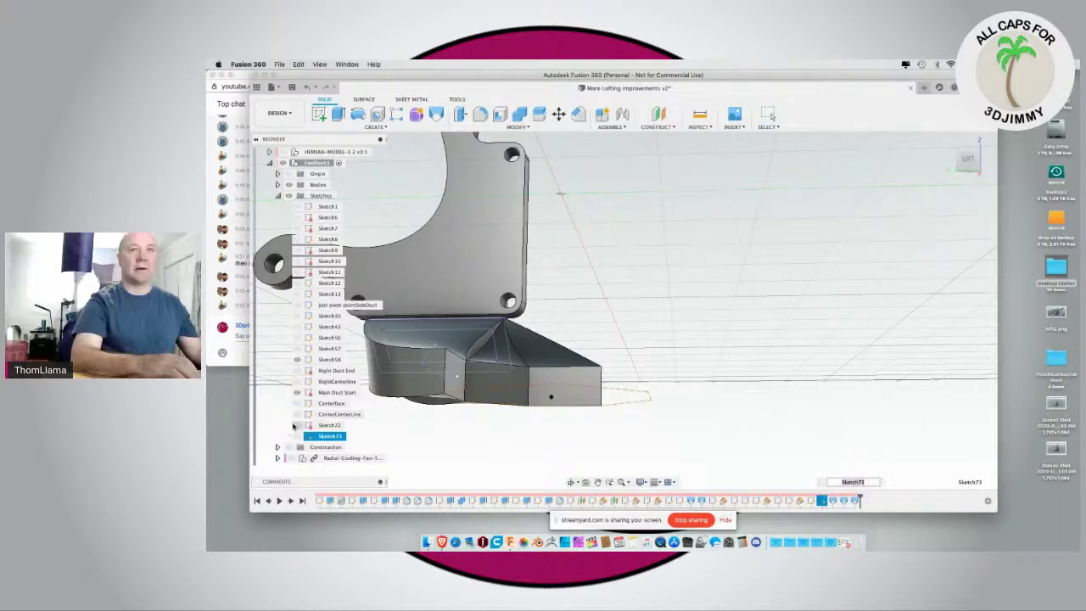
{"action": "left_click", "coordinate": [297, 435]}
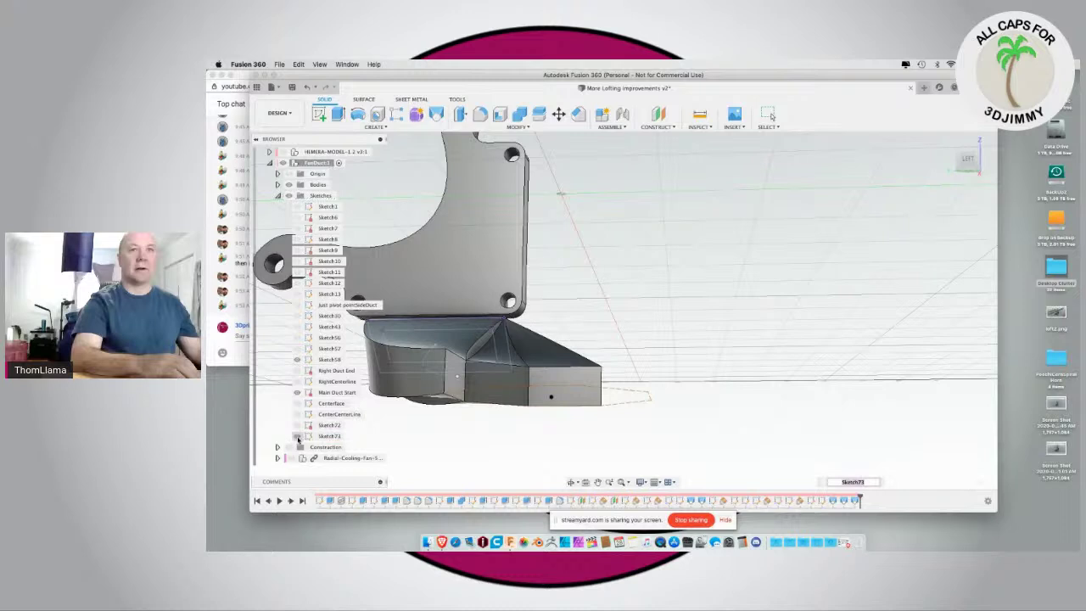
{"action": "middle_click_drag", "start_coordinate": [486, 435], "coordinate": [482, 445], "text": "shift"}
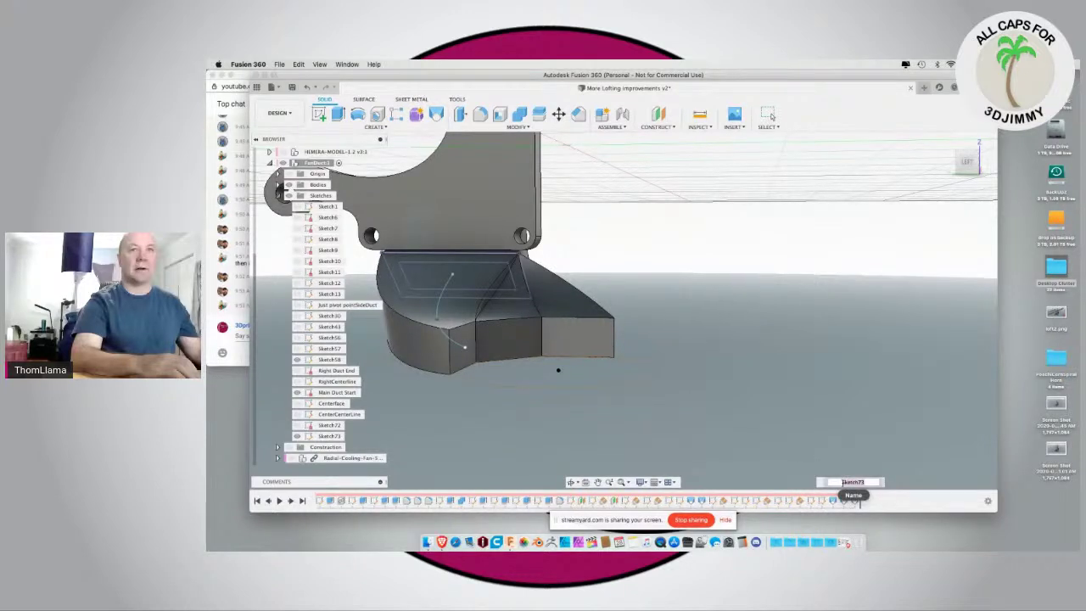
{"action": "type", "text": "LeftCenterline"}
{"action": "key", "text": "Return"}
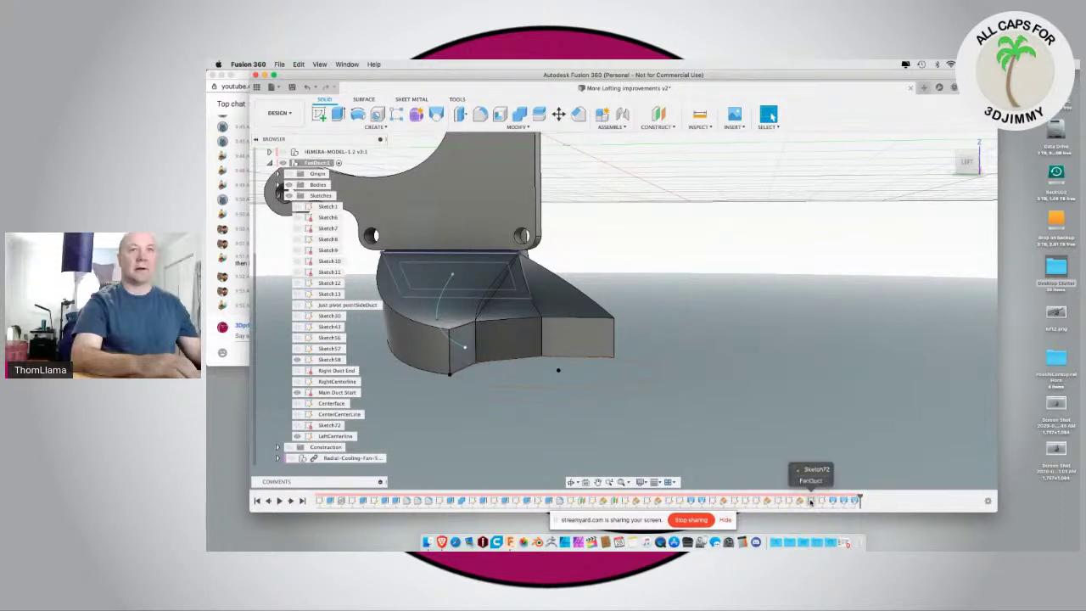
Step: Rename Sketch72, the outlet profile sketch preceding LeftCenterline, as LeftFace
{"action": "right_click", "coordinate": [810, 501]}
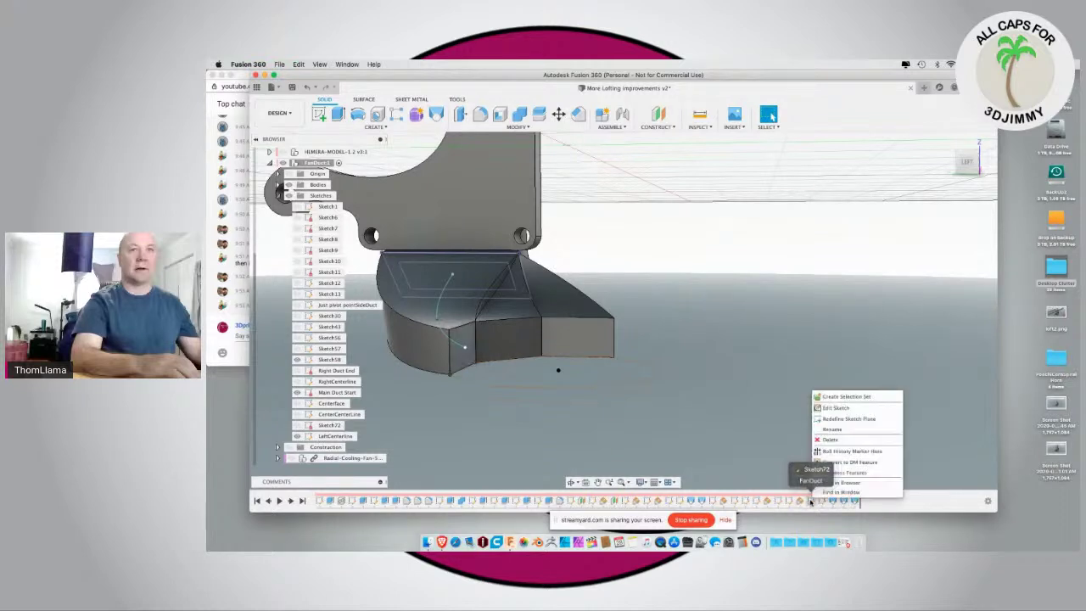
{"action": "left_click", "coordinate": [831, 429]}
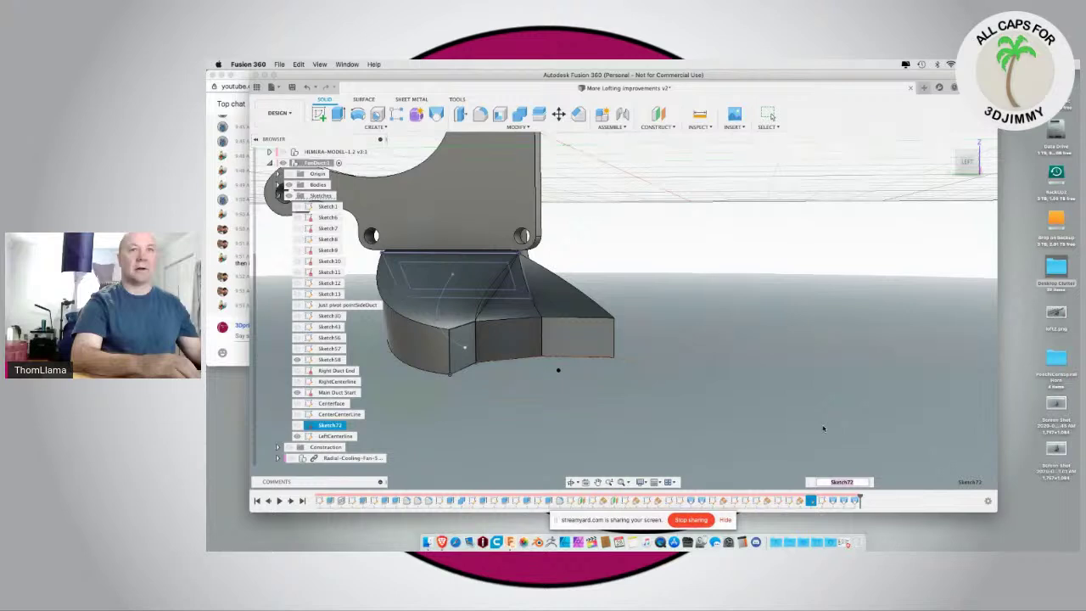
{"action": "type", "text": "LeftFace"}
{"action": "key", "text": "Return"}
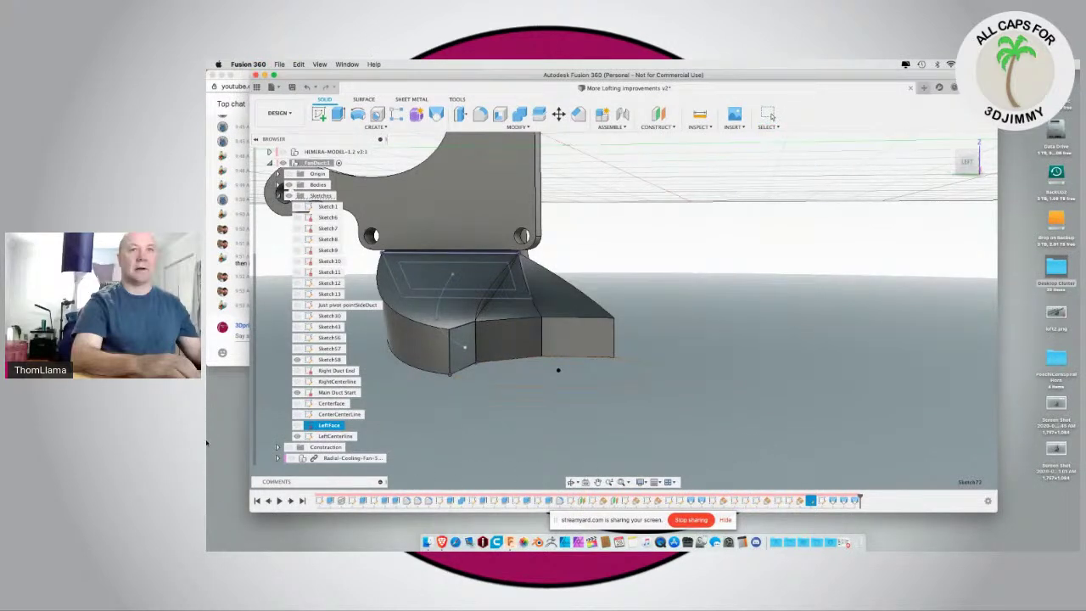
Step: Rename Sketch58 of the fan duct component as HexBaseReference
{"action": "left_click", "coordinate": [325, 360]}
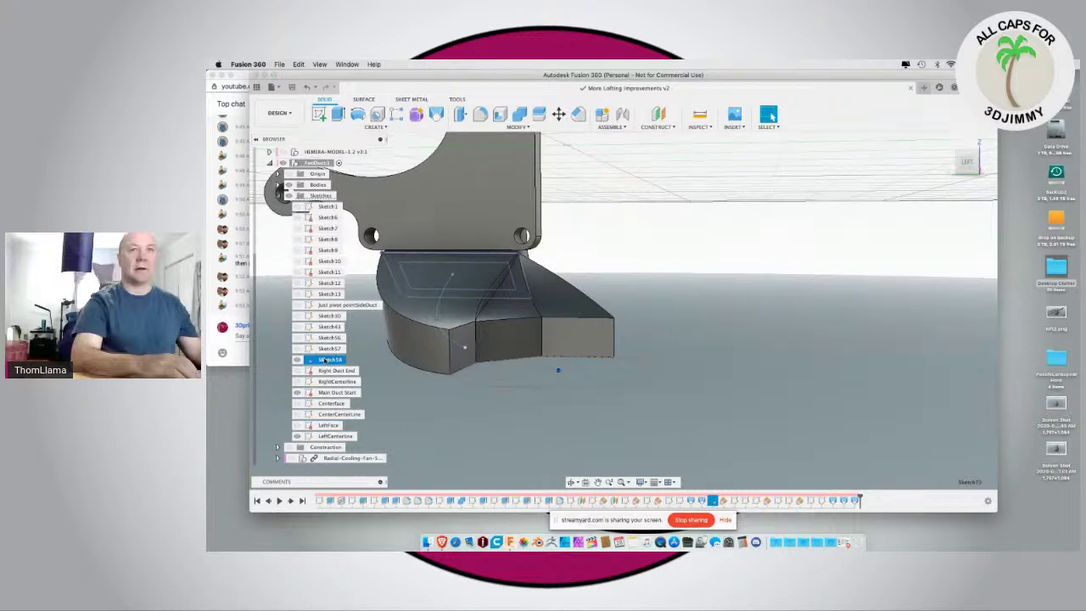
{"action": "double_click", "coordinate": [325, 361]}
{"action": "type", "text": "Mai"}
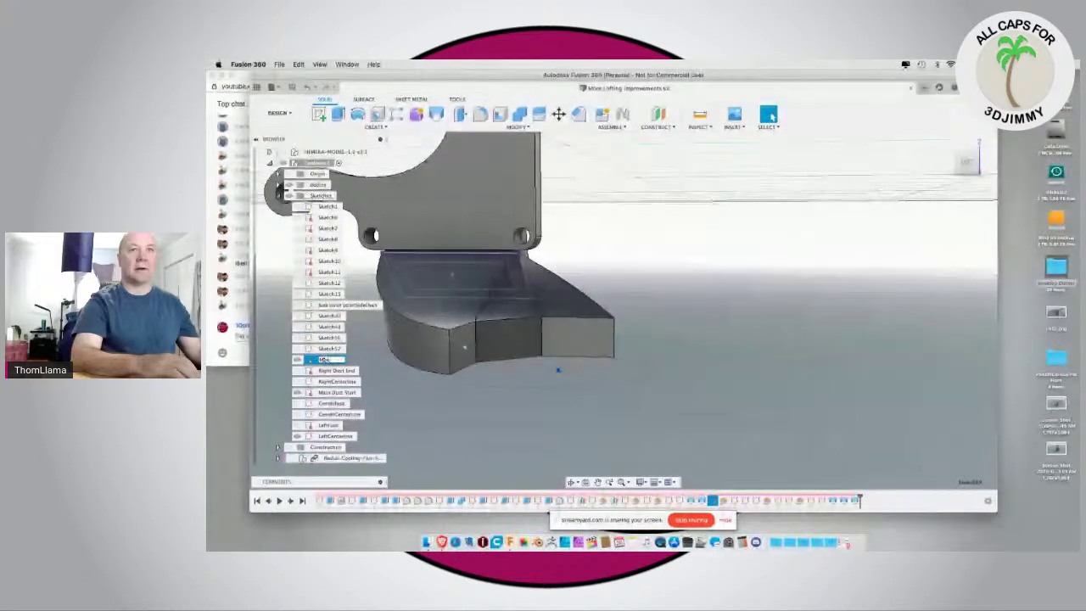
{"action": "type", "text": "nBase"}
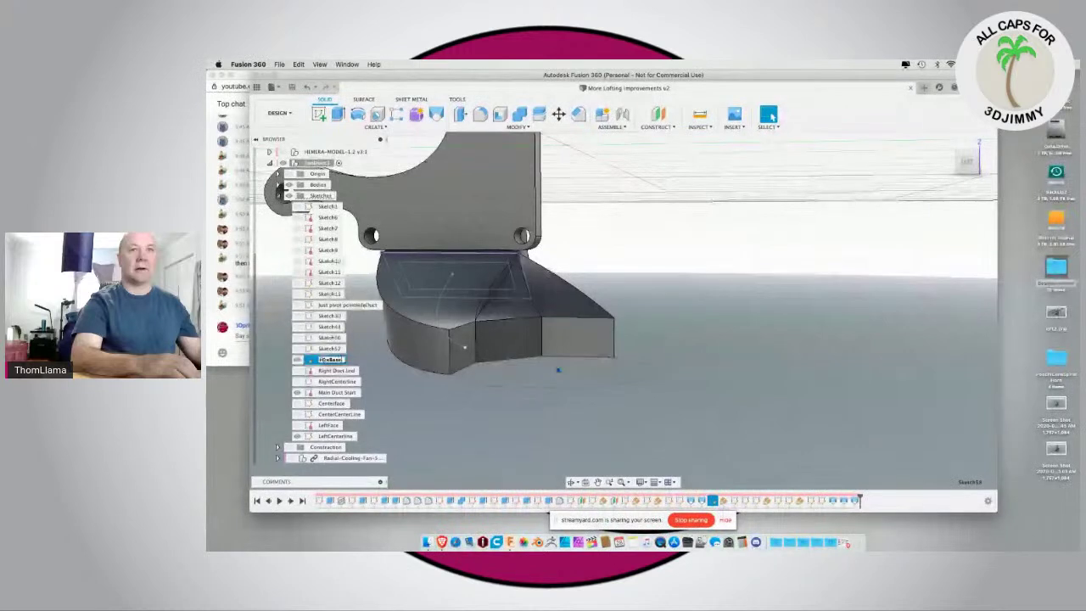
{"action": "type", "text": "Reference"}
{"action": "key", "text": "Return"}
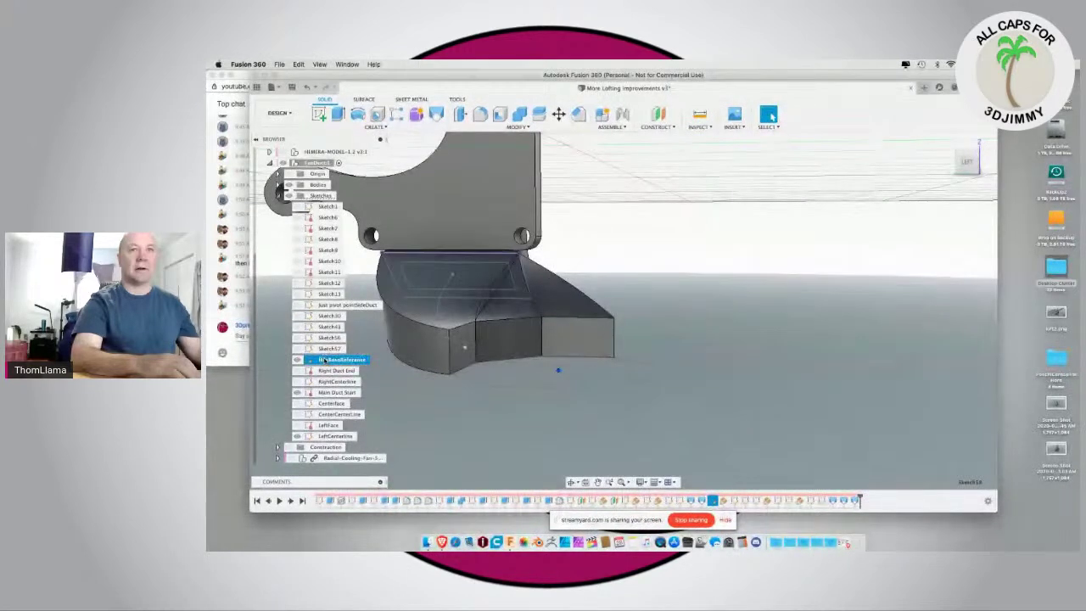
Step: Compare Sketch57 with Sketch56, and rename Sketch57 as MainBeforeSplit
{"action": "left_click", "coordinate": [330, 350]}
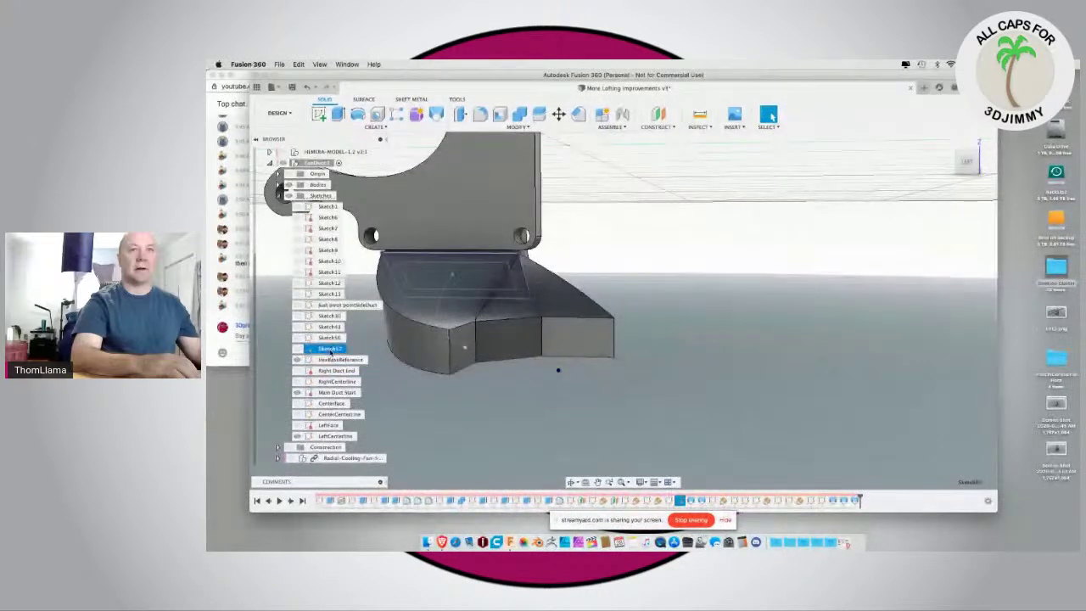
{"action": "left_click", "coordinate": [330, 338]}
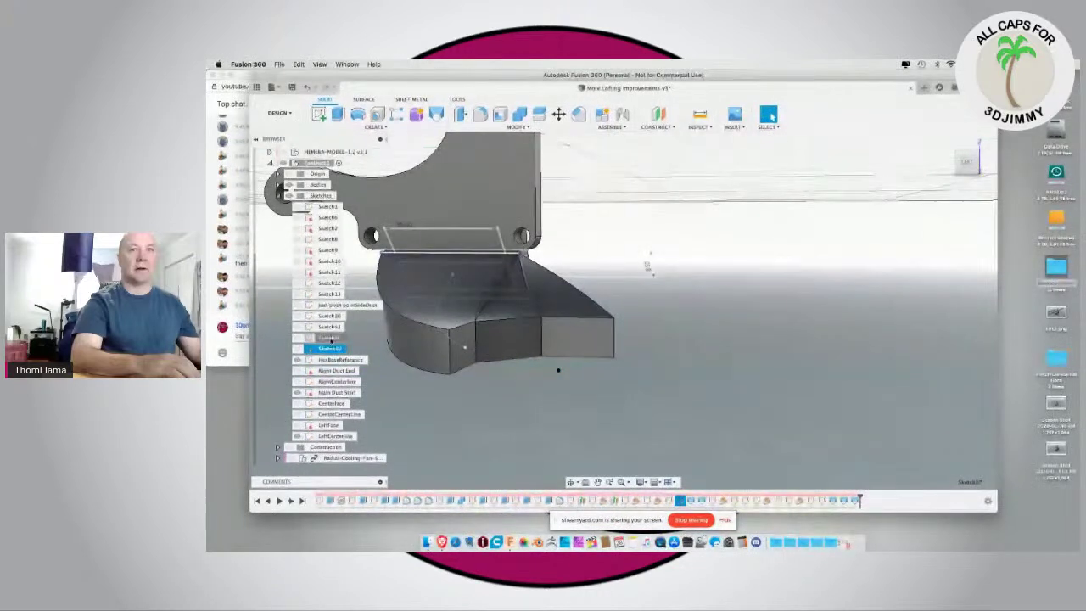
{"action": "left_click", "coordinate": [330, 349]}
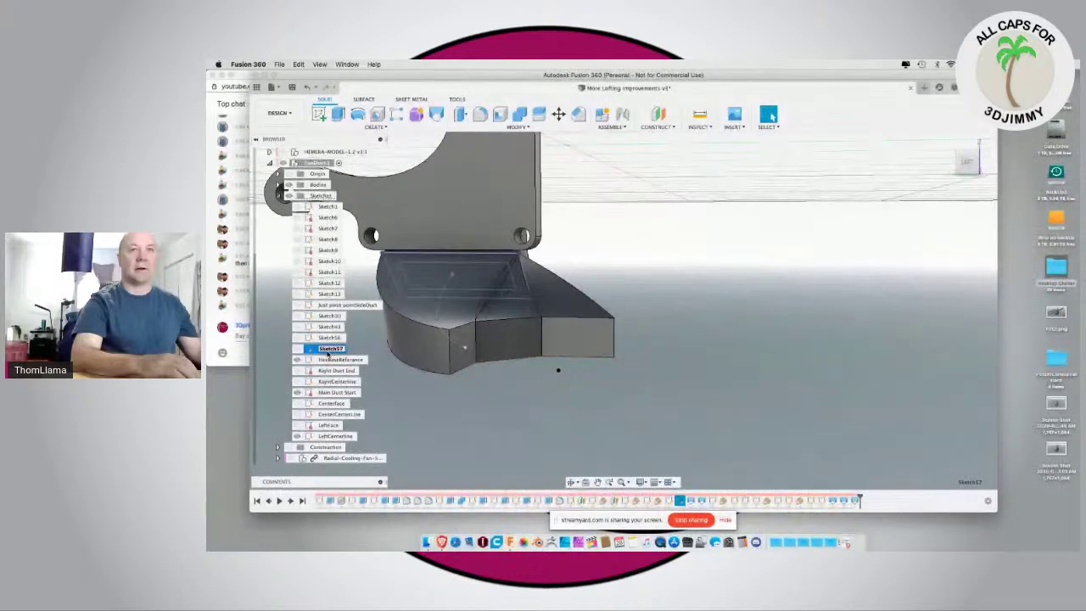
{"action": "double_click", "coordinate": [330, 348]}
{"action": "type", "text": "Ma"}
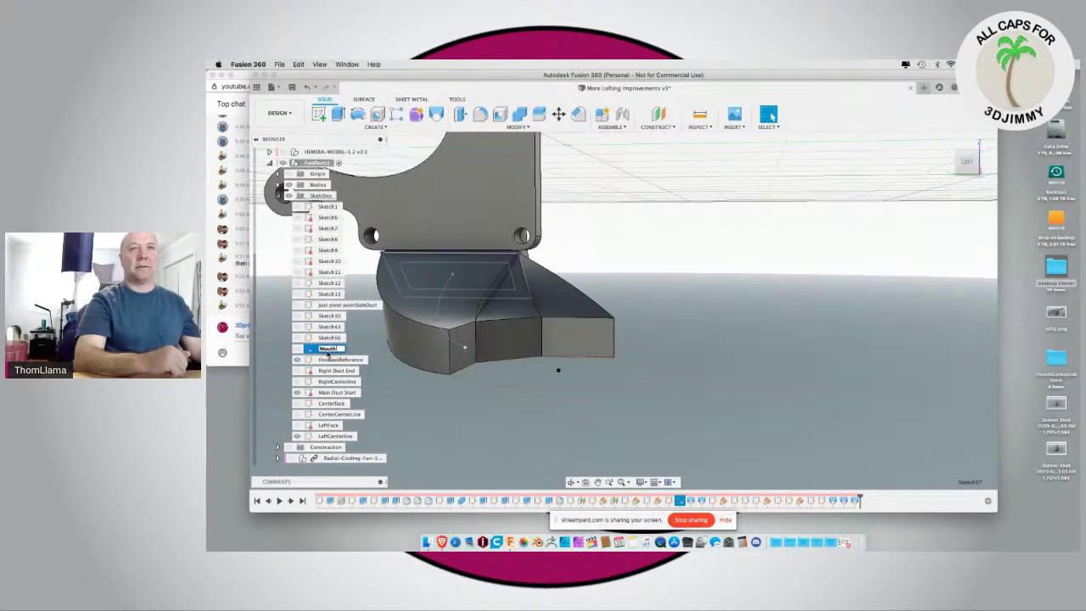
{"action": "key", "text": "BackSpace"}
{"action": "key", "text": "BackSpace"}
{"action": "key", "text": "BackSpace"}
{"action": "key", "text": "BackSpace"}
{"action": "type", "text": "foreSplit"}
{"action": "key", "text": "Return"}
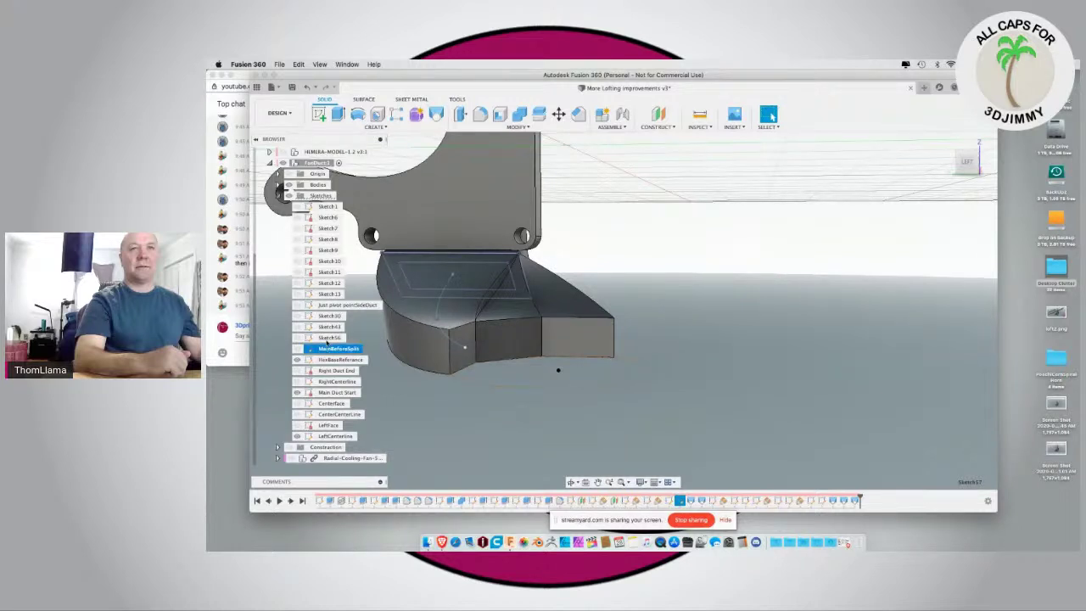
Step: Highlight Sketch56 and Sketch43 on the model to identify what geometry each one holds
{"action": "left_click", "coordinate": [328, 338]}
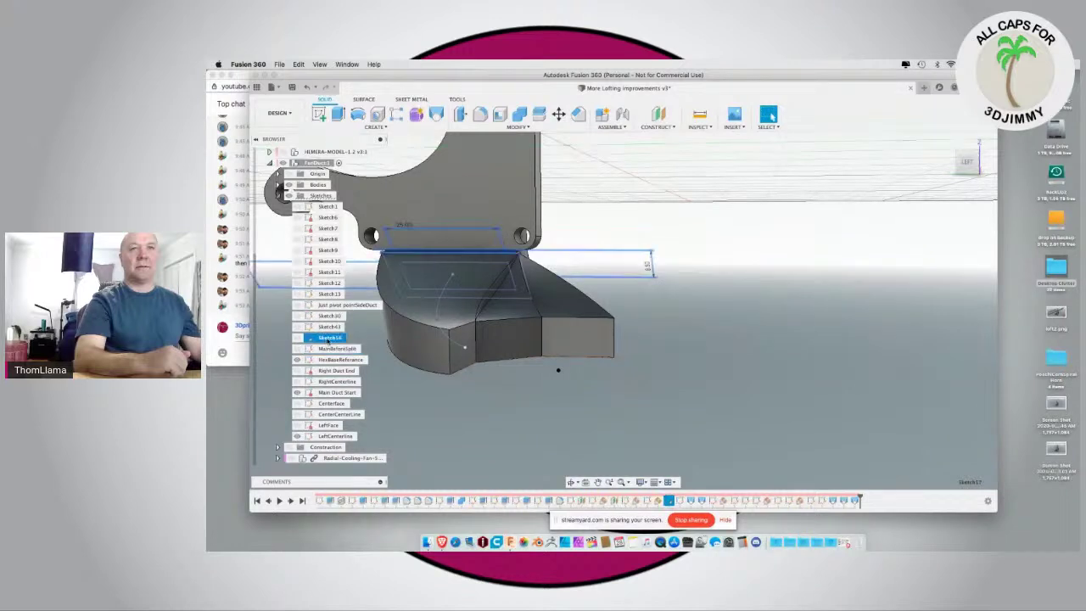
{"action": "middle_click_drag", "start_coordinate": [412, 385], "coordinate": [378, 385], "text": "shift"}
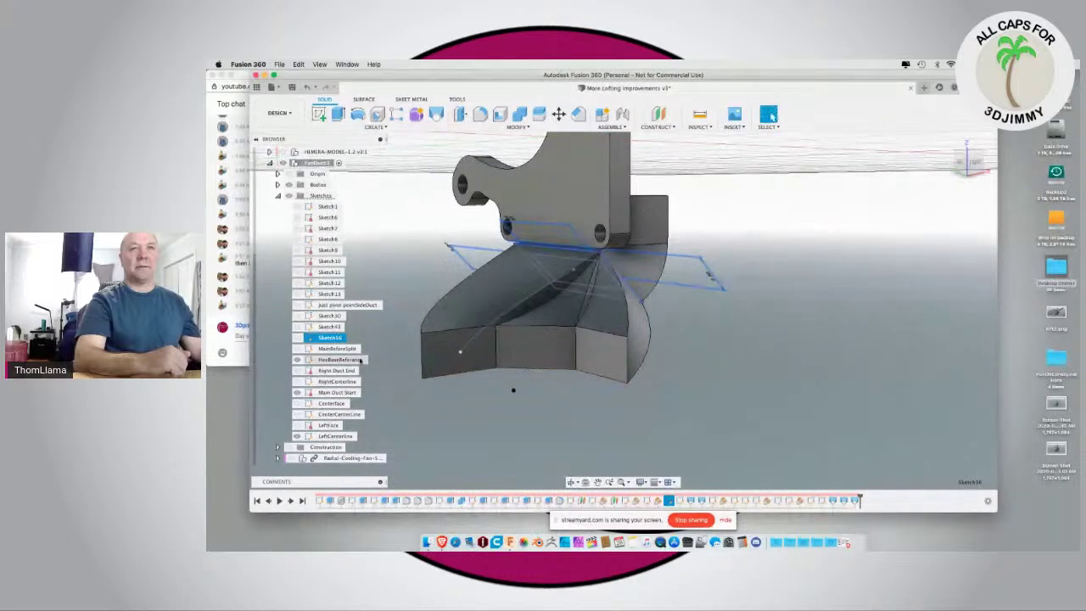
{"action": "left_click", "coordinate": [329, 326]}
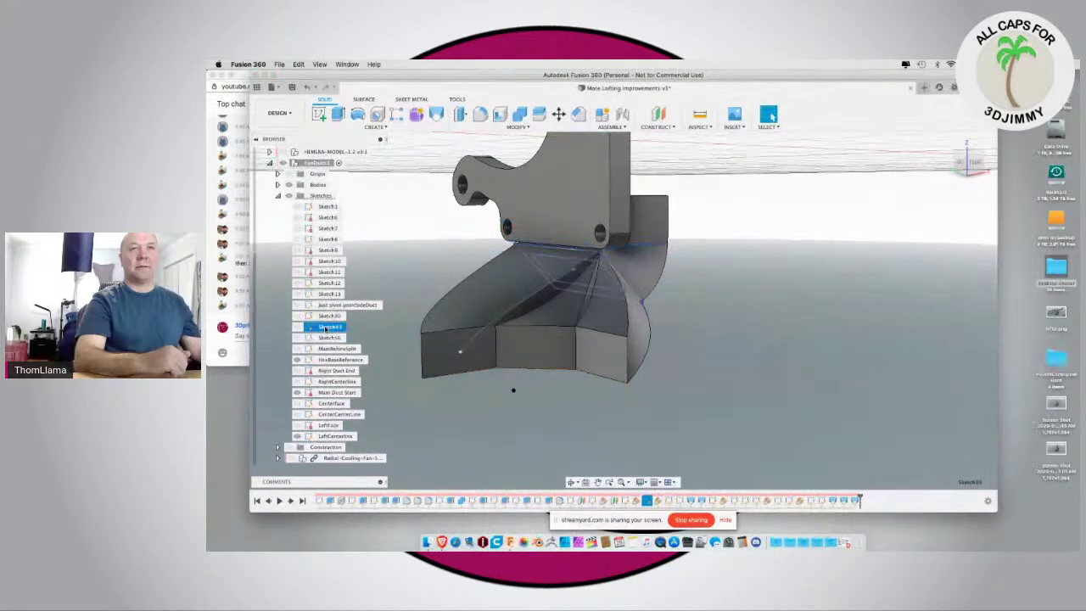
Step: Highlight Sketch30 on the duct and make it visible to identify its geometry, leaving its name as it is
{"action": "left_click", "coordinate": [330, 316]}
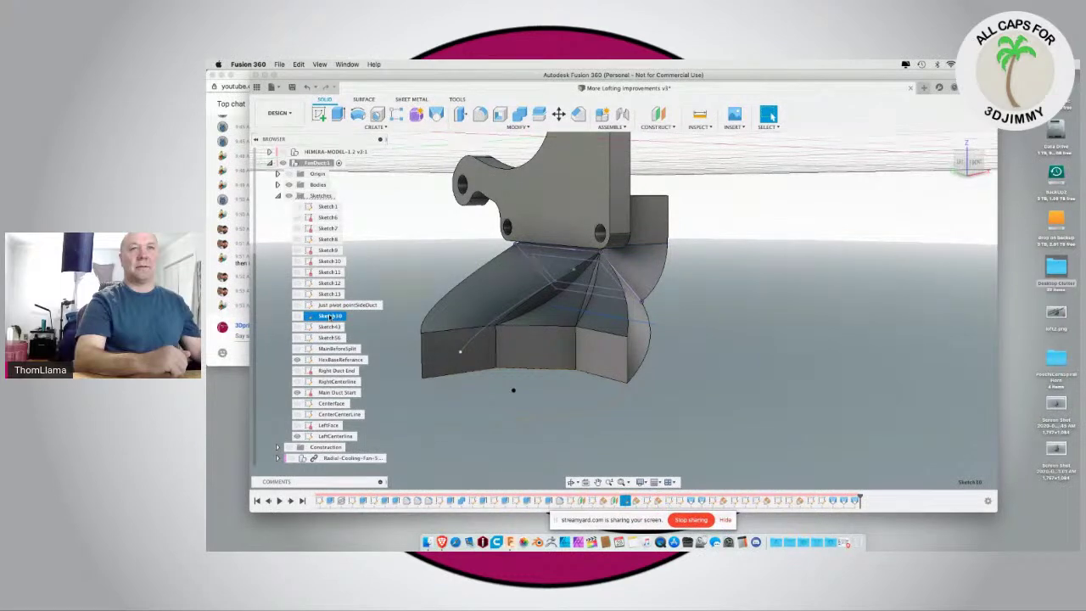
{"action": "mouse_move", "coordinate": [698, 406]}
{"action": "middle_mouse_down", "text": "shift"}
{"action": "mouse_move", "coordinate": [679, 403]}
{"action": "mouse_move", "coordinate": [681, 415]}
{"action": "mouse_move", "coordinate": [680, 395]}
{"action": "middle_mouse_up", "text": "shift"}
{"action": "double_click", "coordinate": [343, 318]}
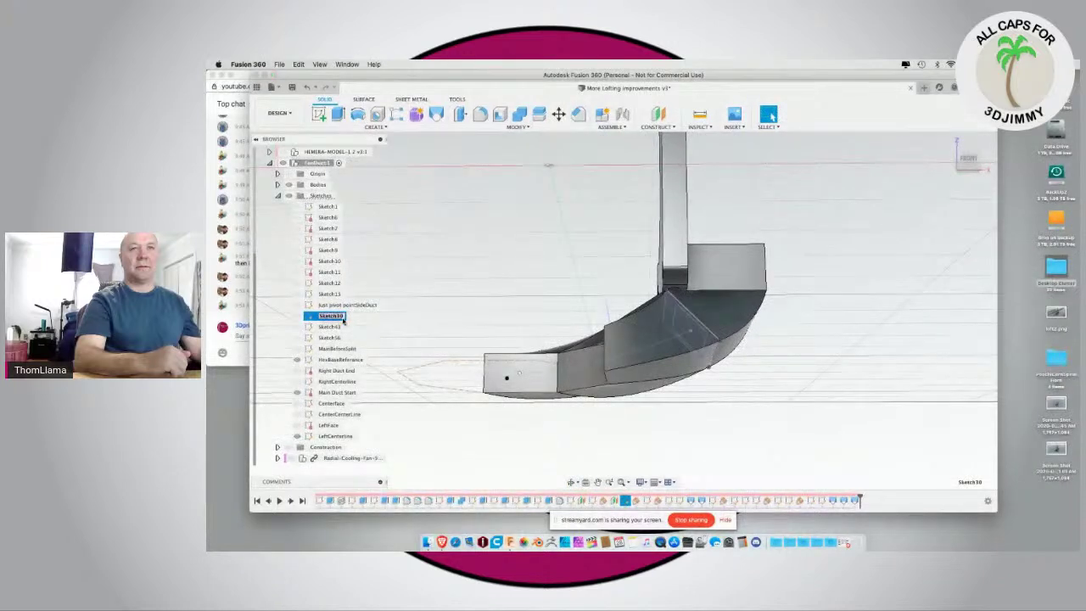
{"action": "left_click", "coordinate": [303, 319]}
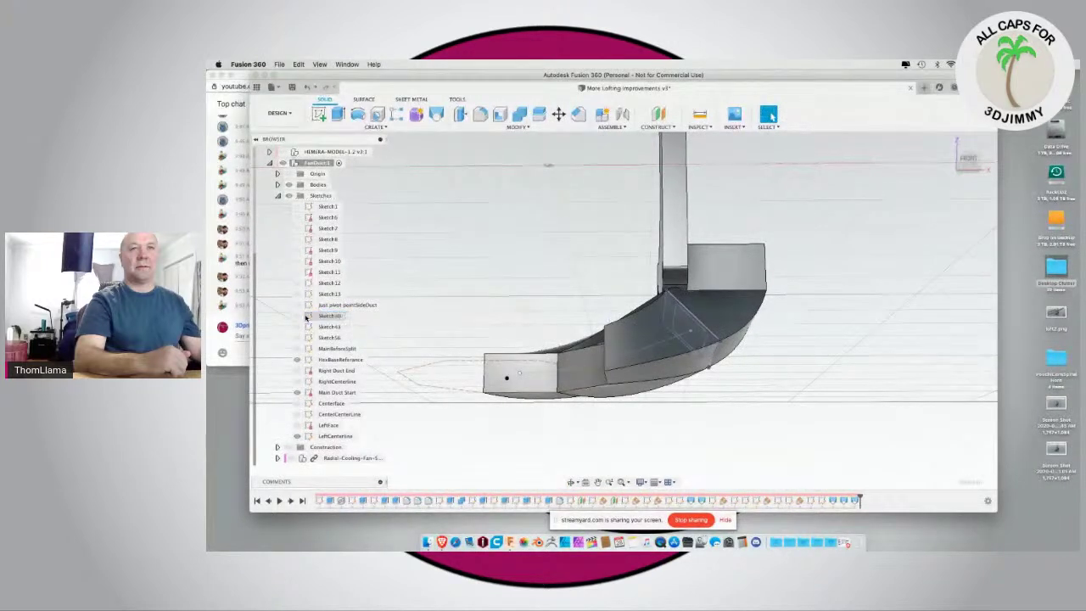
{"action": "right_click", "coordinate": [298, 318]}
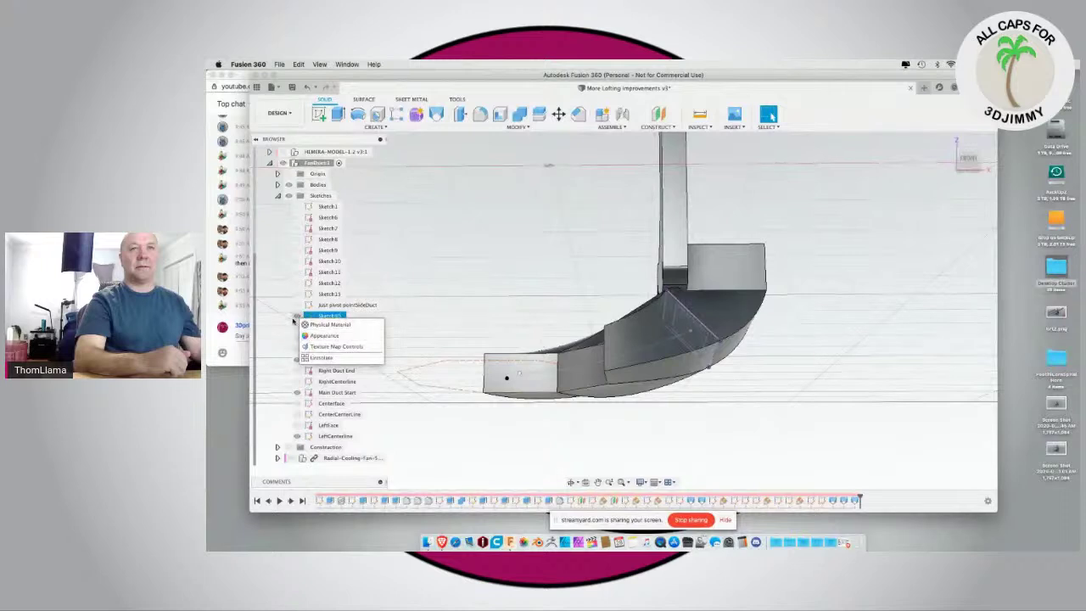
{"action": "left_click", "coordinate": [297, 316]}
{"action": "left_click", "coordinate": [297, 316]}
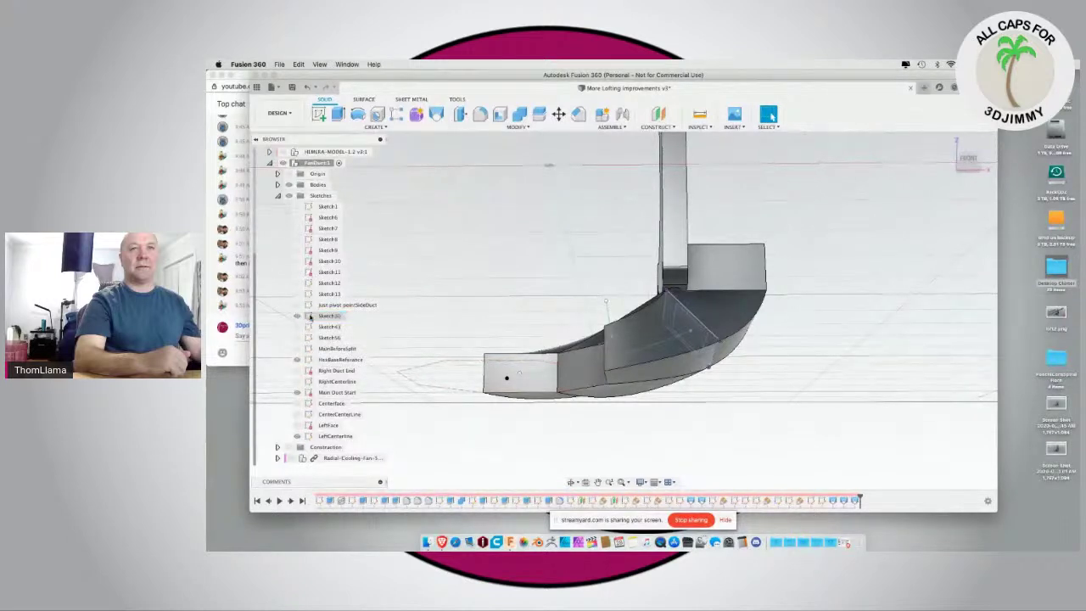
{"action": "right_click", "coordinate": [311, 316]}
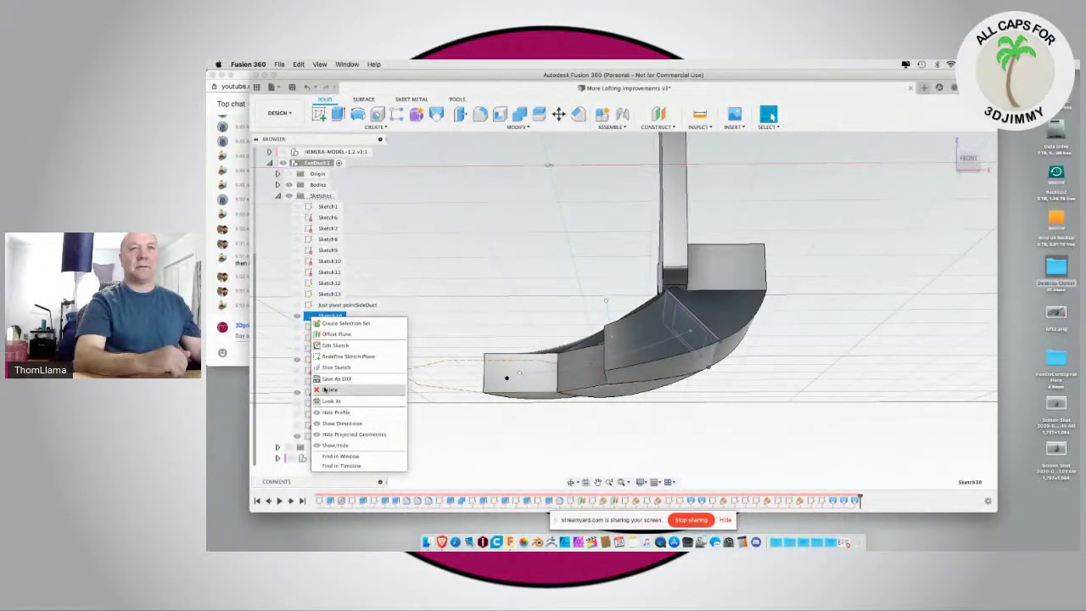
{"action": "left_click", "coordinate": [325, 389]}
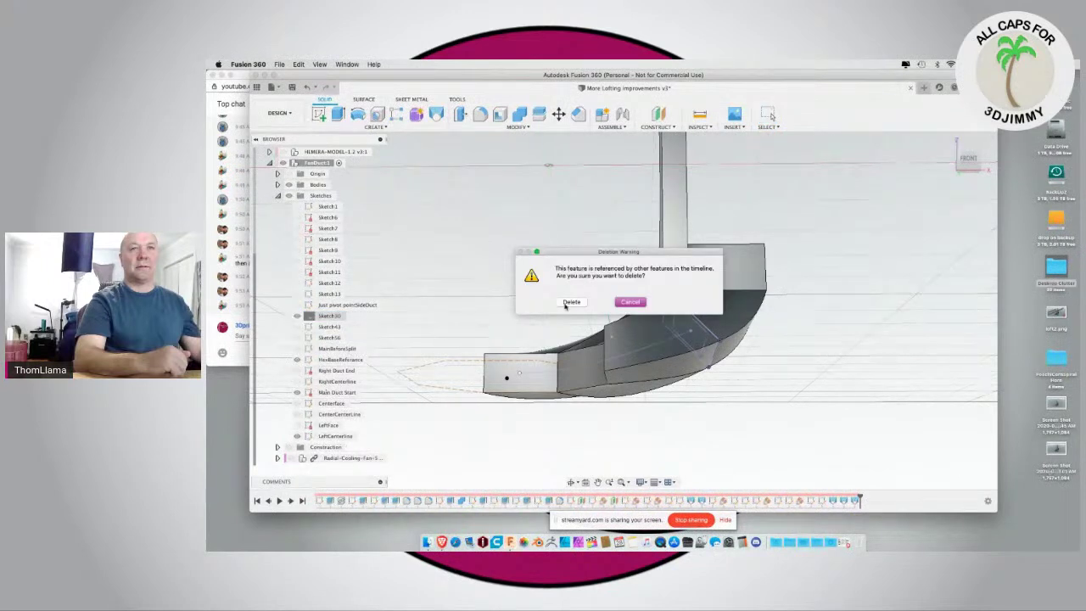
{"action": "left_click", "coordinate": [636, 302]}
Step: Delete Sketch30 from the fan duct component even though other features reference it
{"action": "middle_click_drag", "start_coordinate": [637, 301], "coordinate": [484, 334], "text": "shift"}
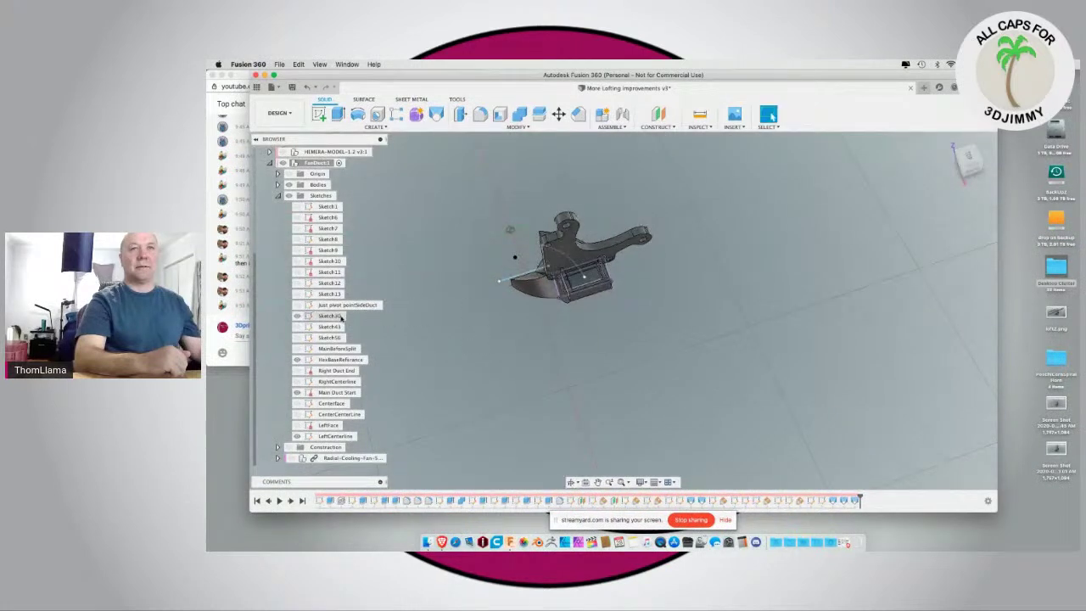
{"action": "left_click", "coordinate": [329, 316]}
{"action": "right_click", "coordinate": [329, 316]}
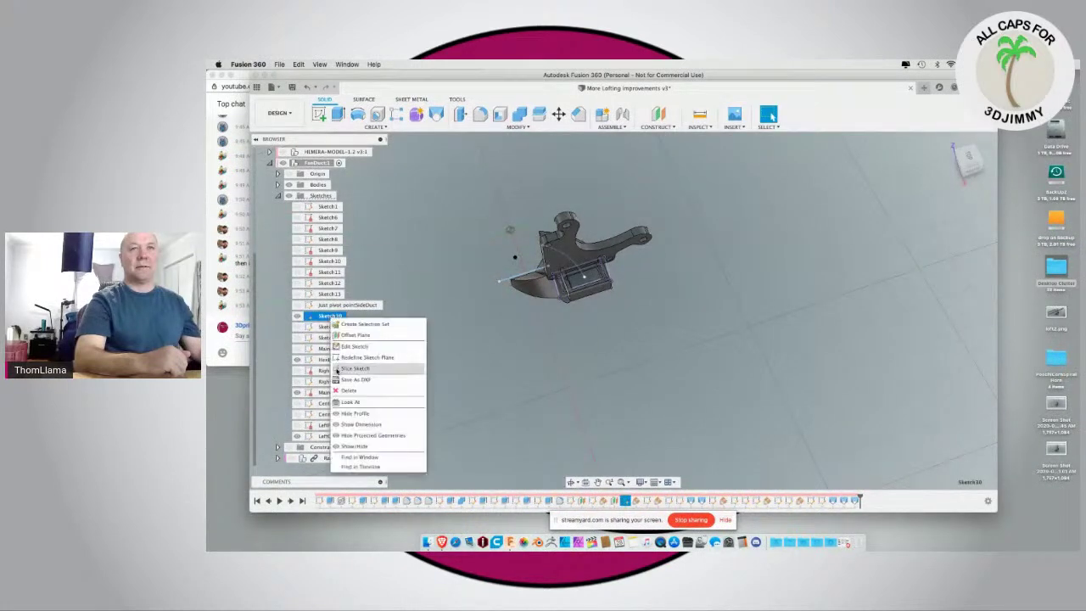
{"action": "left_click", "coordinate": [341, 391]}
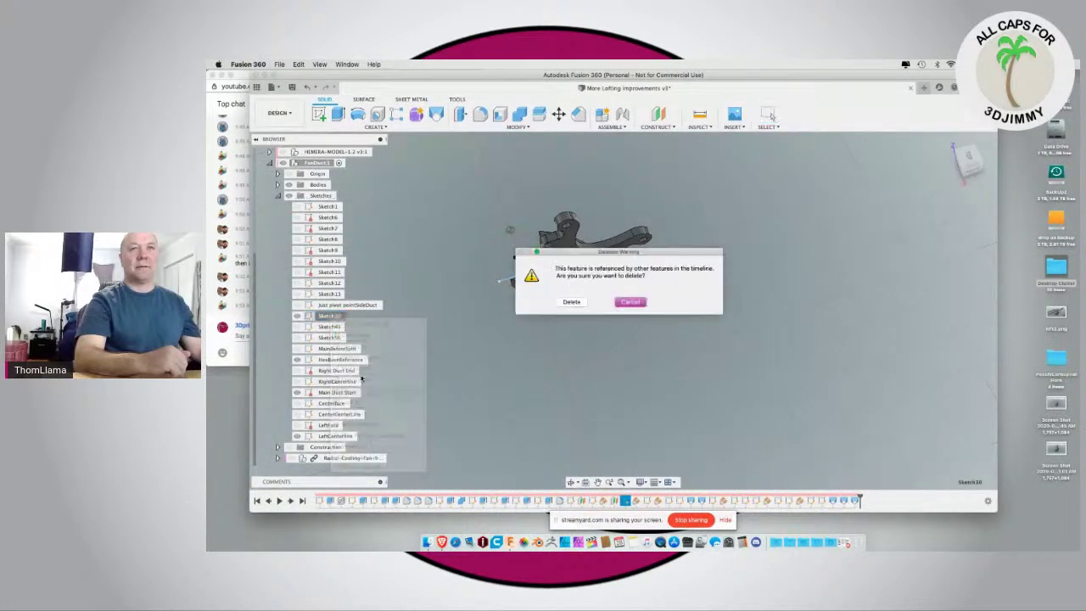
{"action": "left_click", "coordinate": [572, 303]}
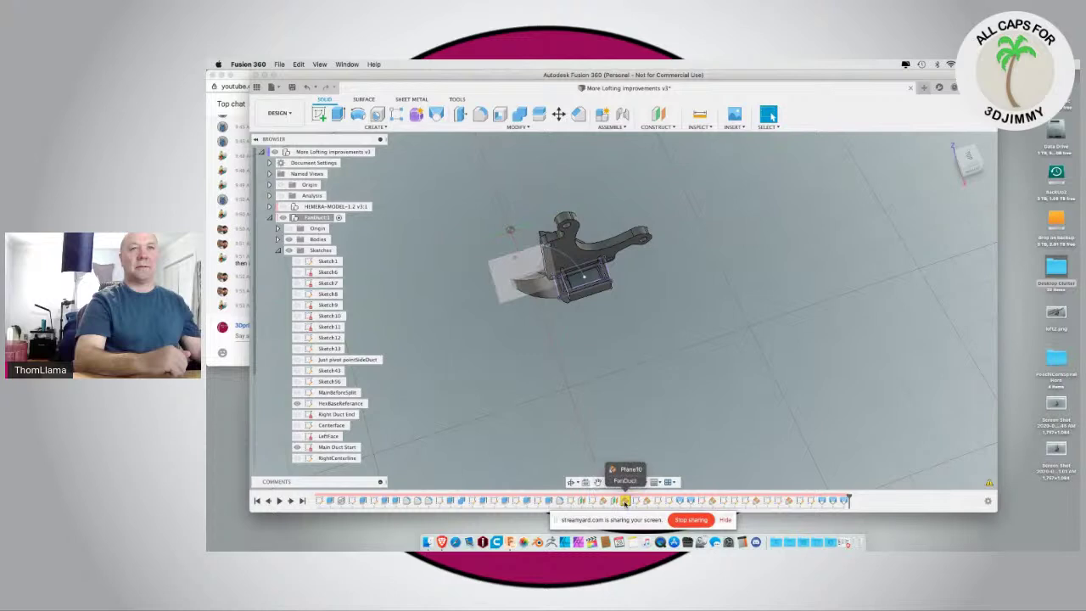
Step: Delete the orphaned construction plane Plane10 from the fan duct's history and save the design with the description User Saved
{"action": "middle_click_drag", "start_coordinate": [525, 401], "coordinate": [557, 379], "text": "shift"}
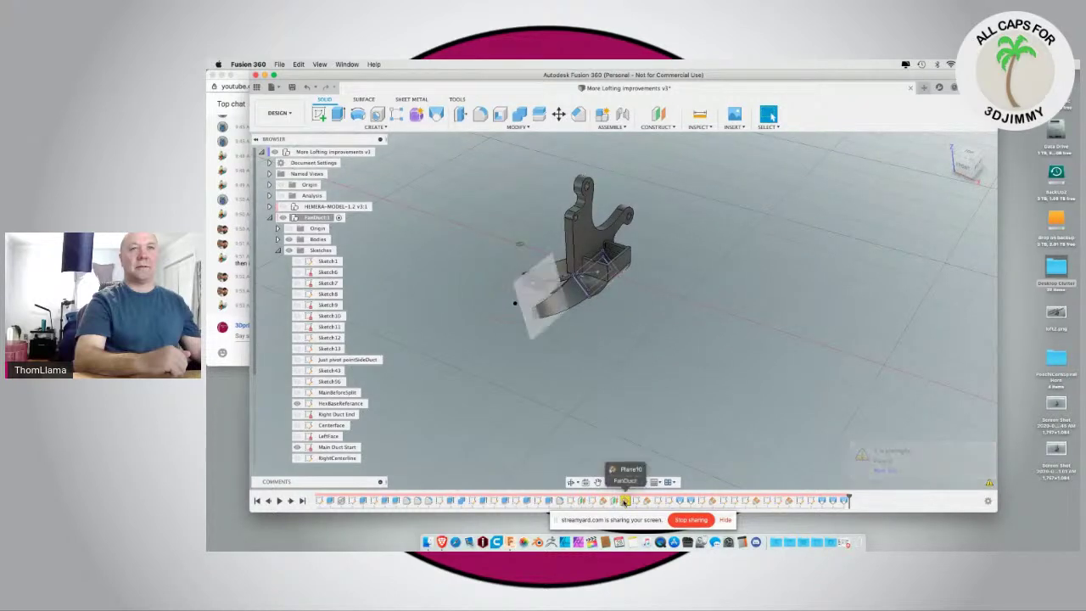
{"action": "right_click", "coordinate": [625, 502]}
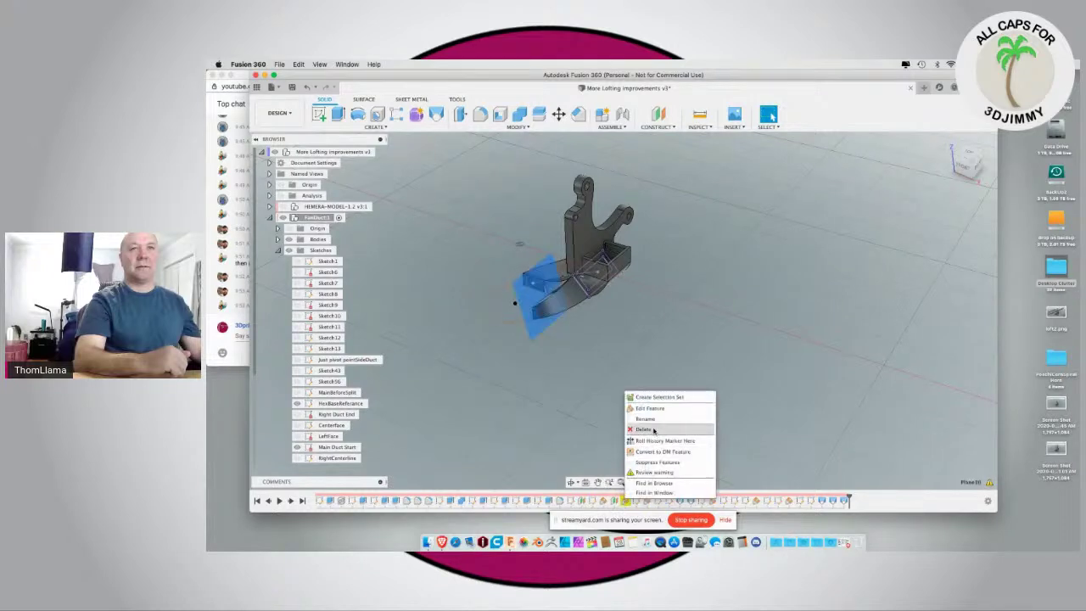
{"action": "left_click", "coordinate": [654, 430]}
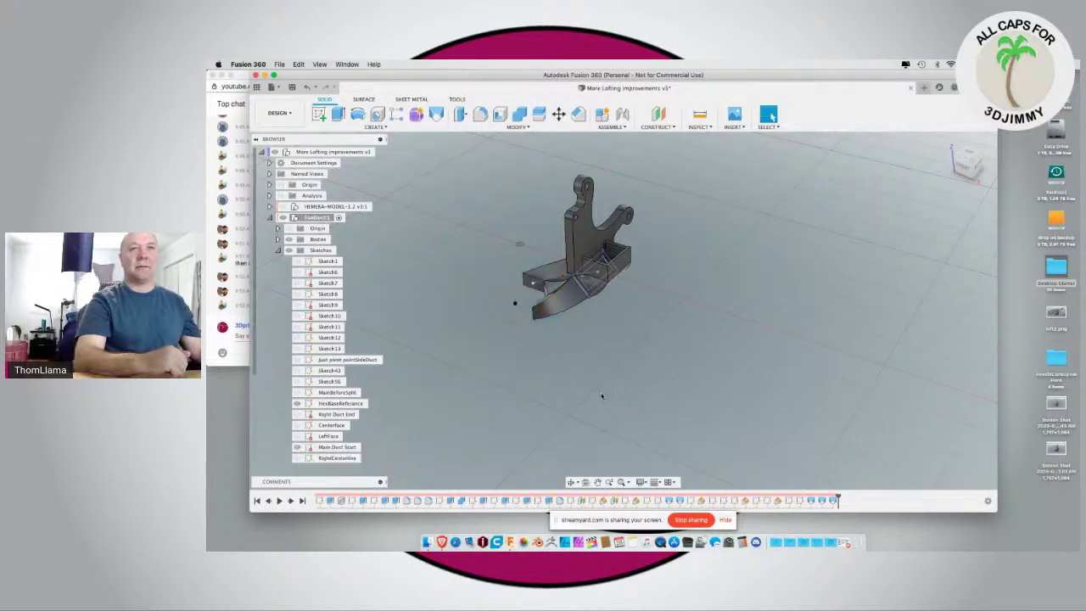
{"action": "mouse_move", "coordinate": [600, 395]}
{"action": "middle_mouse_down", "text": "shift"}
{"action": "mouse_move", "coordinate": [652, 371]}
{"action": "mouse_move", "coordinate": [613, 354]}
{"action": "mouse_move", "coordinate": [599, 323]}
{"action": "mouse_move", "coordinate": [616, 388]}
{"action": "middle_mouse_up", "text": "shift"}
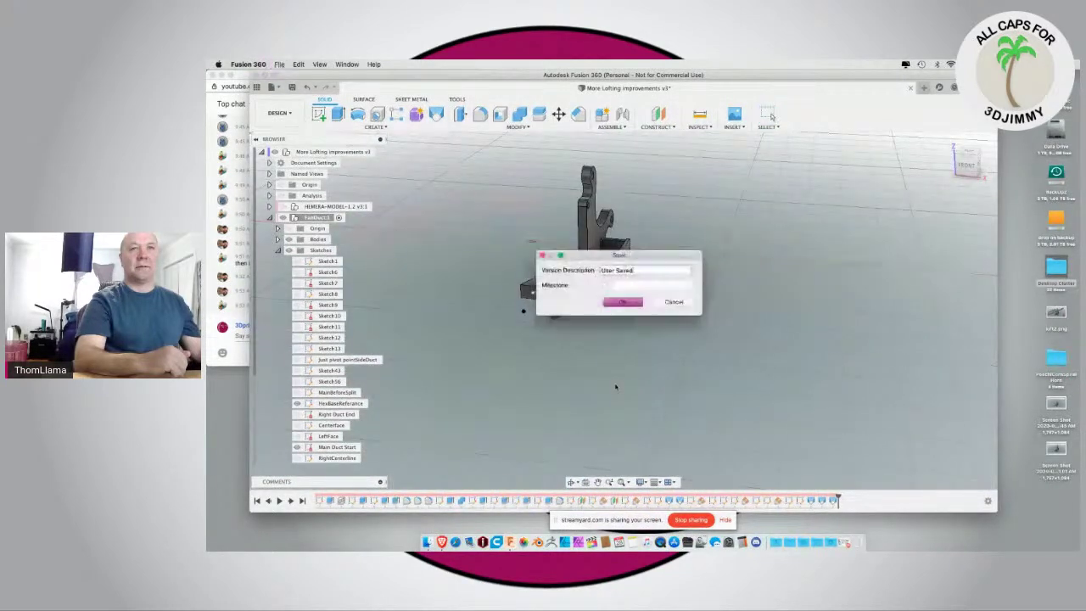
Step: Start a sketch on the right duct's rectangular outlet face and project the face outline into it
{"action": "middle_click_drag", "start_coordinate": [538, 386], "coordinate": [509, 348], "text": "shift"}
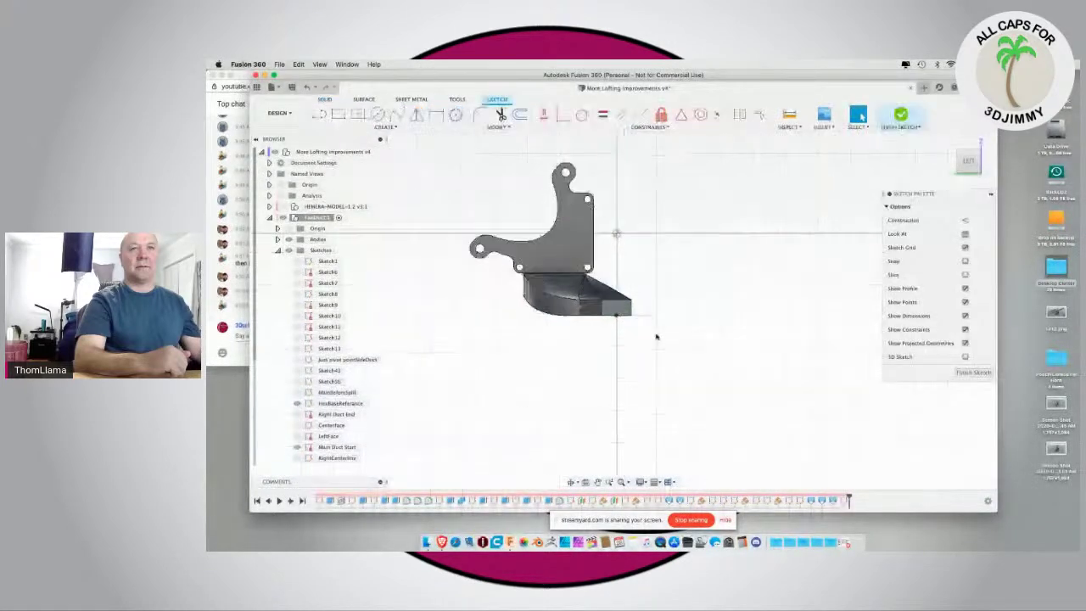
{"action": "scroll", "coordinate": [655, 336], "scroll_direction": "up", "scroll_amount": 5}
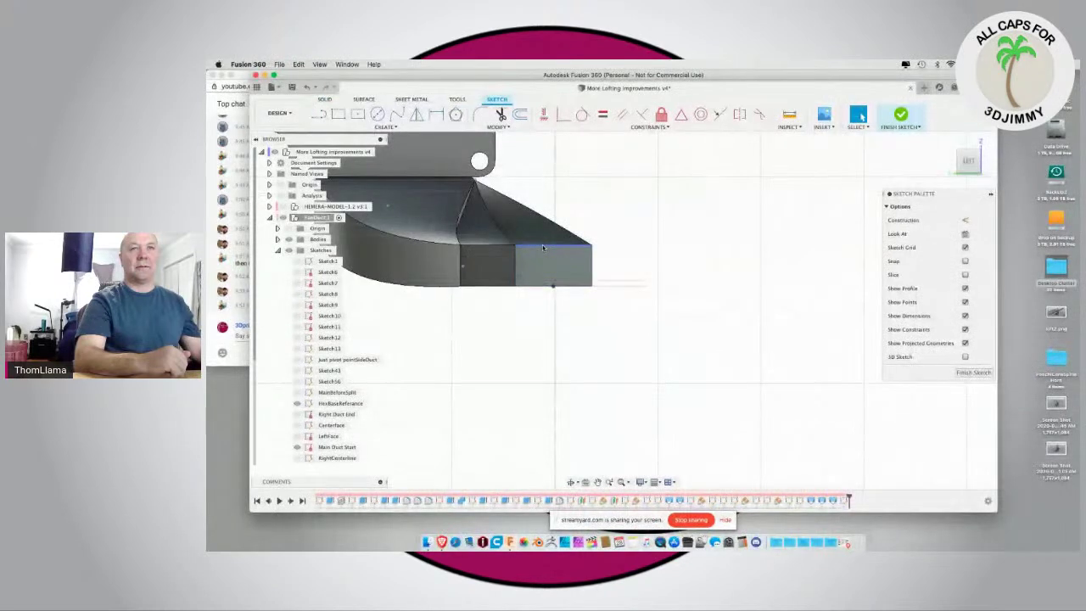
{"action": "key", "text": "p"}
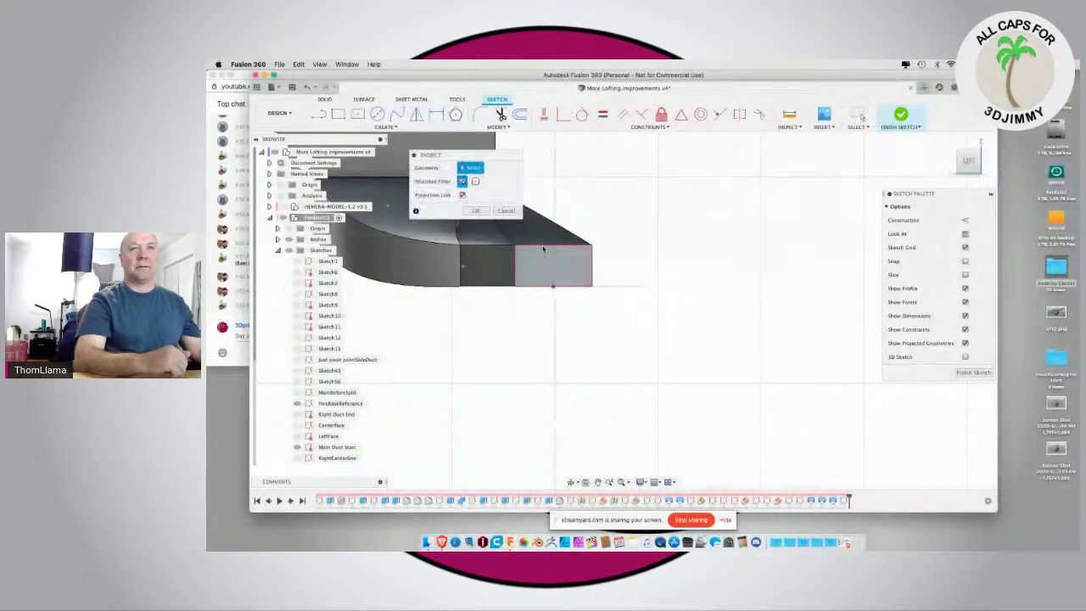
{"action": "left_click", "coordinate": [544, 248]}
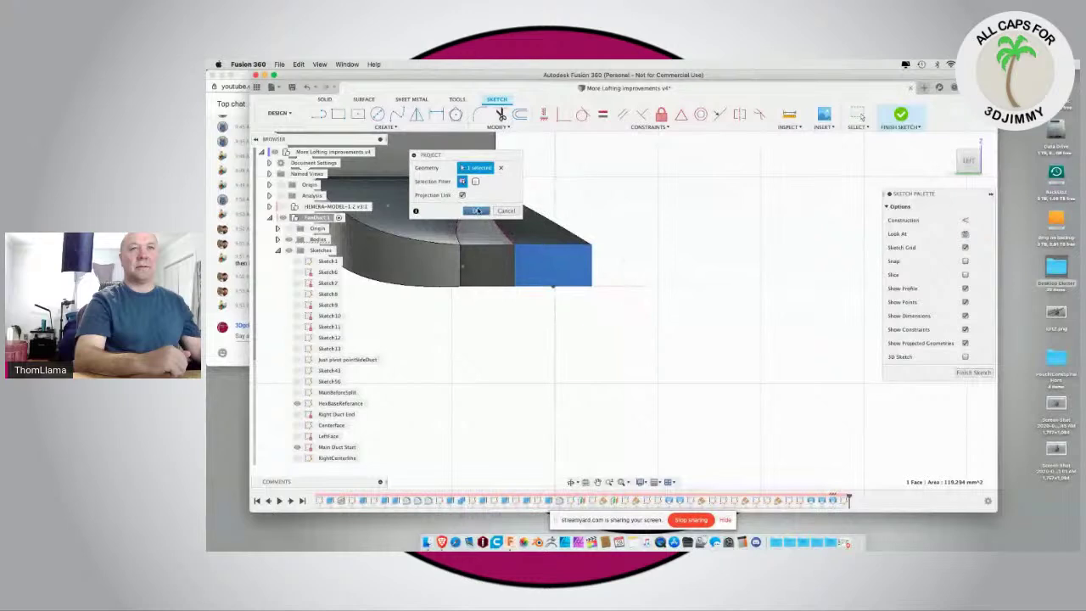
{"action": "left_click", "coordinate": [477, 211]}
Step: Offset the projected right outlet outline inwards with an offset of -1.75 mm
{"action": "left_click", "coordinate": [520, 114]}
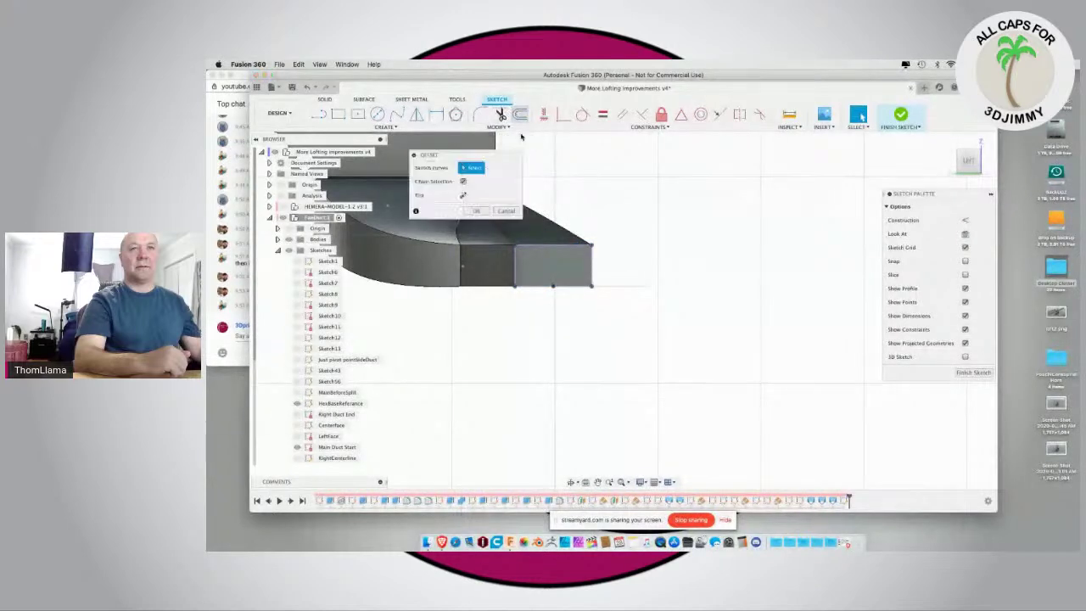
{"action": "left_click", "coordinate": [565, 246]}
{"action": "left_click_drag", "start_coordinate": [565, 240], "coordinate": [564, 252]}
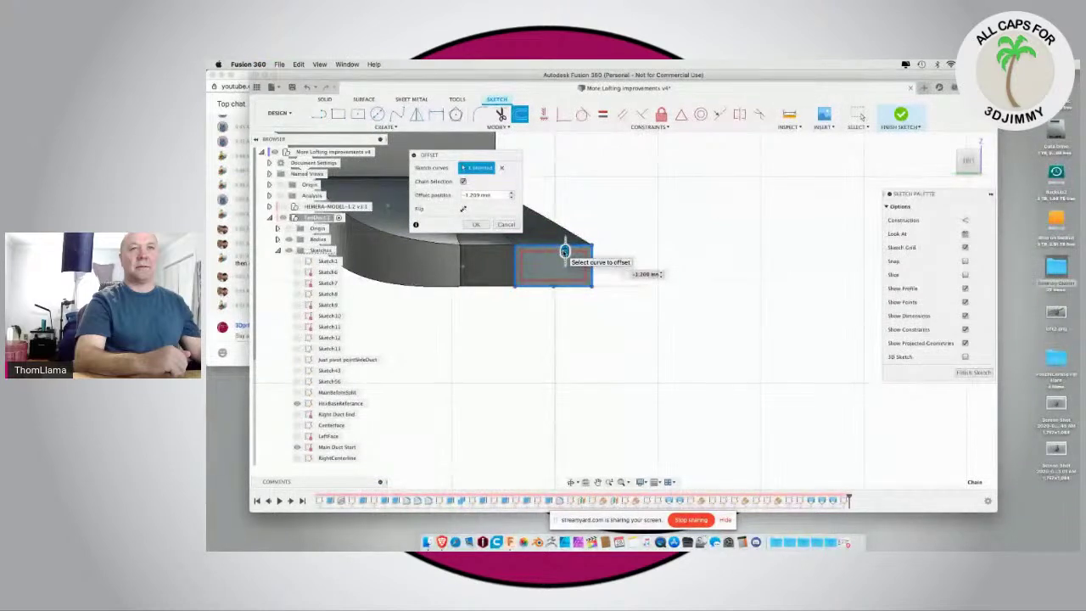
{"action": "type", "text": "5"}
{"action": "key", "text": "BackSpace"}
{"action": "key", "text": "BackSpace"}
{"action": "type", "text": "-2"}
{"action": "key", "text": "Return"}
{"action": "type", "text": "-1.75"}
{"action": "key", "text": "Return"}
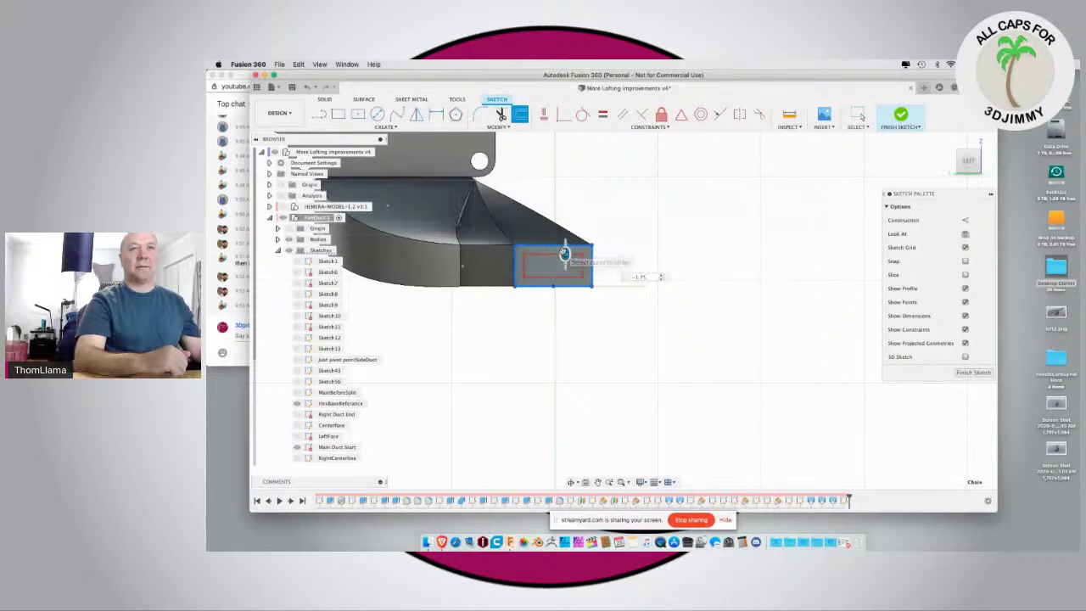
{"action": "left_click", "coordinate": [513, 291]}
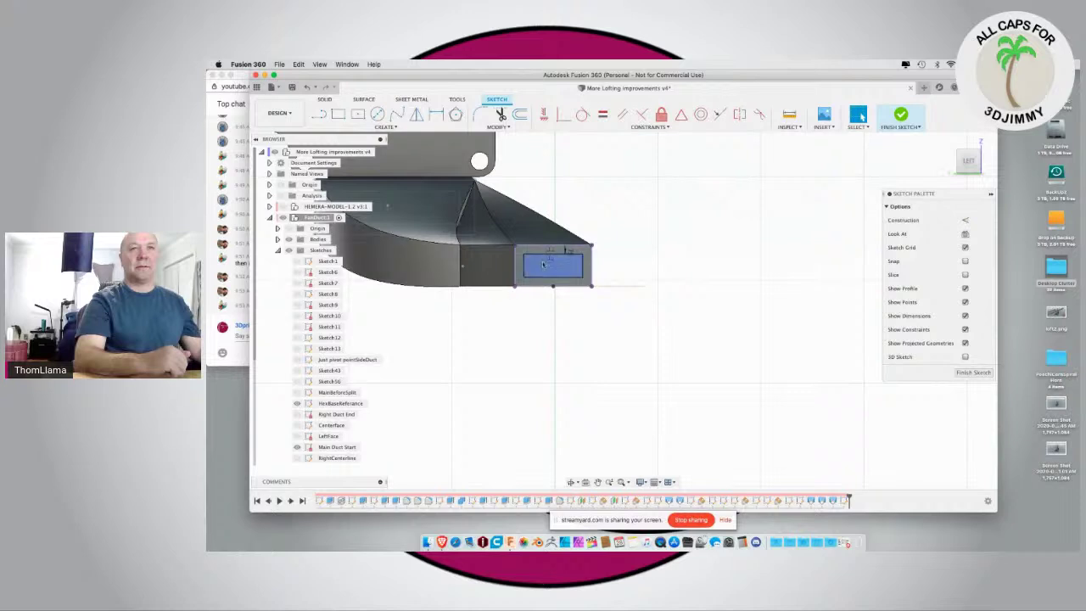
Step: Select the inner offset profile of the right outlet and make the RightCenterline sketch visible
{"action": "left_click", "coordinate": [543, 264]}
{"action": "middle_click_drag", "start_coordinate": [577, 313], "coordinate": [503, 360], "text": "shift"}
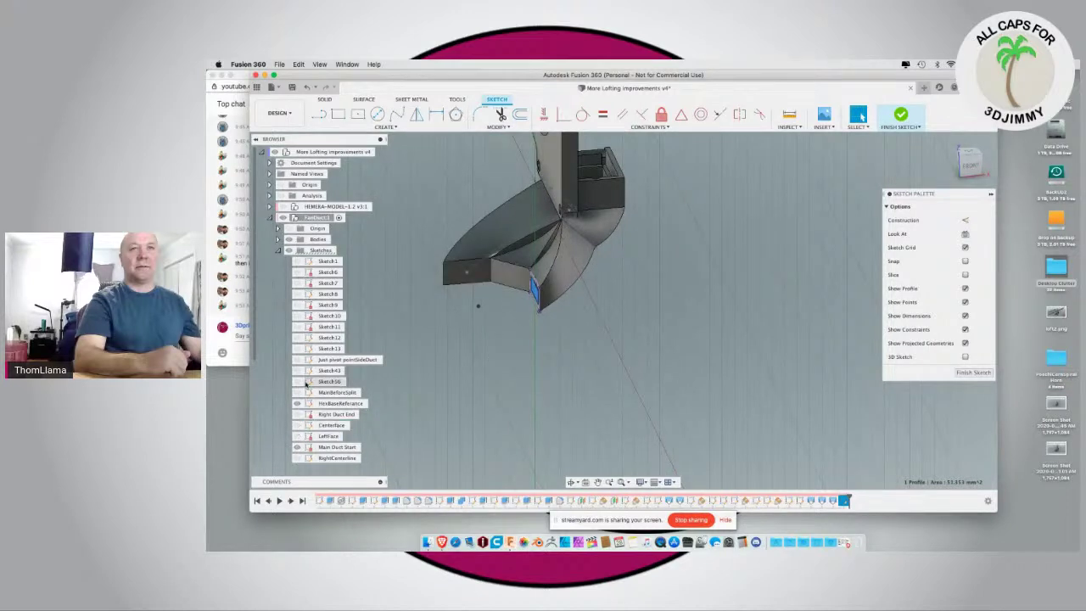
{"action": "left_click", "coordinate": [299, 415]}
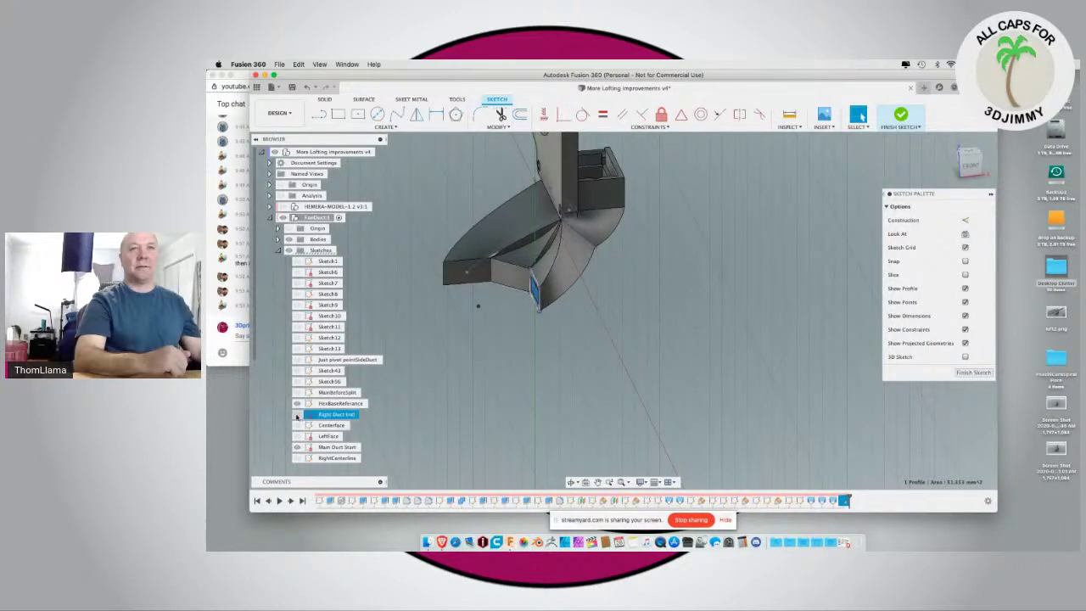
{"action": "left_click", "coordinate": [298, 459]}
{"action": "left_click", "coordinate": [298, 458]}
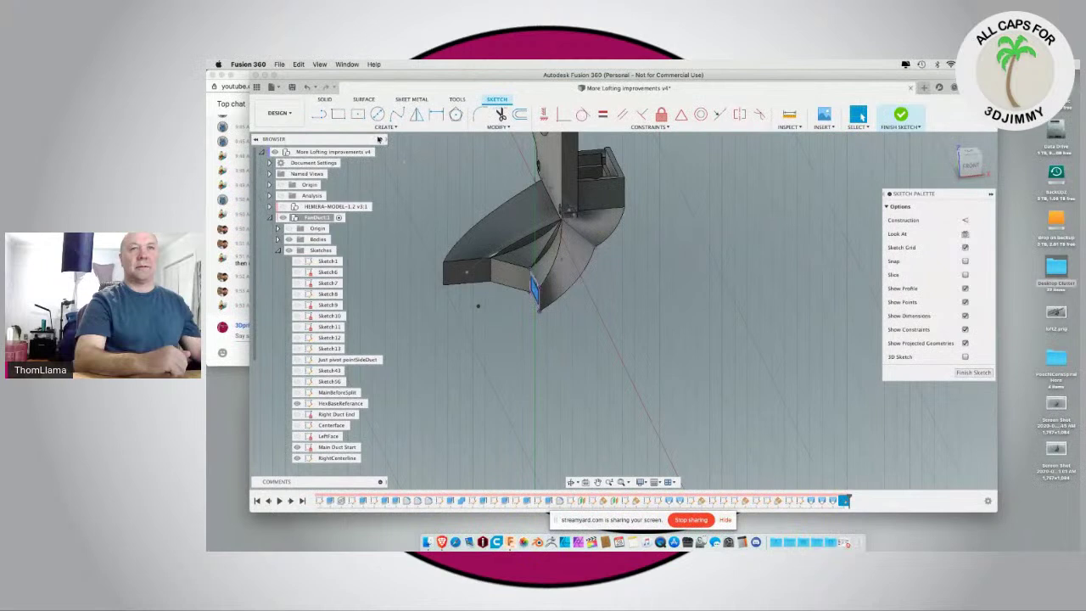
Step: Cut a loft from the right outlet's inner profile to the Main Duct Start profile, using RightCenterline as the centerline guide
{"action": "left_click", "coordinate": [325, 100]}
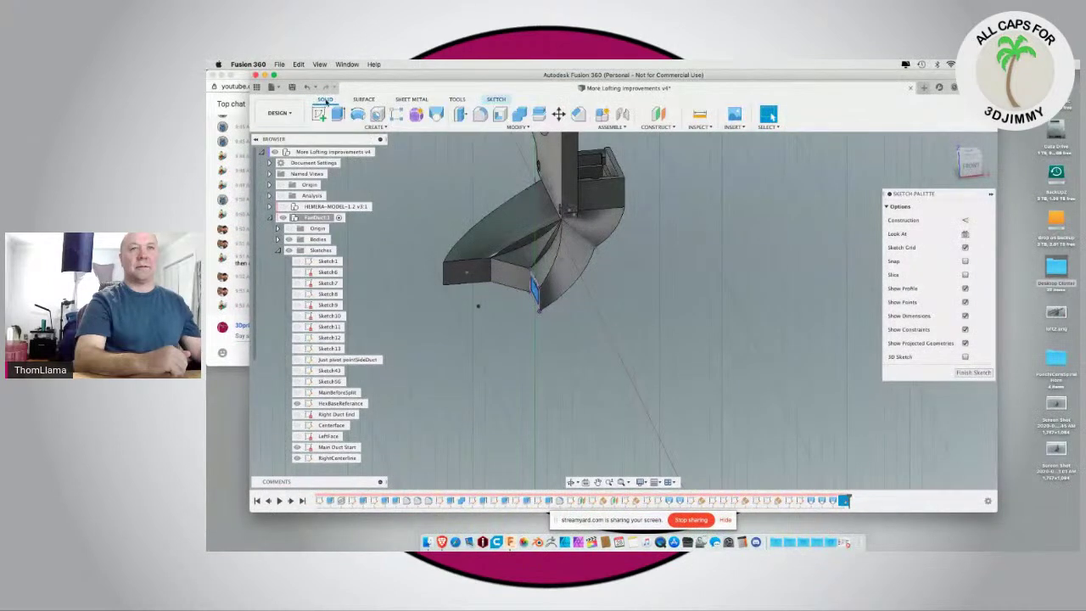
{"action": "left_click", "coordinate": [436, 114]}
{"action": "middle_click_drag", "start_coordinate": [666, 224], "coordinate": [623, 212], "text": "shift"}
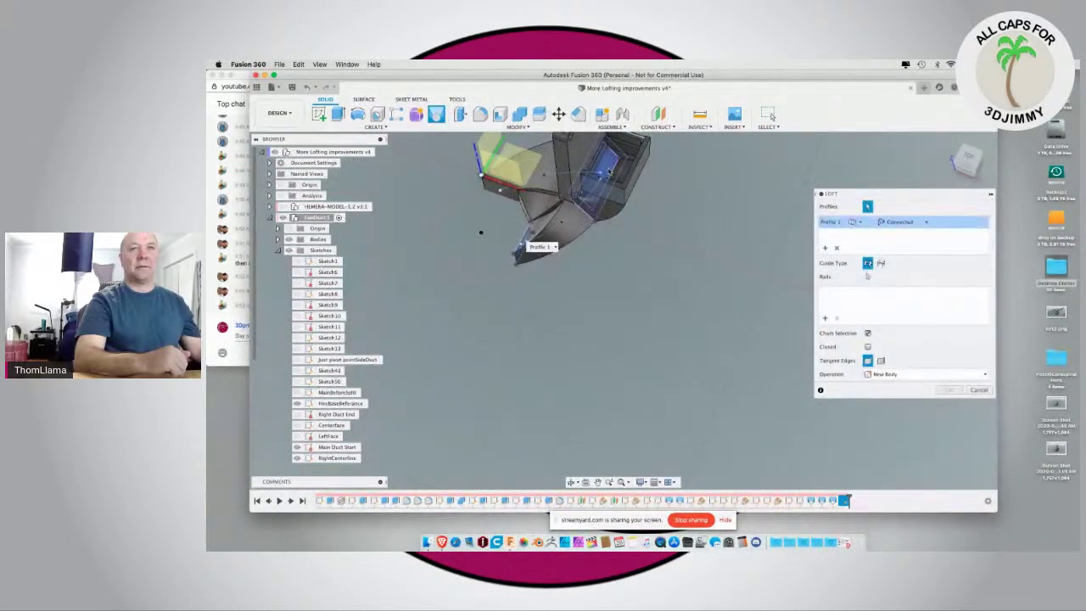
{"action": "left_click", "coordinate": [608, 172]}
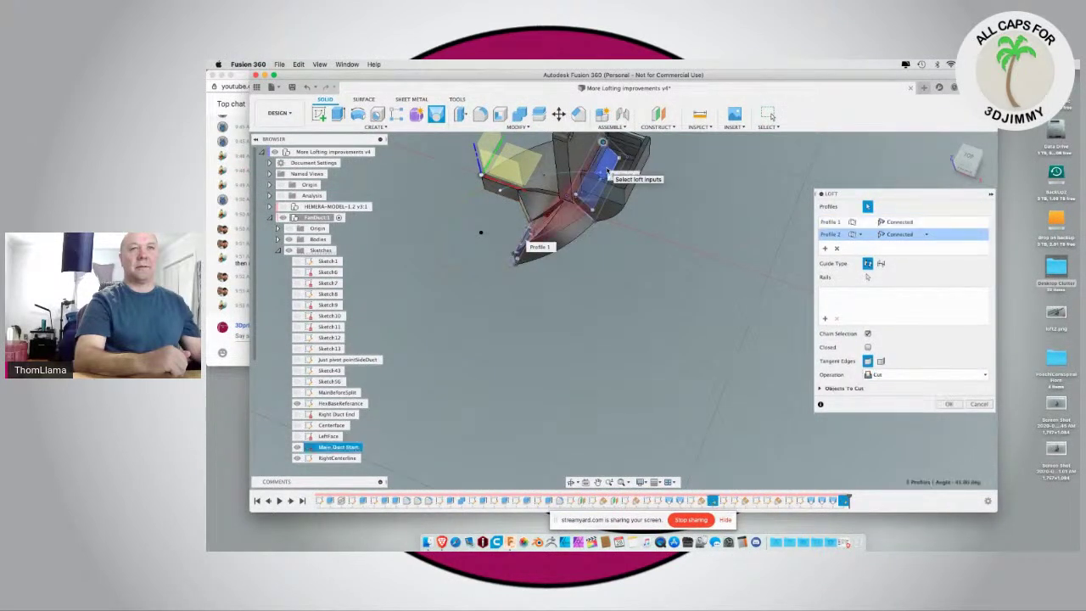
{"action": "left_click", "coordinate": [881, 263]}
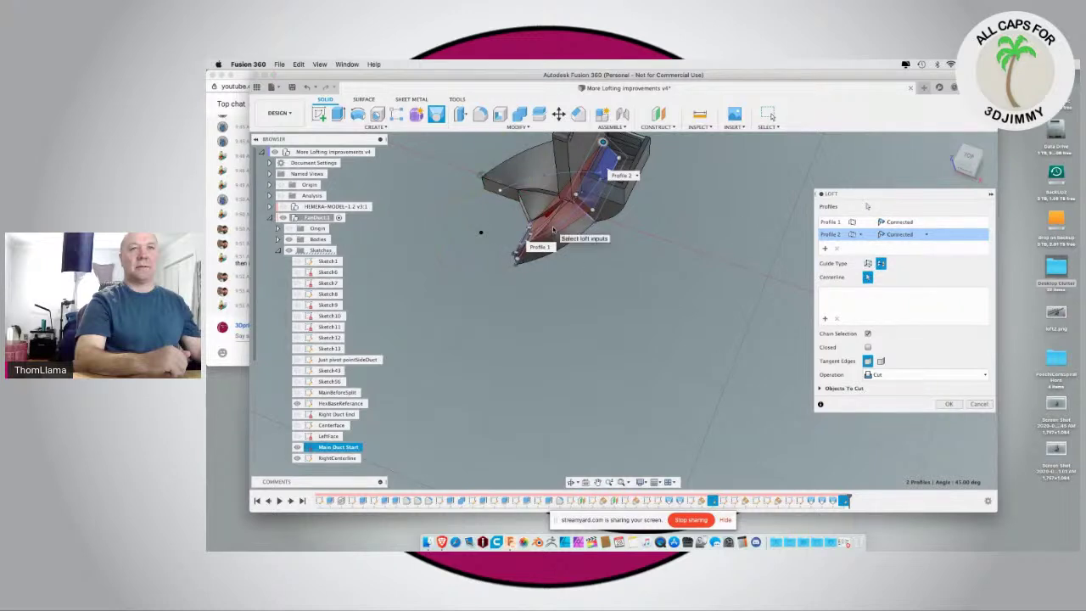
{"action": "middle_click_drag", "start_coordinate": [575, 310], "coordinate": [627, 265], "text": "shift"}
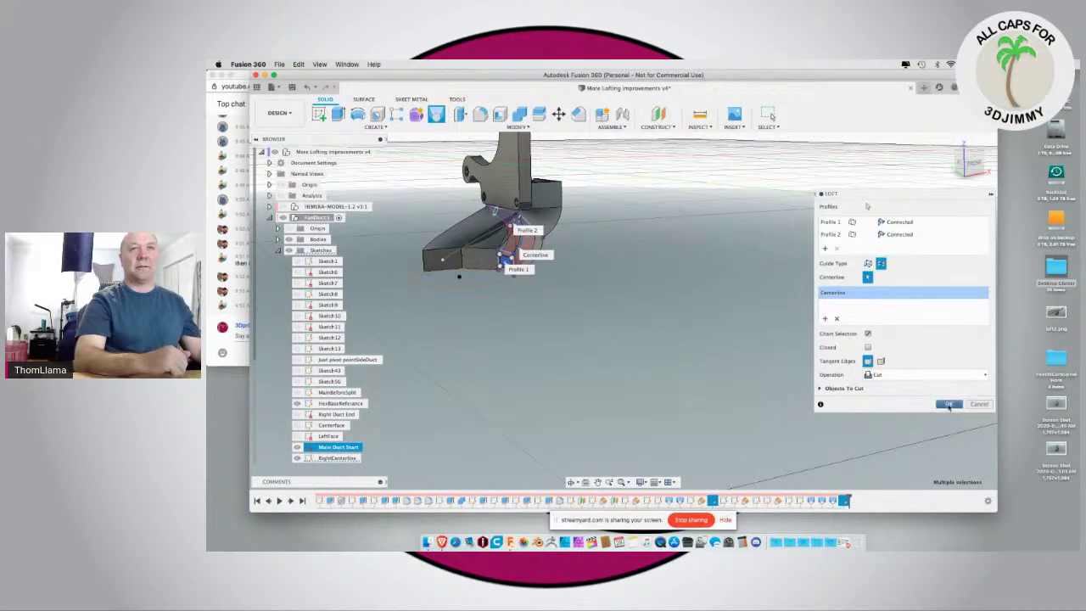
{"action": "key", "text": "Return"}
Step: Start a sketch on the middle duct's outlet face and project the face outline into it
{"action": "middle_click_drag", "start_coordinate": [660, 312], "coordinate": [577, 297], "text": "shift"}
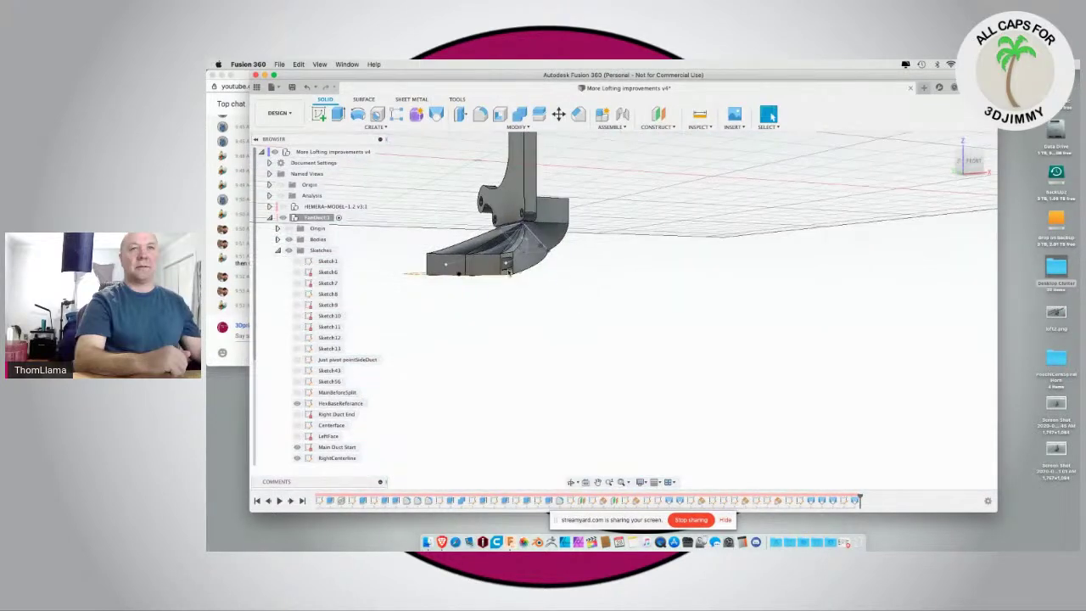
{"action": "left_click", "coordinate": [480, 267]}
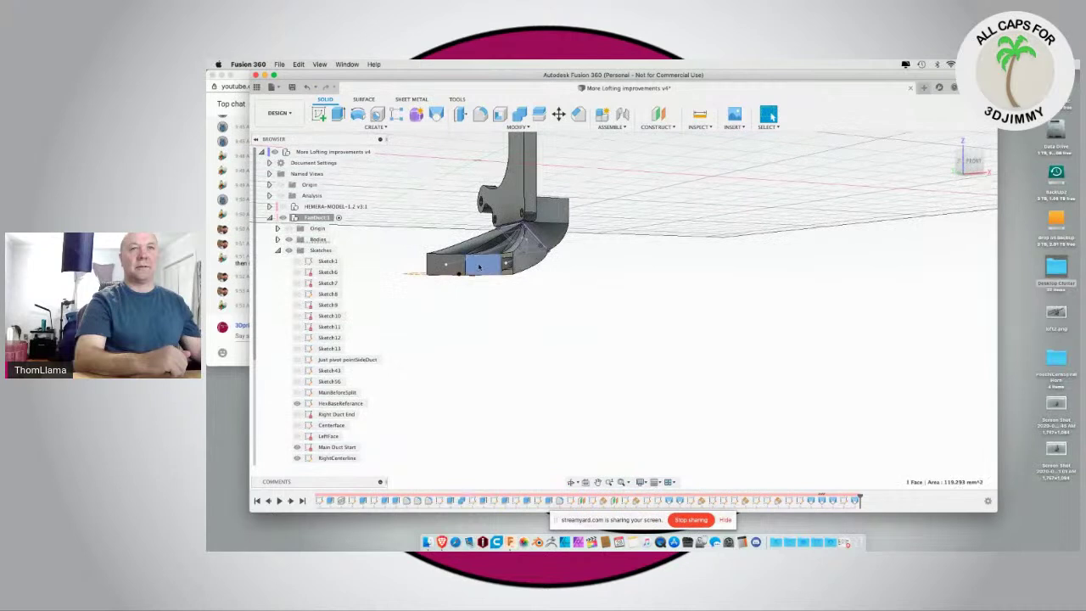
{"action": "left_click", "coordinate": [318, 114]}
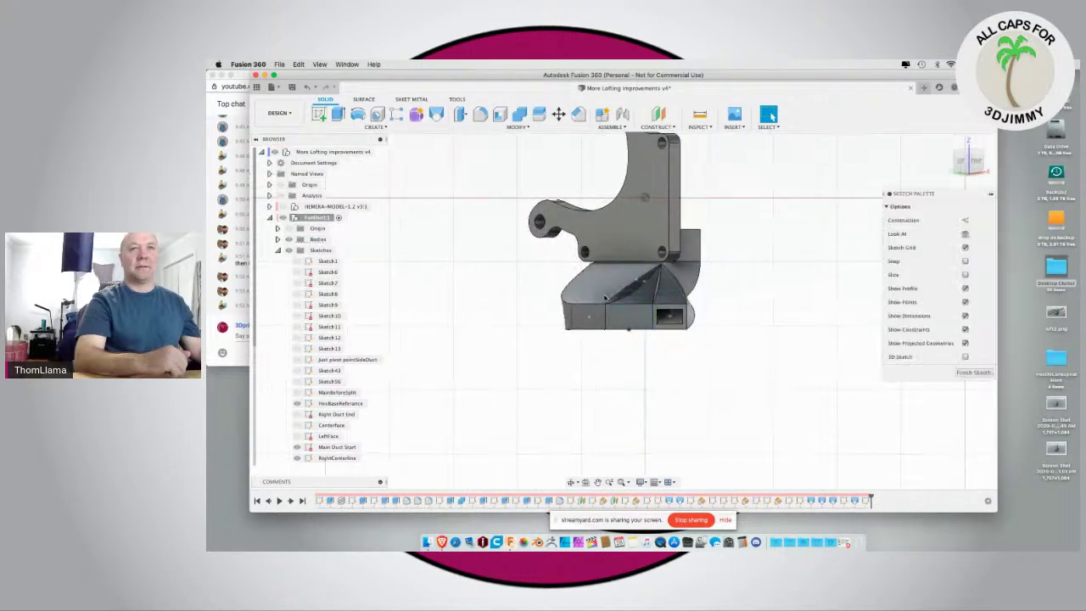
{"action": "key", "text": "p"}
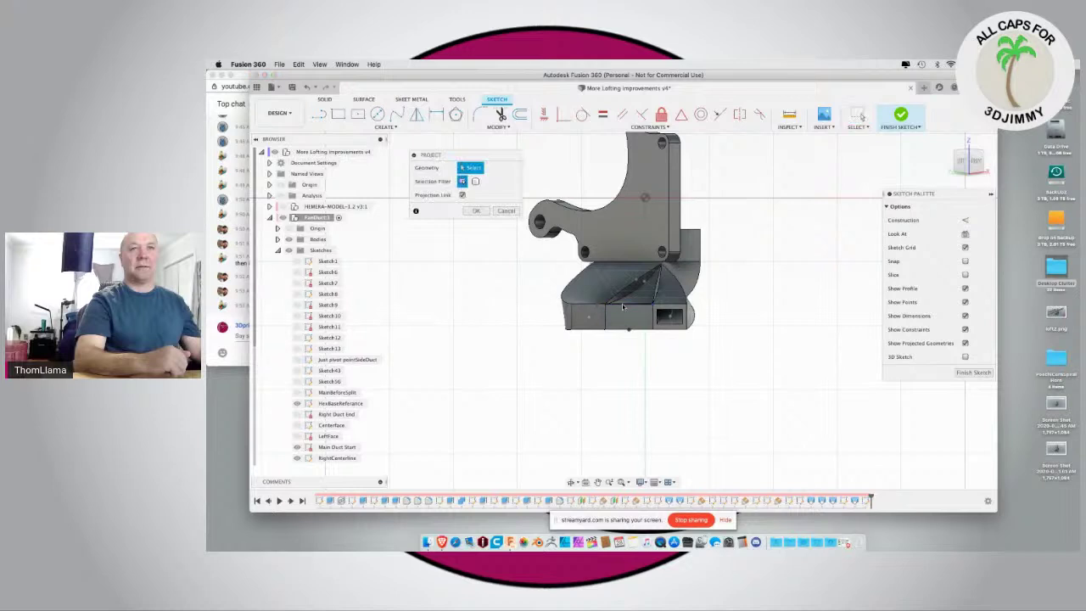
{"action": "left_click", "coordinate": [629, 317]}
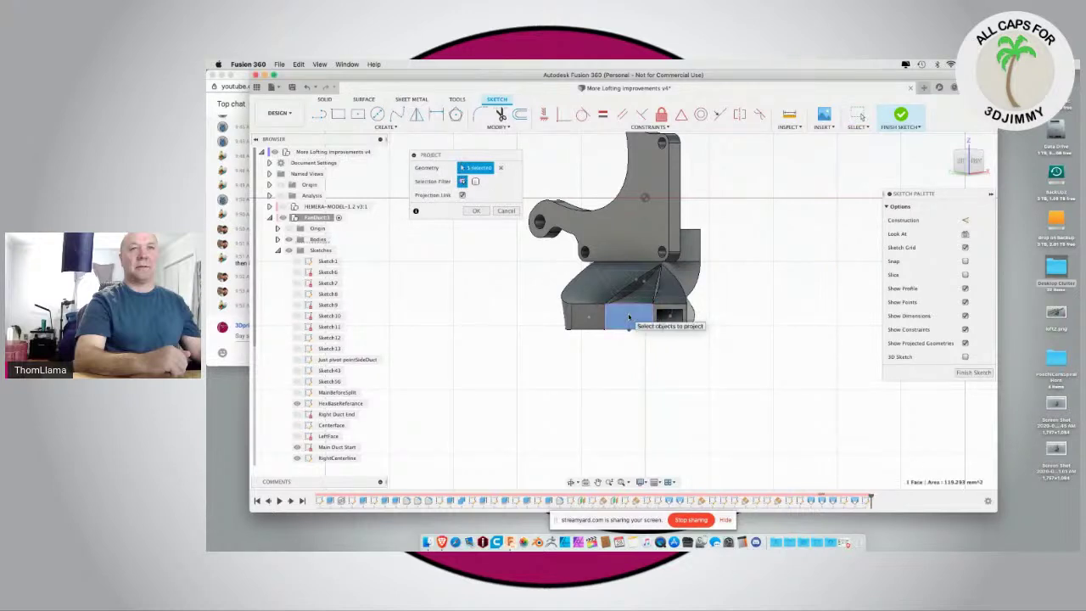
{"action": "left_click", "coordinate": [479, 211]}
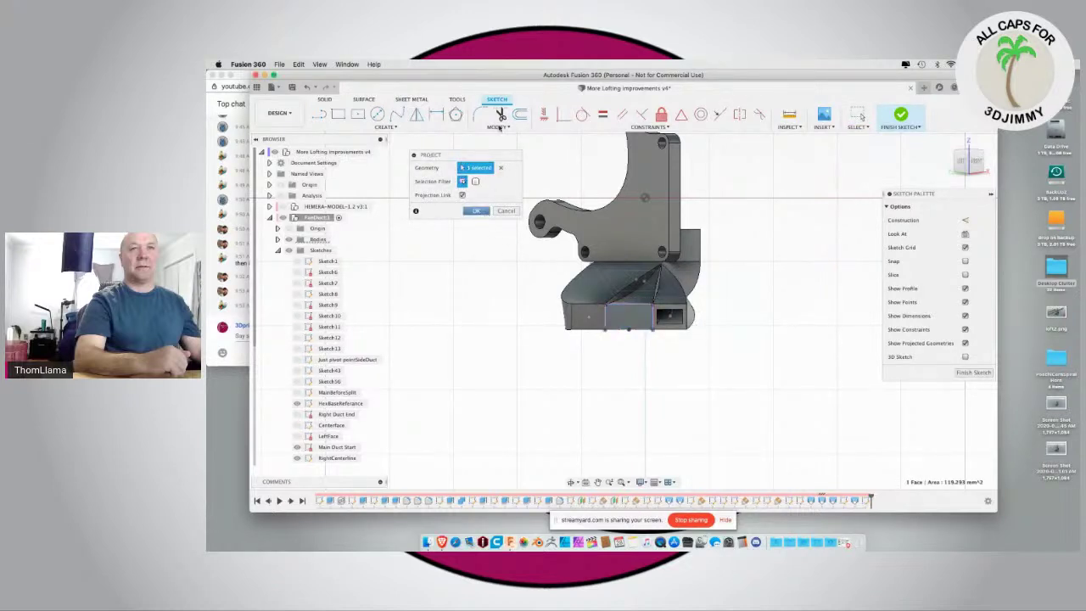
Step: Offset the projected middle outlet outline inwards to form the inner opening profile
{"action": "left_click", "coordinate": [520, 113]}
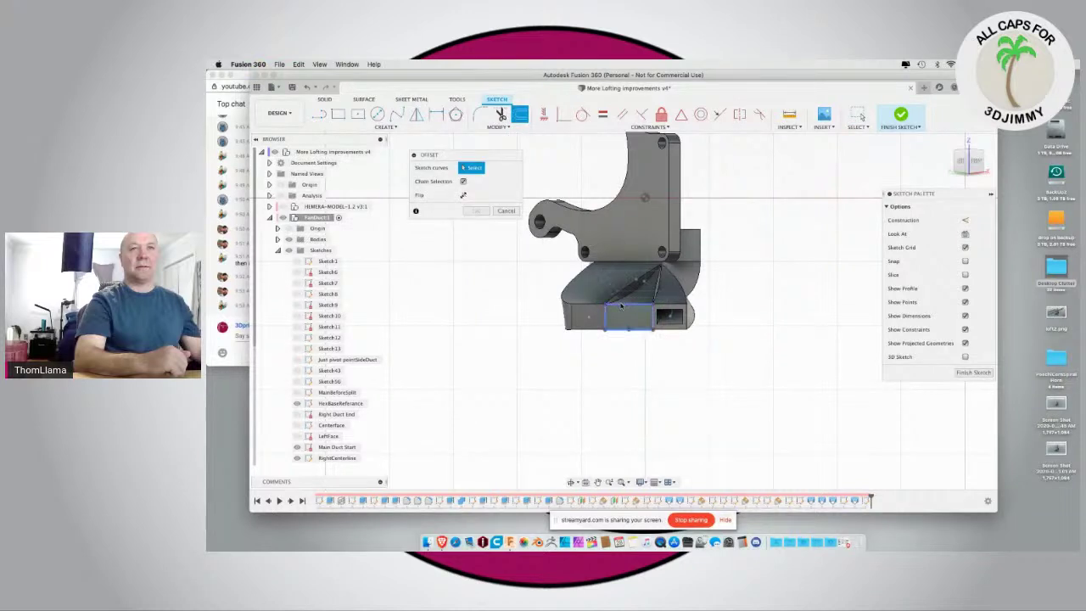
{"action": "left_click", "coordinate": [621, 306]}
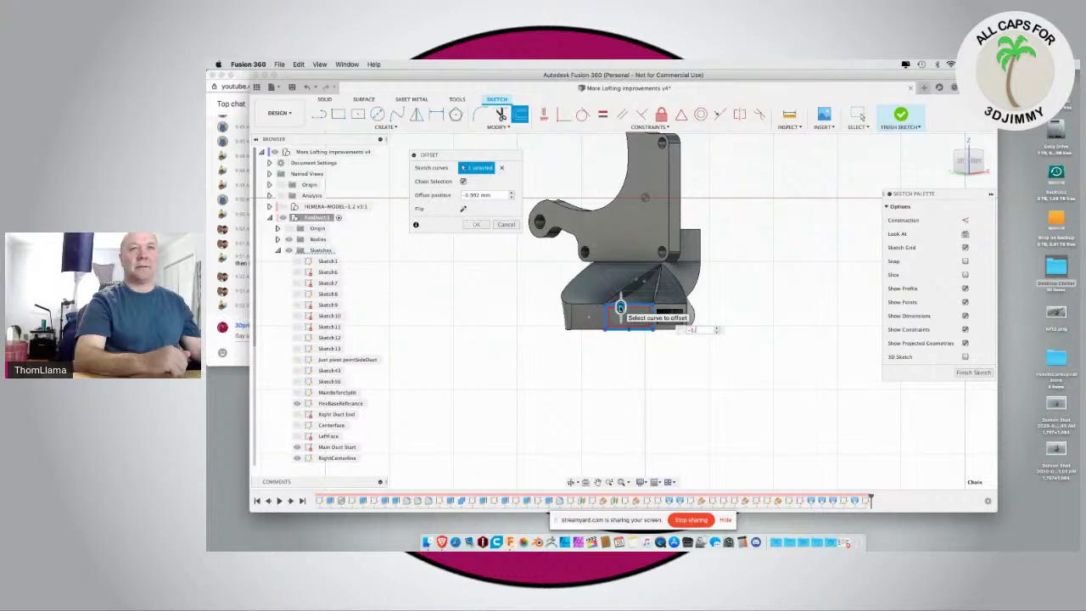
{"action": "key", "text": "Return"}
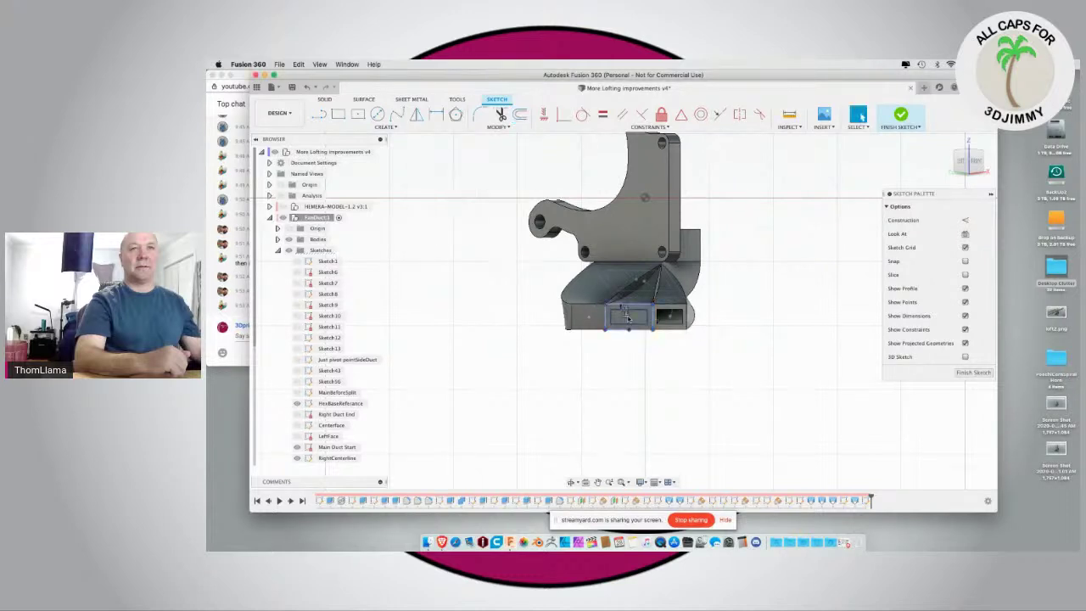
Step: Show the CenterCenterLine sketch, hide RightCenterline and HexBaseReference, and select the middle outlet's inner offset profile
{"action": "left_click", "coordinate": [631, 319]}
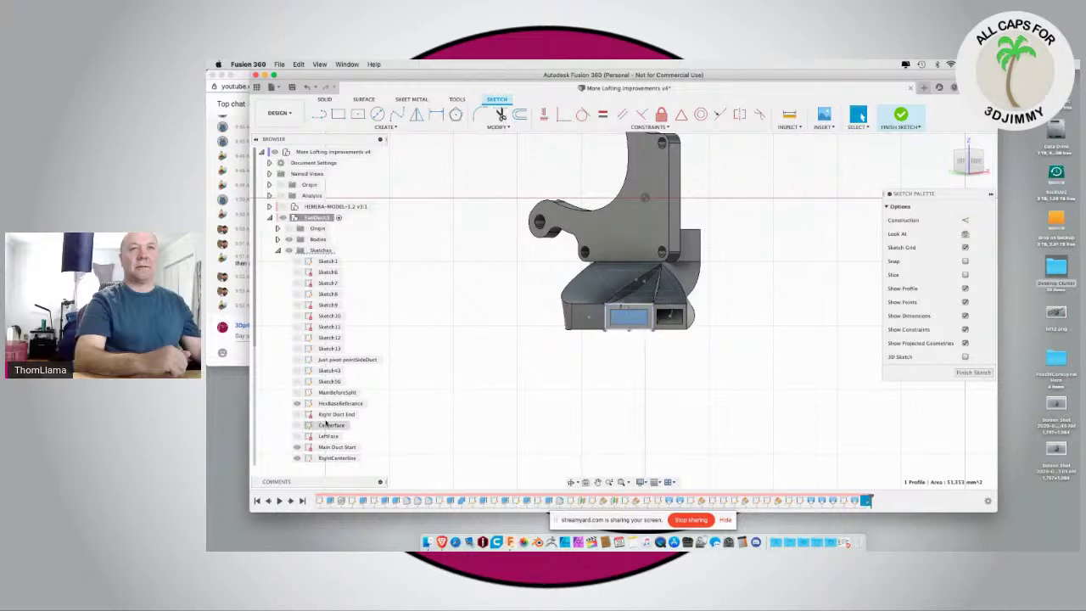
{"action": "scroll", "coordinate": [308, 425], "scroll_direction": "down", "scroll_amount": 2}
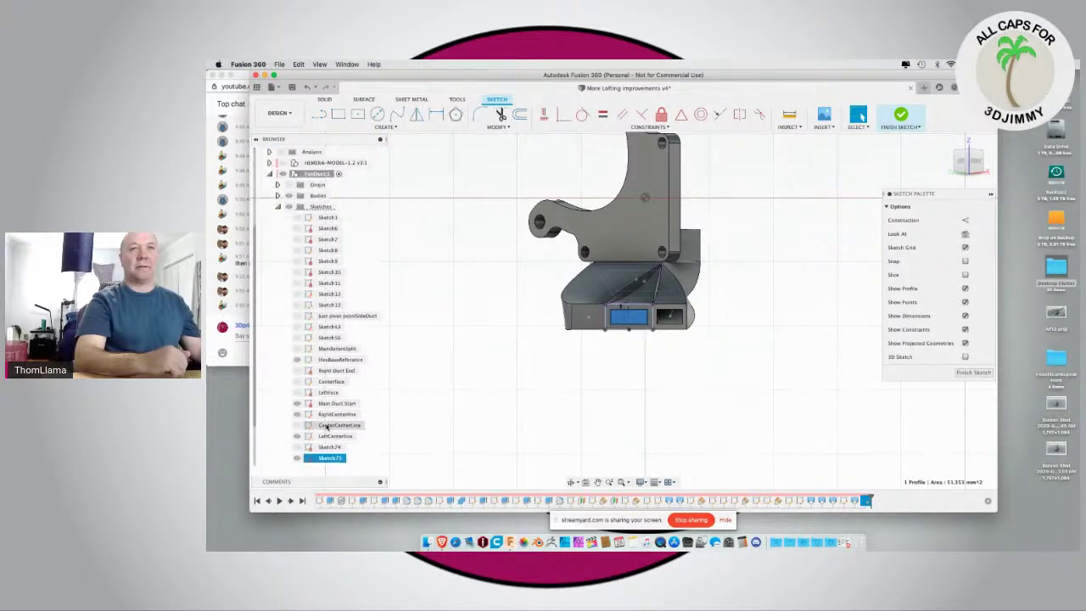
{"action": "left_click", "coordinate": [327, 425]}
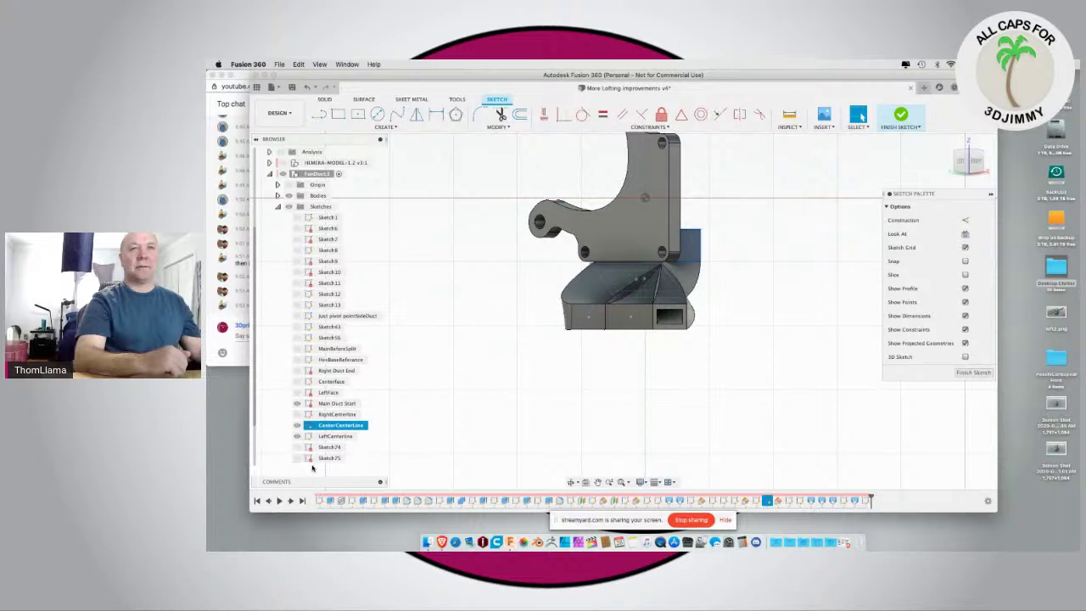
{"action": "middle_click_drag", "start_coordinate": [568, 363], "coordinate": [558, 359], "text": "shift"}
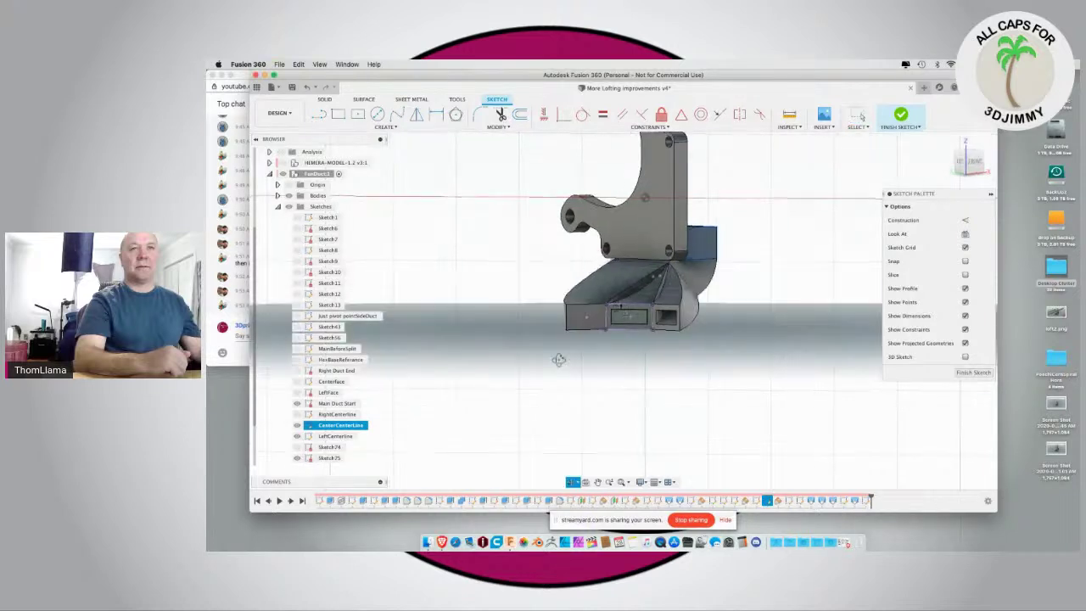
{"action": "left_click", "coordinate": [641, 317]}
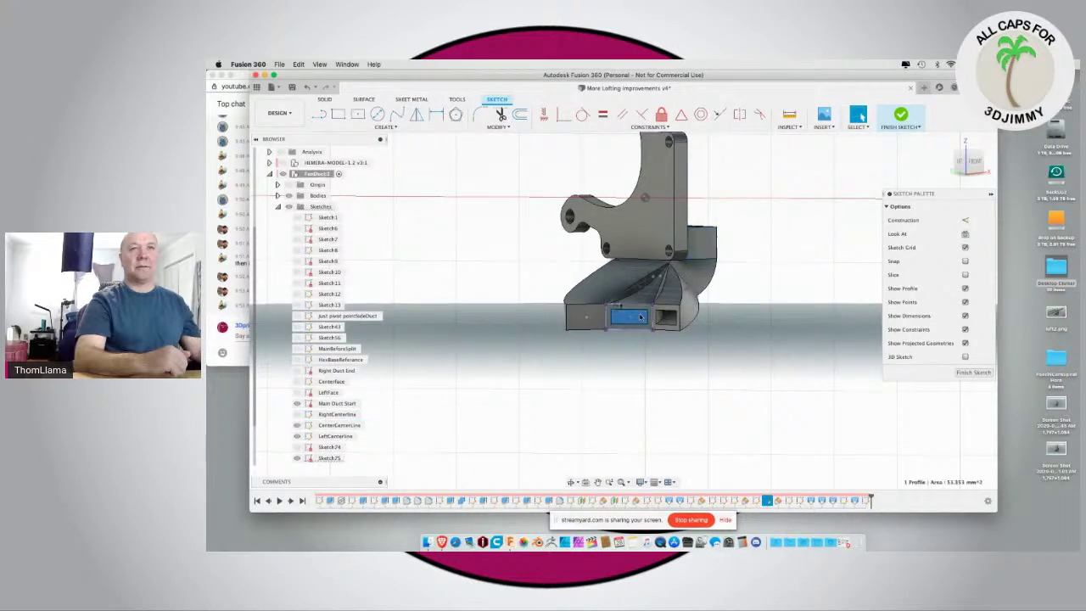
{"action": "mouse_move", "coordinate": [641, 317]}
{"action": "middle_mouse_down", "text": "shift"}
{"action": "mouse_move", "coordinate": [735, 331]}
{"action": "mouse_move", "coordinate": [720, 347]}
{"action": "middle_mouse_up", "text": "shift"}
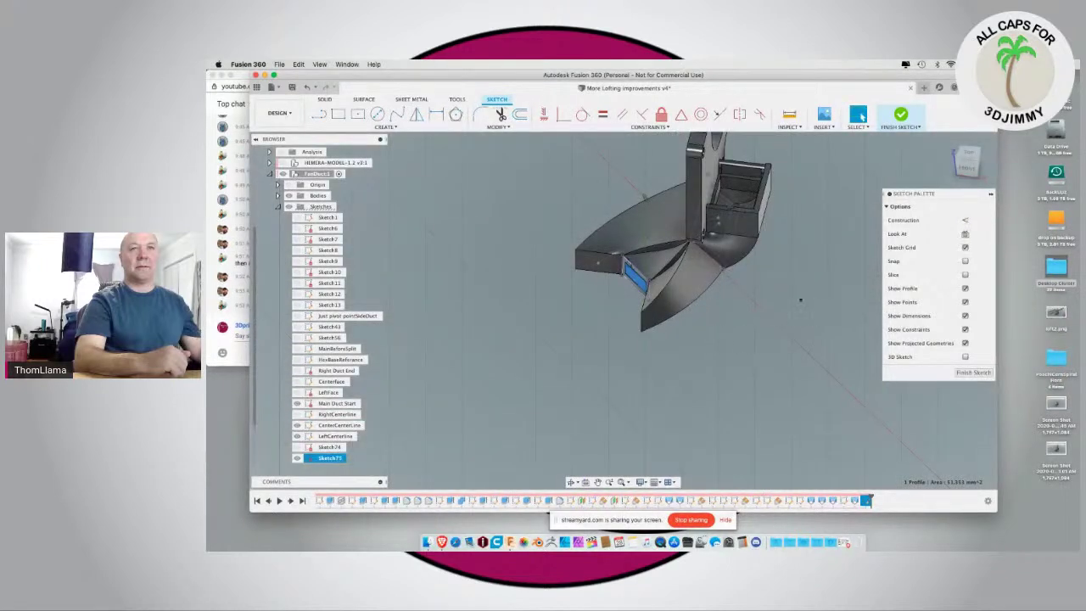
Step: Cut a loft from the middle outlet's inner profile to the Main Duct Start profile, using CenterCenterLine as the centerline guide
{"action": "left_click", "coordinate": [323, 99]}
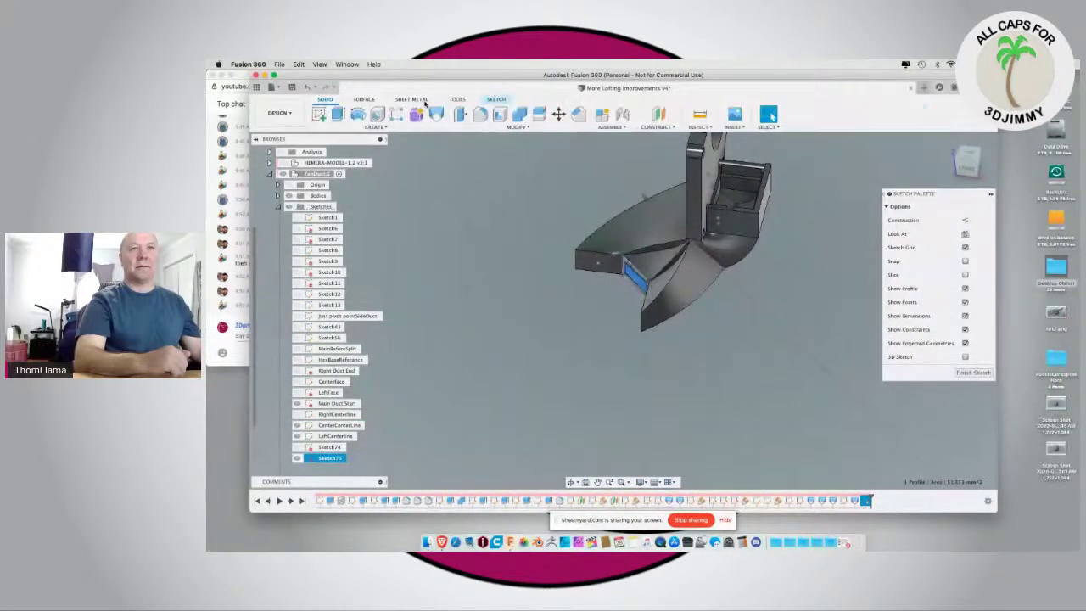
{"action": "left_click", "coordinate": [436, 114]}
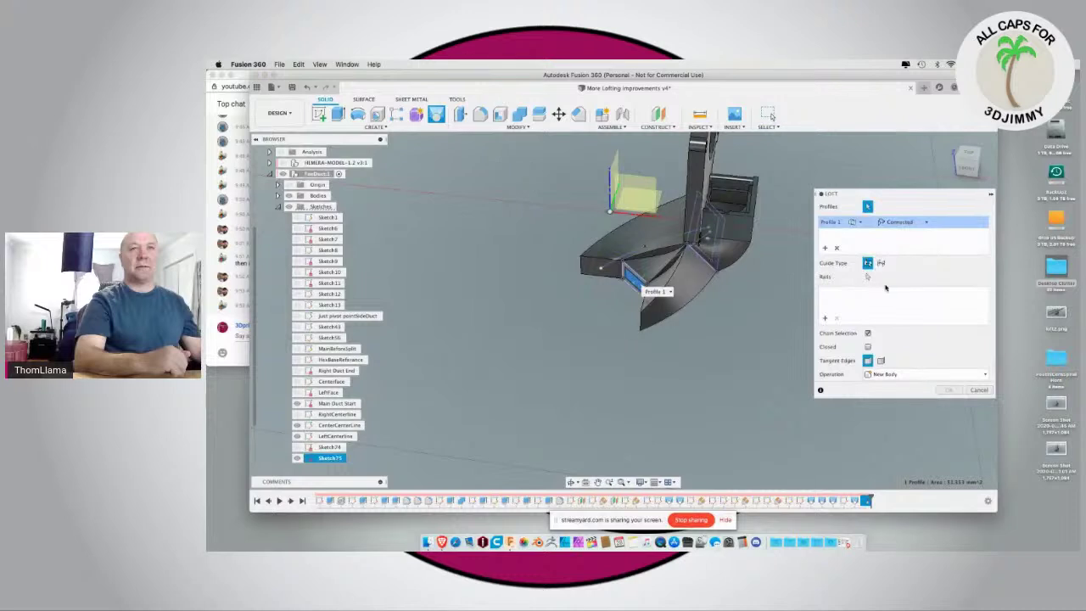
{"action": "left_click", "coordinate": [880, 263]}
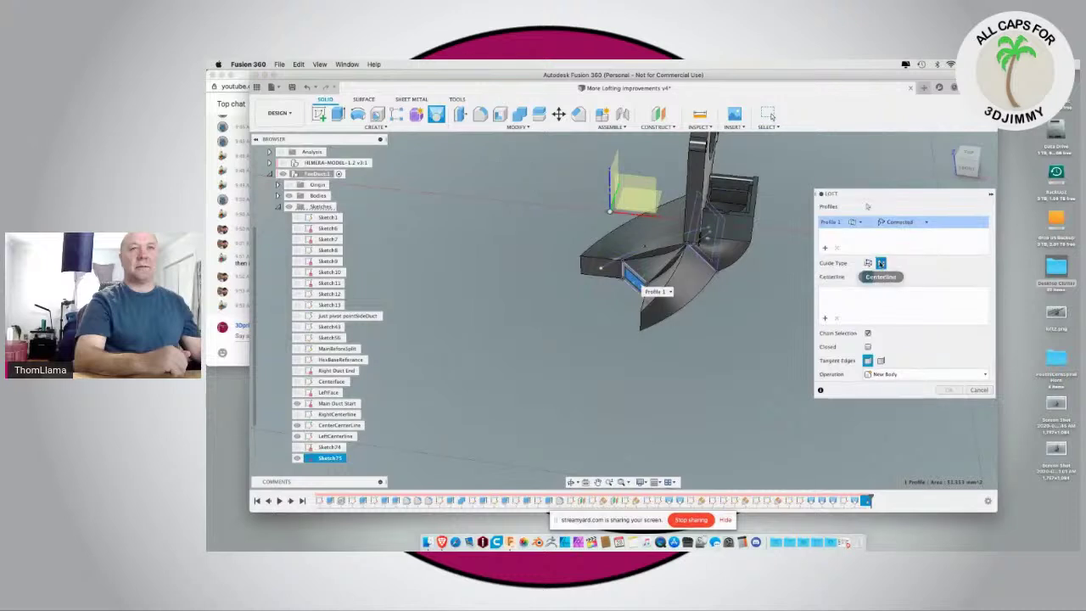
{"action": "left_click", "coordinate": [668, 269]}
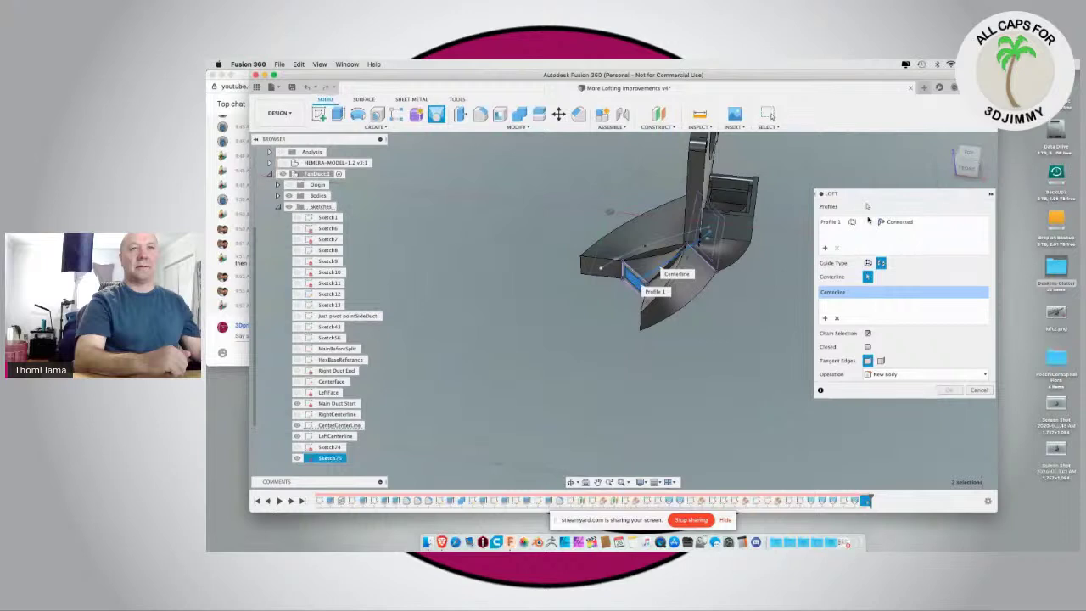
{"action": "left_click", "coordinate": [868, 207]}
{"action": "middle_click_drag", "start_coordinate": [773, 252], "coordinate": [672, 201], "text": "shift"}
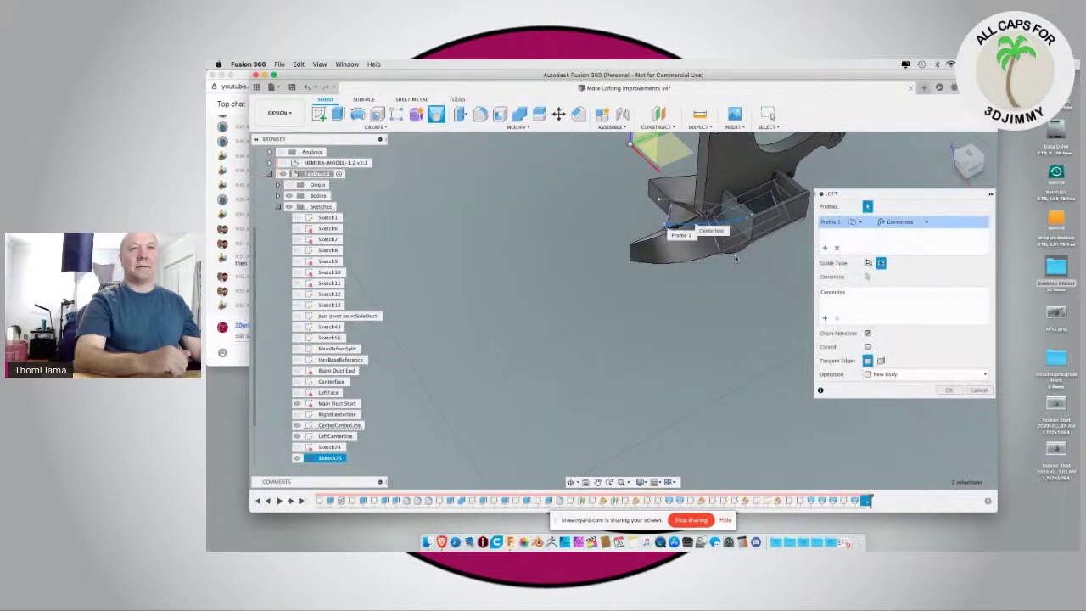
{"action": "left_click", "coordinate": [765, 204]}
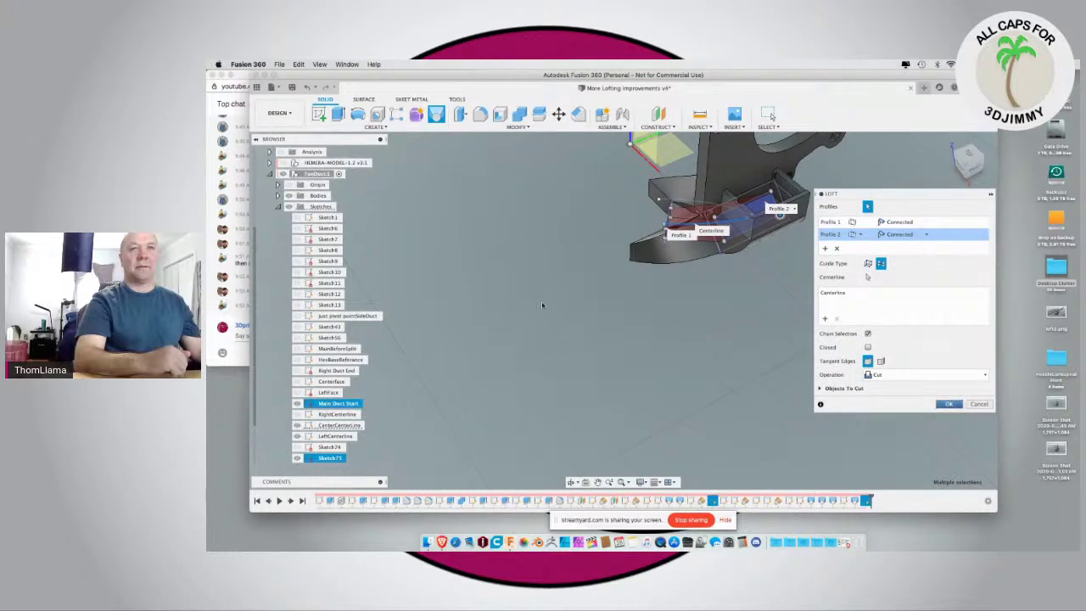
{"action": "key", "text": "Return"}
Step: Start a sketch on the left duct's outlet face and project the face outline into it
{"action": "middle_click_drag", "start_coordinate": [514, 279], "coordinate": [556, 251], "text": "shift"}
{"action": "left_click", "coordinate": [553, 251]}
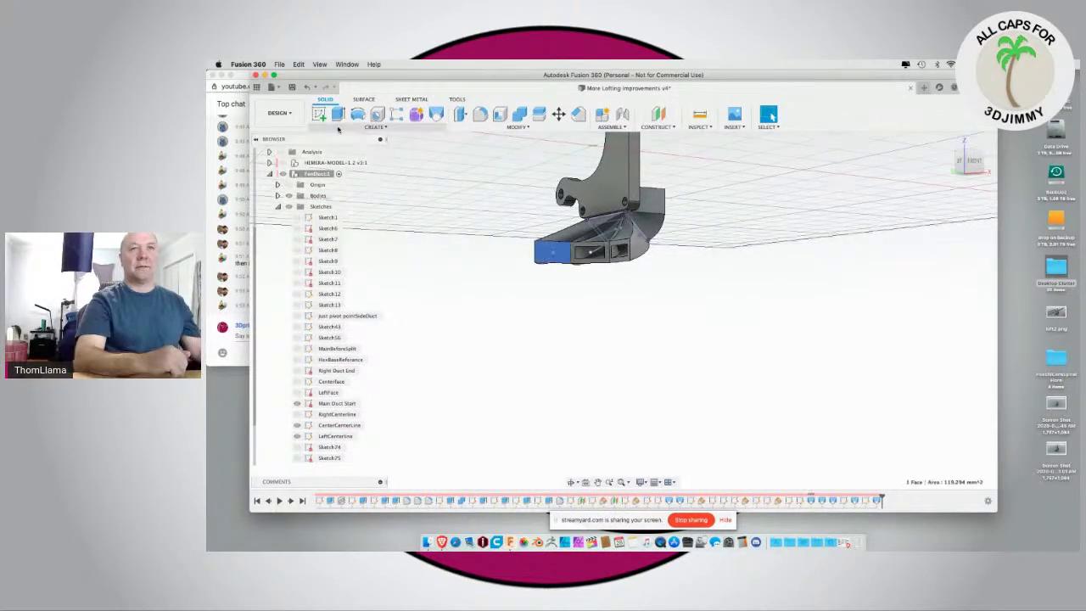
{"action": "left_click", "coordinate": [324, 119]}
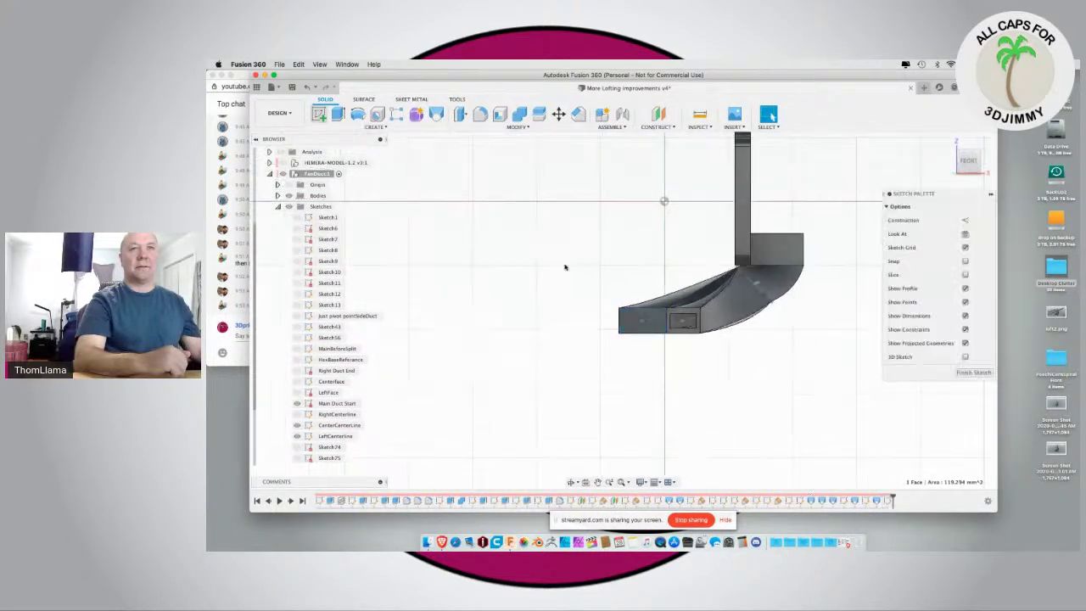
{"action": "scroll", "coordinate": [655, 339], "scroll_direction": "up", "scroll_amount": 3}
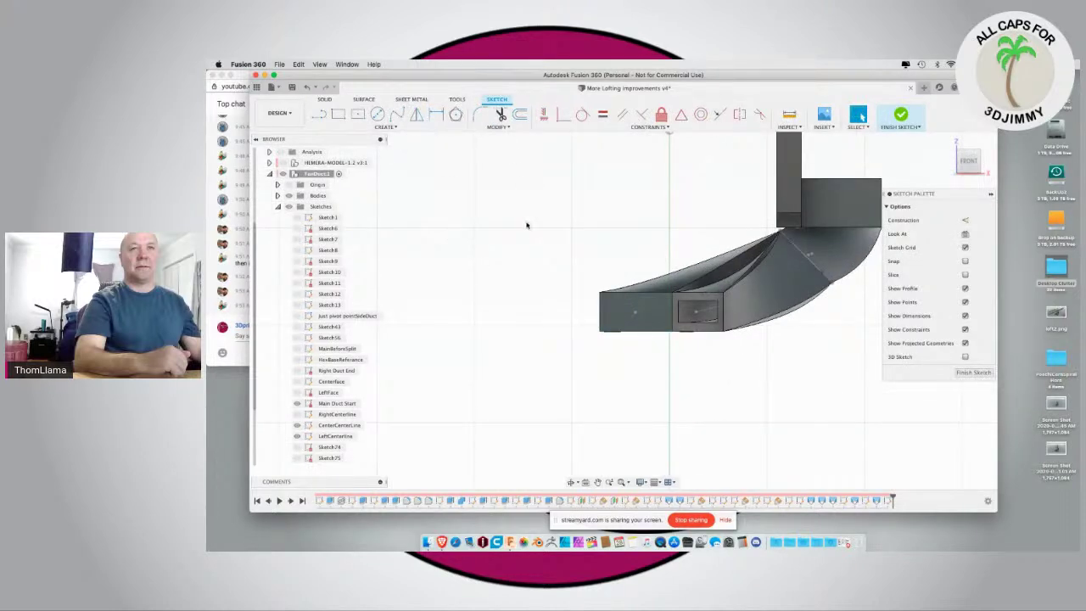
{"action": "key", "text": "p"}
{"action": "left_click", "coordinate": [636, 309]}
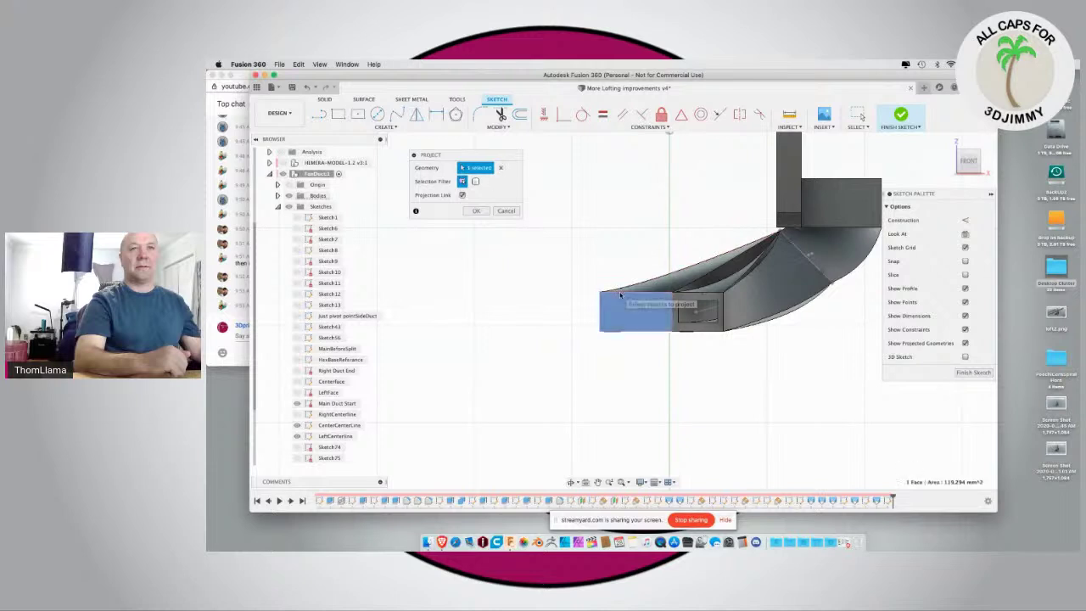
{"action": "left_click", "coordinate": [478, 211]}
Step: Offset the projected left outlet outline inwards to form the inner opening profile
{"action": "left_click", "coordinate": [520, 114]}
{"action": "left_click", "coordinate": [622, 293]}
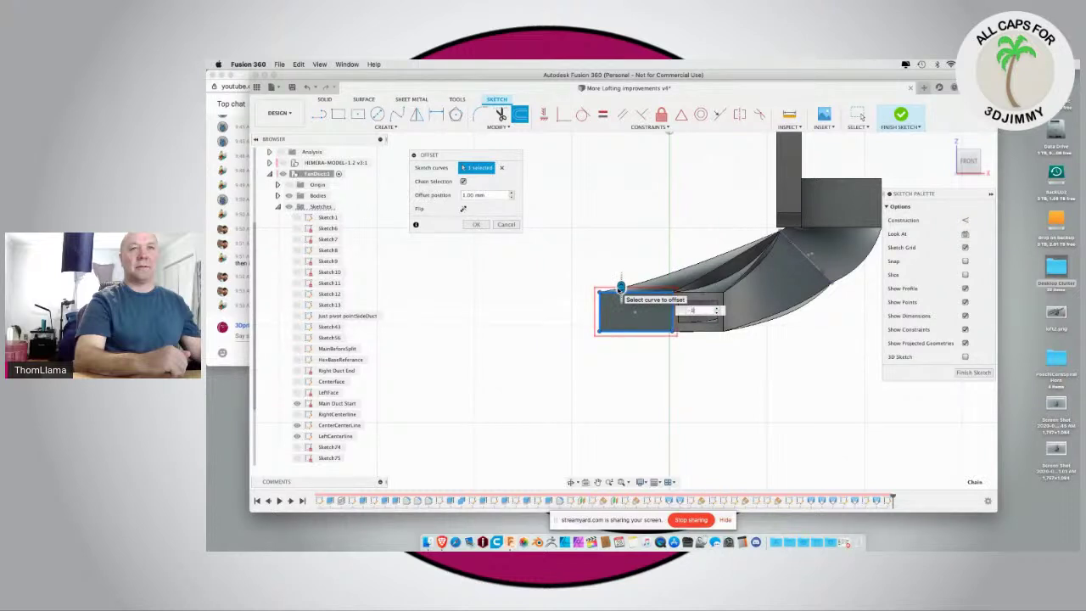
{"action": "type", "text": "-1"}
{"action": "key", "text": "Return"}
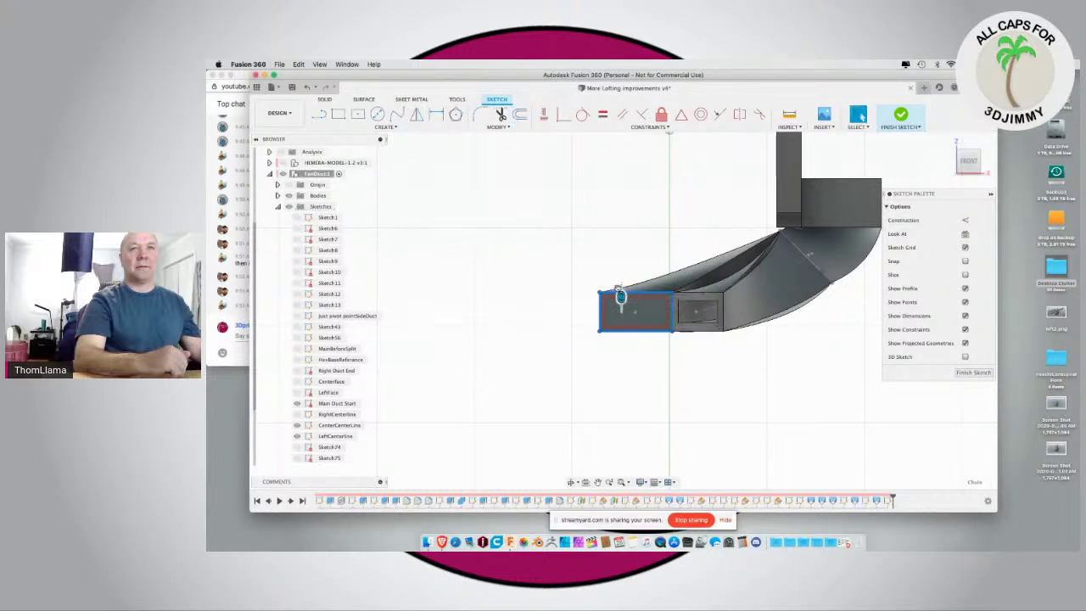
Step: Cut a loft from the left outlet's inner profile to the Main Duct Start profile, using LeftCenterline as the centerline guide
{"action": "left_click", "coordinate": [642, 315]}
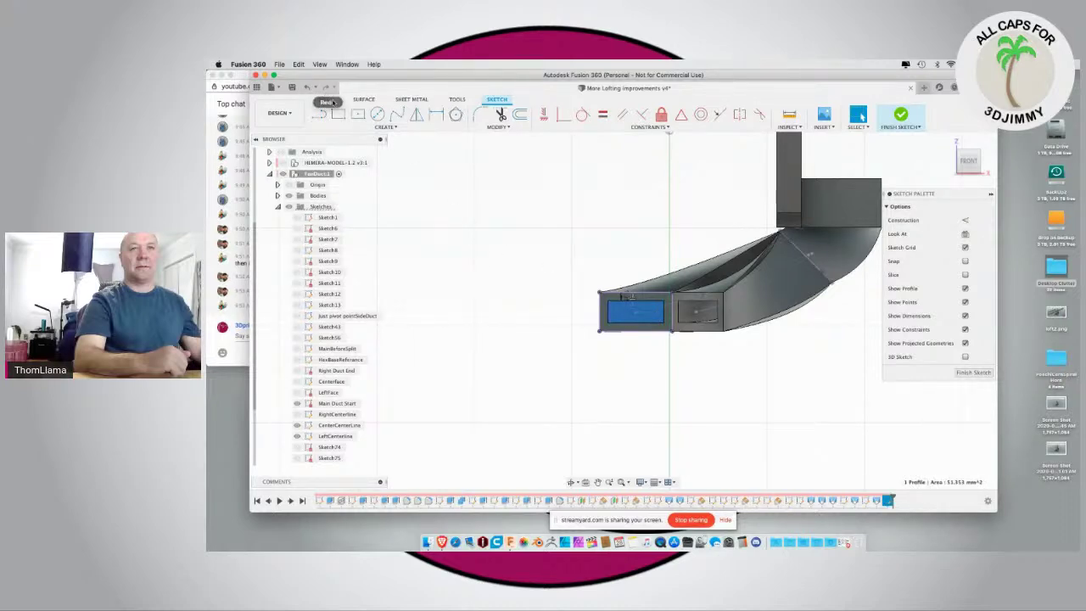
{"action": "left_click", "coordinate": [325, 100]}
{"action": "left_click", "coordinate": [438, 115]}
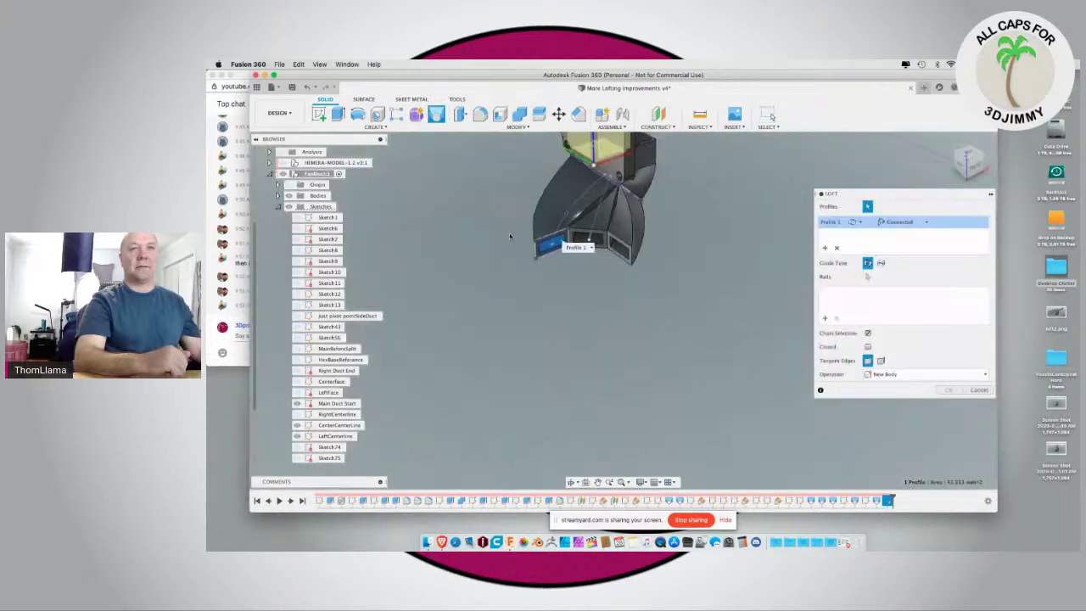
{"action": "left_click", "coordinate": [881, 263]}
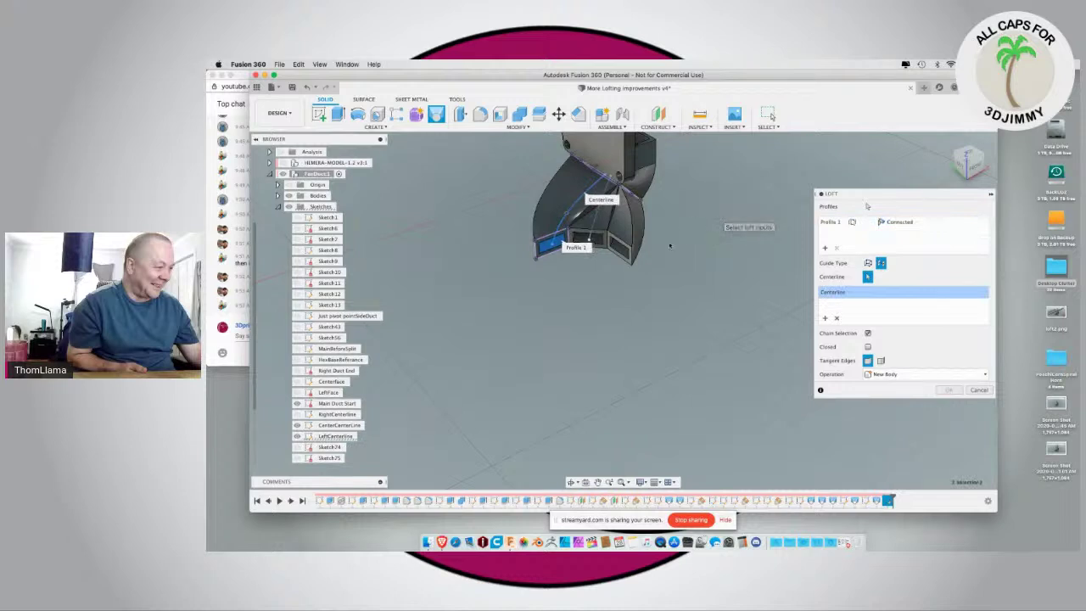
{"action": "middle_click_drag", "start_coordinate": [727, 226], "coordinate": [630, 240], "text": "shift"}
{"action": "left_click", "coordinate": [867, 206]}
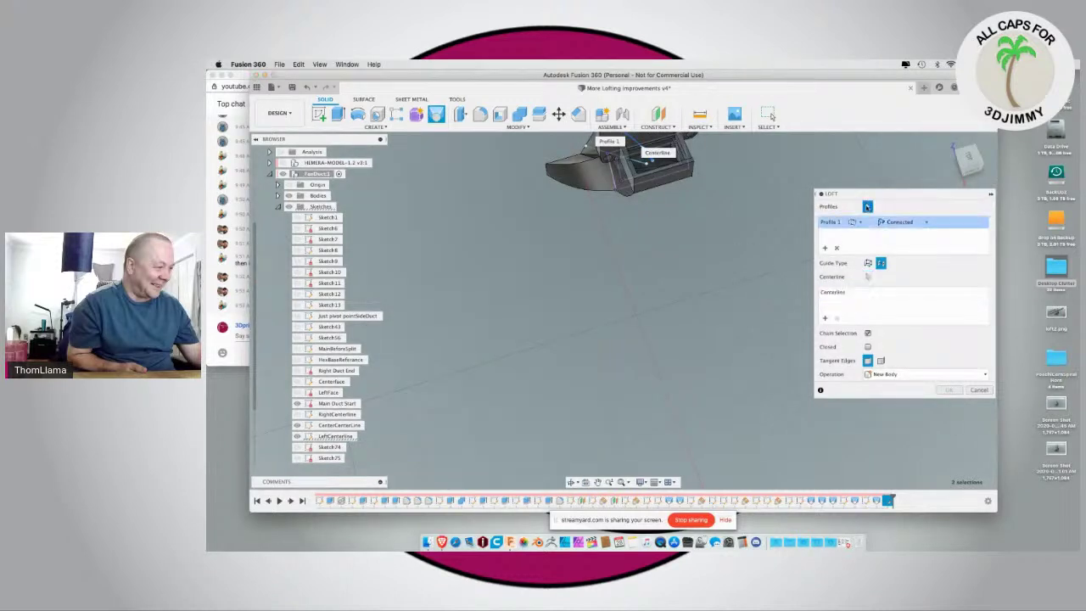
{"action": "left_click", "coordinate": [643, 161]}
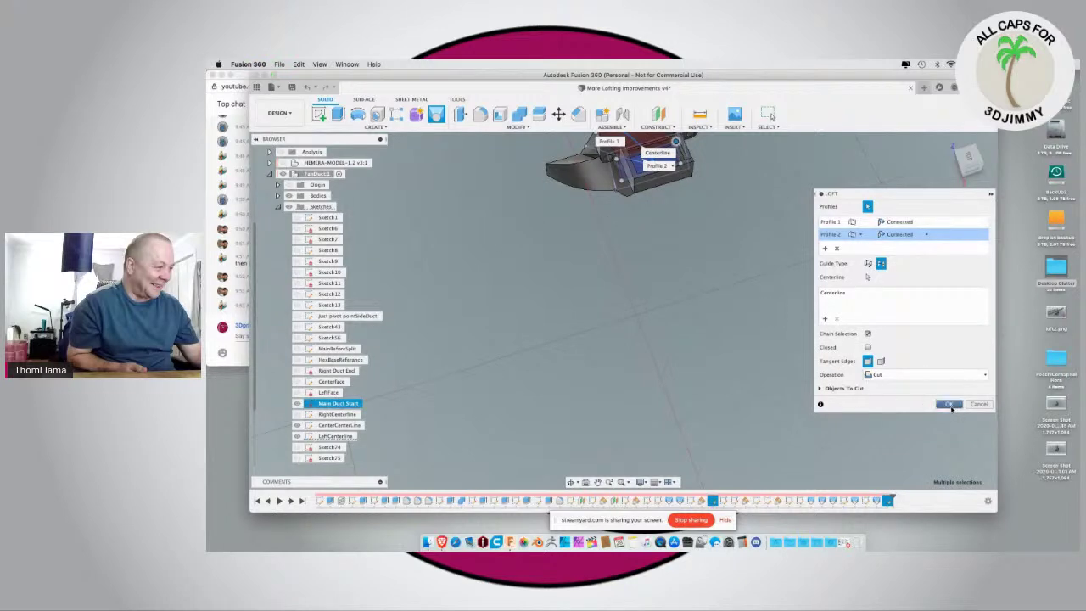
{"action": "key", "text": "Return"}
Step: Collapse and hide the fan duct's Sketches folder, and inspect the three hollowed outlets starting from the home view
{"action": "middle_click_drag", "start_coordinate": [498, 245], "coordinate": [517, 265], "text": "shift"}
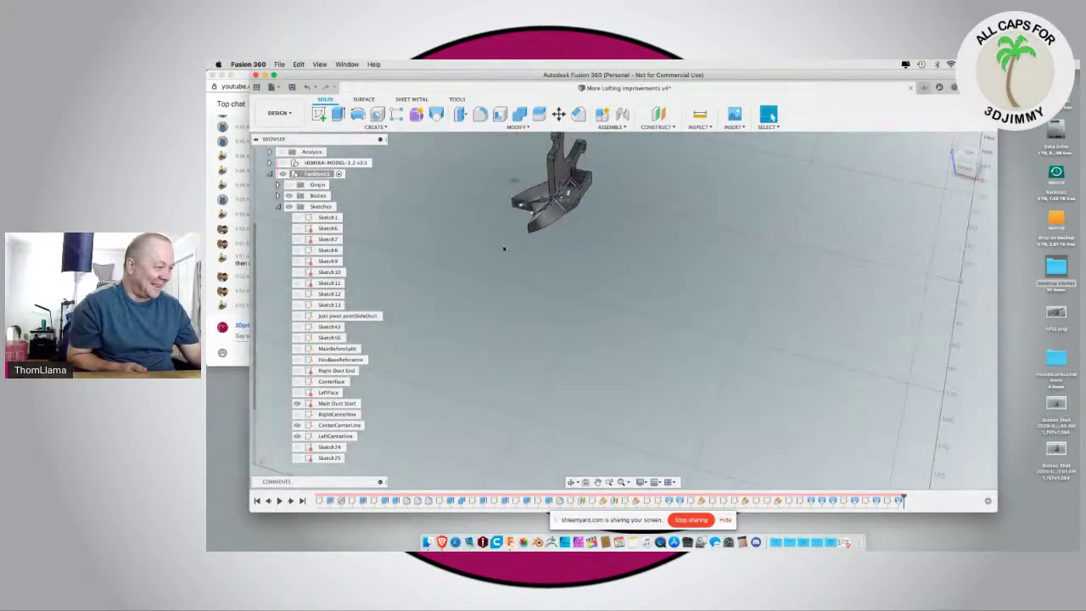
{"action": "left_click", "coordinate": [277, 206]}
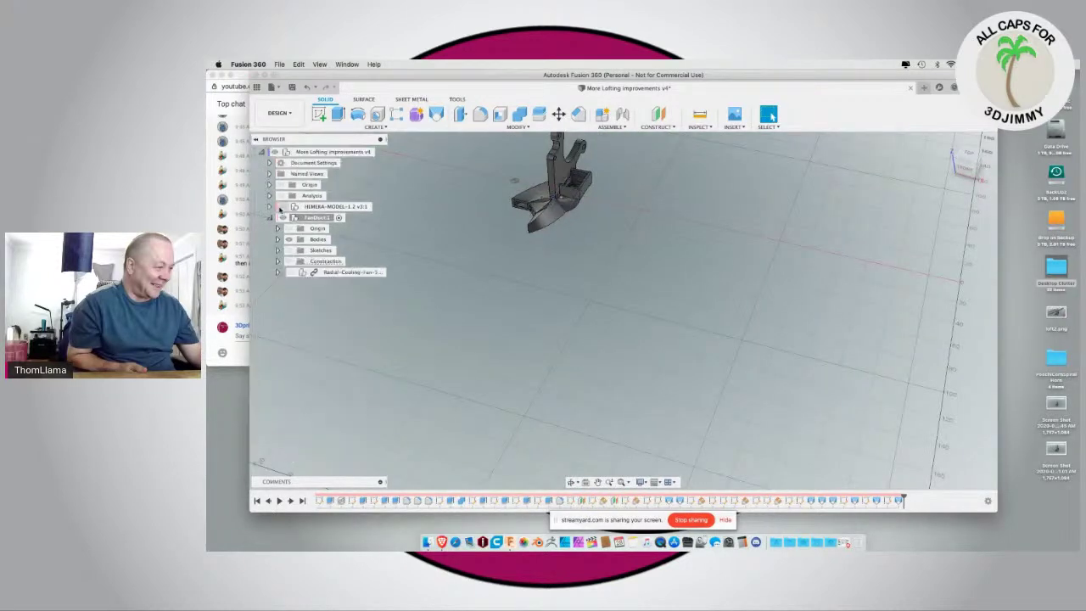
{"action": "scroll", "coordinate": [630, 298], "scroll_direction": "down", "scroll_amount": 5}
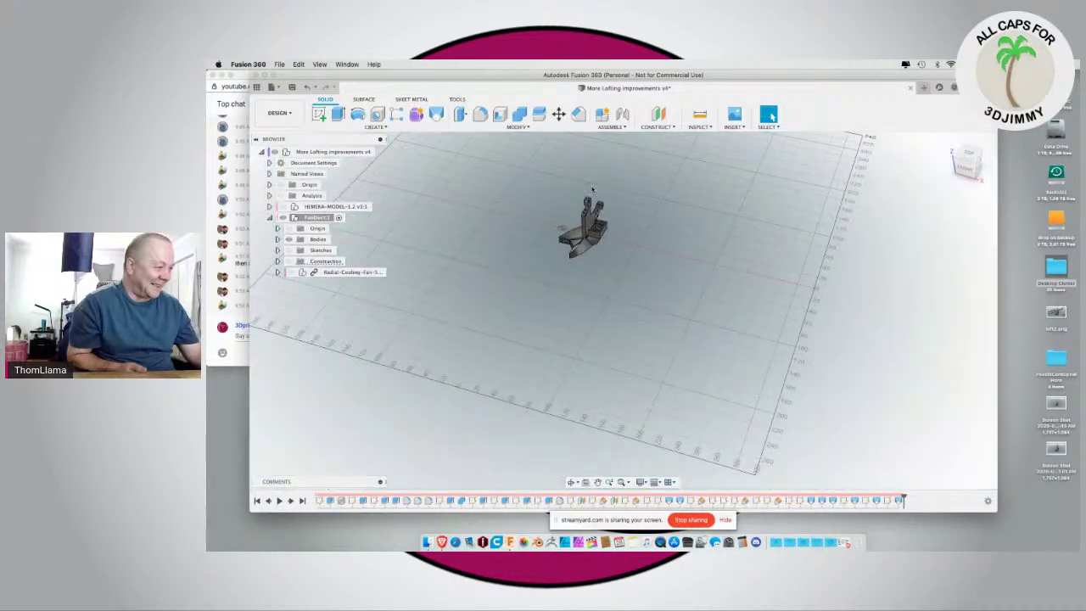
{"action": "left_click", "coordinate": [949, 141]}
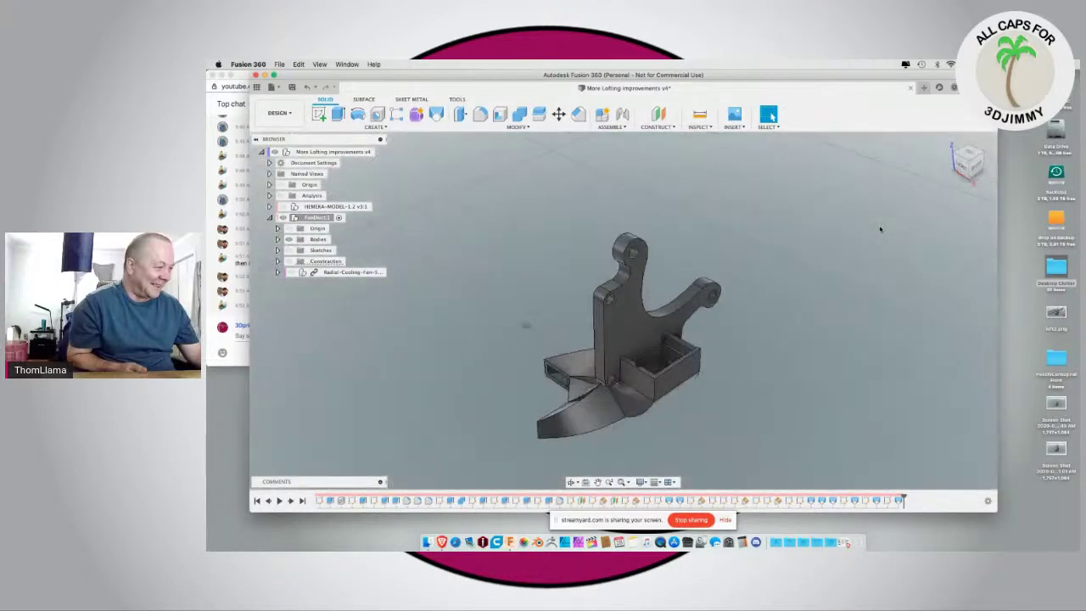
{"action": "middle_click_drag", "start_coordinate": [737, 319], "coordinate": [483, 257], "text": "shift"}
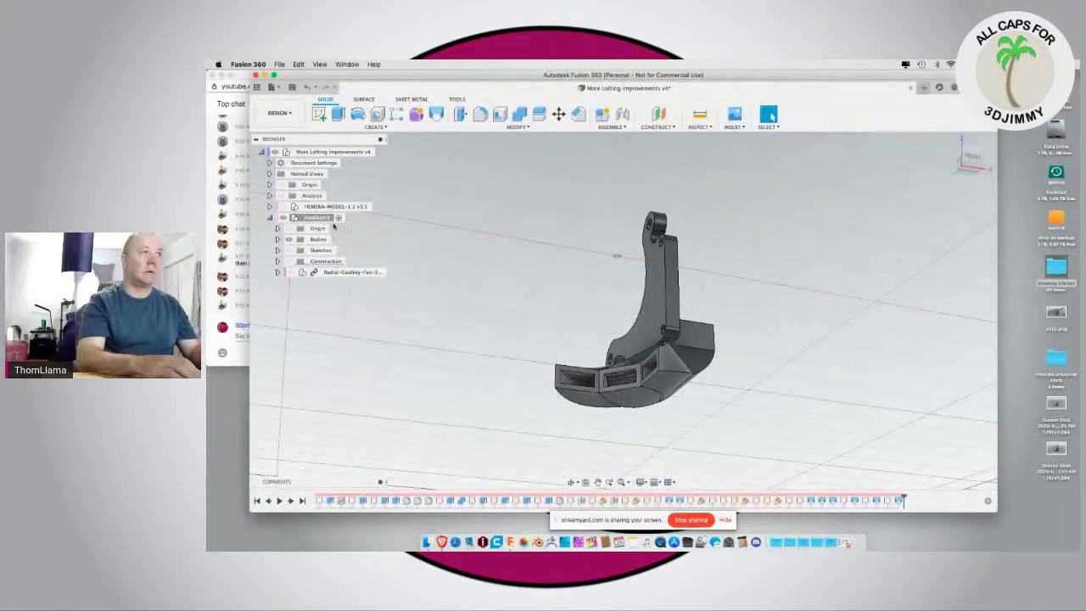
Step: Show the HEMERA-MODEL-1.2 component to check the fan duct's position against the extruder
{"action": "left_click", "coordinate": [282, 206]}
{"action": "middle_click_drag", "start_coordinate": [407, 289], "coordinate": [417, 294], "text": "shift"}
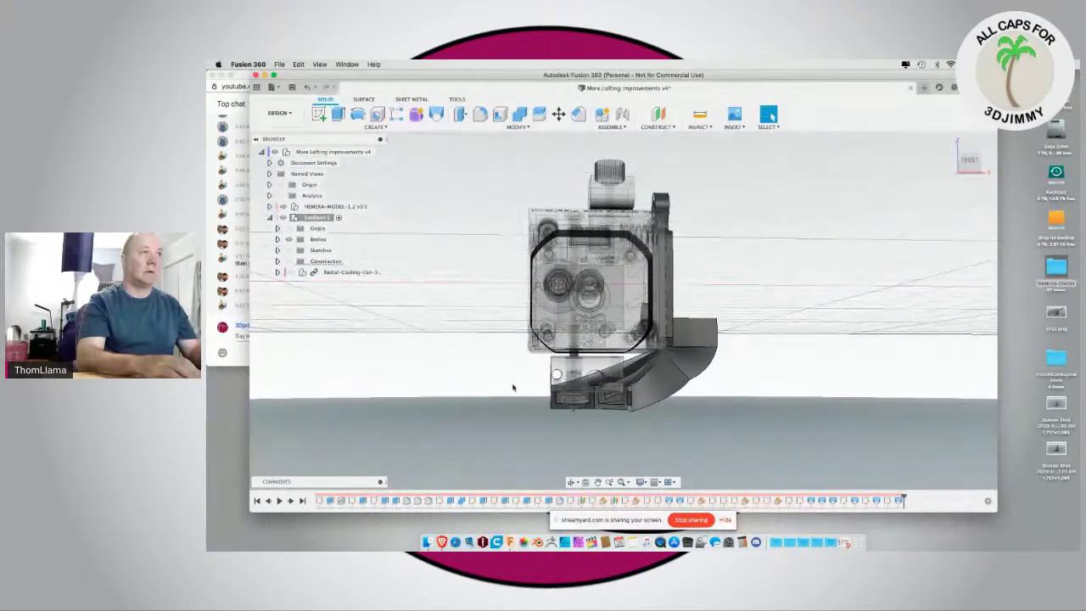
{"action": "scroll", "coordinate": [488, 395], "scroll_direction": "down", "scroll_amount": 3}
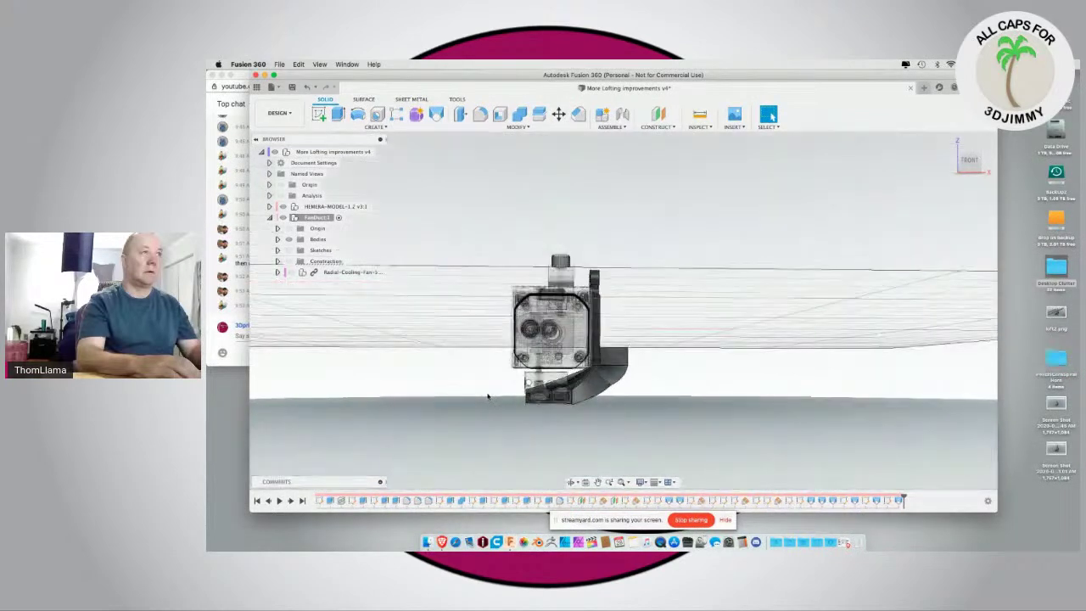
{"action": "scroll", "coordinate": [488, 395], "scroll_direction": "up", "scroll_amount": 5}
{"action": "middle_click_drag", "start_coordinate": [460, 393], "coordinate": [486, 404], "text": "shift"}
{"action": "scroll", "coordinate": [485, 405], "scroll_direction": "down", "scroll_amount": 3}
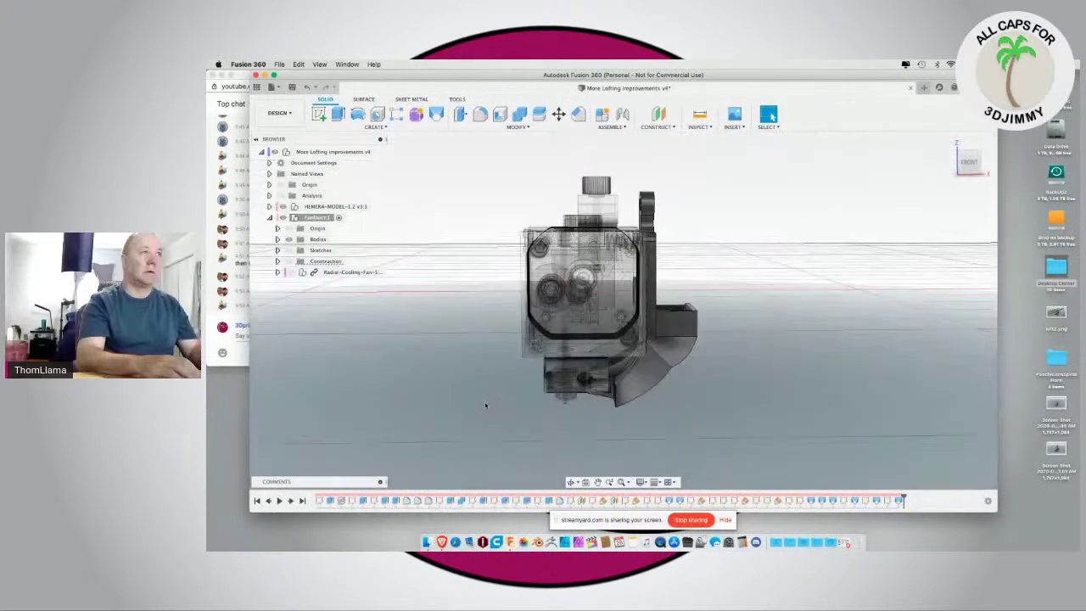
Step: Activate the top-level component and examine how the duct outlets sit around the heater block from the front and underneath
{"action": "left_click", "coordinate": [327, 152]}
{"action": "left_click", "coordinate": [411, 313]}
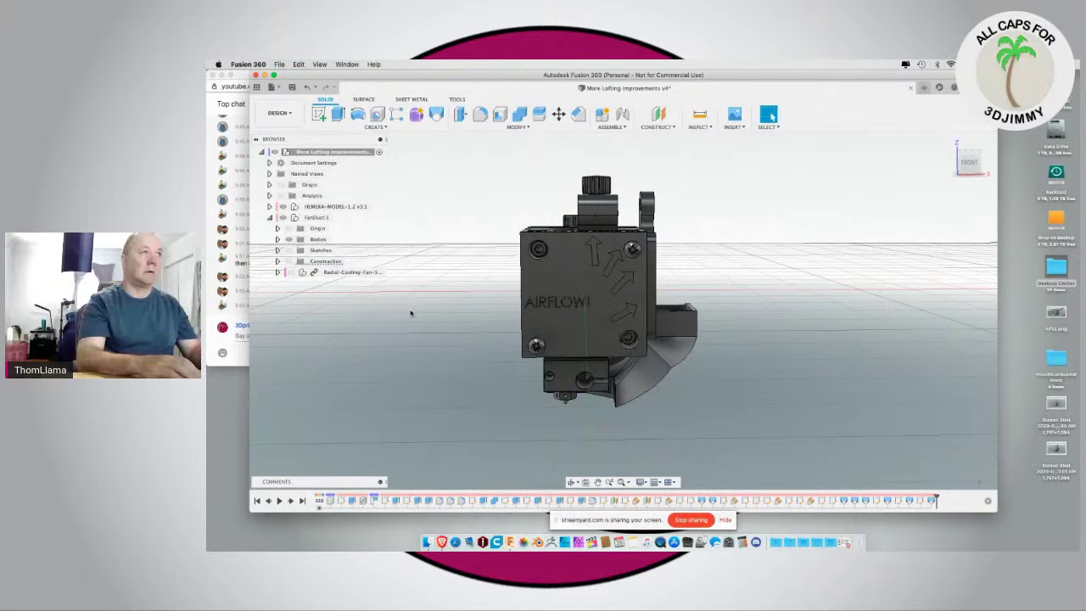
{"action": "middle_click_drag", "start_coordinate": [425, 368], "coordinate": [435, 284], "text": "shift"}
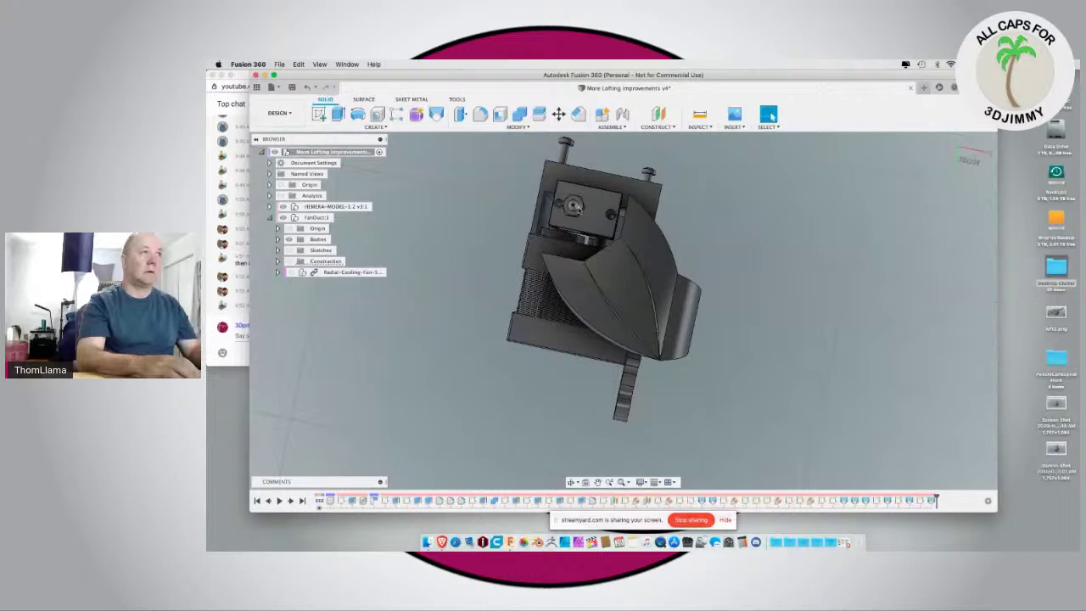
{"action": "middle_click_drag", "start_coordinate": [495, 202], "coordinate": [470, 263], "text": "shift"}
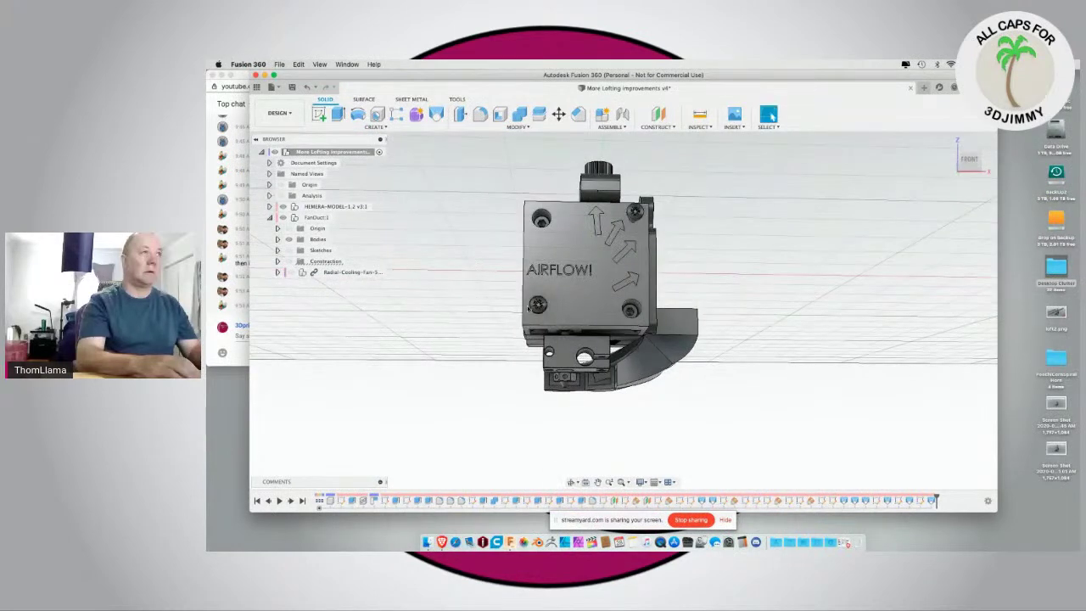
{"action": "left_click", "coordinate": [560, 354]}
{"action": "middle_click_drag", "start_coordinate": [474, 355], "coordinate": [473, 307], "text": "shift"}
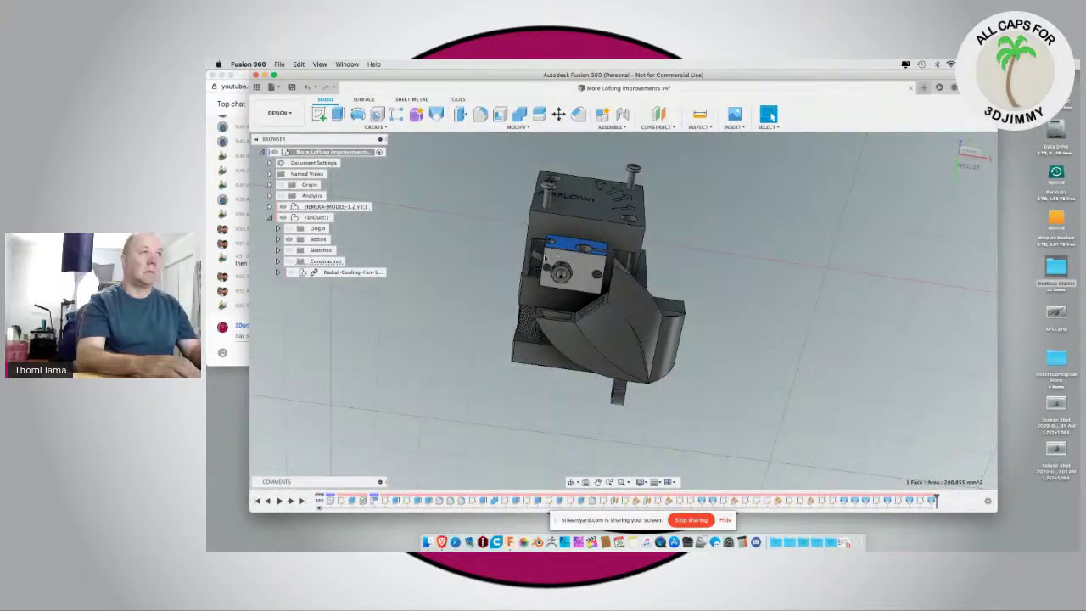
Step: Expand the HEMERA-MODEL-1.2 component and identify the heater block among its parts
{"action": "middle_click_drag", "start_coordinate": [455, 264], "coordinate": [476, 215], "text": "shift"}
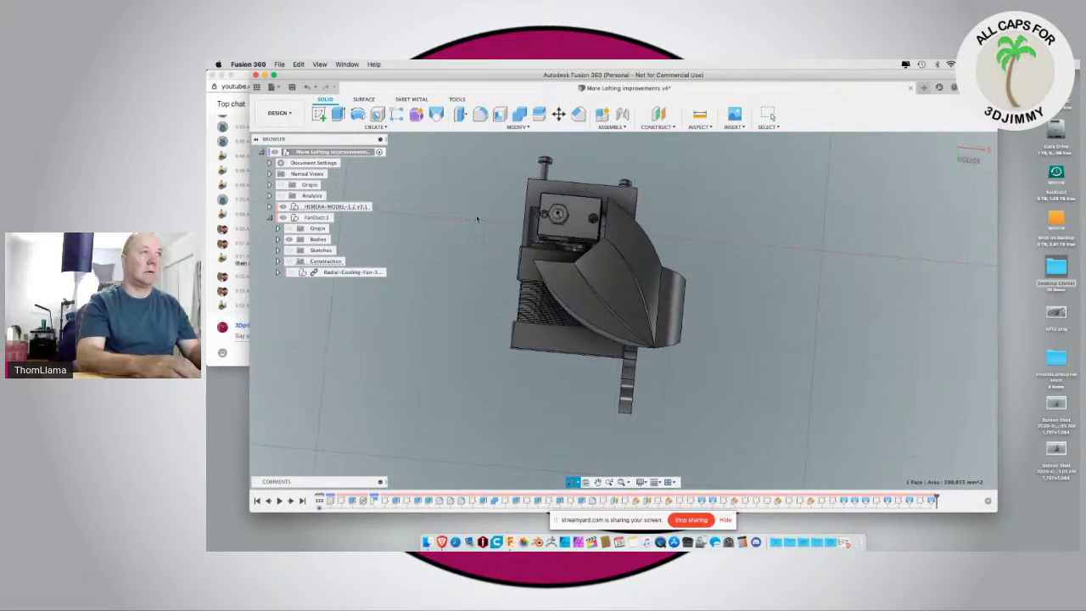
{"action": "left_click", "coordinate": [579, 219]}
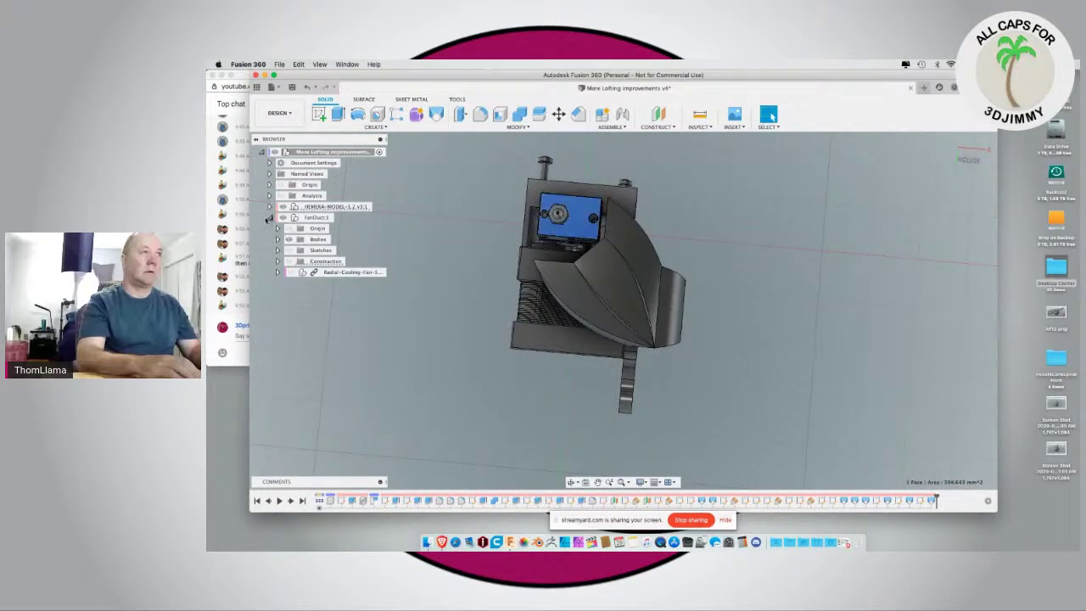
{"action": "left_click", "coordinate": [269, 207]}
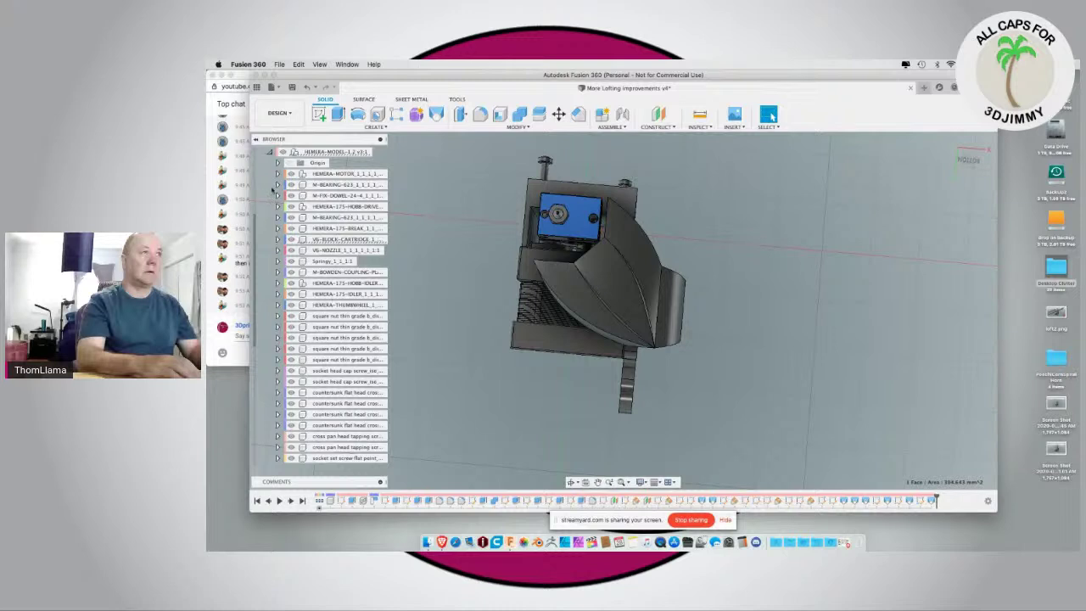
{"action": "right_click", "coordinate": [579, 219]}
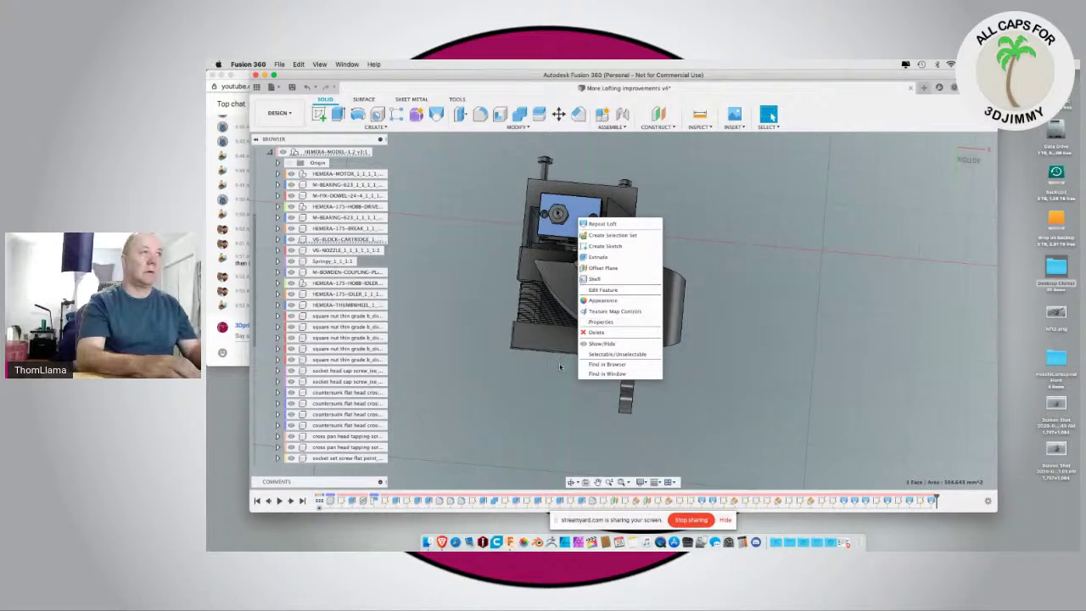
{"action": "left_click", "coordinate": [508, 379]}
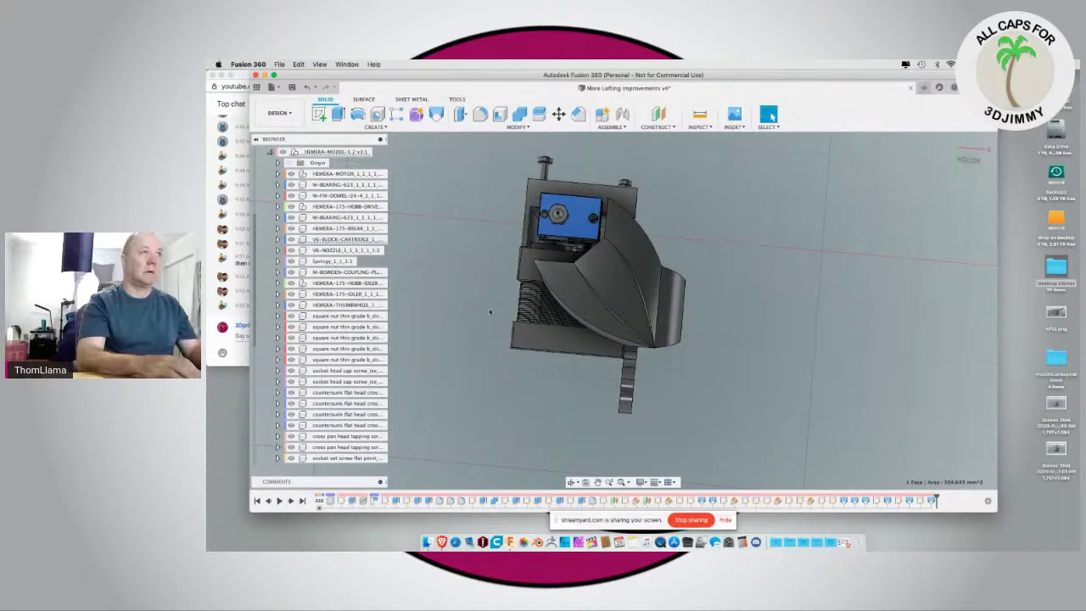
Step: Rotate the V6-BLOCK-CARTRIDGE heater block component 180 degrees about the Y axis with Move/Copy
{"action": "left_click", "coordinate": [584, 237]}
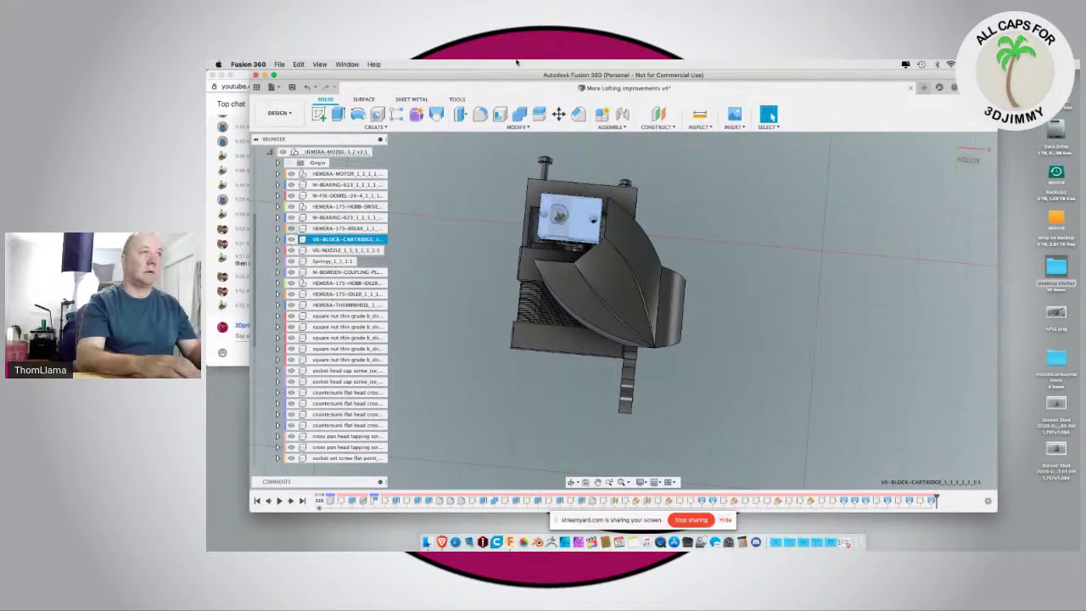
{"action": "left_click", "coordinate": [293, 229], "text": "shift"}
{"action": "left_click", "coordinate": [512, 127]}
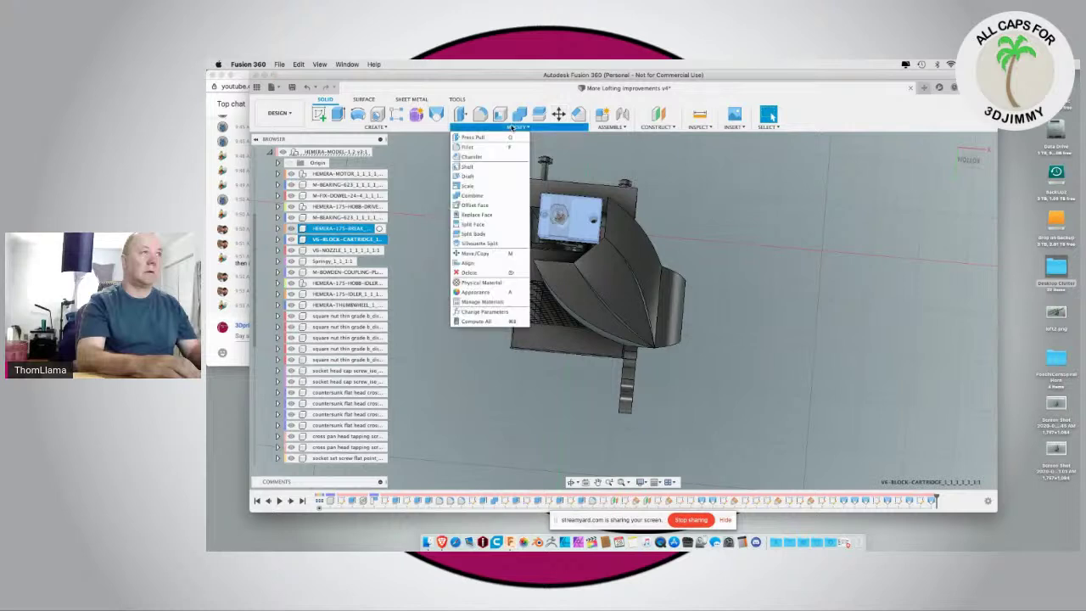
{"action": "left_click", "coordinate": [468, 253]}
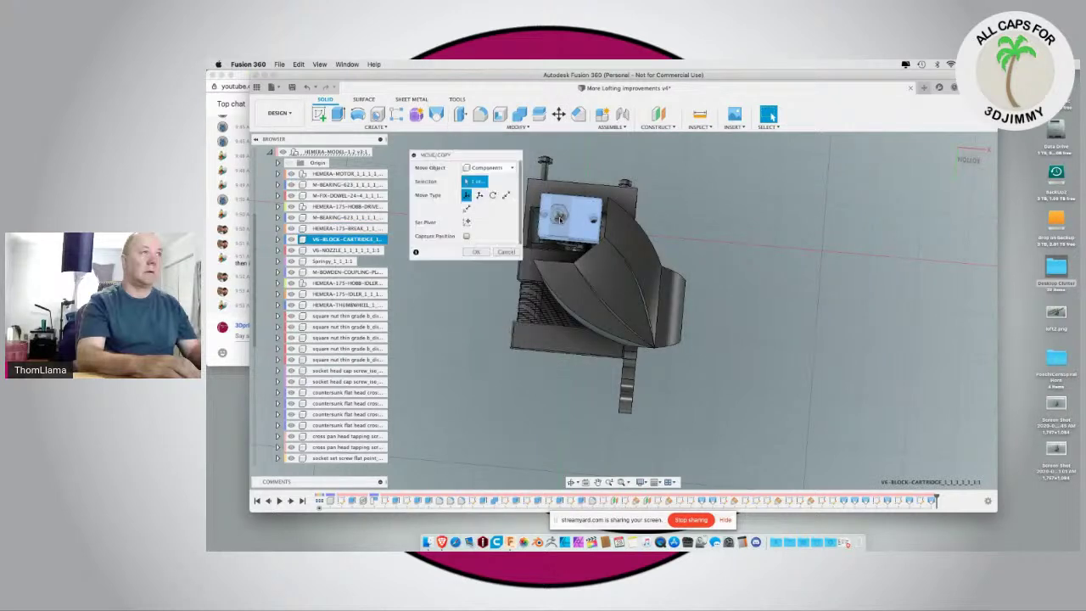
{"action": "left_click_drag", "start_coordinate": [629, 226], "coordinate": [509, 219]}
{"action": "type", "text": "180"}
Step: Shift the rotated heater block about 8.1 mm along X, centring its nozzle hole on the nozzle, and accept the move
{"action": "left_click_drag", "start_coordinate": [544, 217], "coordinate": [526, 215]}
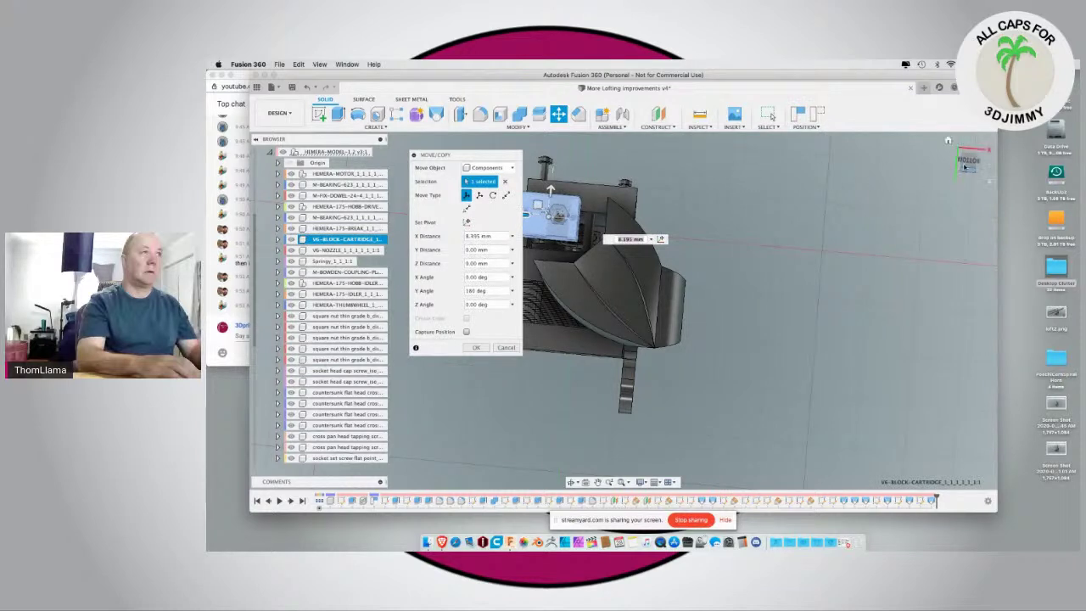
{"action": "left_click", "coordinate": [973, 163]}
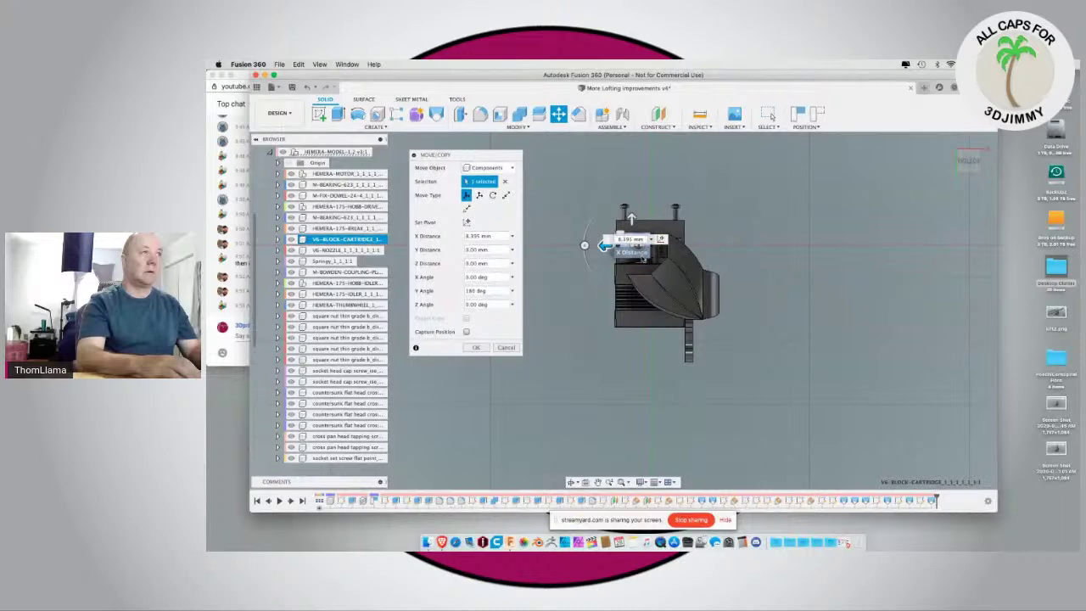
{"action": "scroll", "coordinate": [624, 250], "scroll_direction": "up", "scroll_amount": 10}
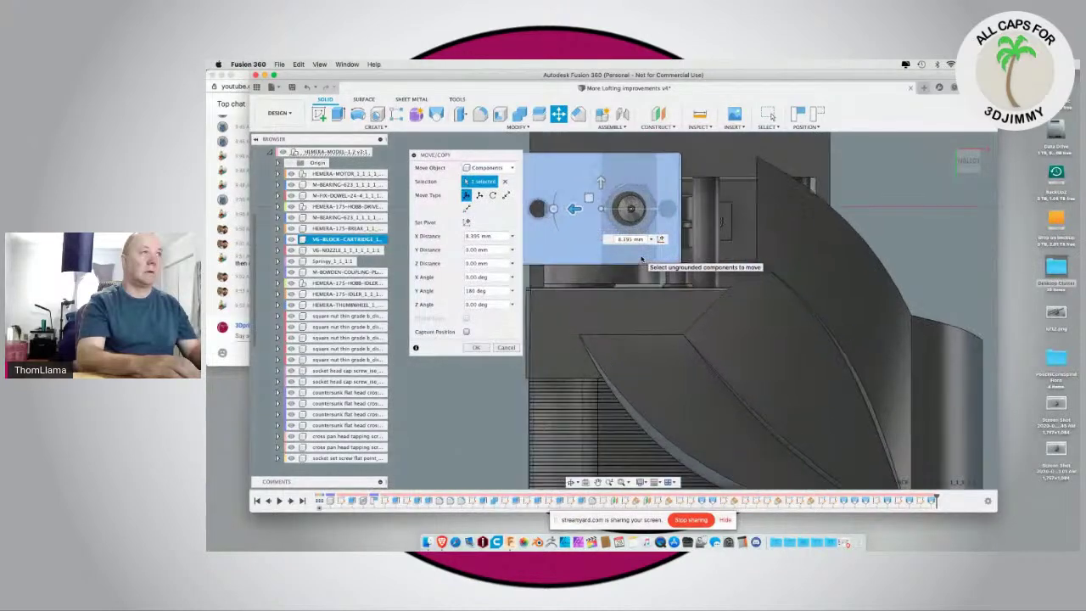
{"action": "left_click_drag", "start_coordinate": [573, 209], "coordinate": [575, 209]}
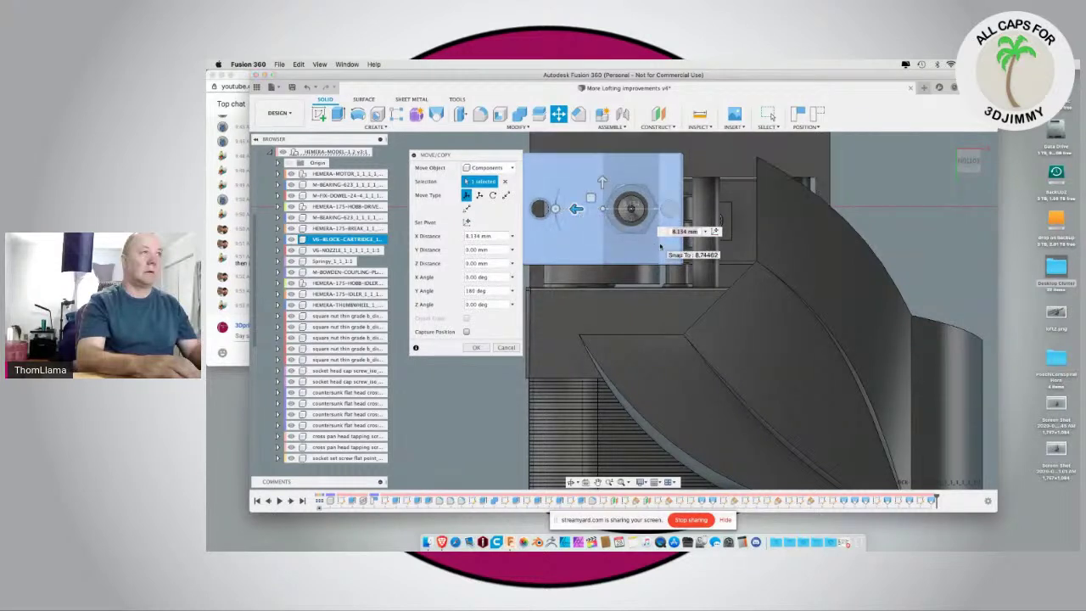
{"action": "left_click", "coordinate": [475, 347]}
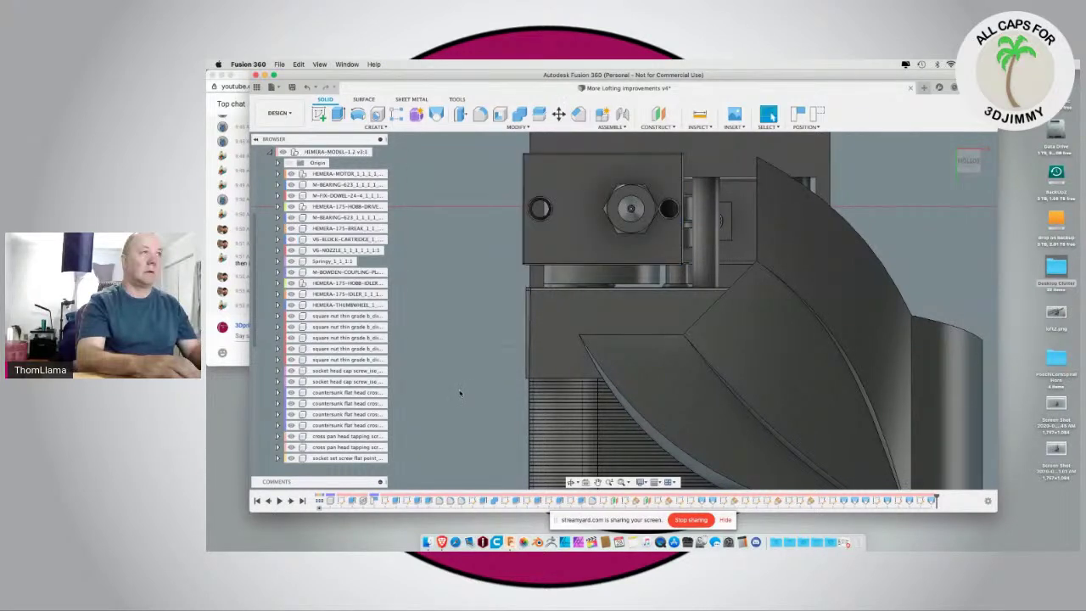
Step: Examine the clearance between the repositioned heater block and the duct outlets from the front, underneath and rear
{"action": "middle_click_drag", "start_coordinate": [474, 339], "coordinate": [464, 389], "text": "shift"}
{"action": "scroll", "coordinate": [568, 399], "scroll_direction": "down", "scroll_amount": 5}
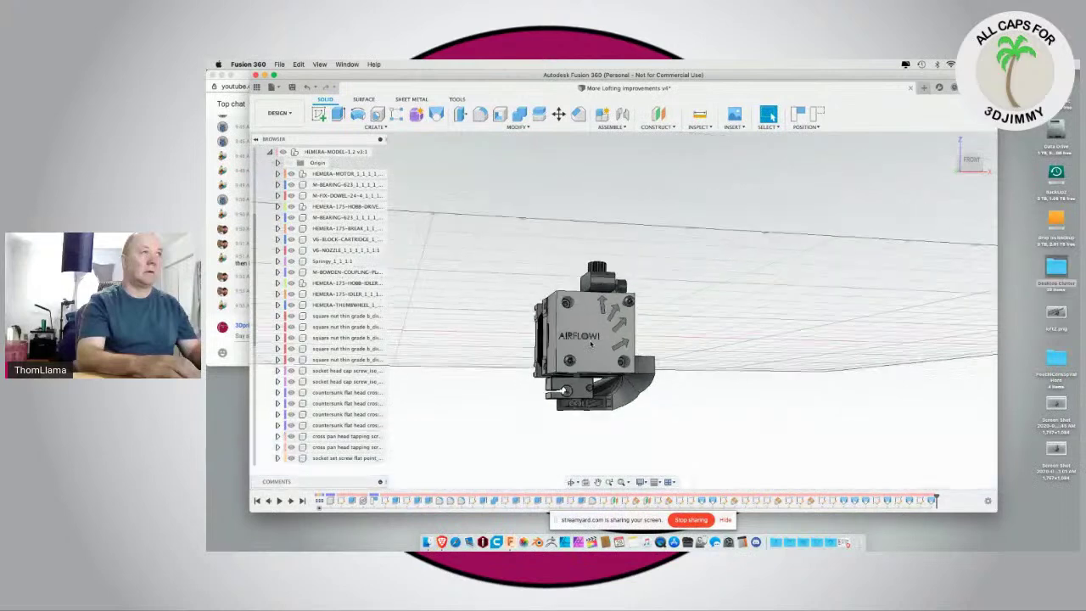
{"action": "middle_click_drag", "start_coordinate": [570, 399], "coordinate": [586, 417], "text": "shift"}
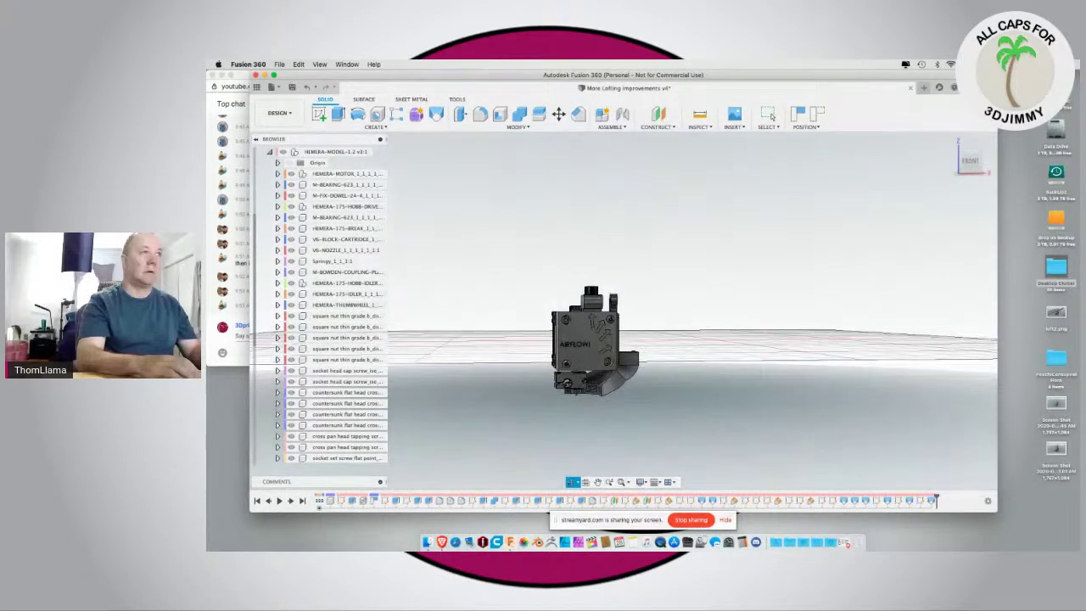
{"action": "left_click", "coordinate": [972, 163]}
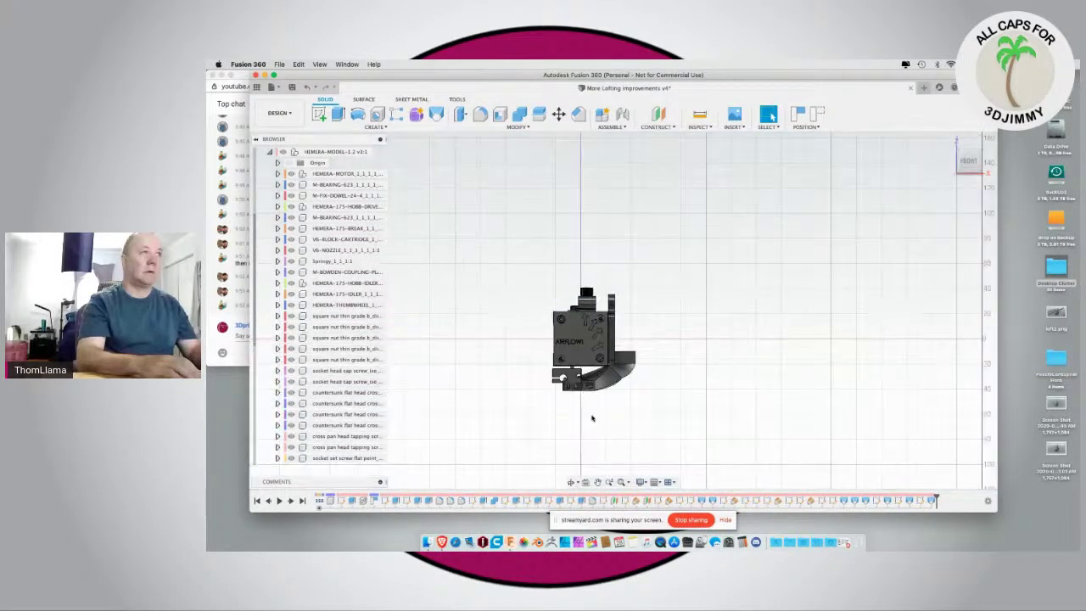
{"action": "scroll", "coordinate": [592, 417], "scroll_direction": "up", "scroll_amount": 5}
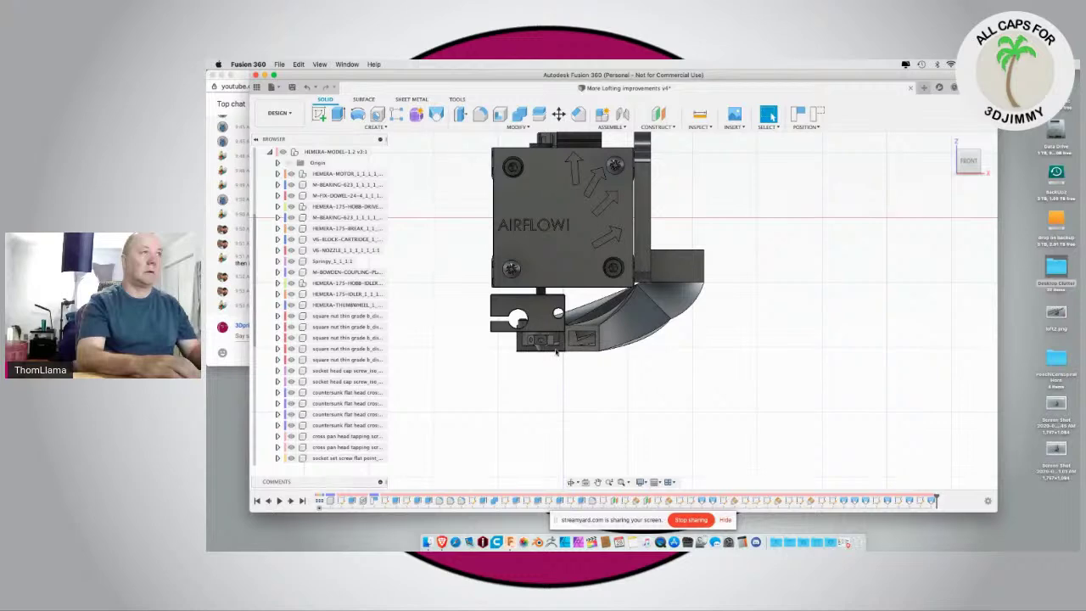
{"action": "middle_click_drag", "start_coordinate": [553, 376], "coordinate": [555, 282], "text": "shift"}
{"action": "scroll", "coordinate": [555, 282], "scroll_direction": "down", "scroll_amount": 3}
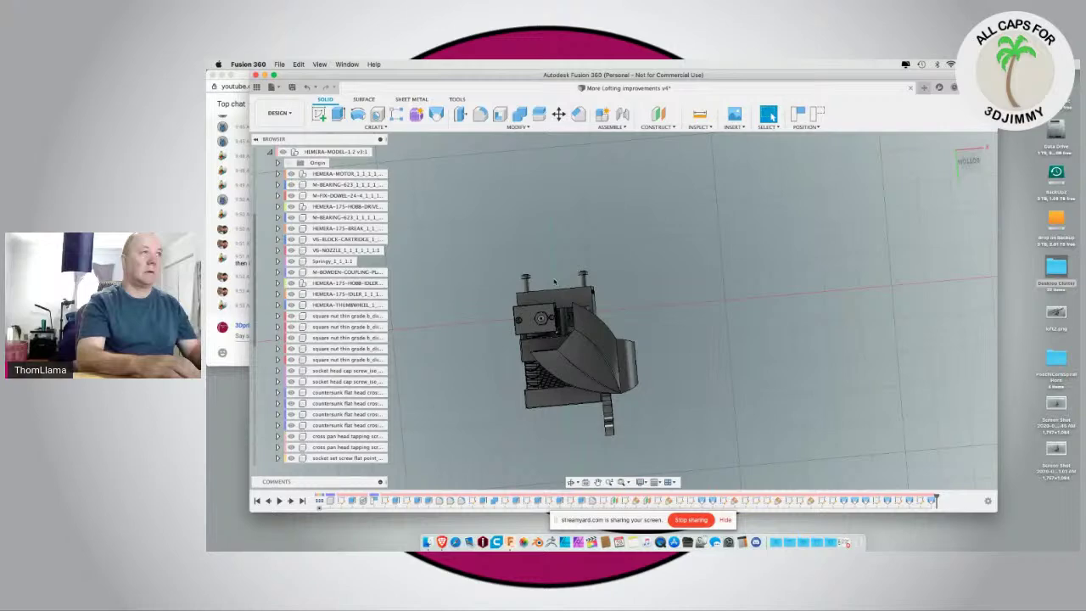
{"action": "middle_click_drag", "start_coordinate": [677, 266], "coordinate": [568, 266], "text": "shift"}
{"action": "scroll", "coordinate": [568, 267], "scroll_direction": "up", "scroll_amount": 6}
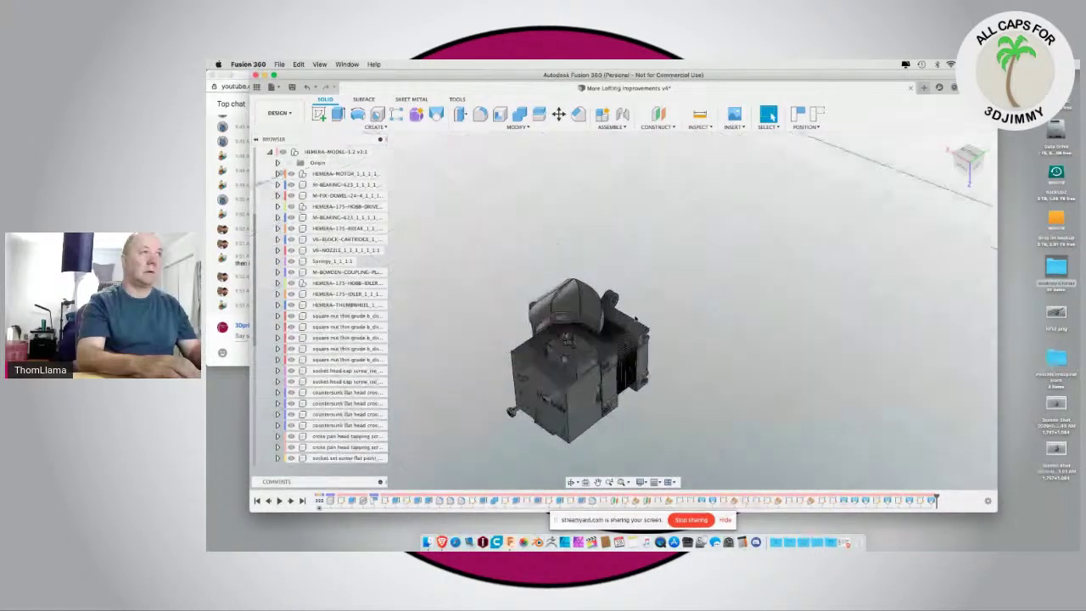
{"action": "middle_click_drag", "start_coordinate": [568, 266], "coordinate": [573, 218], "text": "shift"}
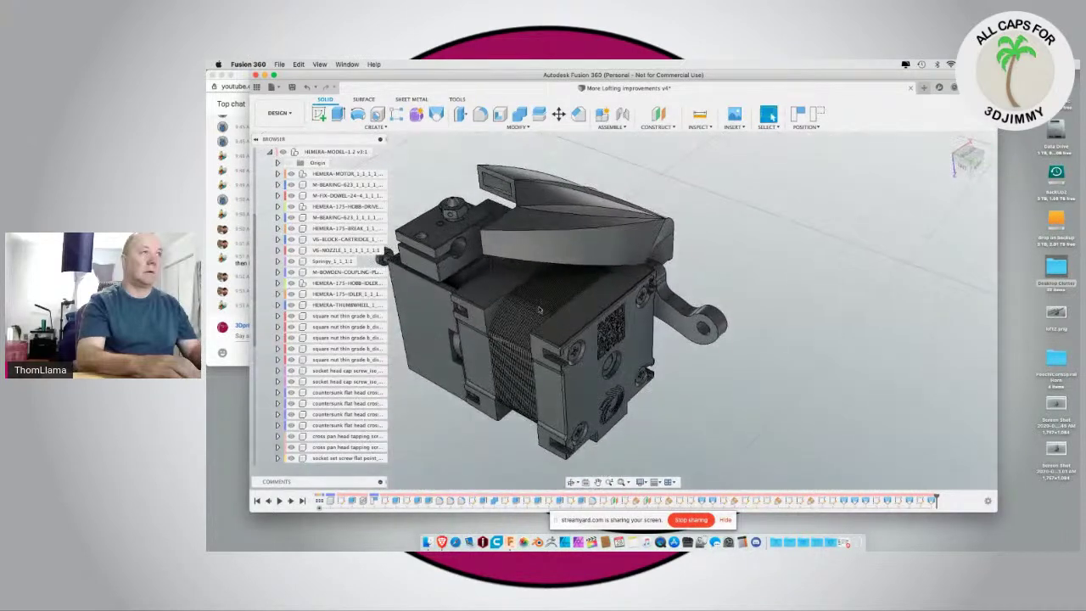
Step: Collapse the HEMERA-MODEL-1.2 component and activate the FanDuct component for editing
{"action": "left_click", "coordinate": [576, 218]}
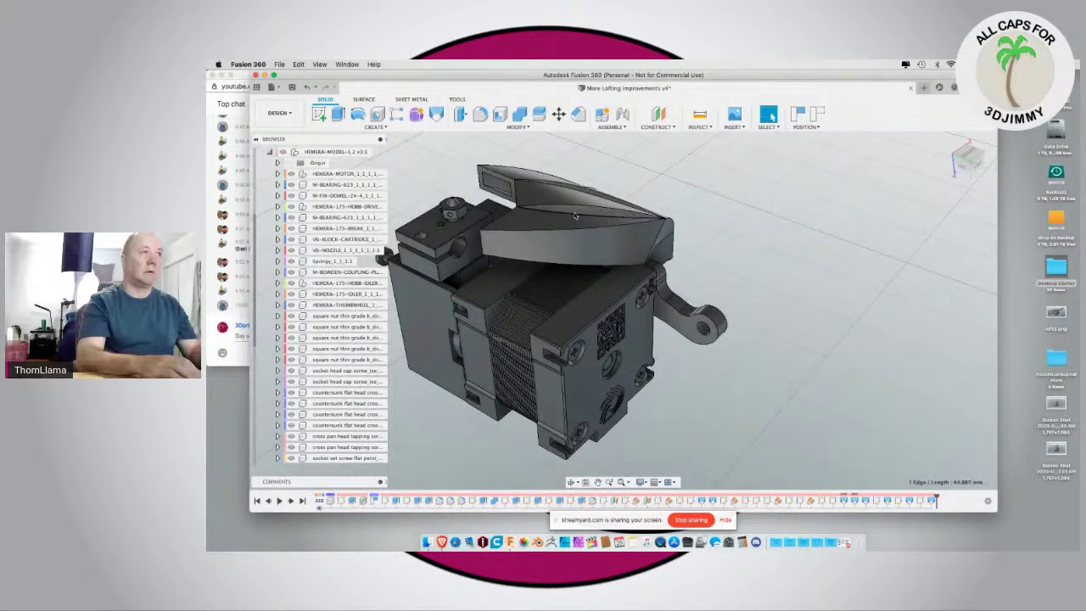
{"action": "left_click", "coordinate": [269, 152]}
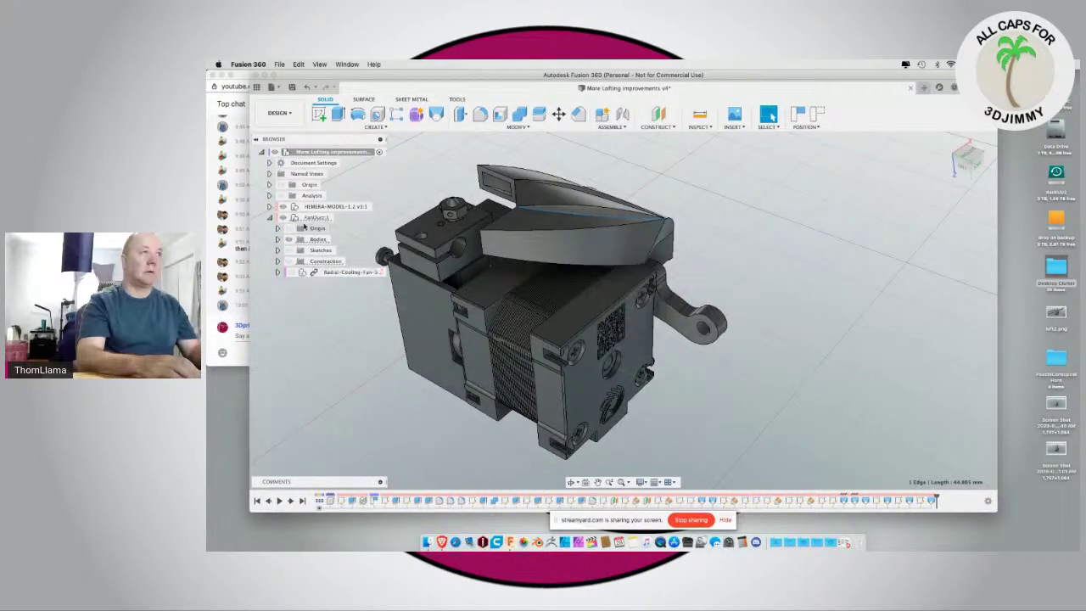
{"action": "left_click", "coordinate": [337, 218]}
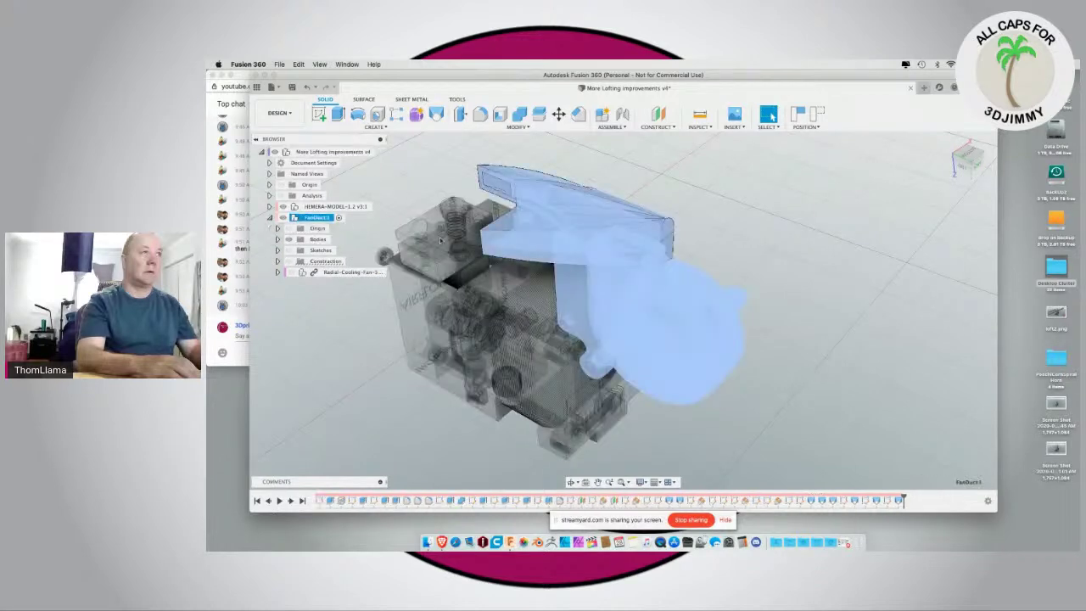
{"action": "left_click", "coordinate": [406, 173]}
Step: Fillet the outer crease between the rear and middle ducts with a 3 mm radius
{"action": "left_click", "coordinate": [567, 214]}
{"action": "left_click", "coordinate": [480, 114]}
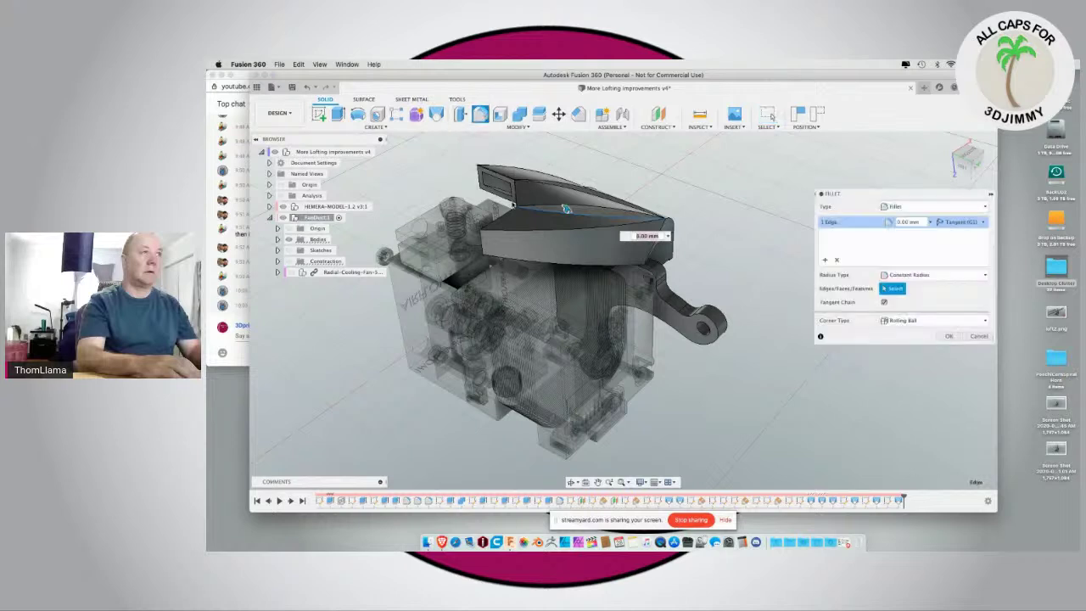
{"action": "left_click_drag", "start_coordinate": [566, 209], "coordinate": [567, 207]}
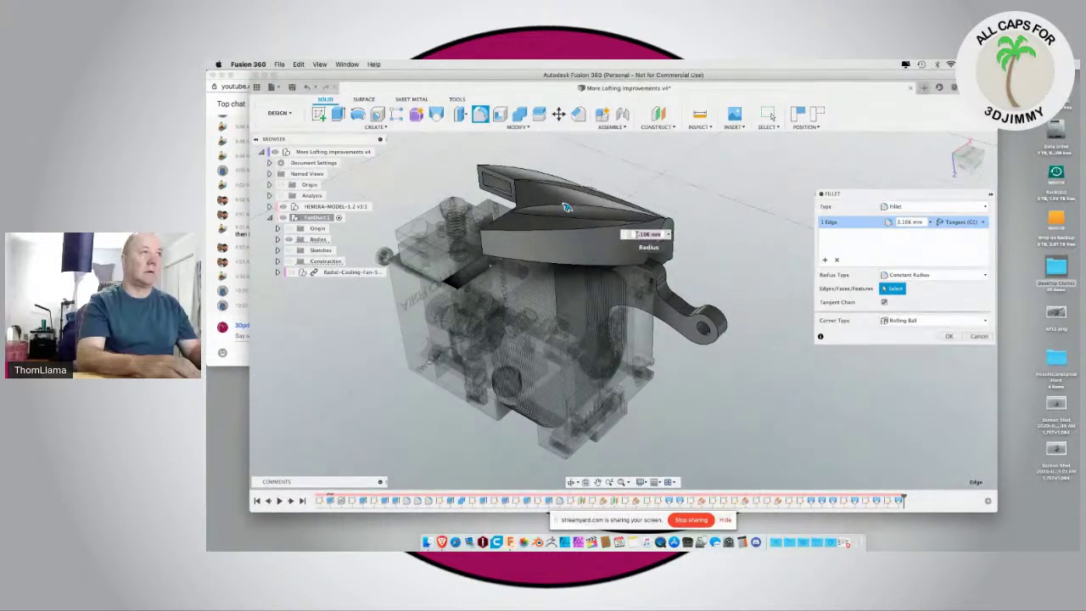
{"action": "type", "text": "3"}
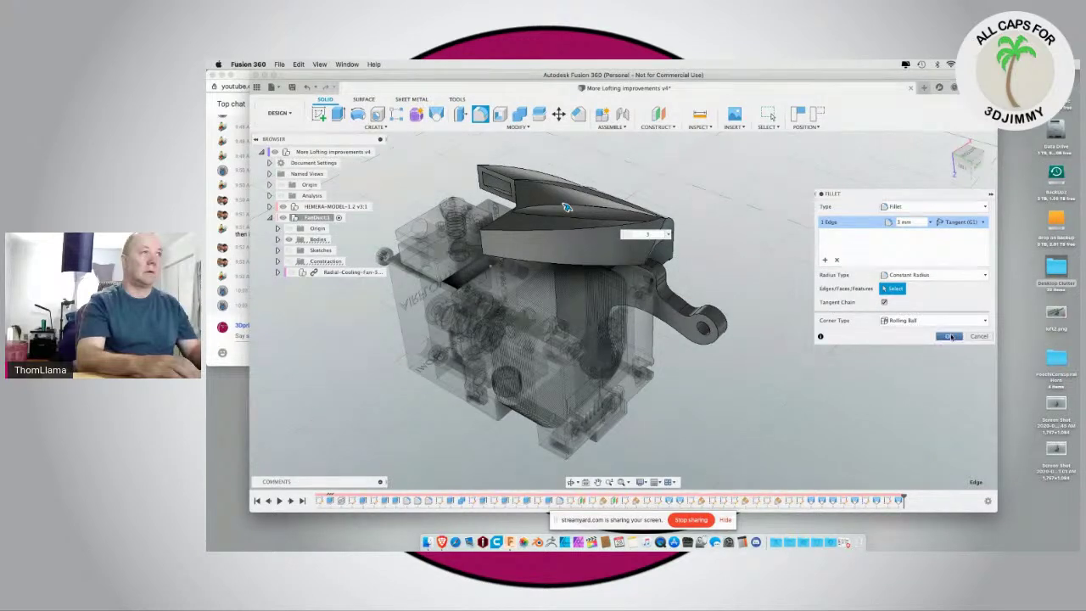
{"action": "key", "text": "Return"}
Step: Fillet the outer crease between the middle and front ducts with a 2 mm radius
{"action": "middle_click_drag", "start_coordinate": [767, 232], "coordinate": [653, 238], "text": "shift"}
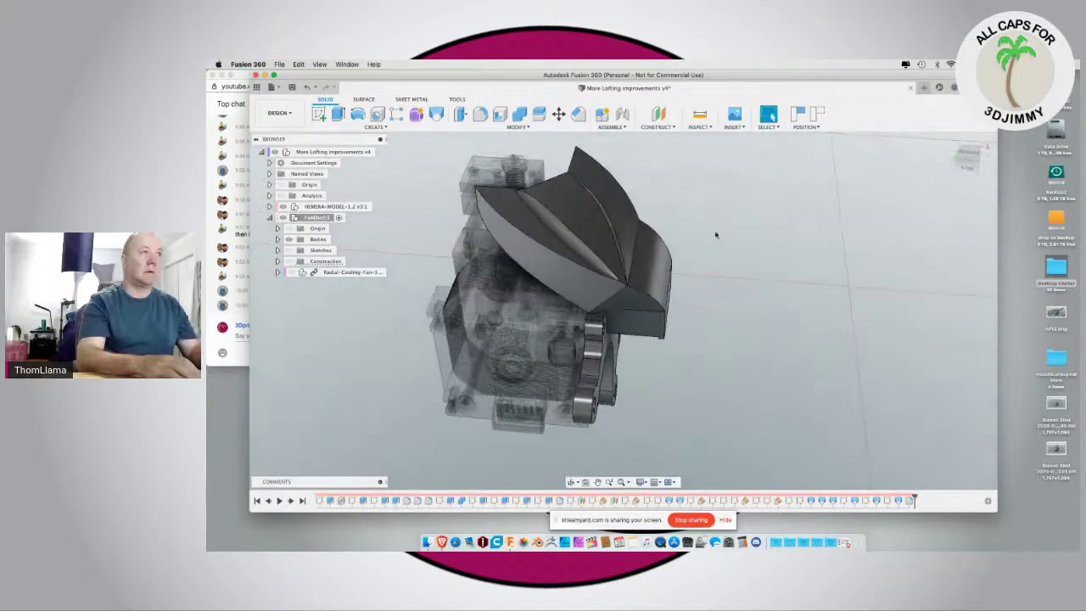
{"action": "left_click", "coordinate": [607, 225]}
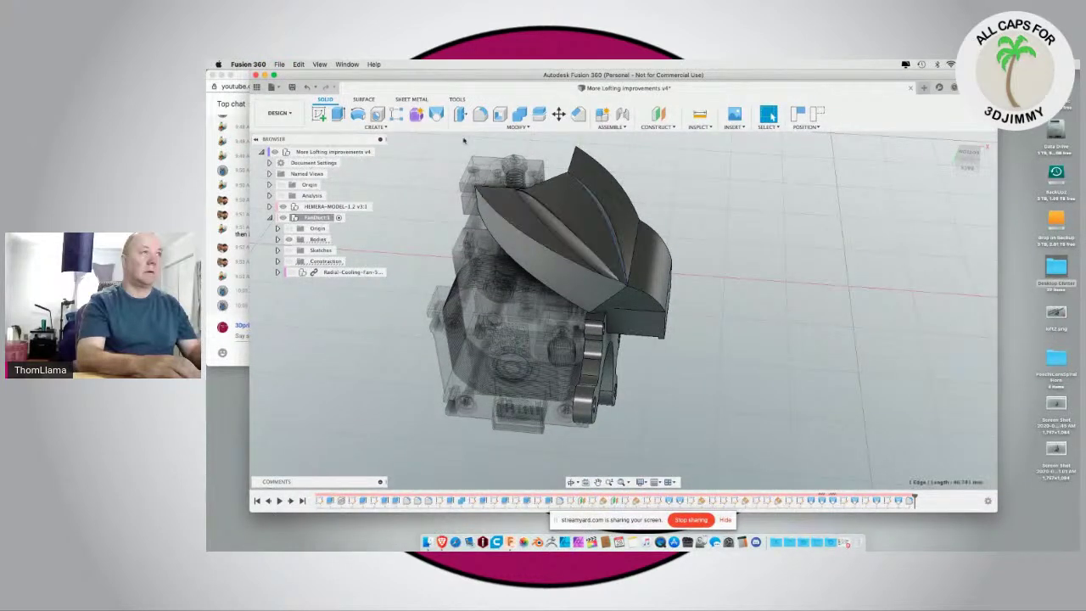
{"action": "left_click", "coordinate": [480, 114]}
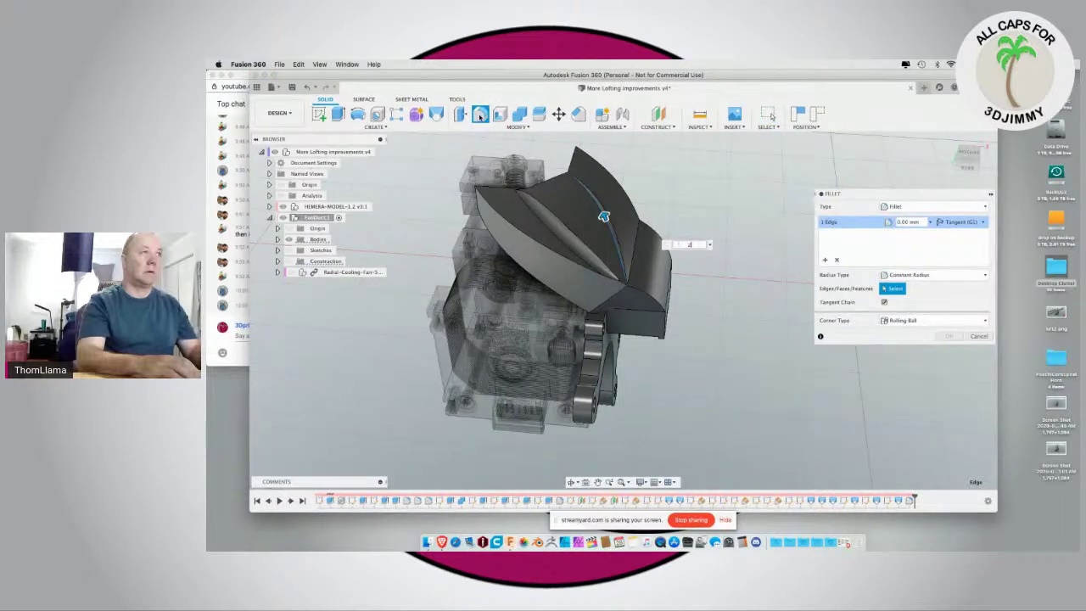
{"action": "type", "text": "2"}
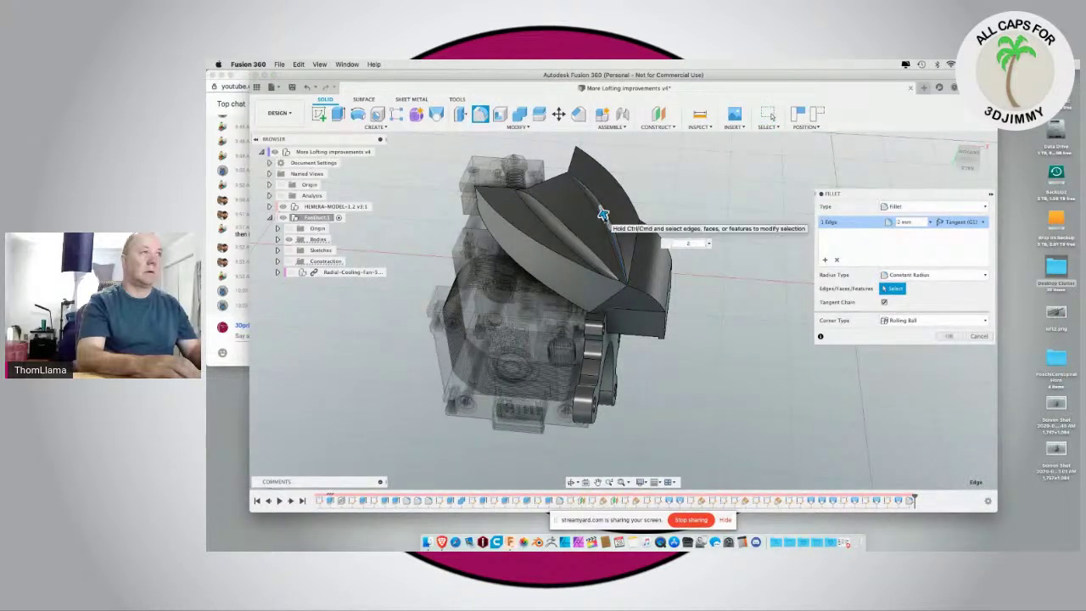
{"action": "scroll", "coordinate": [594, 207], "scroll_direction": "up", "scroll_amount": 3}
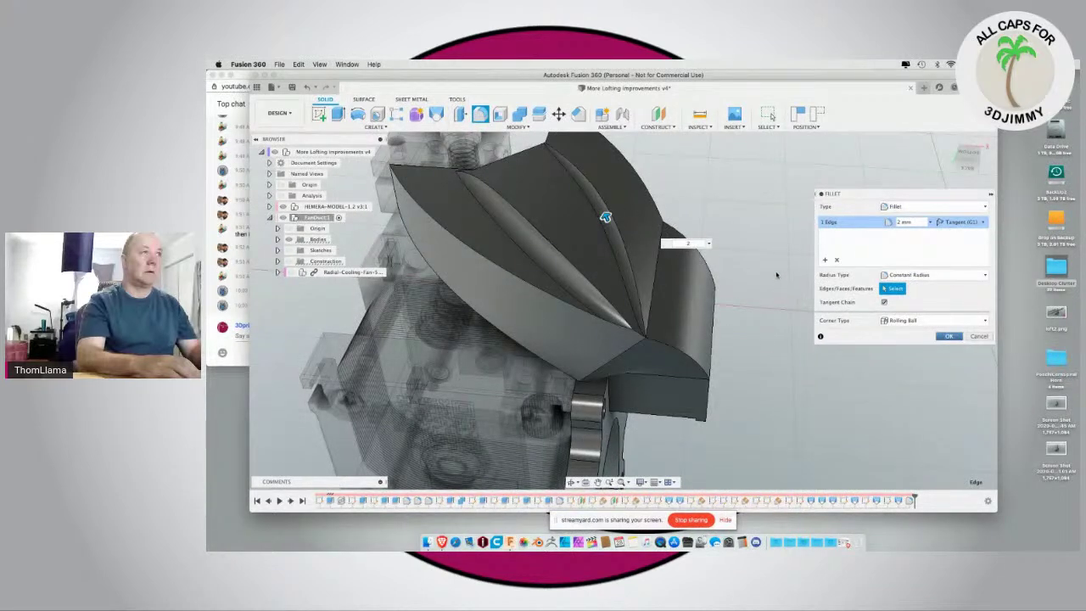
{"action": "key", "text": "Return"}
Step: Fillet the internal edge inside the middle duct outlet with a 2 mm radius
{"action": "middle_click_drag", "start_coordinate": [766, 270], "coordinate": [806, 360], "text": "shift"}
{"action": "middle_click_drag", "start_coordinate": [599, 352], "coordinate": [536, 346], "text": "shift"}
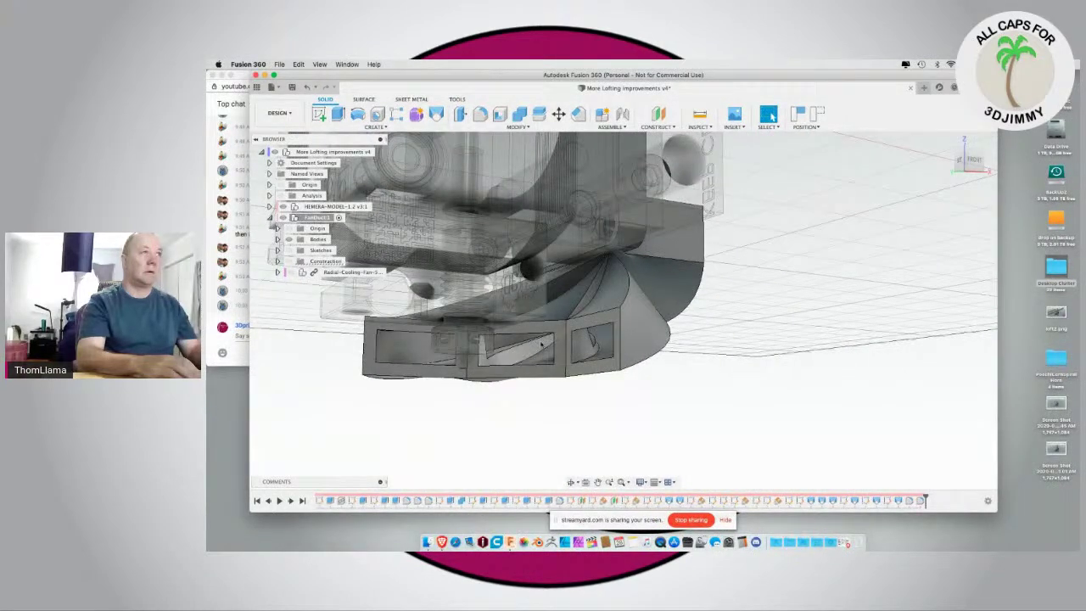
{"action": "mouse_move", "coordinate": [548, 341]}
{"action": "middle_mouse_down", "text": "shift"}
{"action": "mouse_move", "coordinate": [624, 324]}
{"action": "mouse_move", "coordinate": [604, 326]}
{"action": "mouse_move", "coordinate": [594, 349]}
{"action": "mouse_move", "coordinate": [533, 353]}
{"action": "middle_mouse_up", "text": "shift"}
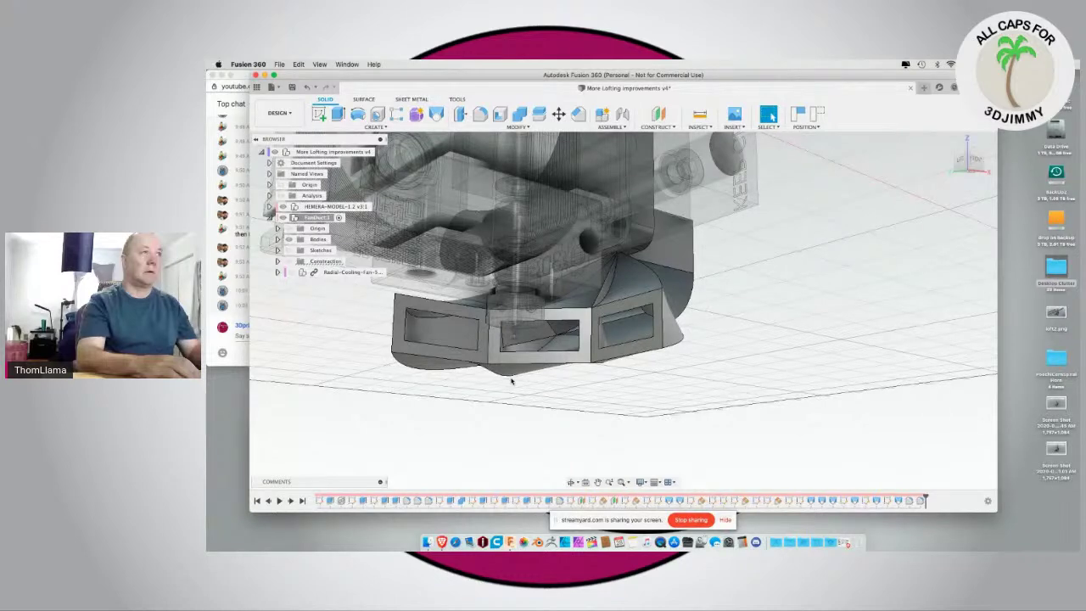
{"action": "mouse_move", "coordinate": [438, 392]}
{"action": "middle_mouse_down", "text": "shift"}
{"action": "mouse_move", "coordinate": [450, 450]}
{"action": "mouse_move", "coordinate": [432, 393]}
{"action": "middle_mouse_up", "text": "shift"}
{"action": "left_click", "coordinate": [538, 341]}
{"action": "left_click", "coordinate": [480, 113]}
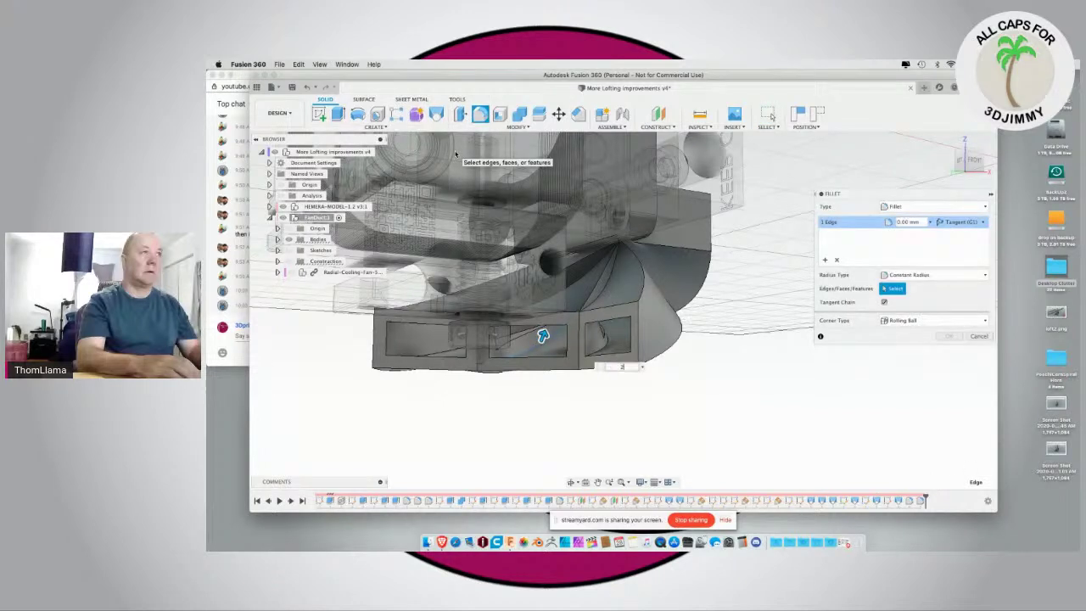
{"action": "type", "text": "2"}
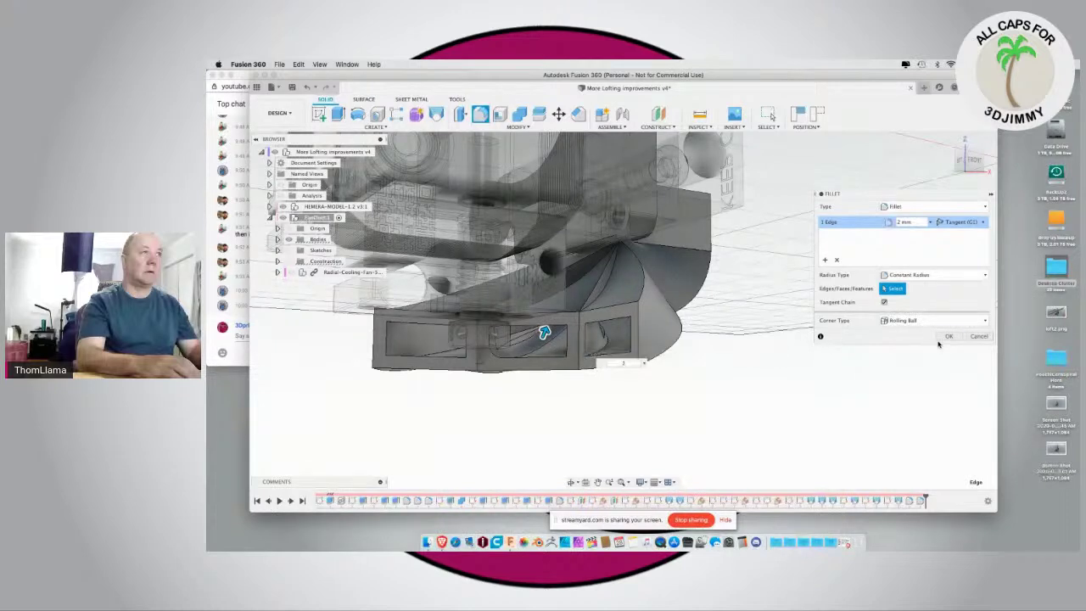
{"action": "key", "text": "Return"}
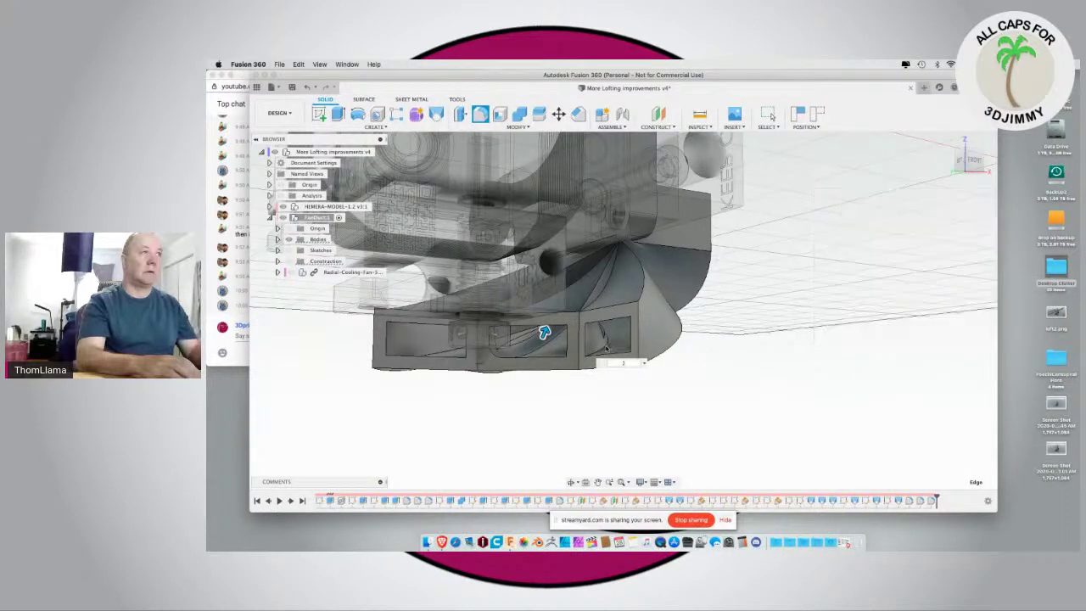
Step: Fillet the internal edge inside the front duct outlet with a 2 mm radius
{"action": "left_click", "coordinate": [480, 113]}
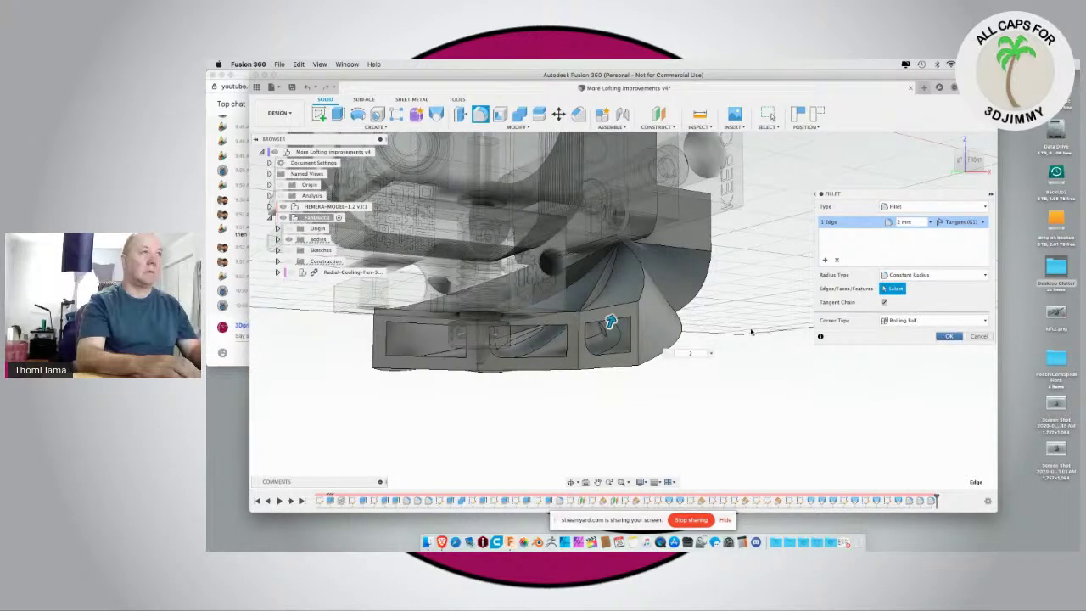
{"action": "key", "text": "Return"}
{"action": "middle_click_drag", "start_coordinate": [503, 413], "coordinate": [473, 416], "text": "shift"}
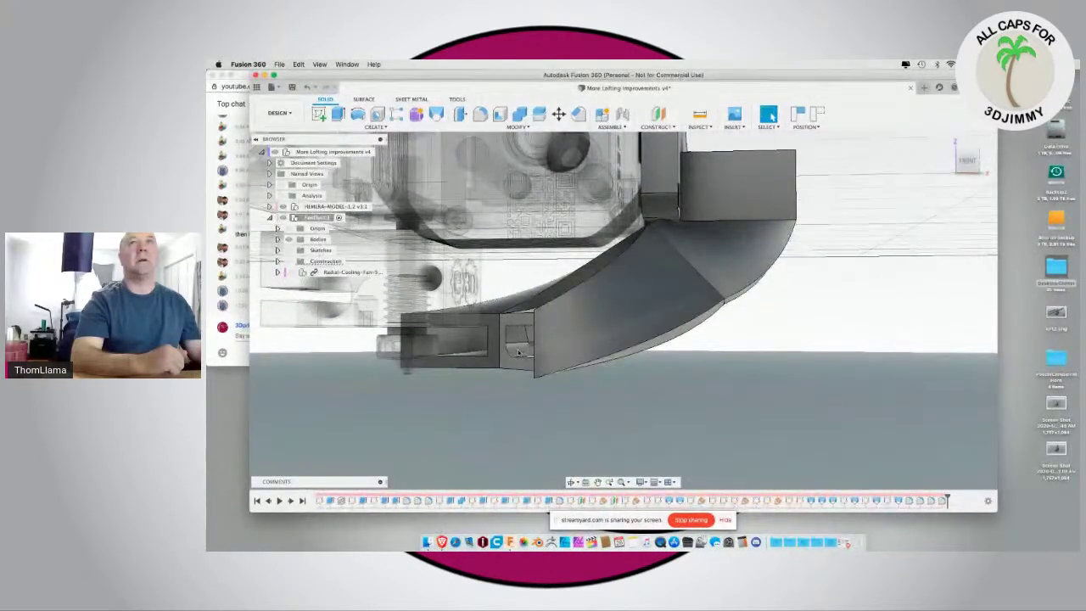
Step: Activate the top-level More Lofting Improvements assembly and clear the selection
{"action": "middle_click_drag", "start_coordinate": [695, 408], "coordinate": [520, 437], "text": "shift"}
{"action": "middle_click_drag", "start_coordinate": [573, 412], "coordinate": [582, 370], "text": "shift"}
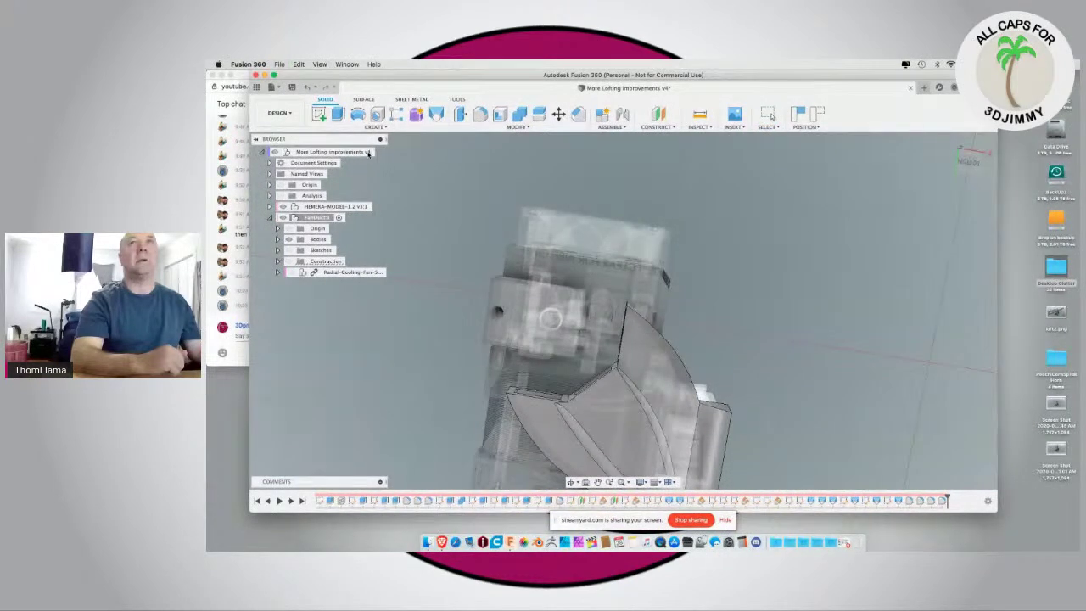
{"action": "left_click", "coordinate": [368, 153]}
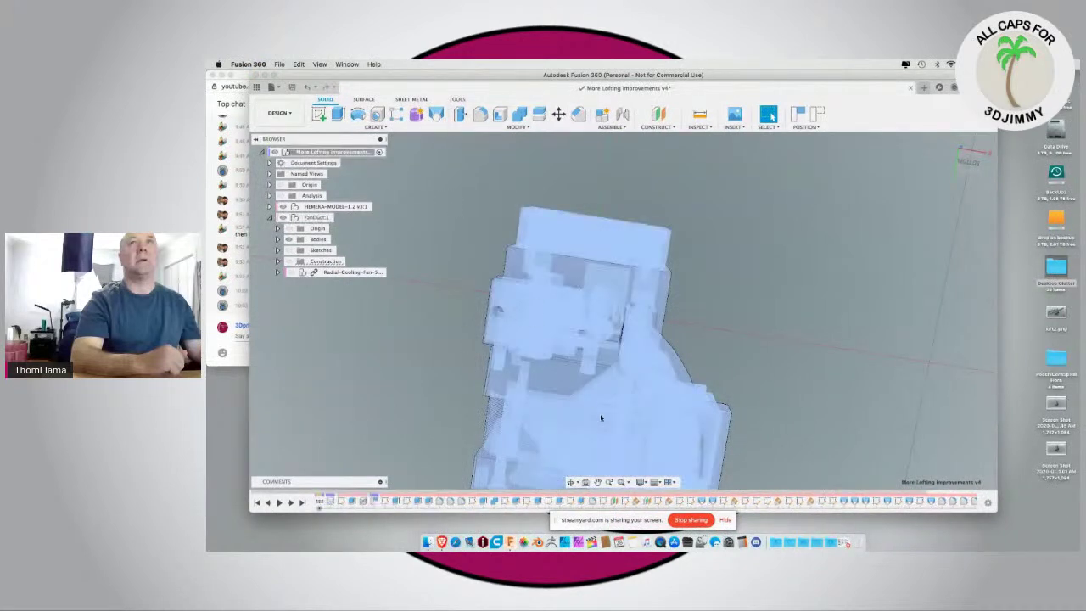
{"action": "key", "text": "Escape"}
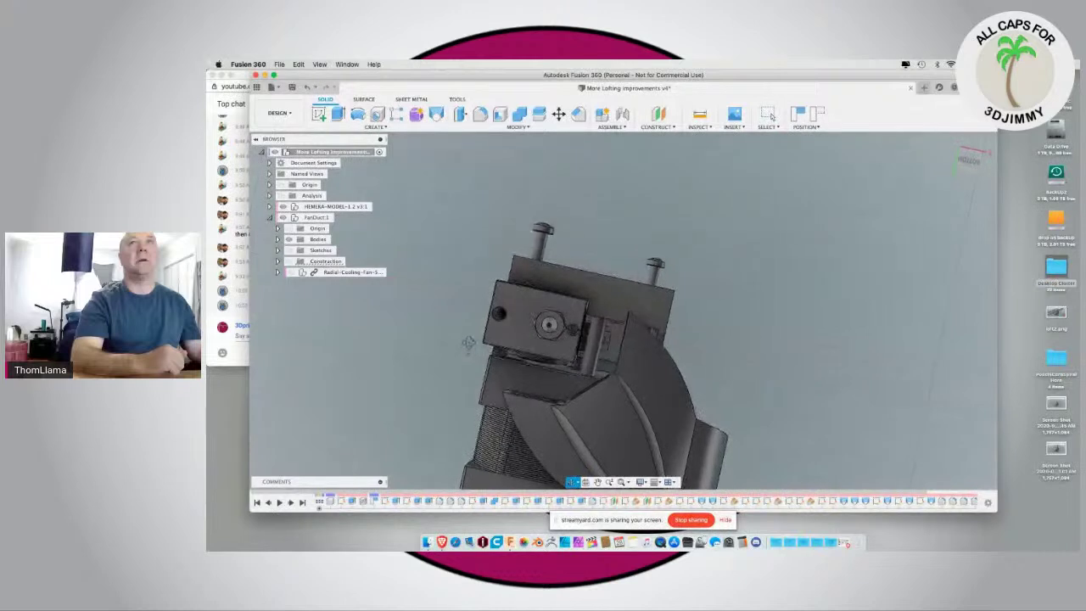
Step: Examine how the filleted fan duct sits around the Hemera's heater block and nozzle from the front, underneath and rear
{"action": "middle_click_drag", "start_coordinate": [580, 362], "coordinate": [516, 342], "text": "shift"}
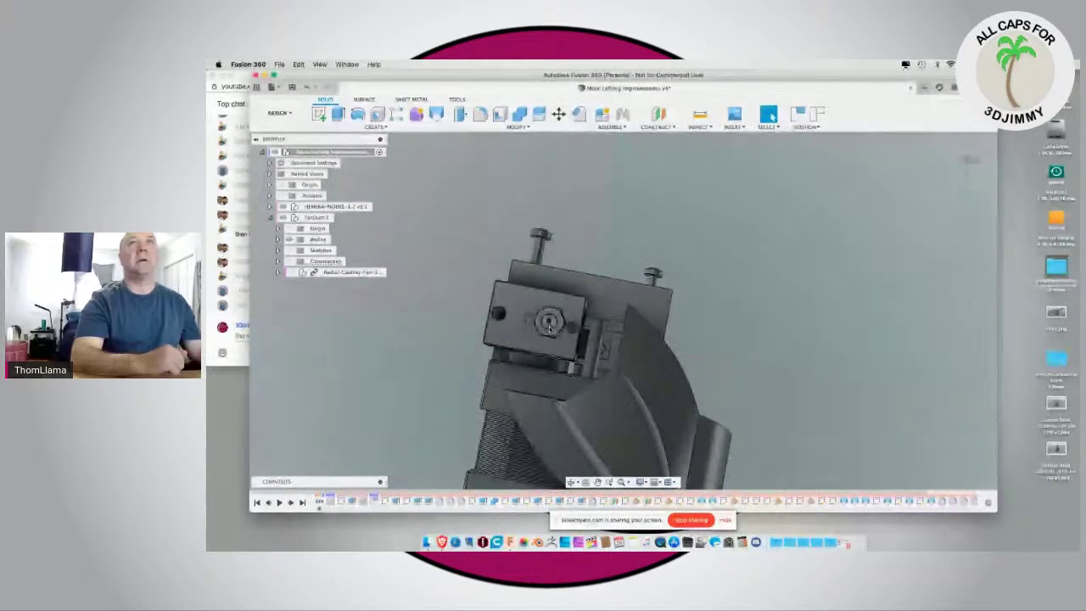
{"action": "middle_click_drag", "start_coordinate": [551, 322], "coordinate": [589, 450], "text": "shift"}
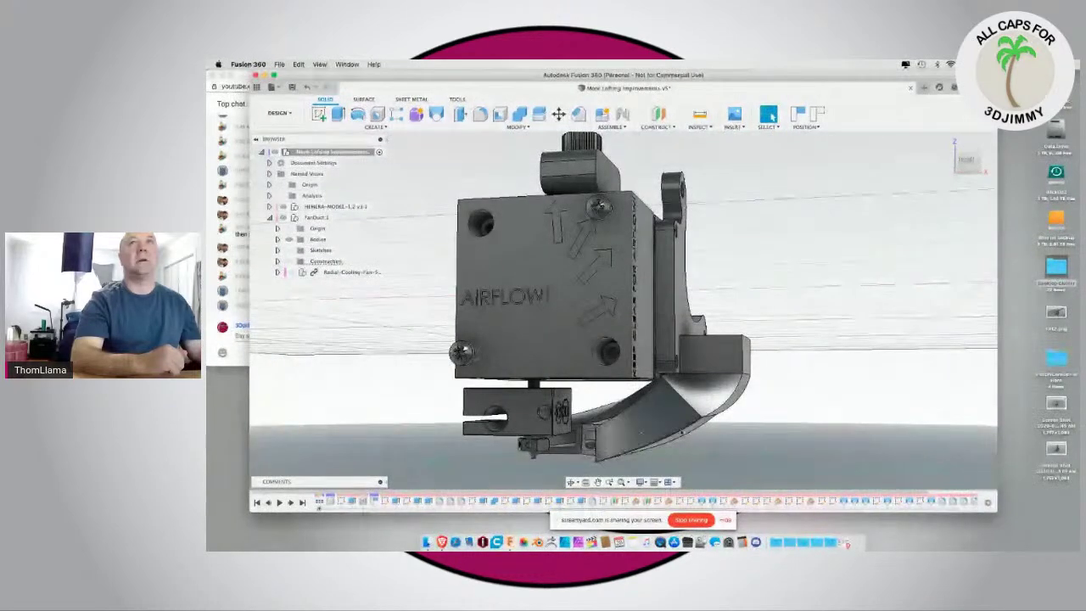
{"action": "scroll", "coordinate": [606, 351], "scroll_direction": "down", "scroll_amount": 2}
{"action": "mouse_move", "coordinate": [628, 424]}
{"action": "middle_mouse_down", "text": "shift"}
{"action": "mouse_move", "coordinate": [614, 448]}
{"action": "mouse_move", "coordinate": [637, 437]}
{"action": "middle_mouse_up", "text": "shift"}
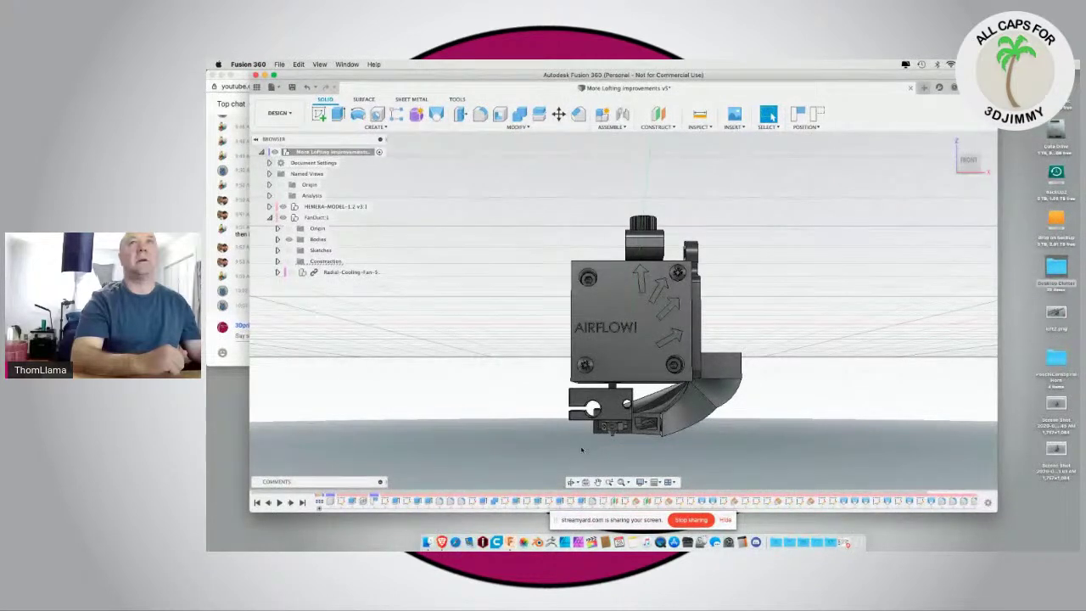
{"action": "middle_click_drag", "start_coordinate": [650, 448], "coordinate": [646, 238], "text": "shift"}
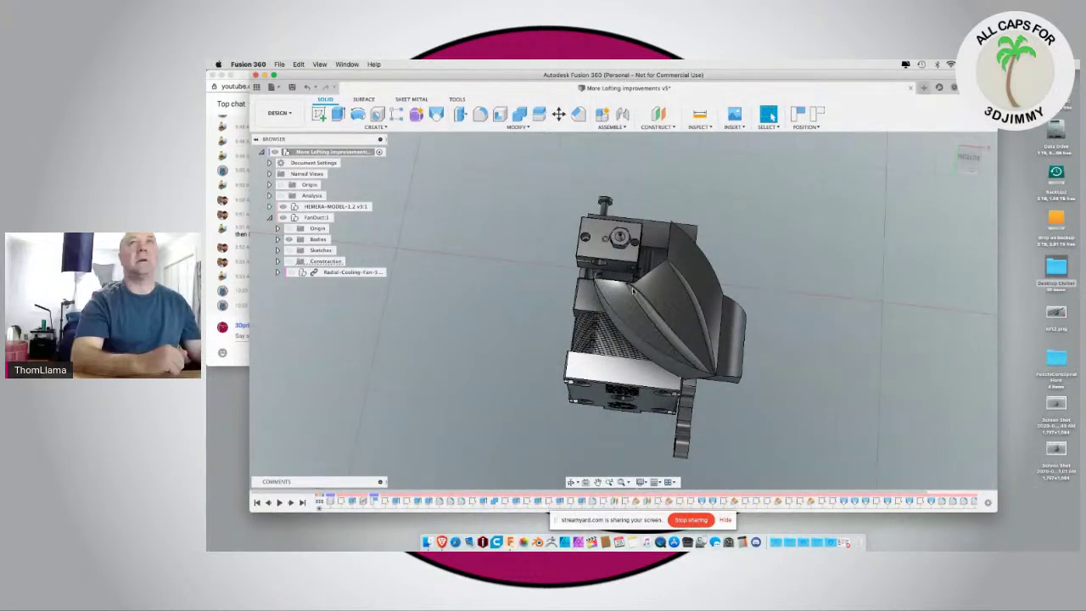
{"action": "middle_click_drag", "start_coordinate": [492, 242], "coordinate": [502, 326], "text": "shift"}
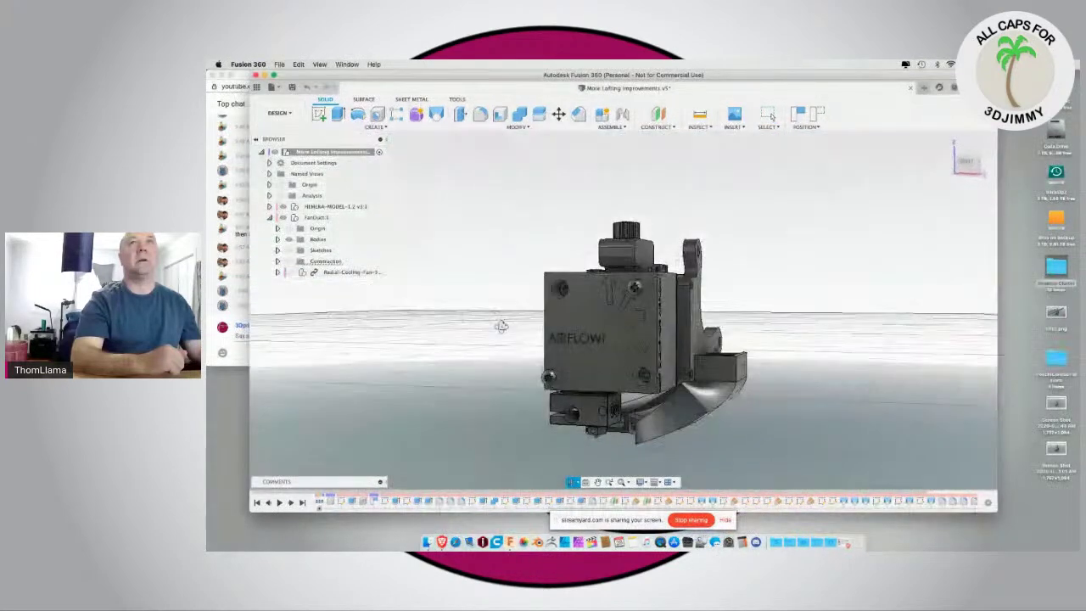
{"action": "key", "text": "Escape"}
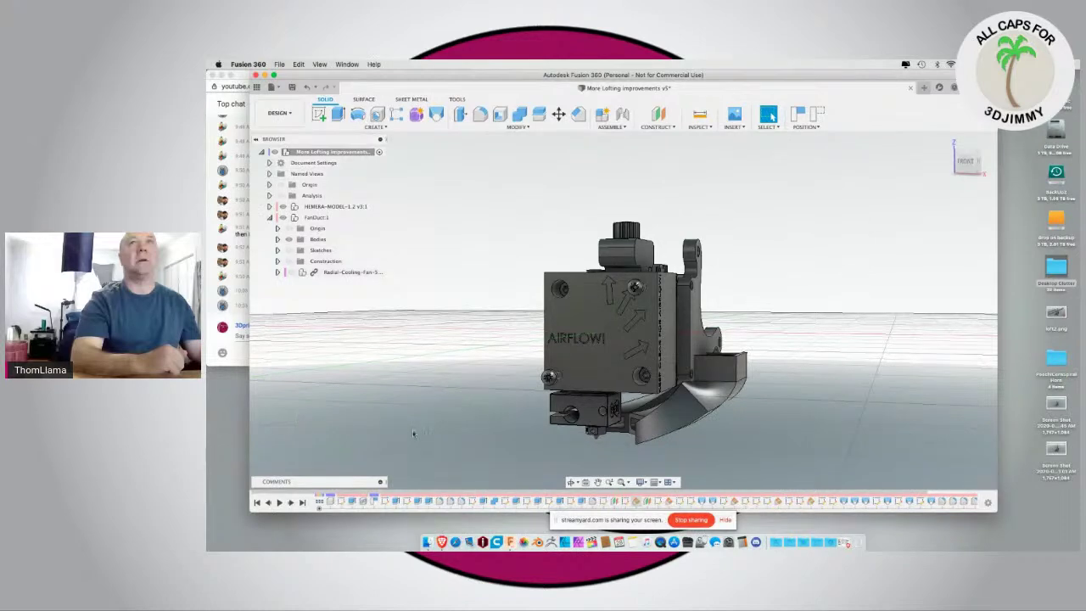
{"action": "middle_click_drag", "start_coordinate": [538, 446], "coordinate": [635, 383], "text": "shift"}
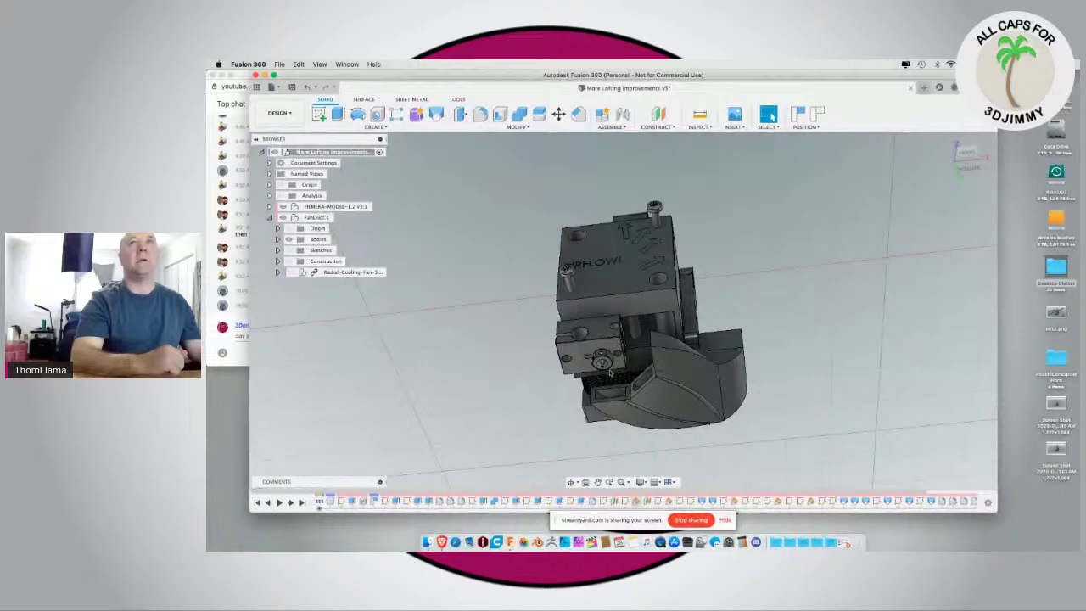
{"action": "middle_click_drag", "start_coordinate": [513, 371], "coordinate": [624, 270], "text": "shift"}
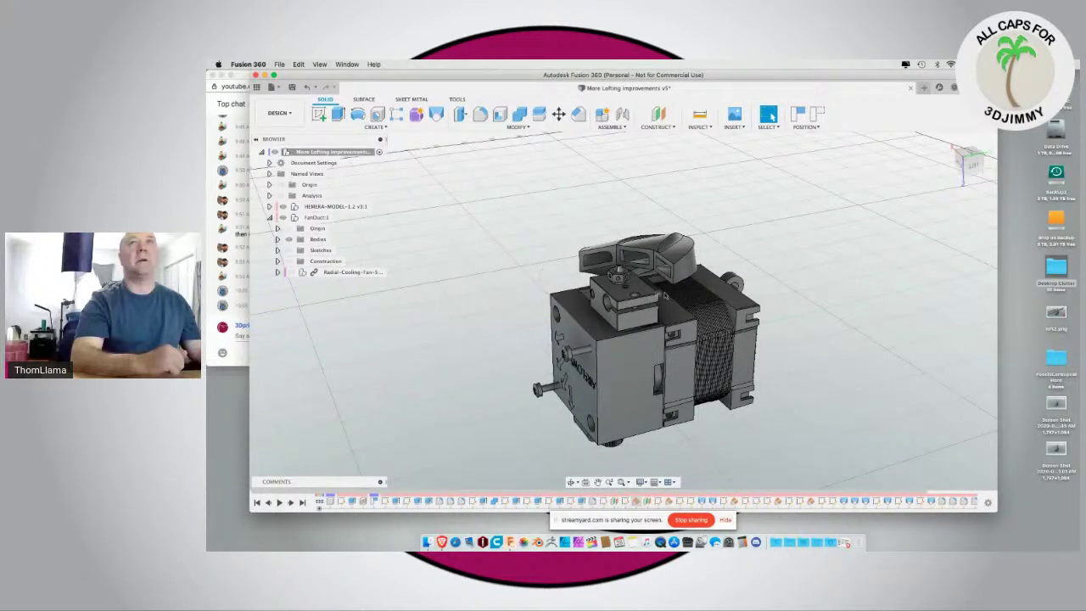
{"action": "middle_click_drag", "start_coordinate": [495, 261], "coordinate": [710, 439], "text": "shift"}
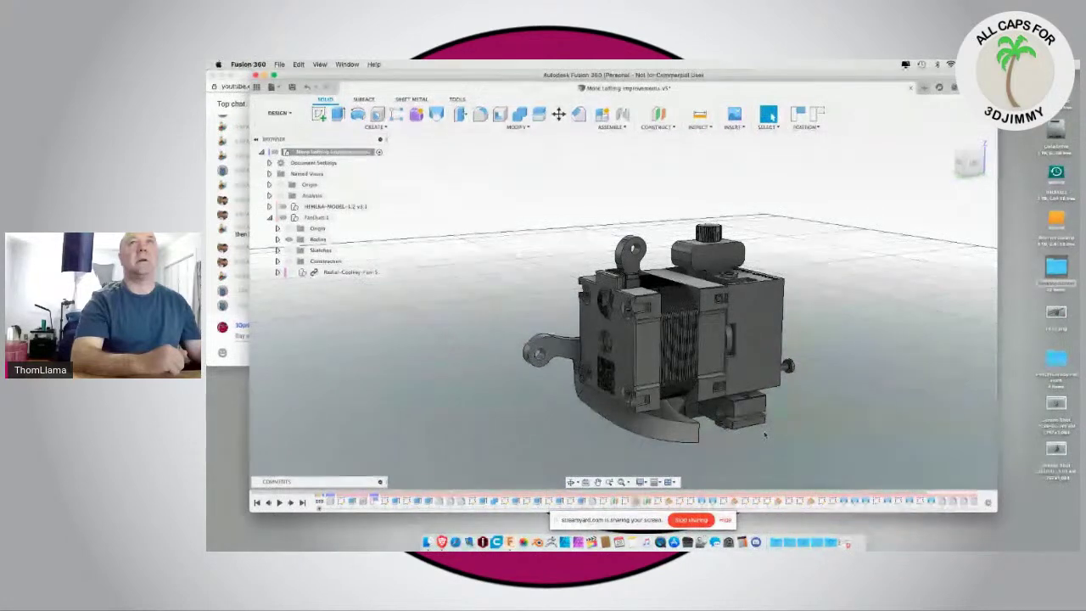
{"action": "middle_click_drag", "start_coordinate": [755, 439], "coordinate": [767, 436], "text": "shift"}
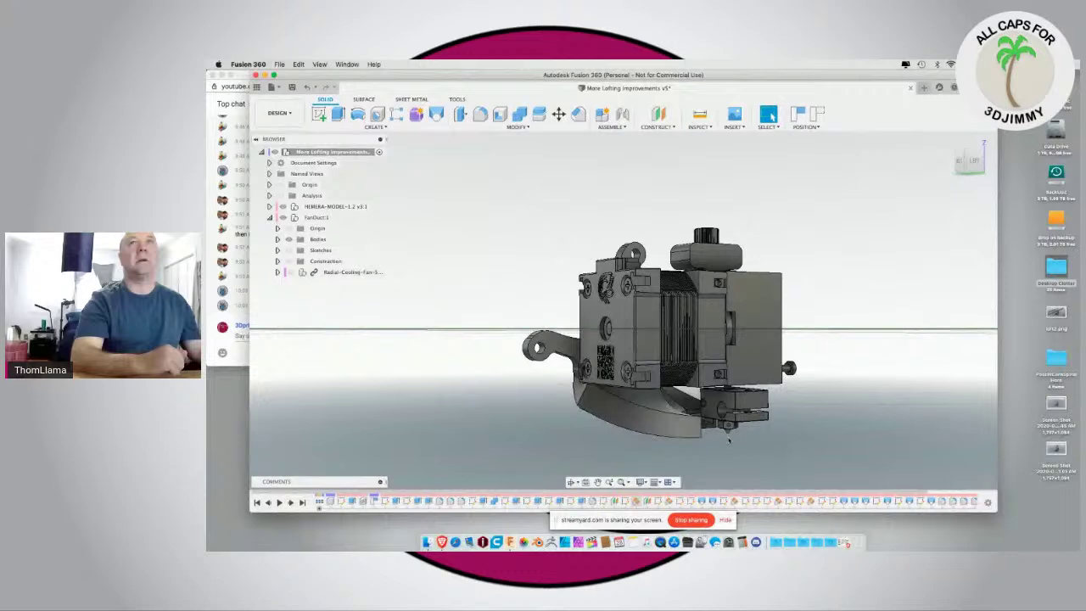
{"action": "middle_click_drag", "start_coordinate": [537, 399], "coordinate": [492, 381], "text": "shift"}
{"action": "middle_click_drag", "start_coordinate": [543, 421], "coordinate": [477, 427], "text": "shift"}
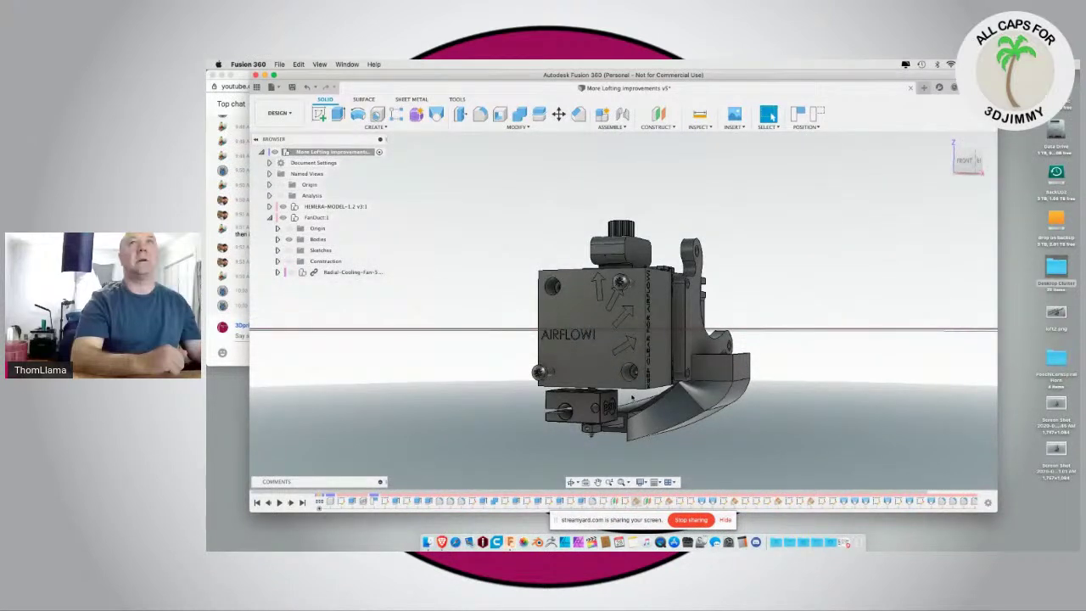
{"action": "middle_click_drag", "start_coordinate": [638, 397], "coordinate": [673, 407], "text": "shift"}
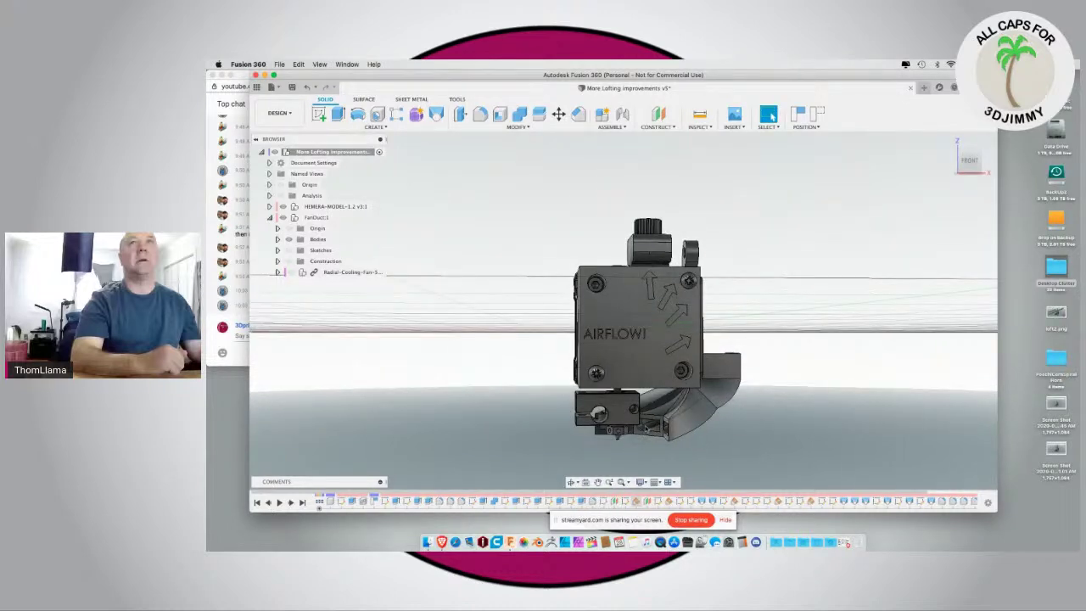
{"action": "middle_click_drag", "start_coordinate": [488, 443], "coordinate": [584, 413], "text": "shift"}
{"action": "left_click_drag", "start_coordinate": [576, 382], "coordinate": [643, 301]}
{"action": "key", "text": "Escape"}
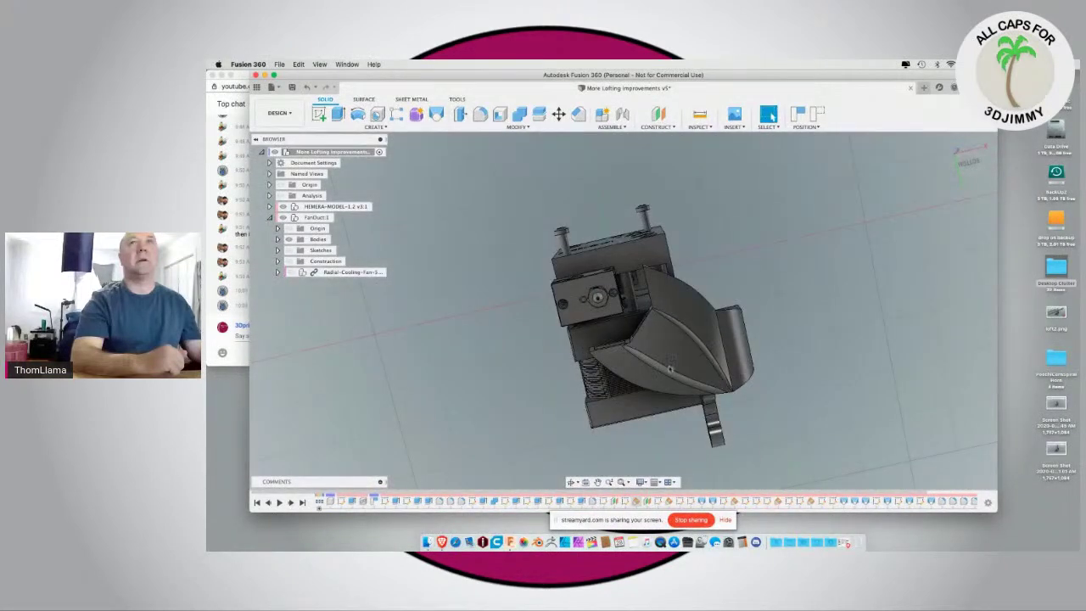
Step: Activate the FanDuct component and start a sketch on the heater block's underside, capturing the moved components' position
{"action": "left_click", "coordinate": [588, 299]}
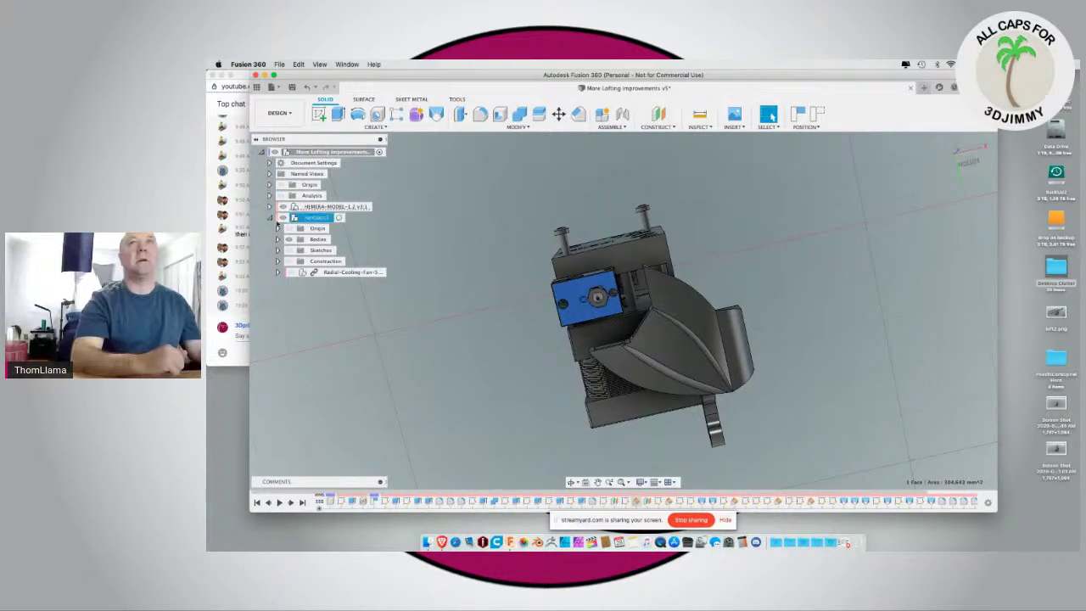
{"action": "left_click", "coordinate": [324, 218]}
{"action": "left_click", "coordinate": [338, 218]}
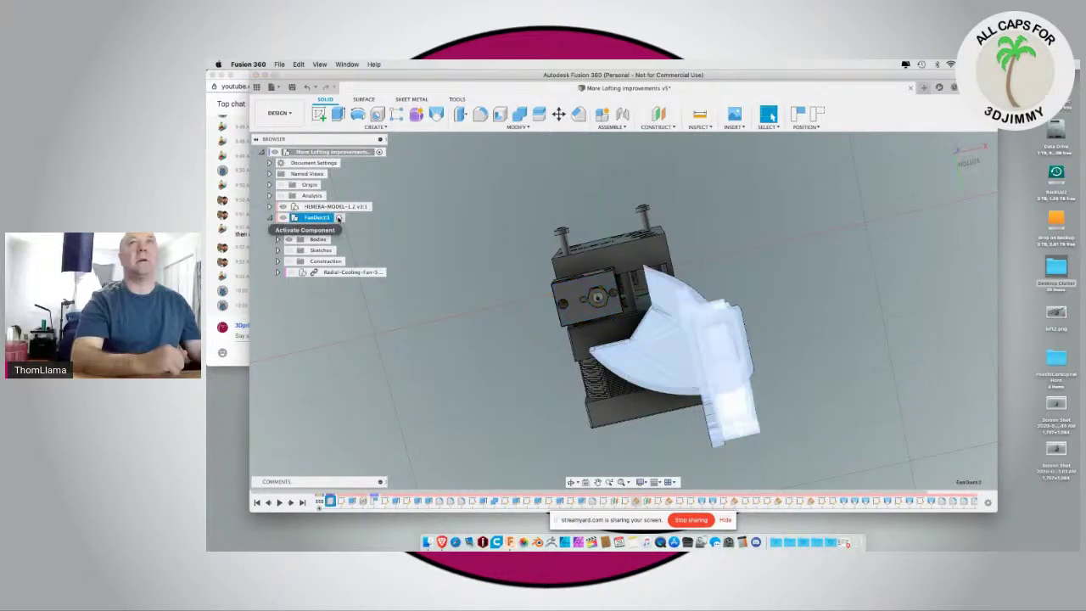
{"action": "left_click", "coordinate": [572, 292]}
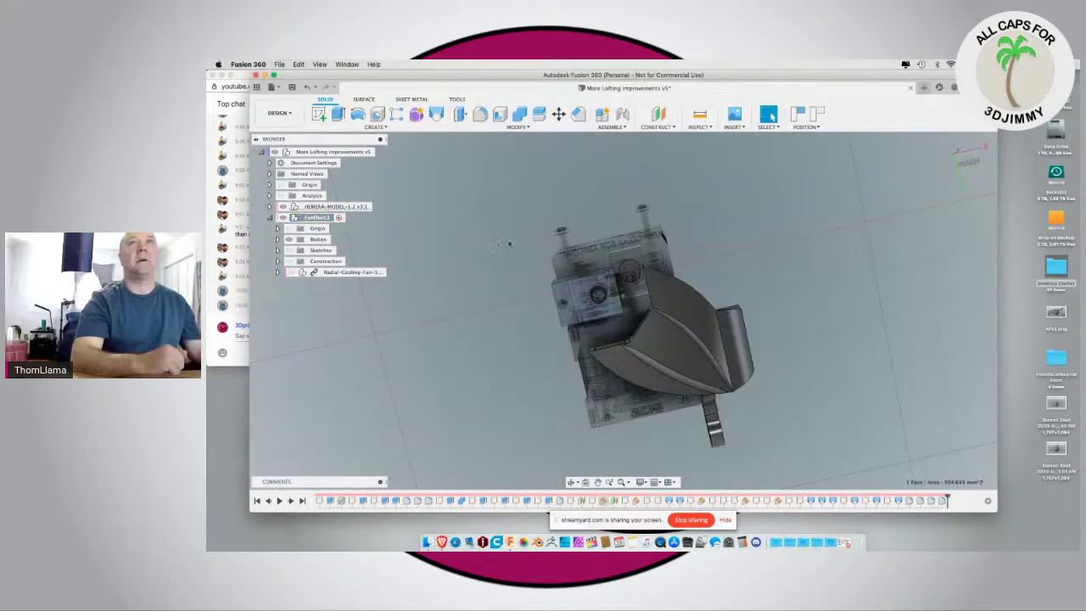
{"action": "left_click", "coordinate": [318, 114]}
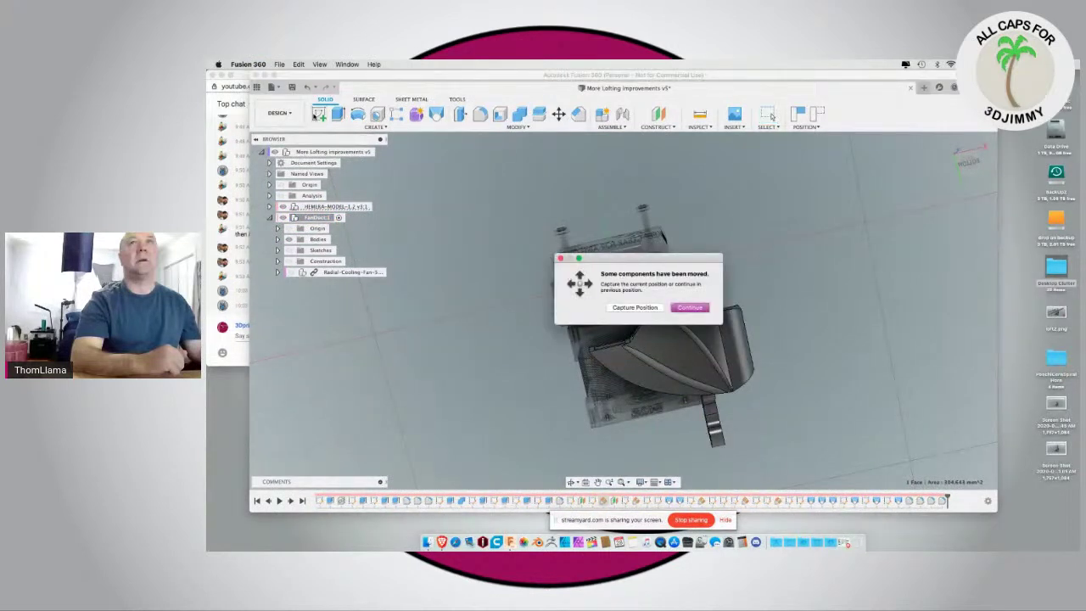
{"action": "left_click", "coordinate": [630, 308]}
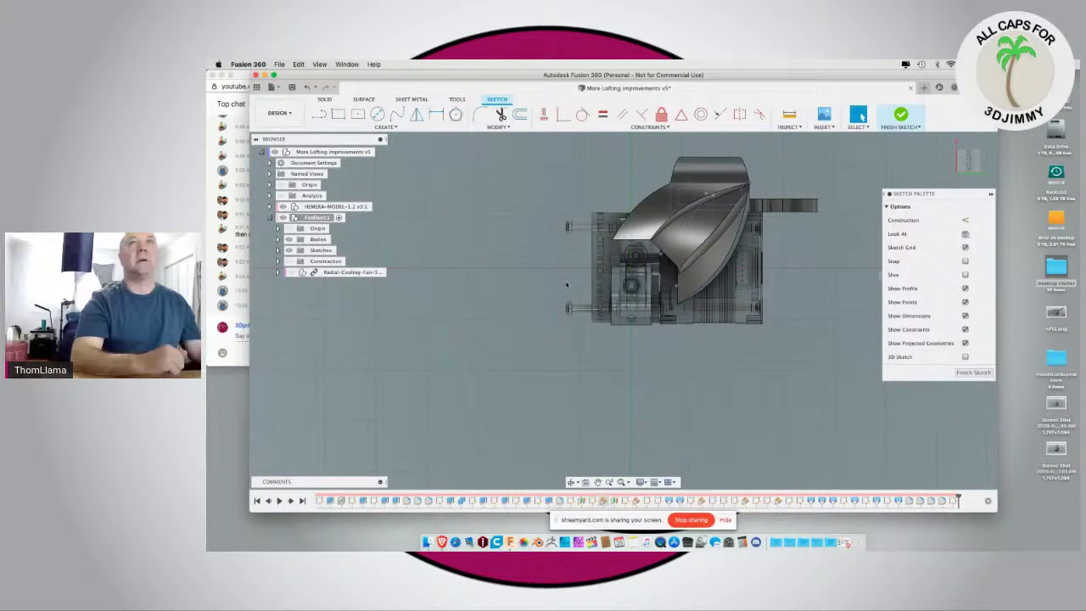
Step: Project the outer faces of the three ducts and the two crease fillets between them into the sketch
{"action": "key", "text": "p"}
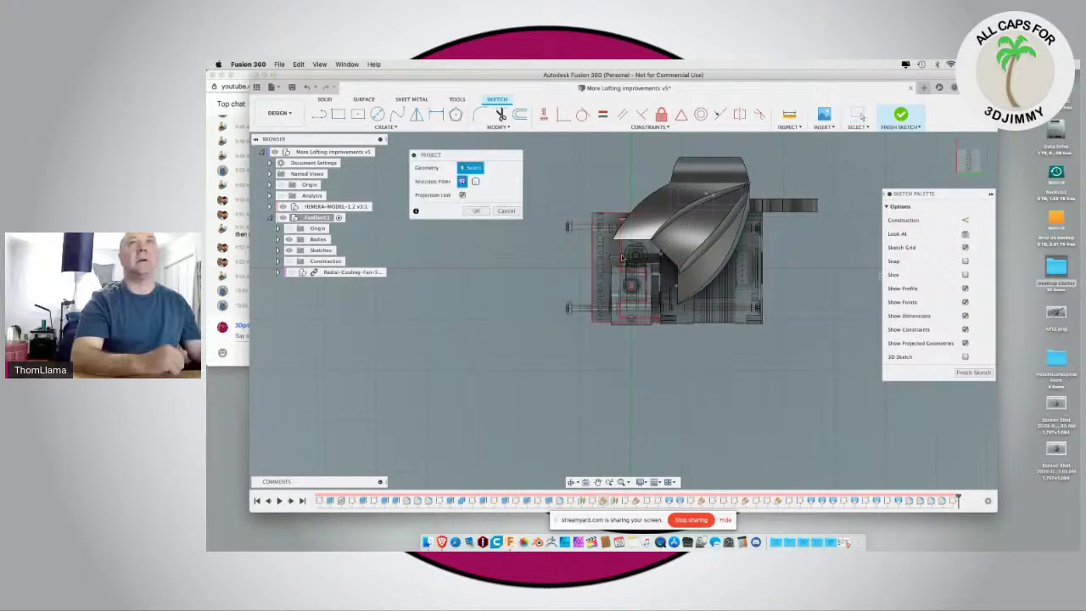
{"action": "left_click", "coordinate": [675, 251]}
{"action": "left_click", "coordinate": [683, 281]}
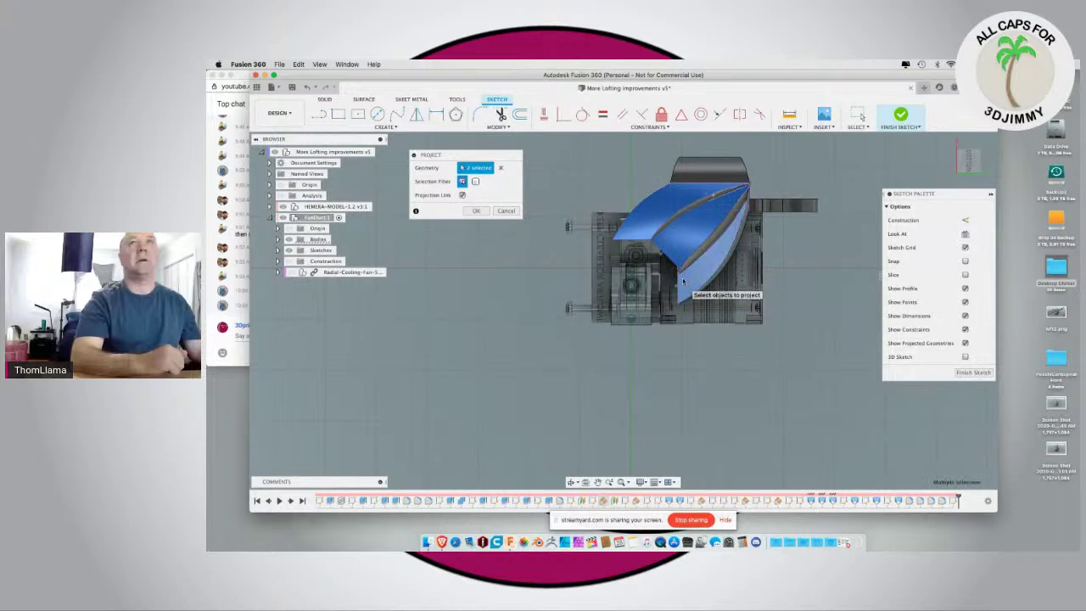
{"action": "scroll", "coordinate": [682, 277], "scroll_direction": "up", "scroll_amount": 3}
{"action": "scroll", "coordinate": [682, 271], "scroll_direction": "up", "scroll_amount": 1}
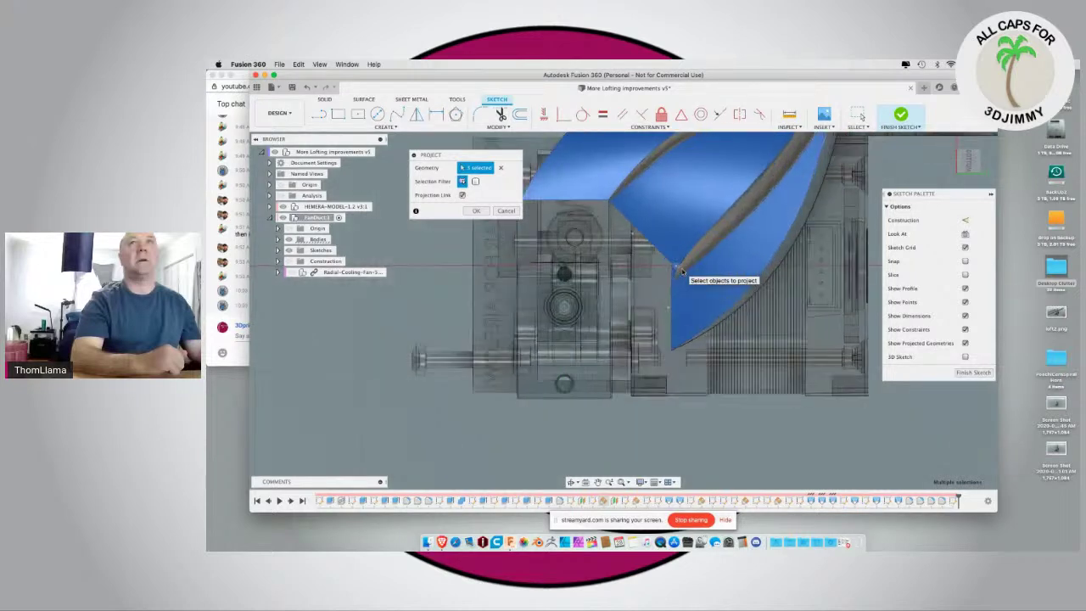
{"action": "left_click", "coordinate": [634, 177]}
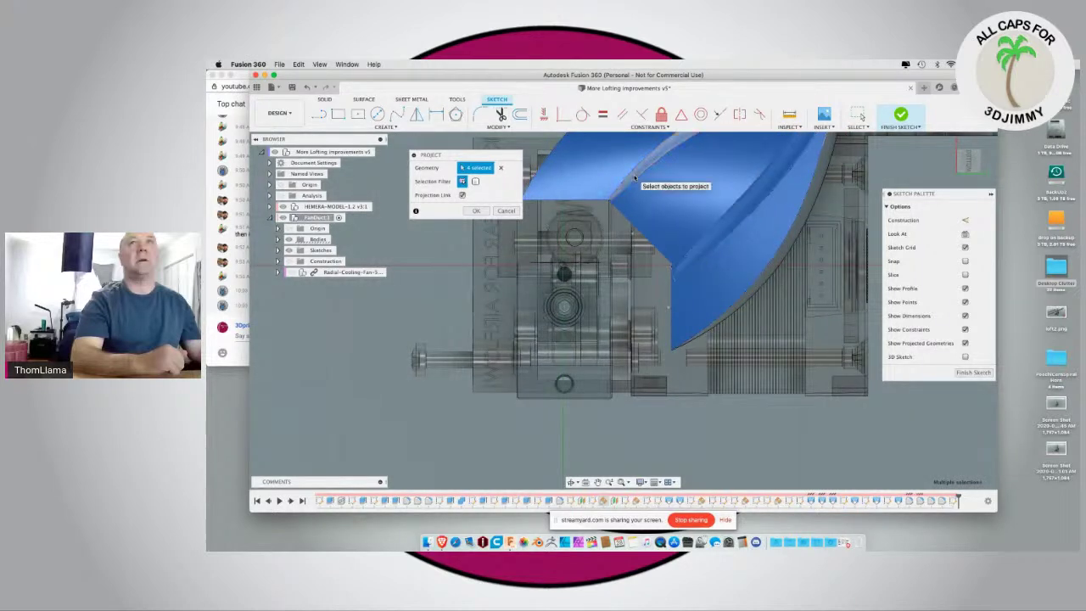
{"action": "left_click", "coordinate": [650, 178]}
{"action": "key", "text": "Return"}
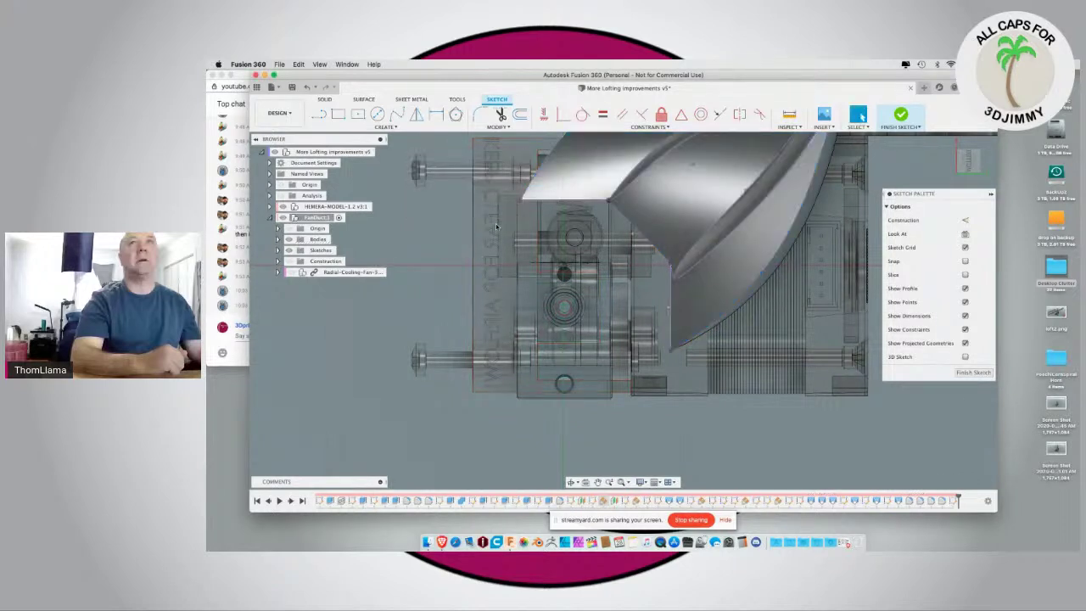
Step: Draw a three-point arc across the opening of each of the three duct outlets, joining the projected corner points
{"action": "left_click", "coordinate": [384, 127]}
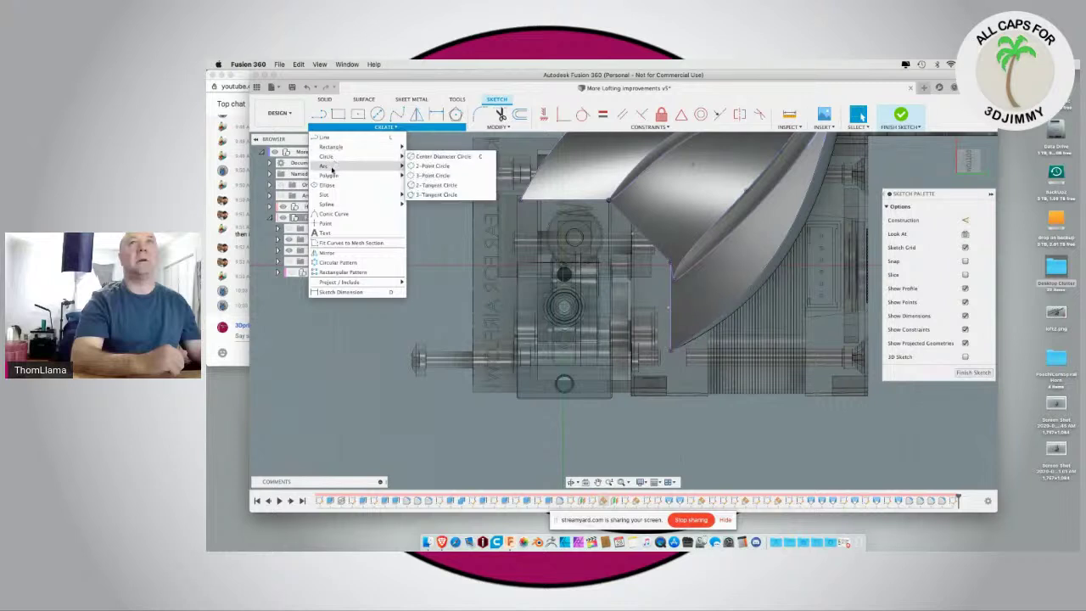
{"action": "mouse_move", "coordinate": [365, 165]}
{"action": "left_click", "coordinate": [428, 166]}
{"action": "left_click", "coordinate": [519, 200]}
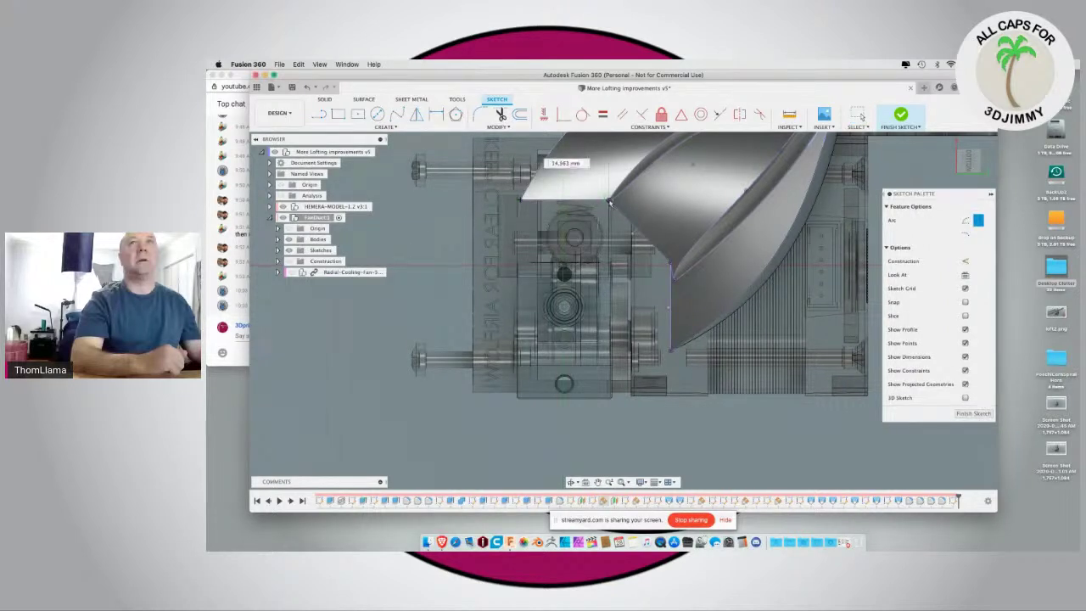
{"action": "left_click", "coordinate": [609, 202]}
{"action": "left_click", "coordinate": [572, 188]}
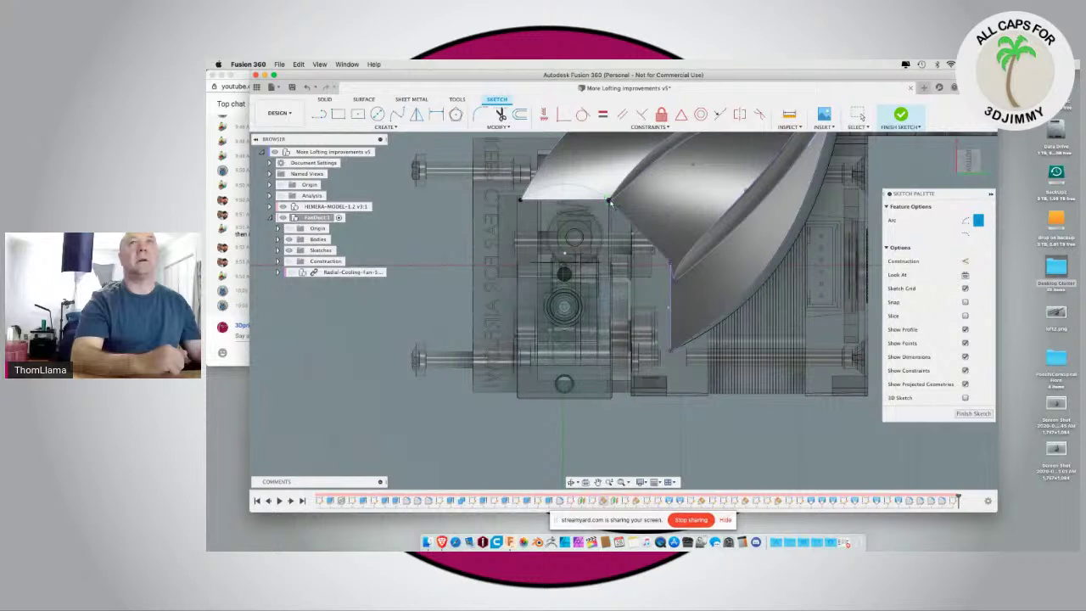
{"action": "left_click", "coordinate": [608, 202]}
{"action": "left_click", "coordinate": [672, 267]}
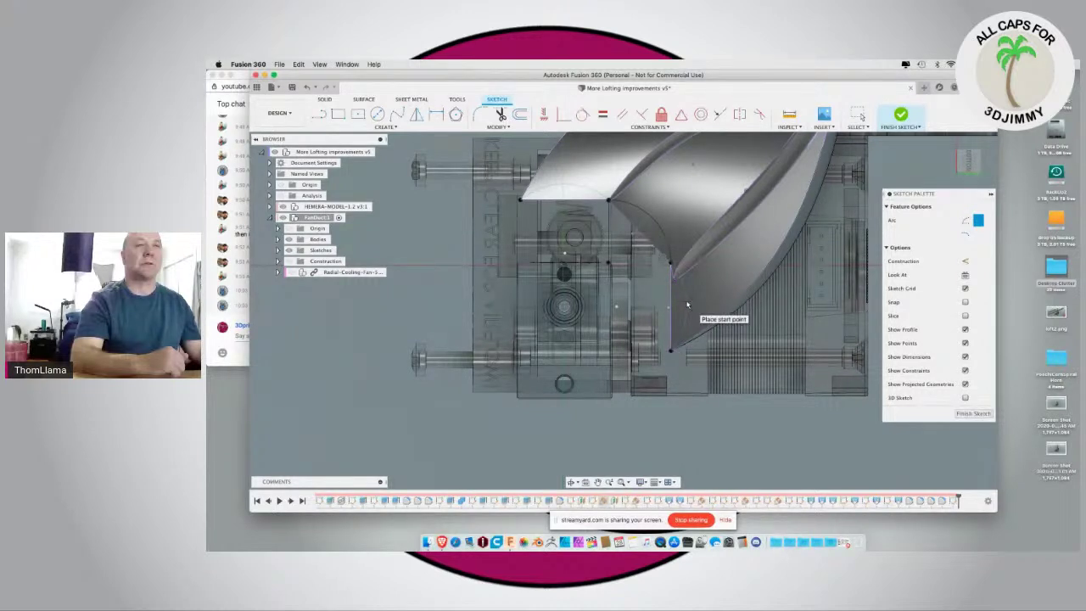
{"action": "key", "text": "Escape"}
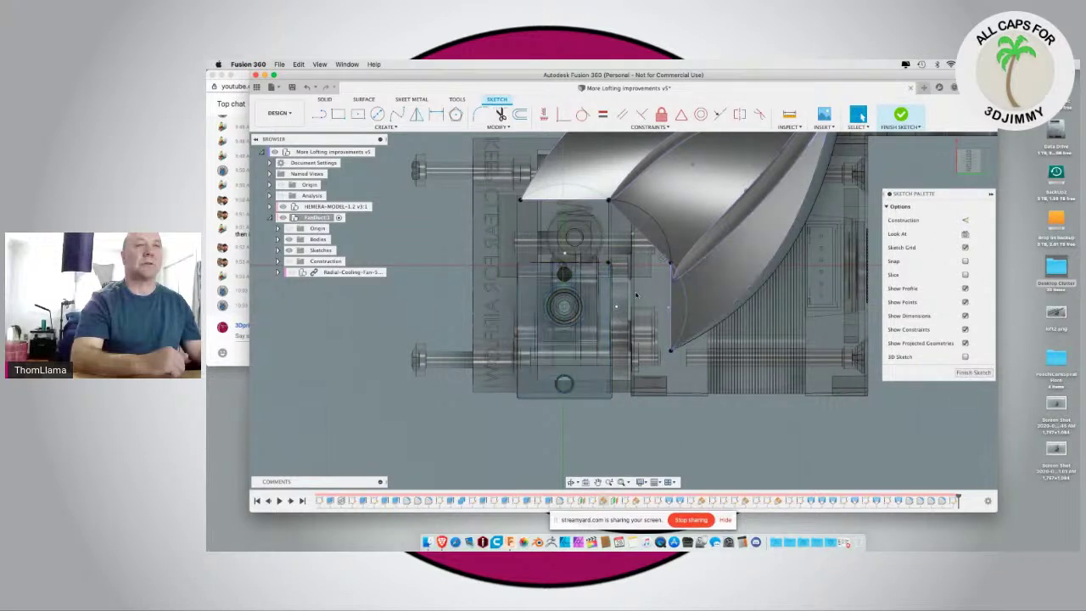
{"action": "key", "text": "l"}
{"action": "key", "text": "Escape"}
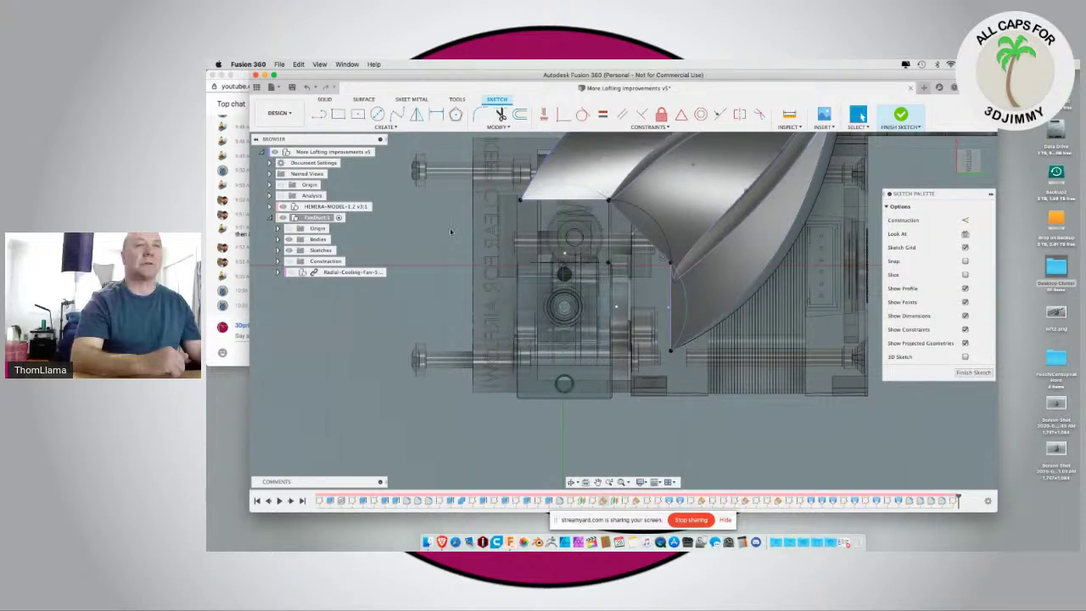
Step: Try to cut all three arc profiles through the duct outlets with an extrusion about 10.8 mm high
{"action": "middle_click_drag", "start_coordinate": [387, 248], "coordinate": [399, 193], "text": "shift"}
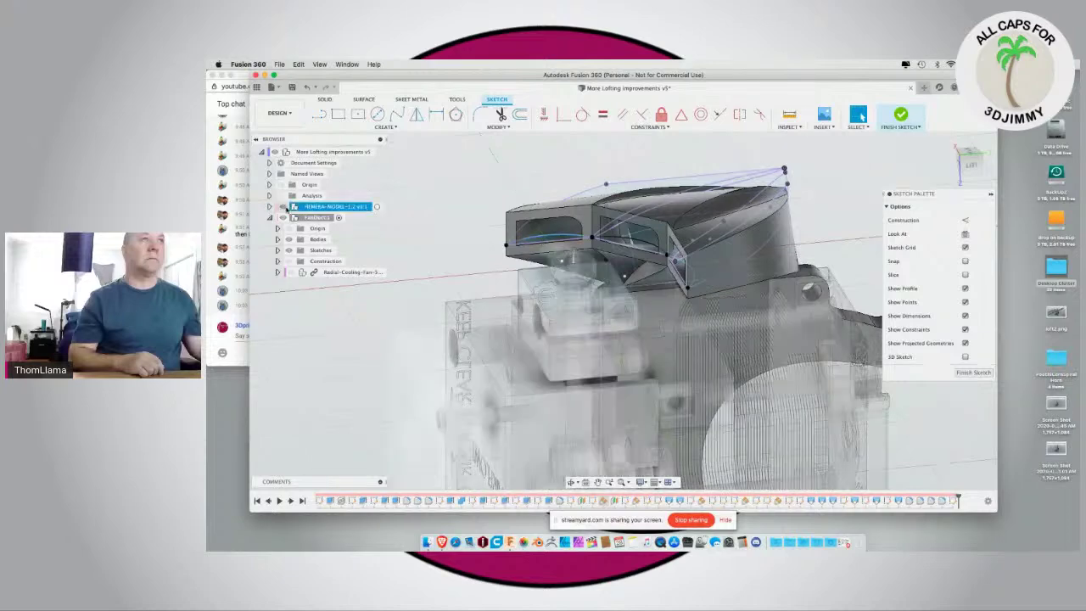
{"action": "left_click", "coordinate": [289, 240]}
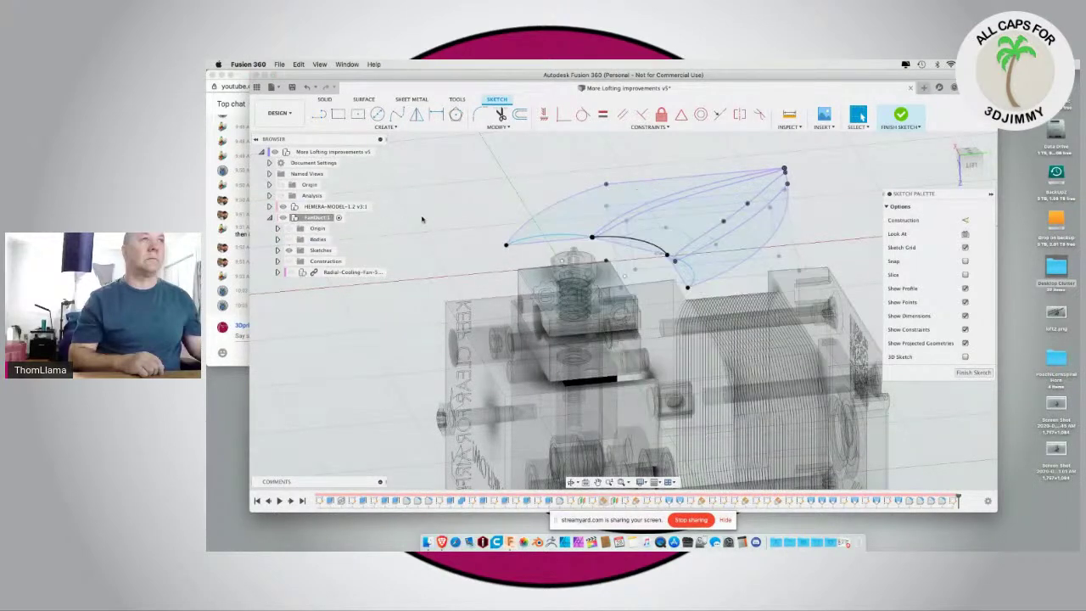
{"action": "middle_click_drag", "start_coordinate": [428, 238], "coordinate": [436, 275], "text": "shift"}
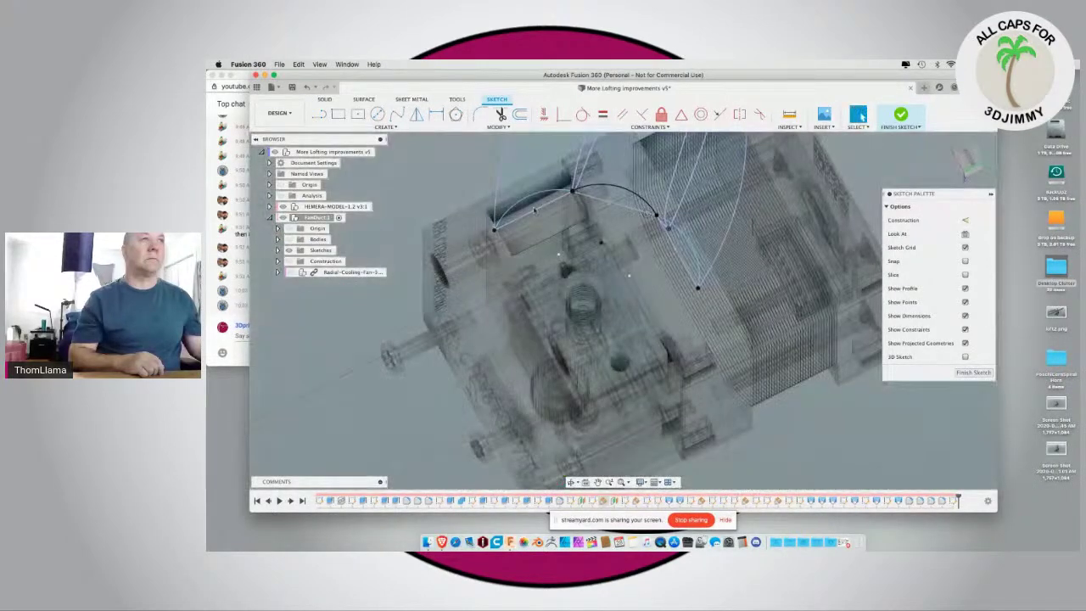
{"action": "left_click", "coordinate": [530, 203]}
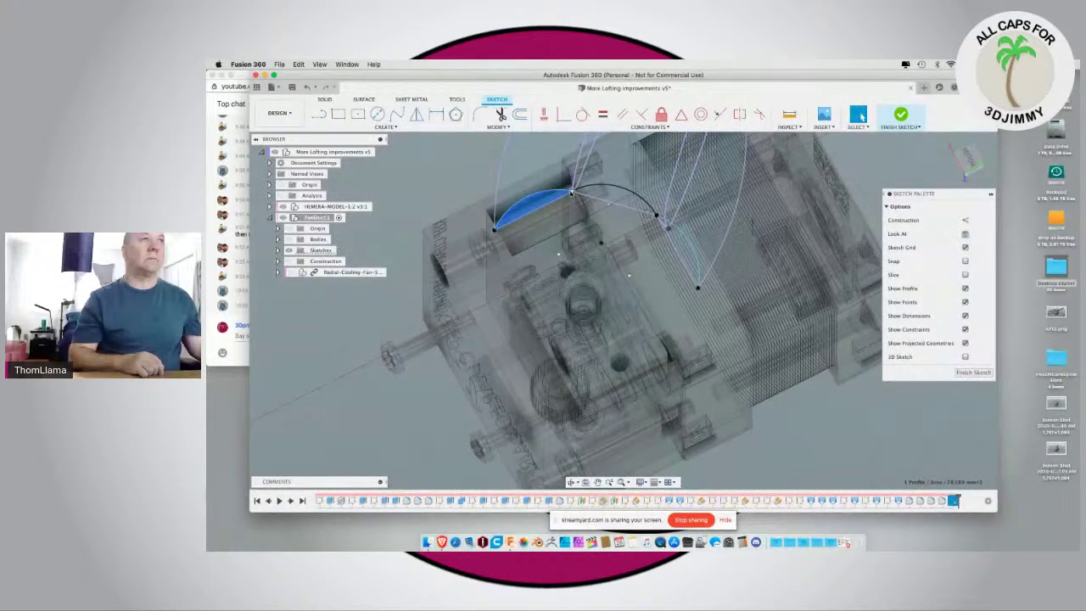
{"action": "left_click", "coordinate": [613, 197], "text": "shift"}
{"action": "left_click", "coordinate": [684, 246], "text": "shift"}
{"action": "middle_click_drag", "start_coordinate": [412, 209], "coordinate": [380, 173], "text": "shift"}
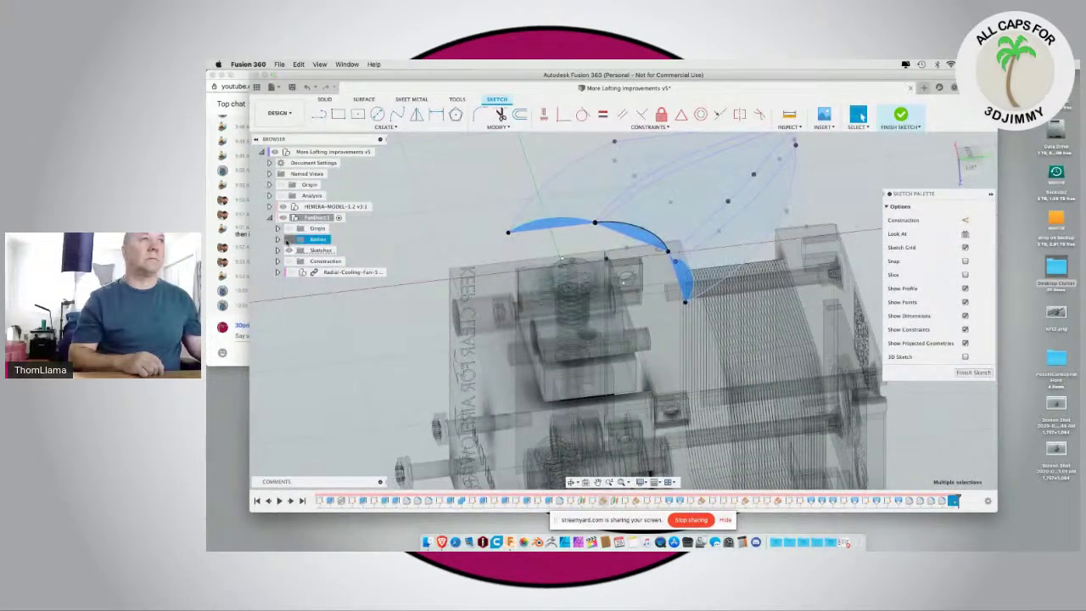
{"action": "left_click", "coordinate": [288, 240]}
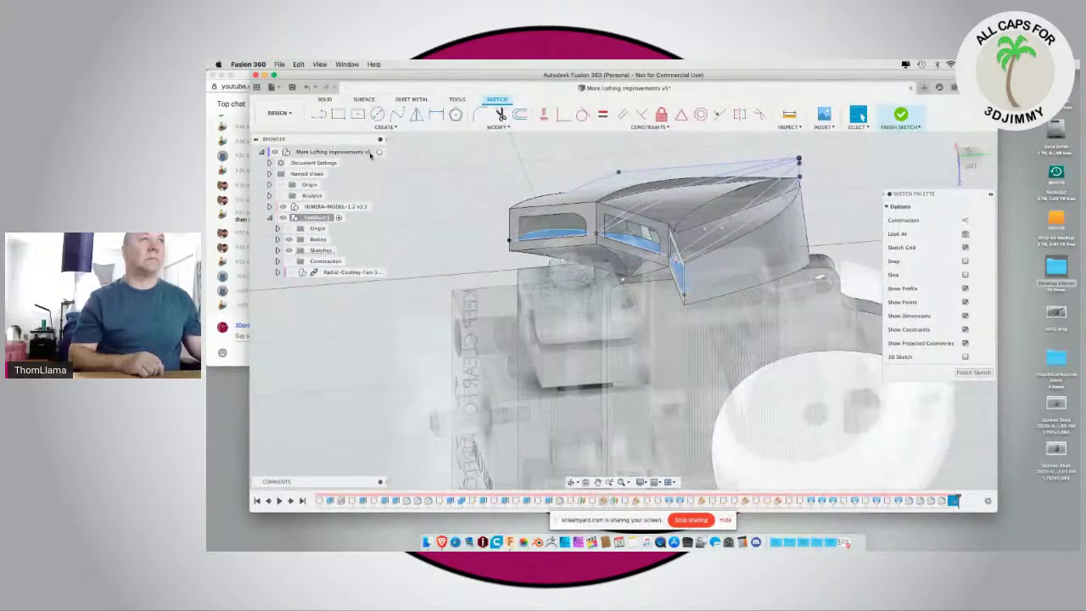
{"action": "left_click", "coordinate": [325, 100]}
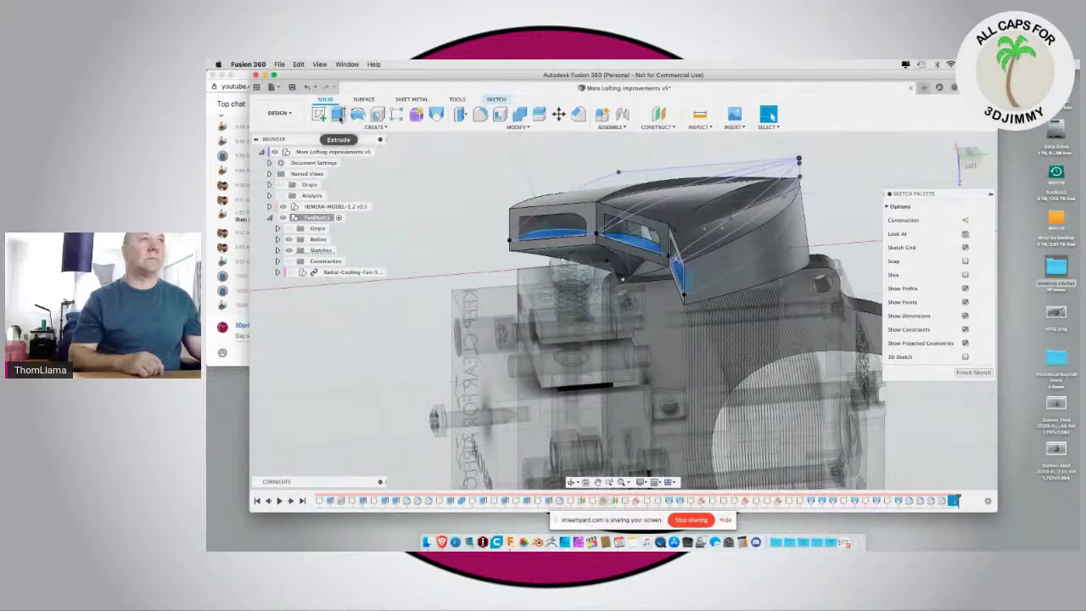
{"action": "left_click", "coordinate": [339, 115]}
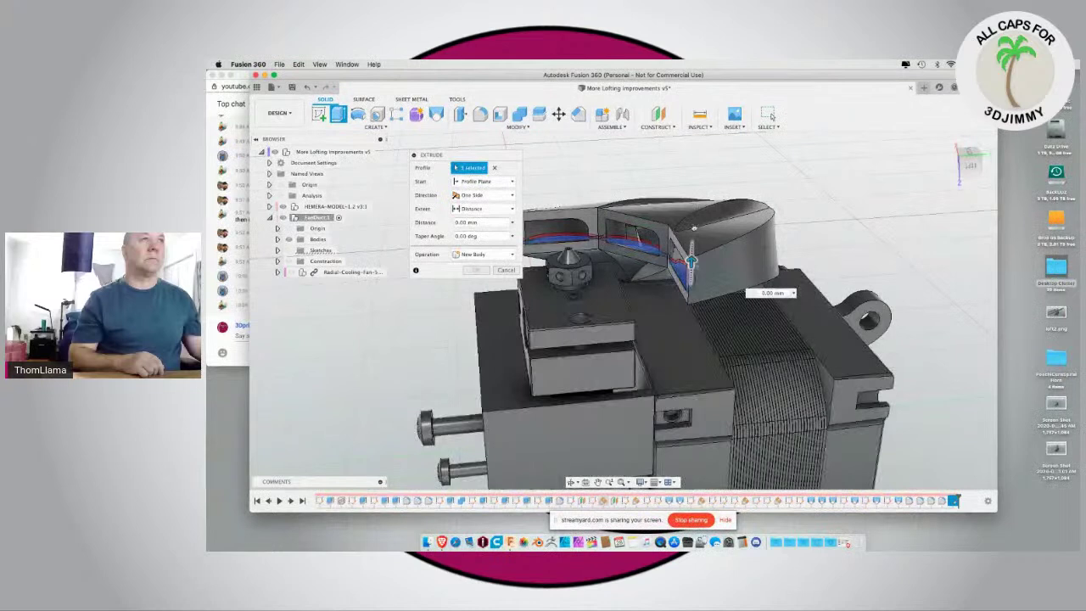
{"action": "left_click_drag", "start_coordinate": [691, 263], "coordinate": [691, 260]}
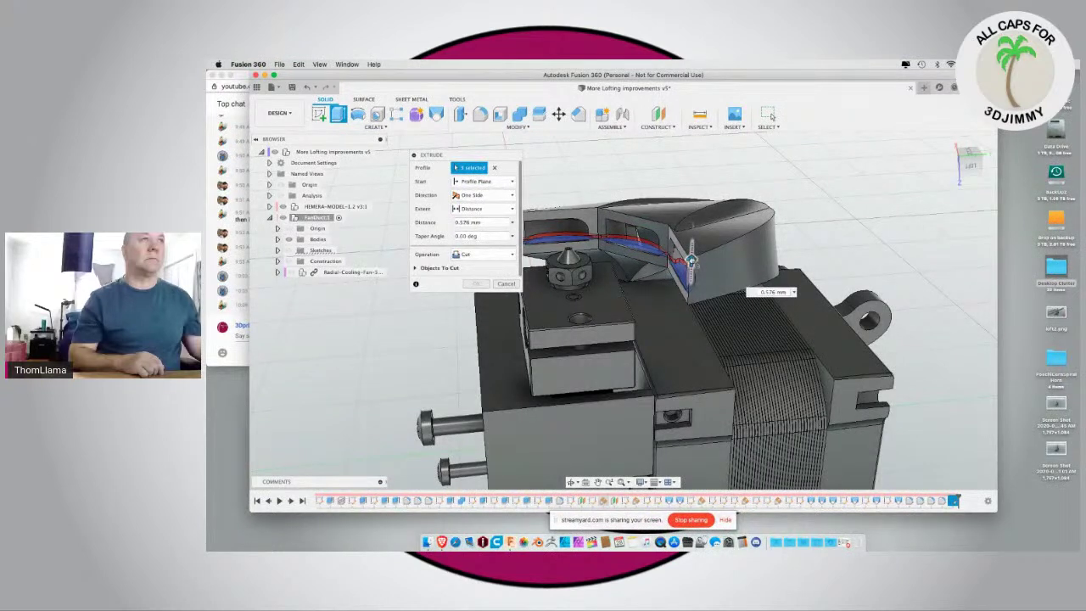
{"action": "left_click_drag", "start_coordinate": [692, 263], "coordinate": [693, 194]}
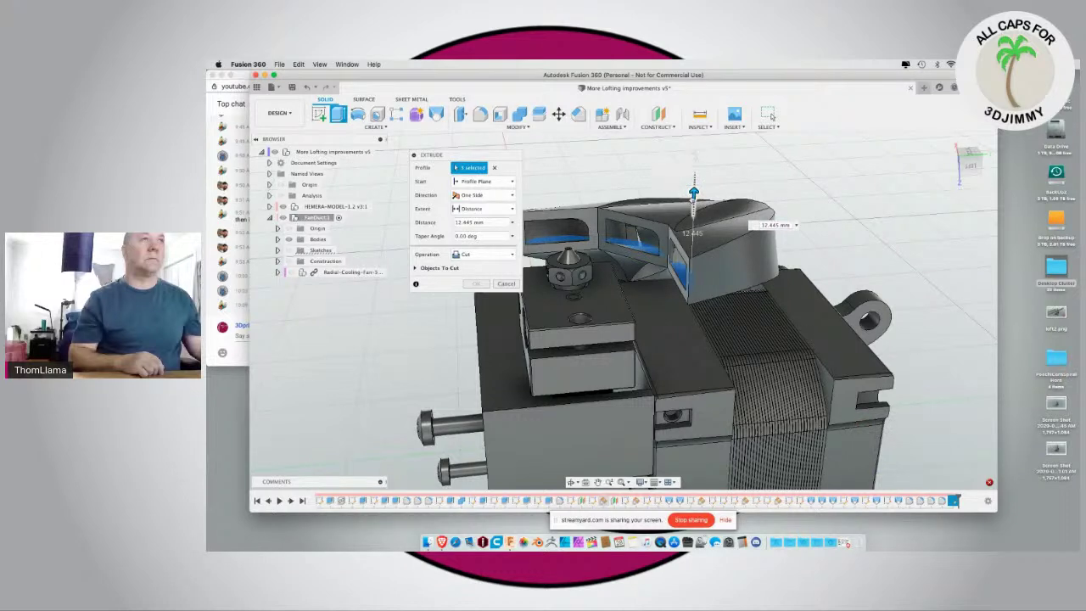
{"action": "left_click_drag", "start_coordinate": [693, 194], "coordinate": [694, 202]}
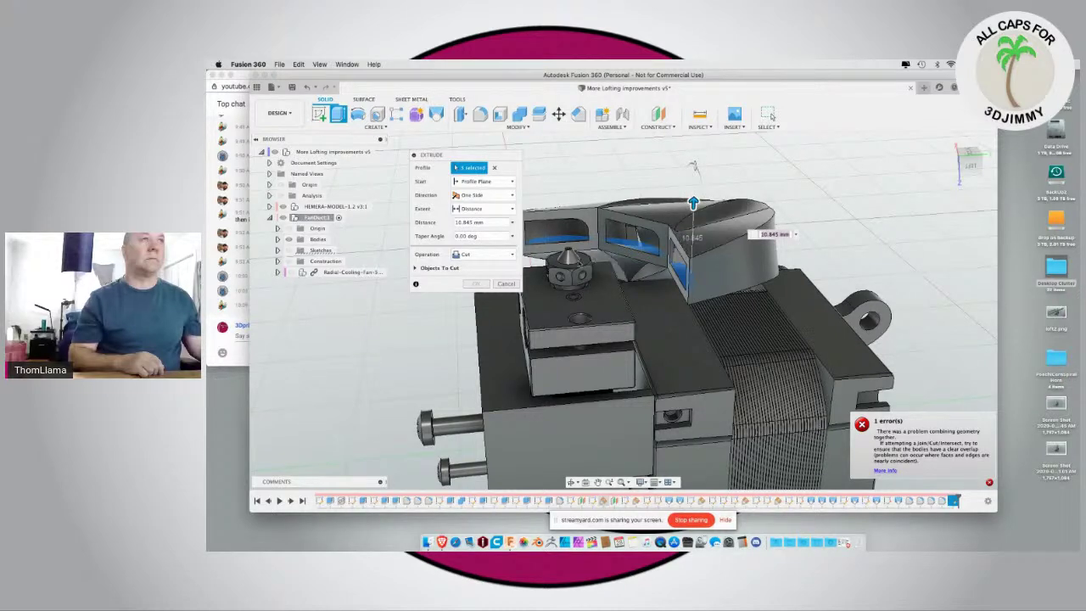
{"action": "left_click", "coordinate": [506, 284]}
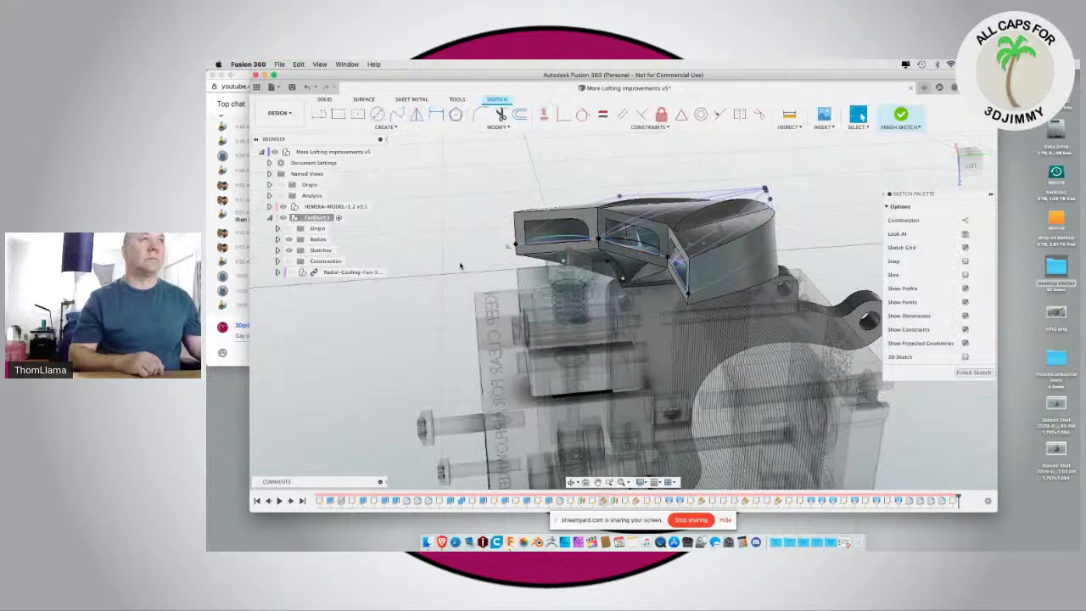
Step: Try to cut only the first outlet's arc profile, at about 6.2 mm and with the extent set to All
{"action": "left_click", "coordinate": [560, 240]}
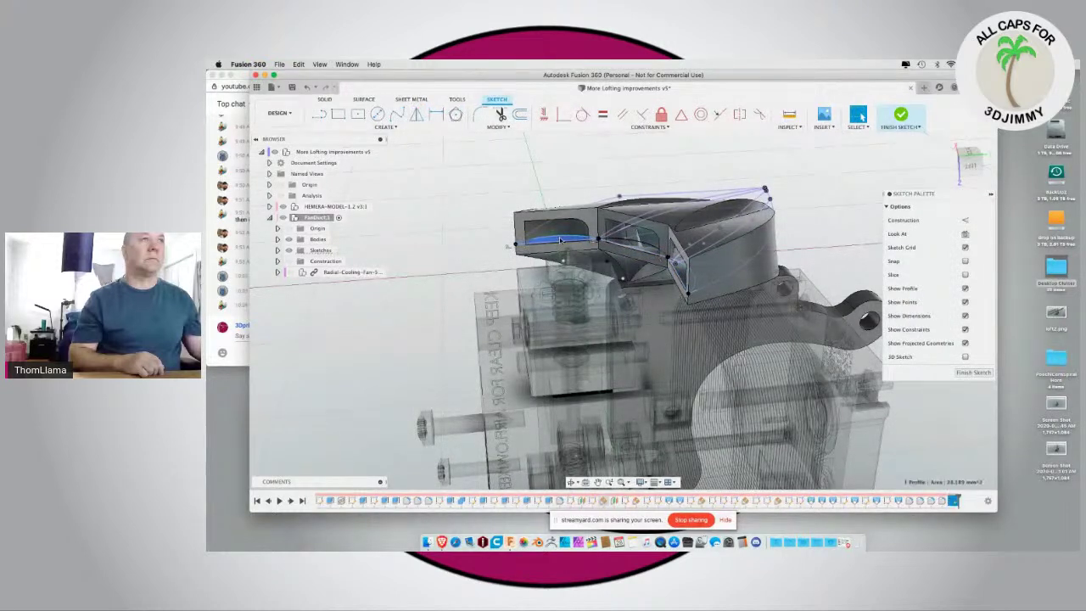
{"action": "left_click", "coordinate": [325, 100]}
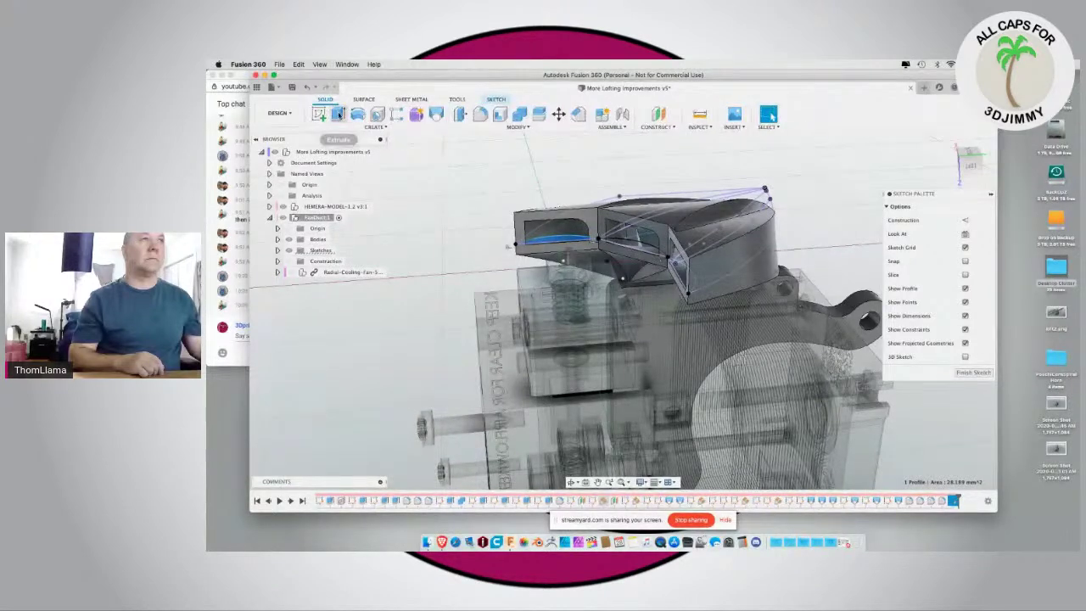
{"action": "left_click", "coordinate": [337, 115]}
{"action": "left_click_drag", "start_coordinate": [555, 227], "coordinate": [556, 204]}
{"action": "middle_click_drag", "start_coordinate": [603, 176], "coordinate": [599, 199], "text": "shift"}
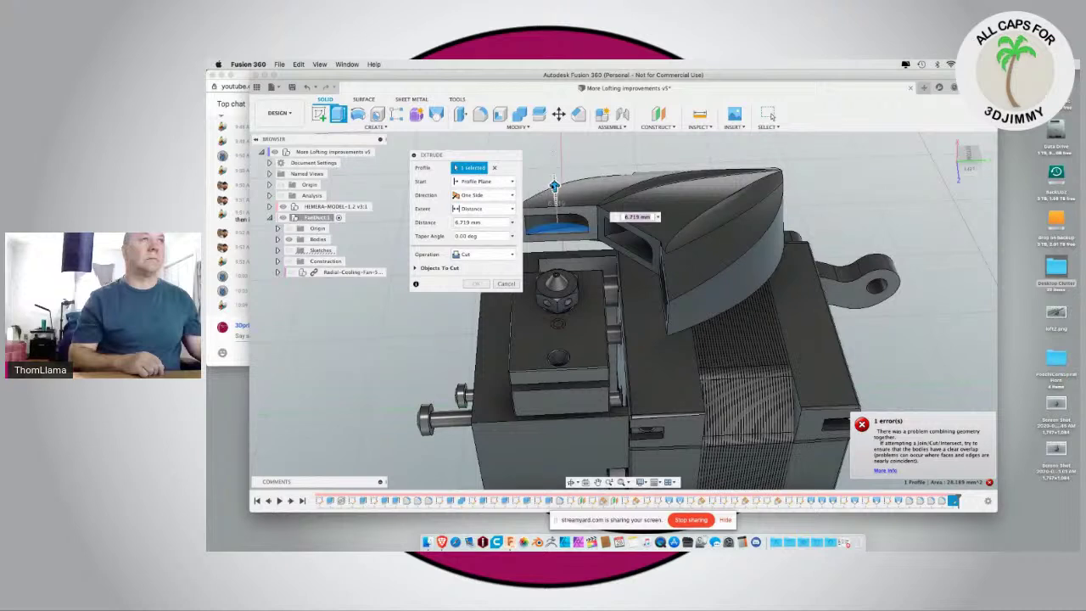
{"action": "left_click_drag", "start_coordinate": [554, 184], "coordinate": [555, 187]}
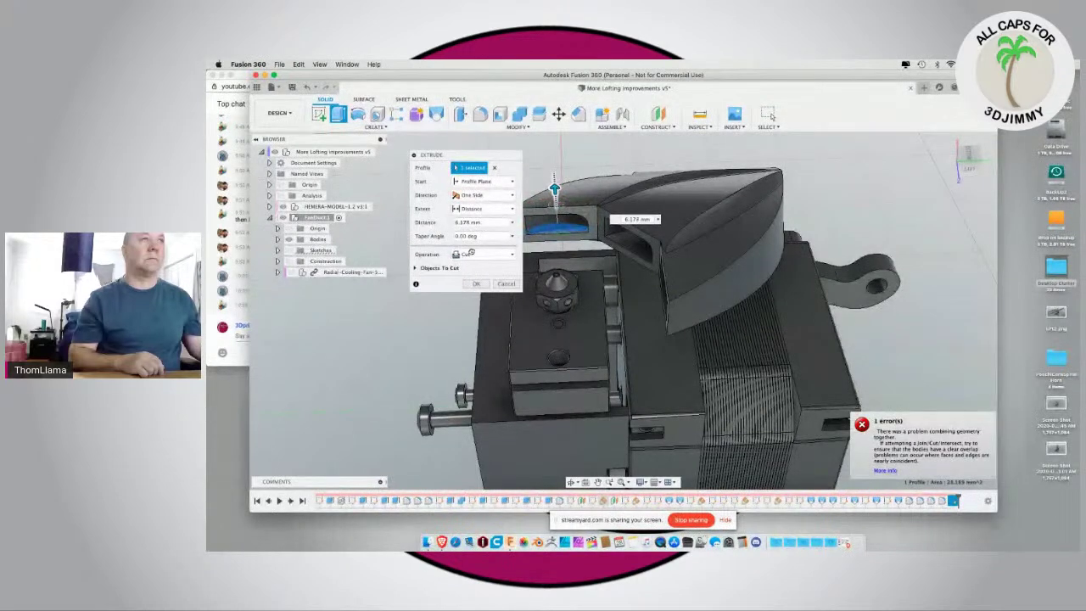
{"action": "left_click", "coordinate": [480, 208]}
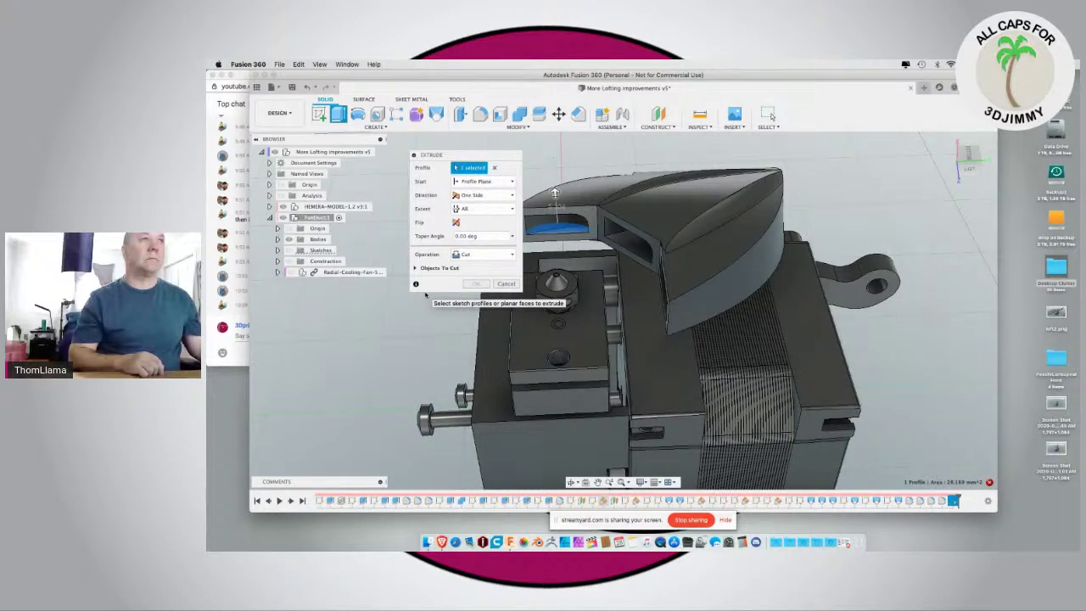
{"action": "left_click", "coordinate": [506, 283]}
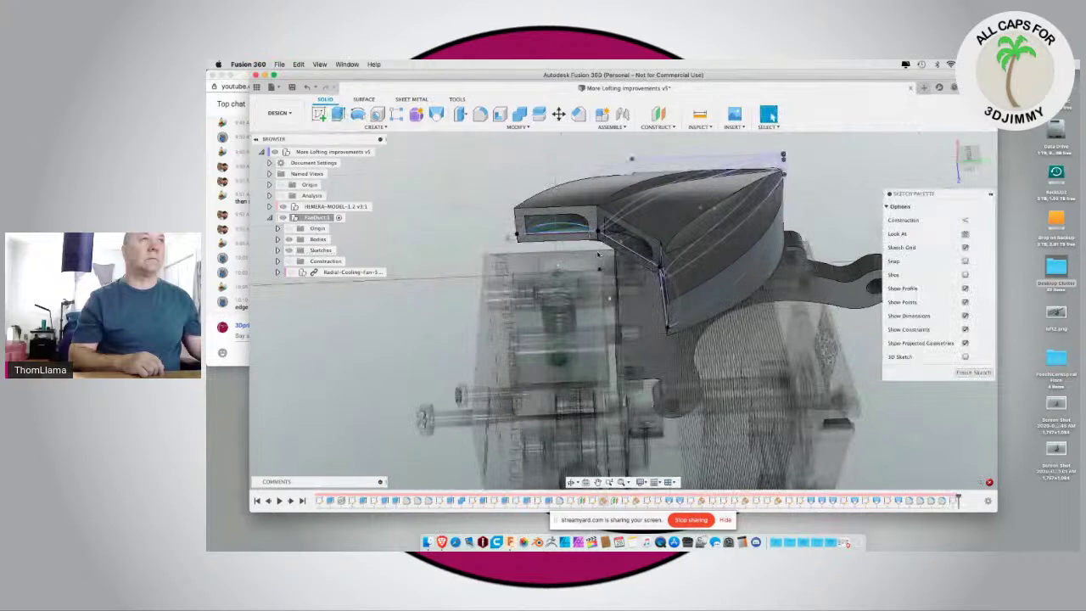
Step: Extrude the middle outlet's arc profile about 11.3 mm through the duct as a cut
{"action": "left_click", "coordinate": [626, 247]}
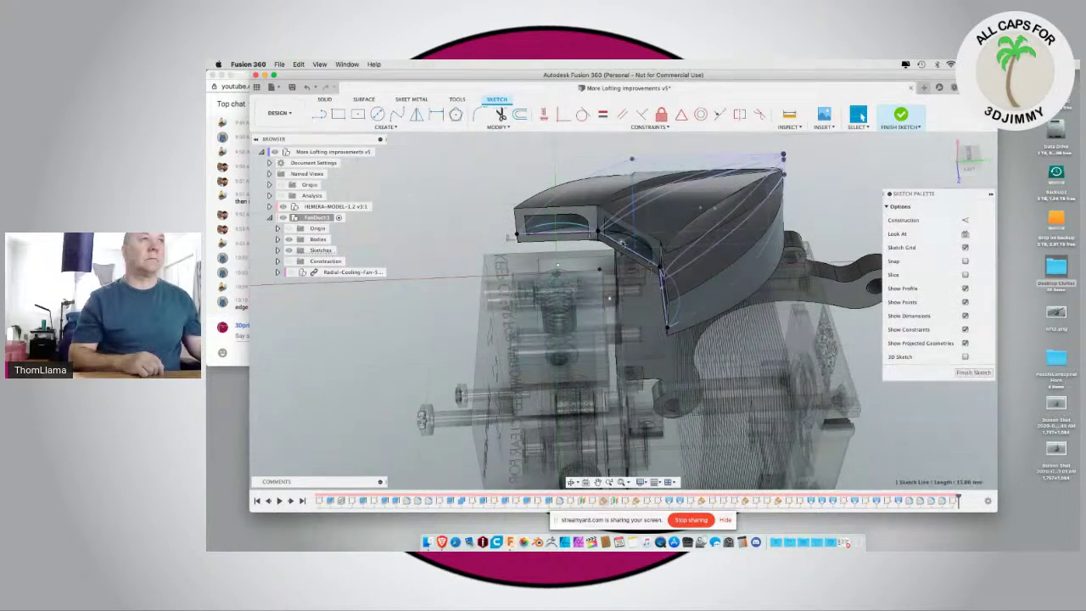
{"action": "left_click", "coordinate": [617, 240]}
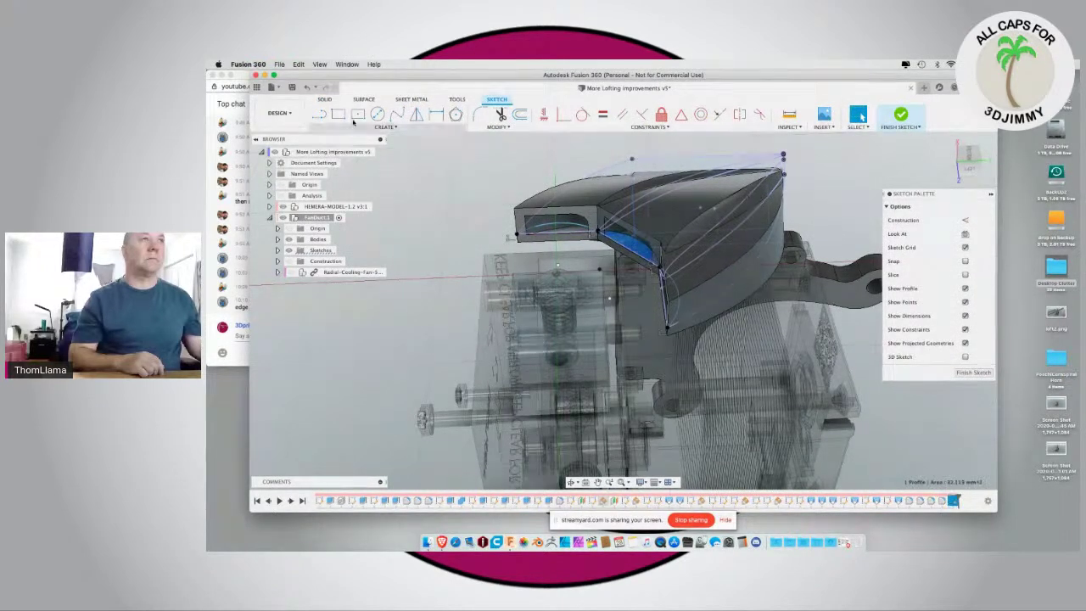
{"action": "left_click", "coordinate": [325, 100]}
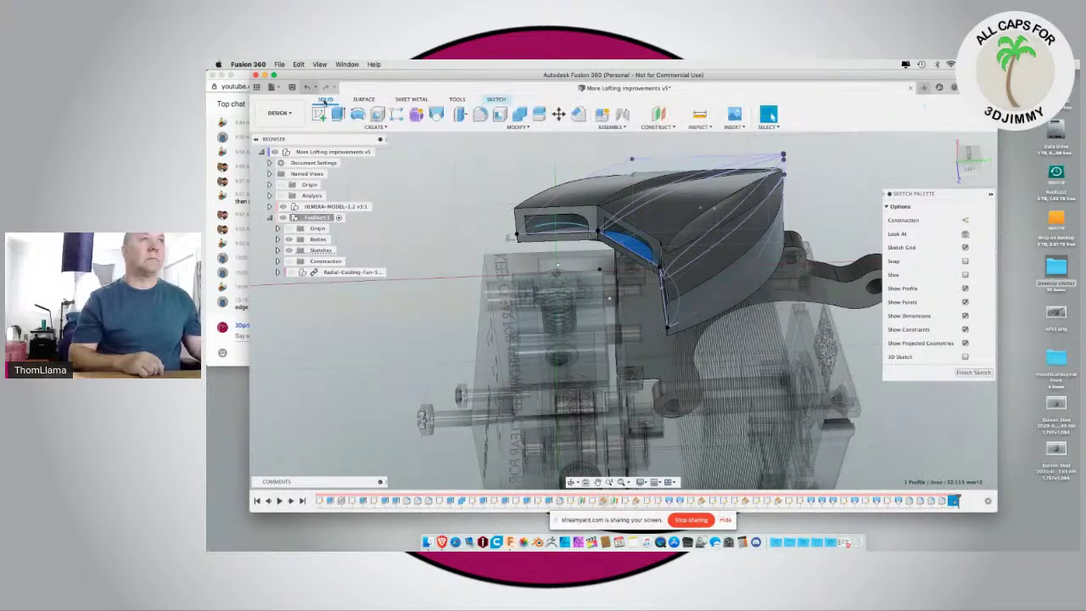
{"action": "left_click", "coordinate": [339, 116]}
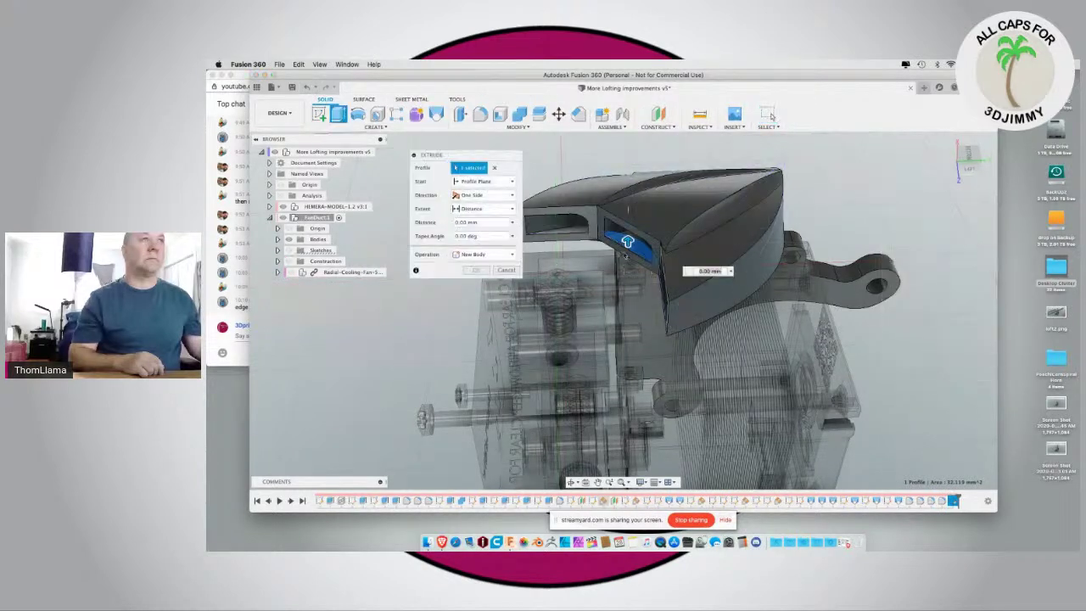
{"action": "left_click_drag", "start_coordinate": [627, 219], "coordinate": [628, 198]}
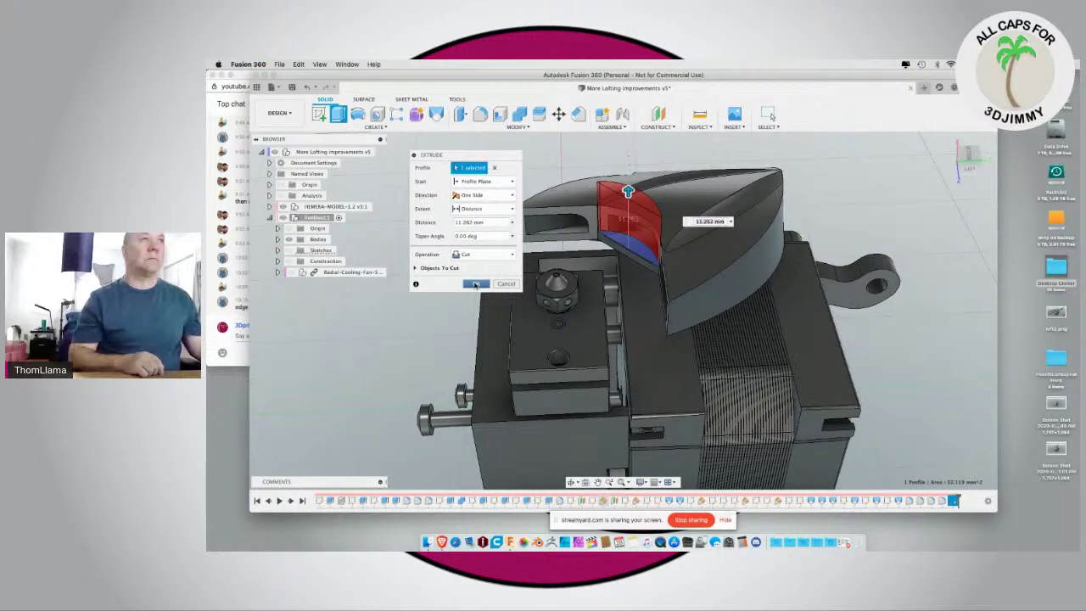
{"action": "left_click", "coordinate": [475, 284]}
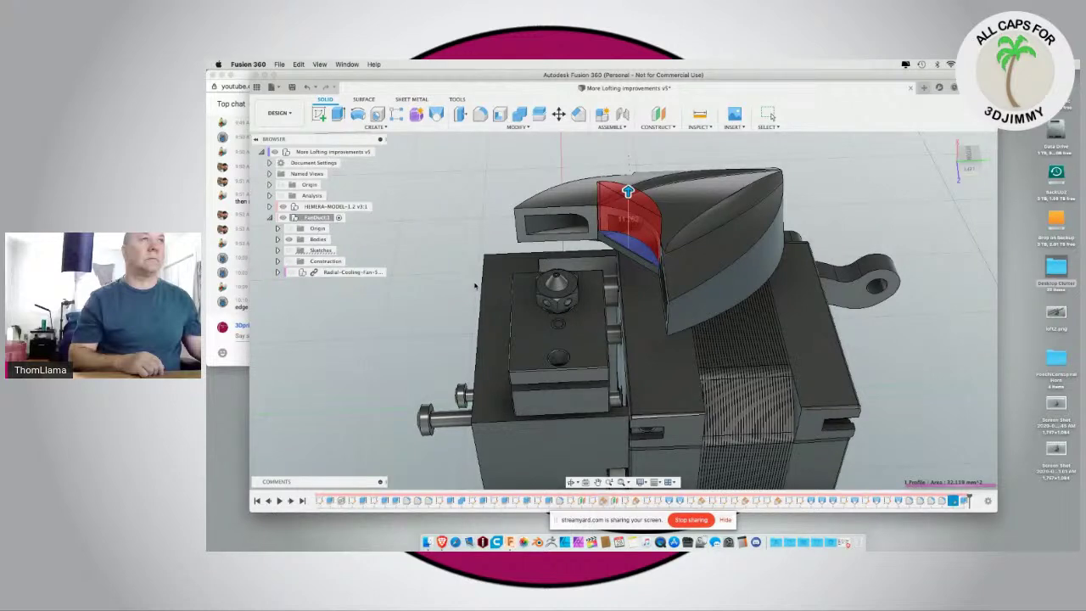
Step: Edit the middle outlet's extruded cut so that it starts from an offset plane 3 mm from the profile
{"action": "middle_click_drag", "start_coordinate": [458, 260], "coordinate": [423, 266], "text": "shift"}
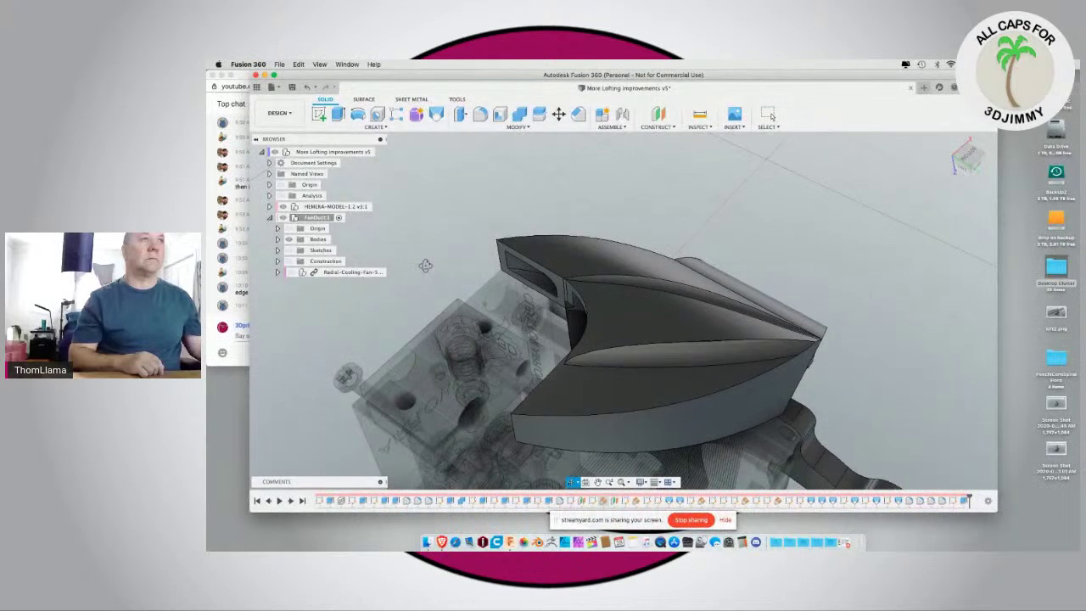
{"action": "key", "text": "Escape"}
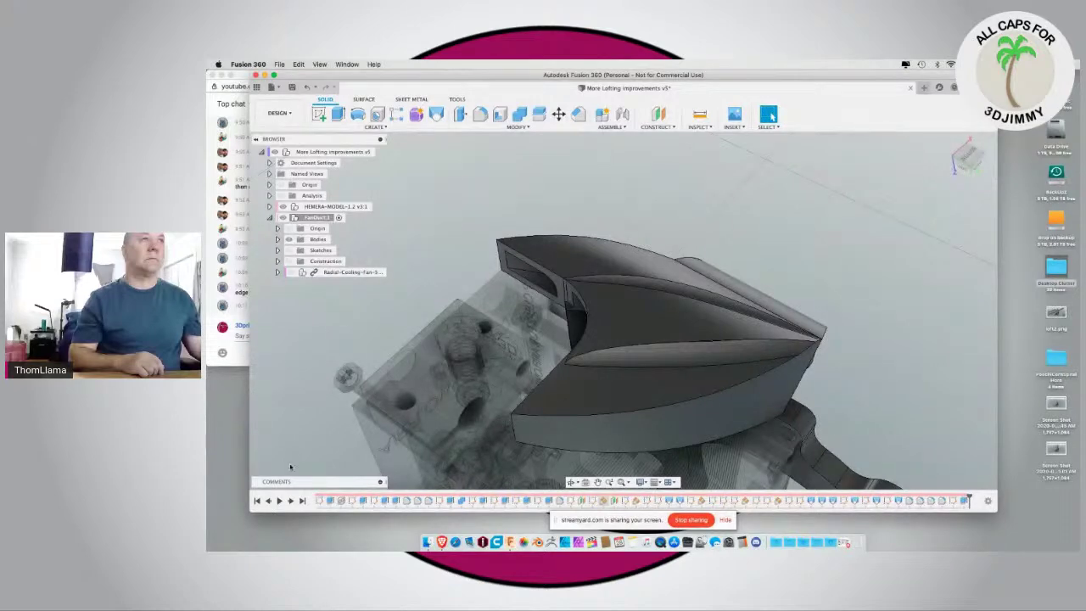
{"action": "middle_click_drag", "start_coordinate": [526, 356], "coordinate": [493, 286], "text": "shift"}
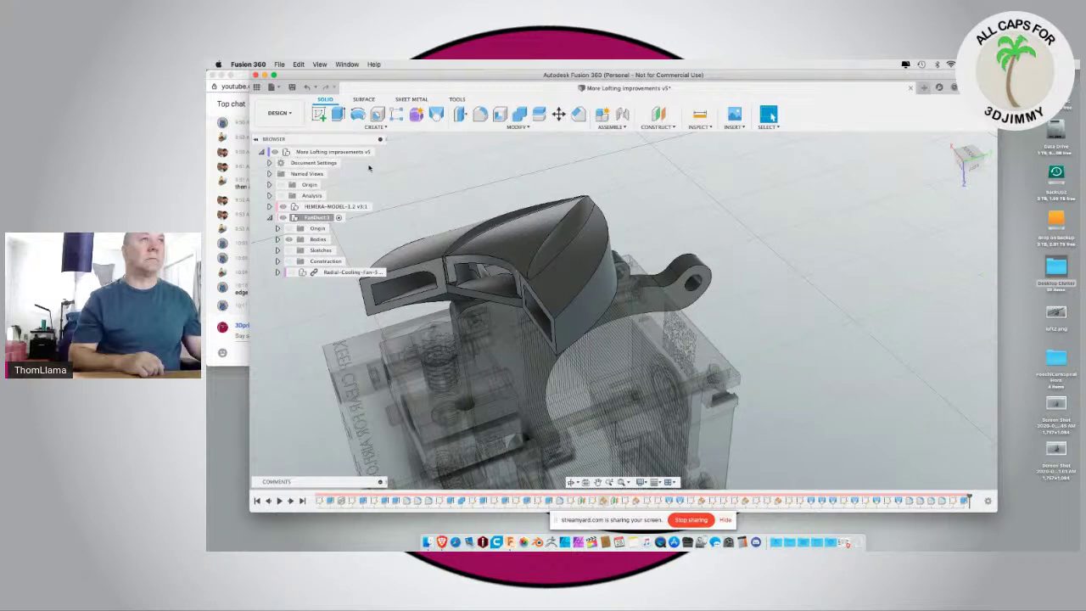
{"action": "right_click", "coordinate": [965, 502]}
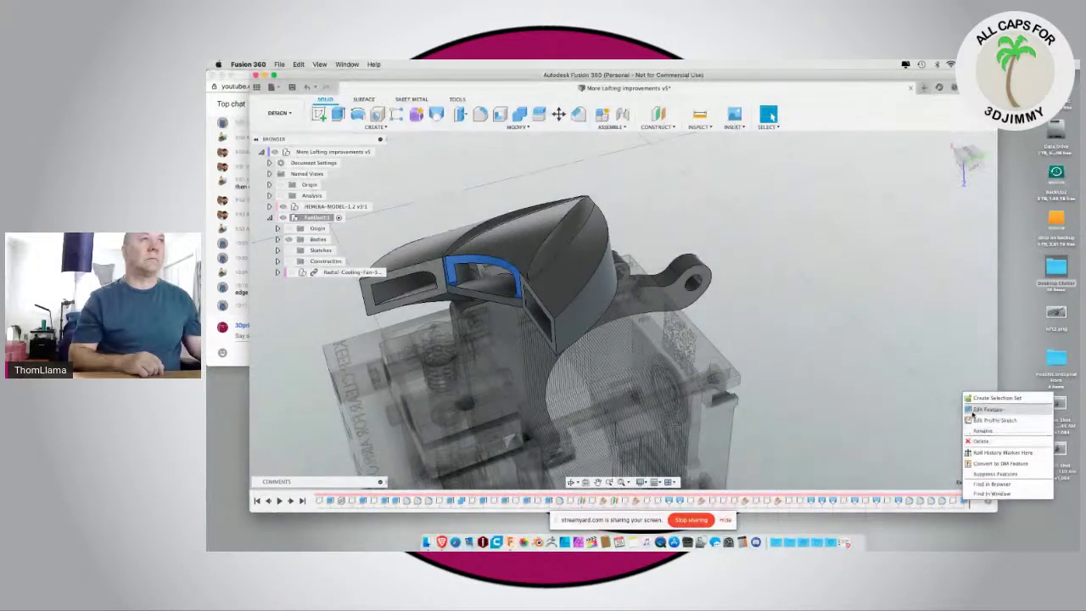
{"action": "left_click", "coordinate": [885, 399]}
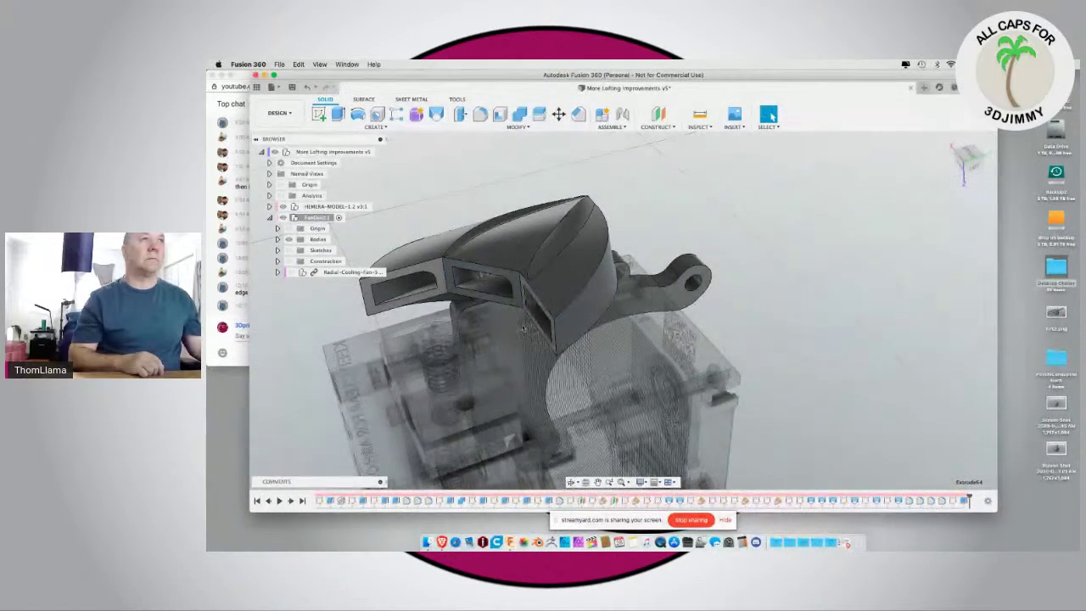
{"action": "left_click_drag", "start_coordinate": [454, 157], "coordinate": [796, 147]}
{"action": "left_click", "coordinate": [808, 171]}
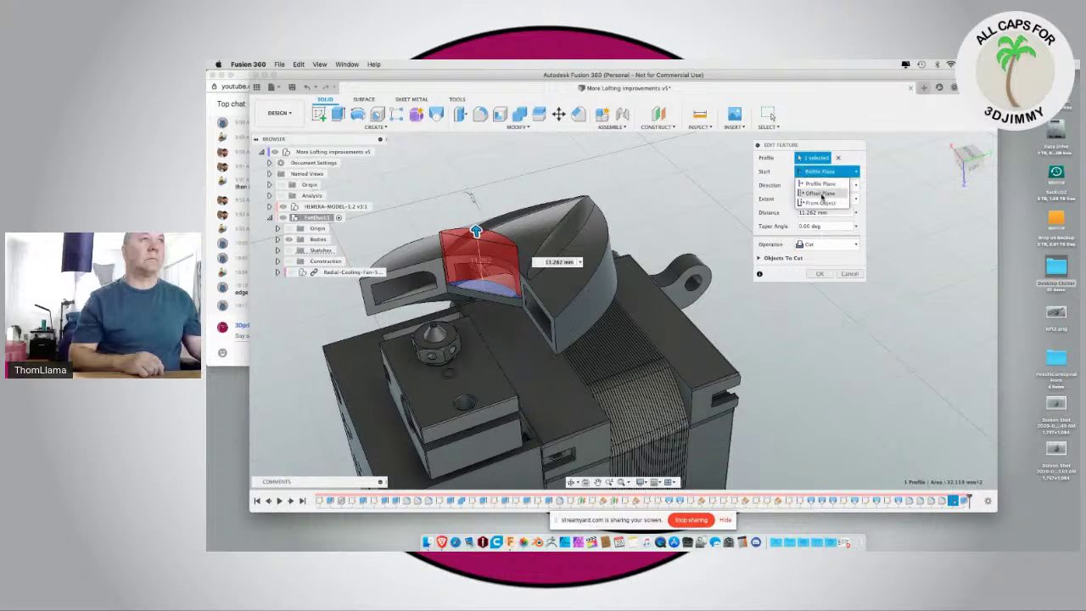
{"action": "left_click", "coordinate": [820, 193]}
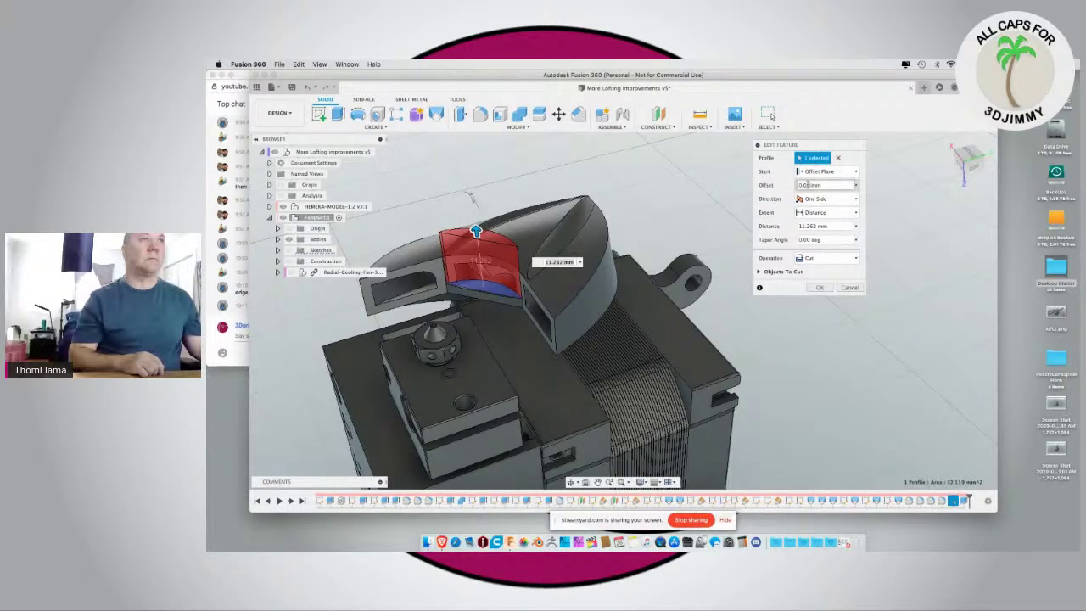
{"action": "left_click_drag", "start_coordinate": [810, 184], "coordinate": [795, 187]}
{"action": "type", "text": "5"}
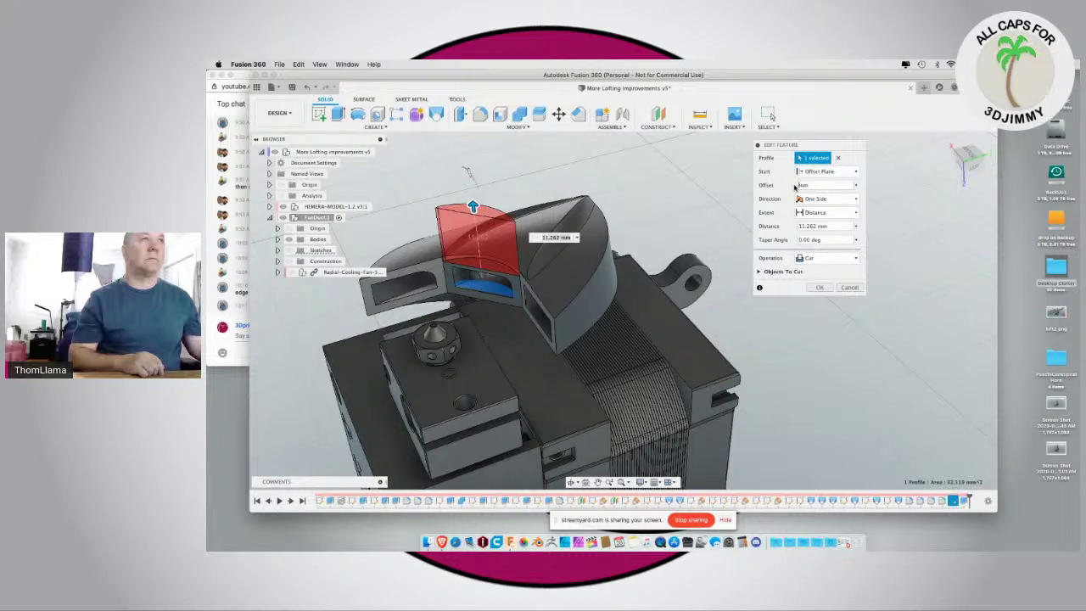
{"action": "type", "text": "1"}
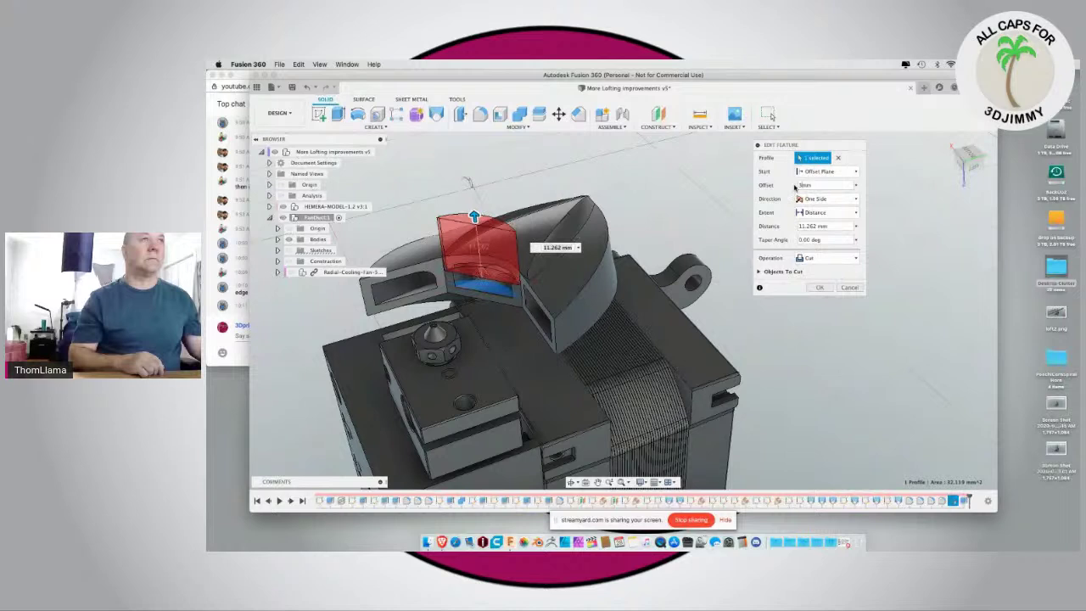
{"action": "left_click", "coordinate": [820, 286]}
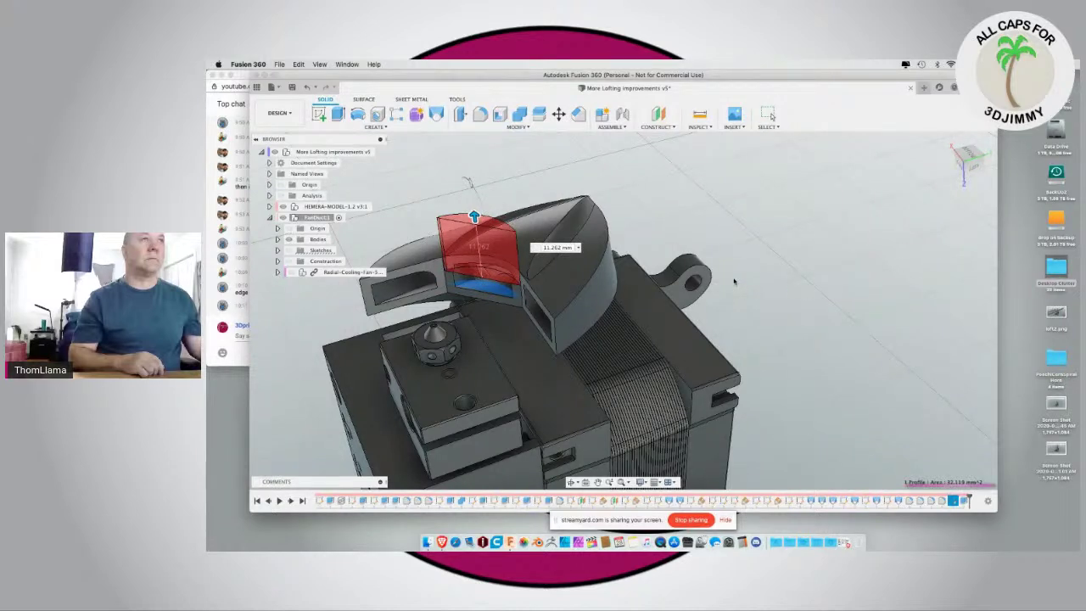
Step: Roll the history back before the middle outlet's cut and try to move the arc sketch ahead of the duct's last fillets
{"action": "middle_click_drag", "start_coordinate": [559, 242], "coordinate": [412, 321], "text": "shift"}
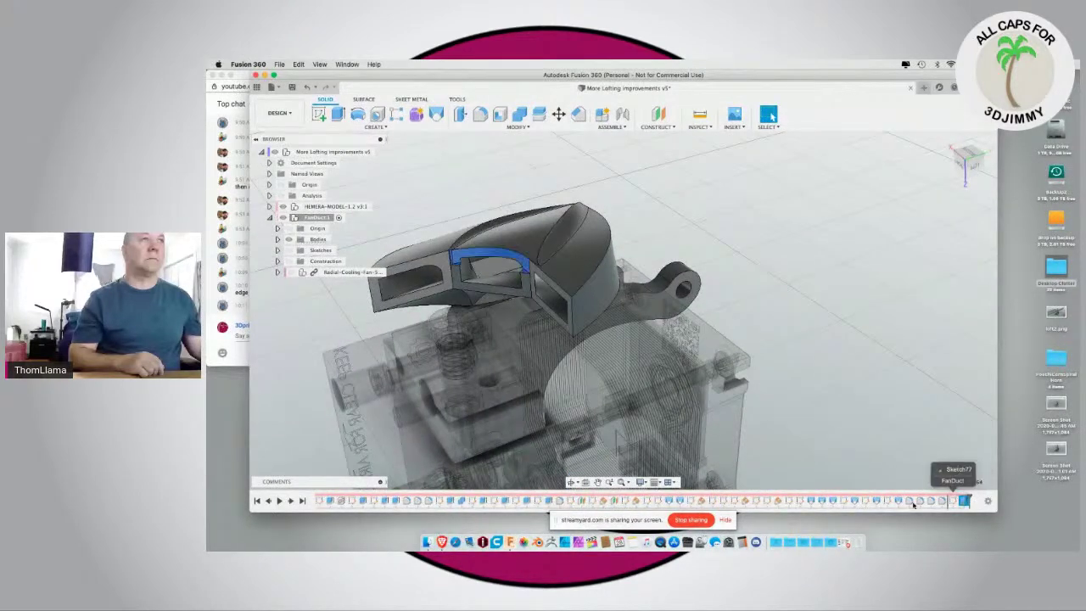
{"action": "double_click", "coordinate": [952, 499]}
{"action": "left_click_drag", "start_coordinate": [963, 502], "coordinate": [957, 519]}
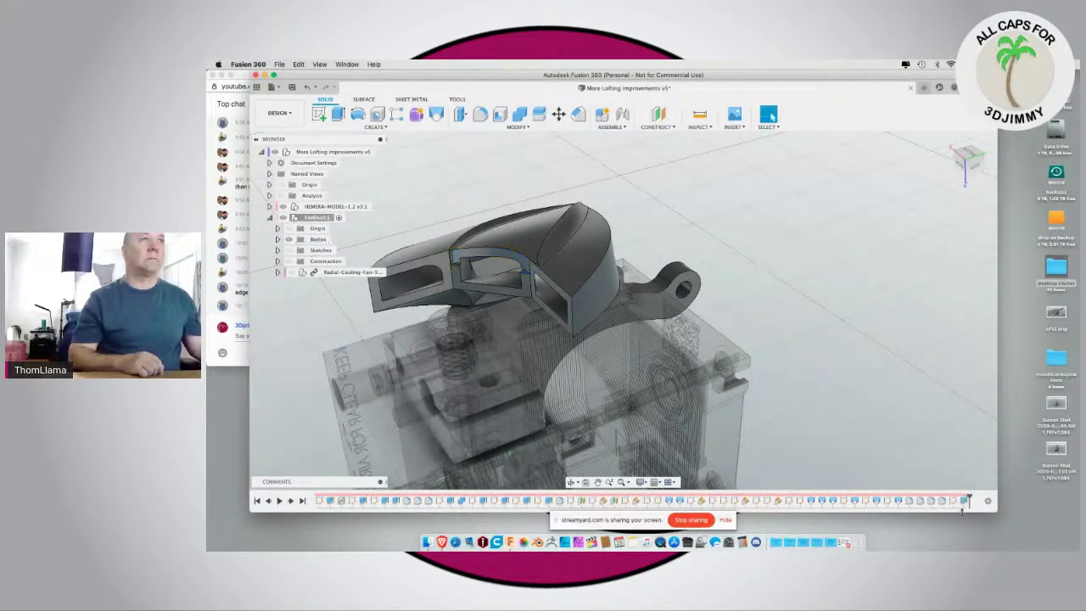
{"action": "left_click", "coordinate": [963, 501]}
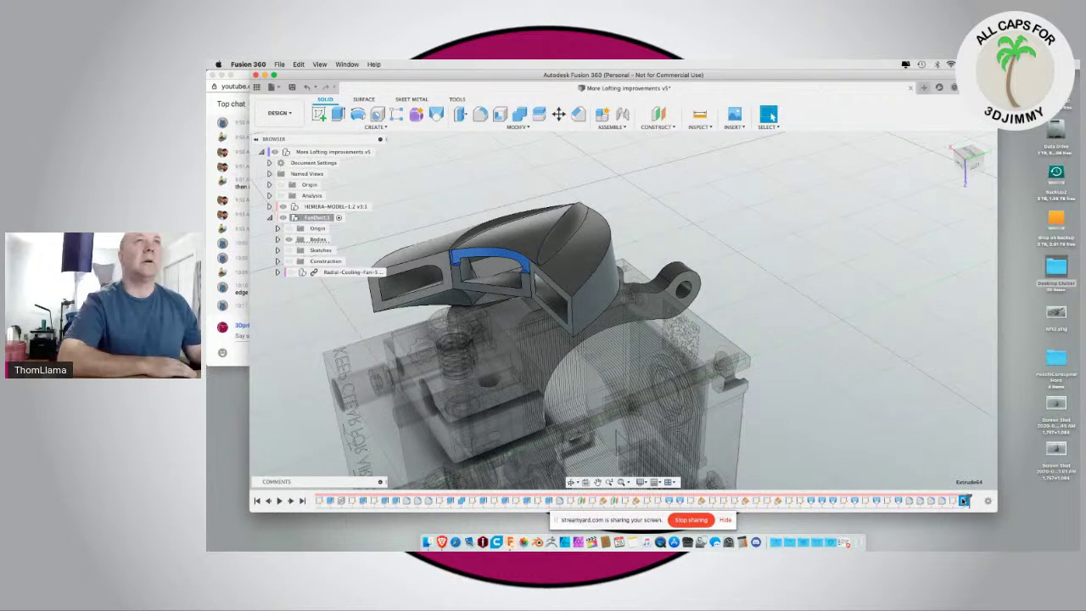
{"action": "left_click_drag", "start_coordinate": [968, 500], "coordinate": [957, 500]}
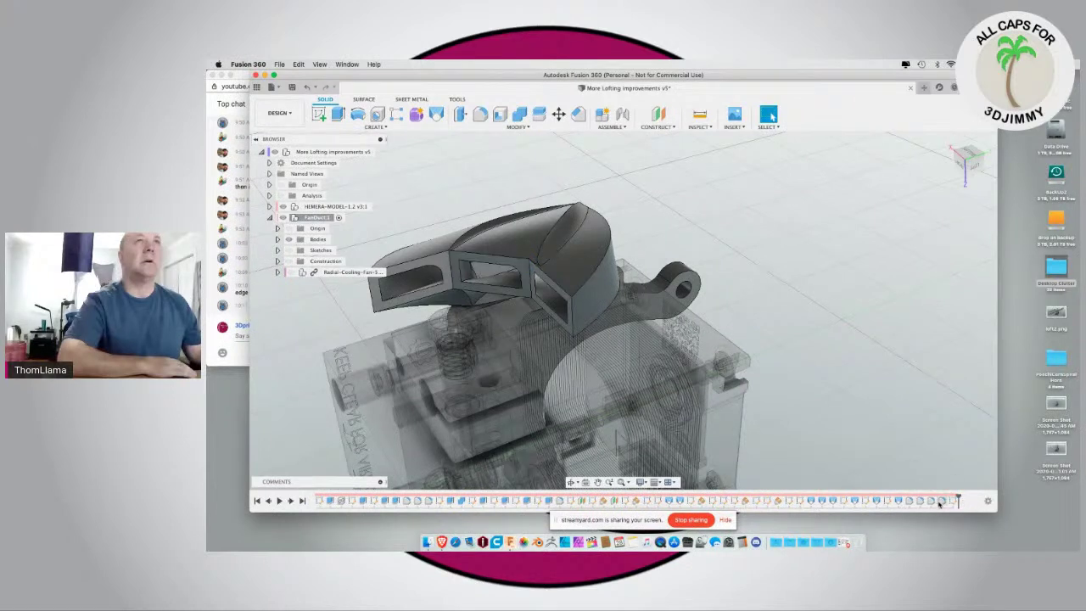
{"action": "left_click", "coordinate": [954, 501]}
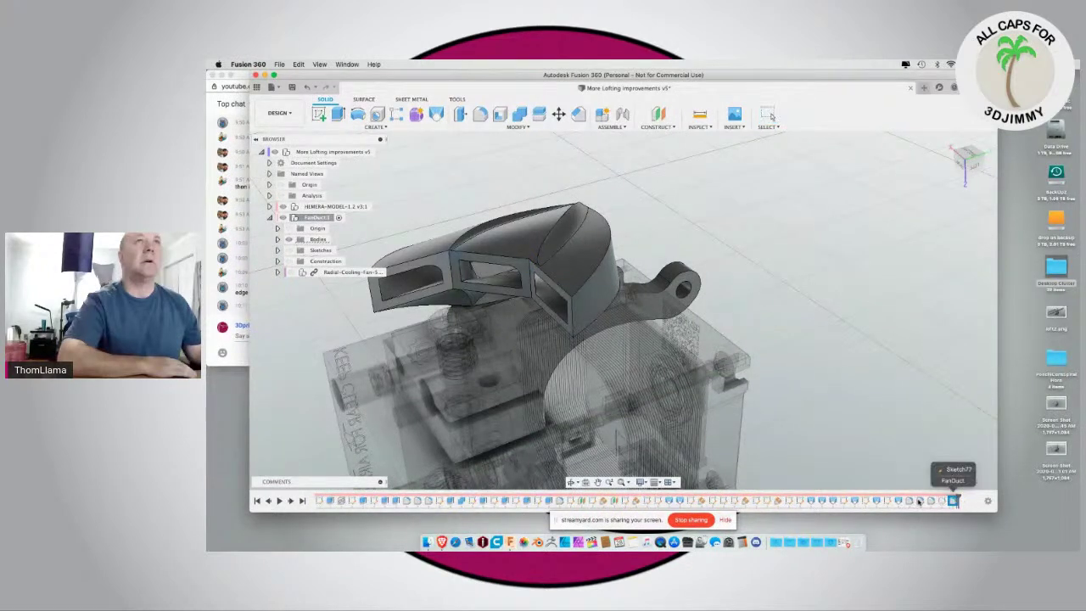
{"action": "left_click", "coordinate": [959, 501]}
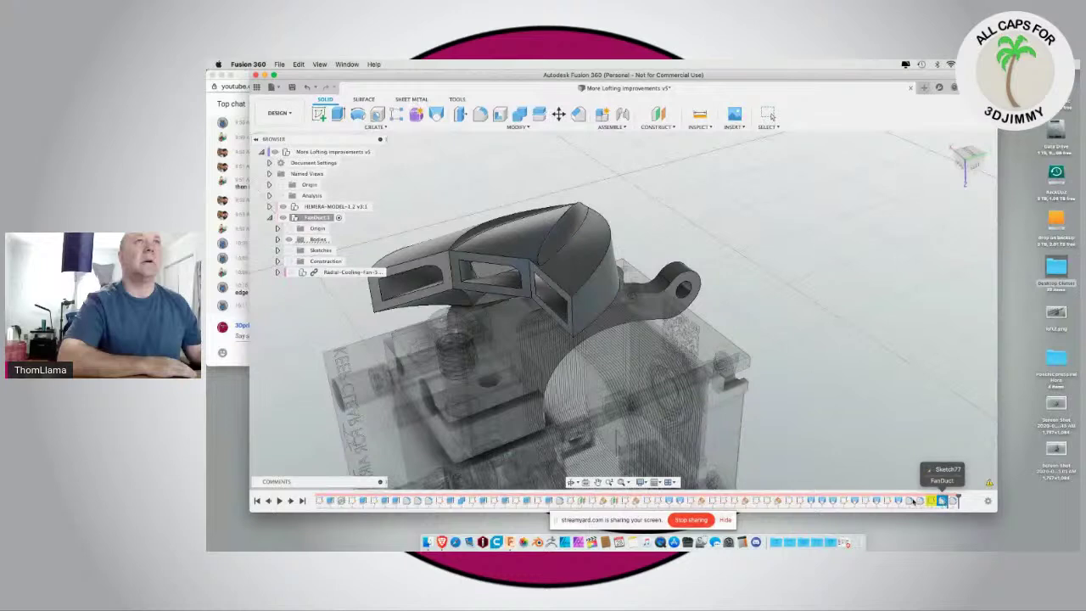
{"action": "left_click_drag", "start_coordinate": [921, 502], "coordinate": [928, 502]}
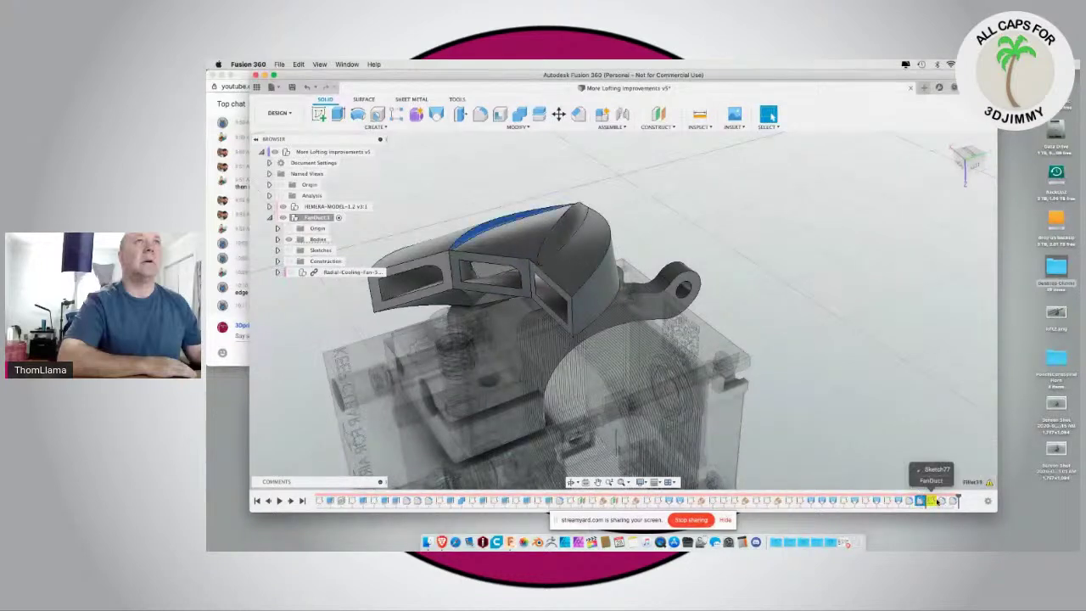
Step: Delete the outlet arc sketch and roll the history back to before the duct's edge fillets
{"action": "left_click", "coordinate": [933, 501]}
{"action": "key", "text": "Delete"}
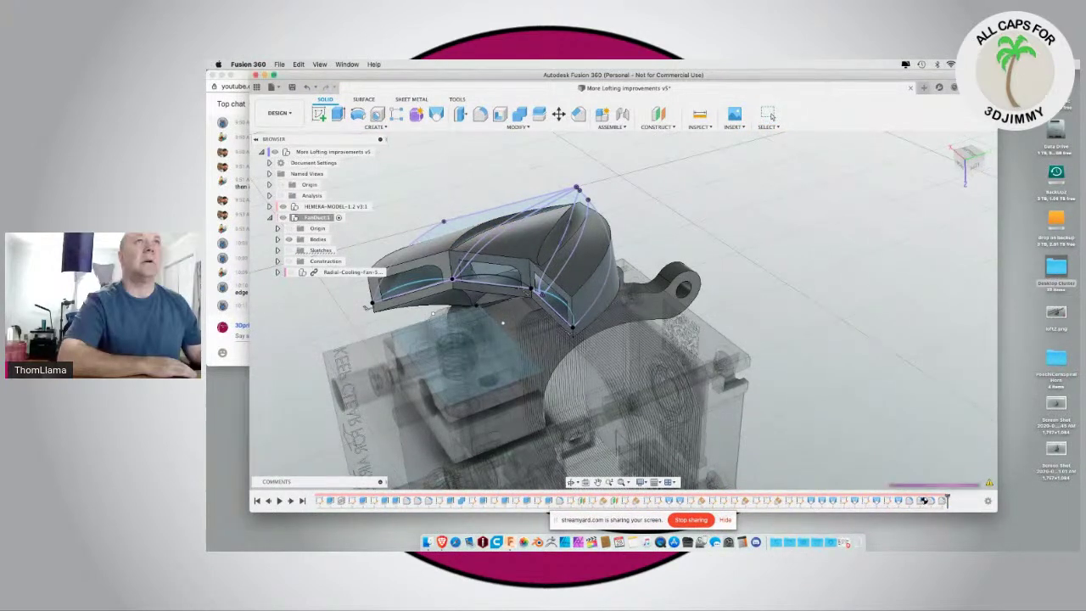
{"action": "left_click_drag", "start_coordinate": [947, 499], "coordinate": [903, 497]}
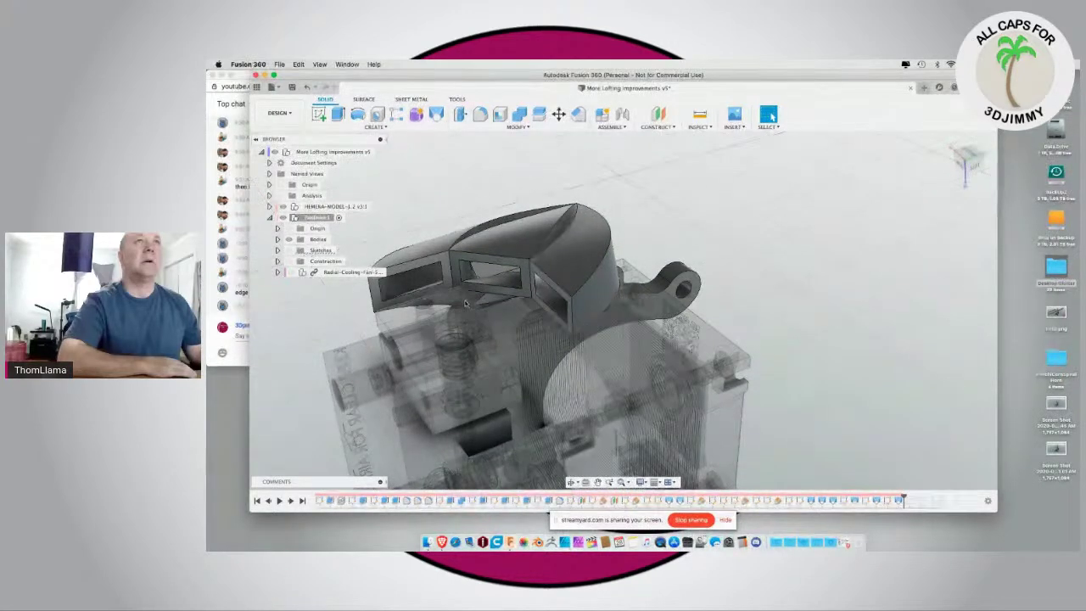
Step: Create a construction plane at an angle of 0 degrees through the upper edge of the middle duct outlet
{"action": "middle_click_drag", "start_coordinate": [452, 301], "coordinate": [534, 281], "text": "shift"}
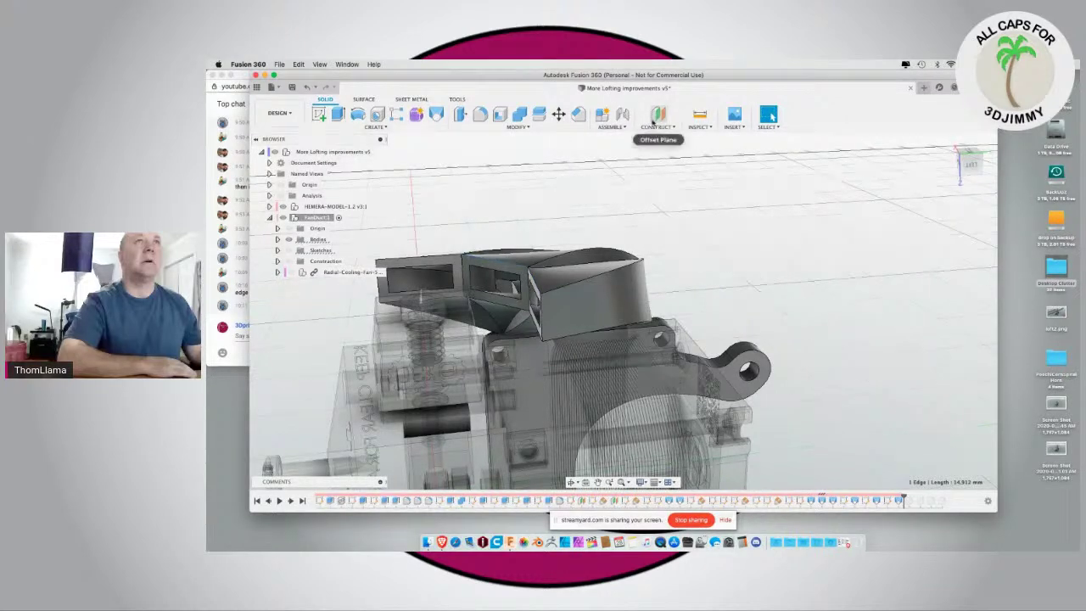
{"action": "left_click", "coordinate": [652, 126]}
{"action": "left_click", "coordinate": [658, 148]}
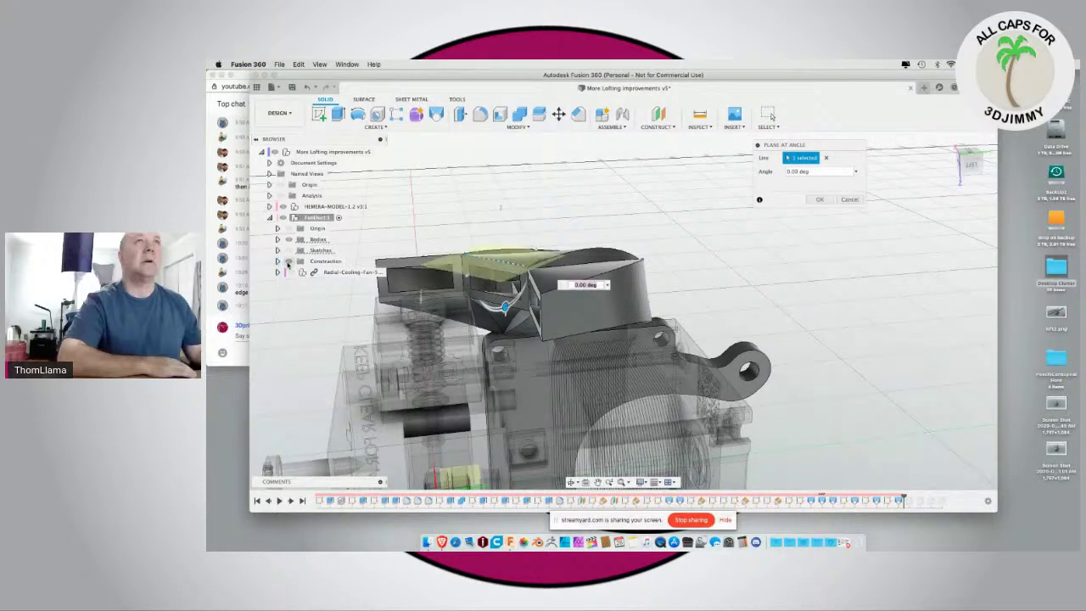
{"action": "left_click", "coordinate": [819, 200]}
Step: Start a sketch on the new angled plane and project the duct's three upper faces into it
{"action": "left_click", "coordinate": [487, 265]}
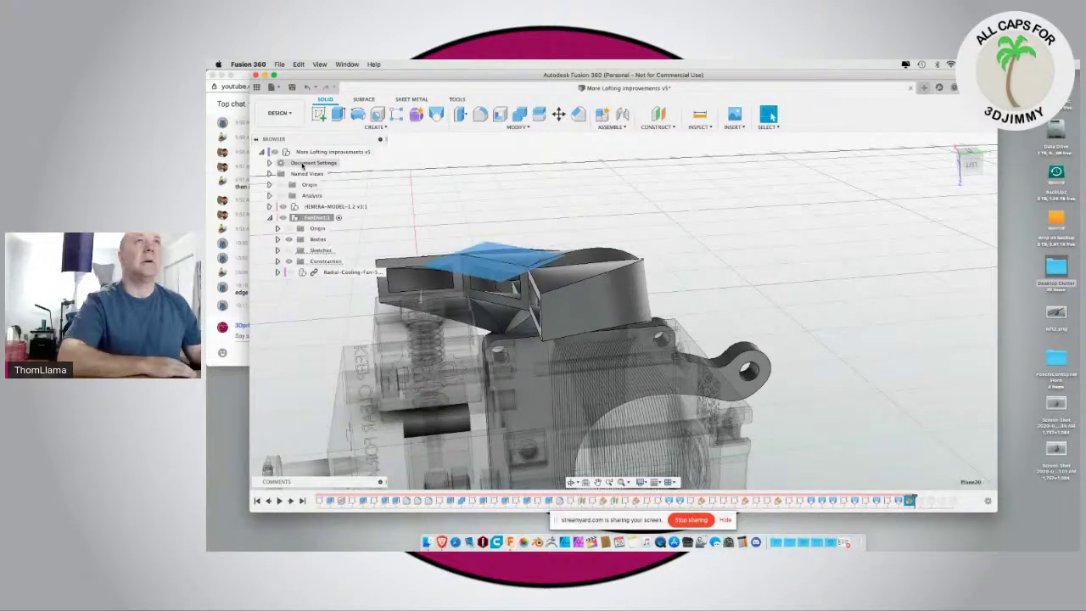
{"action": "left_click", "coordinate": [319, 116]}
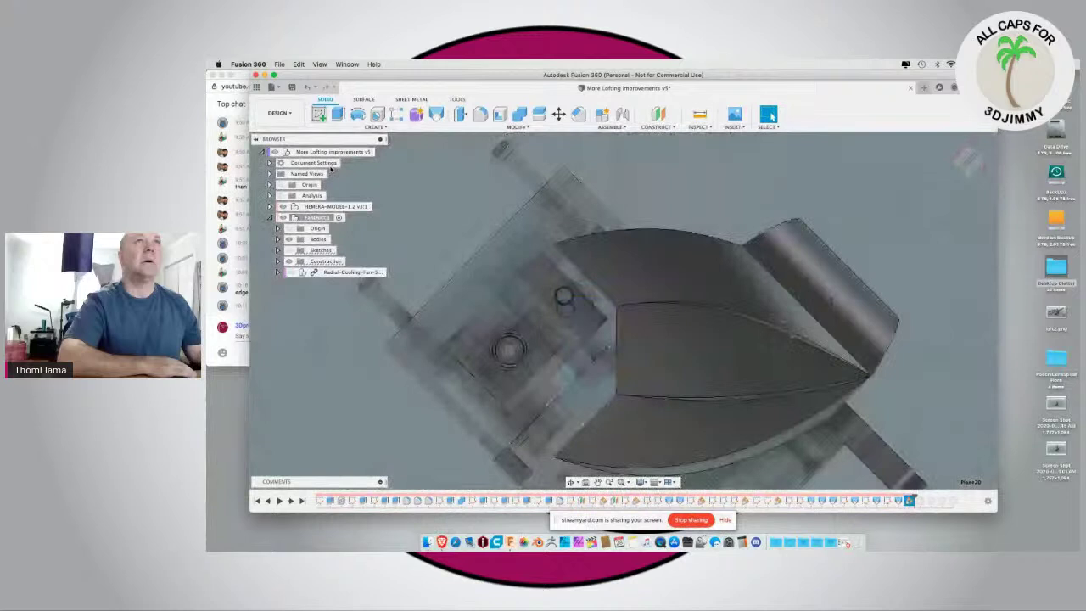
{"action": "scroll", "coordinate": [437, 235], "scroll_direction": "down", "scroll_amount": 3}
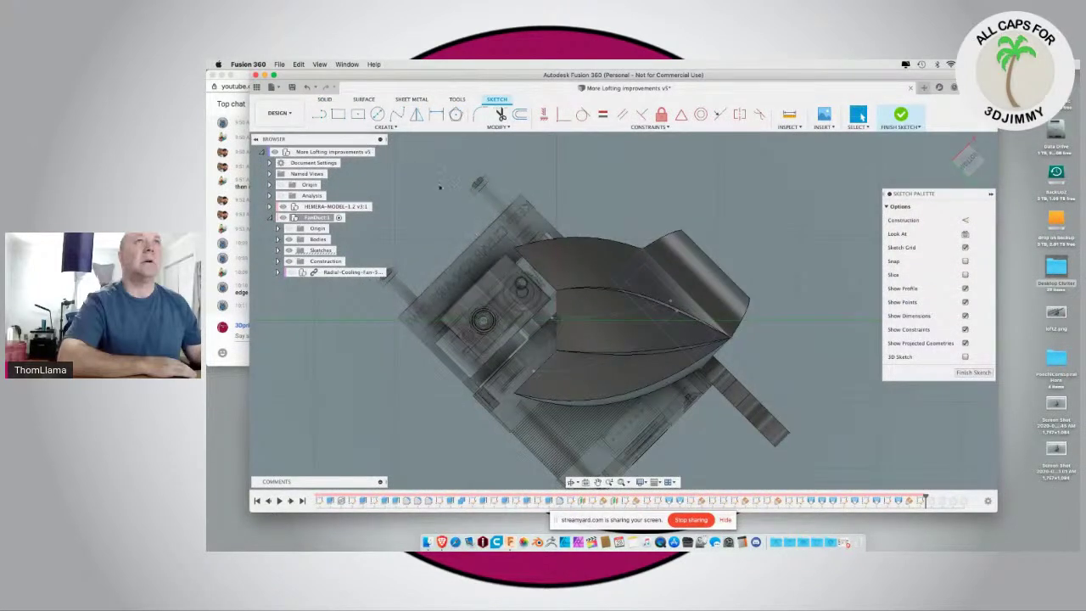
{"action": "key", "text": "p"}
{"action": "left_click", "coordinate": [538, 263]}
{"action": "left_click", "coordinate": [569, 323]}
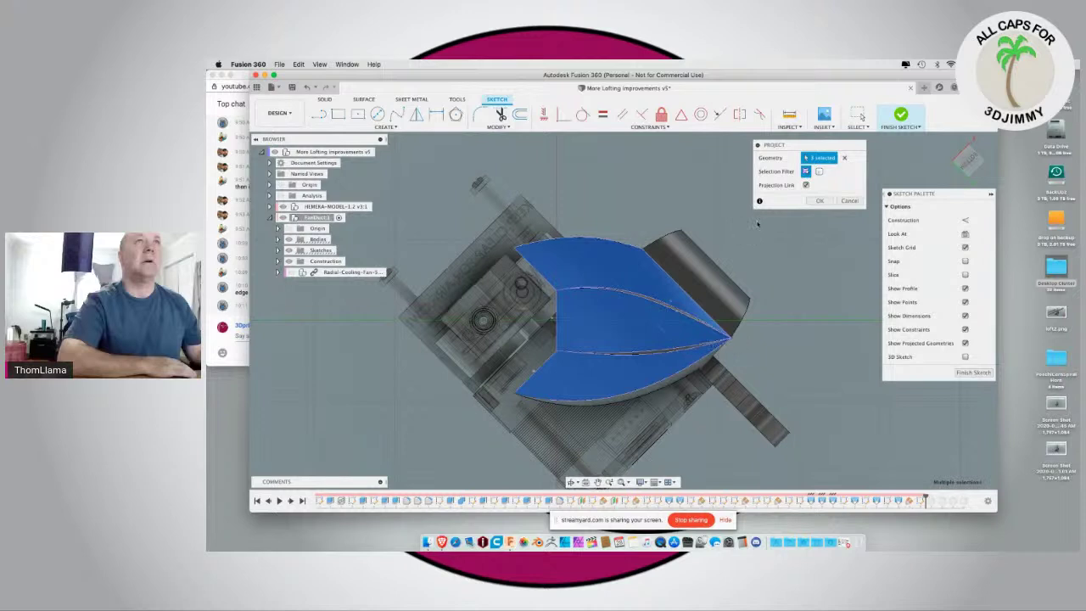
{"action": "left_click", "coordinate": [819, 201]}
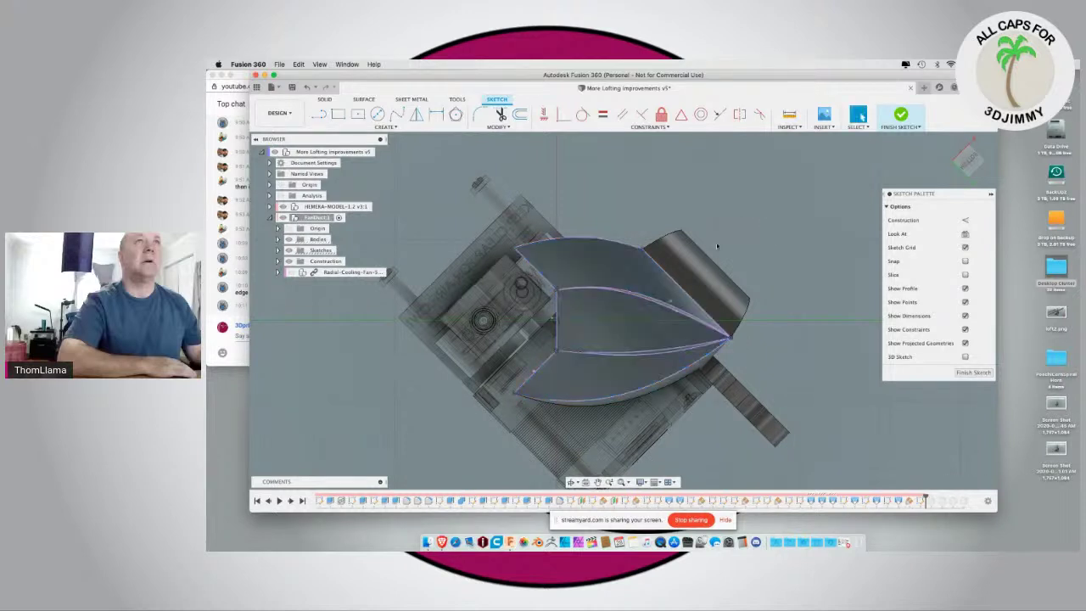
Step: Draw inward-curving three-point arcs between the projected corner points of each of the three duct outlets
{"action": "scroll", "coordinate": [534, 287], "scroll_direction": "up", "scroll_amount": 2}
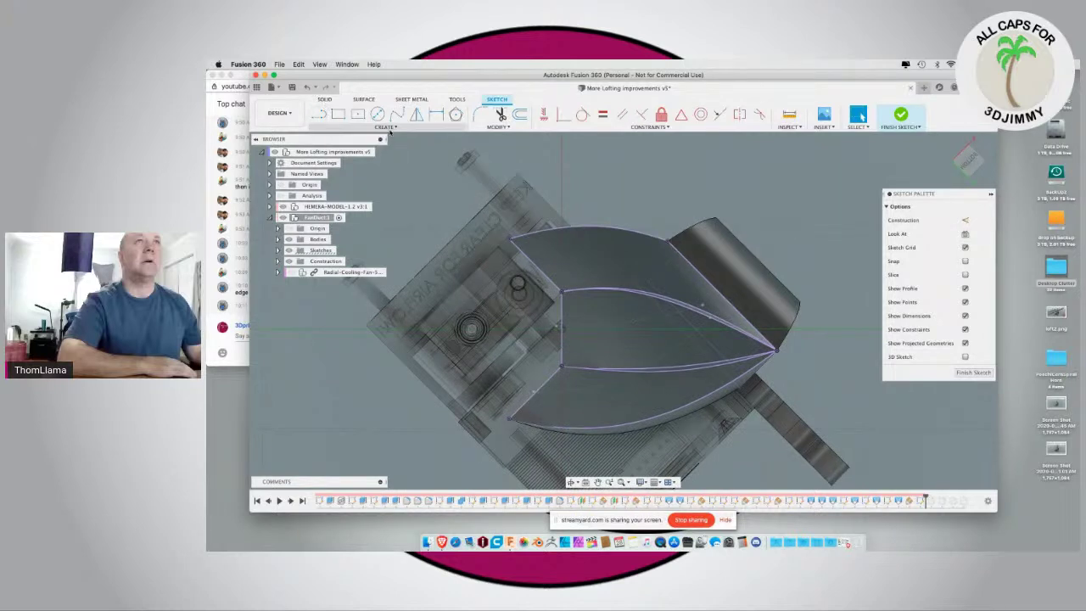
{"action": "left_click", "coordinate": [339, 127]}
{"action": "mouse_move", "coordinate": [332, 166]}
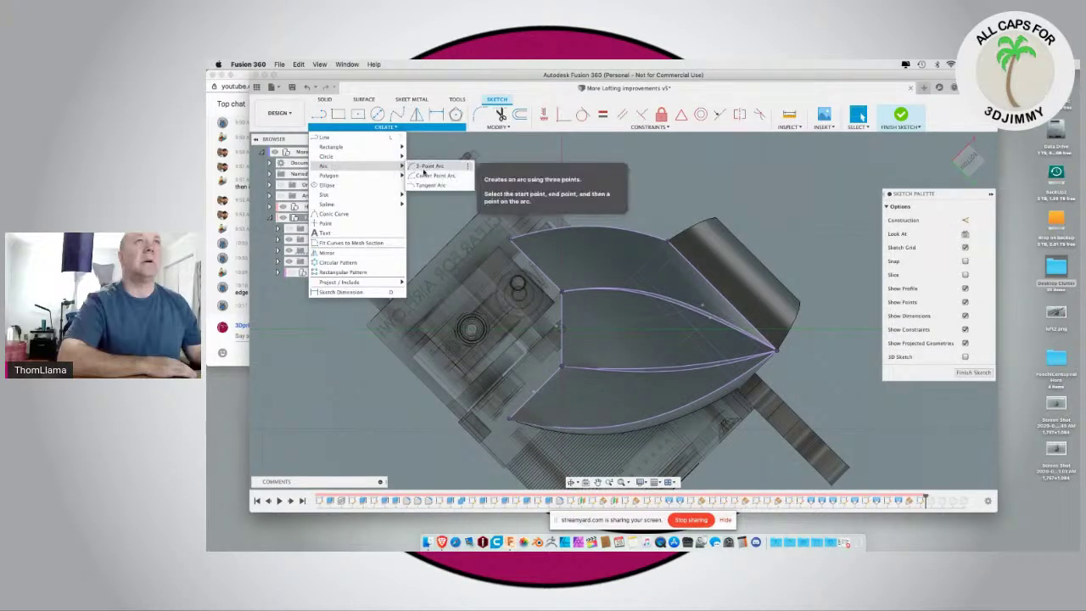
{"action": "left_click", "coordinate": [425, 171]}
{"action": "left_click", "coordinate": [510, 242]}
{"action": "left_click", "coordinate": [561, 292]}
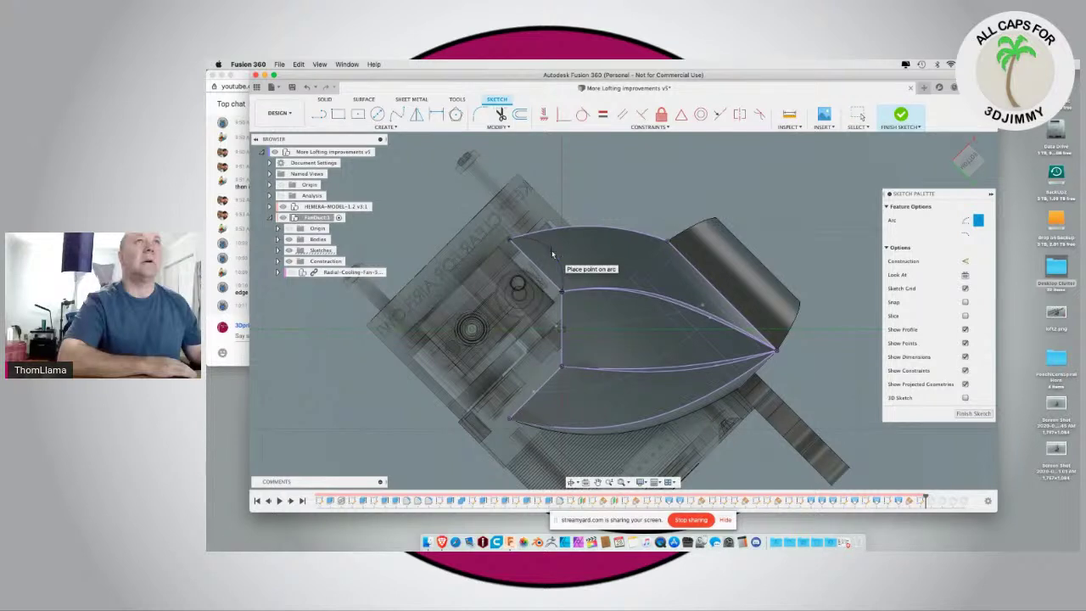
{"action": "left_click", "coordinate": [550, 254]}
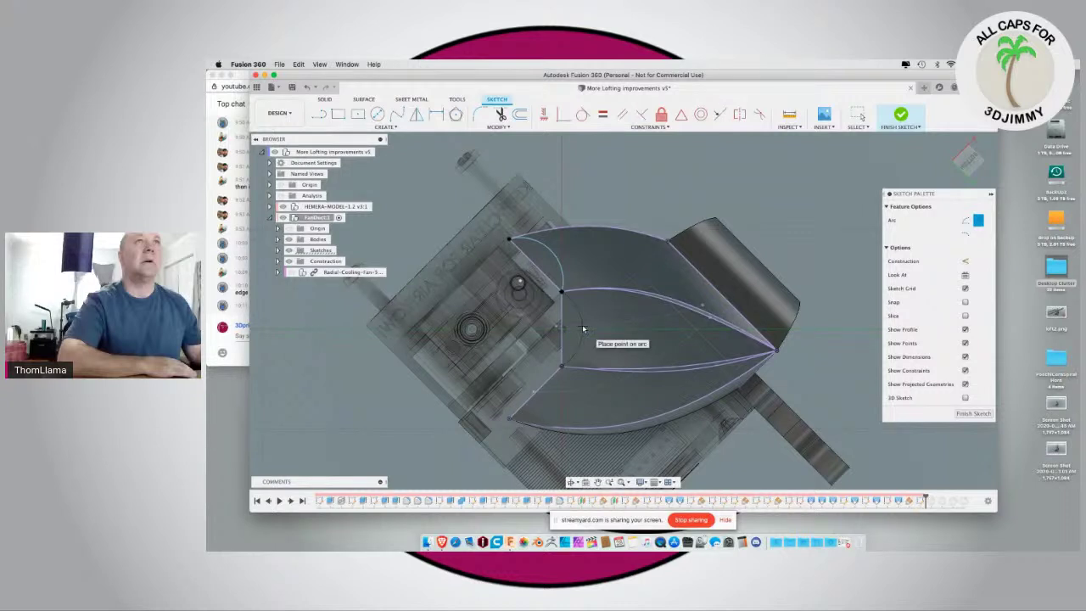
{"action": "left_click", "coordinate": [583, 329]}
{"action": "left_click", "coordinate": [561, 367]}
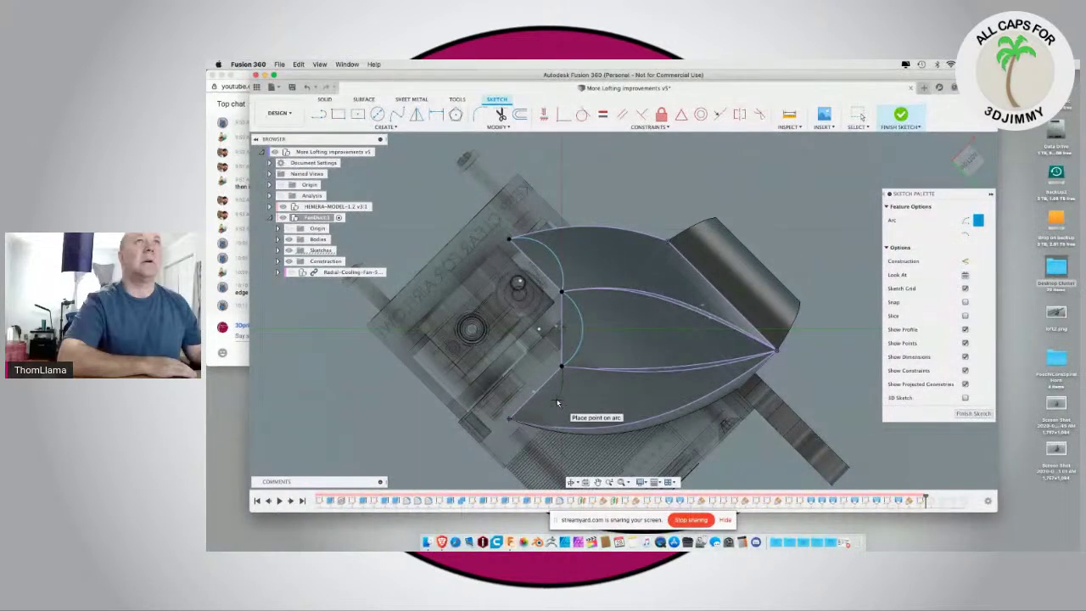
{"action": "left_click", "coordinate": [556, 399]}
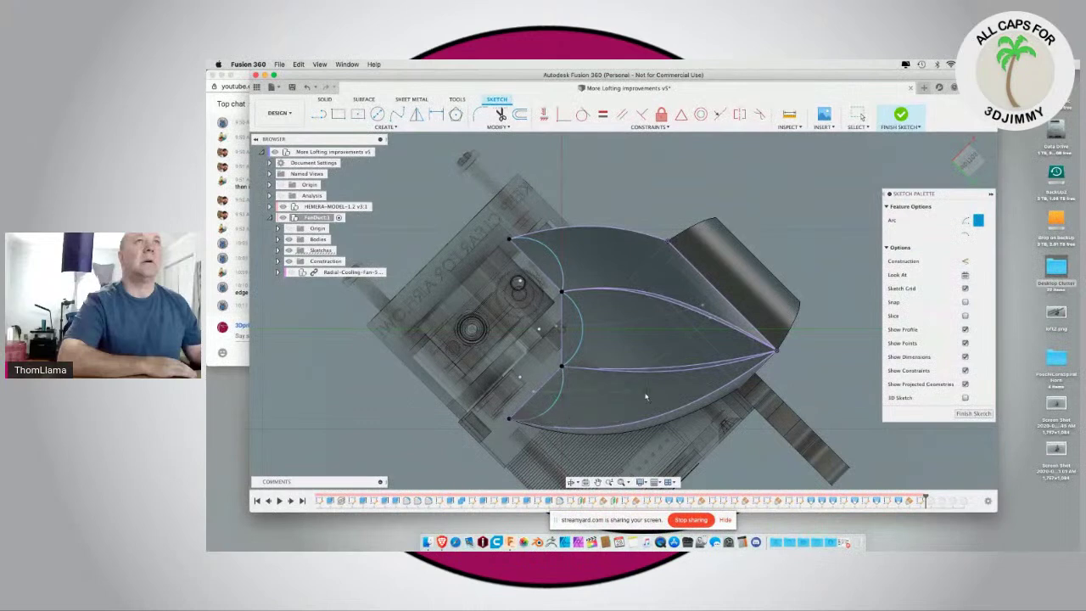
Step: Finish the arc sketch, then show the fan duct's sketches and expand their list in the browser
{"action": "left_click", "coordinate": [967, 414]}
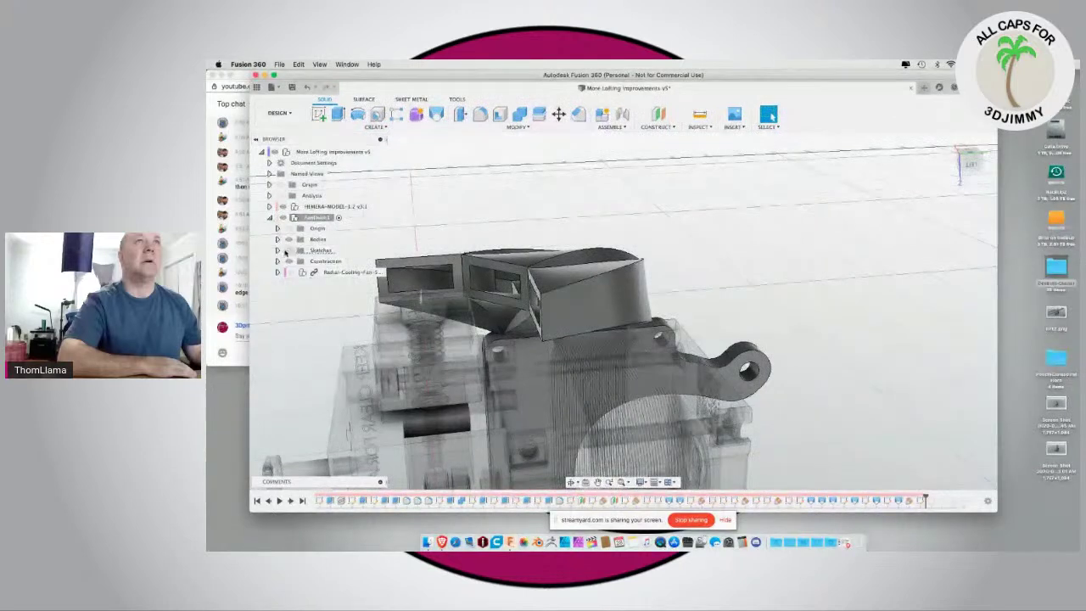
{"action": "left_click", "coordinate": [287, 251]}
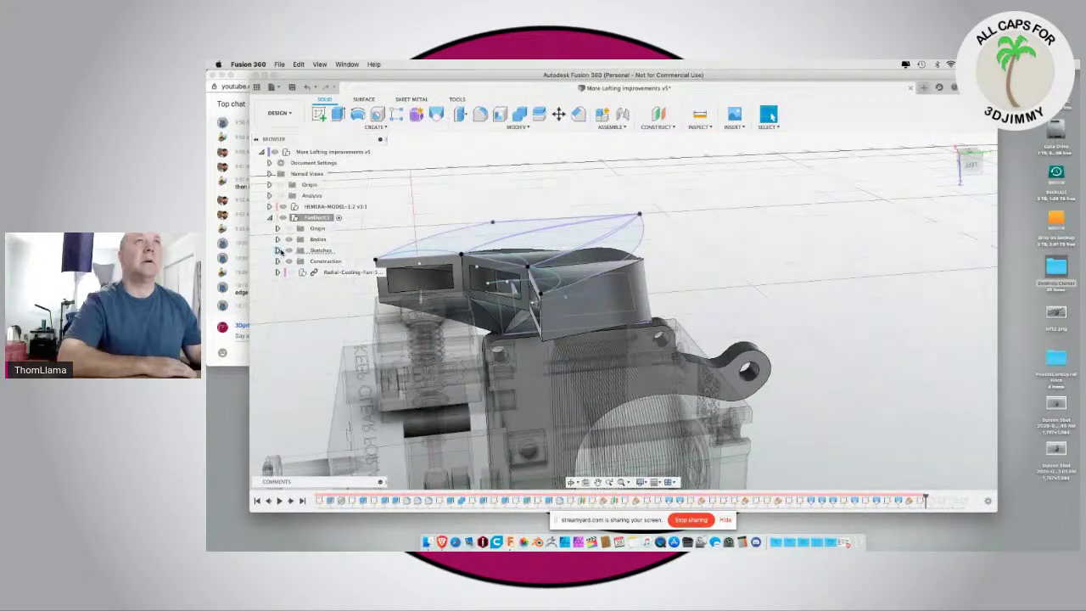
{"action": "left_click", "coordinate": [277, 250]}
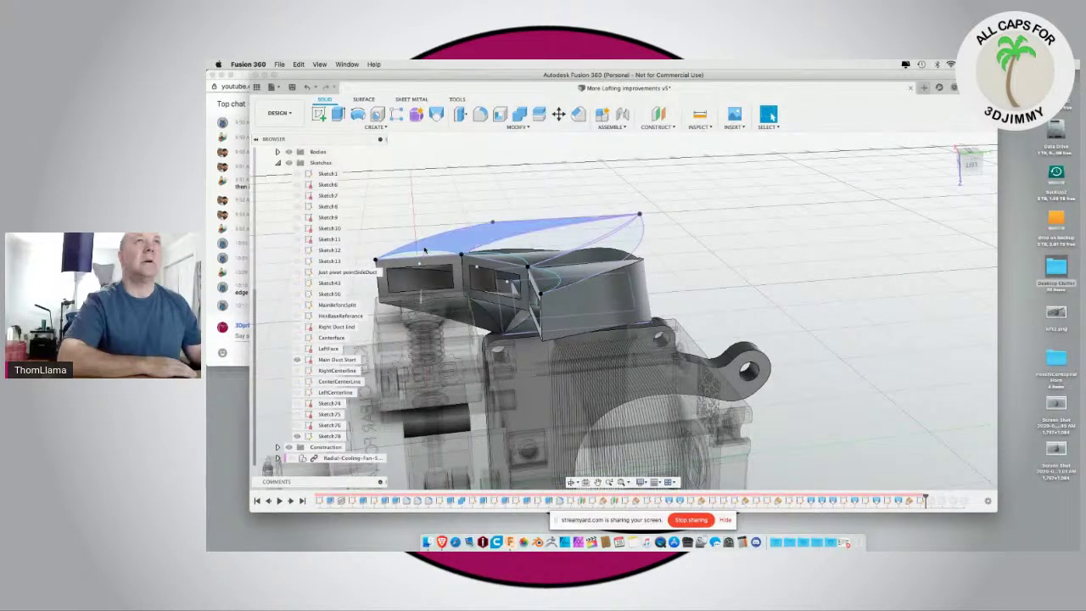
Step: Try to extrude-cut the arc profiles of all three duct outlets together, about 4.4 mm deep
{"action": "scroll", "coordinate": [430, 254], "scroll_direction": "up", "scroll_amount": 3}
{"action": "middle_click_drag", "start_coordinate": [429, 258], "coordinate": [429, 274], "text": "shift"}
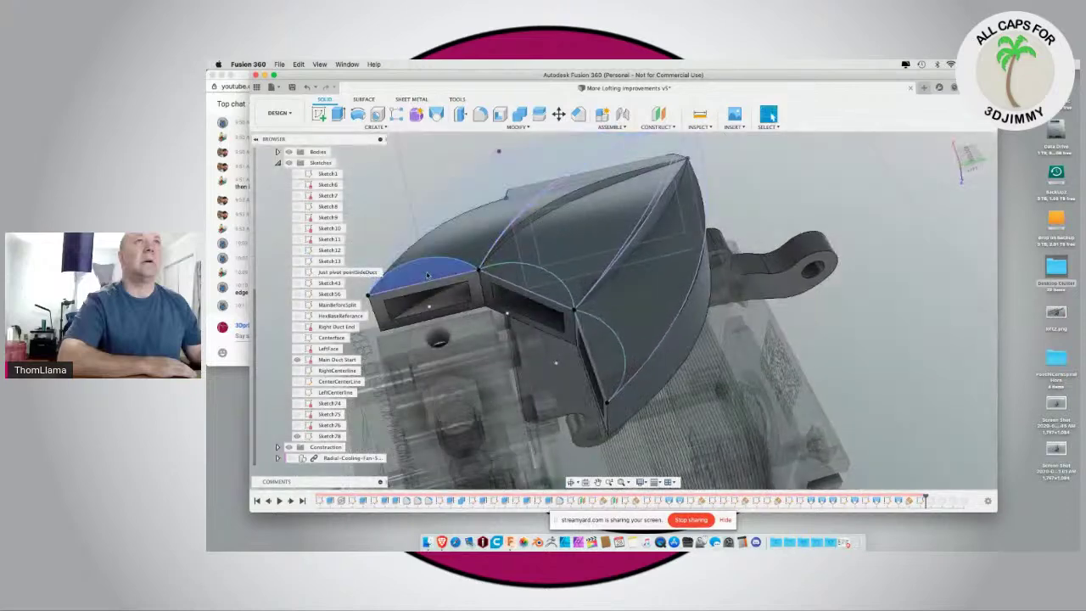
{"action": "left_click", "coordinate": [428, 274]}
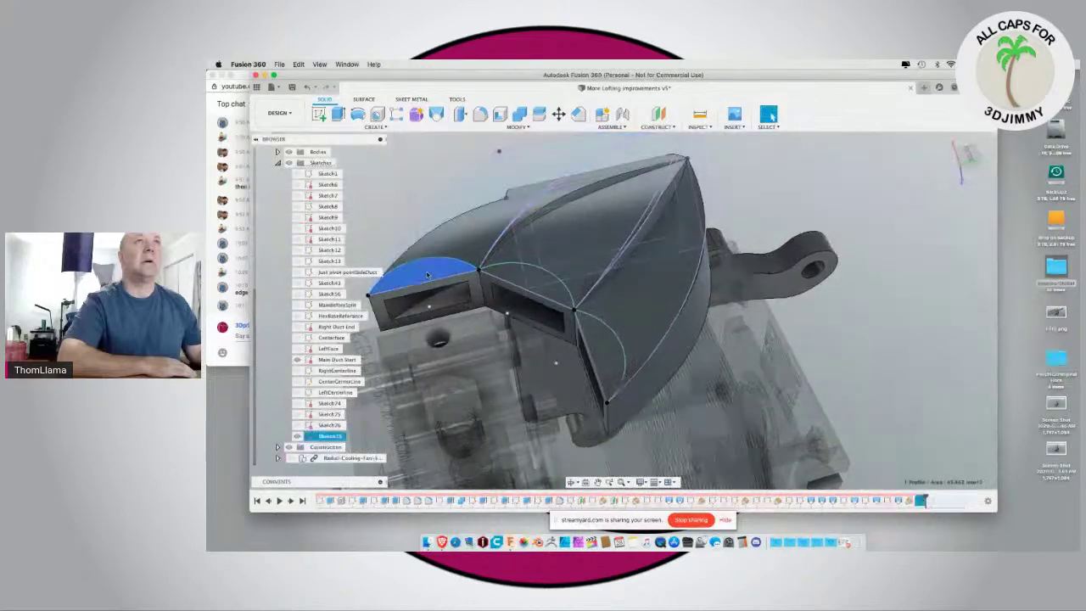
{"action": "left_click", "coordinate": [514, 274], "text": "shift"}
{"action": "left_click", "coordinate": [599, 340], "text": "shift"}
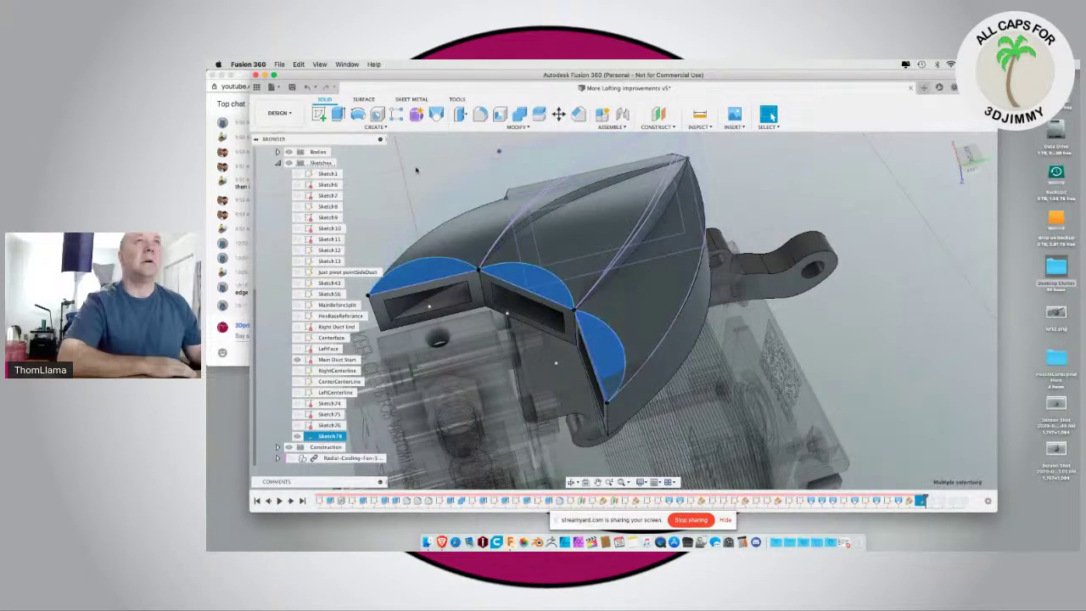
{"action": "left_click", "coordinate": [338, 115]}
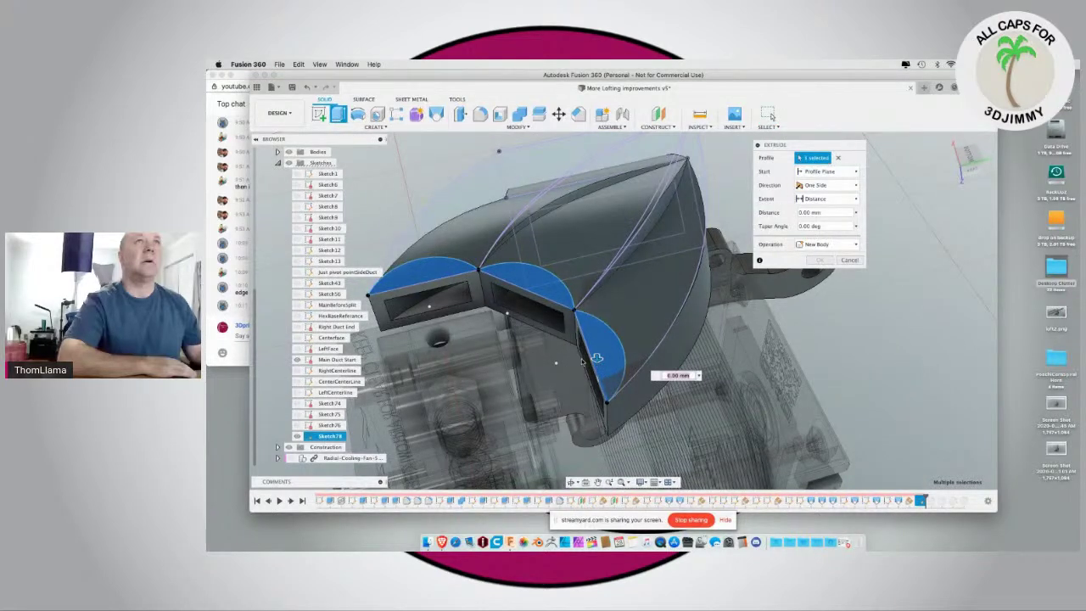
{"action": "left_click_drag", "start_coordinate": [598, 359], "coordinate": [597, 360]}
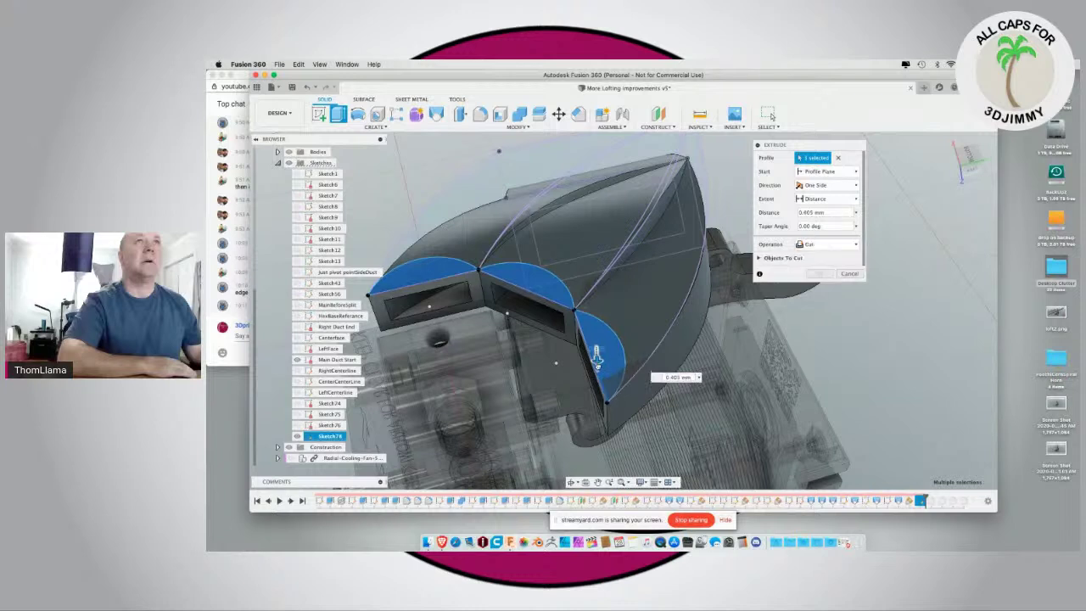
{"action": "left_click_drag", "start_coordinate": [597, 363], "coordinate": [598, 376]}
{"action": "middle_click_drag", "start_coordinate": [599, 376], "coordinate": [604, 339], "text": "shift"}
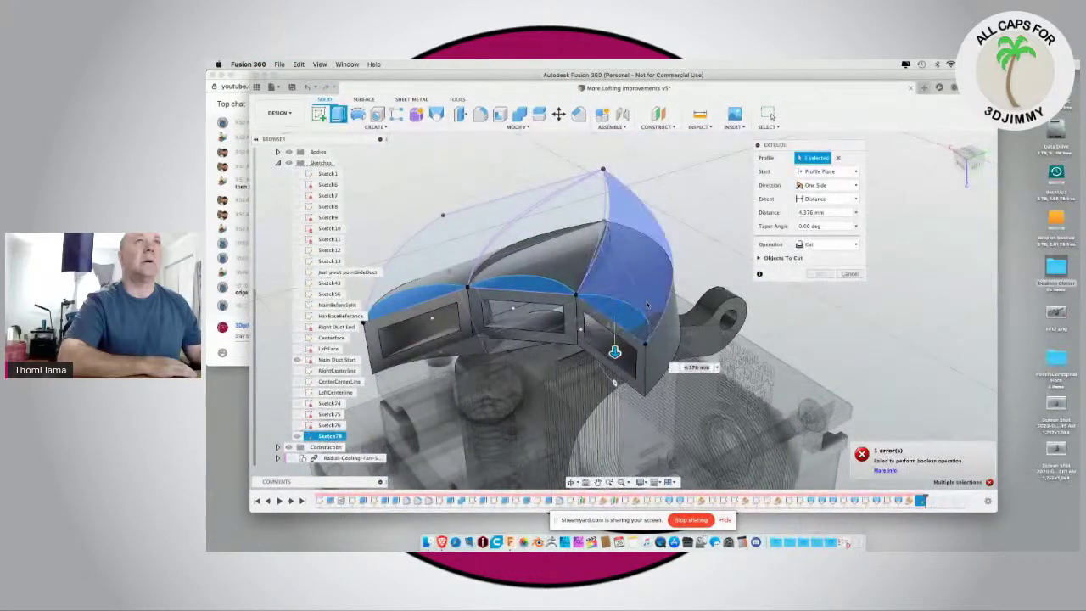
{"action": "left_click", "coordinate": [848, 274]}
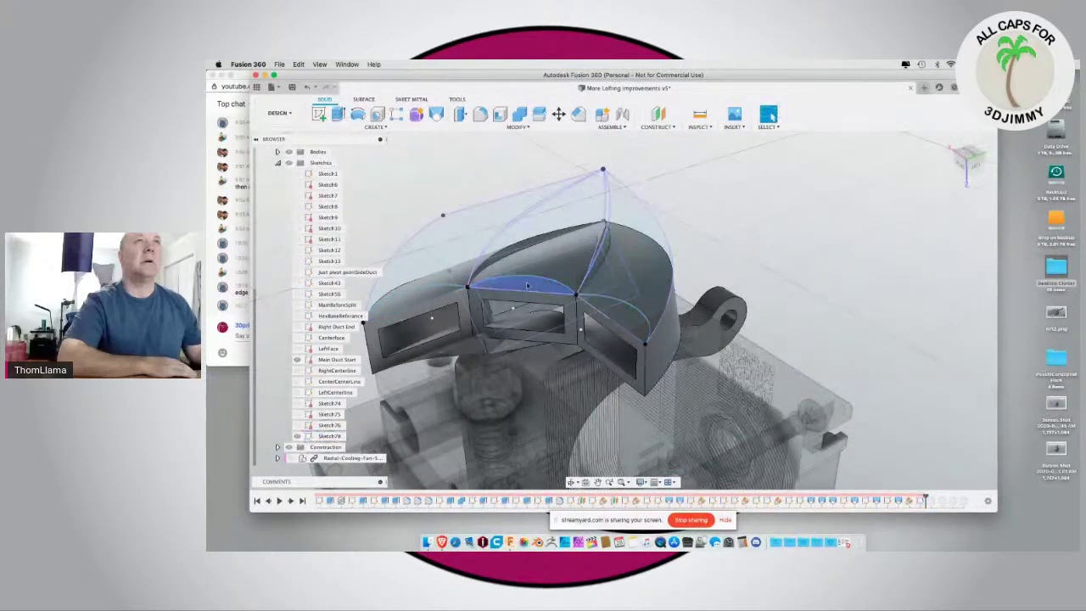
Step: Extrude-cut only the middle outlet's arc profile about 1.95 mm down into the duct
{"action": "left_click", "coordinate": [338, 114]}
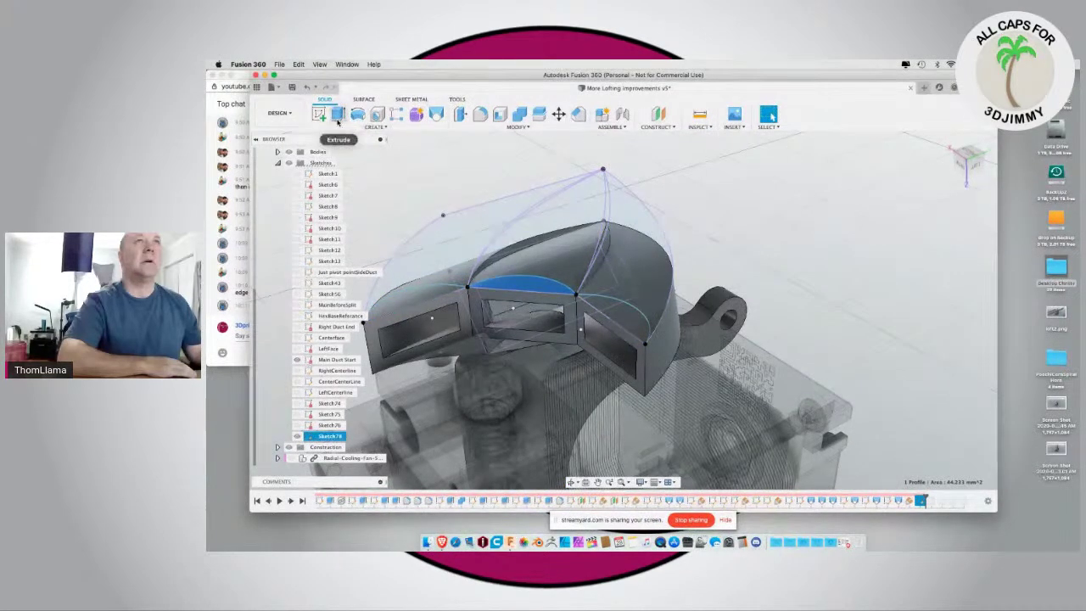
{"action": "left_click_drag", "start_coordinate": [525, 290], "coordinate": [526, 305]}
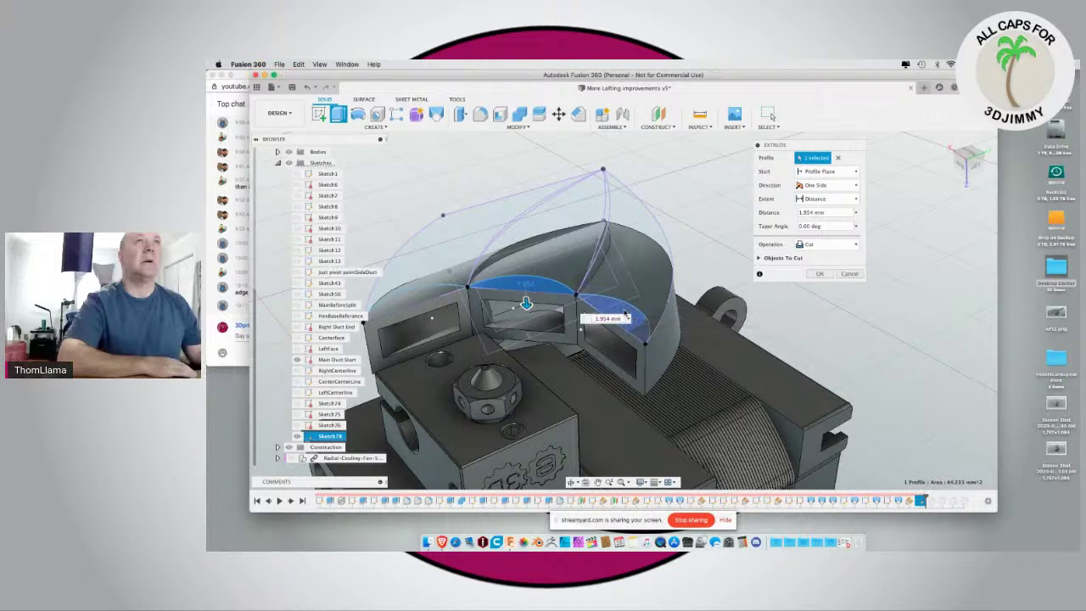
{"action": "left_click", "coordinate": [624, 315]}
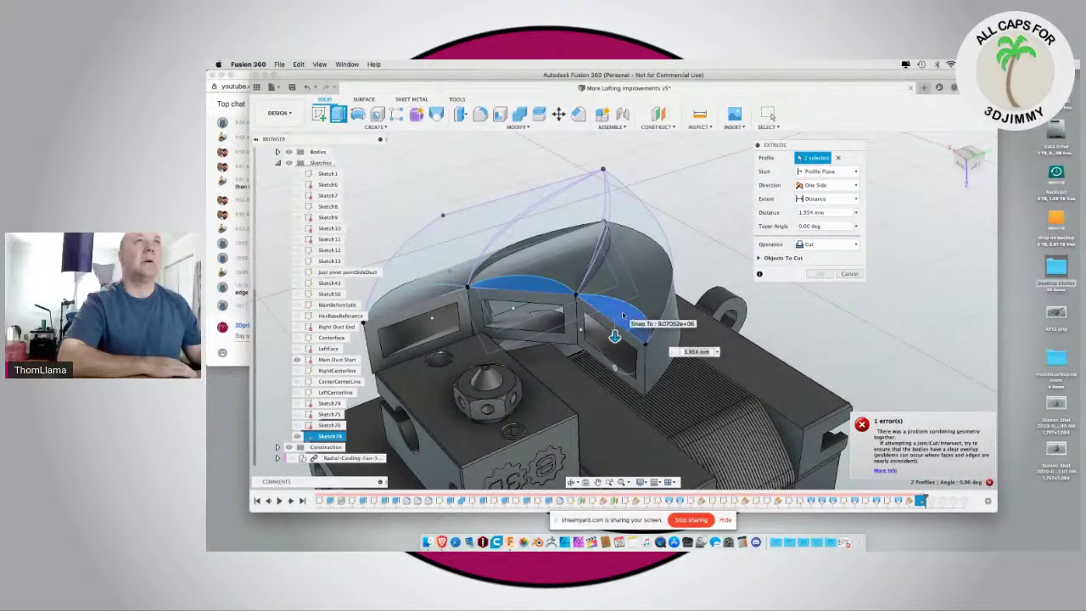
{"action": "left_click", "coordinate": [623, 316]}
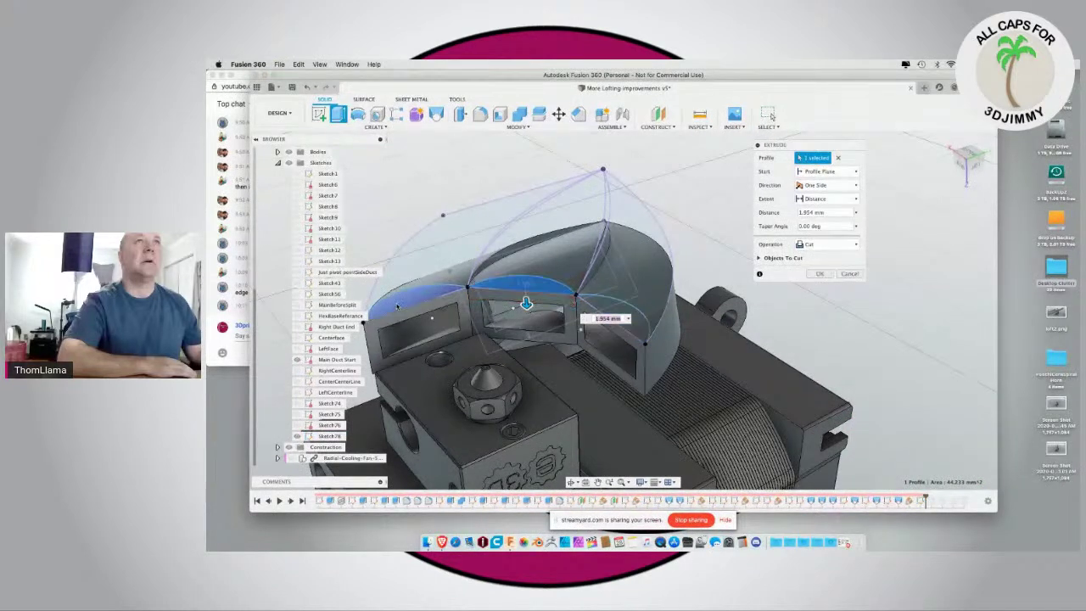
{"action": "left_click", "coordinate": [398, 307]}
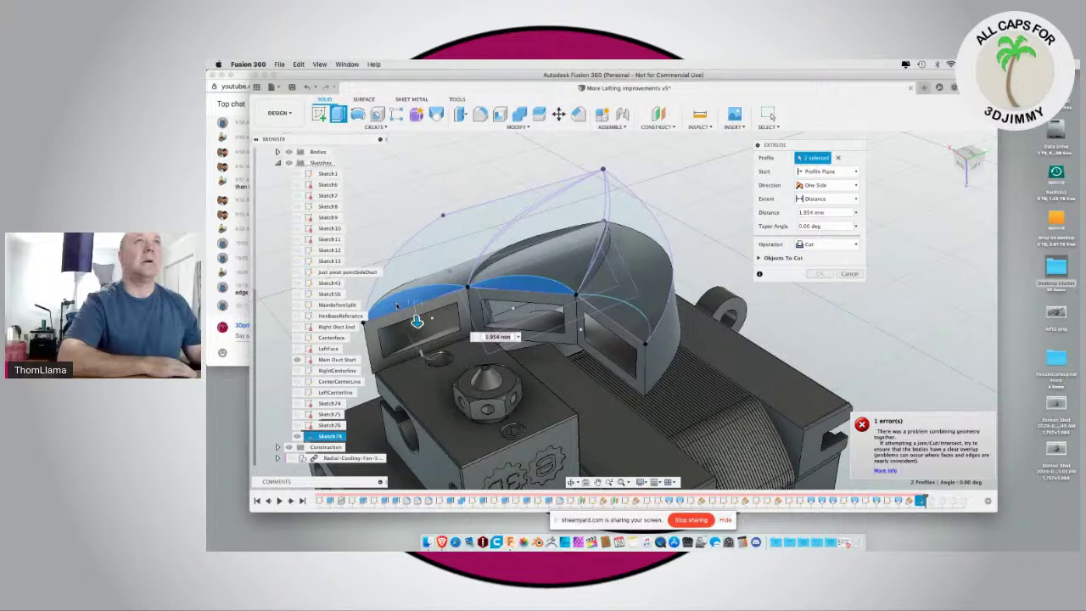
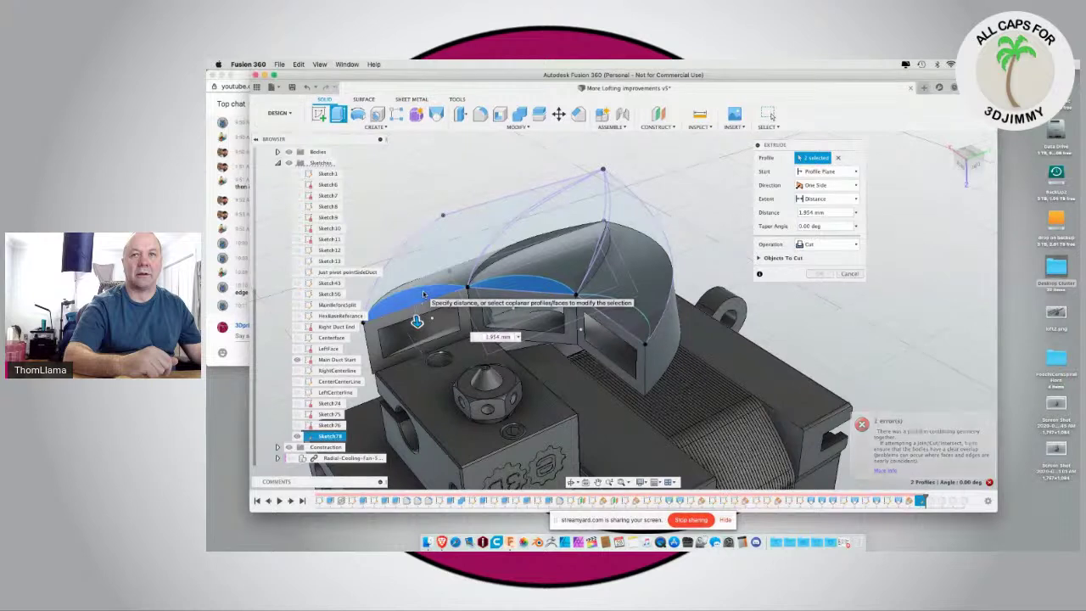
{"action": "left_click", "coordinate": [425, 315]}
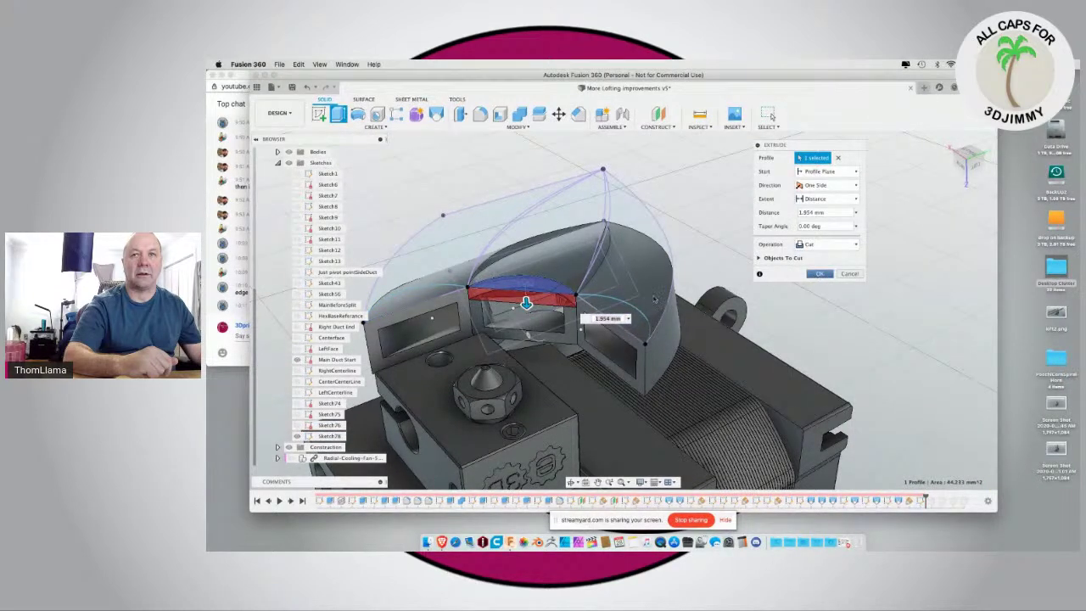
{"action": "left_click", "coordinate": [819, 273]}
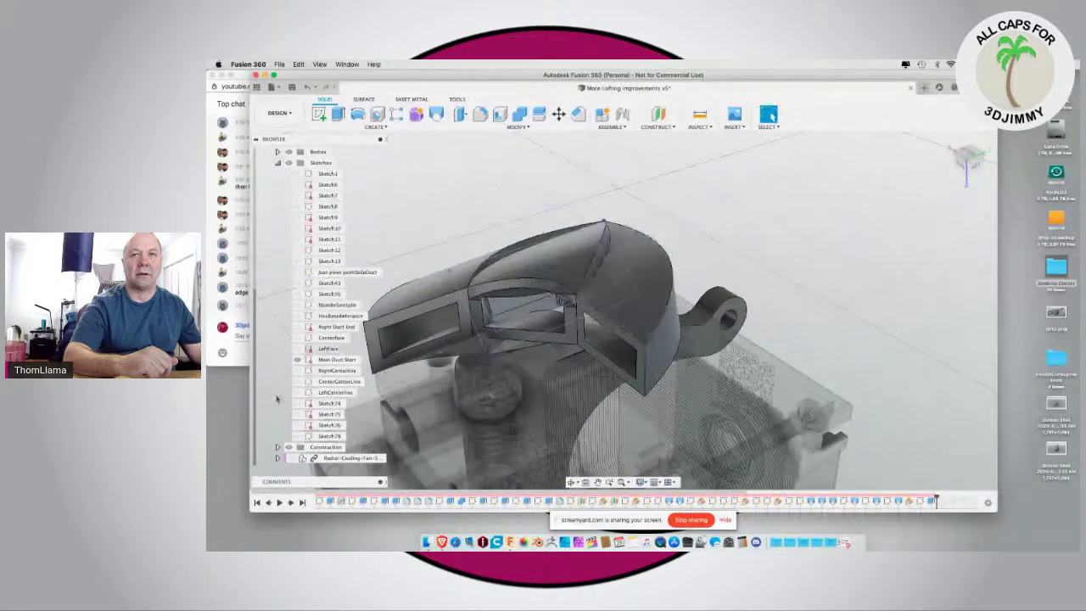
Step: Show the arc sketch again and extrude-cut the right outlet's arc profile 2 mm deep
{"action": "left_click", "coordinate": [297, 436]}
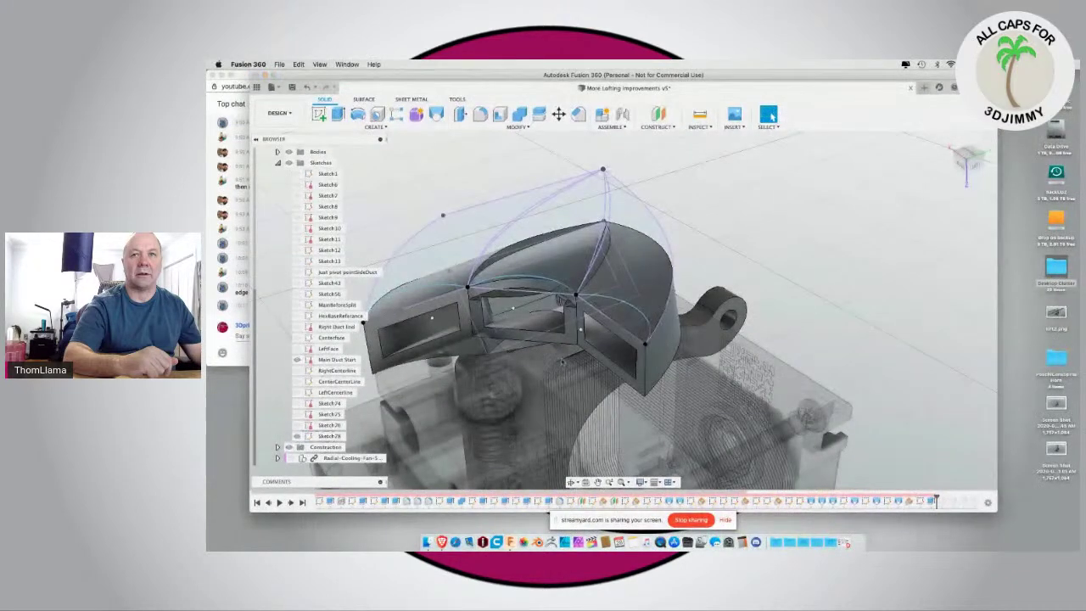
{"action": "left_click", "coordinate": [628, 321]}
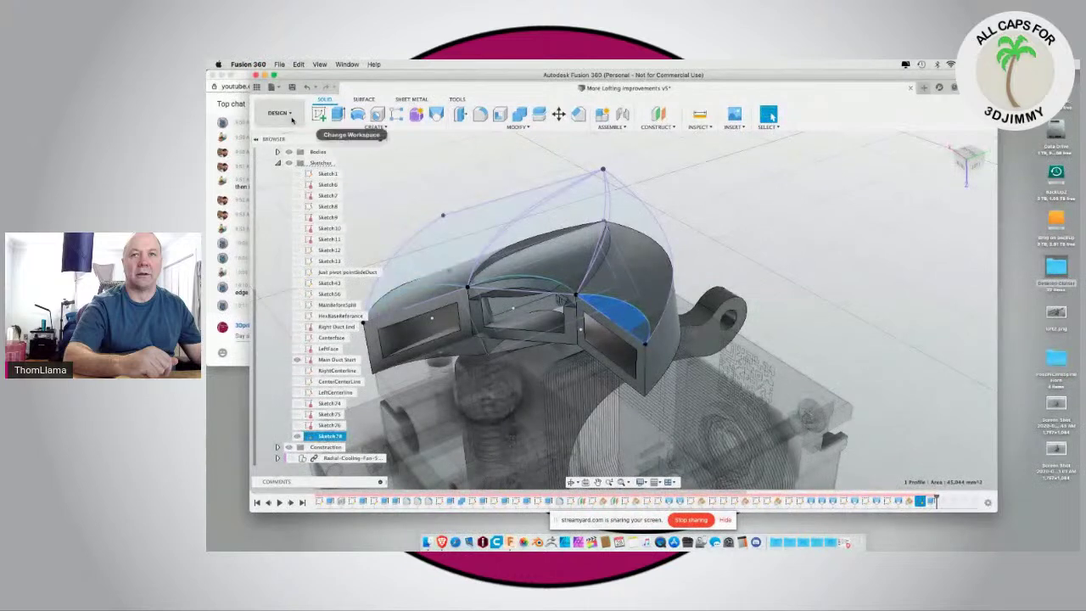
{"action": "left_click", "coordinate": [338, 113]}
{"action": "left_click_drag", "start_coordinate": [613, 323], "coordinate": [614, 335]}
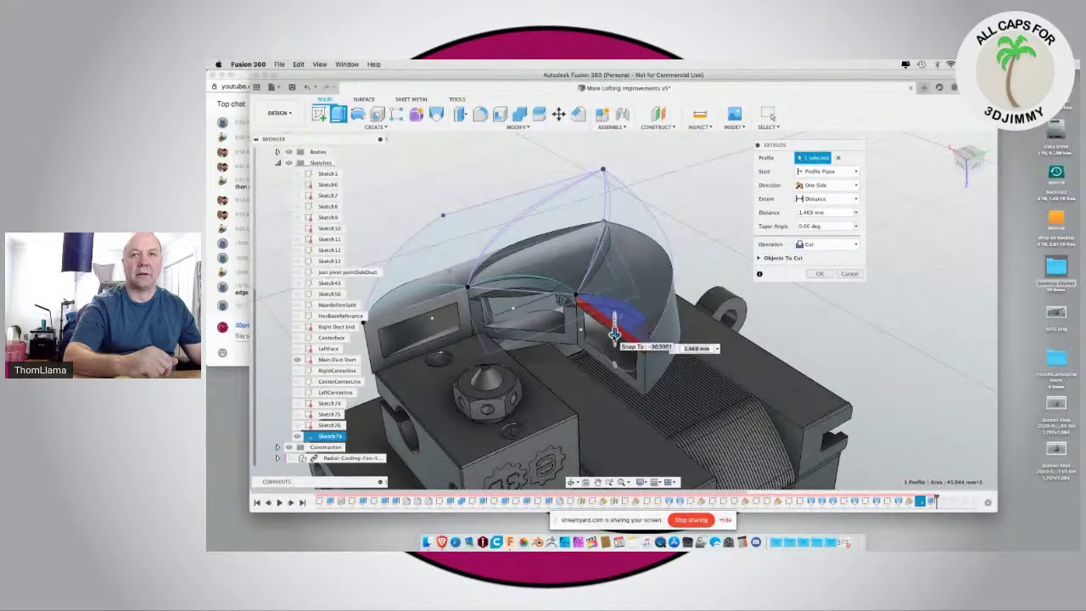
{"action": "type", "text": "2"}
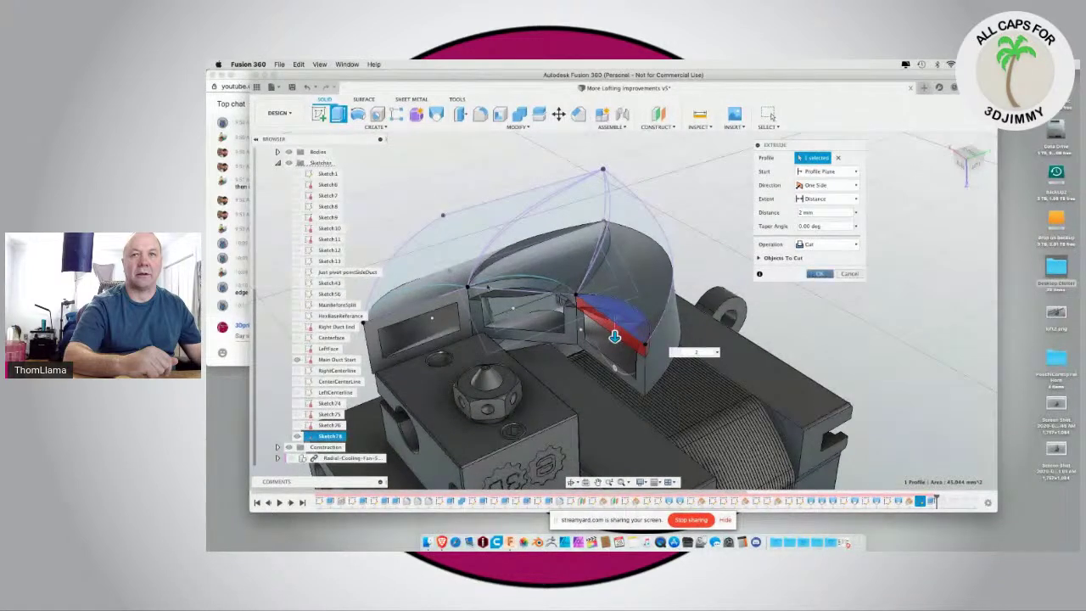
{"action": "left_click", "coordinate": [819, 273]}
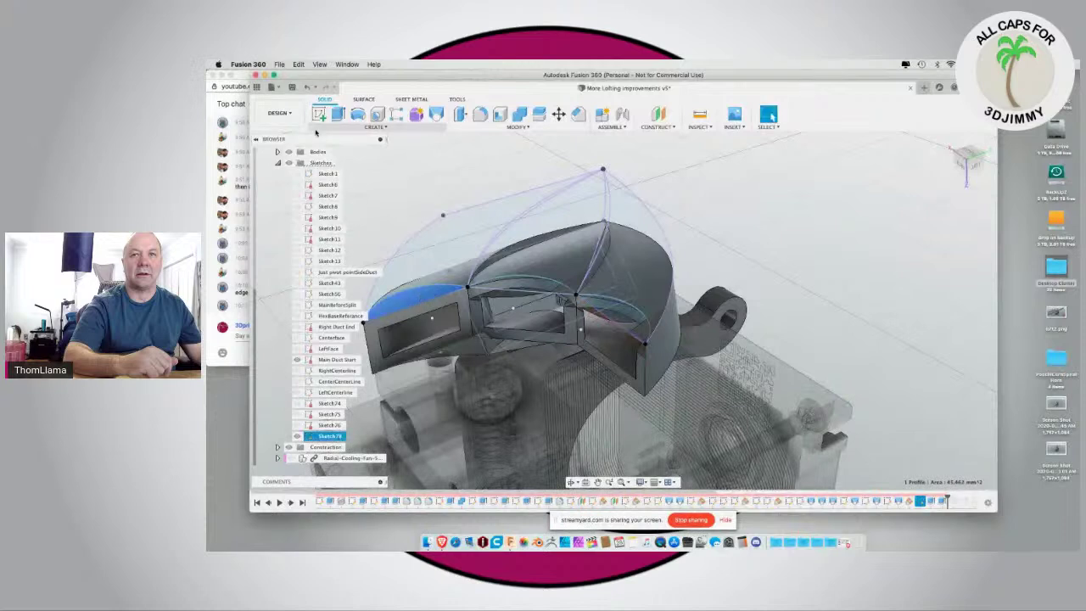
Step: Extrude-cut the left outlet's arc profile 2 mm deep
{"action": "left_click", "coordinate": [338, 115]}
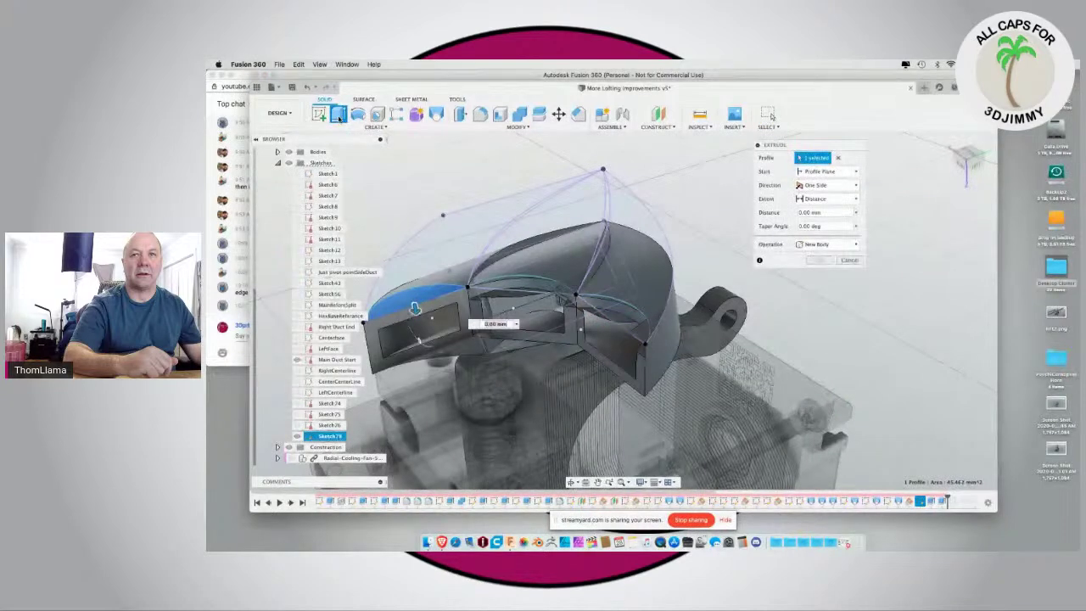
{"action": "type", "text": "2"}
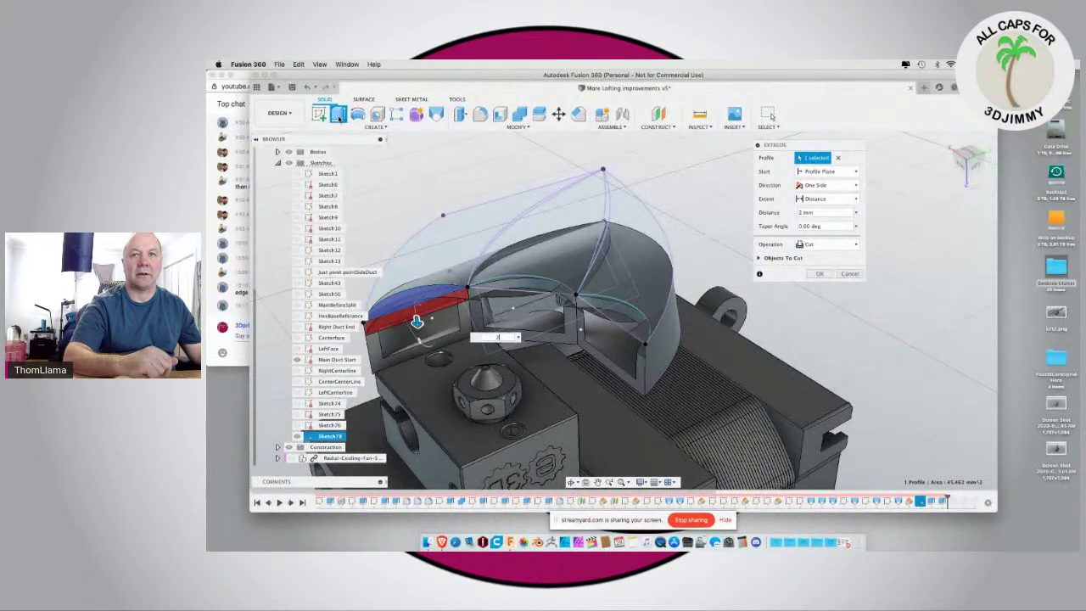
{"action": "left_click", "coordinate": [823, 274]}
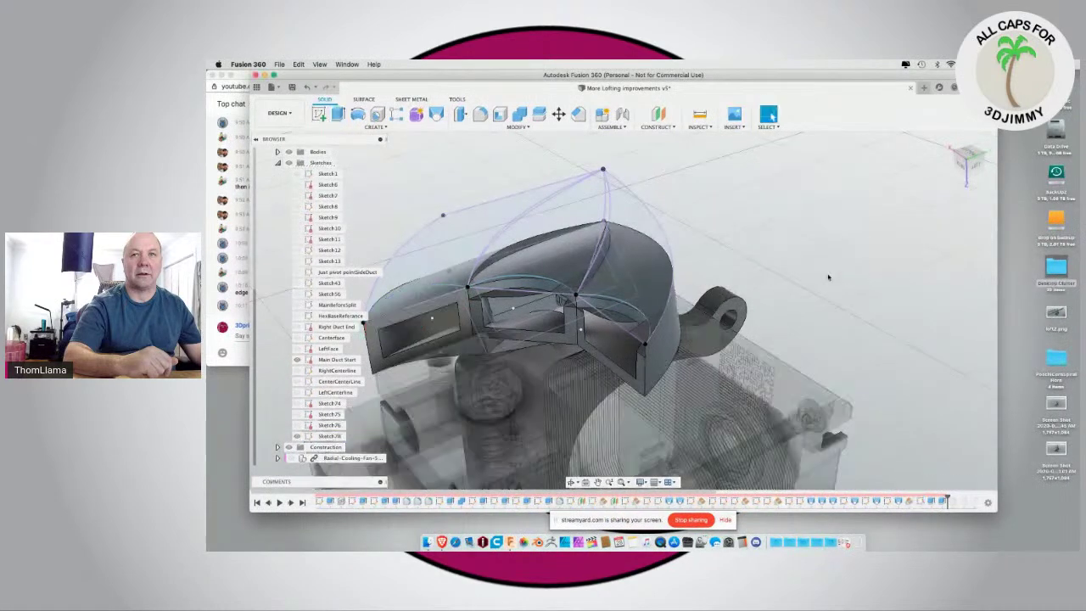
{"action": "left_click", "coordinate": [426, 297]}
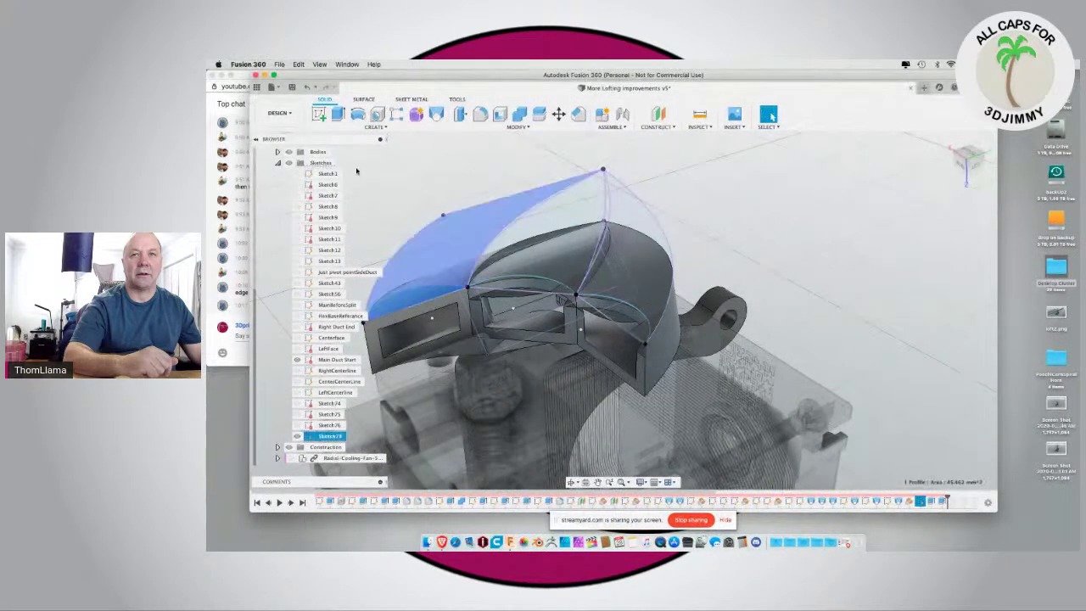
{"action": "left_click", "coordinate": [338, 115]}
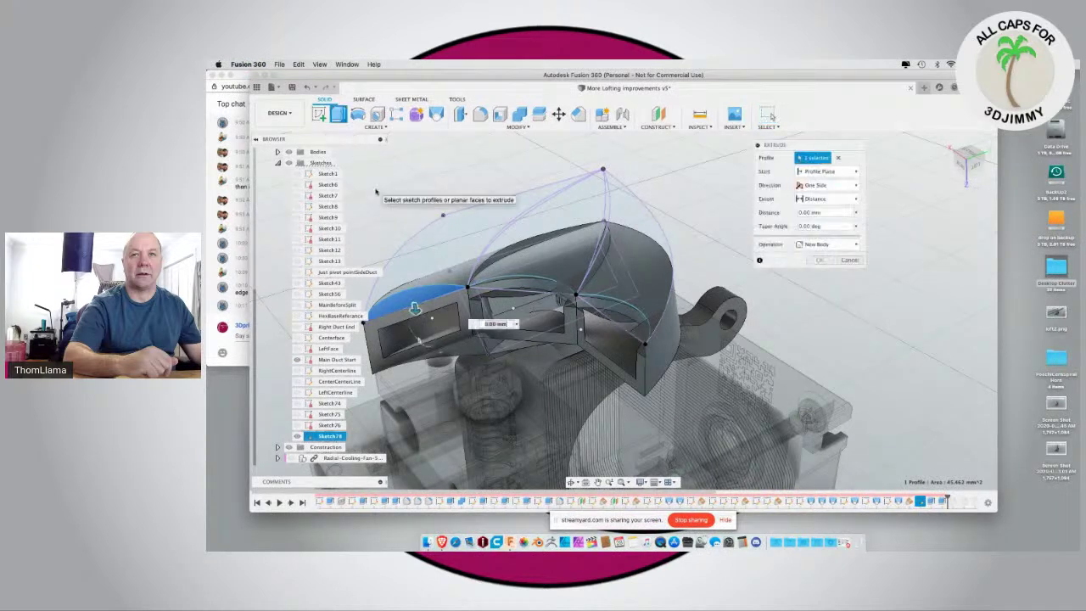
{"action": "key", "text": "Escape"}
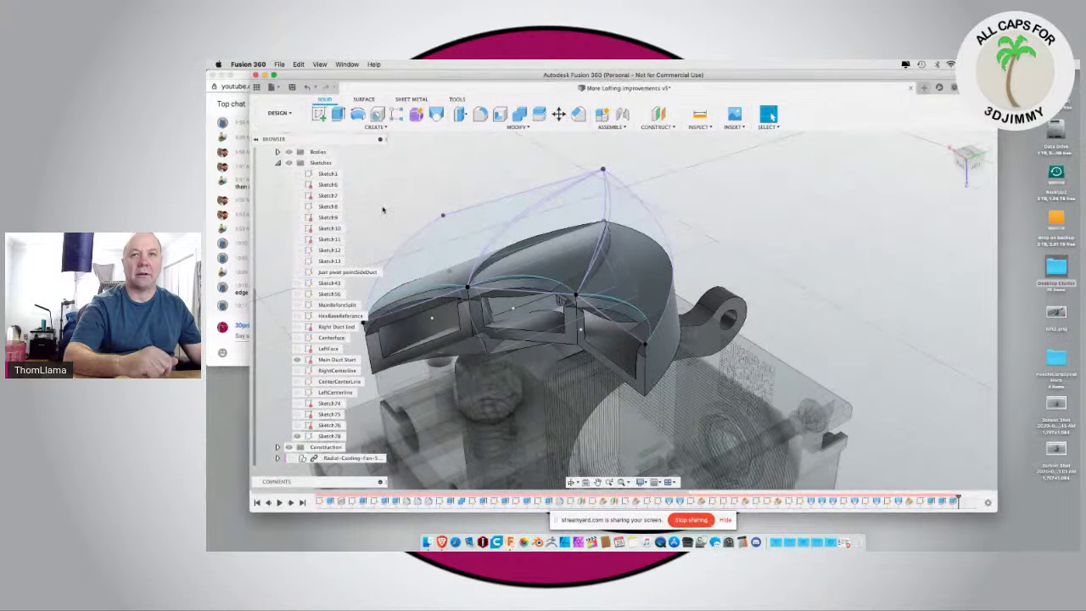
Step: Edit the left outlet's cut to a distance of 2.5 mm and hide all the sketches
{"action": "right_click", "coordinate": [952, 501]}
{"action": "left_click", "coordinate": [977, 408]}
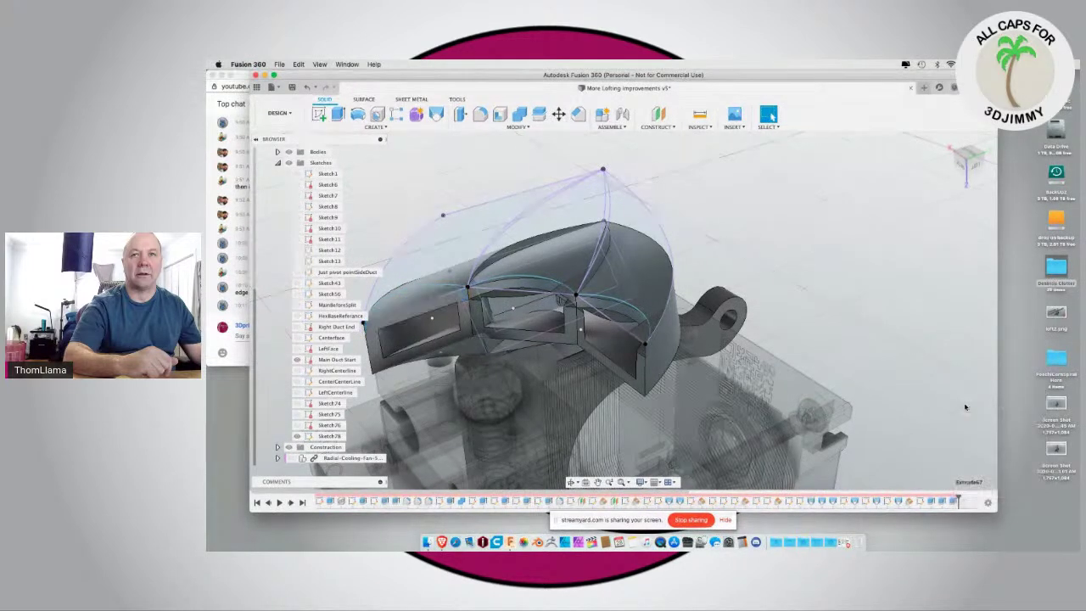
{"action": "type", "text": "2"}
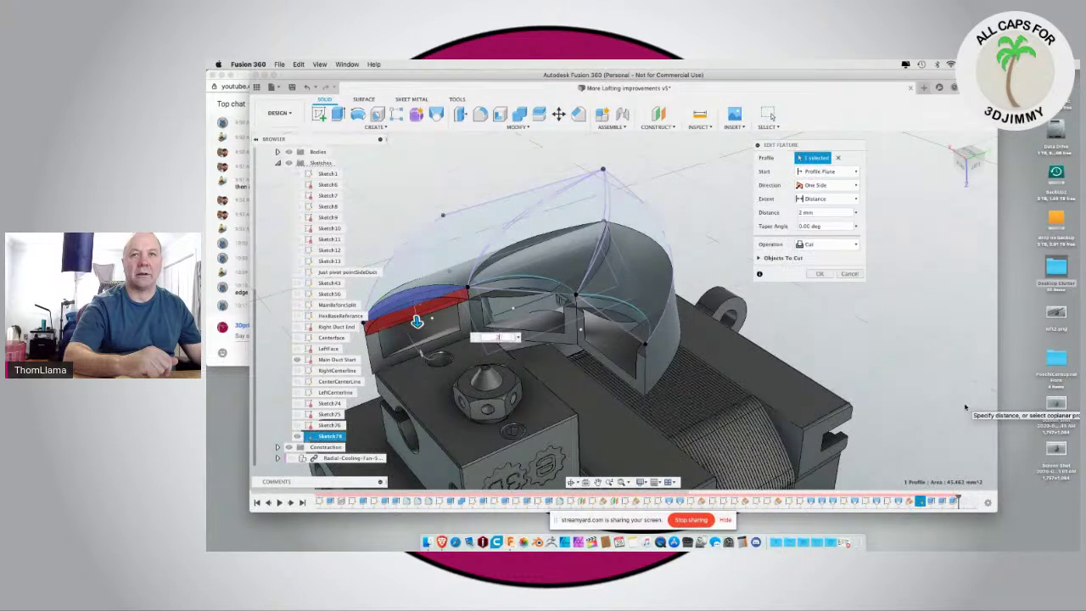
{"action": "type", "text": ".5"}
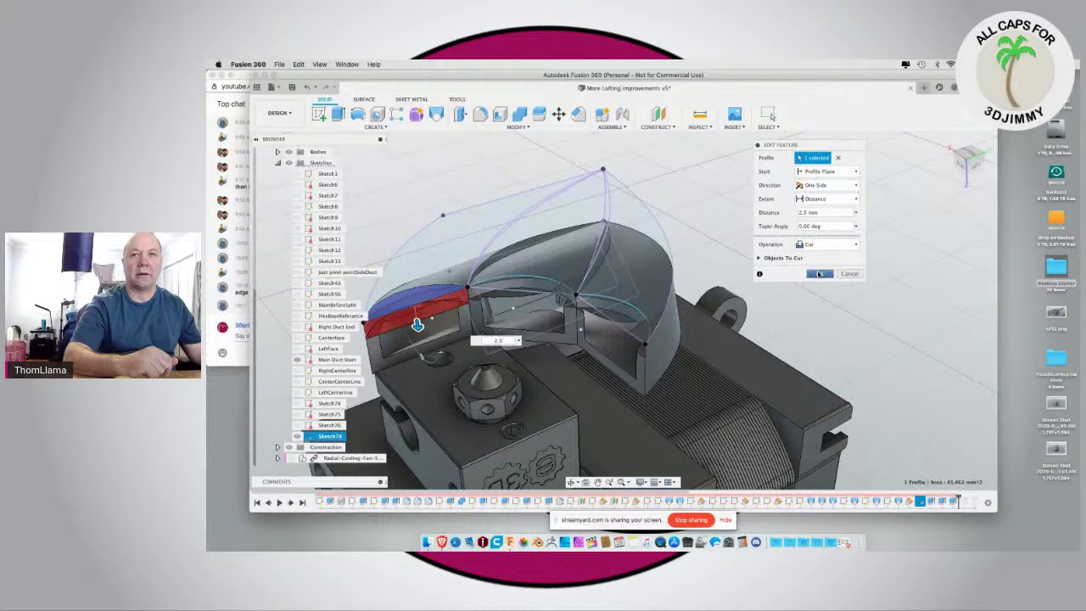
{"action": "left_click", "coordinate": [820, 273]}
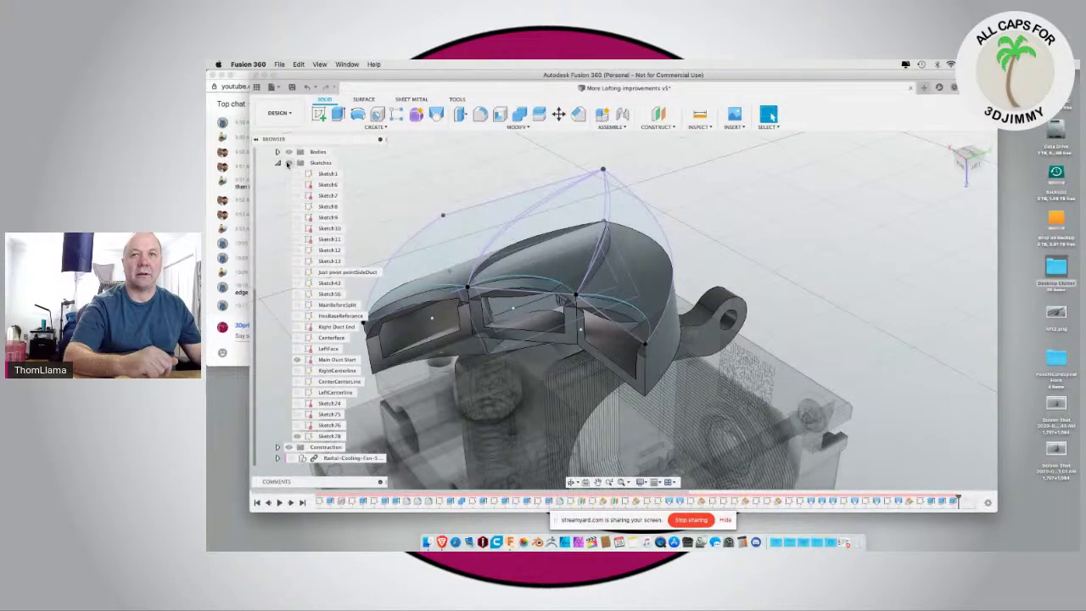
{"action": "left_click", "coordinate": [289, 162]}
{"action": "middle_click_drag", "start_coordinate": [561, 298], "coordinate": [464, 323], "text": "shift"}
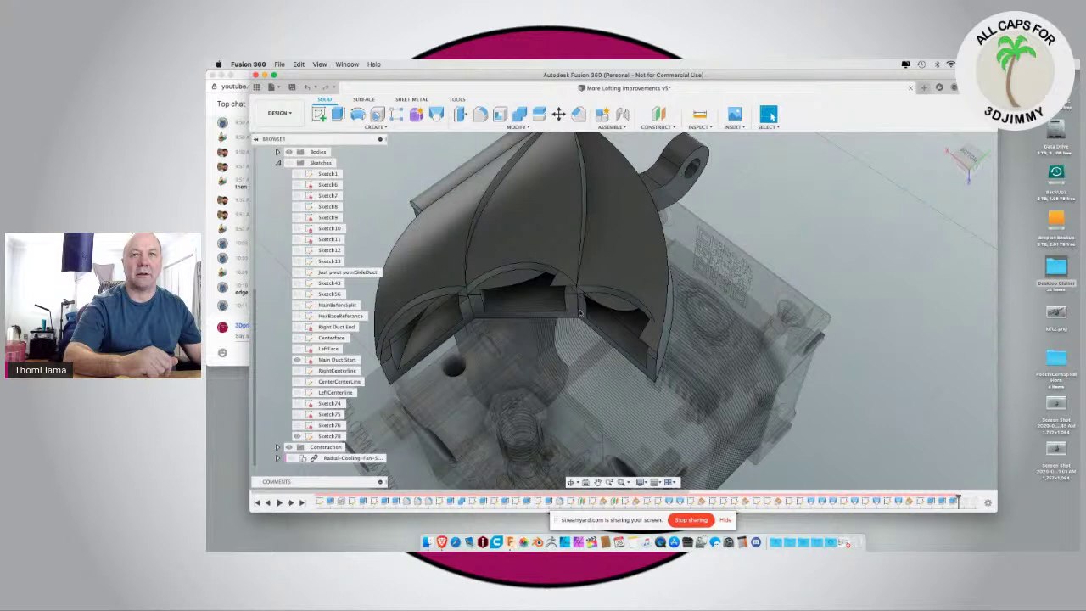
Step: Undo the cuts made in the three duct outlets
{"action": "key", "text": "super+z"}
{"action": "key", "text": "super+z"}
{"action": "key", "text": "super+z"}
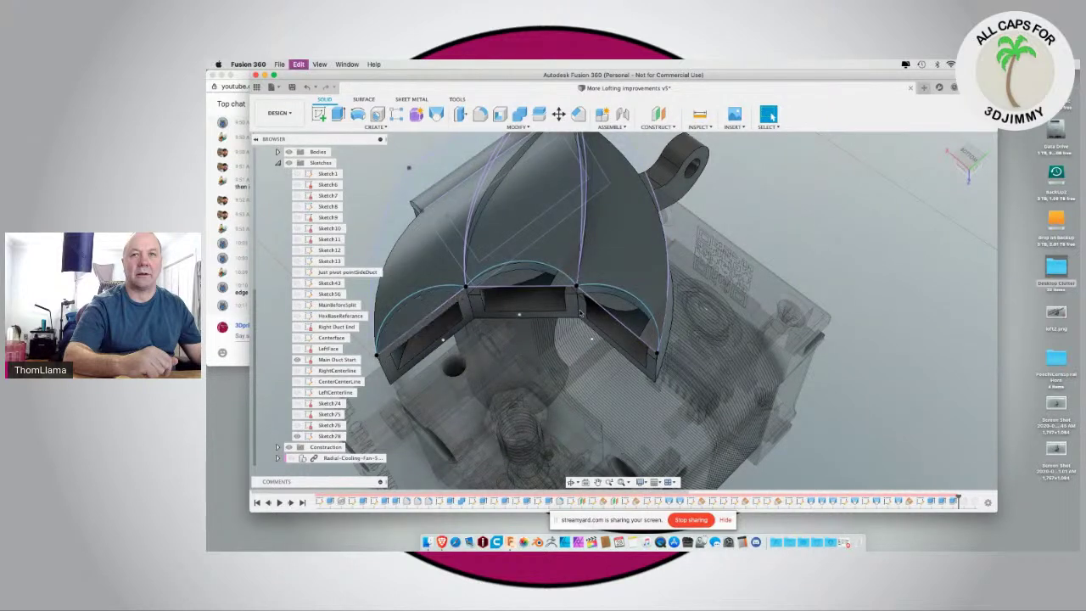
{"action": "key", "text": "super+z"}
{"action": "key", "text": "super+z"}
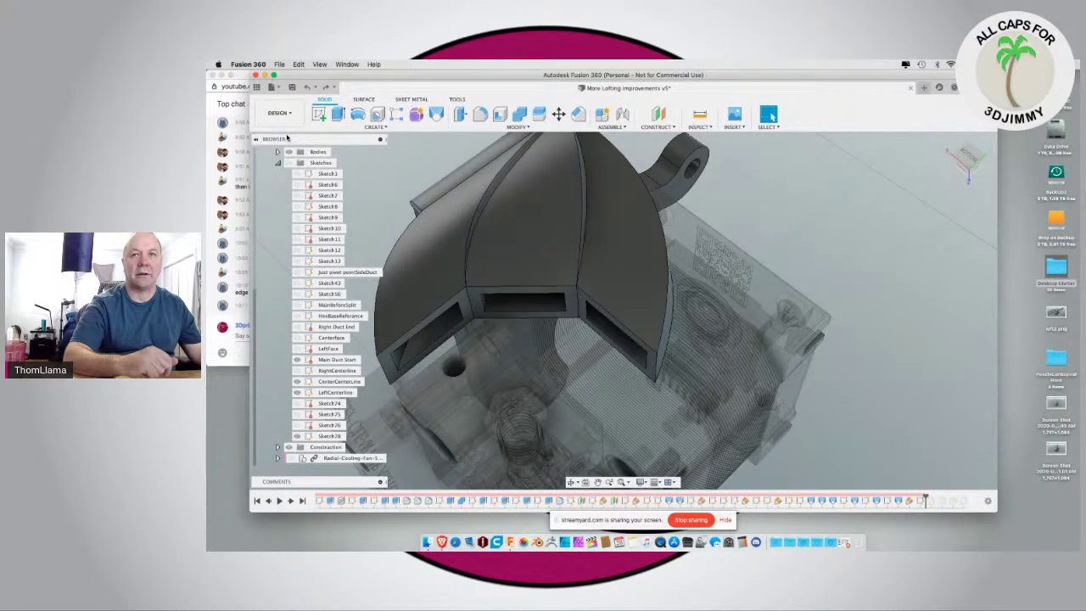
Step: Save the fan duct design as a new version
{"action": "key", "text": "super+s"}
{"action": "key", "text": "Return"}
{"action": "middle_click_drag", "start_coordinate": [432, 278], "coordinate": [449, 318], "text": "shift"}
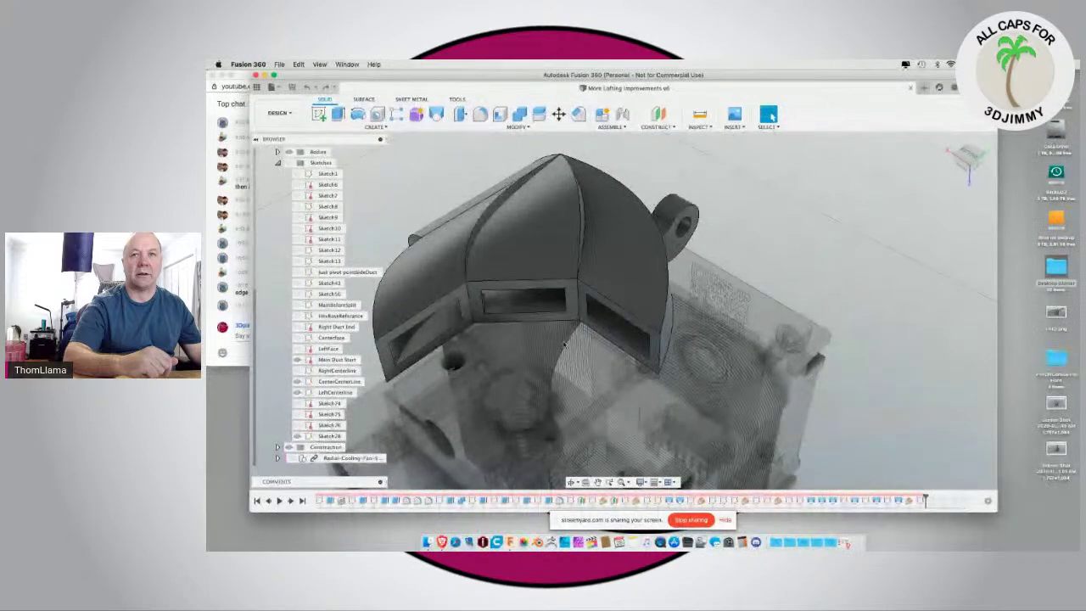
{"action": "middle_click_drag", "start_coordinate": [564, 342], "coordinate": [543, 373], "text": "shift"}
{"action": "scroll", "coordinate": [543, 373], "scroll_direction": "down", "scroll_amount": 3}
{"action": "left_click", "coordinate": [572, 482]}
{"action": "left_click_drag", "start_coordinate": [543, 373], "coordinate": [492, 231]}
{"action": "key", "text": "Escape"}
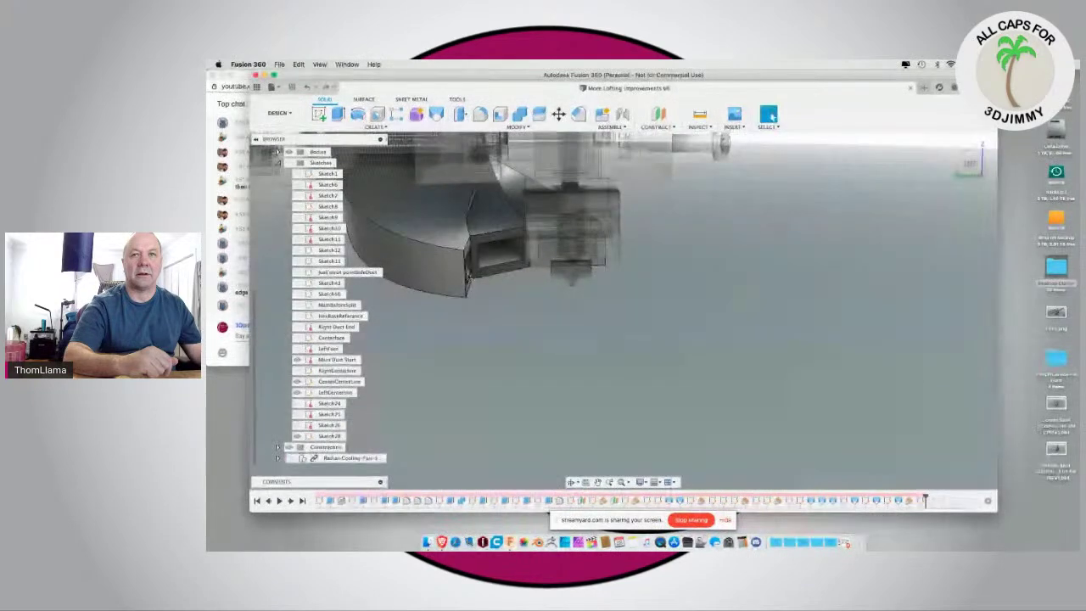
Step: Roll the design history forward to its end so the edge fillets are included, and inspect the duct's outlet openings up close
{"action": "middle_click_drag", "start_coordinate": [492, 308], "coordinate": [386, 350], "text": "shift"}
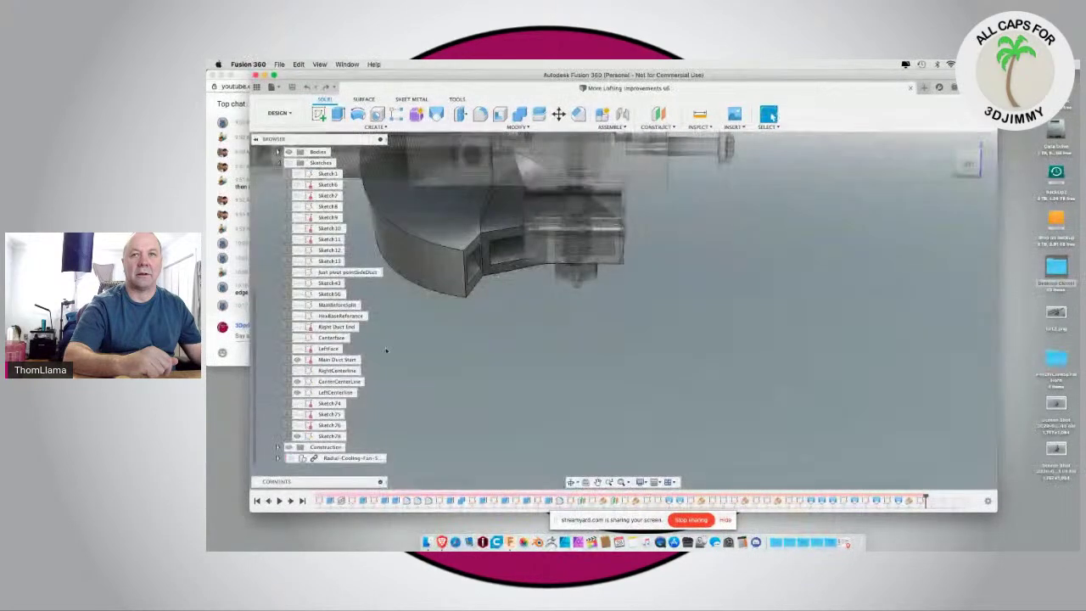
{"action": "left_click", "coordinate": [302, 501]}
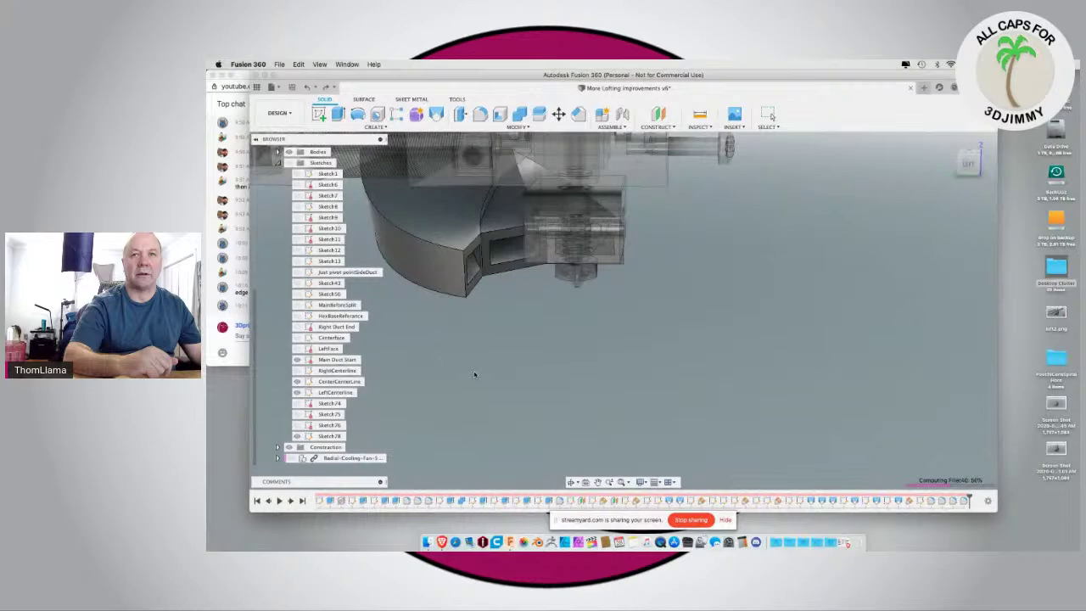
{"action": "middle_click_drag", "start_coordinate": [474, 375], "coordinate": [425, 365], "text": "shift"}
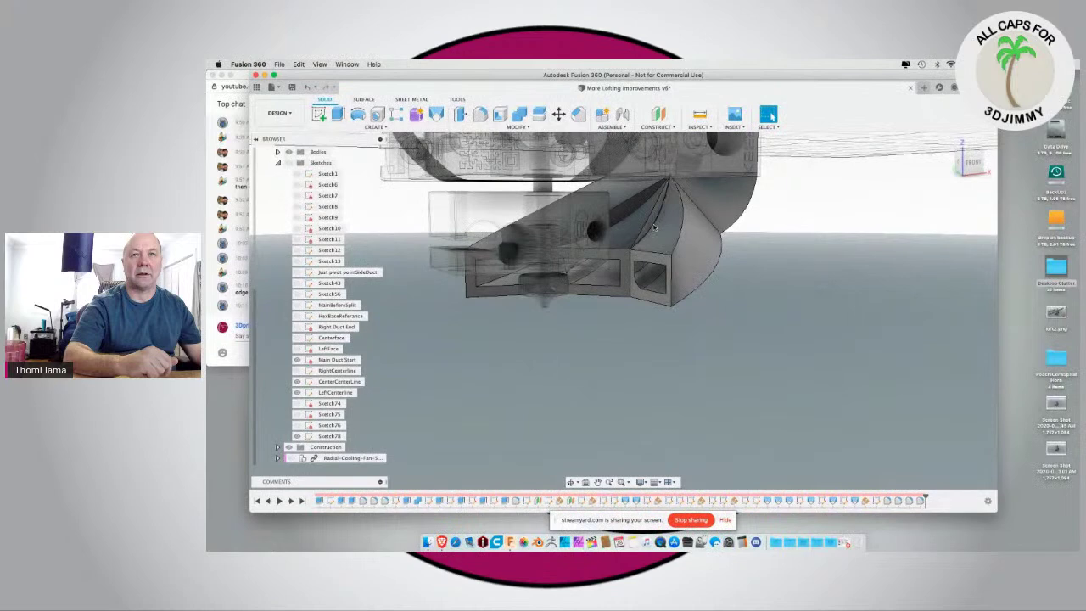
{"action": "middle_click_drag", "start_coordinate": [616, 315], "coordinate": [610, 345], "text": "shift"}
{"action": "mouse_move", "coordinate": [626, 279]}
{"action": "middle_mouse_down", "text": "shift"}
{"action": "mouse_move", "coordinate": [628, 263]}
{"action": "mouse_move", "coordinate": [634, 282]}
{"action": "middle_mouse_up", "text": "shift"}
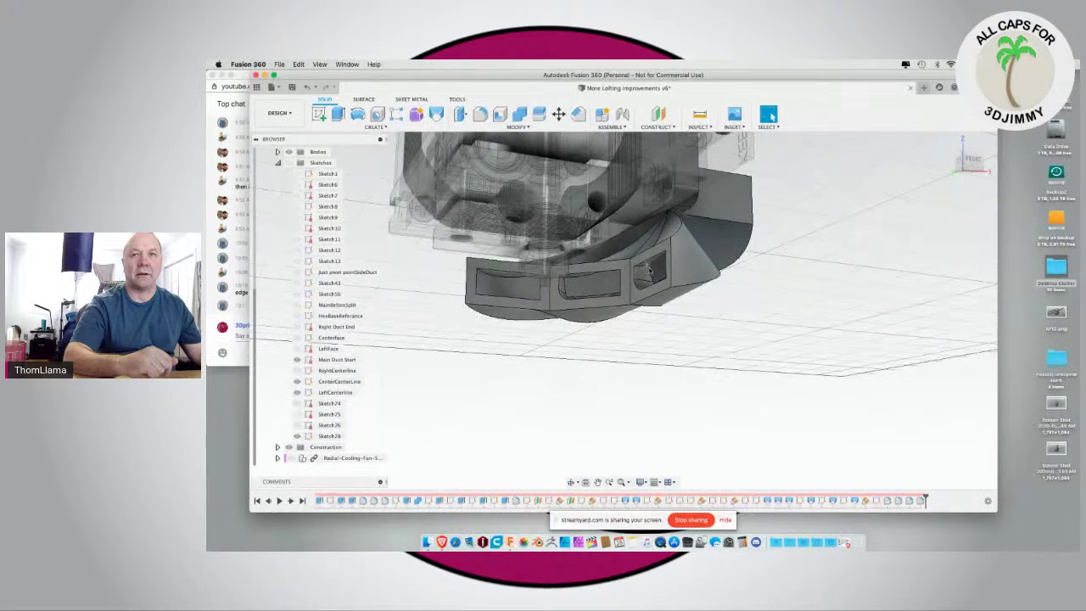
{"action": "scroll", "coordinate": [648, 270], "scroll_direction": "up", "scroll_amount": 5}
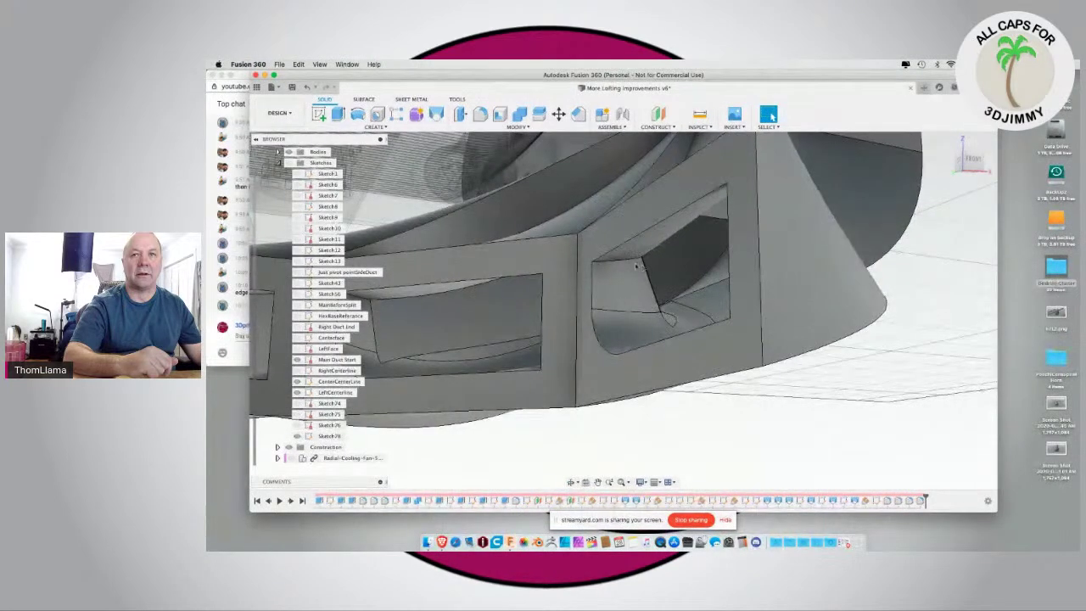
Step: Start a Section Analysis from the front face of the right outlet, next to the centre outlet
{"action": "left_click", "coordinate": [559, 314]}
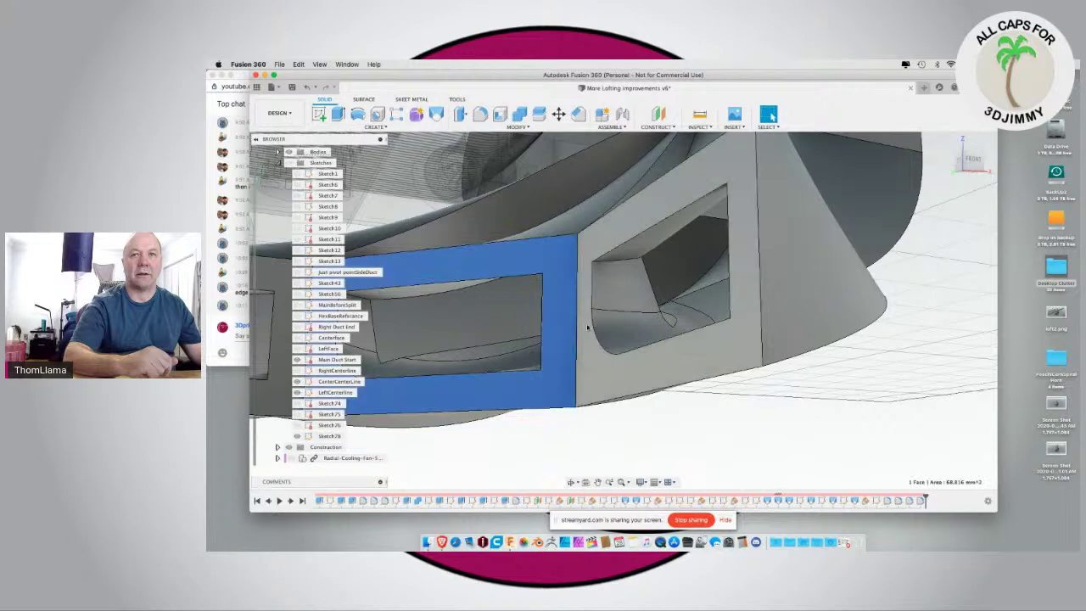
{"action": "left_click", "coordinate": [585, 330]}
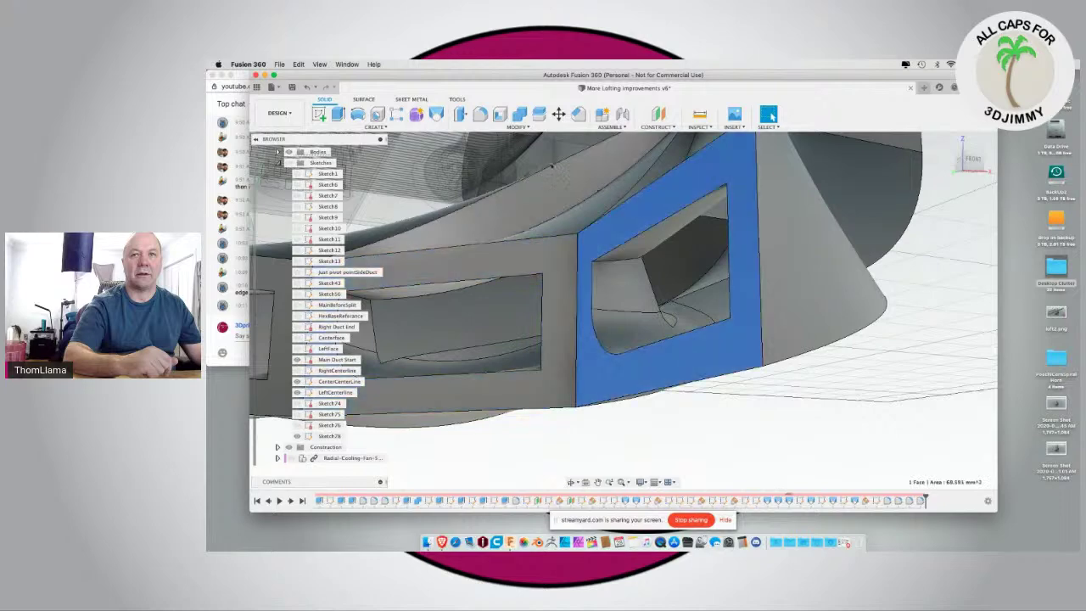
{"action": "left_click", "coordinate": [695, 128]}
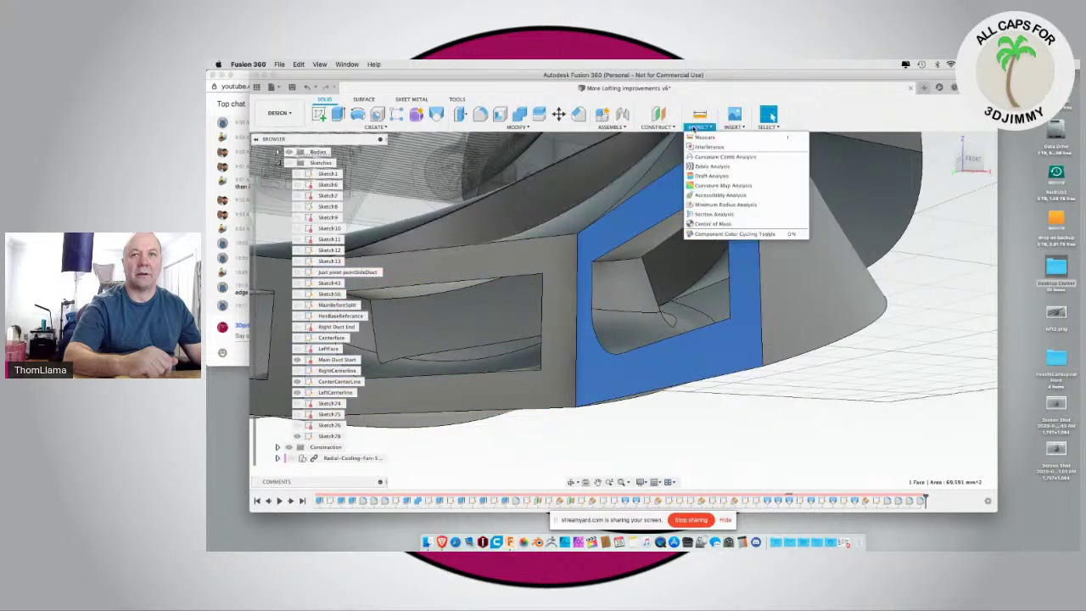
{"action": "left_click", "coordinate": [698, 215]}
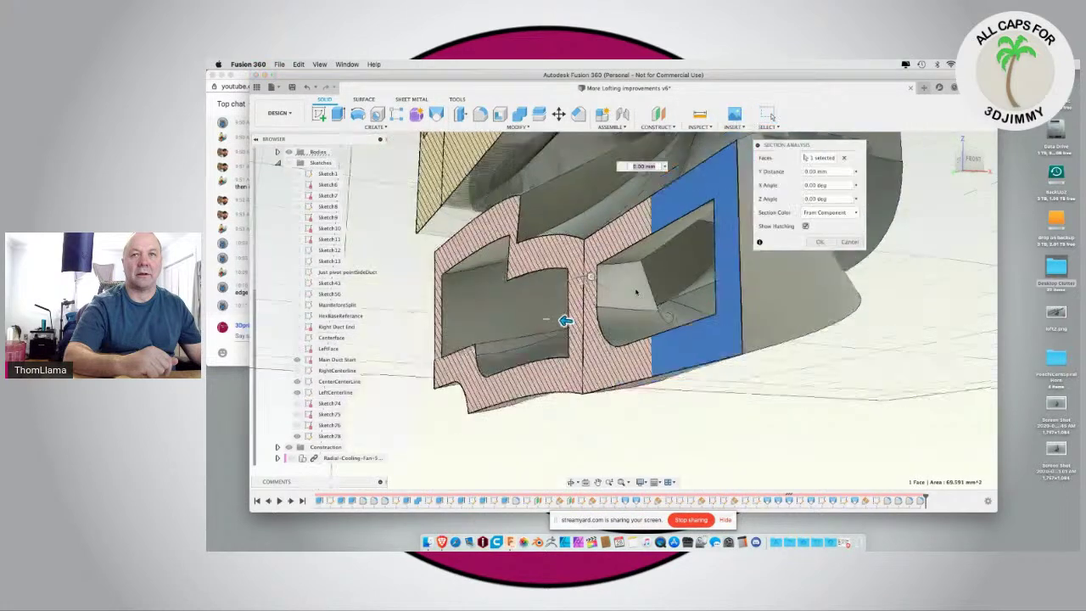
{"action": "mouse_move", "coordinate": [547, 323]}
{"action": "middle_mouse_down", "text": "shift"}
{"action": "mouse_move", "coordinate": [628, 276]}
{"action": "mouse_move", "coordinate": [653, 323]}
{"action": "mouse_move", "coordinate": [732, 397]}
{"action": "middle_mouse_up", "text": "shift"}
{"action": "scroll", "coordinate": [731, 397], "scroll_direction": "down", "scroll_amount": 5}
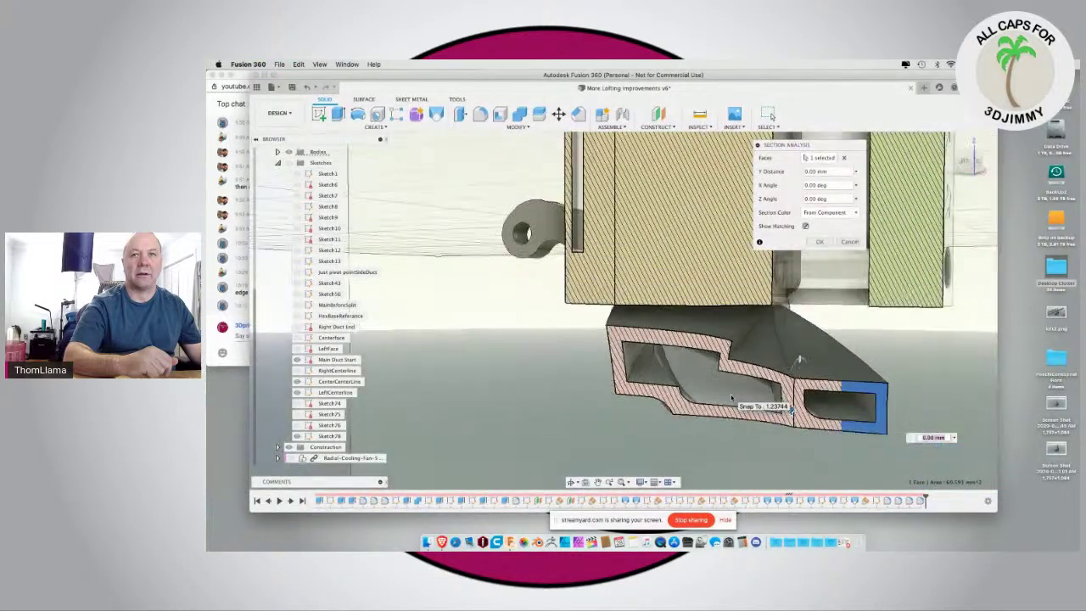
Step: Sweep the section plane back and forth through the duct to examine the outlet channels, finishing at a Y distance of about 39.9 mm
{"action": "left_click_drag", "start_coordinate": [791, 412], "coordinate": [797, 406]}
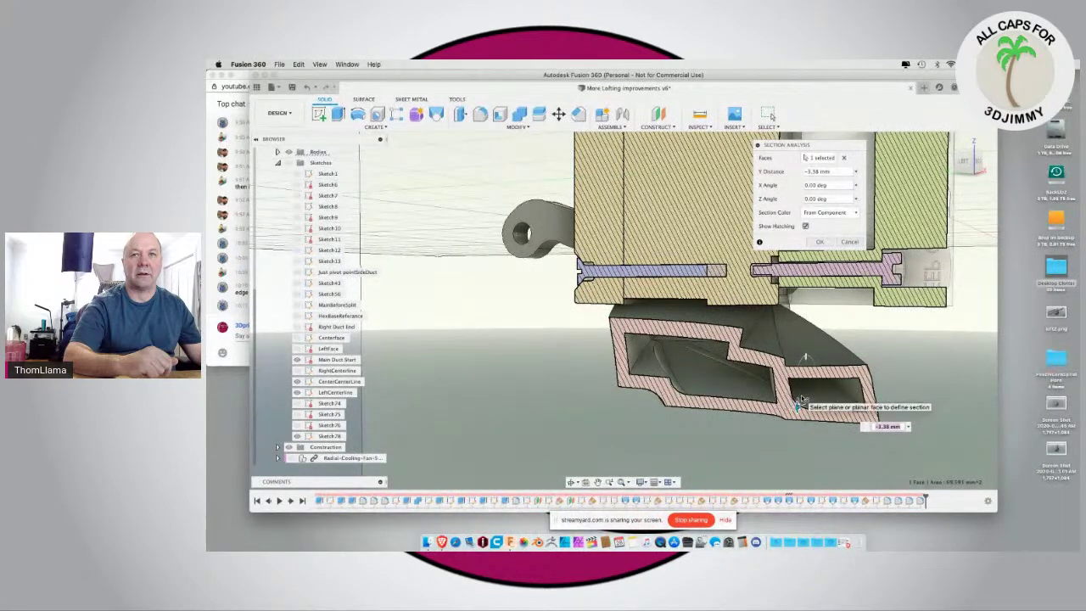
{"action": "left_click_drag", "start_coordinate": [797, 406], "coordinate": [803, 402]}
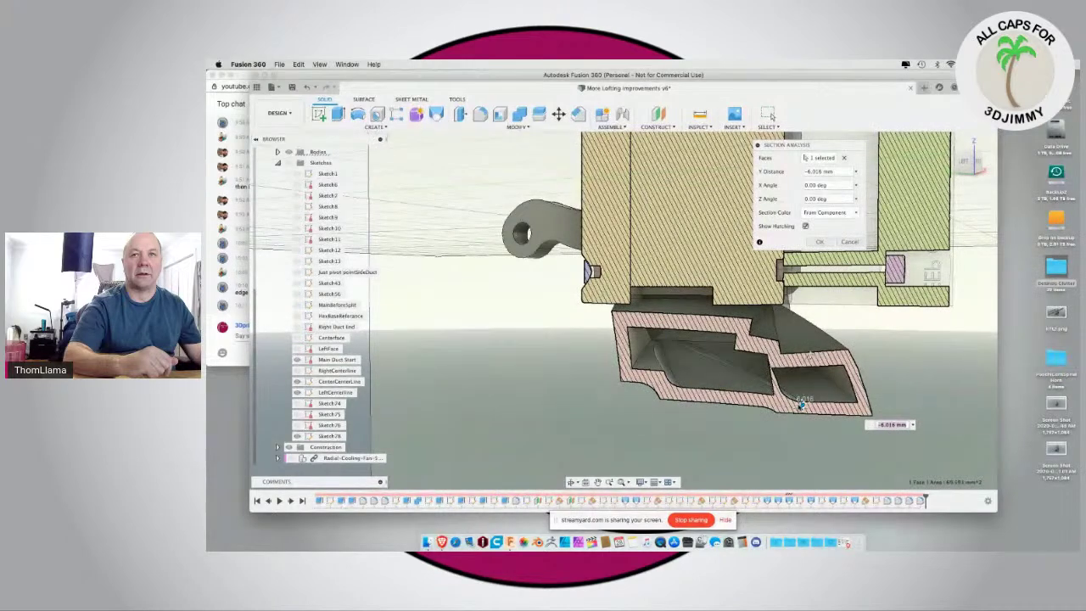
{"action": "left_click_drag", "start_coordinate": [801, 405], "coordinate": [775, 415]}
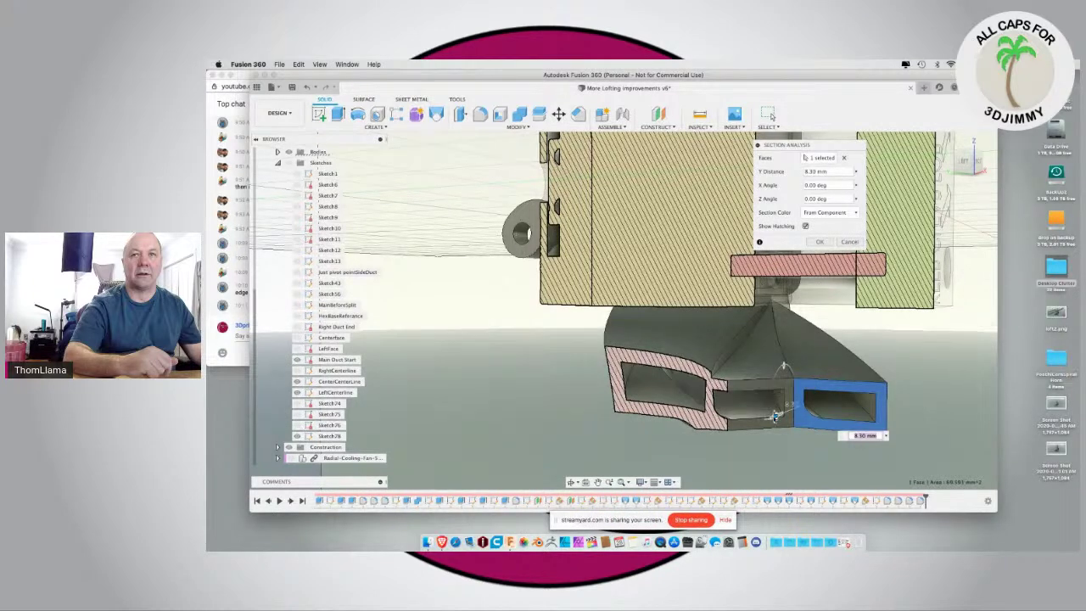
{"action": "left_click_drag", "start_coordinate": [774, 415], "coordinate": [768, 418]}
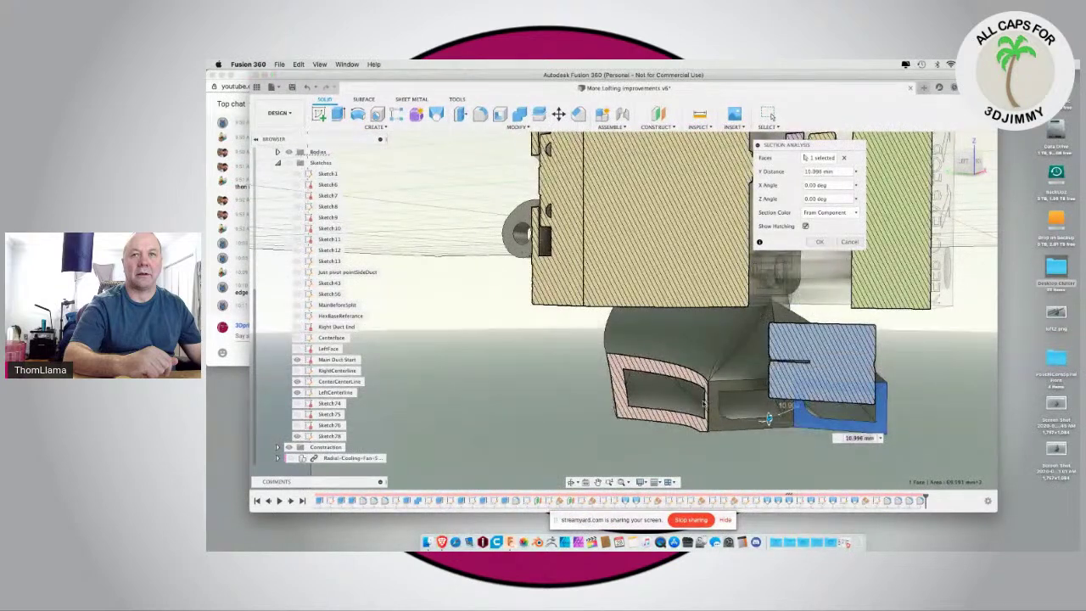
{"action": "left_click_drag", "start_coordinate": [767, 418], "coordinate": [691, 451]}
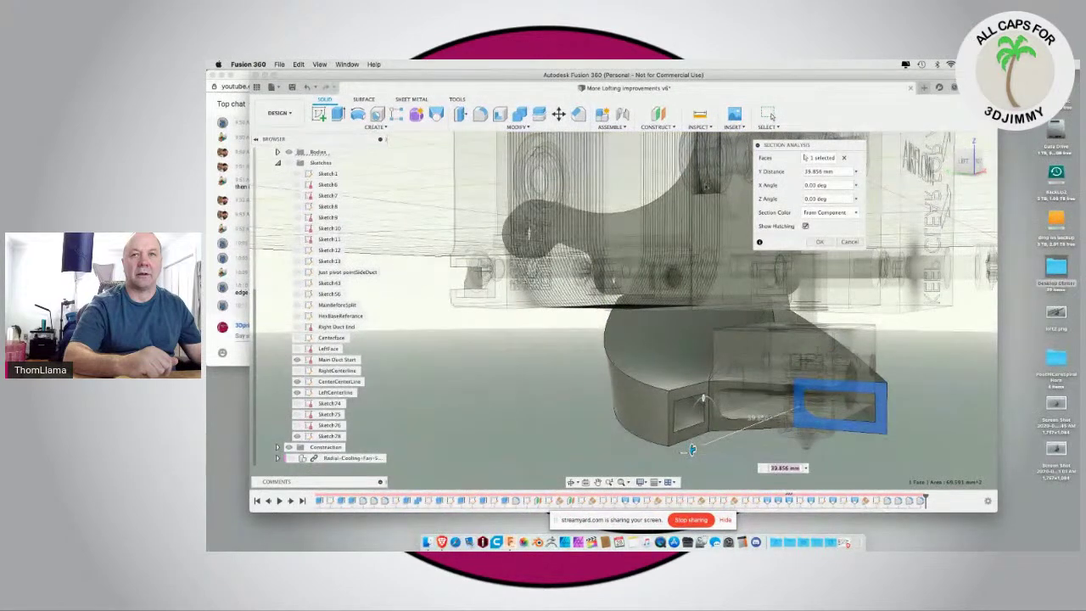
{"action": "left_click", "coordinate": [823, 241]}
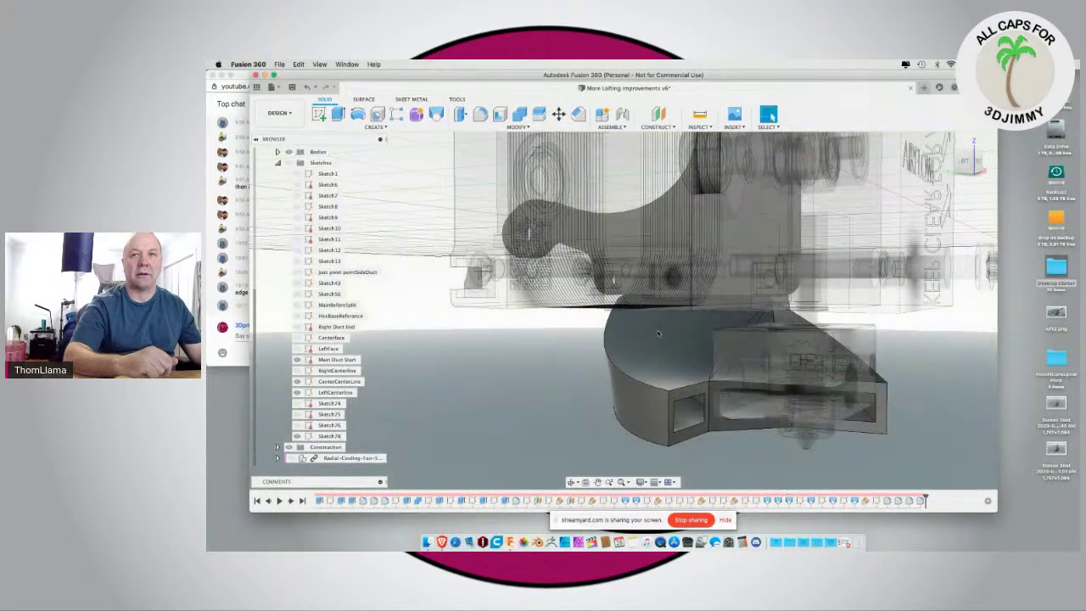
Step: Save the fan duct design as a new version and quit Fusion 360
{"action": "key", "text": "super+s"}
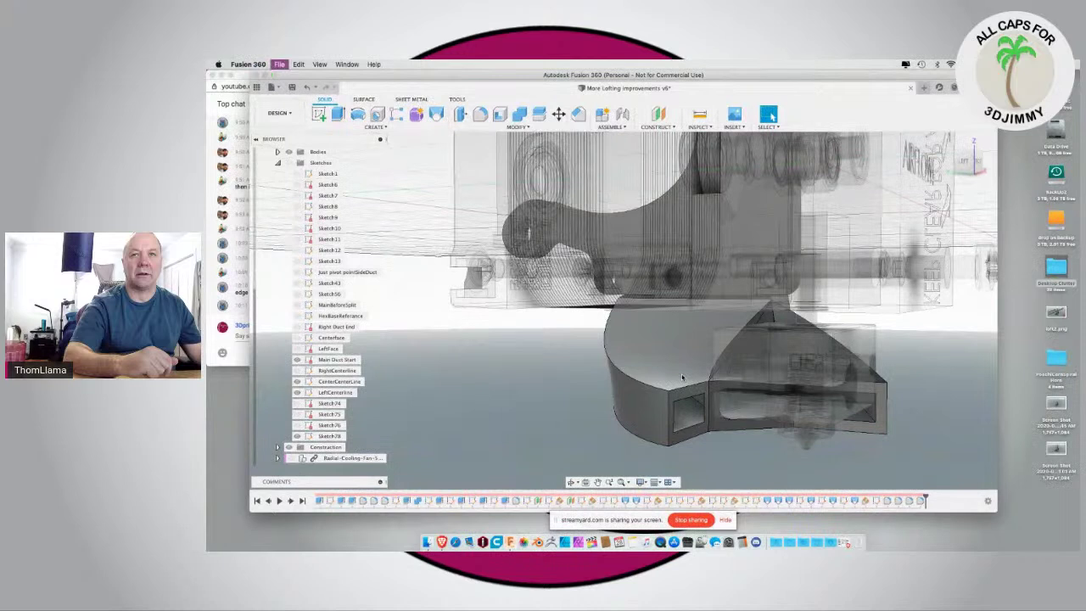
{"action": "key", "text": "Return"}
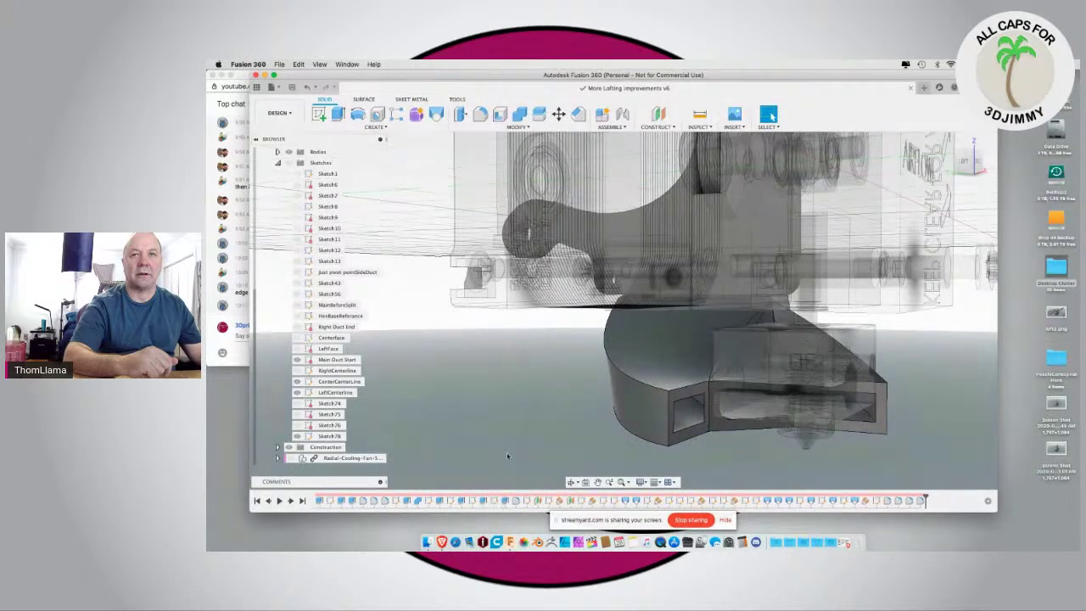
{"action": "middle_click_drag", "start_coordinate": [506, 362], "coordinate": [456, 363], "text": "shift"}
{"action": "key", "text": "super+h"}
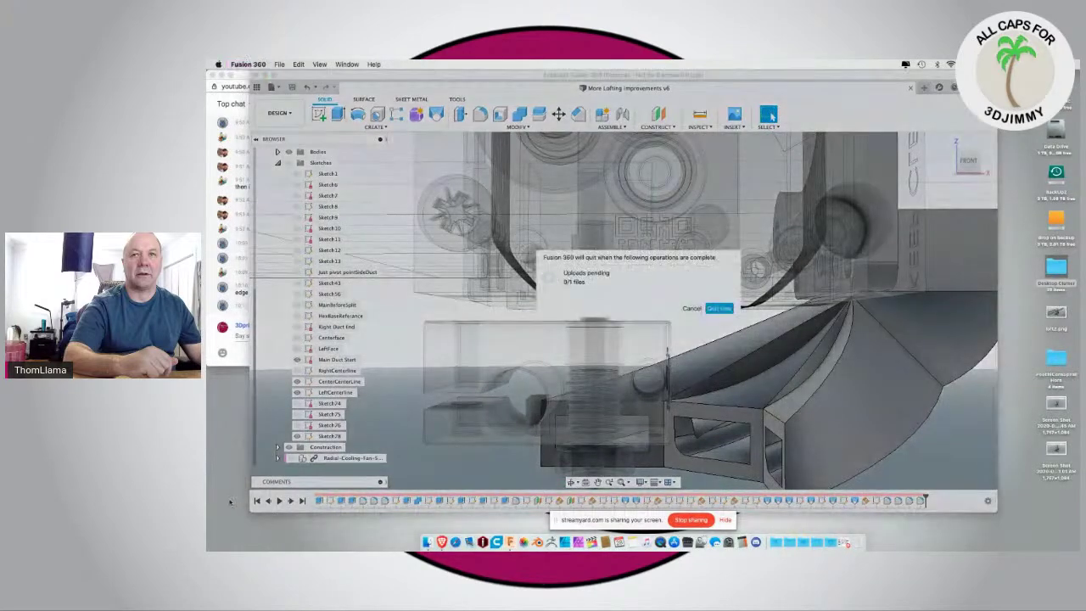
Step: Switch to StreamYard in the Brave browser and request the end of the broadcast
{"action": "left_click", "coordinate": [846, 544]}
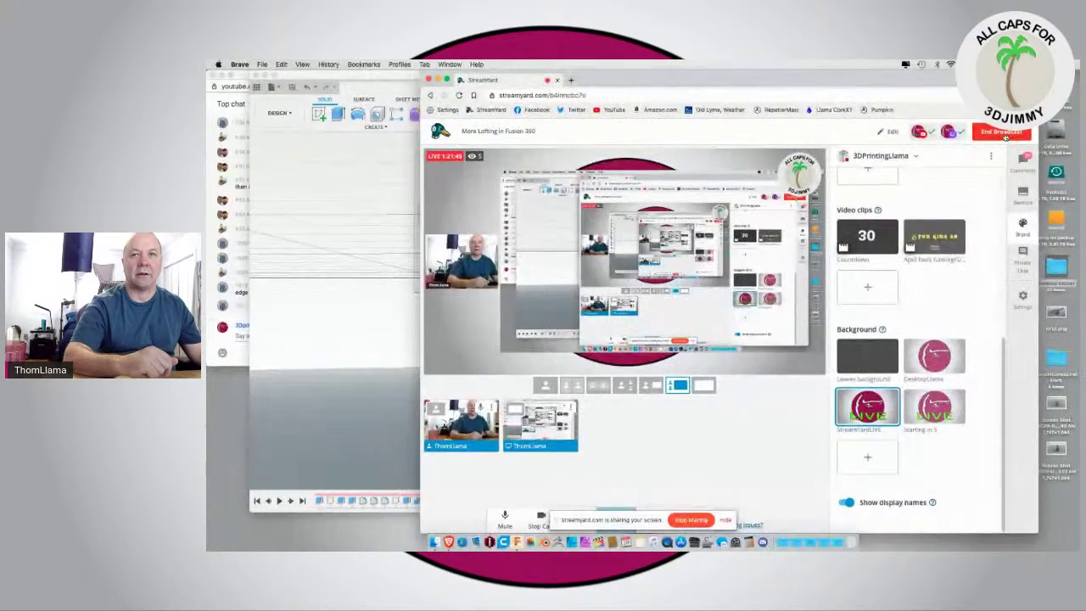
{"action": "left_click", "coordinate": [1004, 133]}
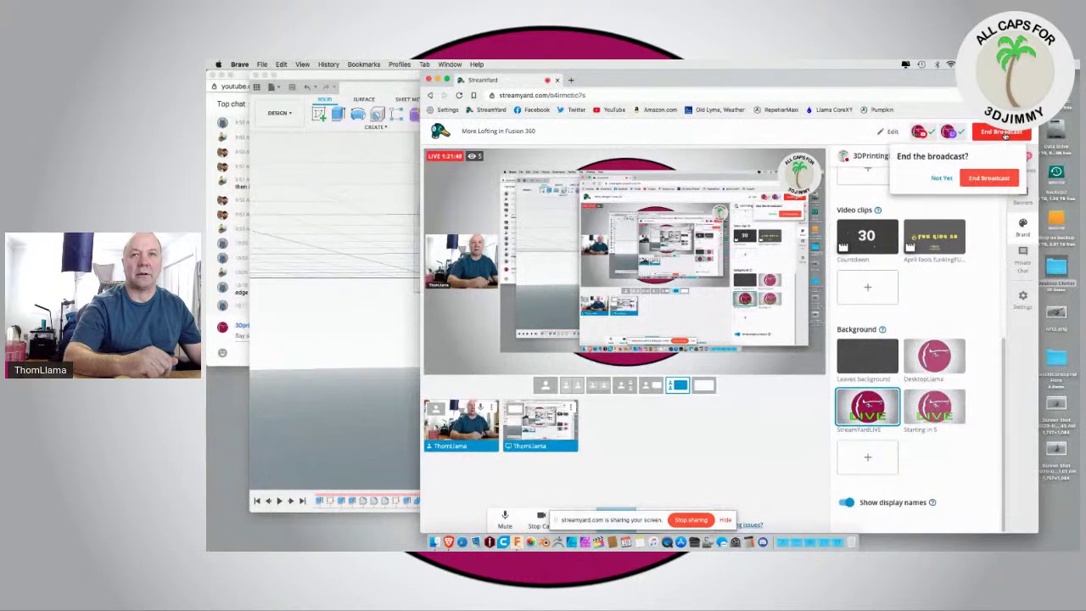